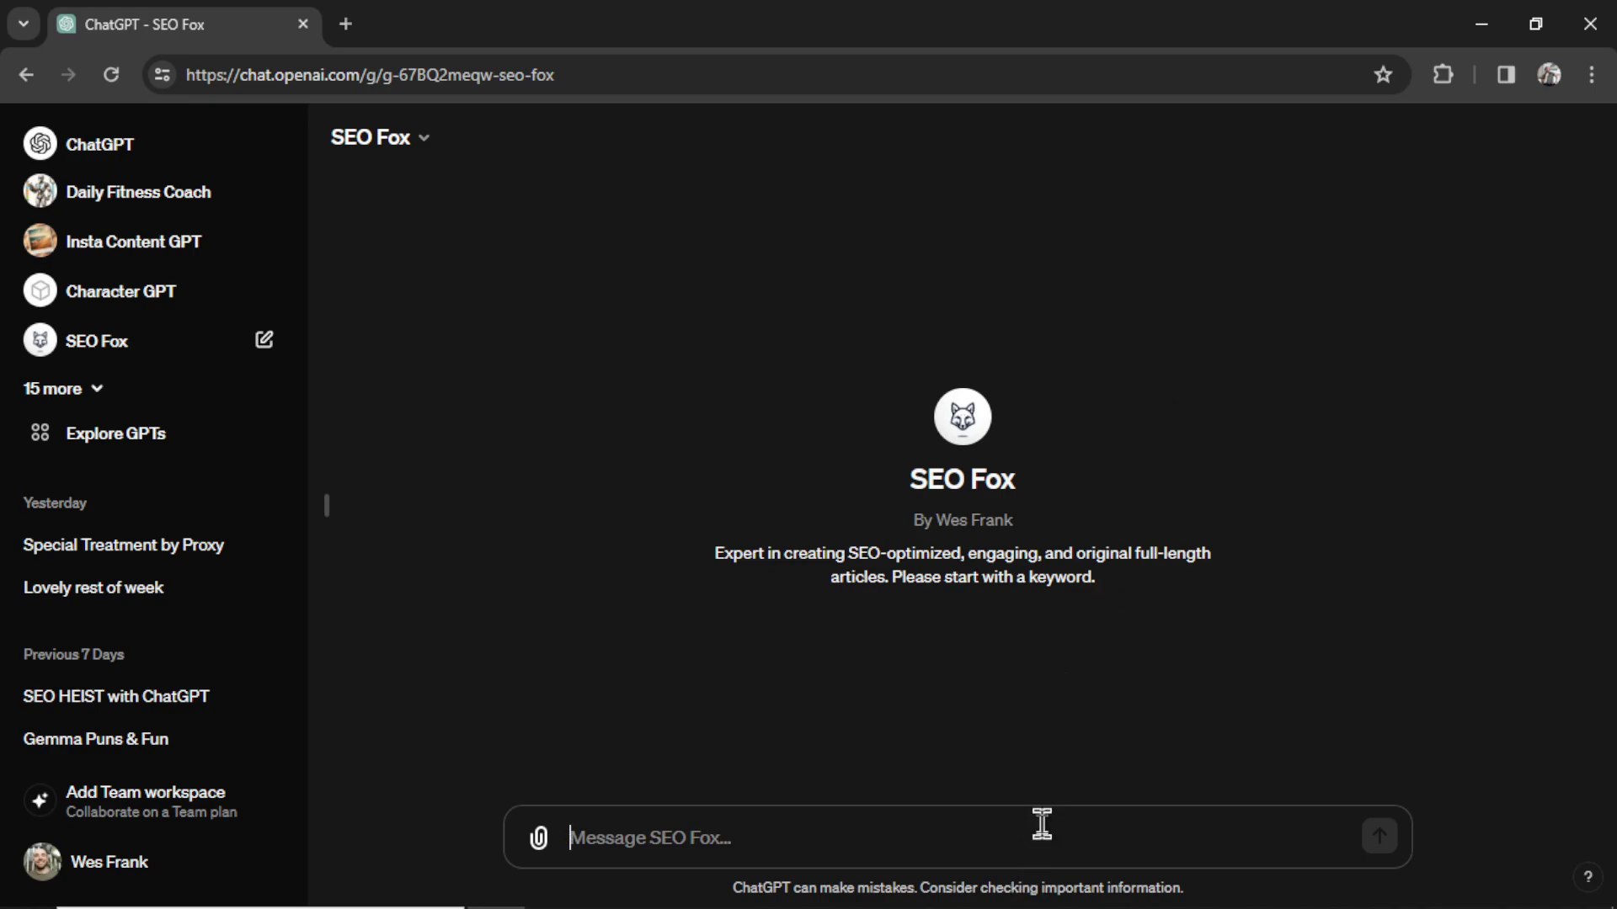
Send the keyword "Business Loans" to SEO Fox and choose title option 3 from its suggestions
text(Business Loans)
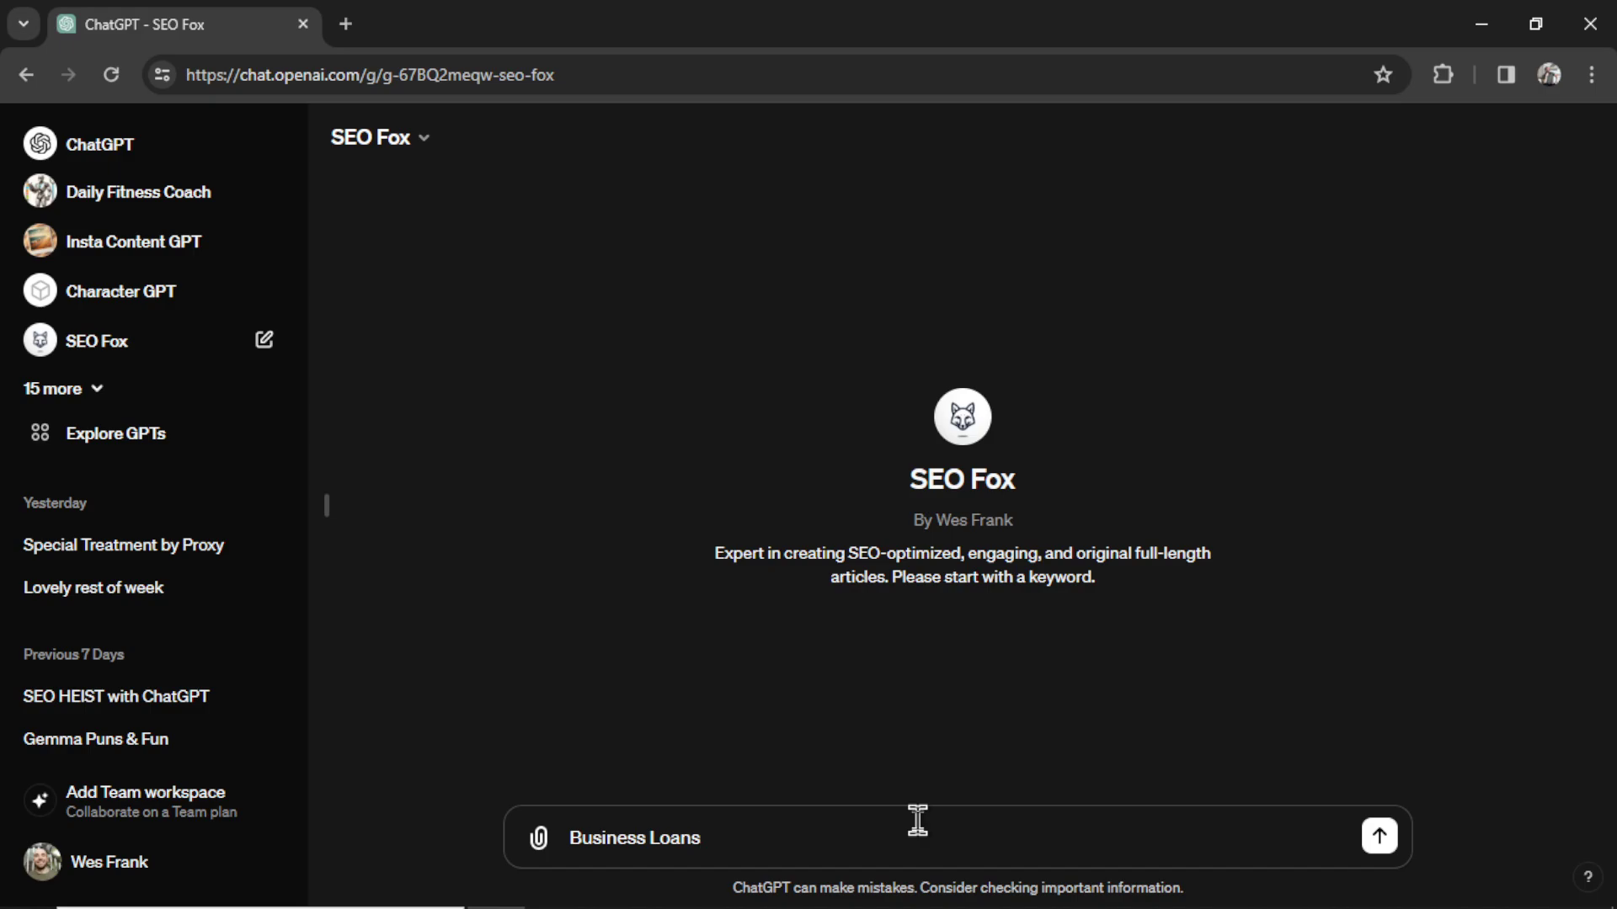
click(1379, 836)
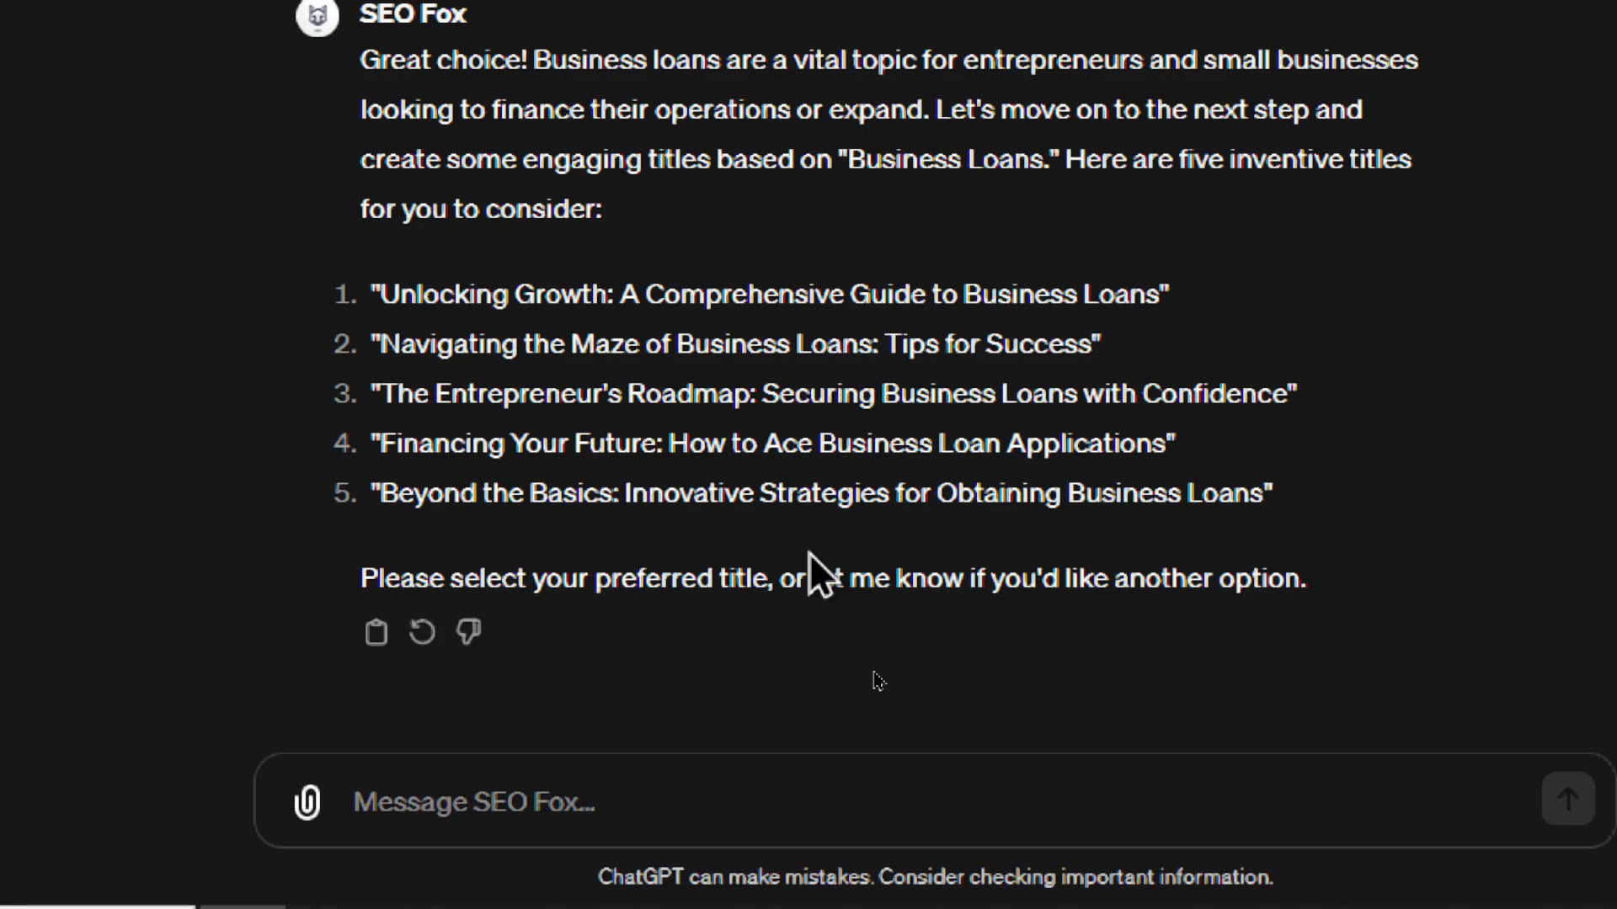
click(817, 815)
text(3)
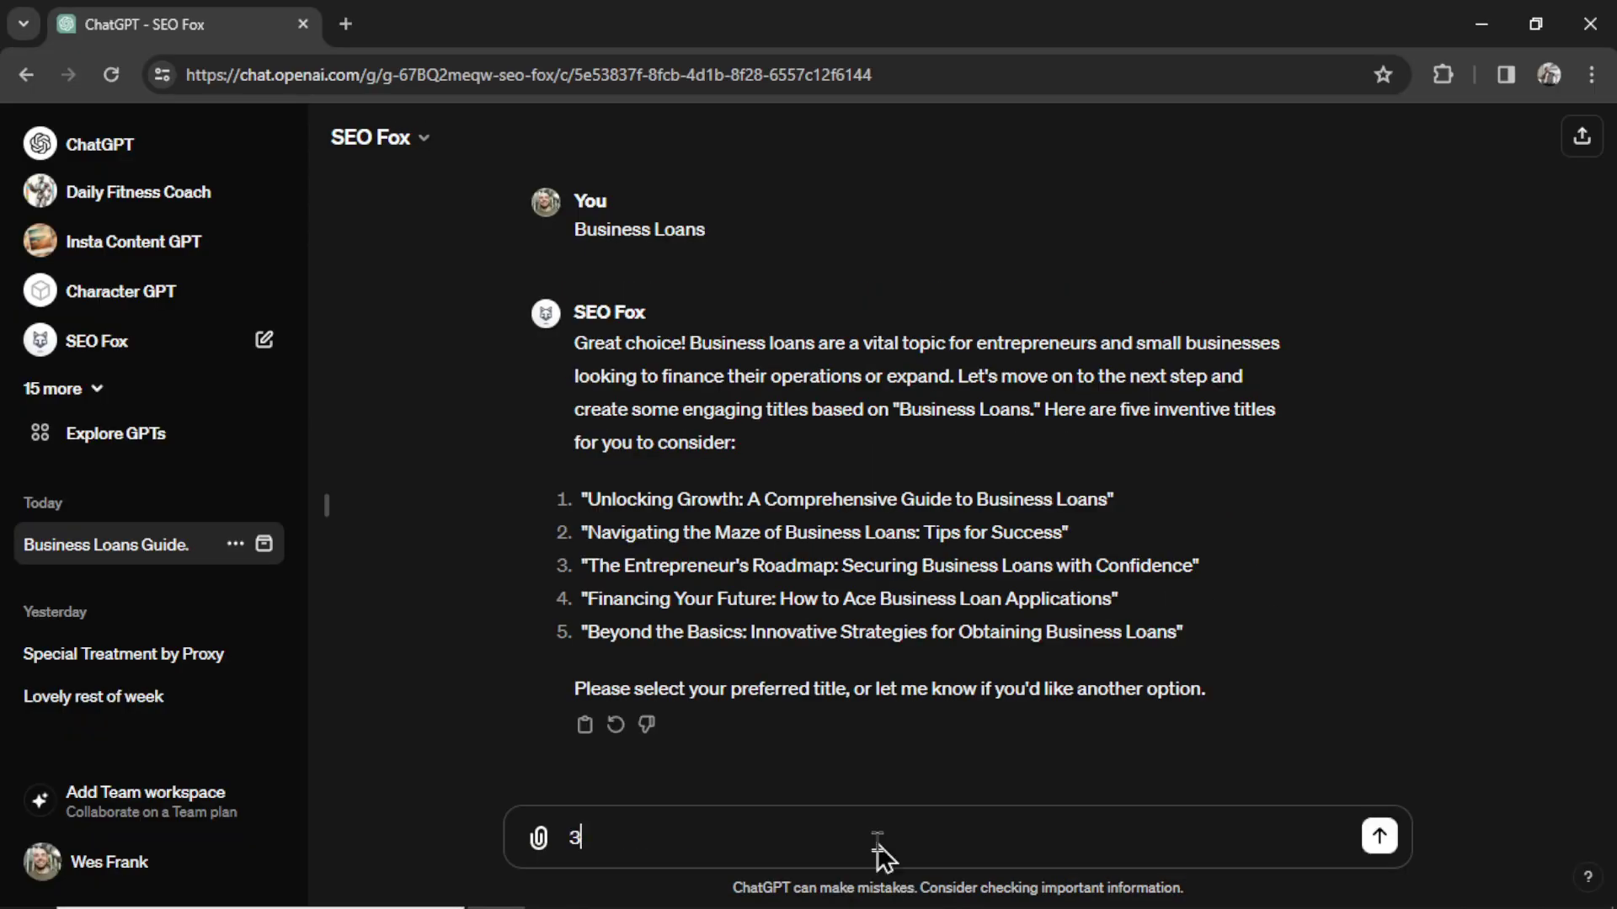
key(Return)
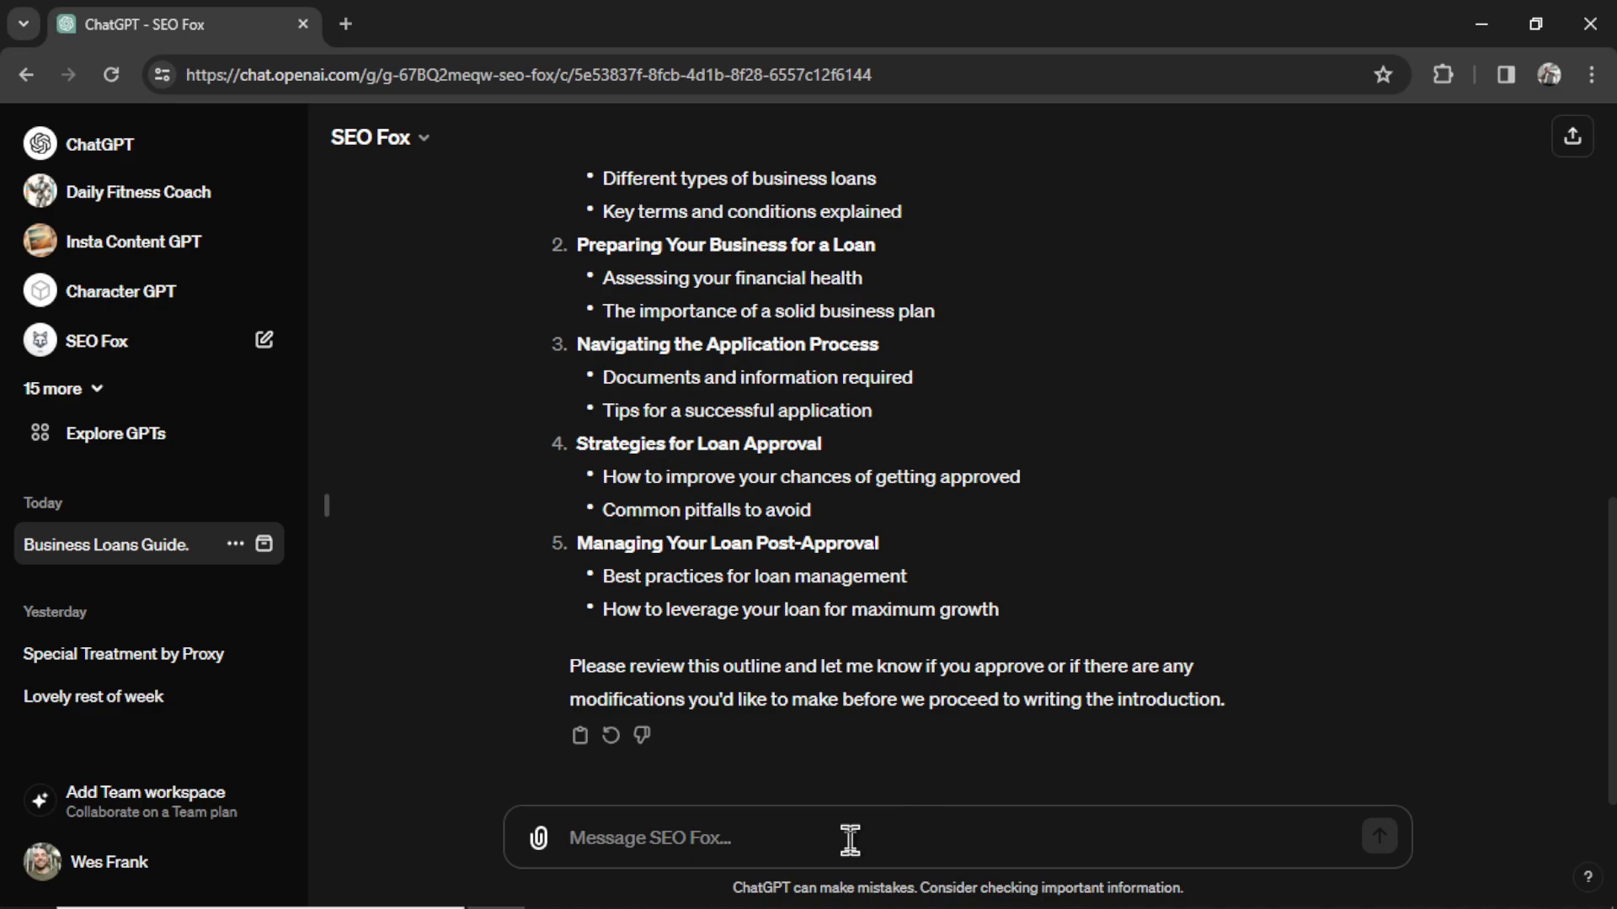
Accept the outline with "i approve", reply "continue" after the introduction, and review the generated first section with its image
text(i approve)
key(Return)
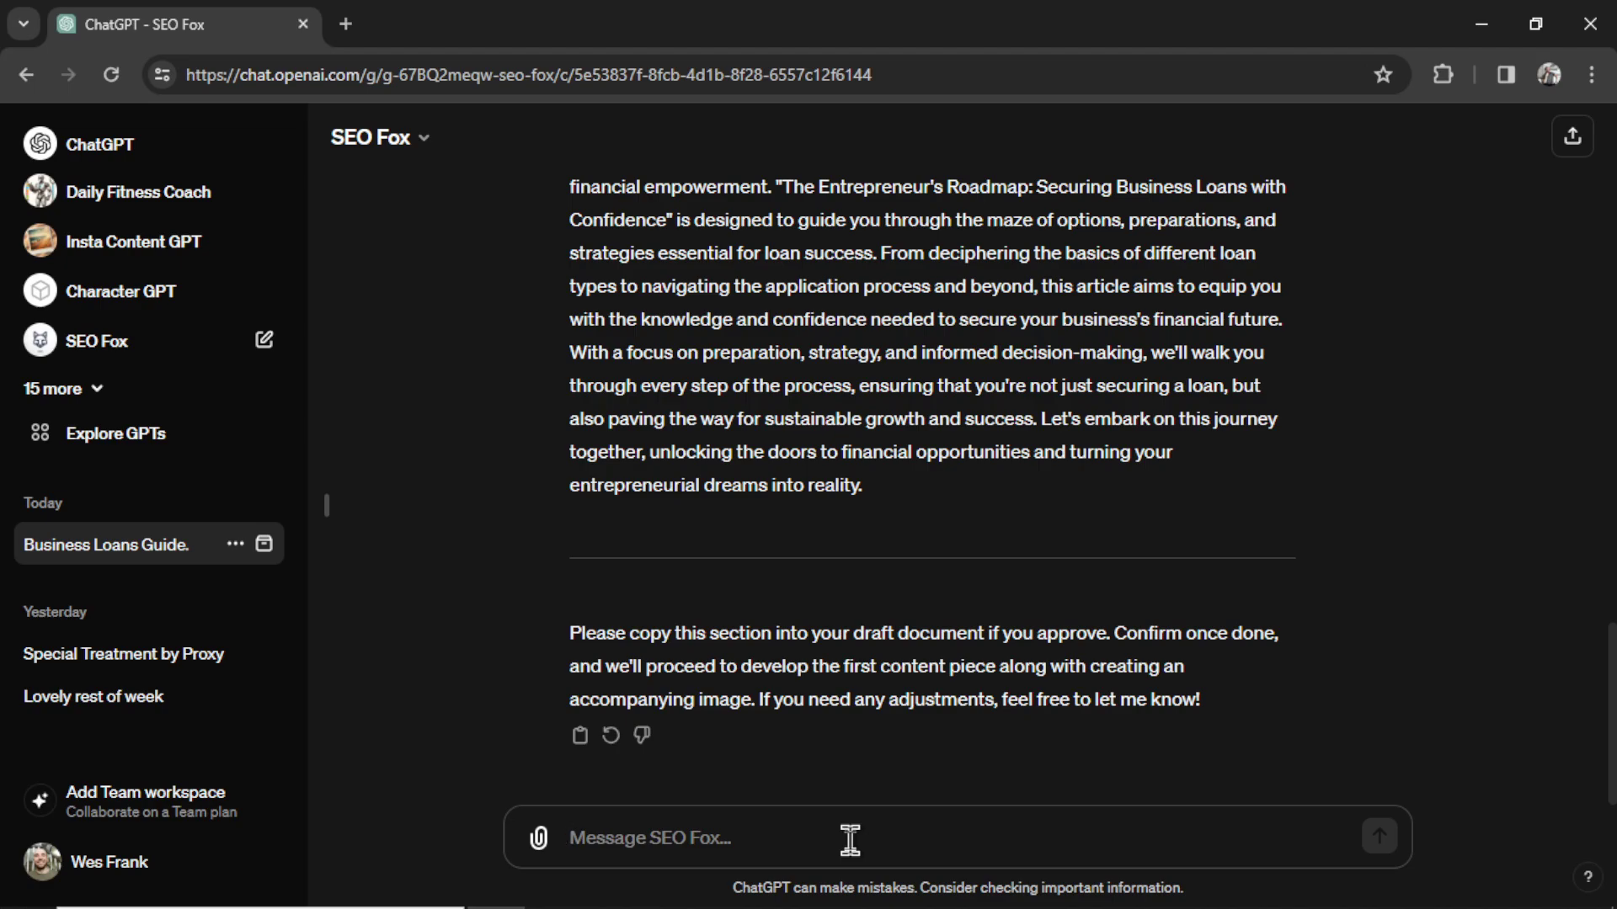
scroll(1443, 485, up, 5)
text(continue)
key(Return)
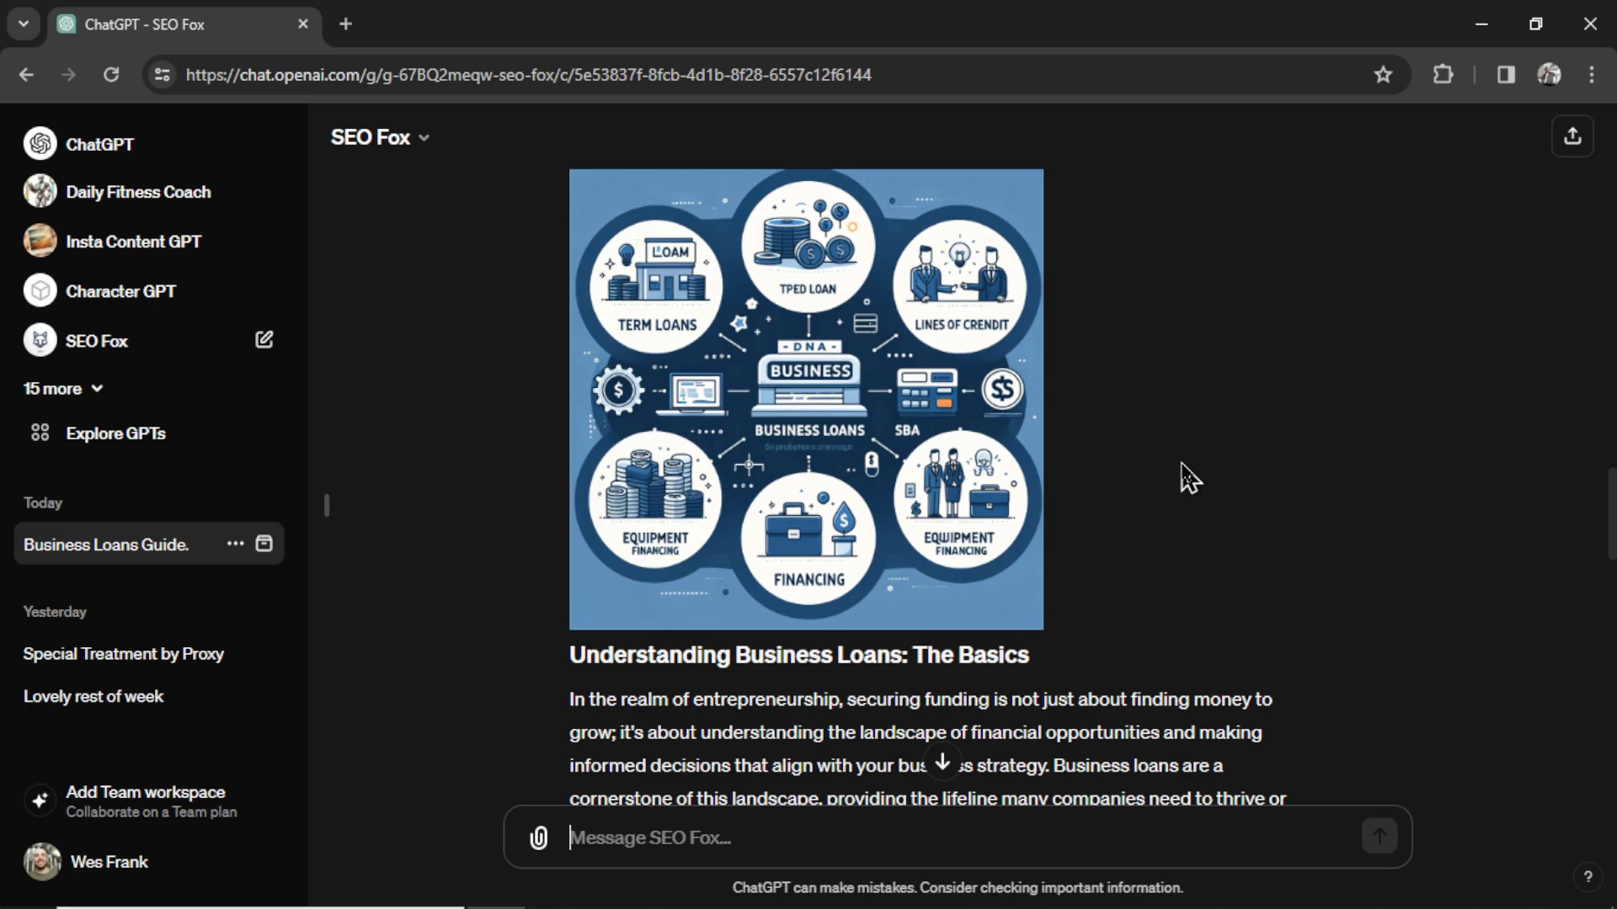
scroll(1187, 478, down, 12)
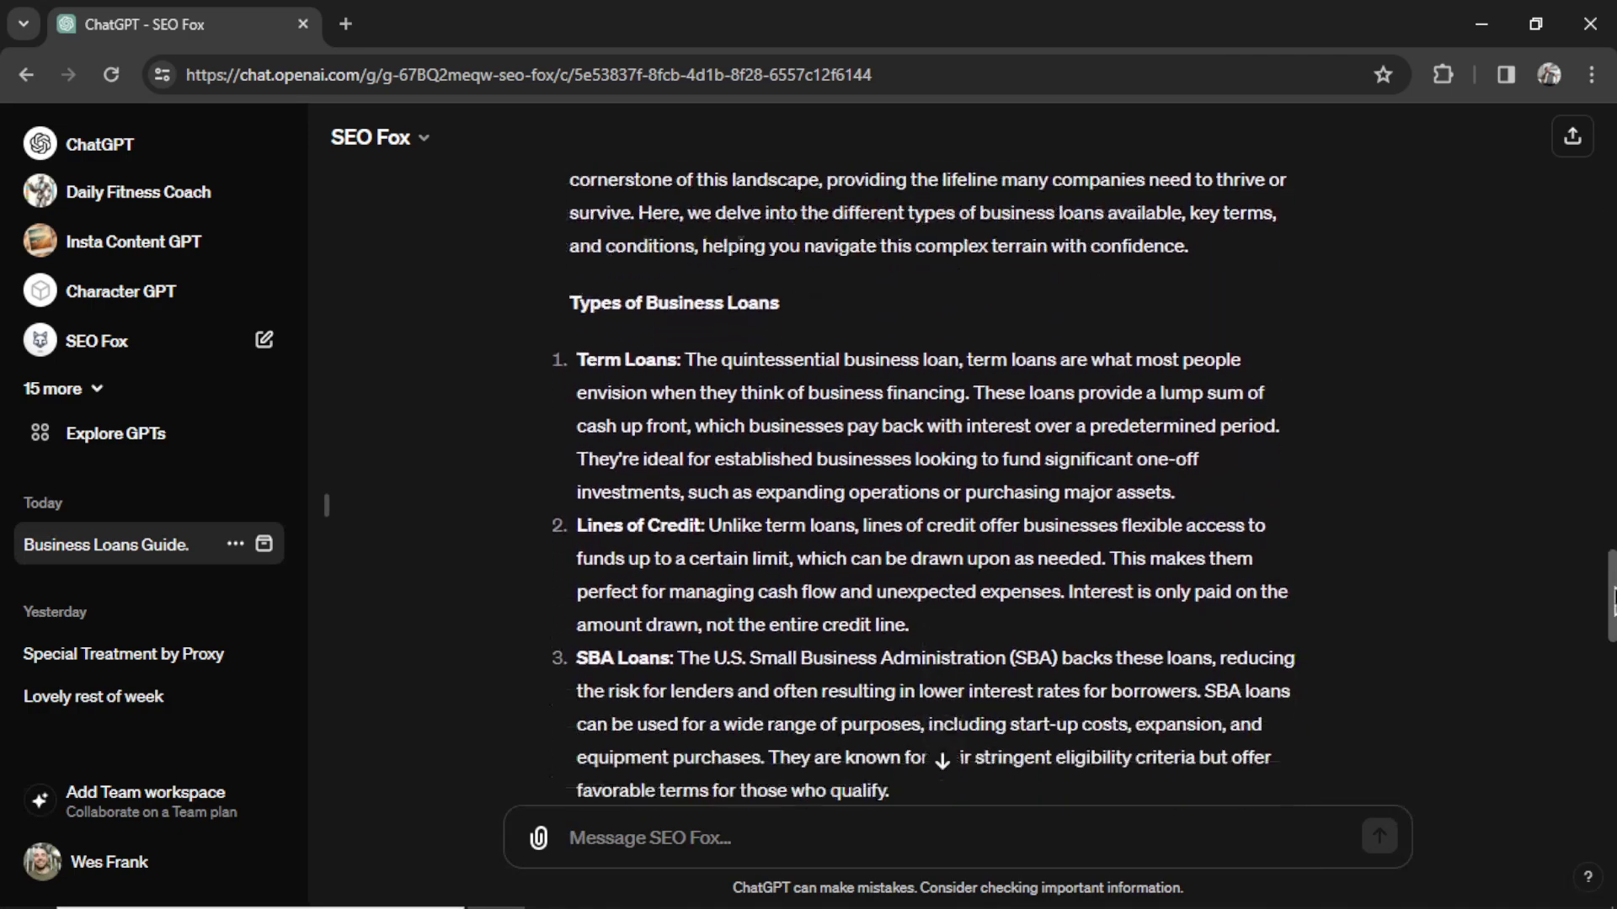
scroll(1188, 478, down, 10)
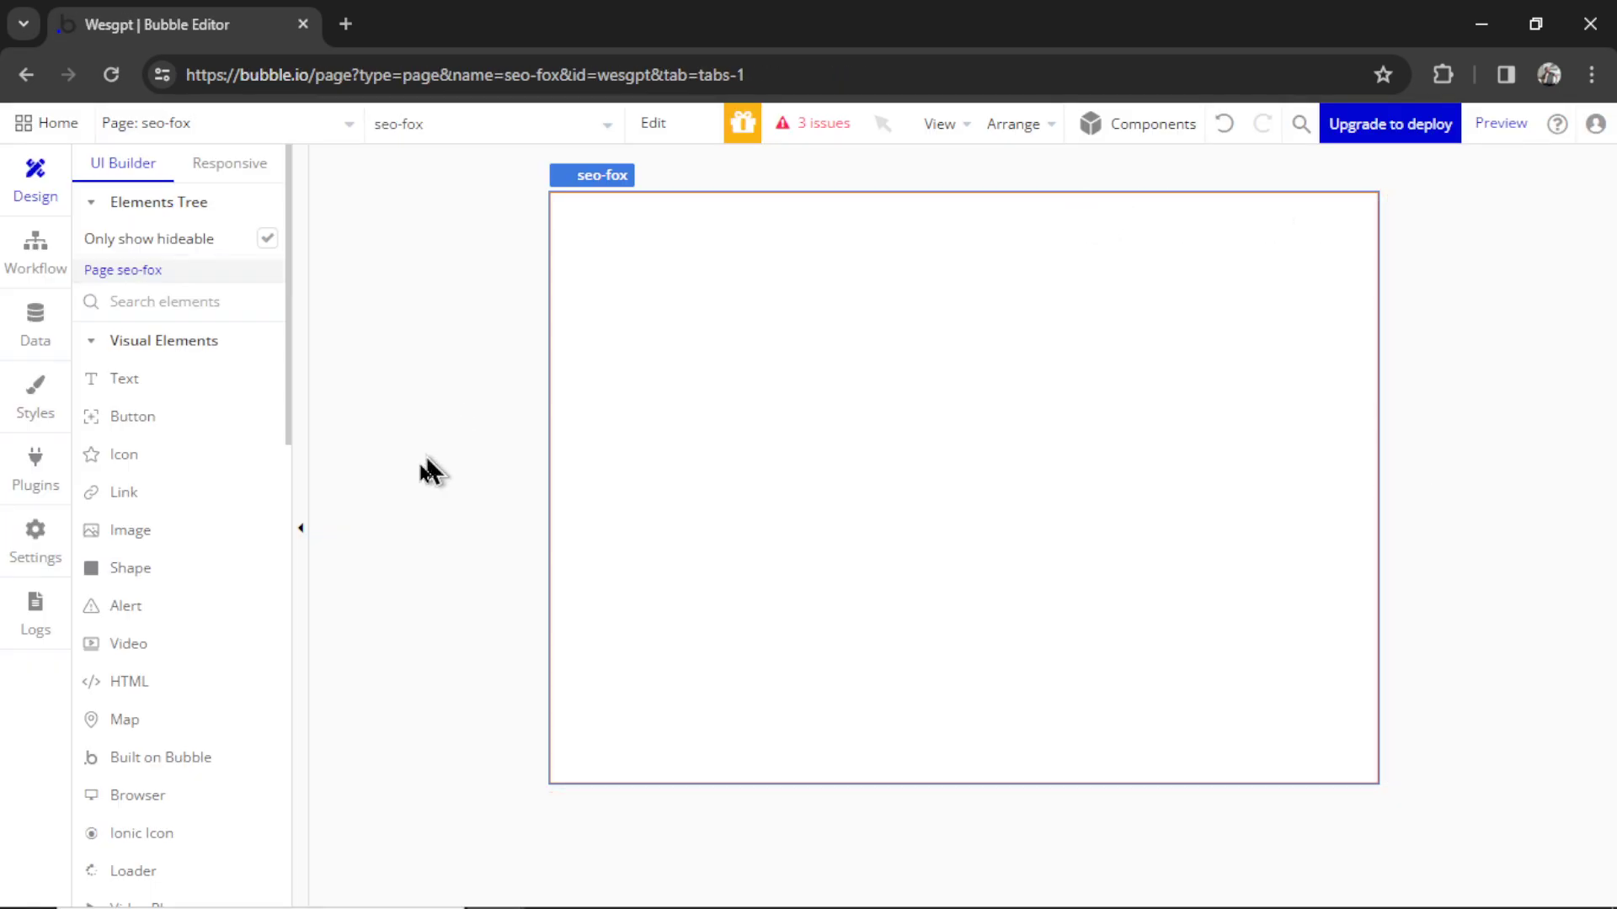
Review the expanded OpenAI configuration of the API Connector plugin in the Bubble editor
click(32, 482)
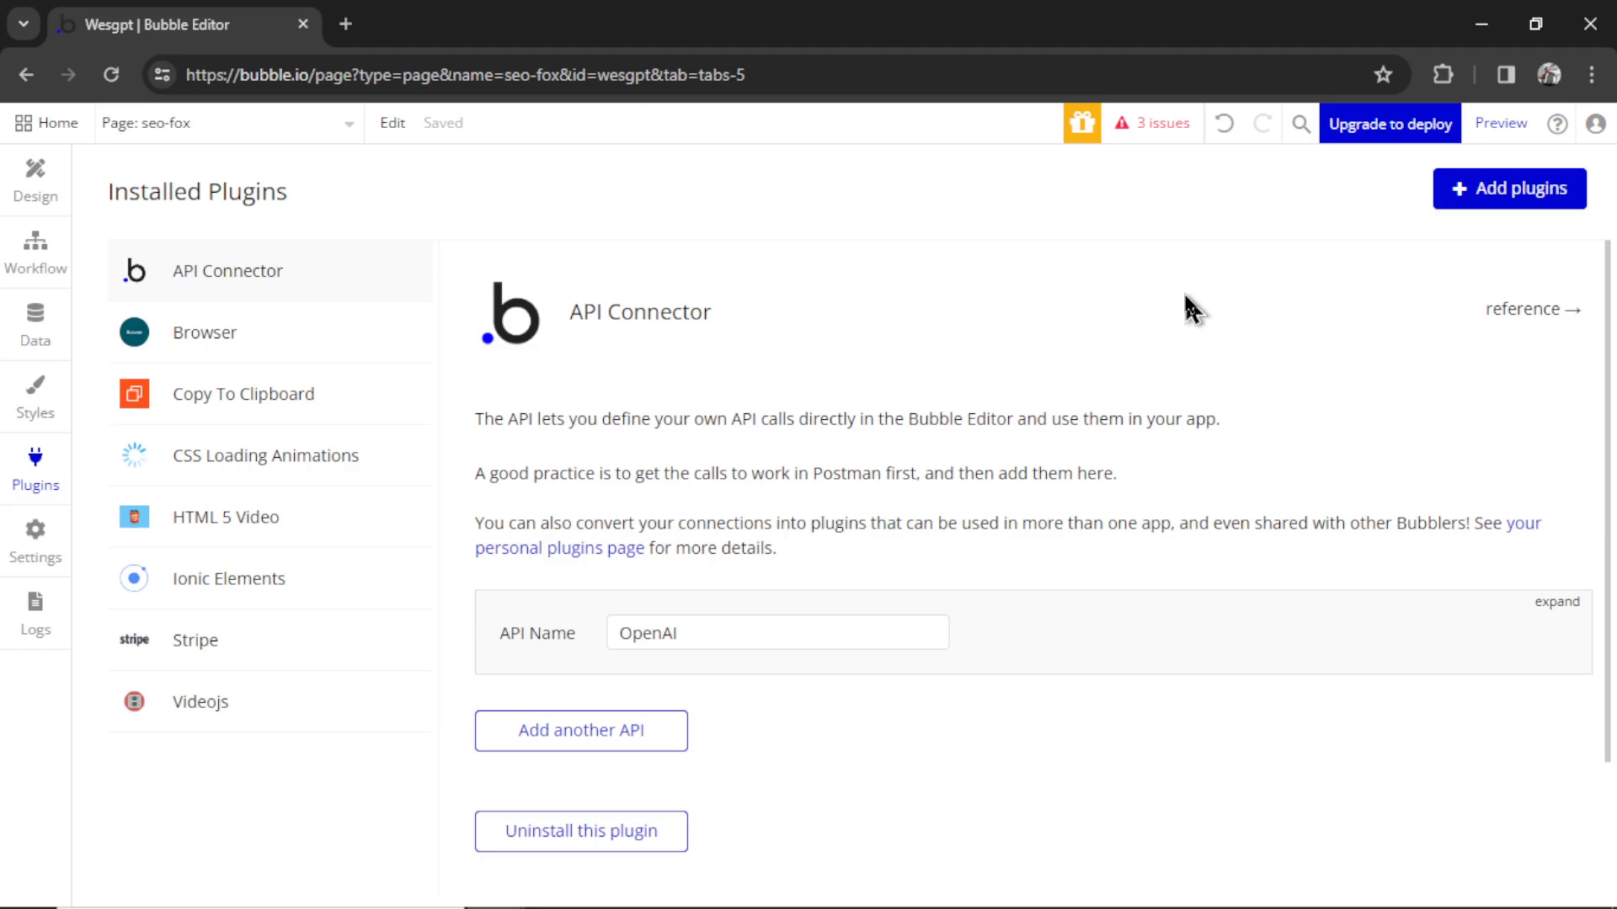
scroll(1347, 421, down, 1)
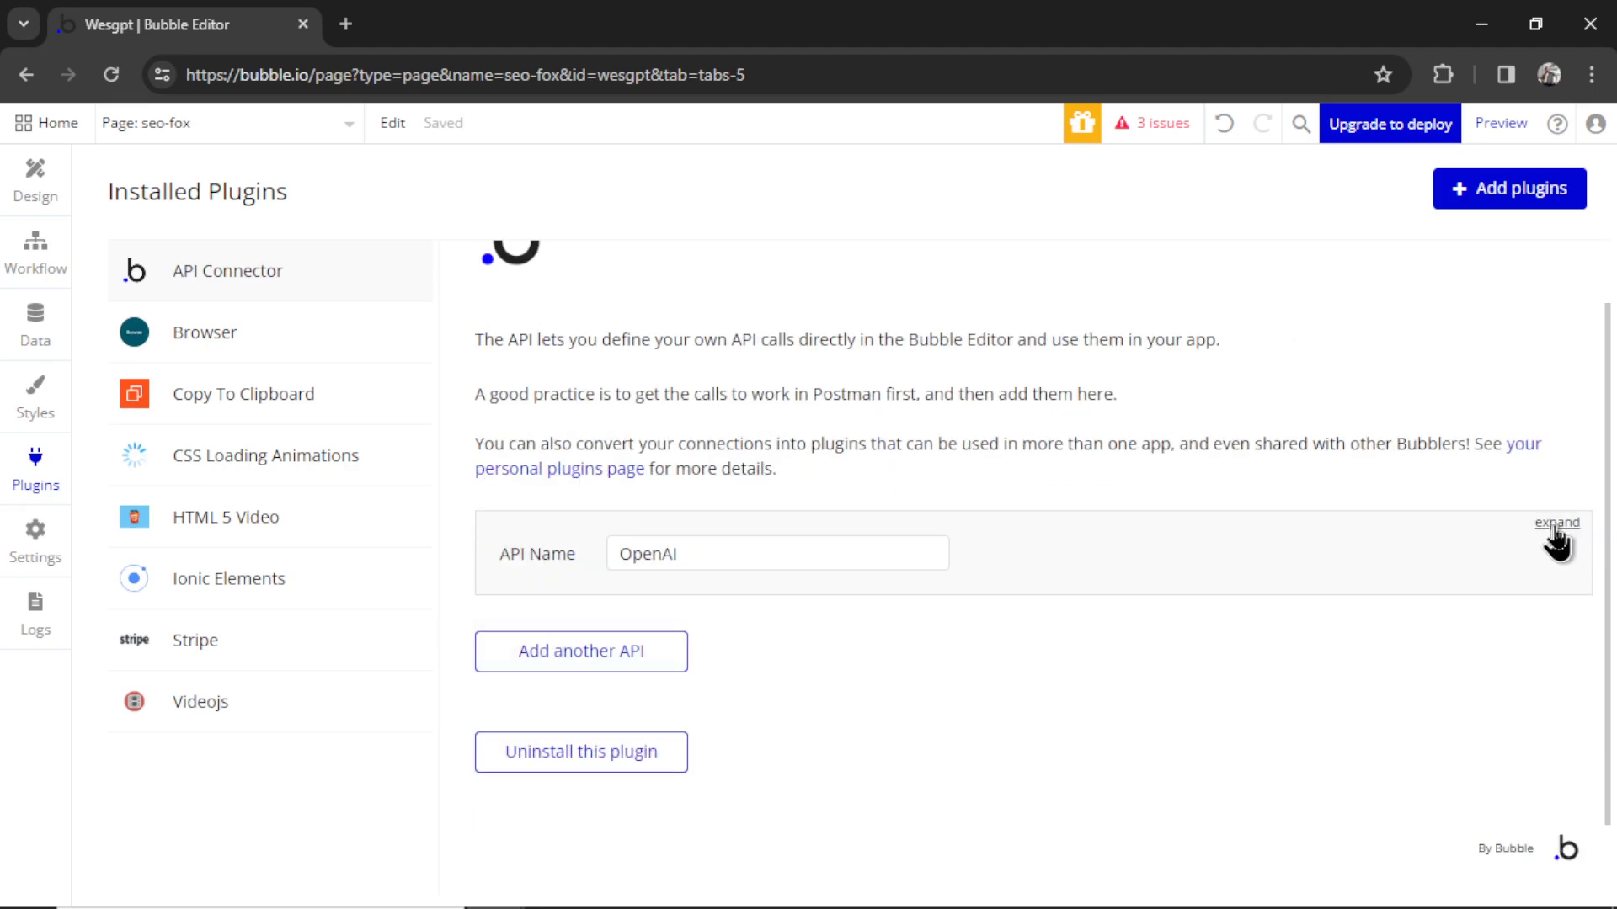
click(1556, 524)
scroll(1275, 421, down, 3)
scroll(1268, 396, down, 3)
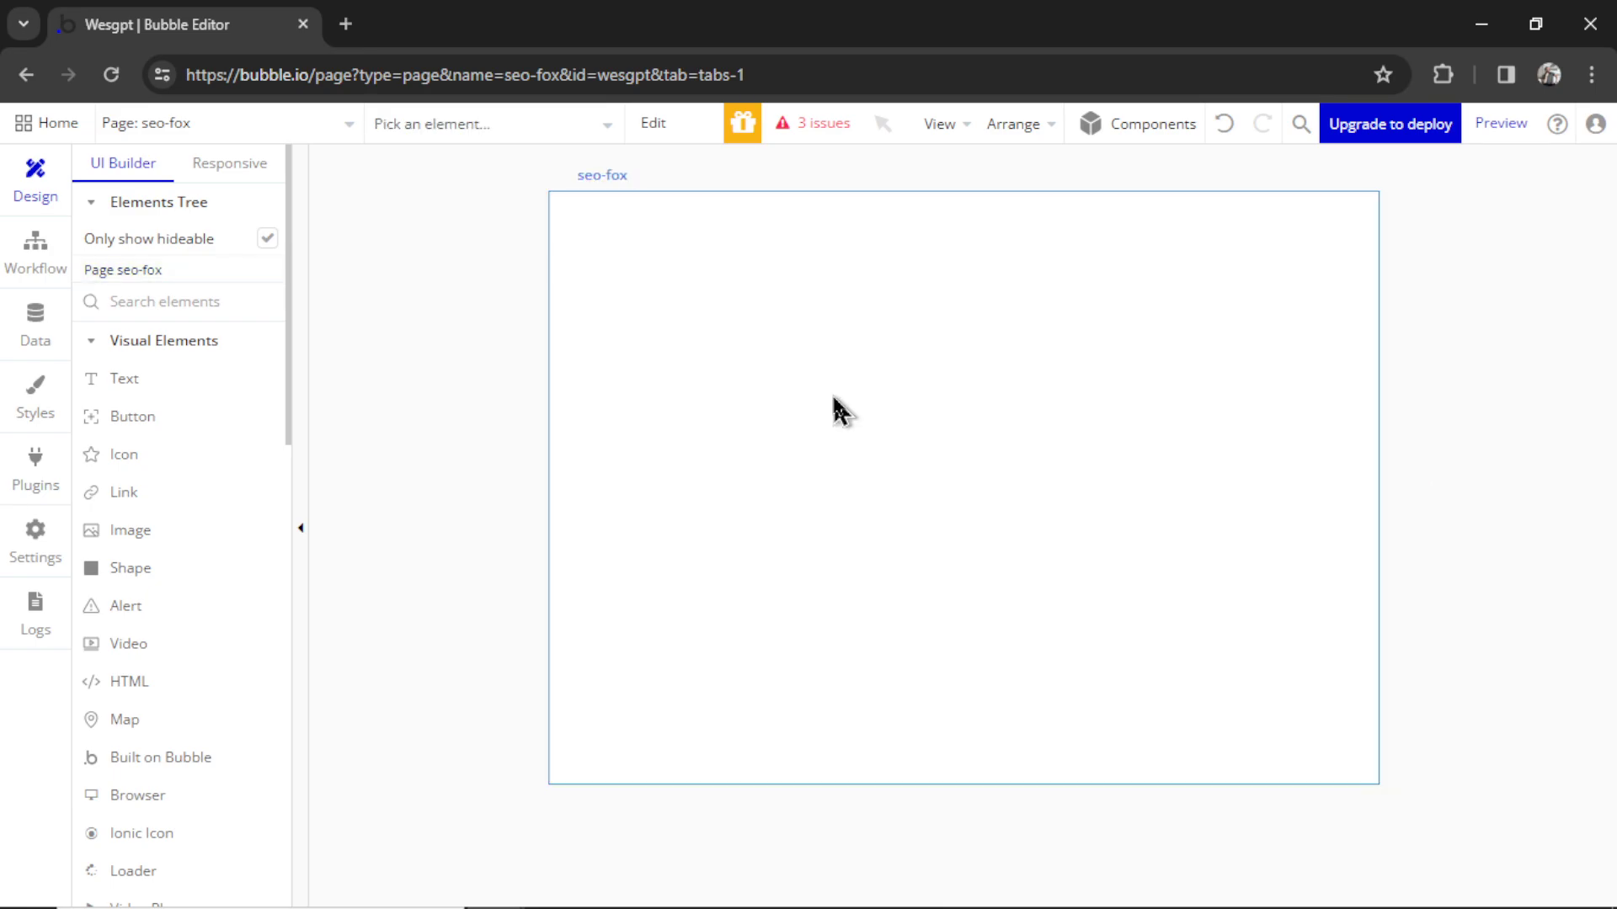
Add a title text "SEO Fox" and below it "Expert in creating SEO-optimized, engaging, and original full-length articles. Please start with a keyword."
click(137, 390)
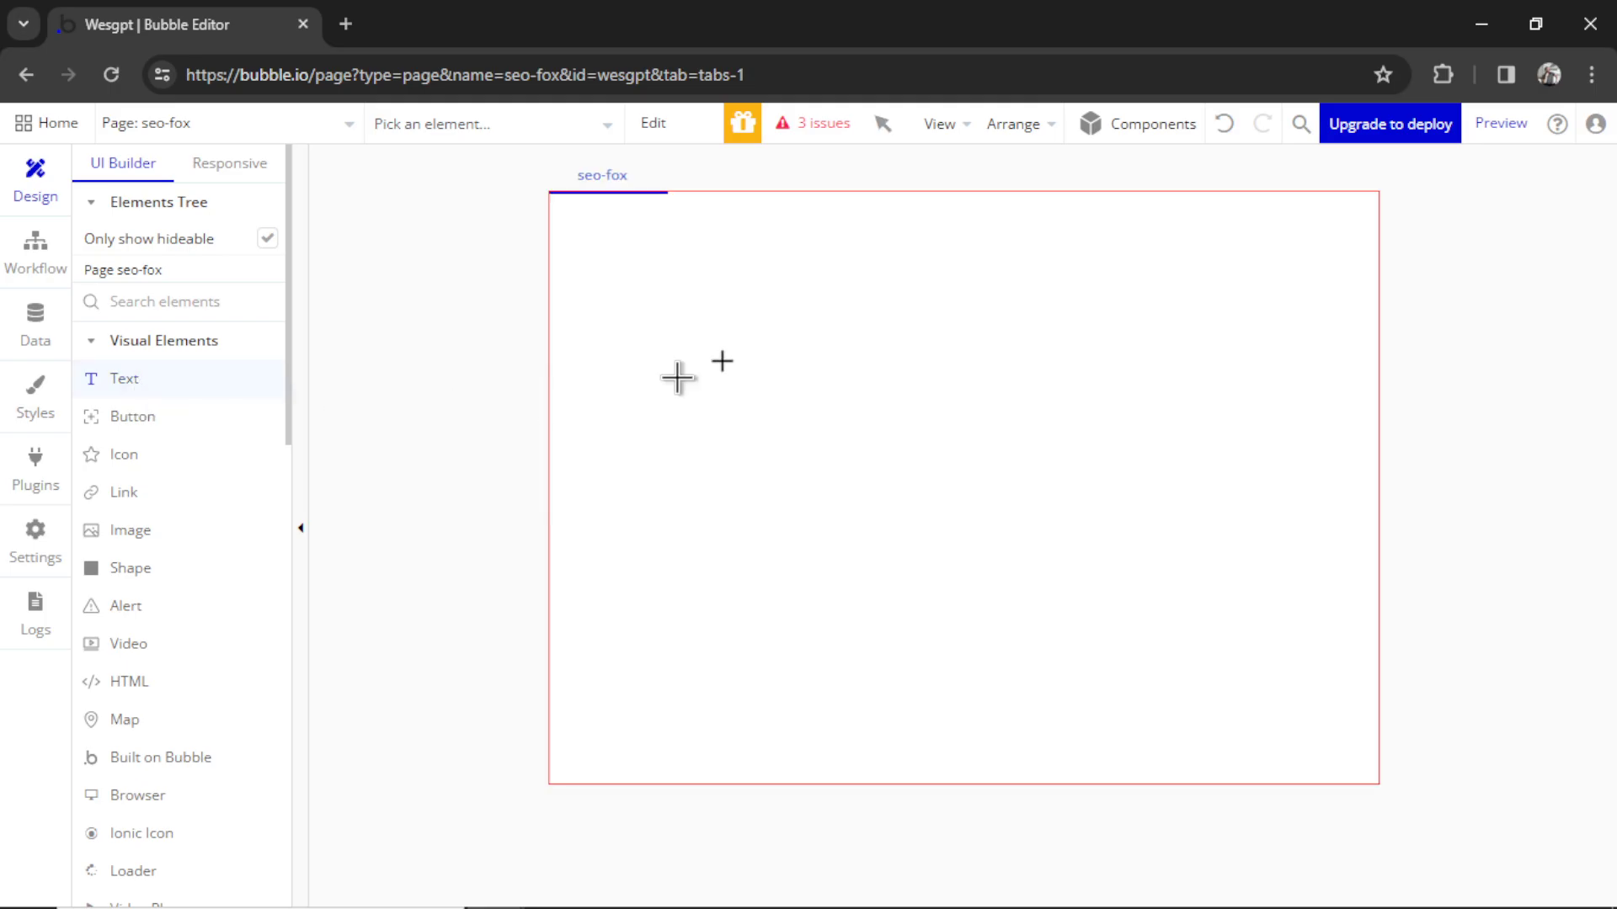
drag(673, 285, 1003, 394)
text(SEO Fox)
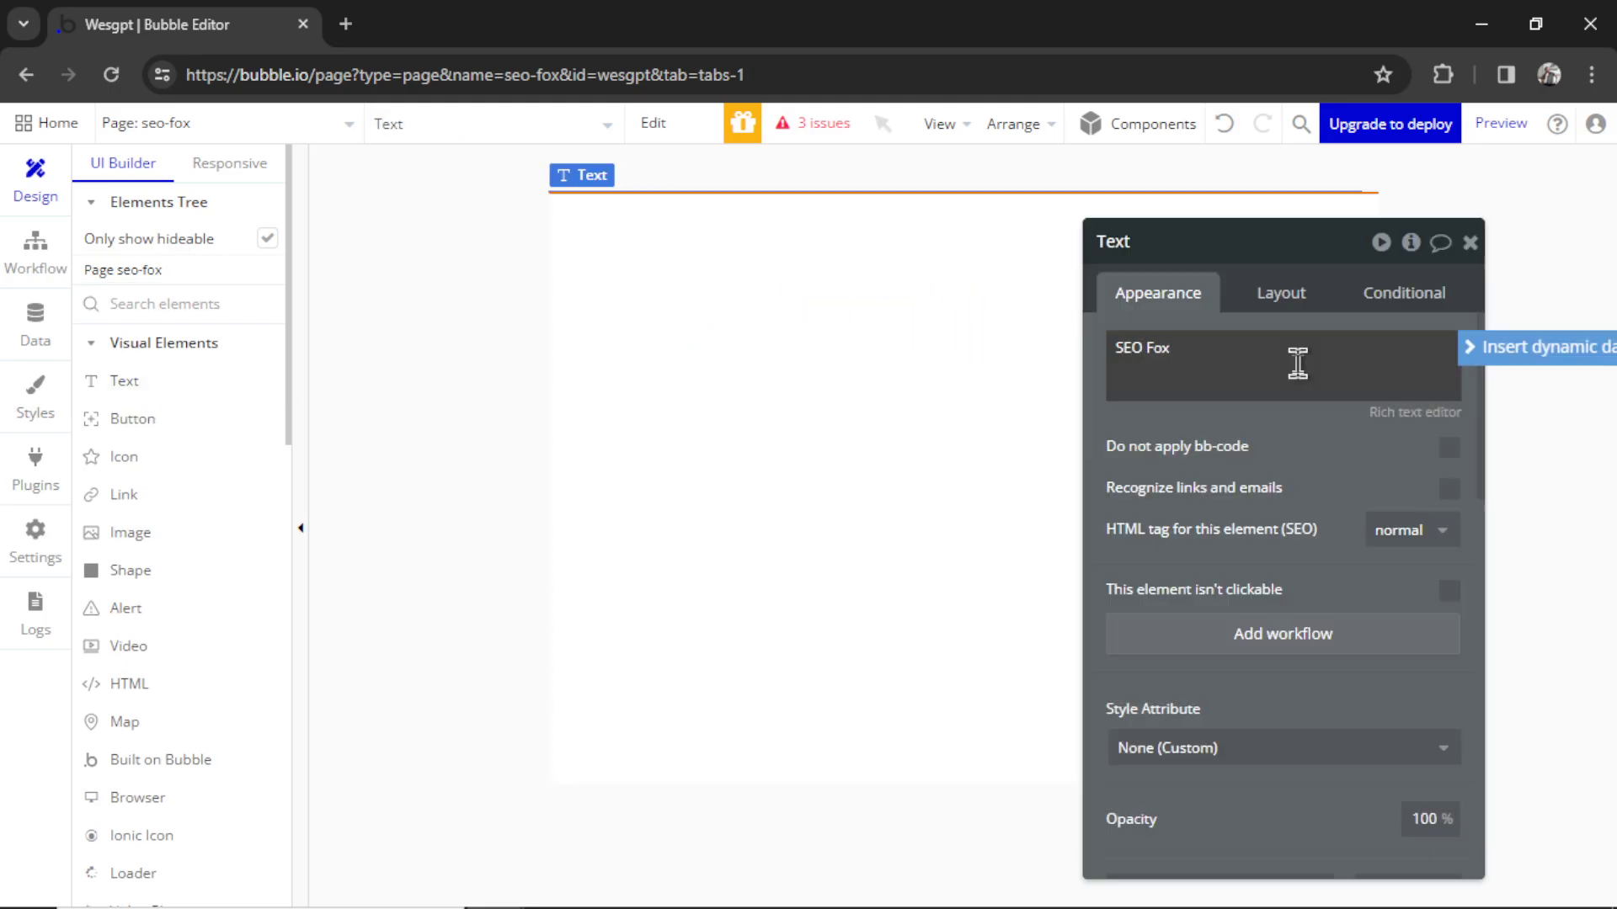
click(782, 345)
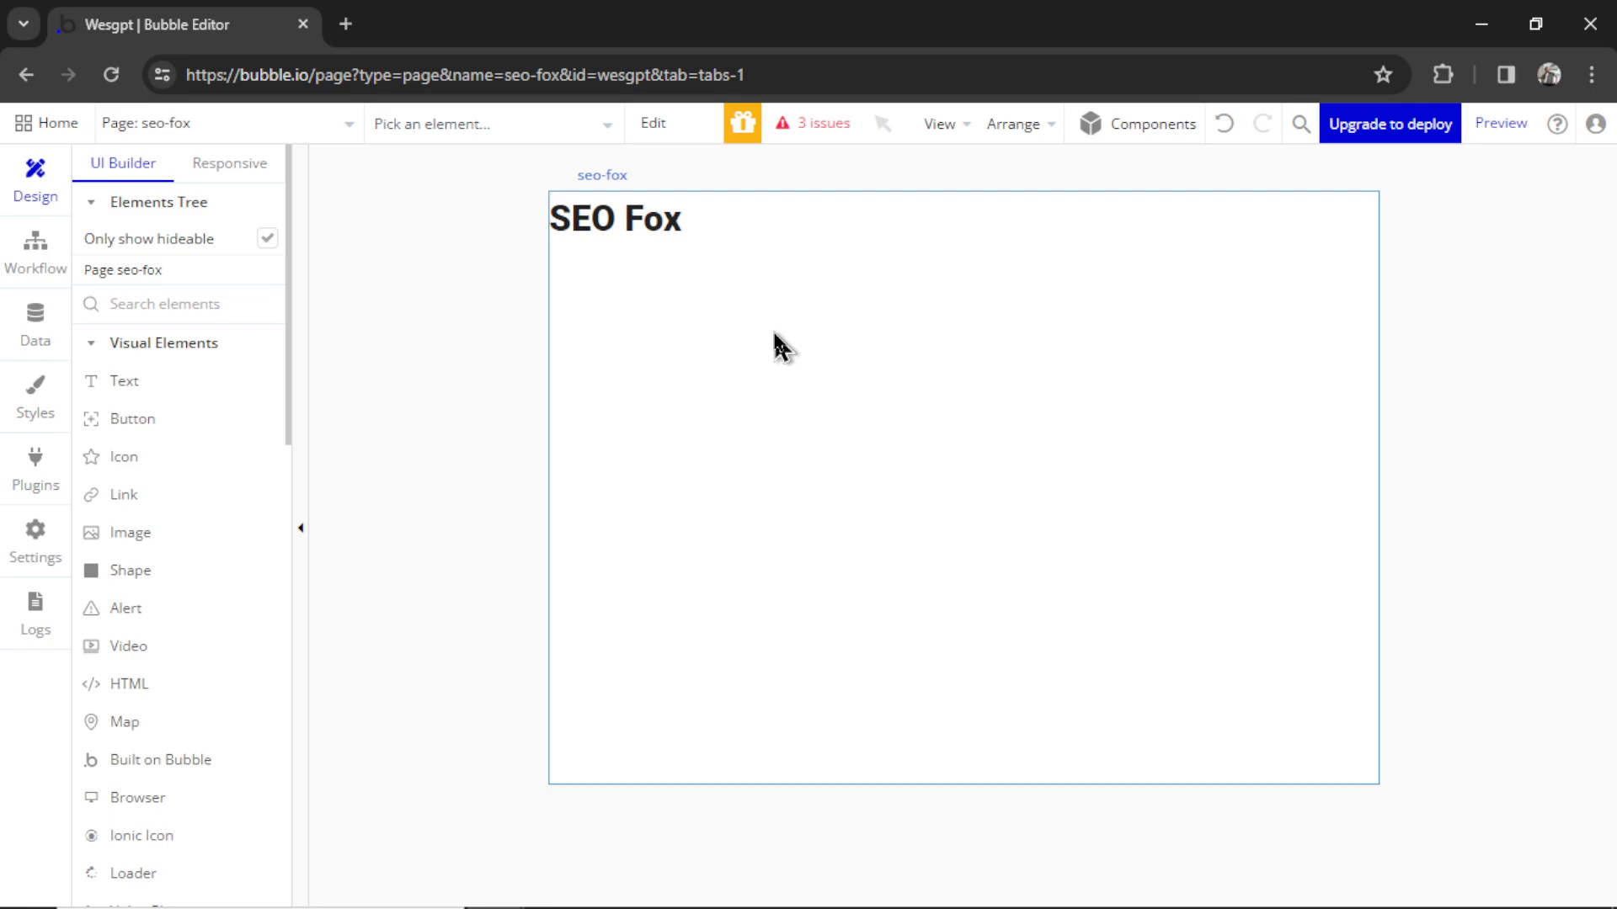
click(172, 383)
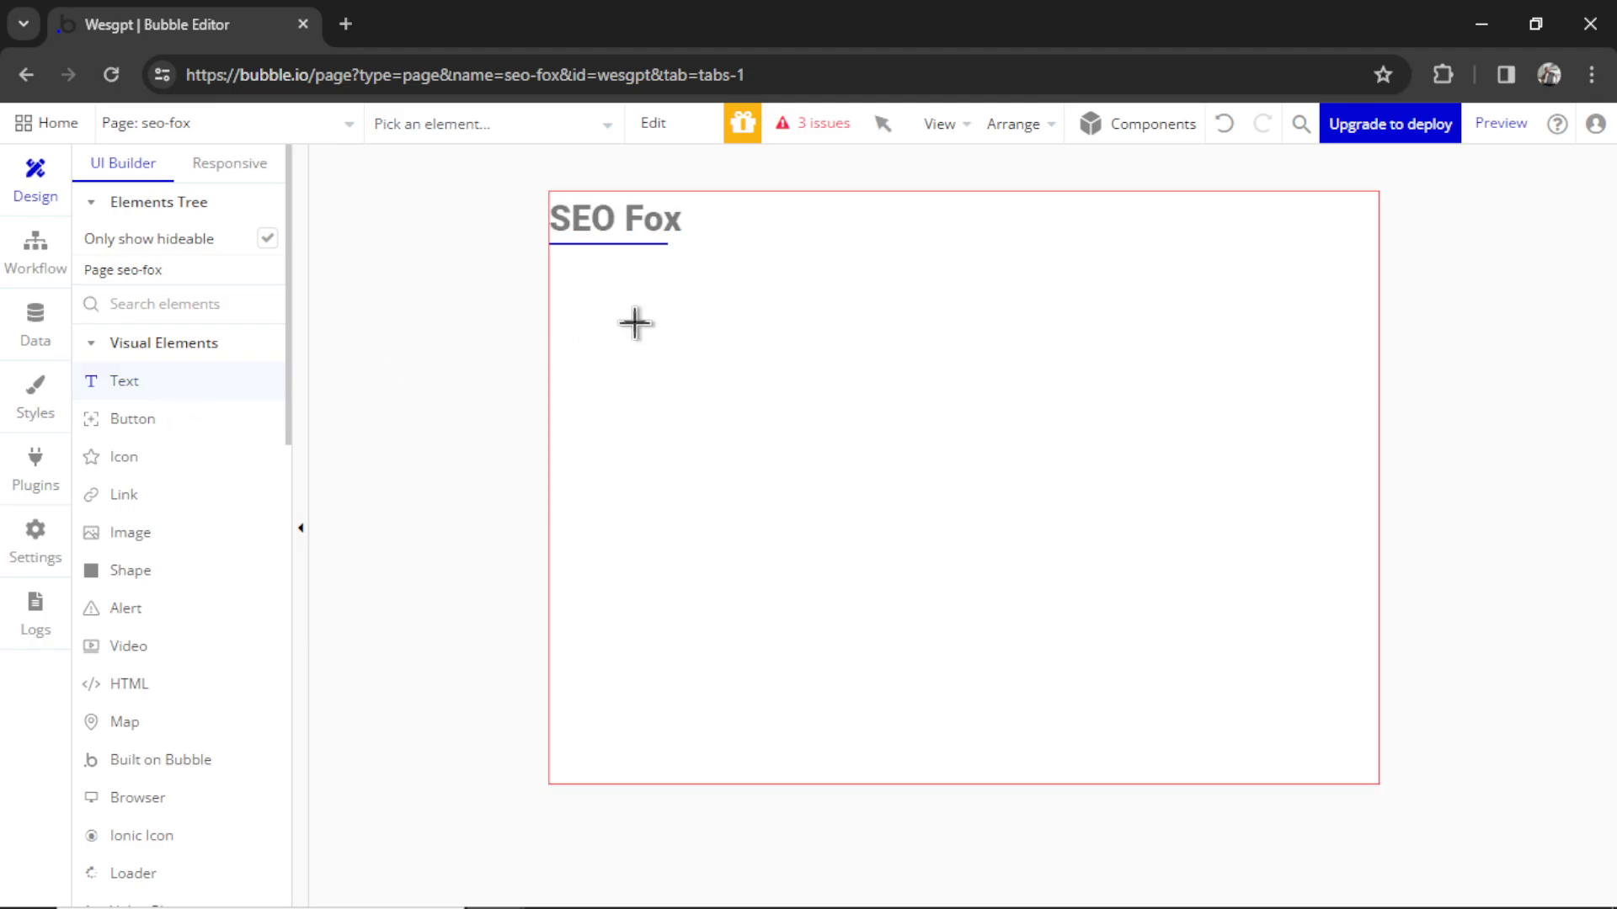
drag(634, 317, 985, 393)
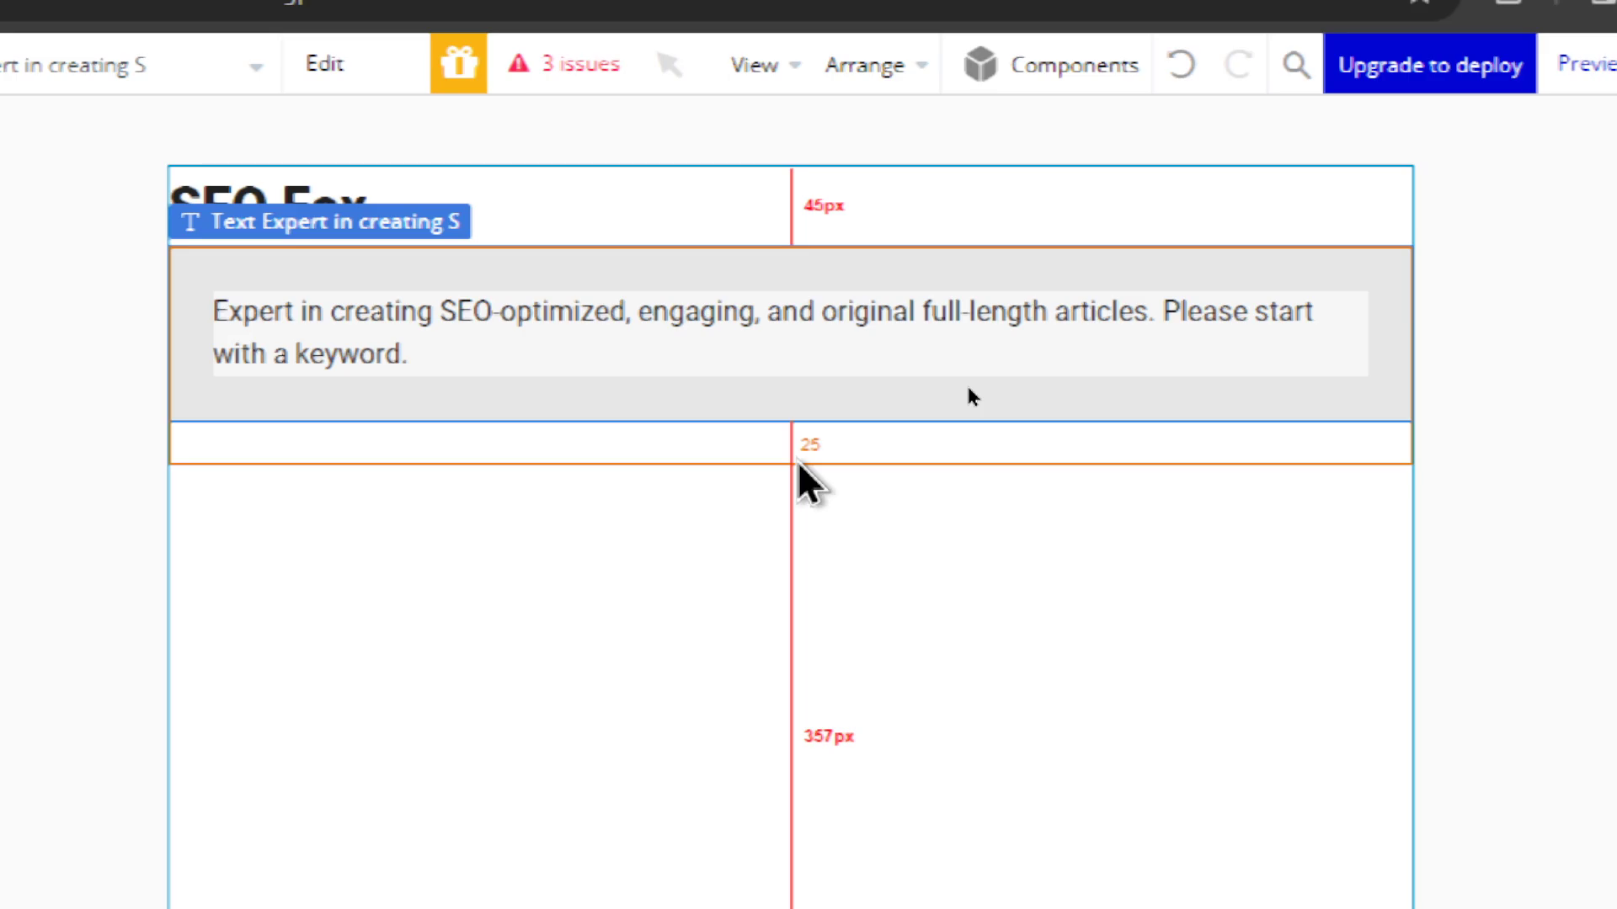
Group the title and description texts together in a column container
click(444, 183)
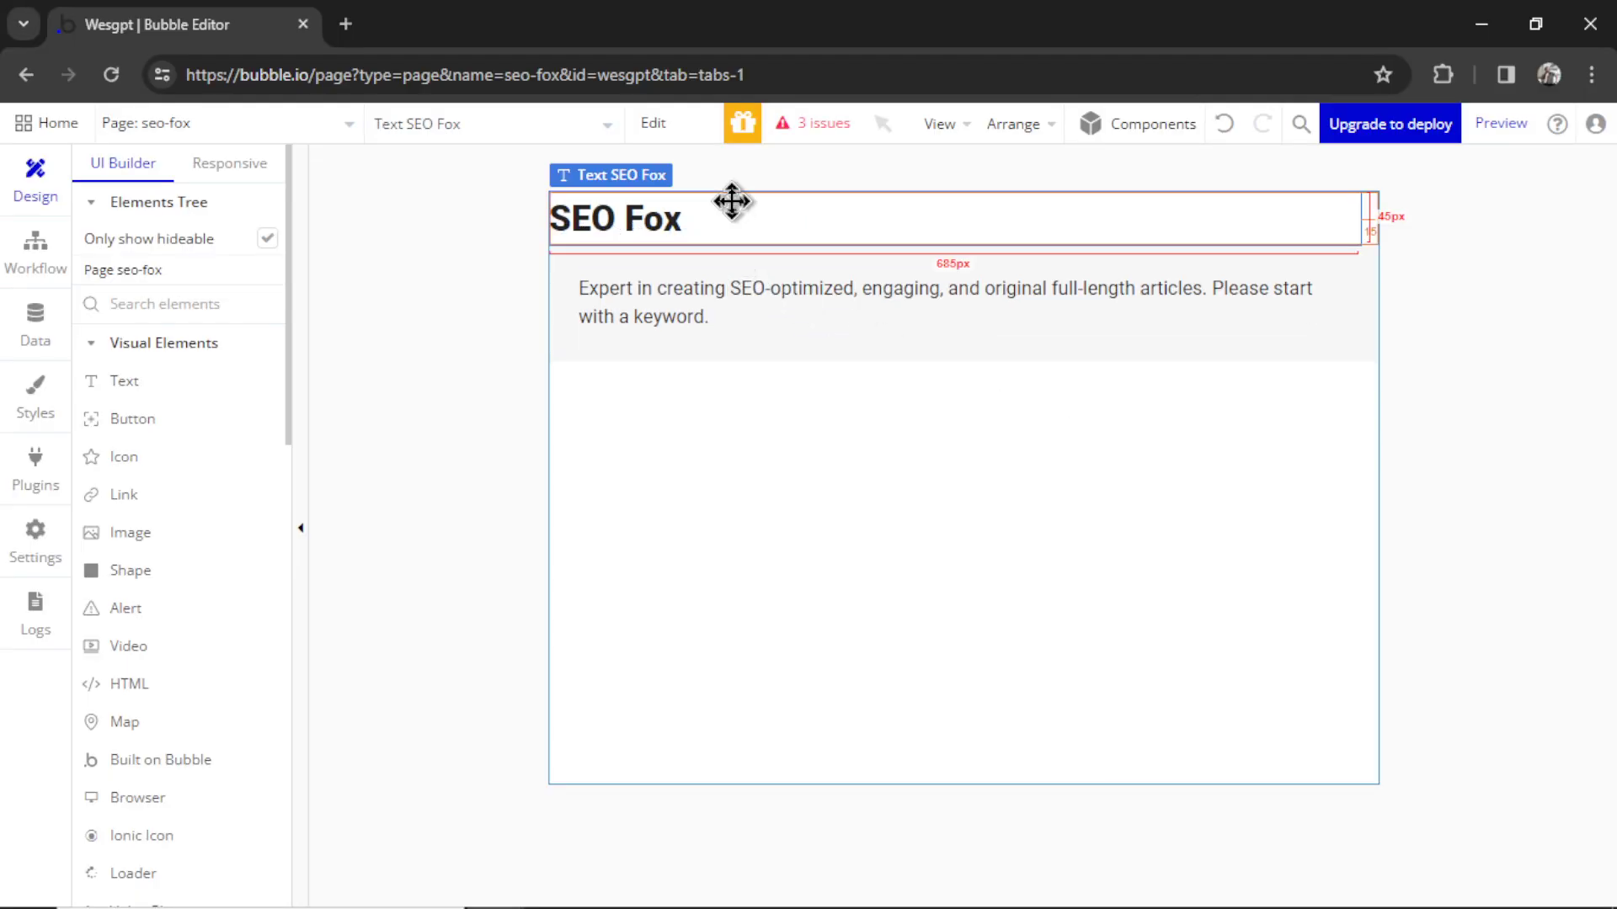
right_click(879, 320)
mouse_move(1048, 436)
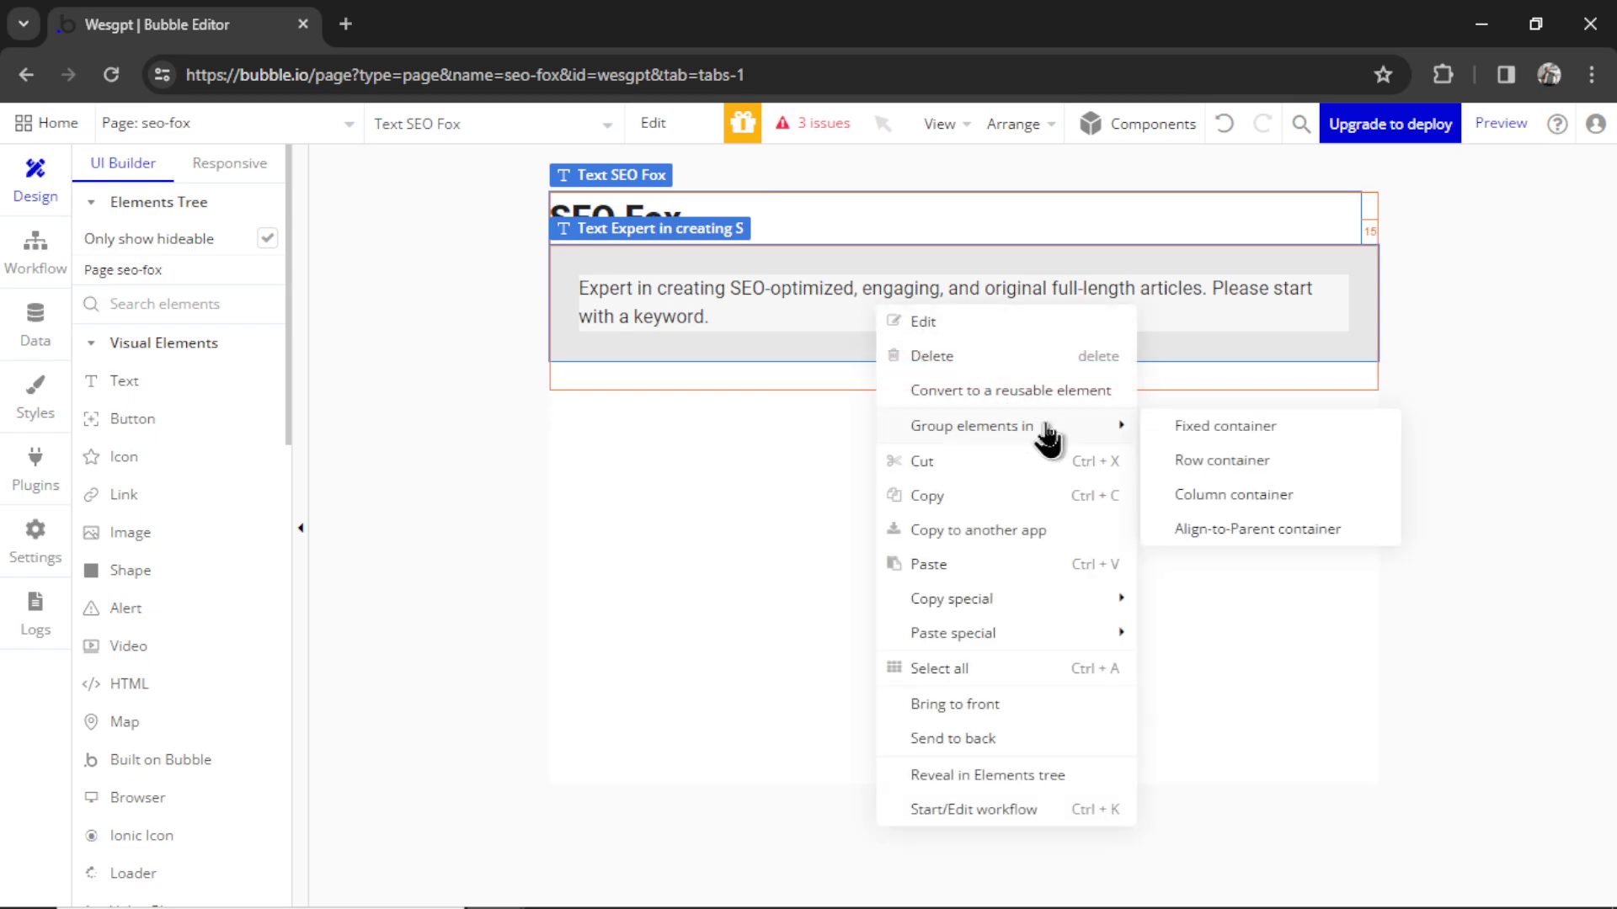
click(1277, 501)
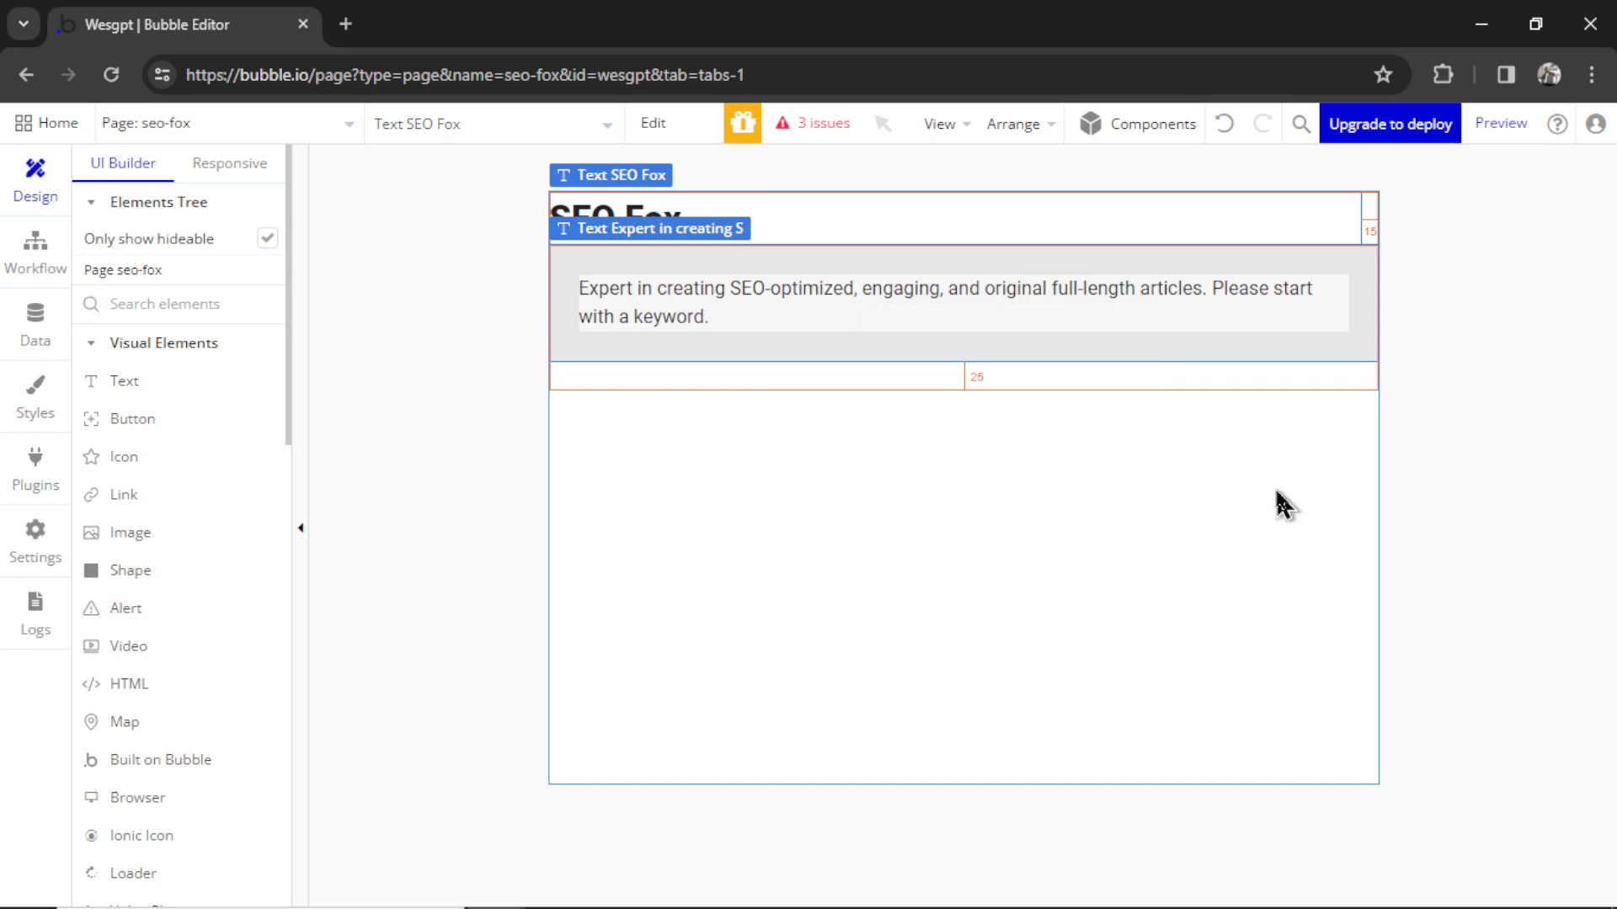
Give the group a 700 px max width, centered horizontal alignment and a 50 px top margin, and preview the page
double_click(1131, 382)
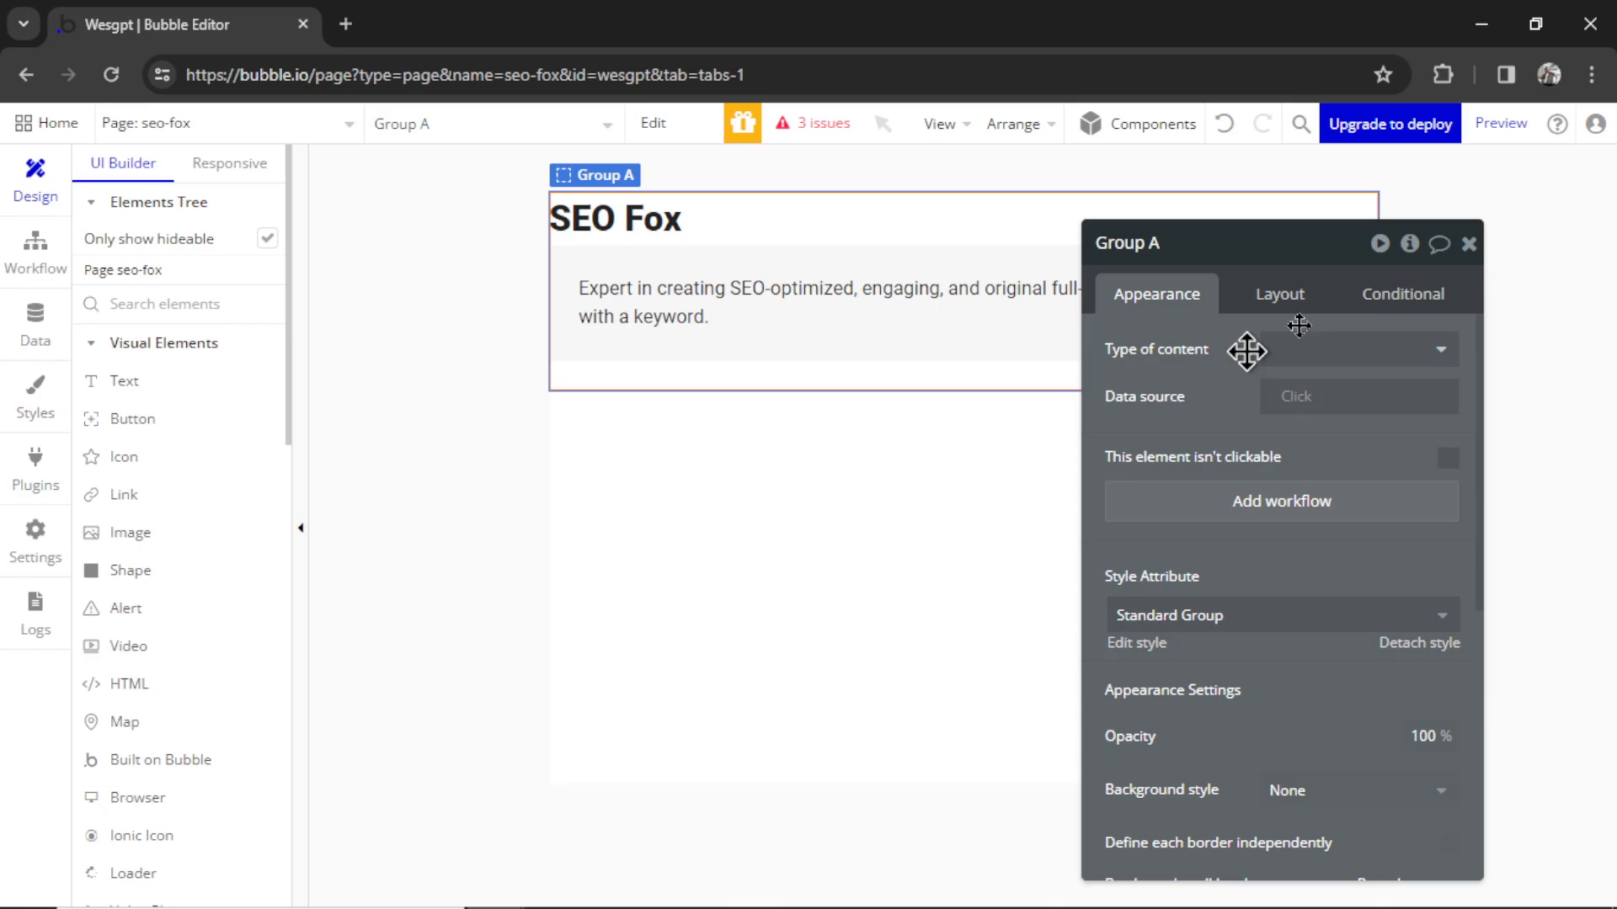
click(1310, 294)
scroll(1338, 421, down, 3)
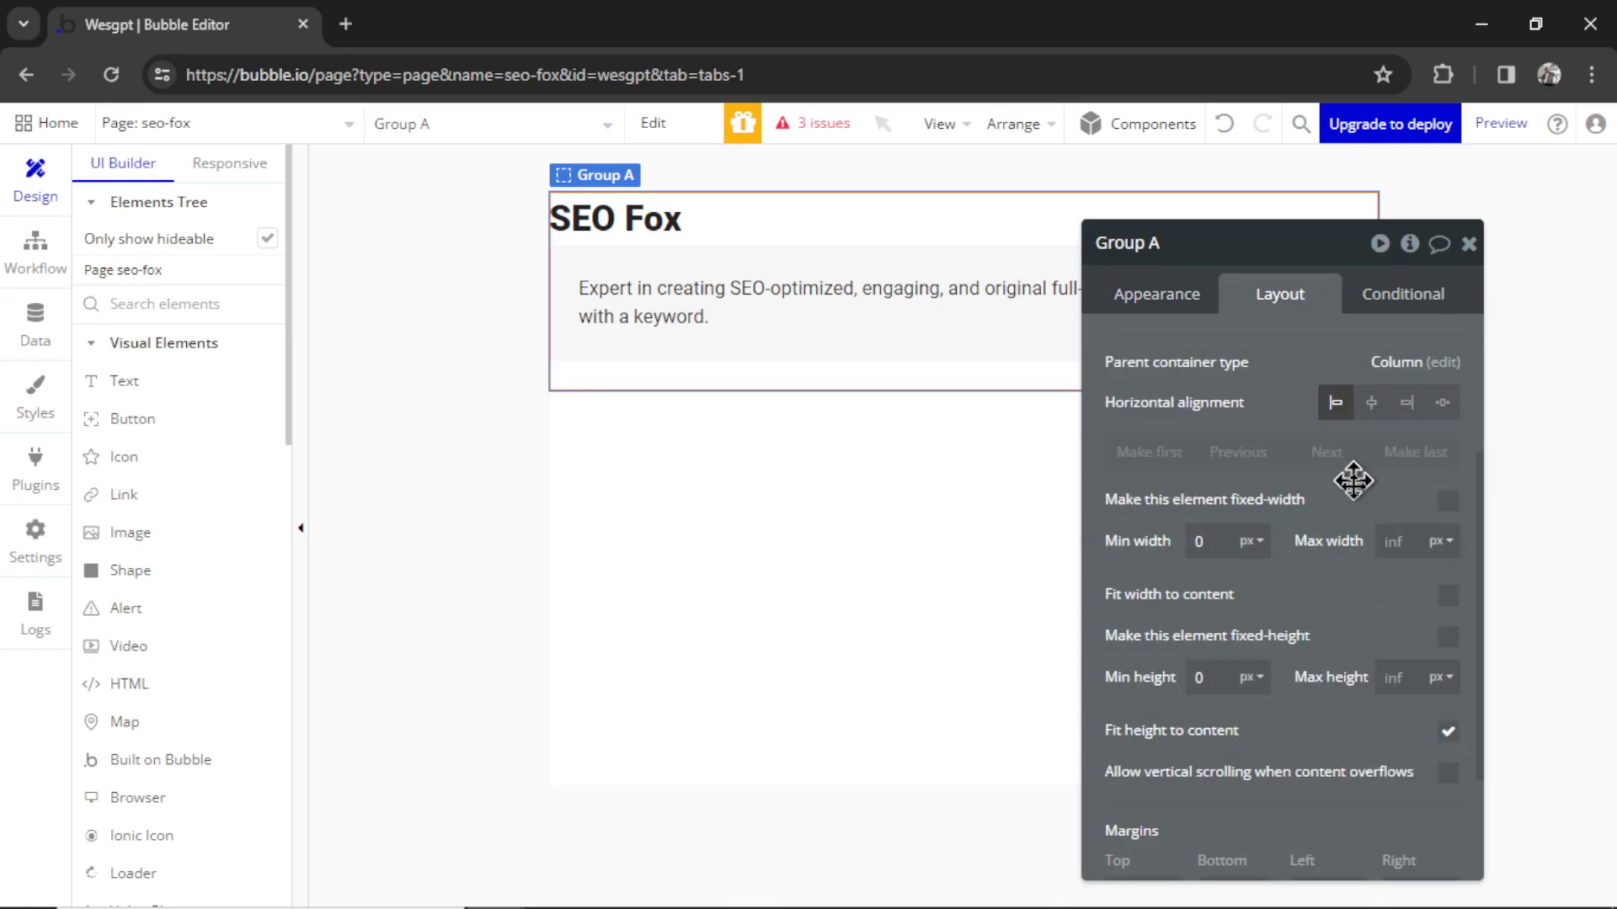
click(1397, 540)
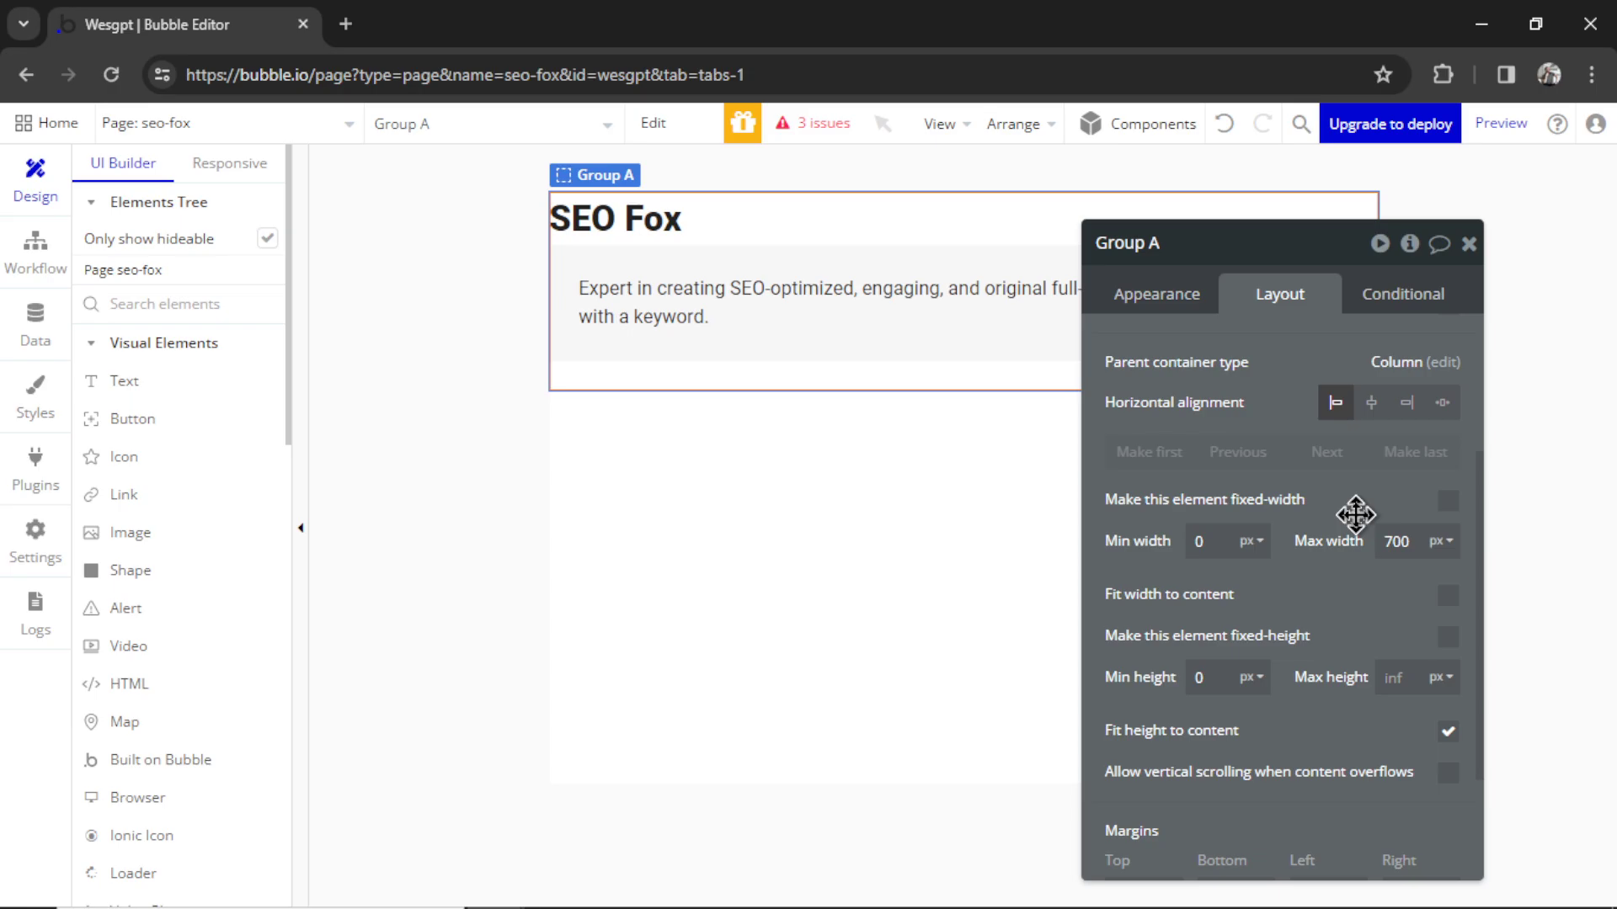
scroll(1355, 514, up, 1)
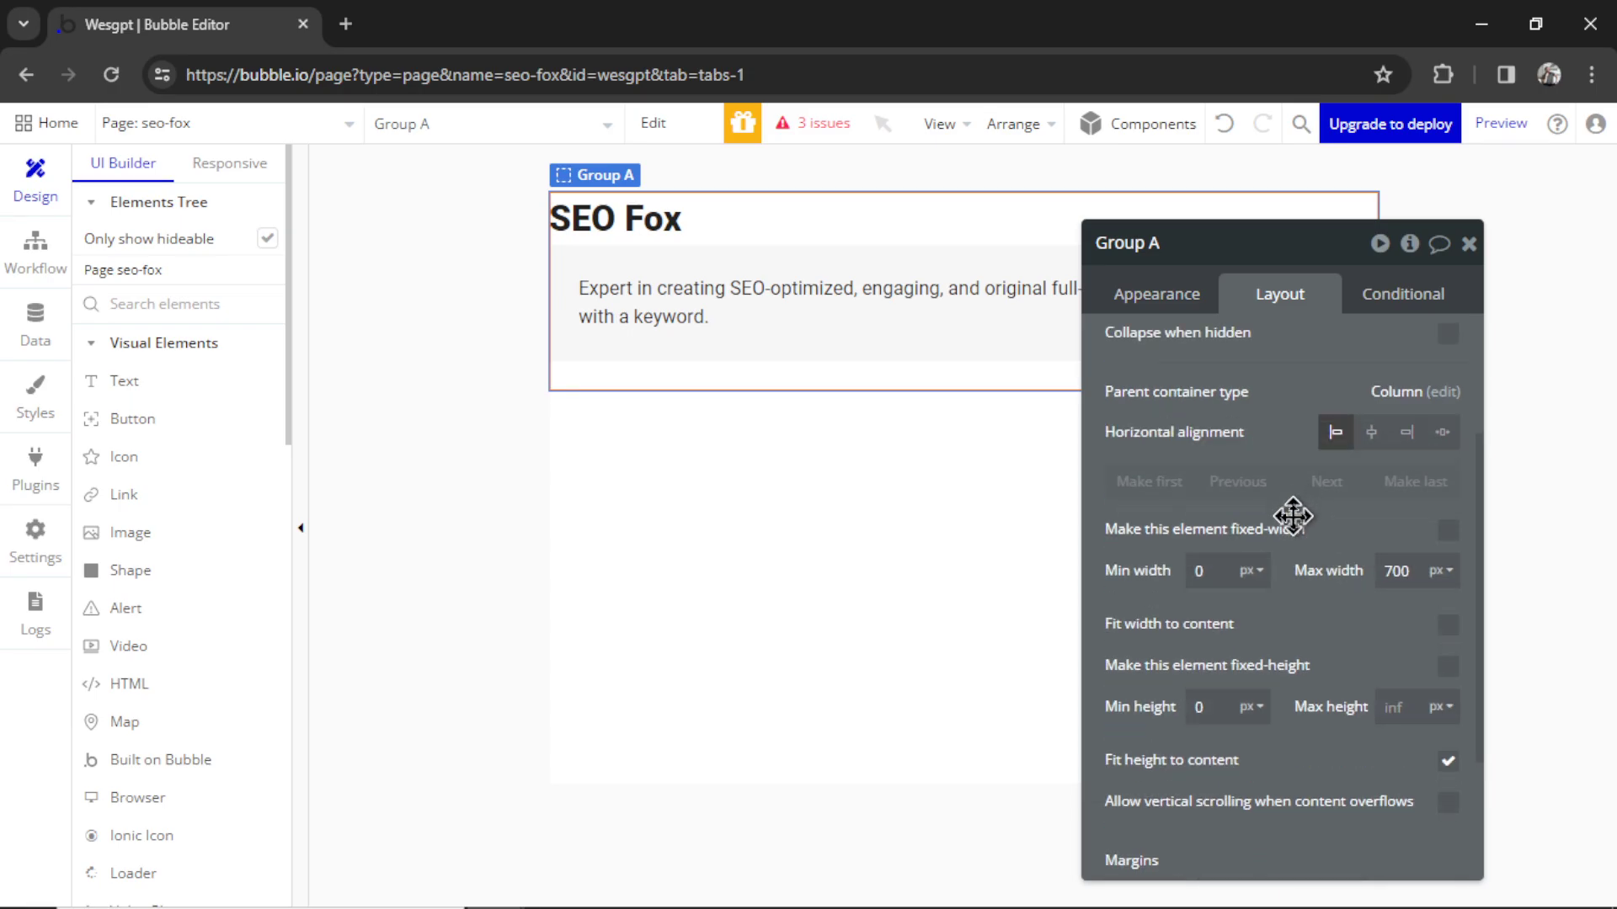
click(1370, 432)
scroll(1297, 522, down, 3)
click(1120, 720)
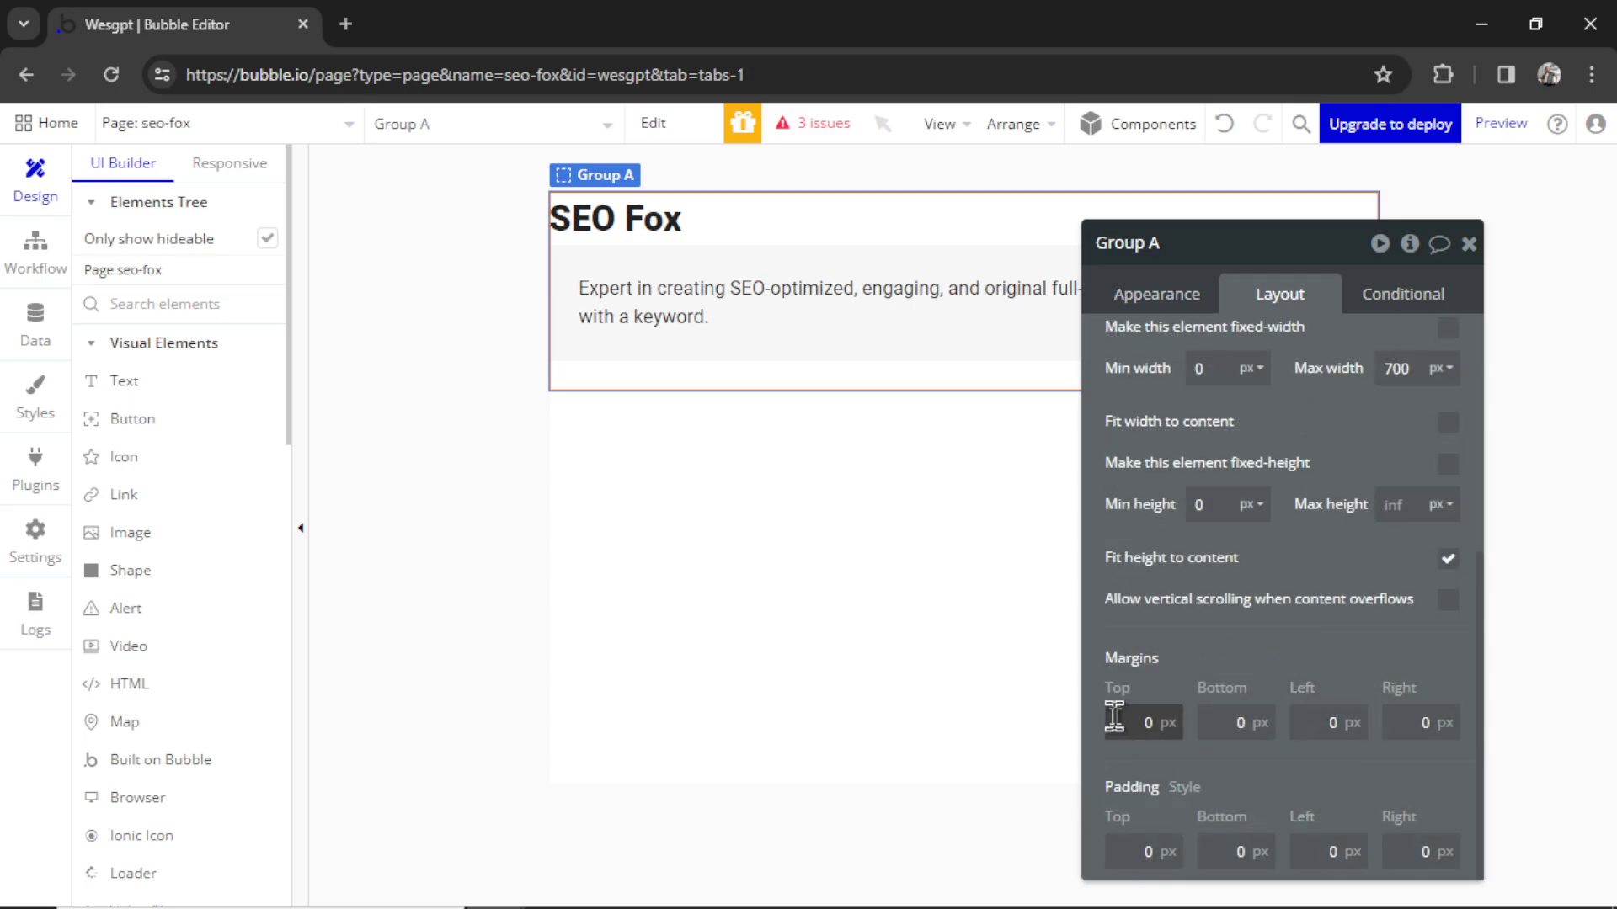
text(50)
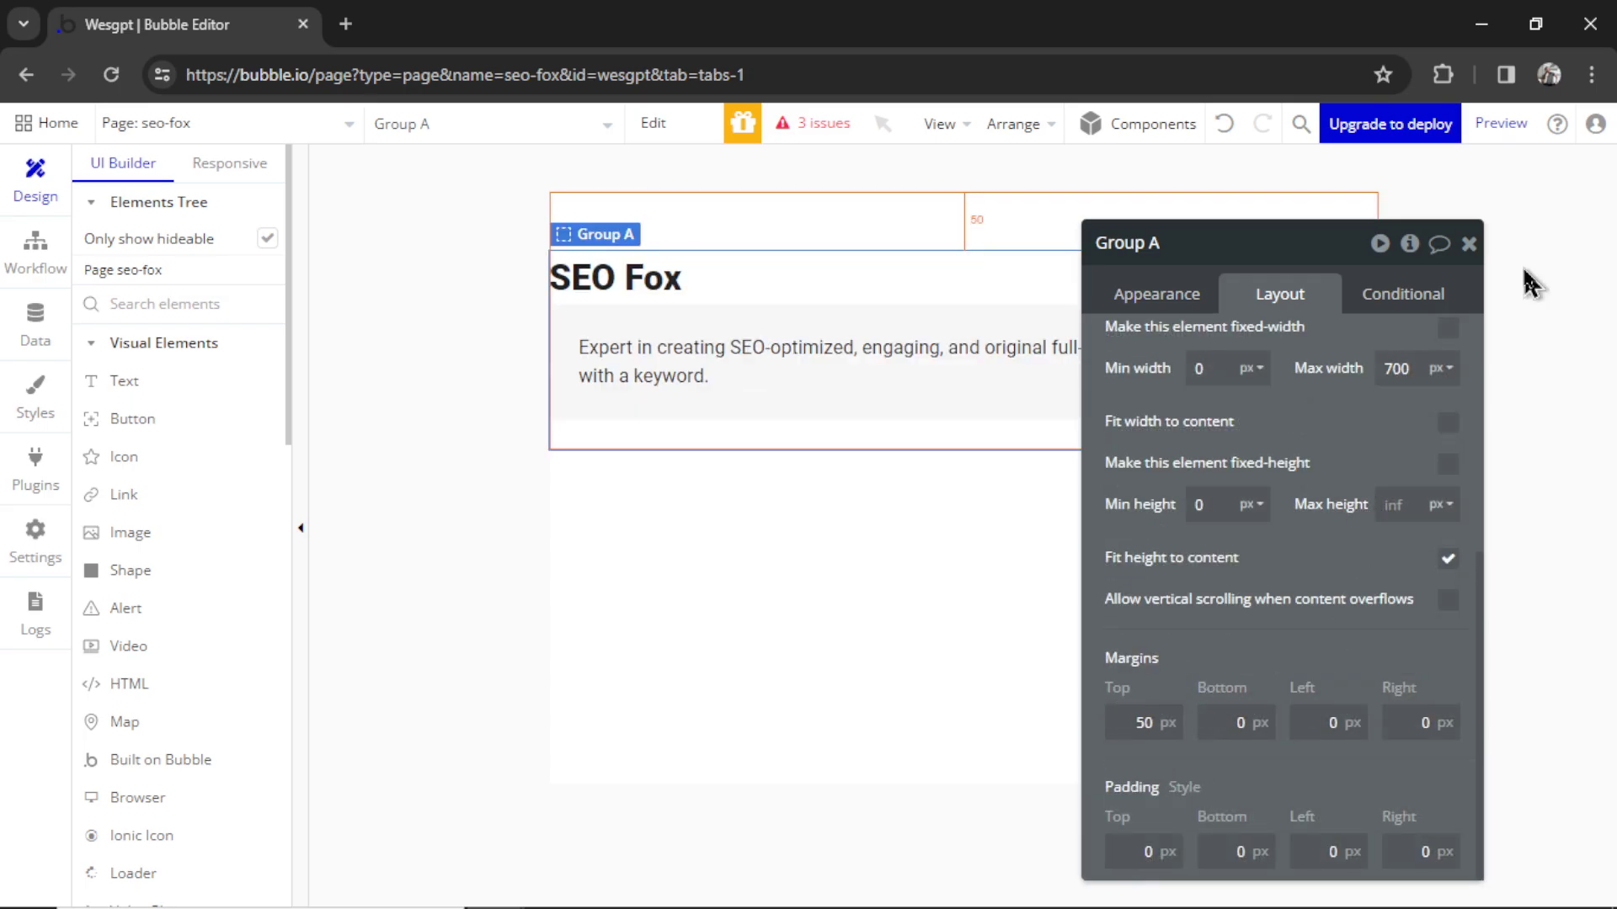
click(1503, 126)
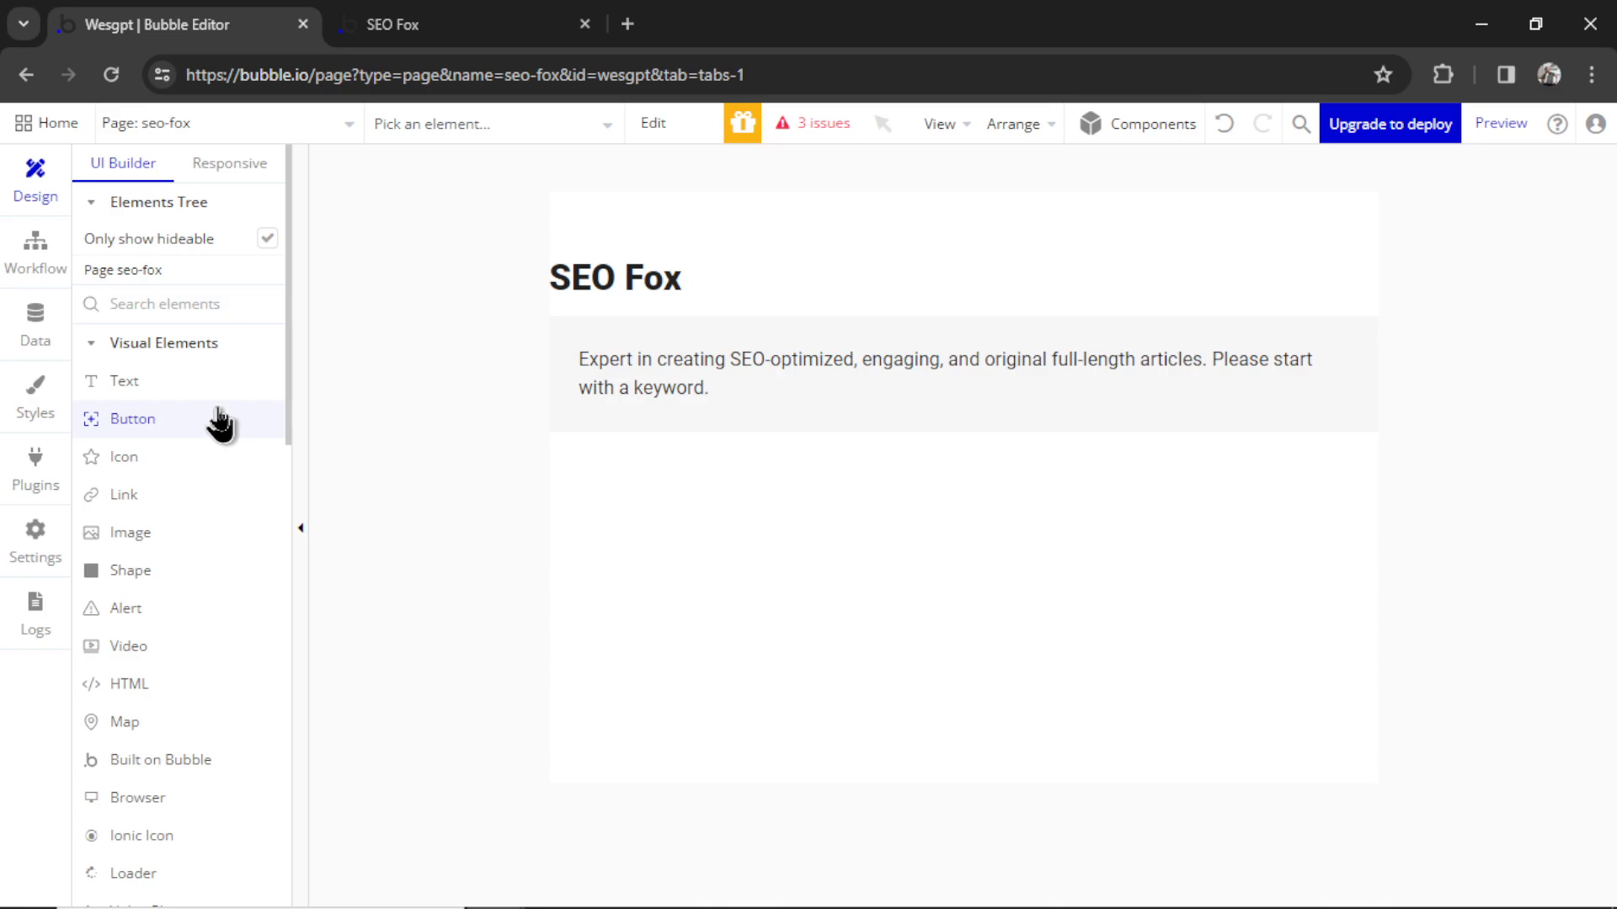
Add an input with the placeholder "Keyword" below the description and a centered "Start" button beneath it
scroll(221, 424, down, 2)
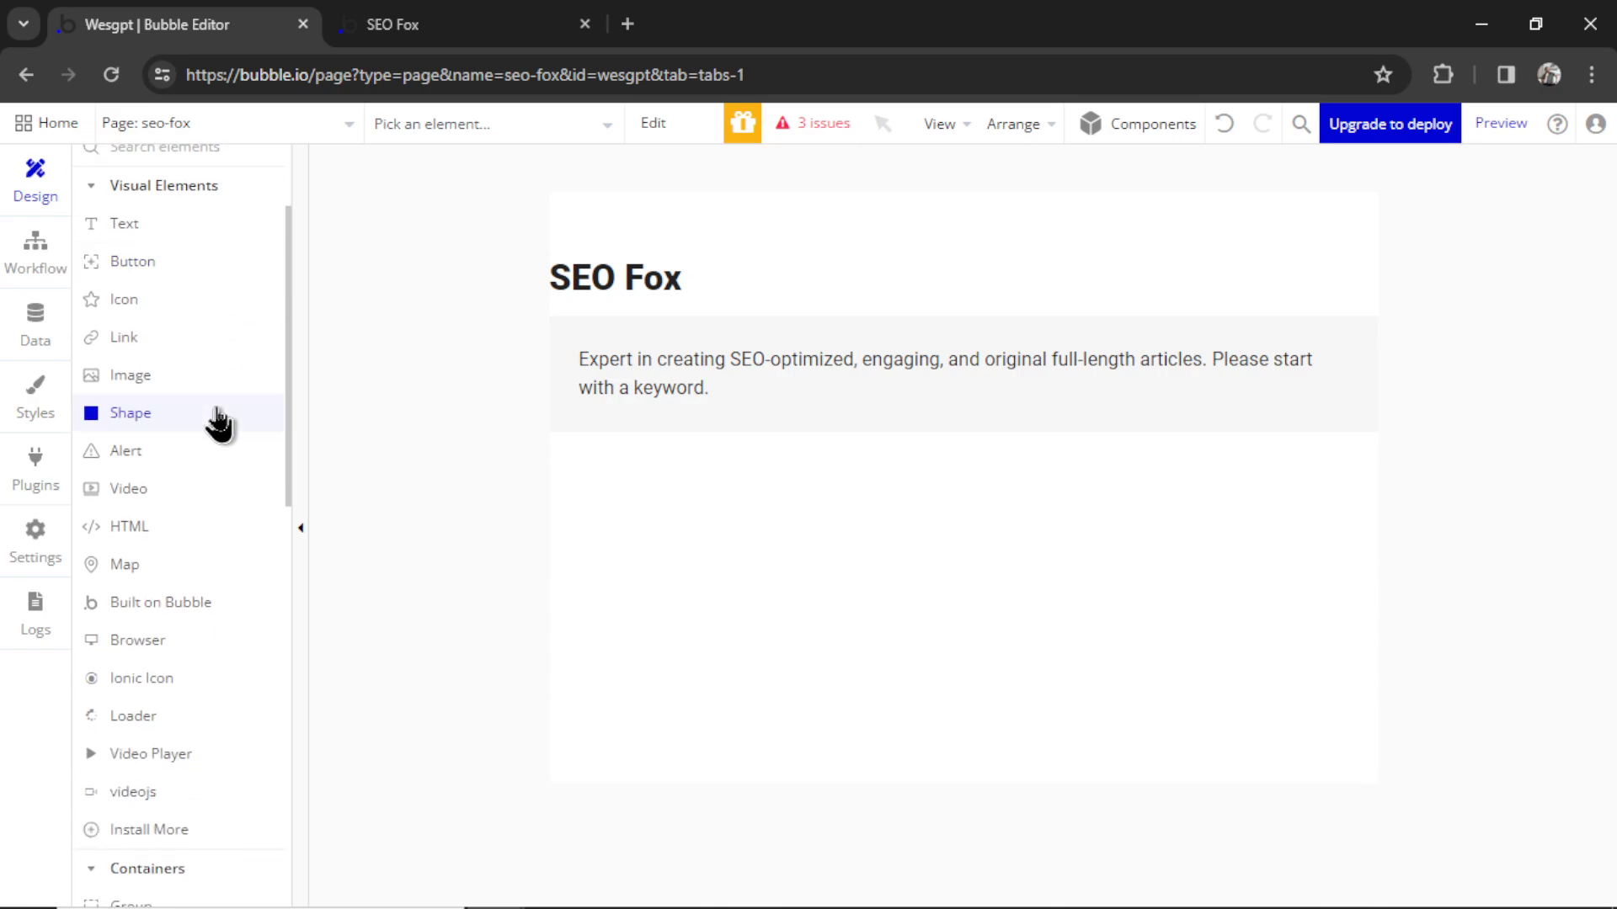
scroll(221, 423, down, 9)
click(173, 502)
drag(640, 465, 1073, 556)
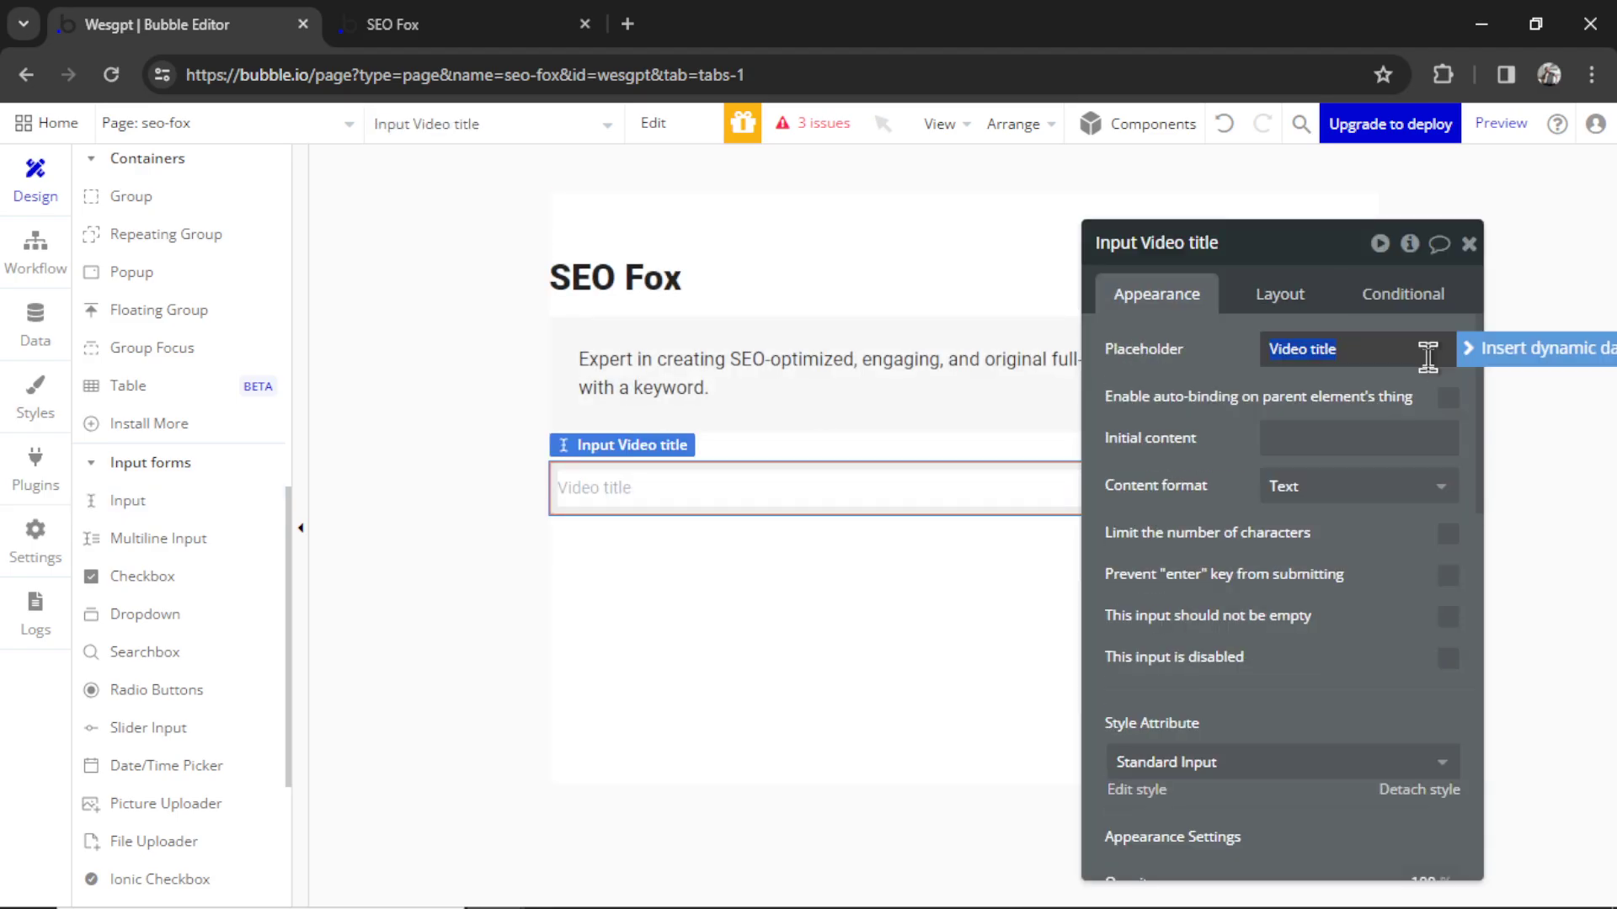
text(K)
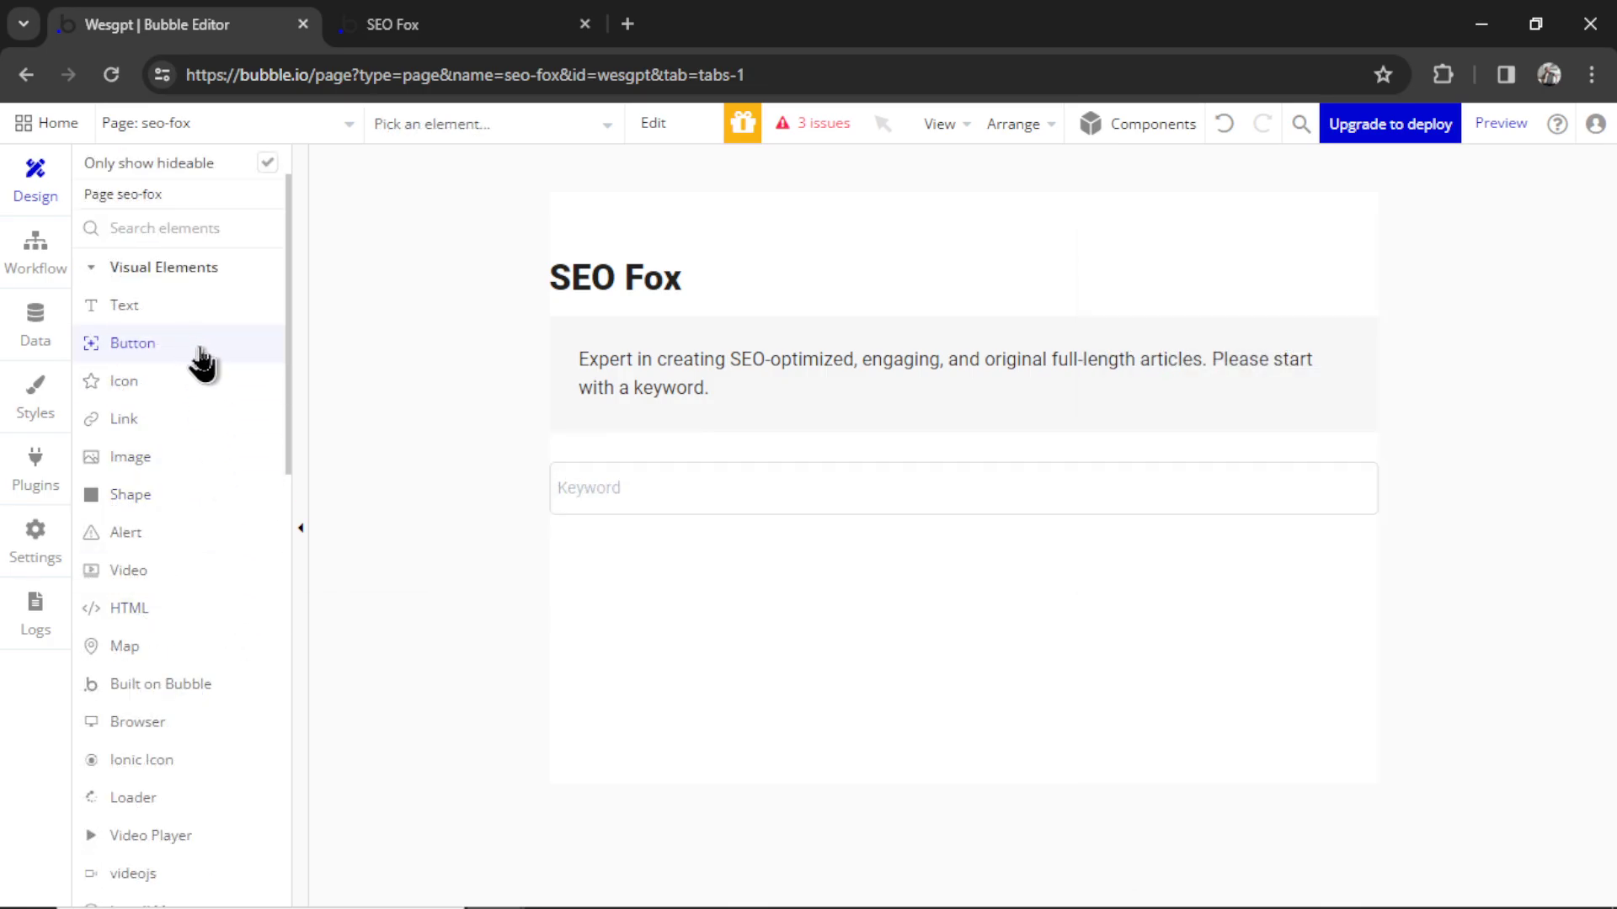
click(200, 349)
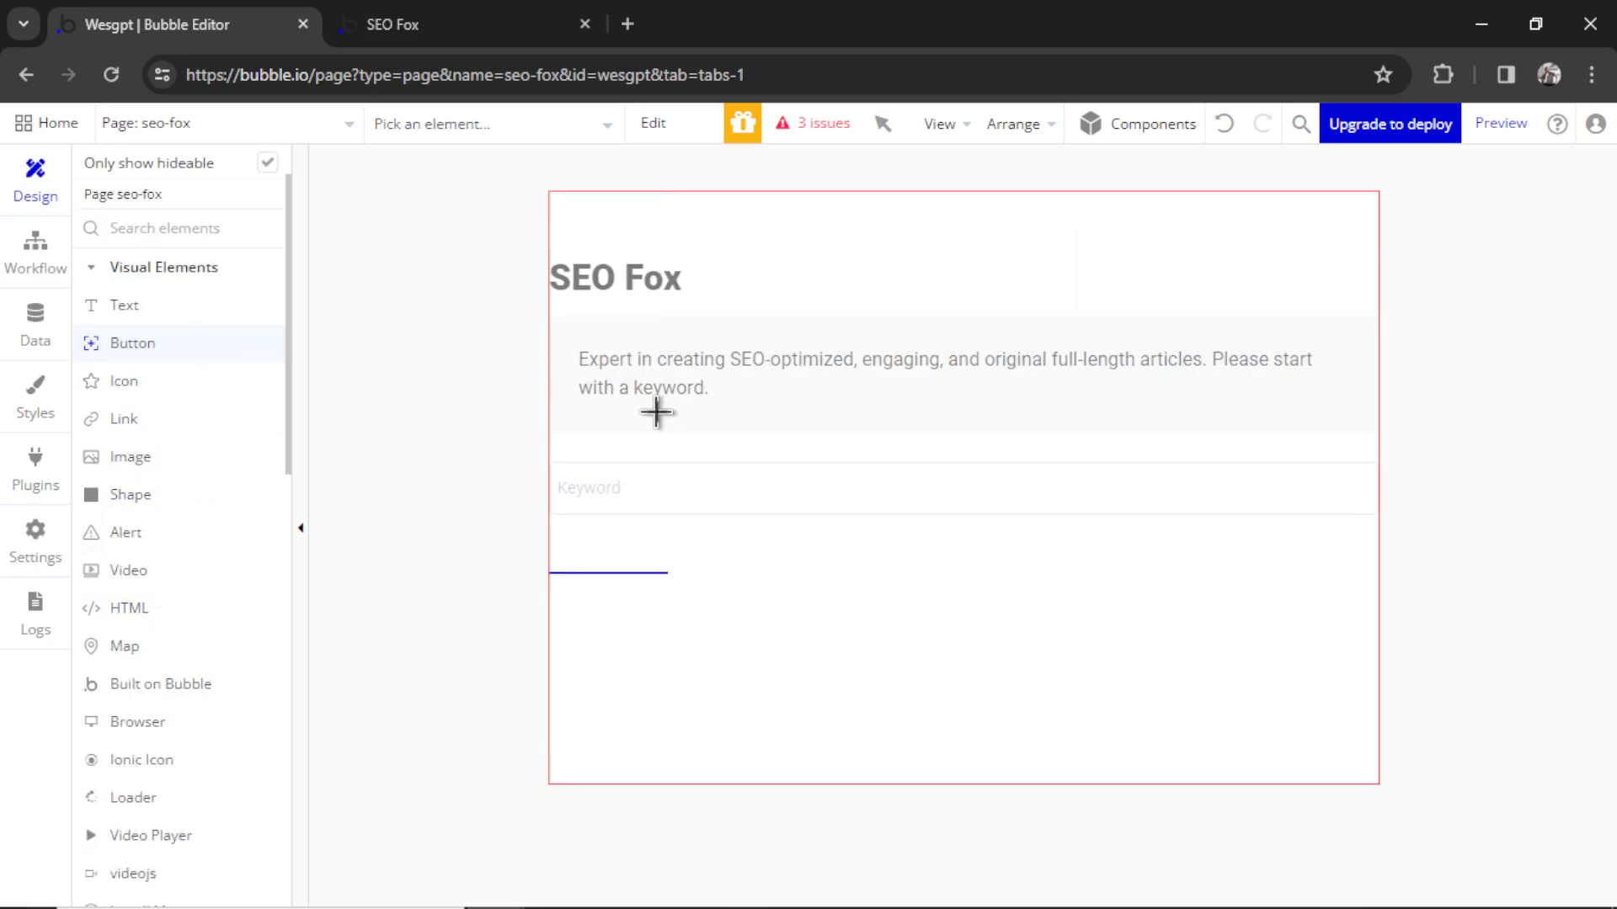
drag(679, 429, 917, 465)
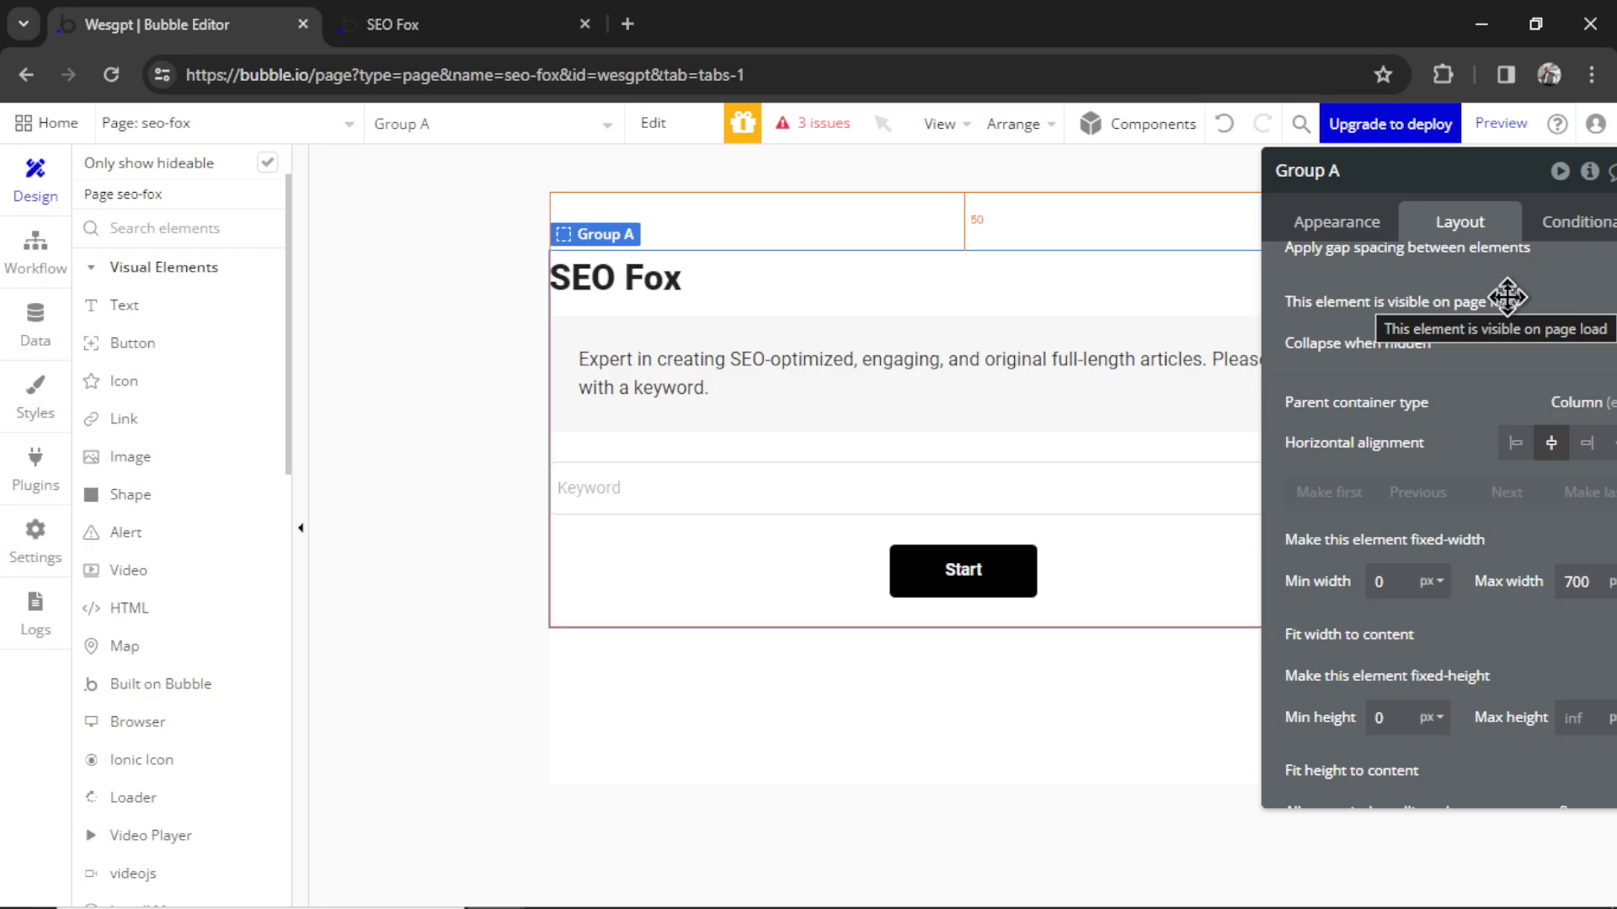
Add a repeating group below the Start button and set its type of content to text
scroll(206, 396, down, 8)
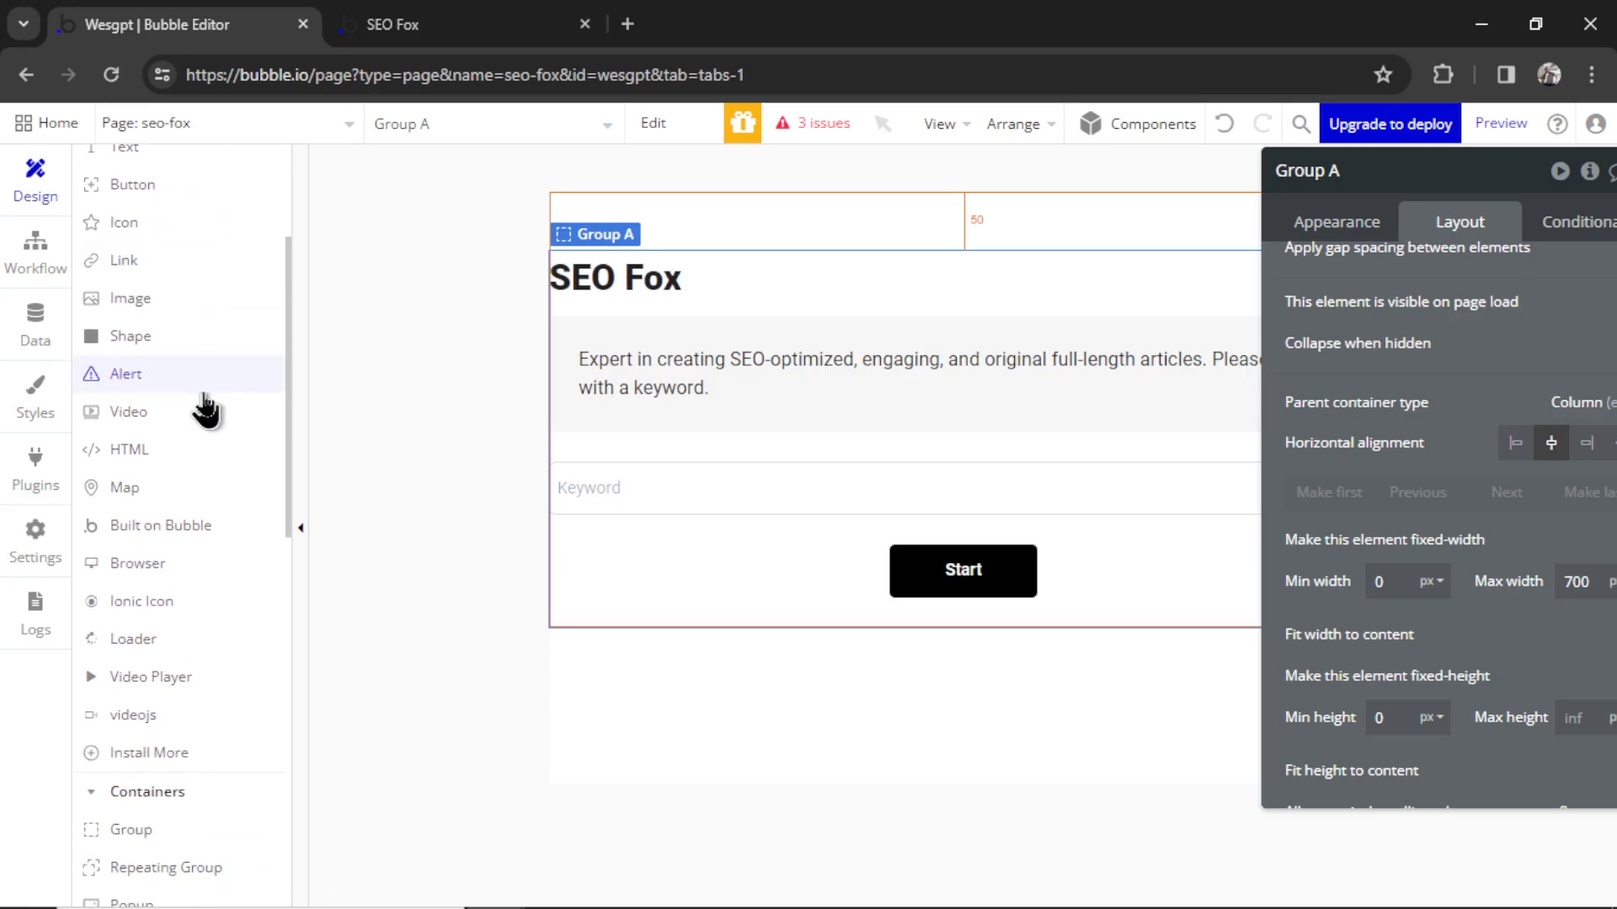
click(217, 316)
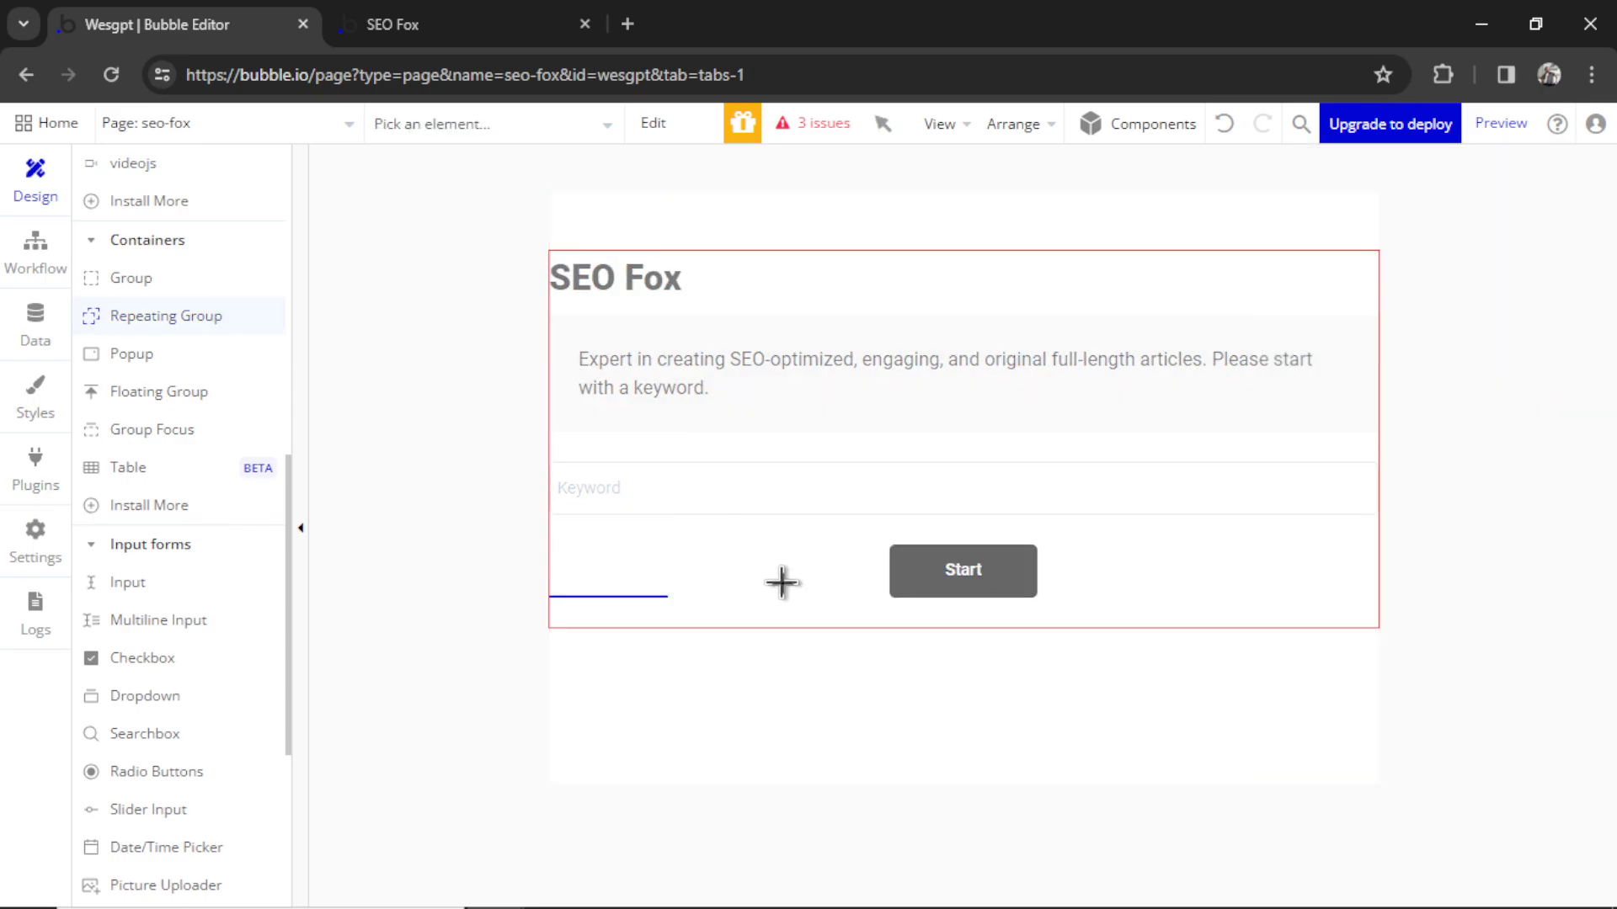
drag(723, 604, 1211, 612)
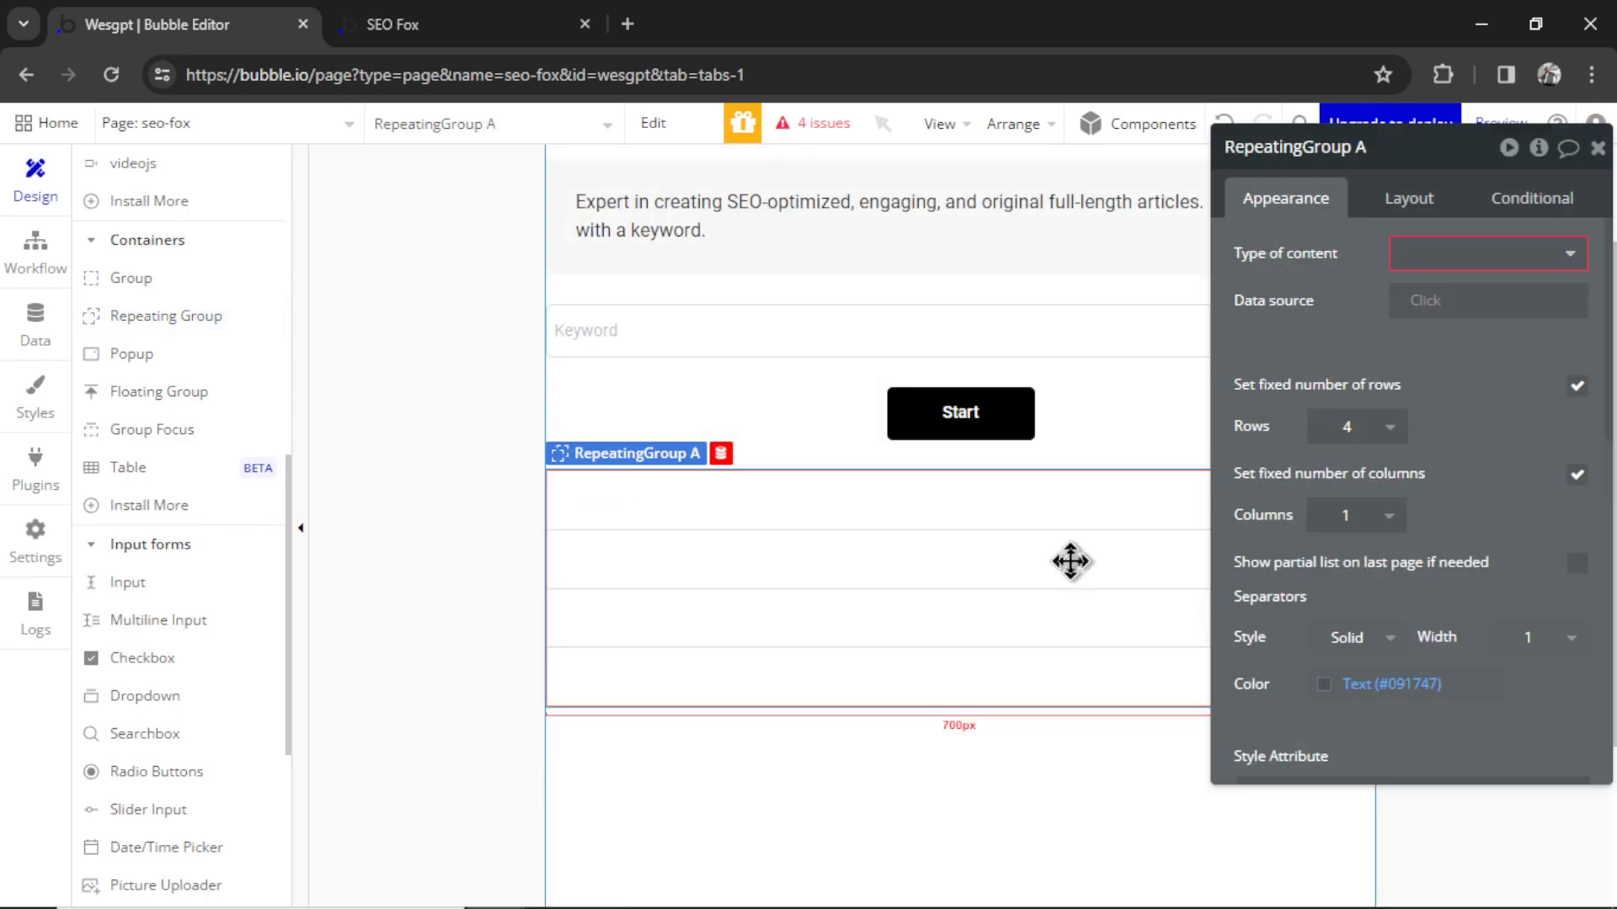
click(1480, 254)
click(1470, 452)
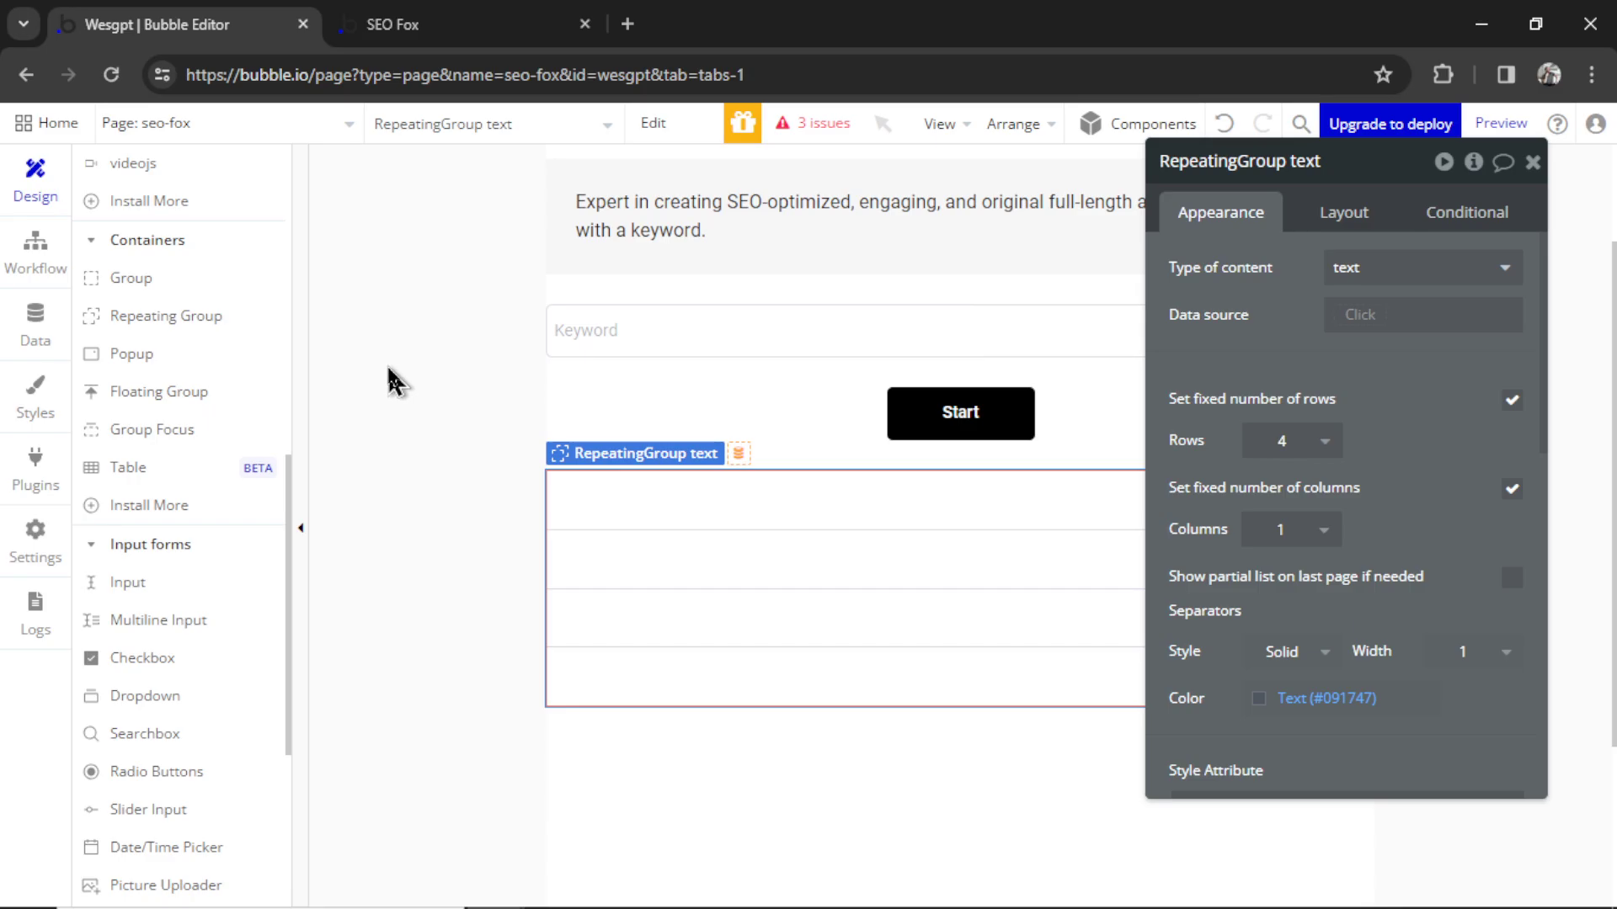
Create a new data type named Article in the app's database
click(35, 341)
click(436, 582)
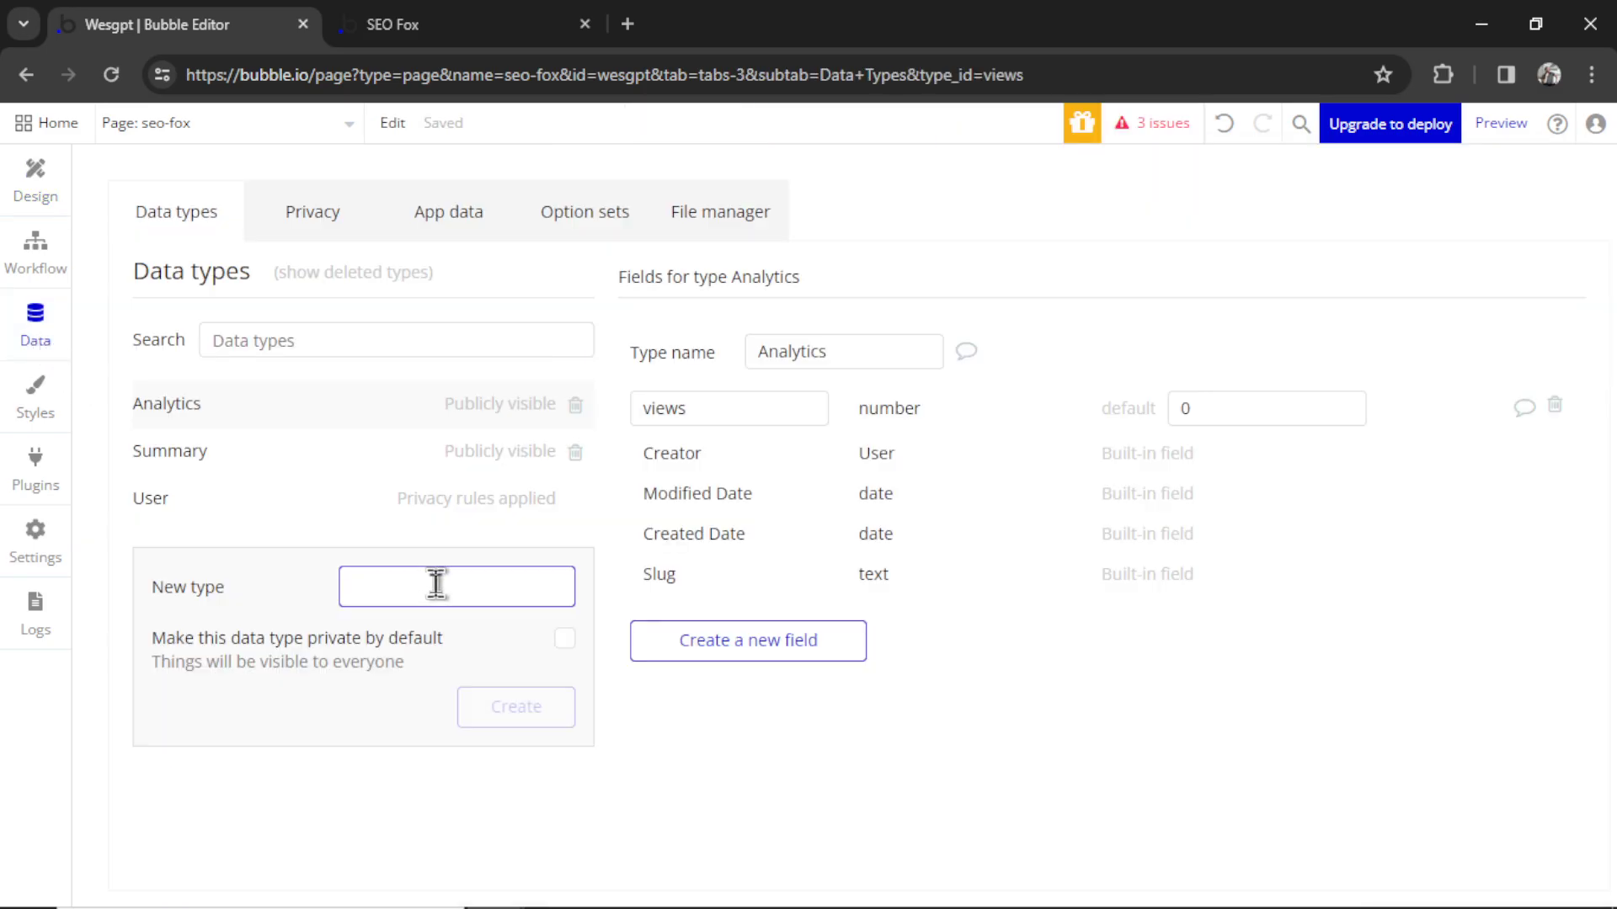
text(Article)
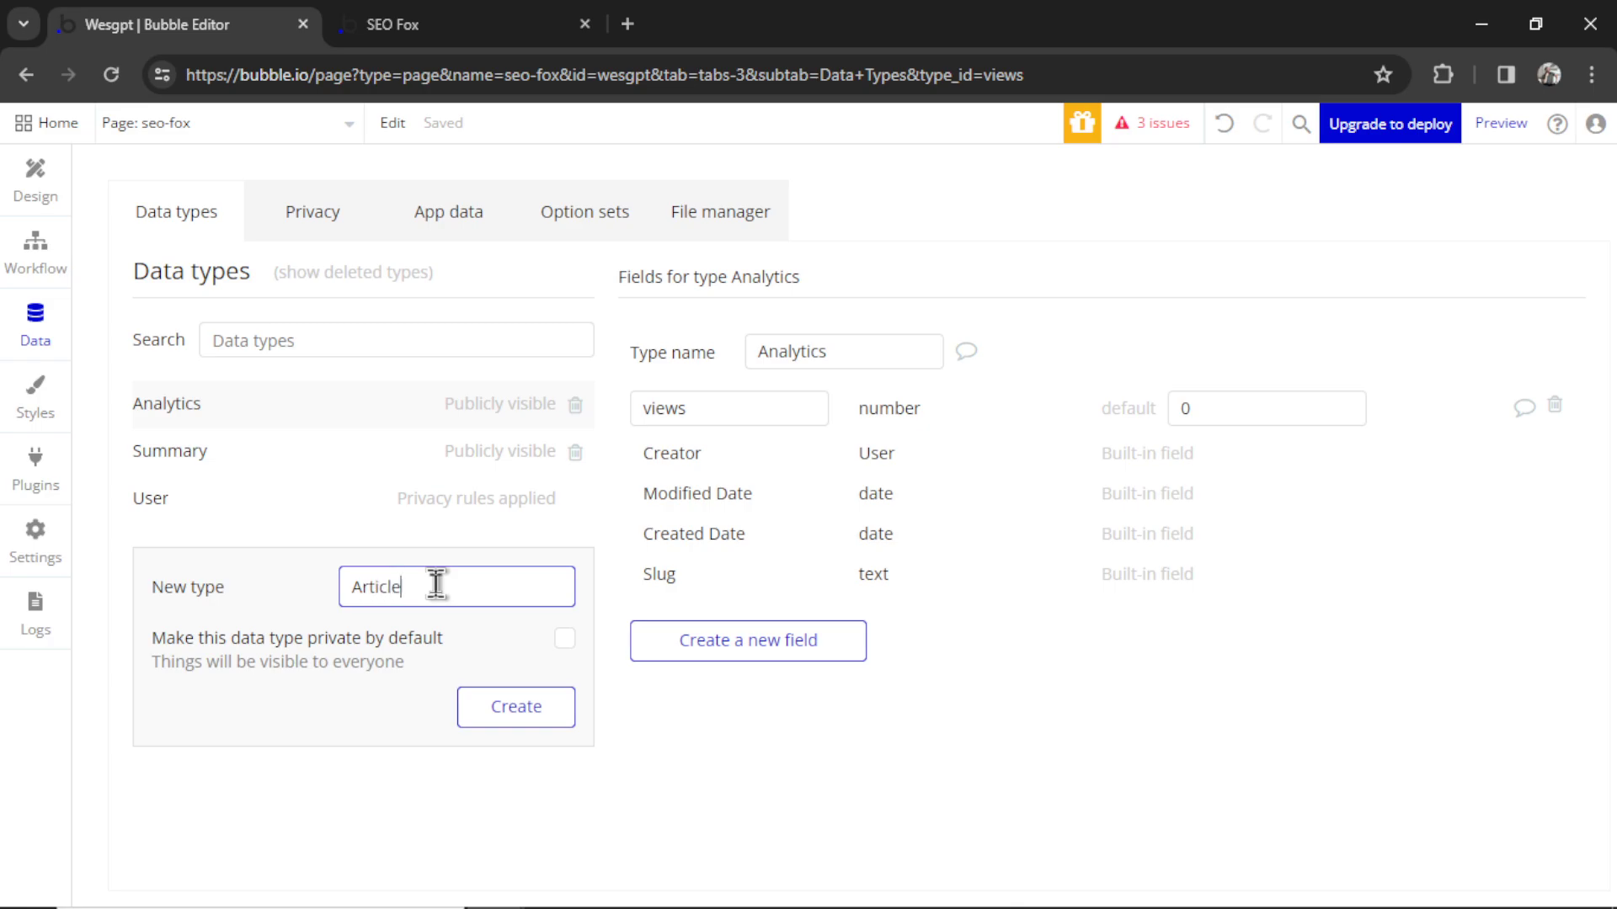
click(509, 701)
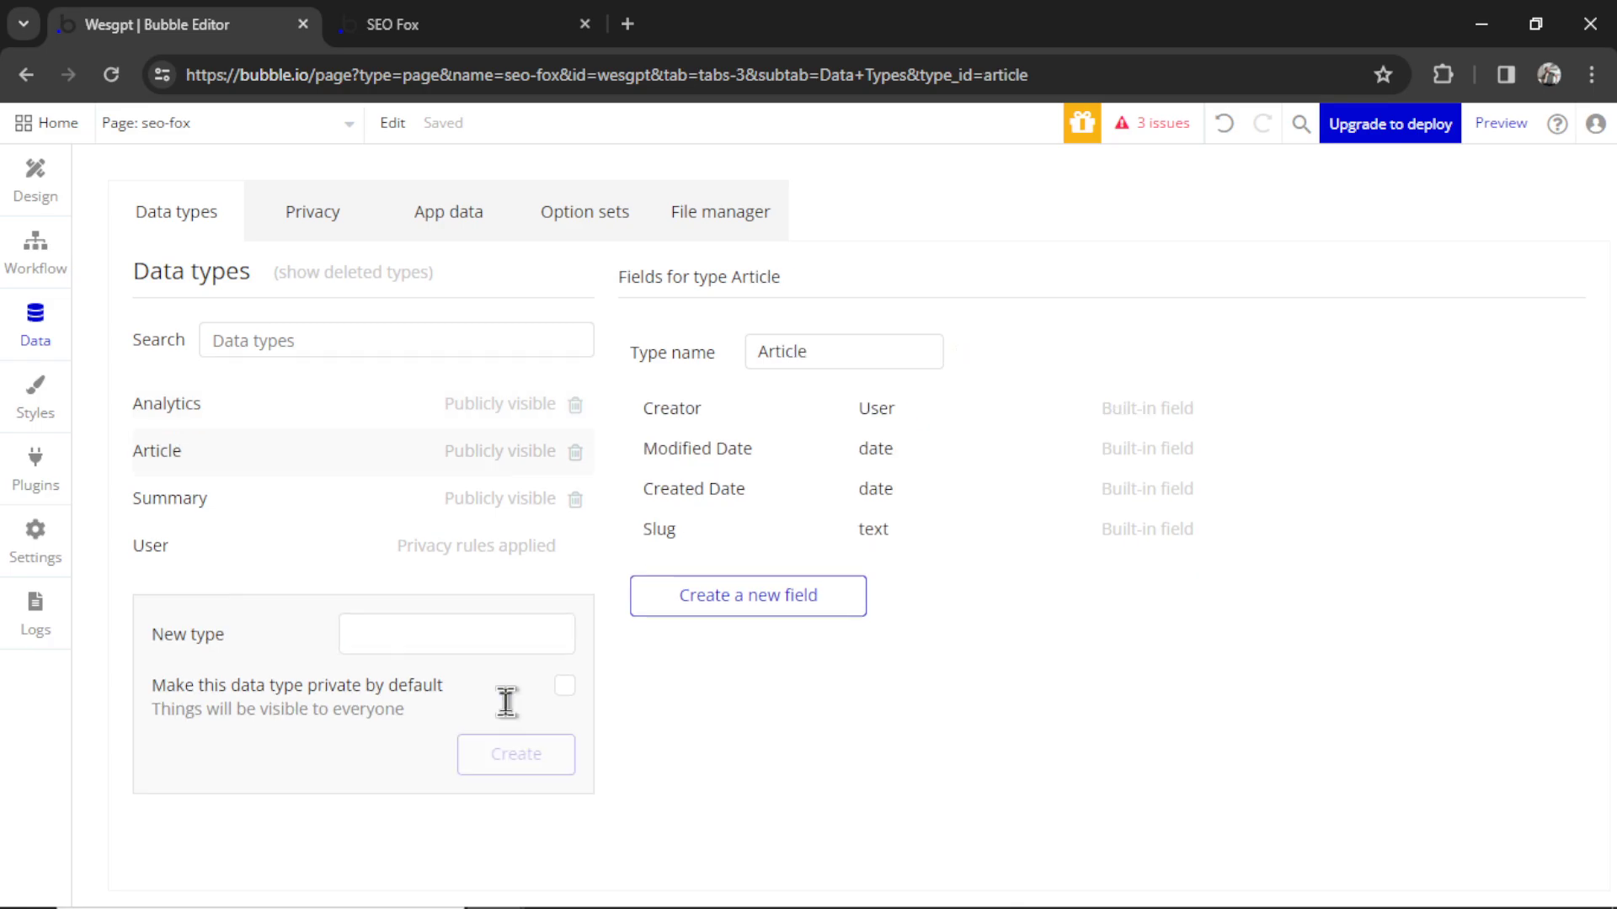
Add a text field named Titles to the Article data type and make it a list with multiple entries
click(784, 600)
text(Titles)
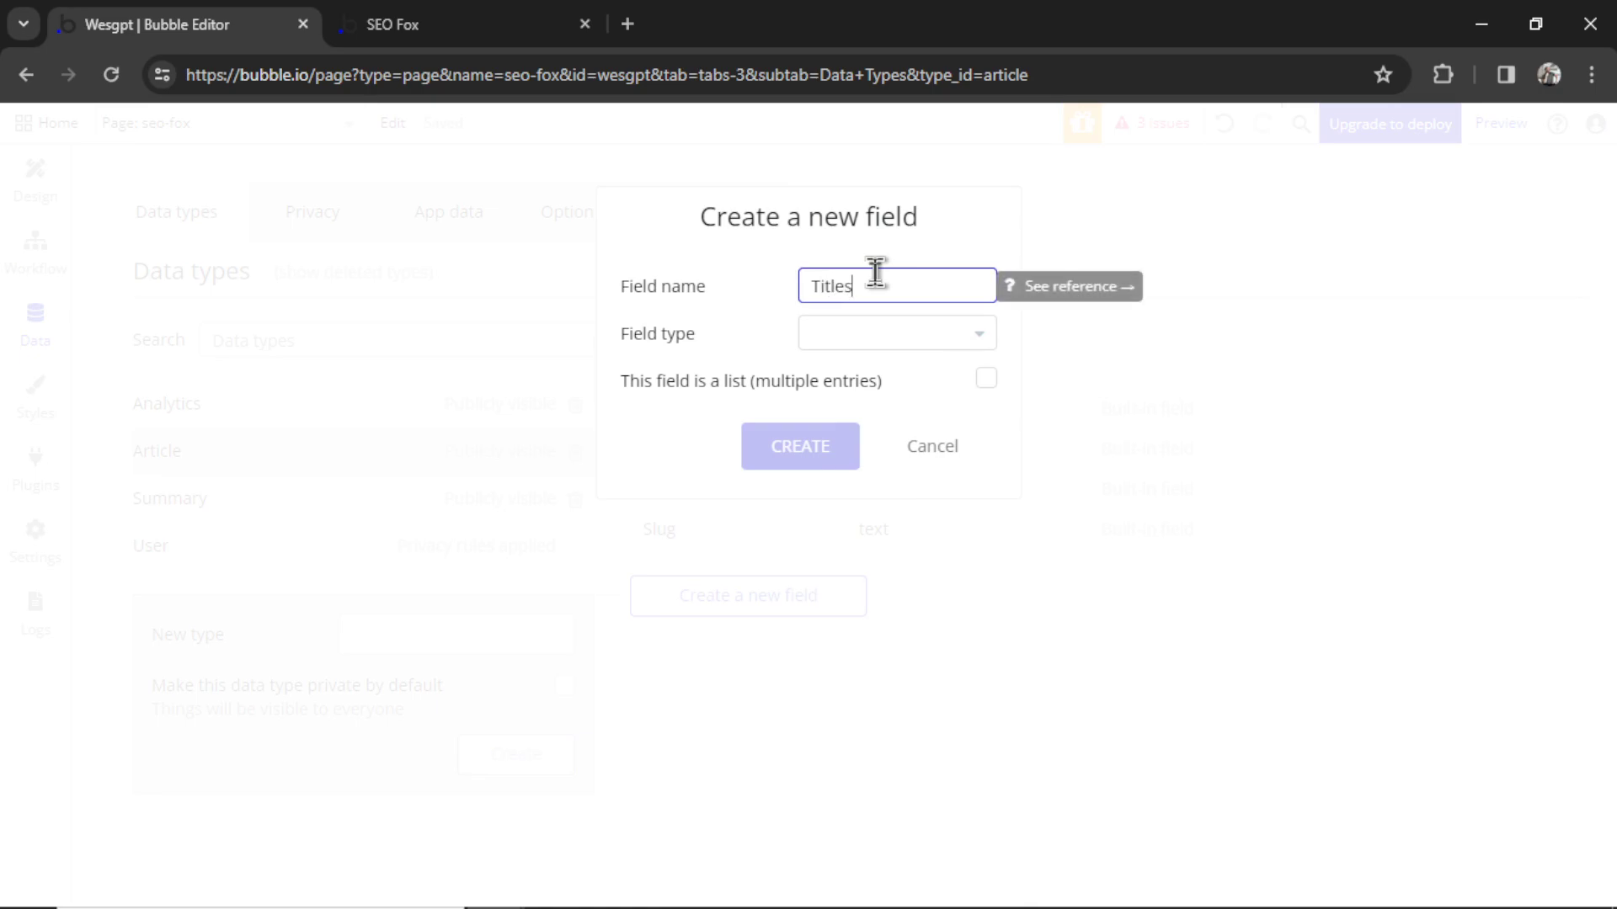
click(922, 334)
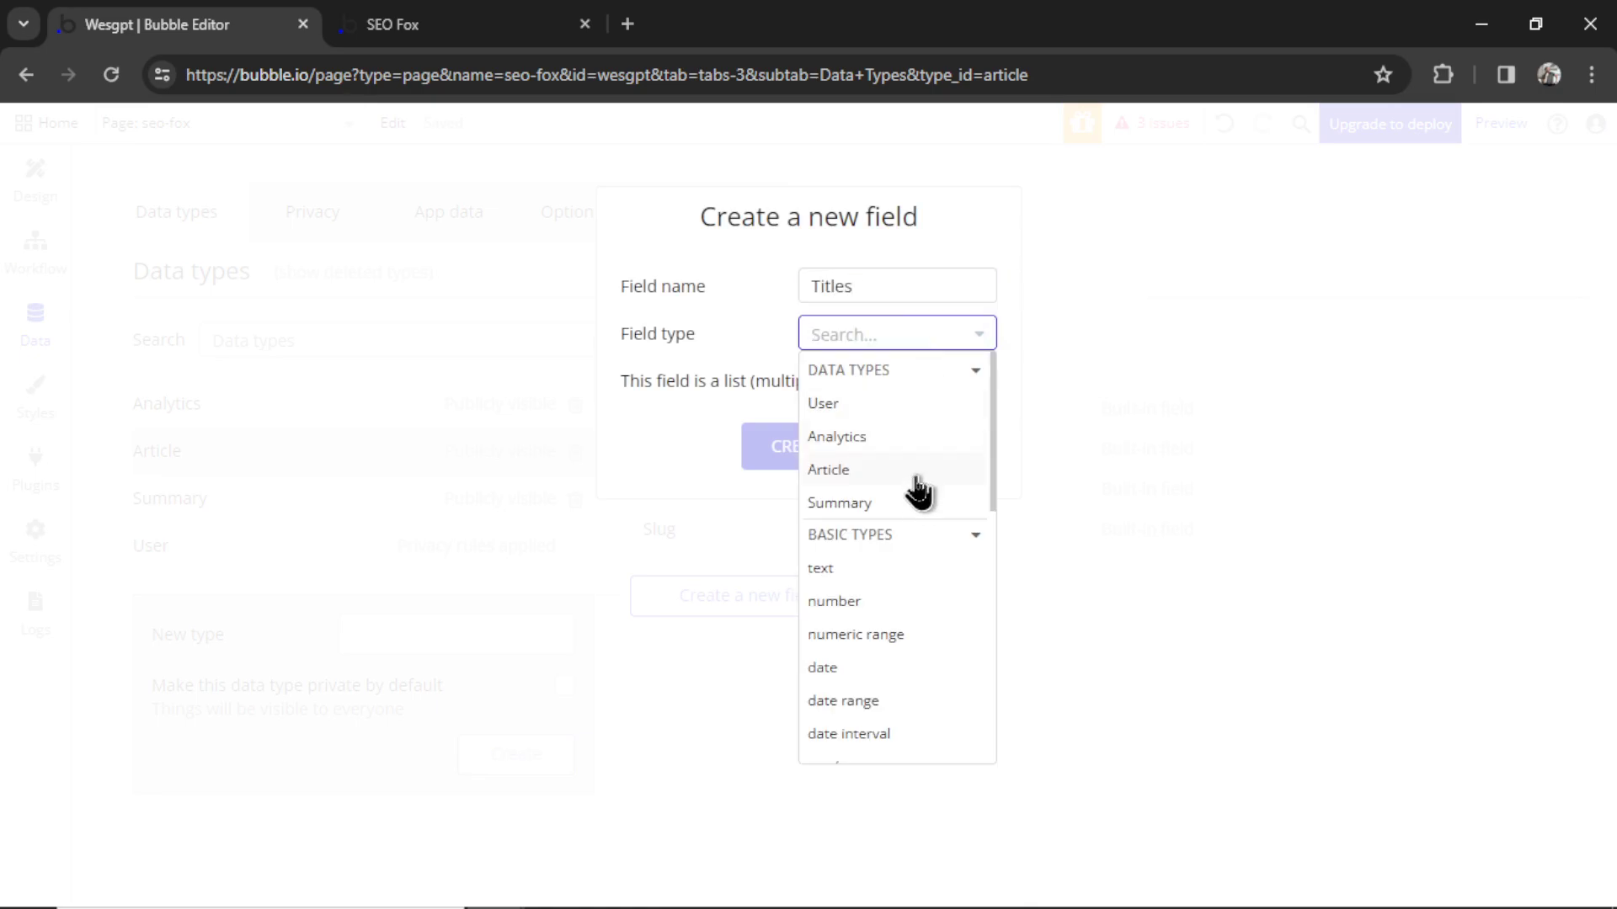
click(902, 580)
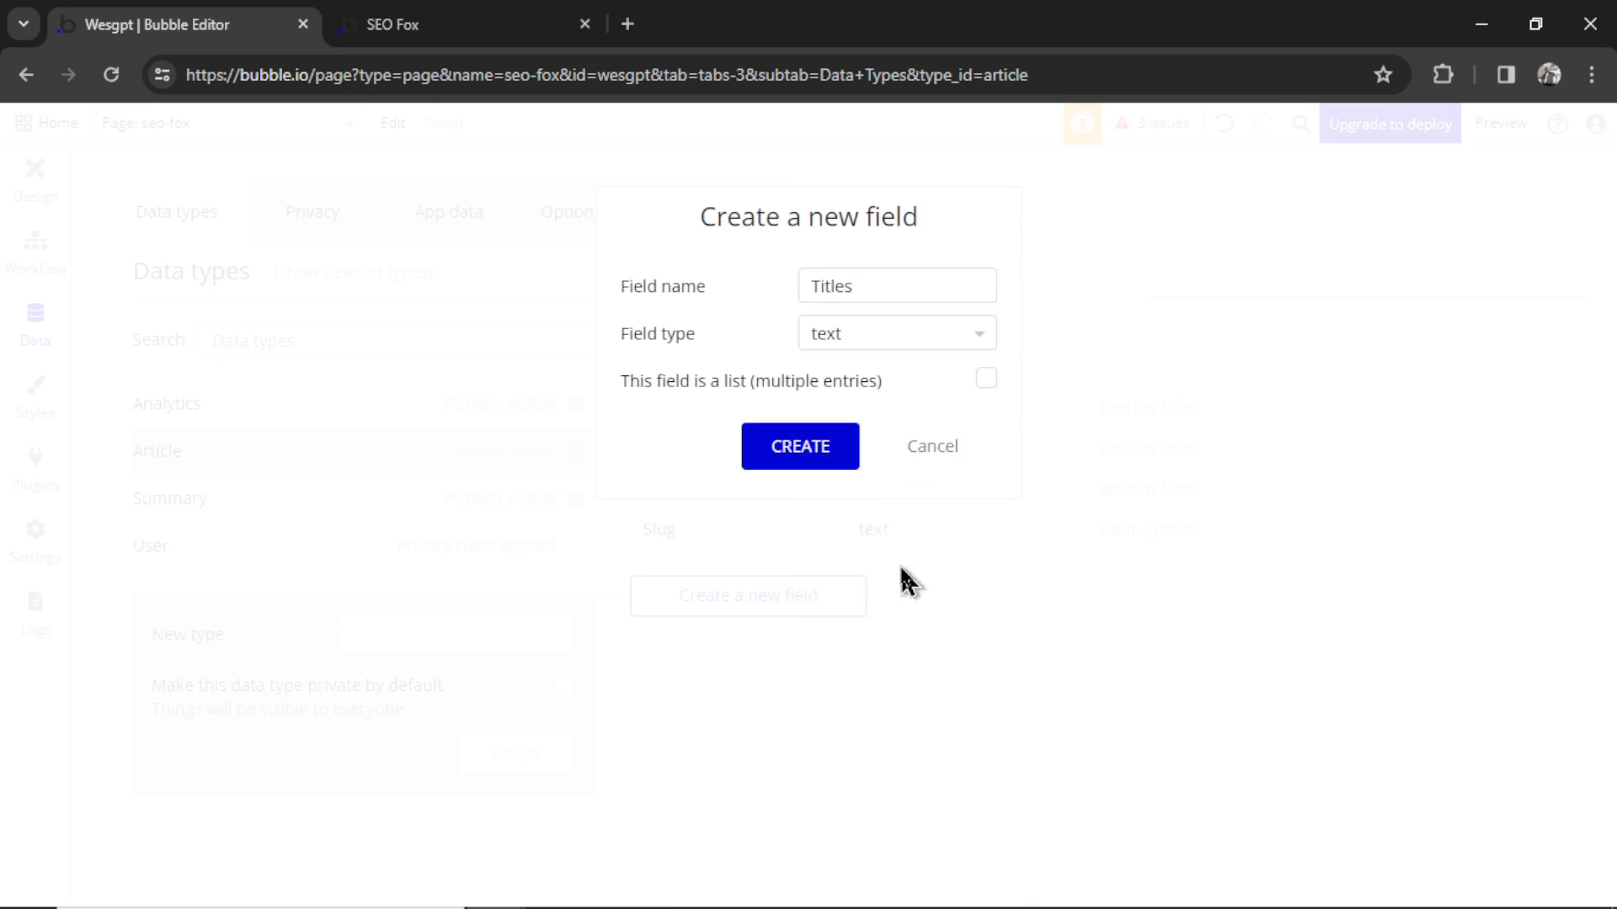
click(984, 380)
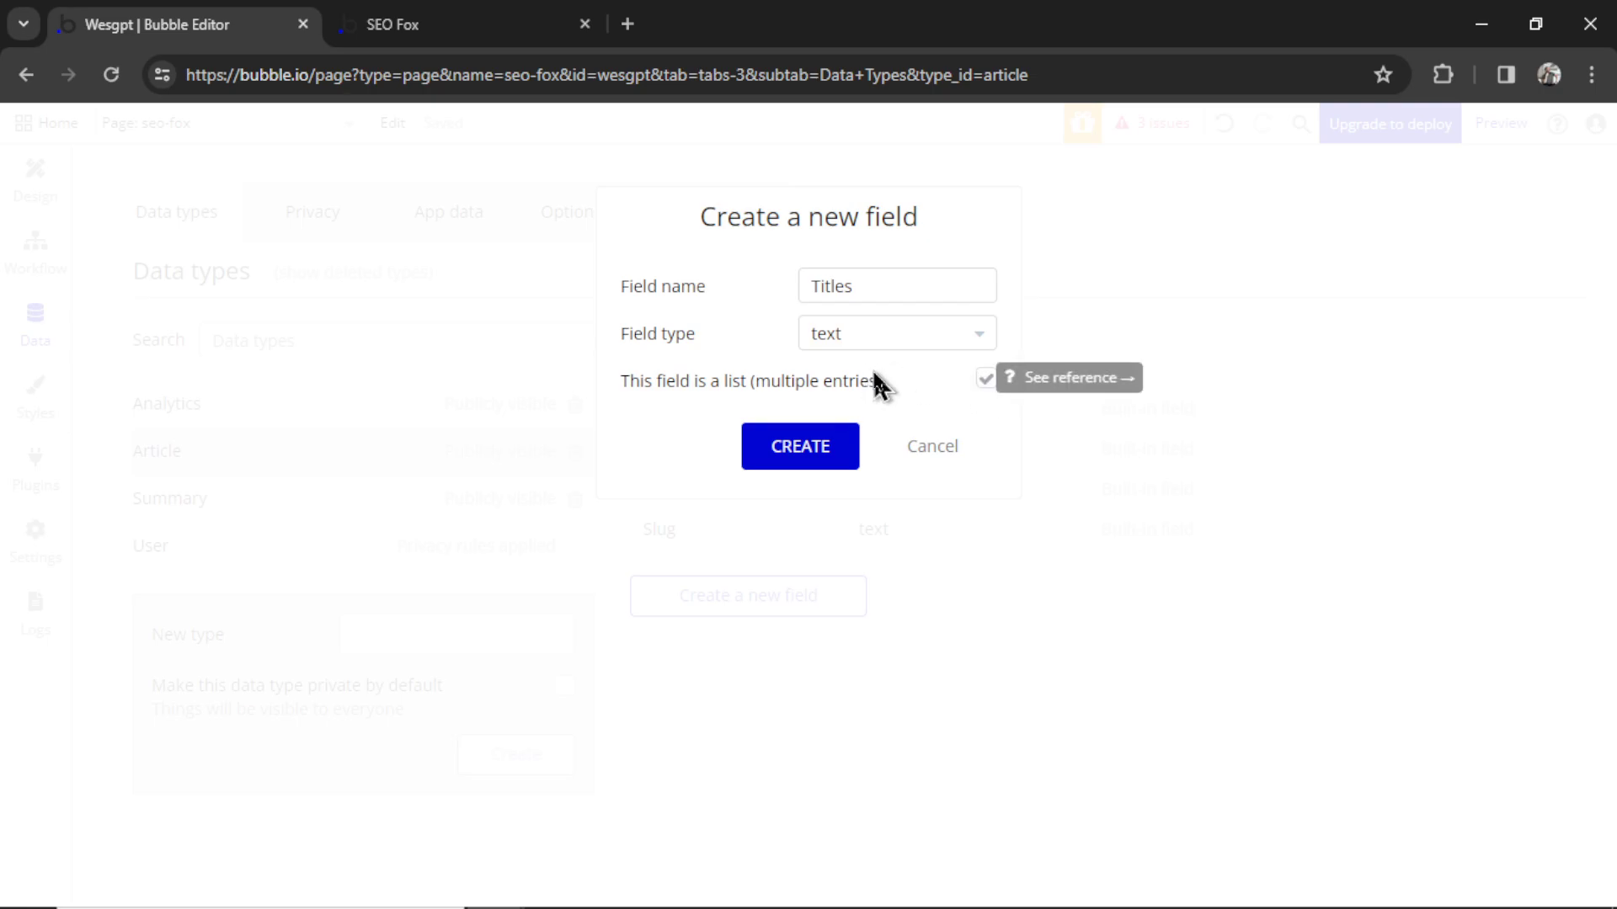
click(801, 447)
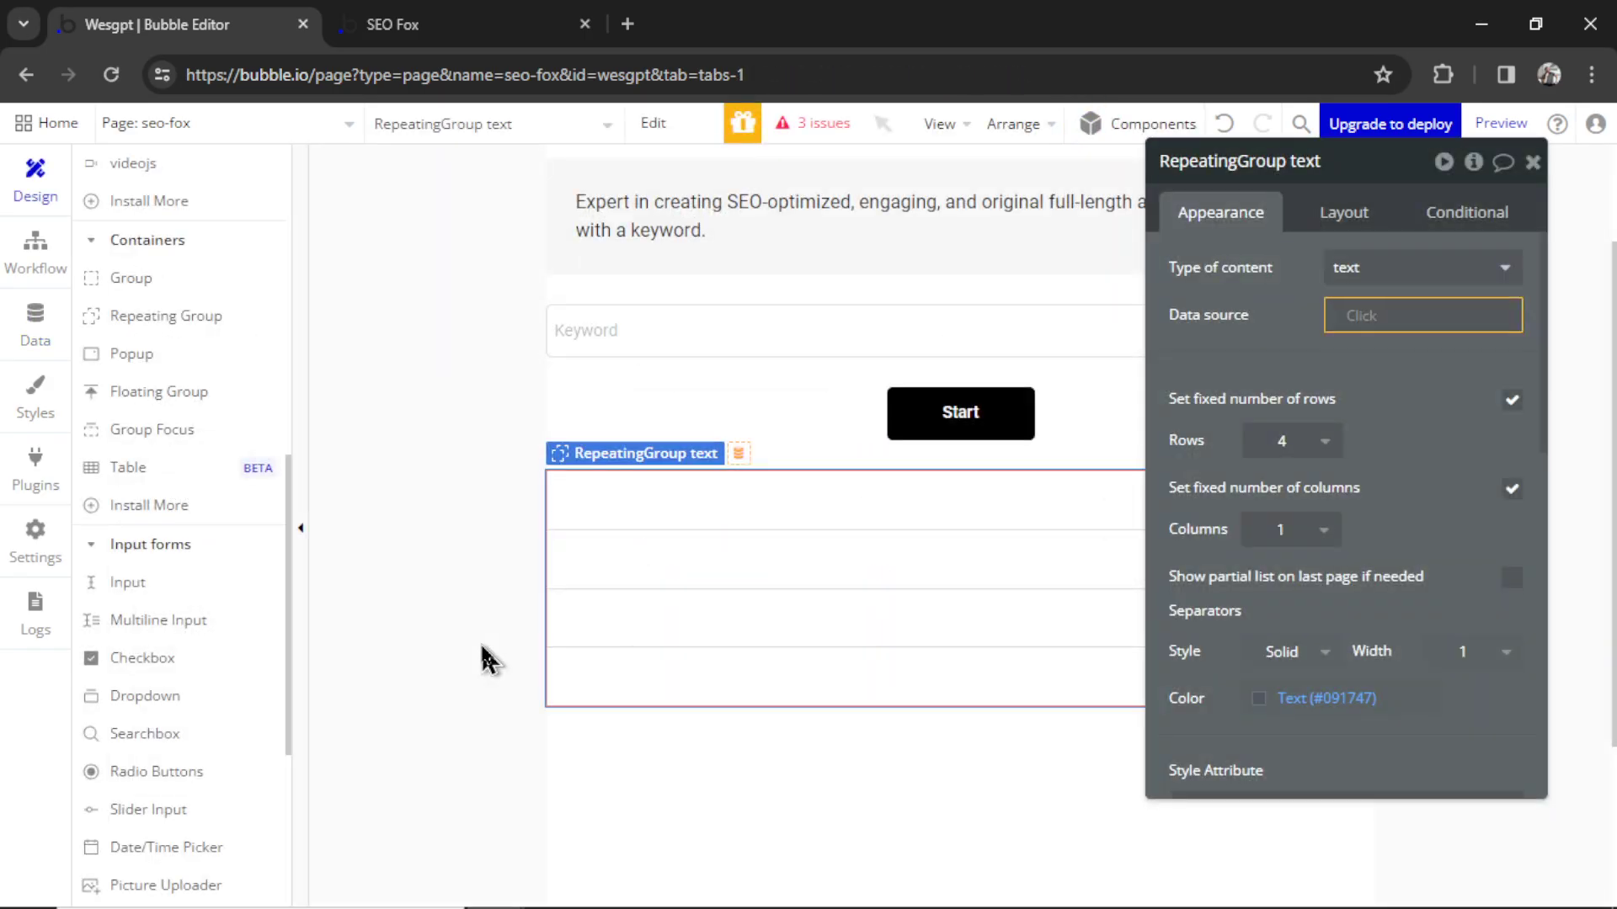
Return to the page design and set the seo-fox page's type of content to Article
click(460, 494)
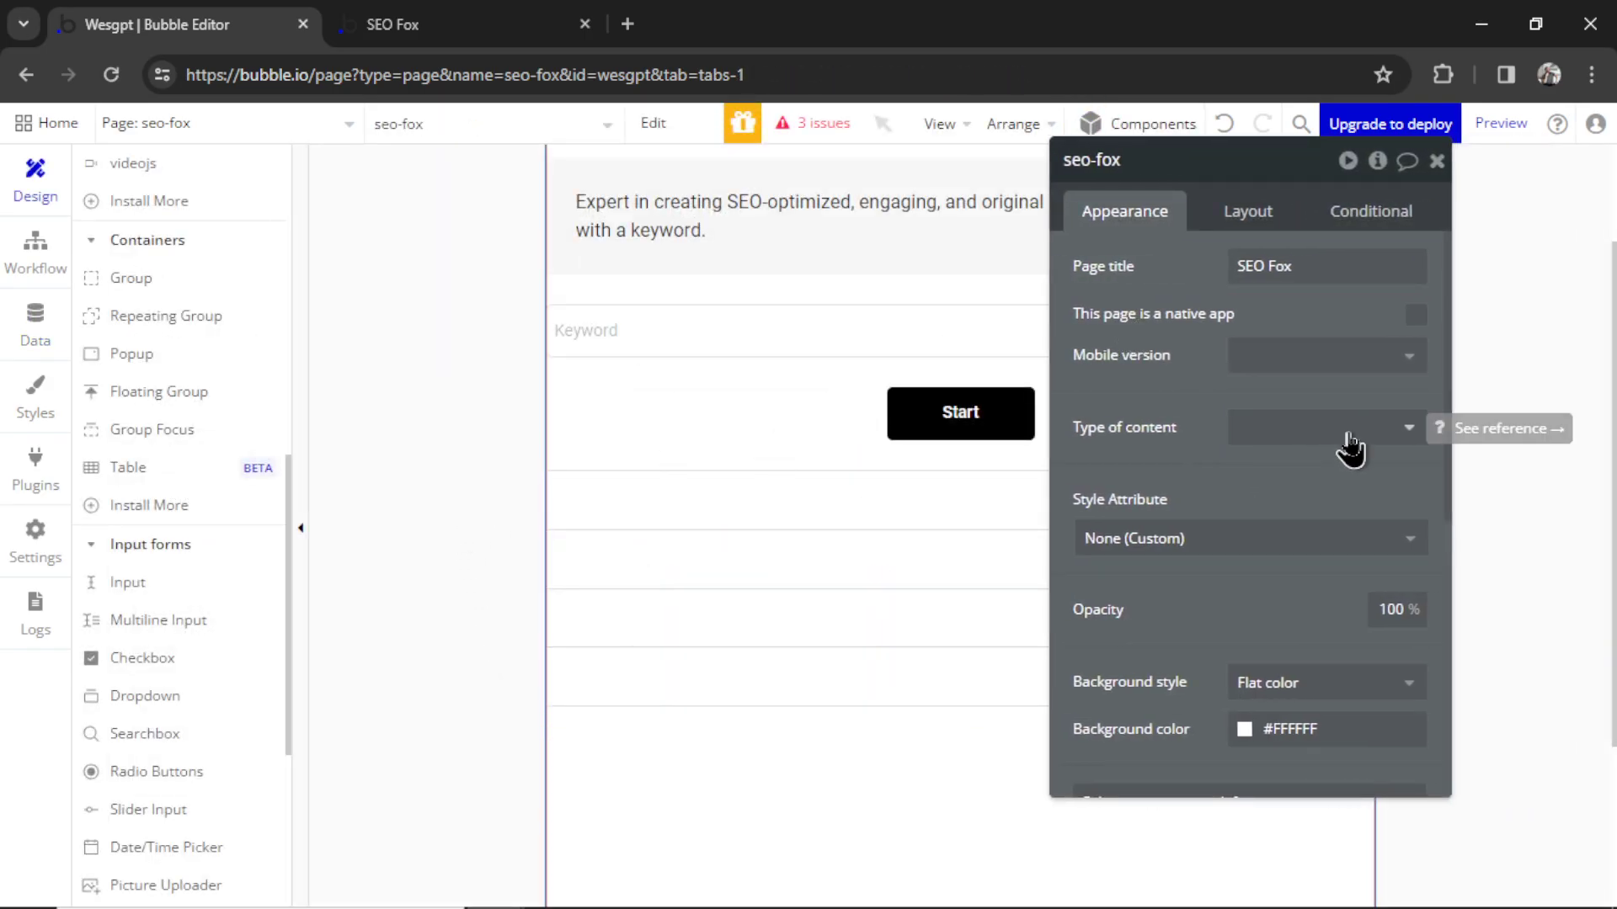
click(1348, 429)
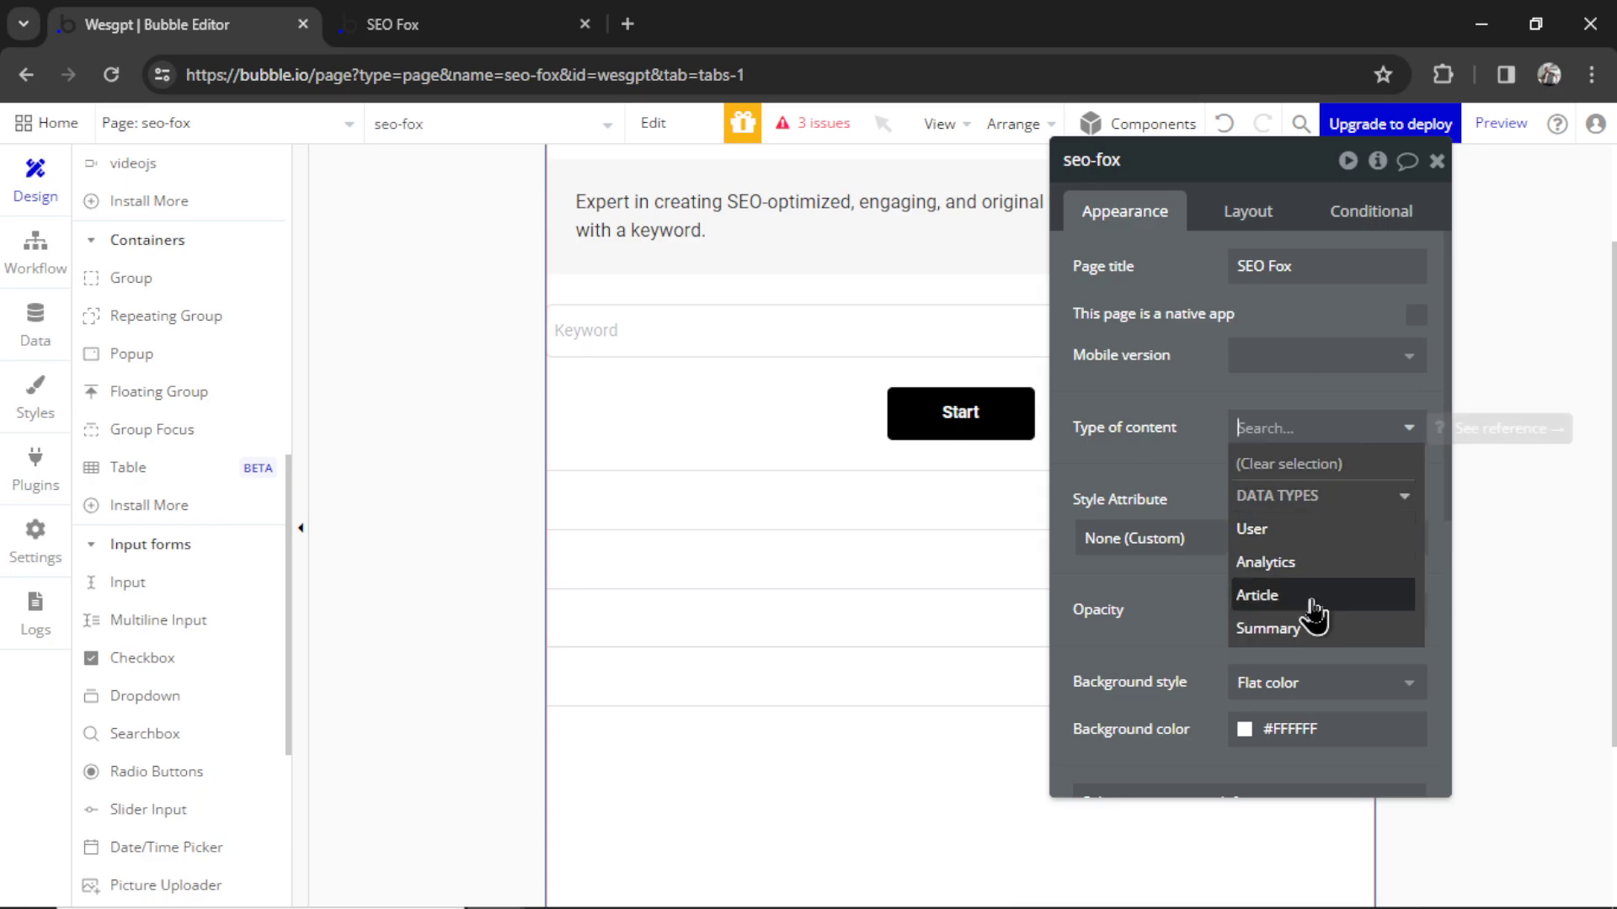
click(1311, 600)
Set the repeating group's data source to Current page's Article's Titles and its number of rows to 5
click(876, 557)
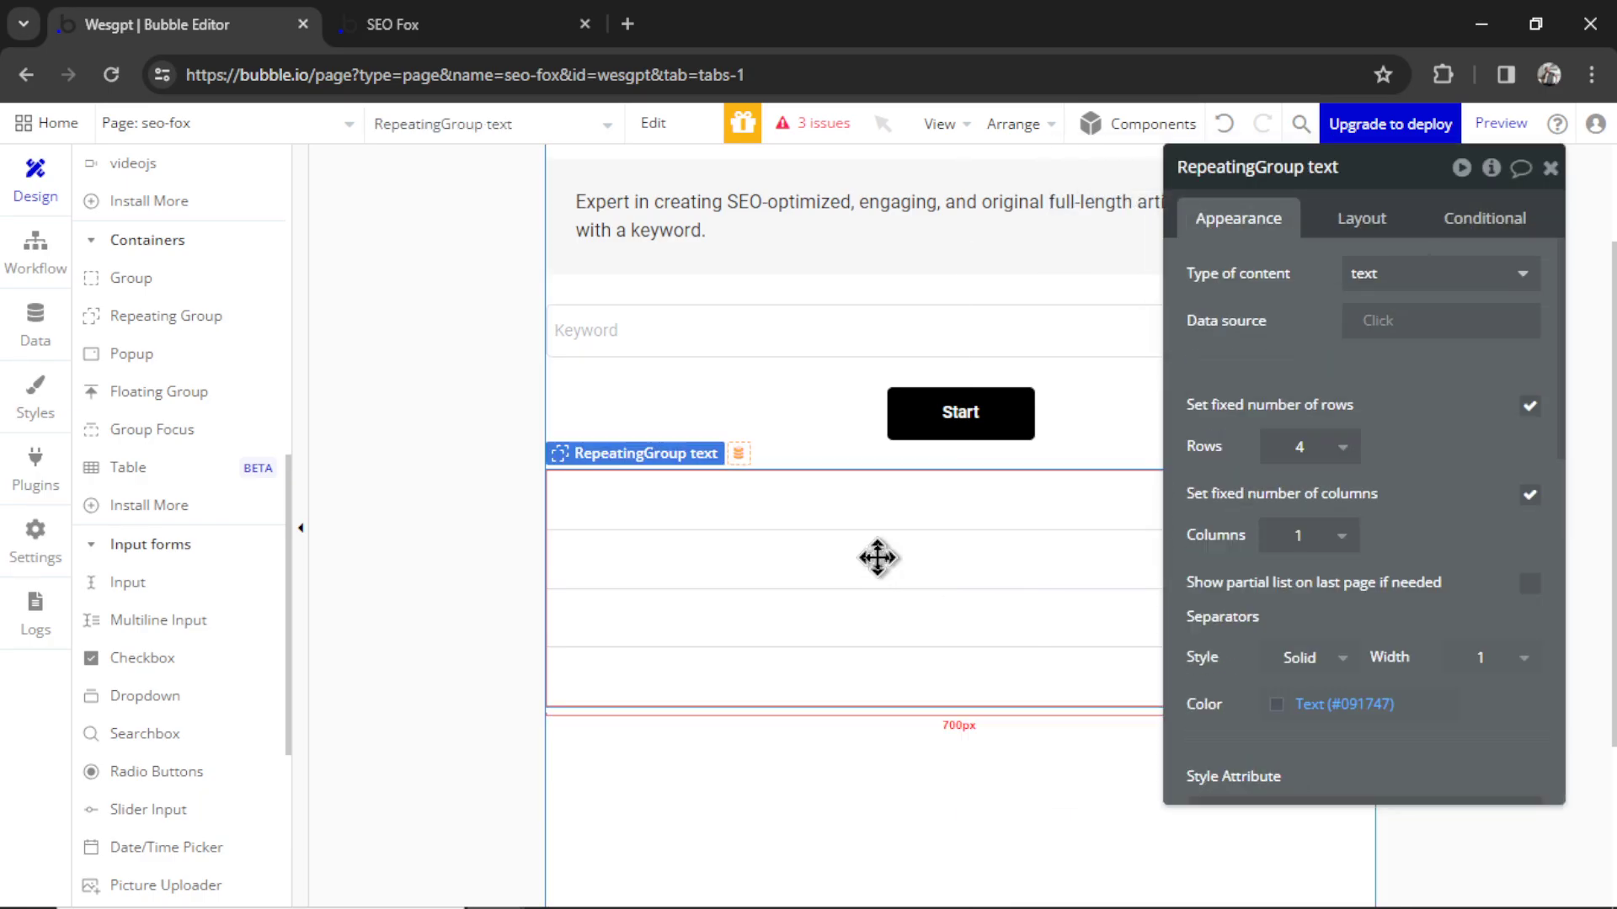
click(1371, 321)
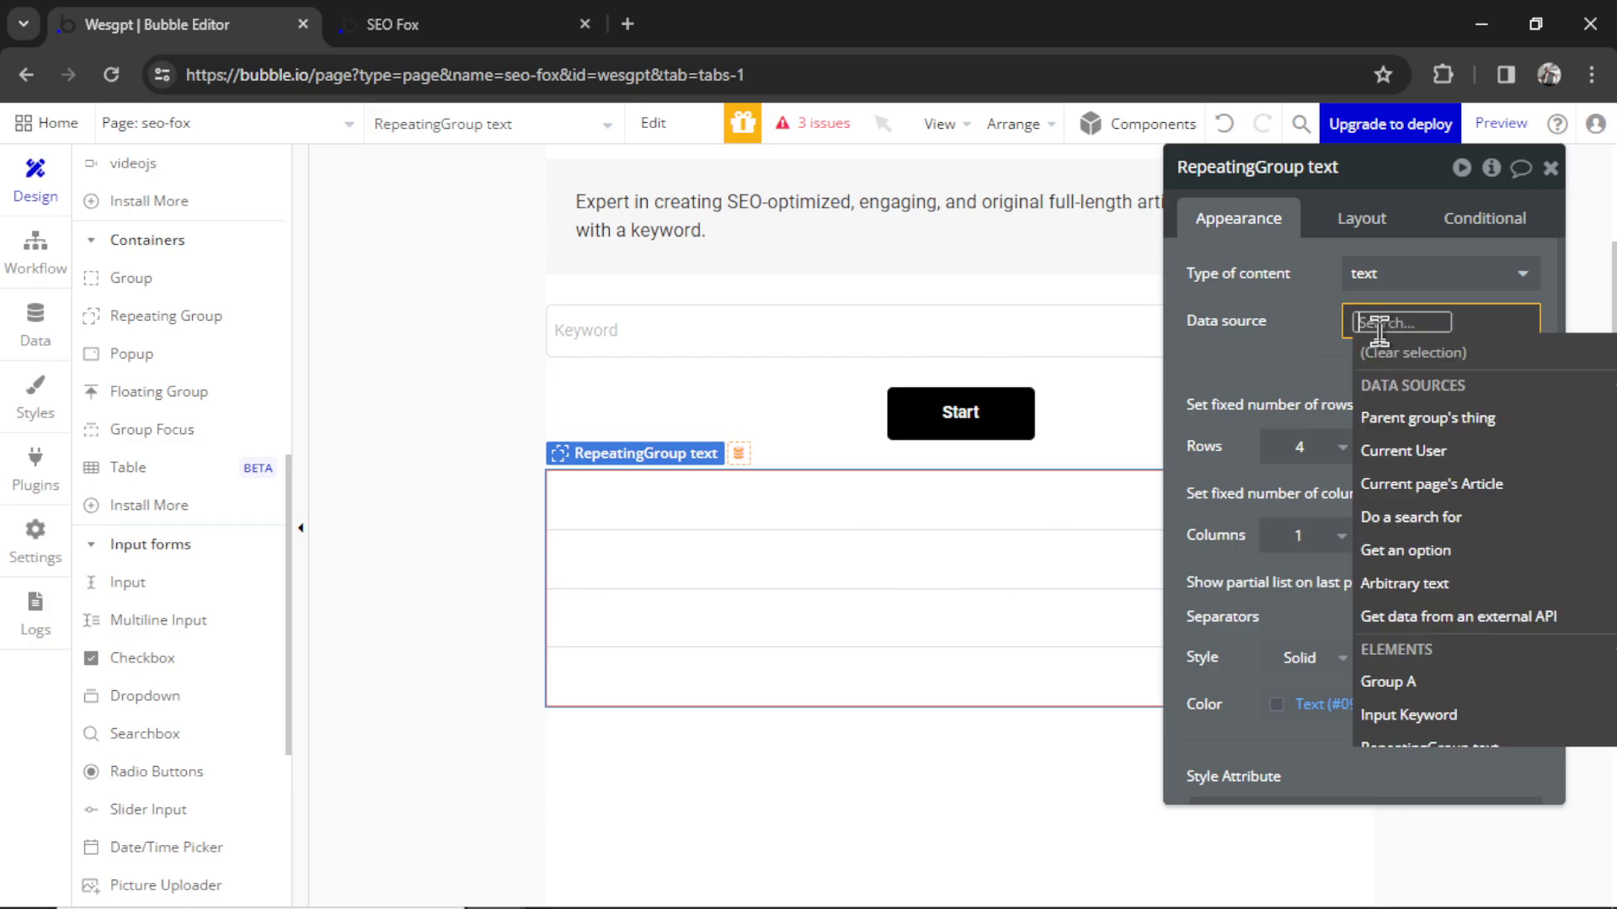
click(1477, 483)
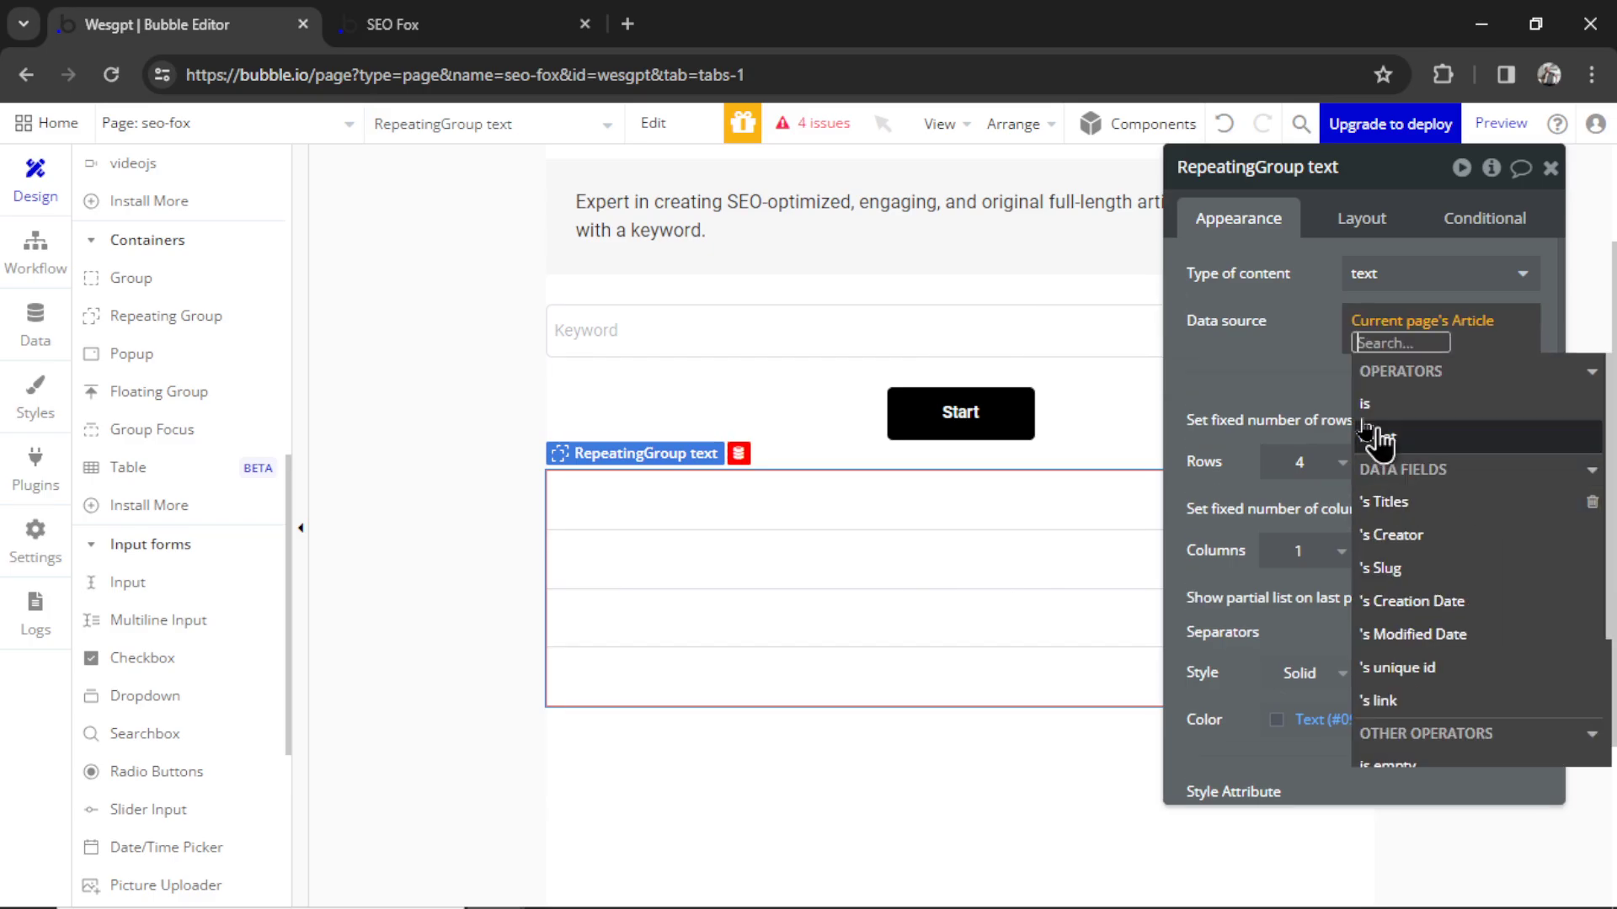
click(1441, 506)
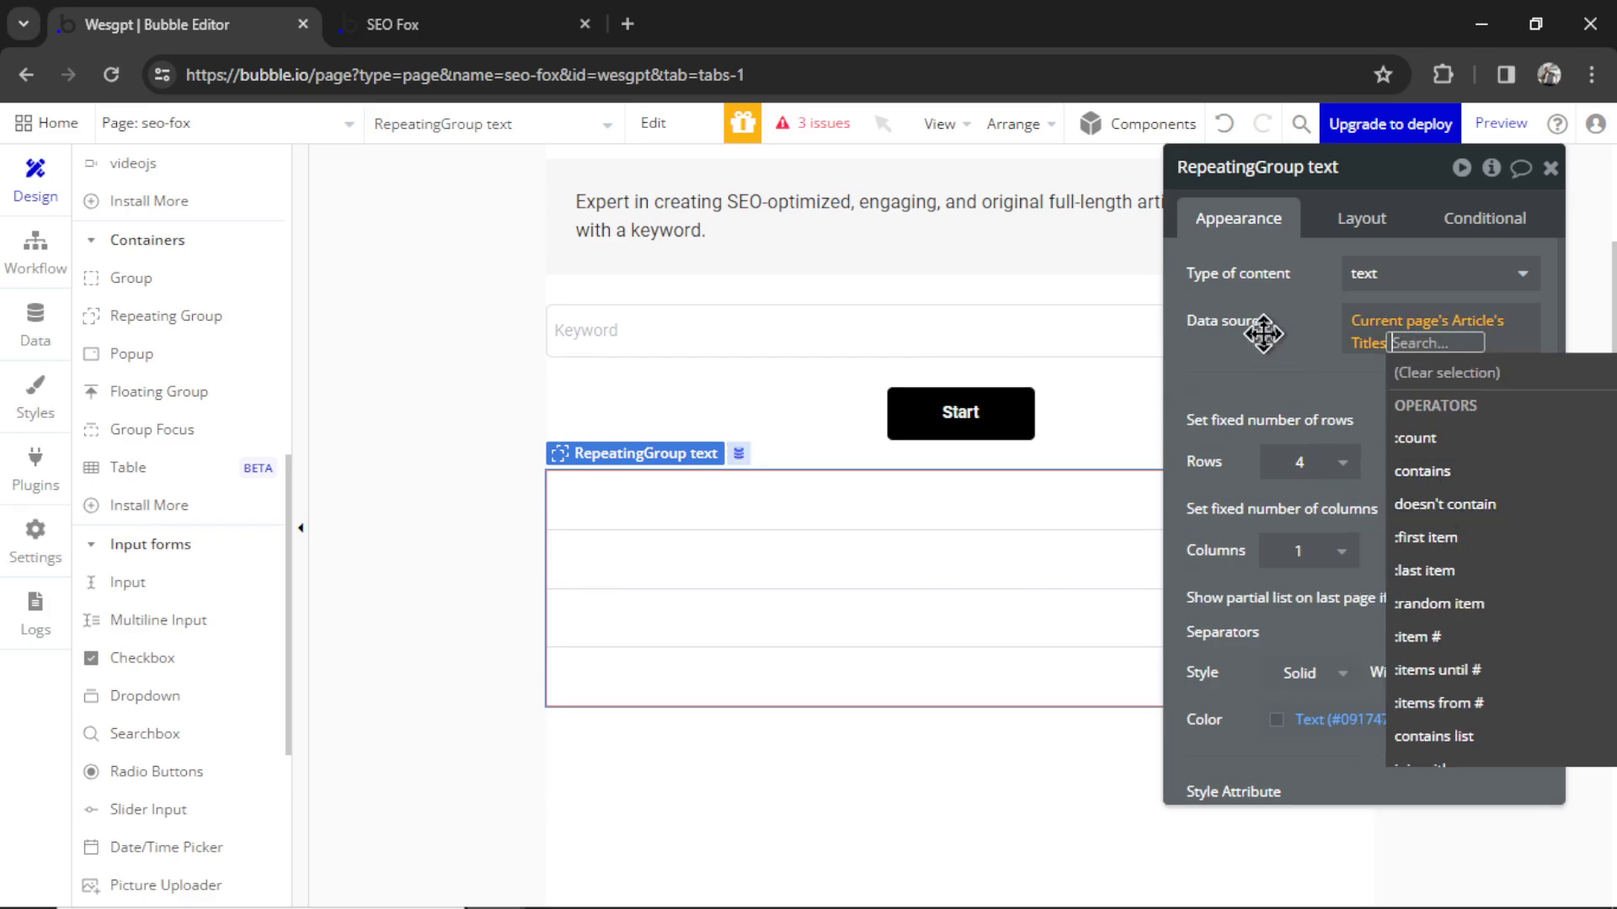
click(1265, 337)
click(1302, 467)
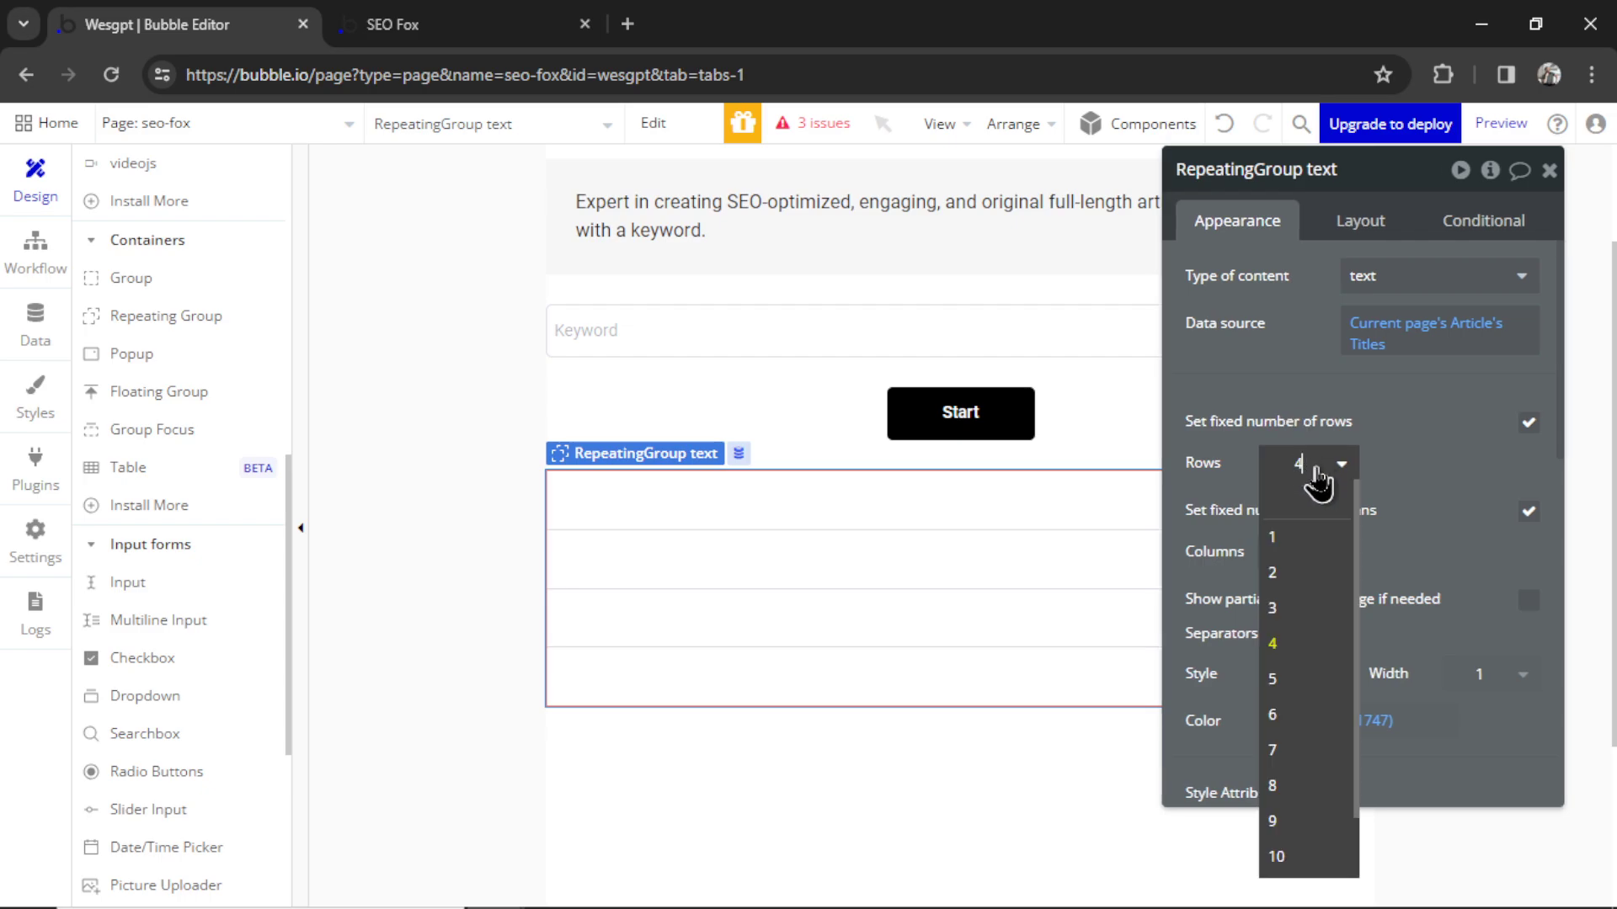
click(1306, 677)
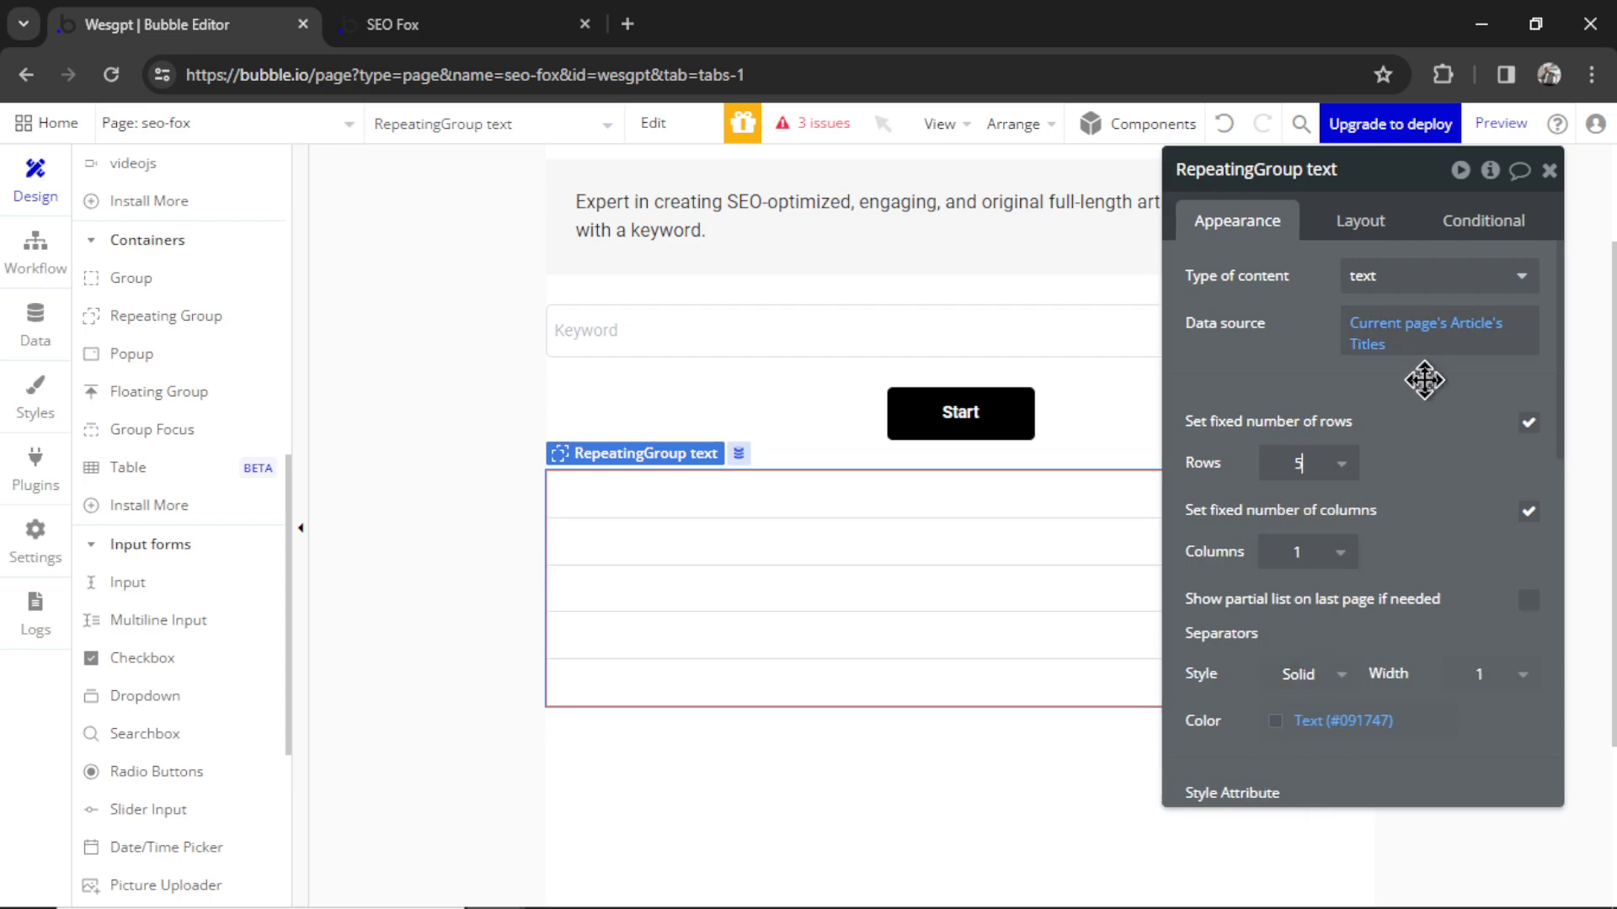
Place a text element in the repeating group's first cell and have it show Current cell's text
scroll(206, 426, up, 5)
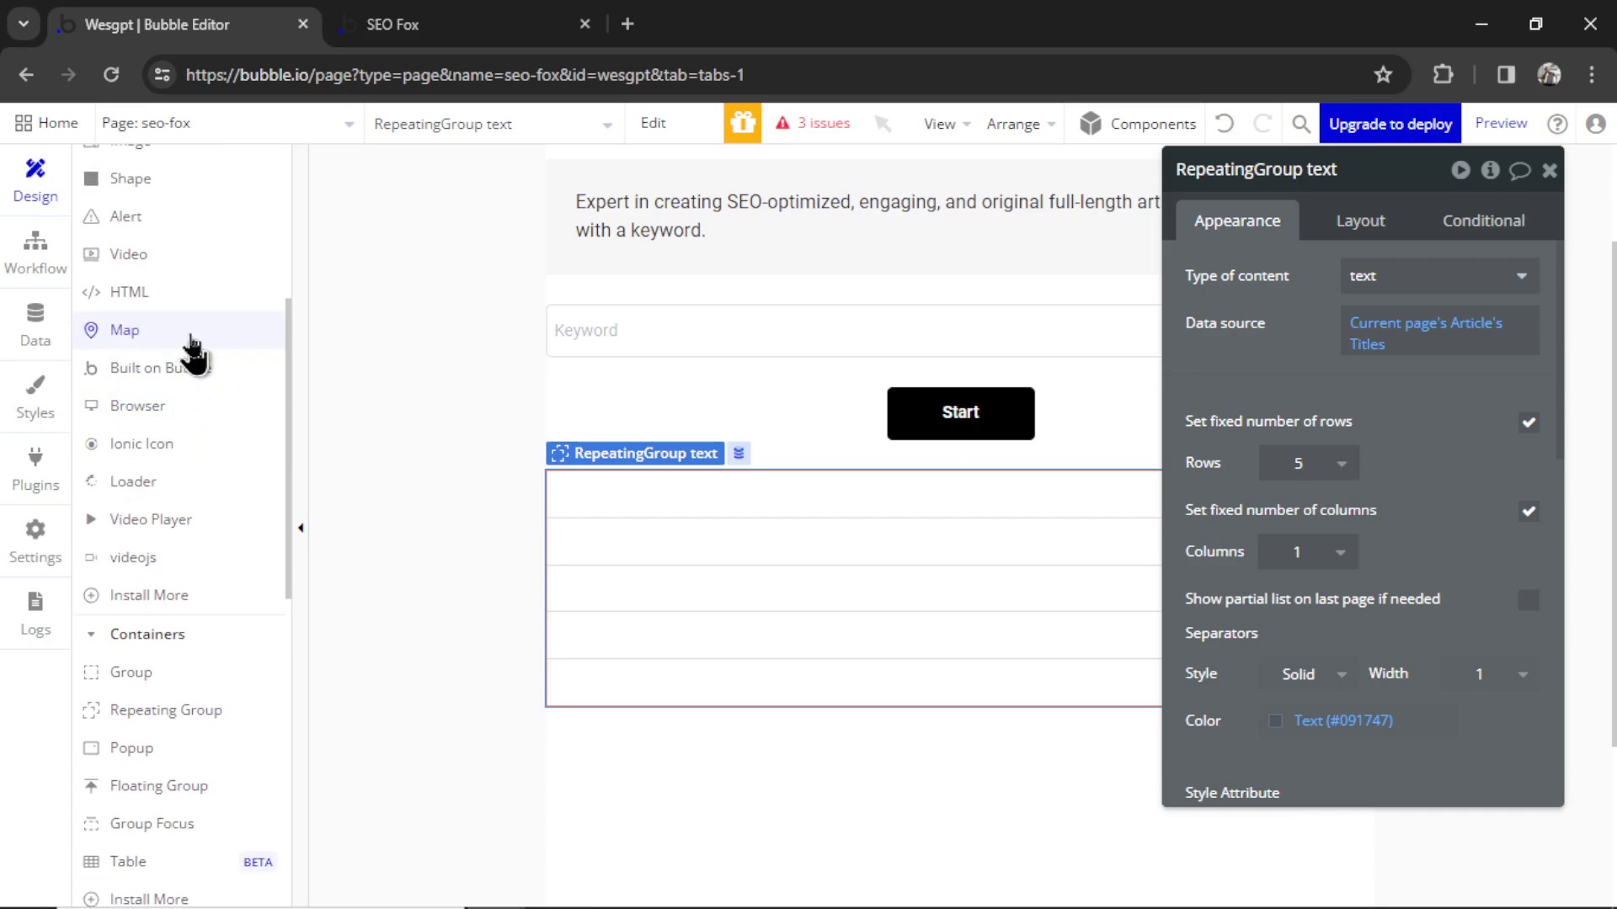
scroll(191, 341, up, 3)
click(124, 228)
drag(590, 483, 842, 511)
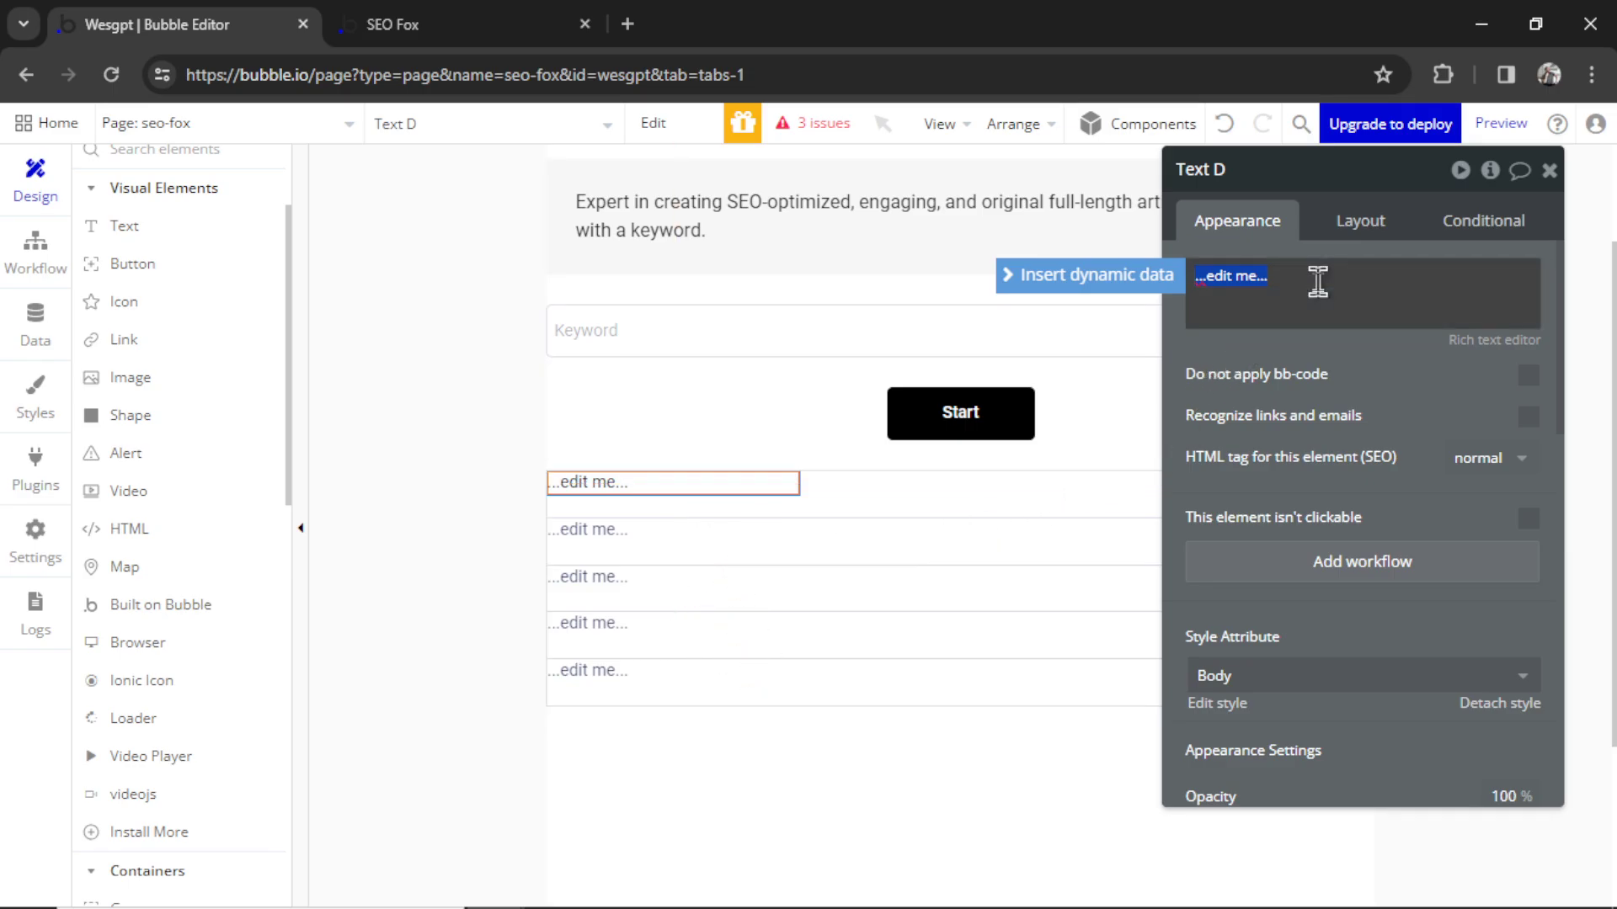
click(1128, 278)
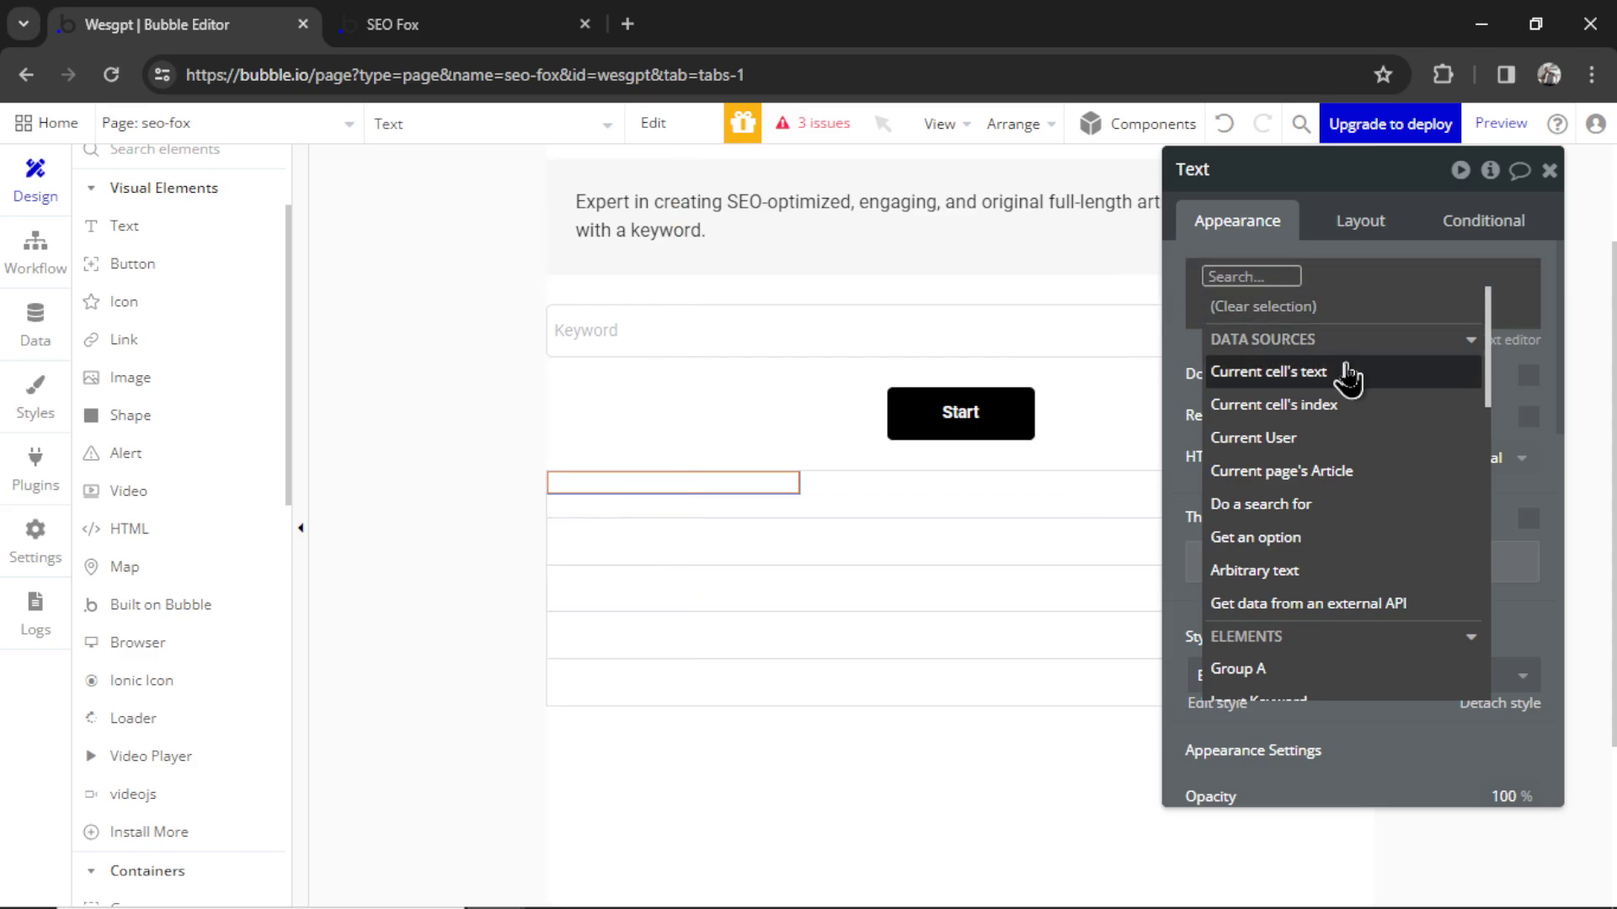
click(1348, 375)
click(1080, 673)
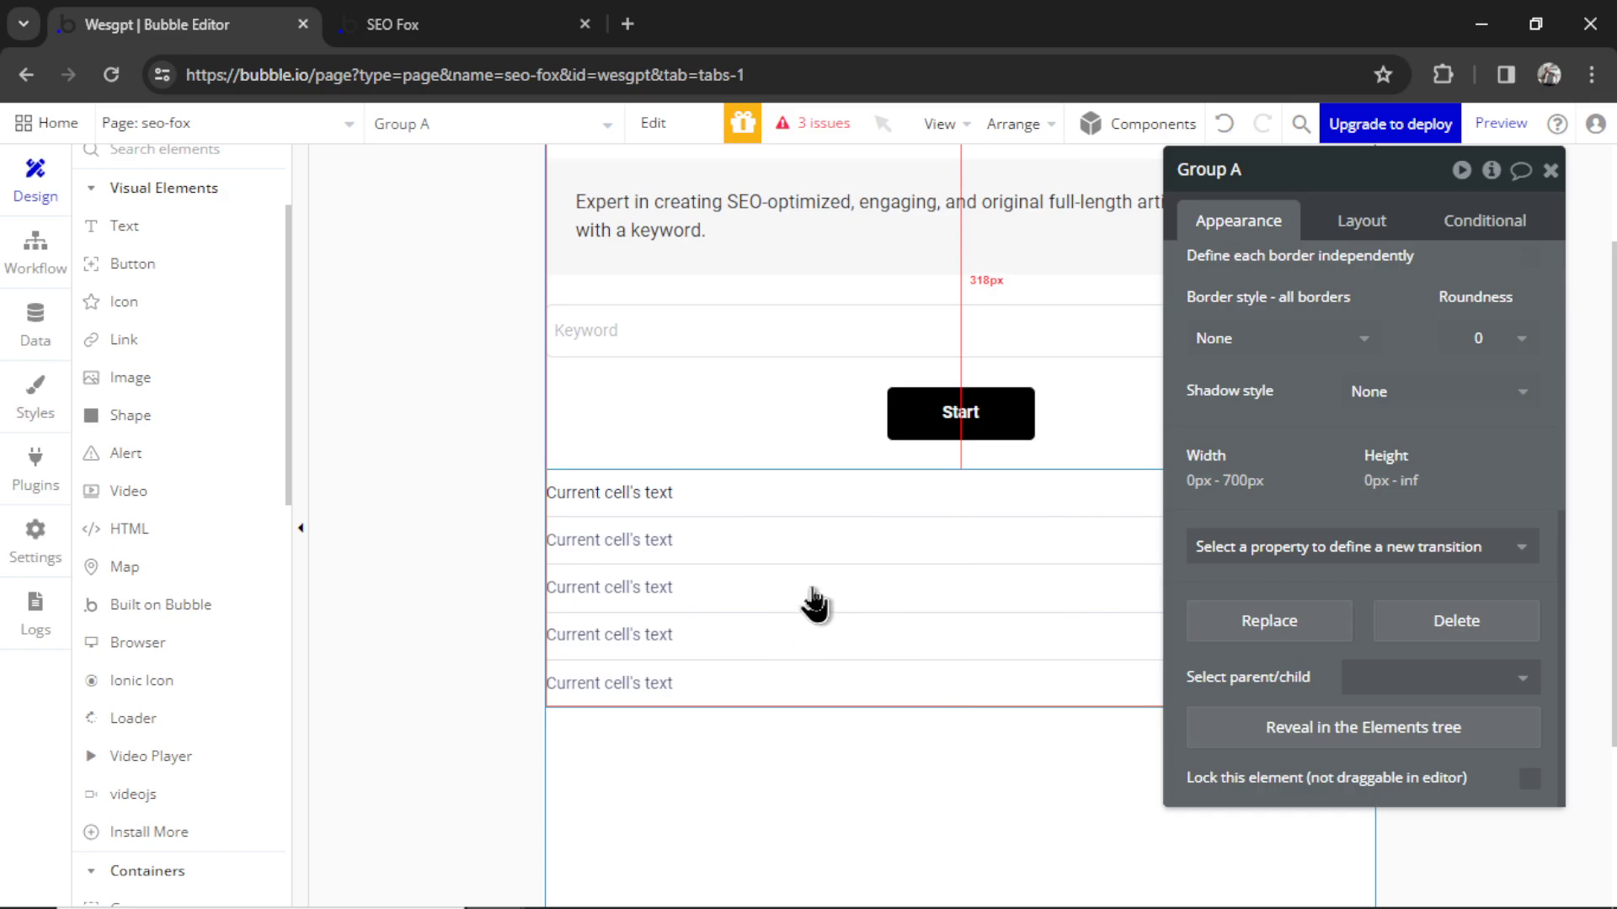
Create a workflow for the Start button and add the OpenAI - GPT plugin action as its first step
click(991, 431)
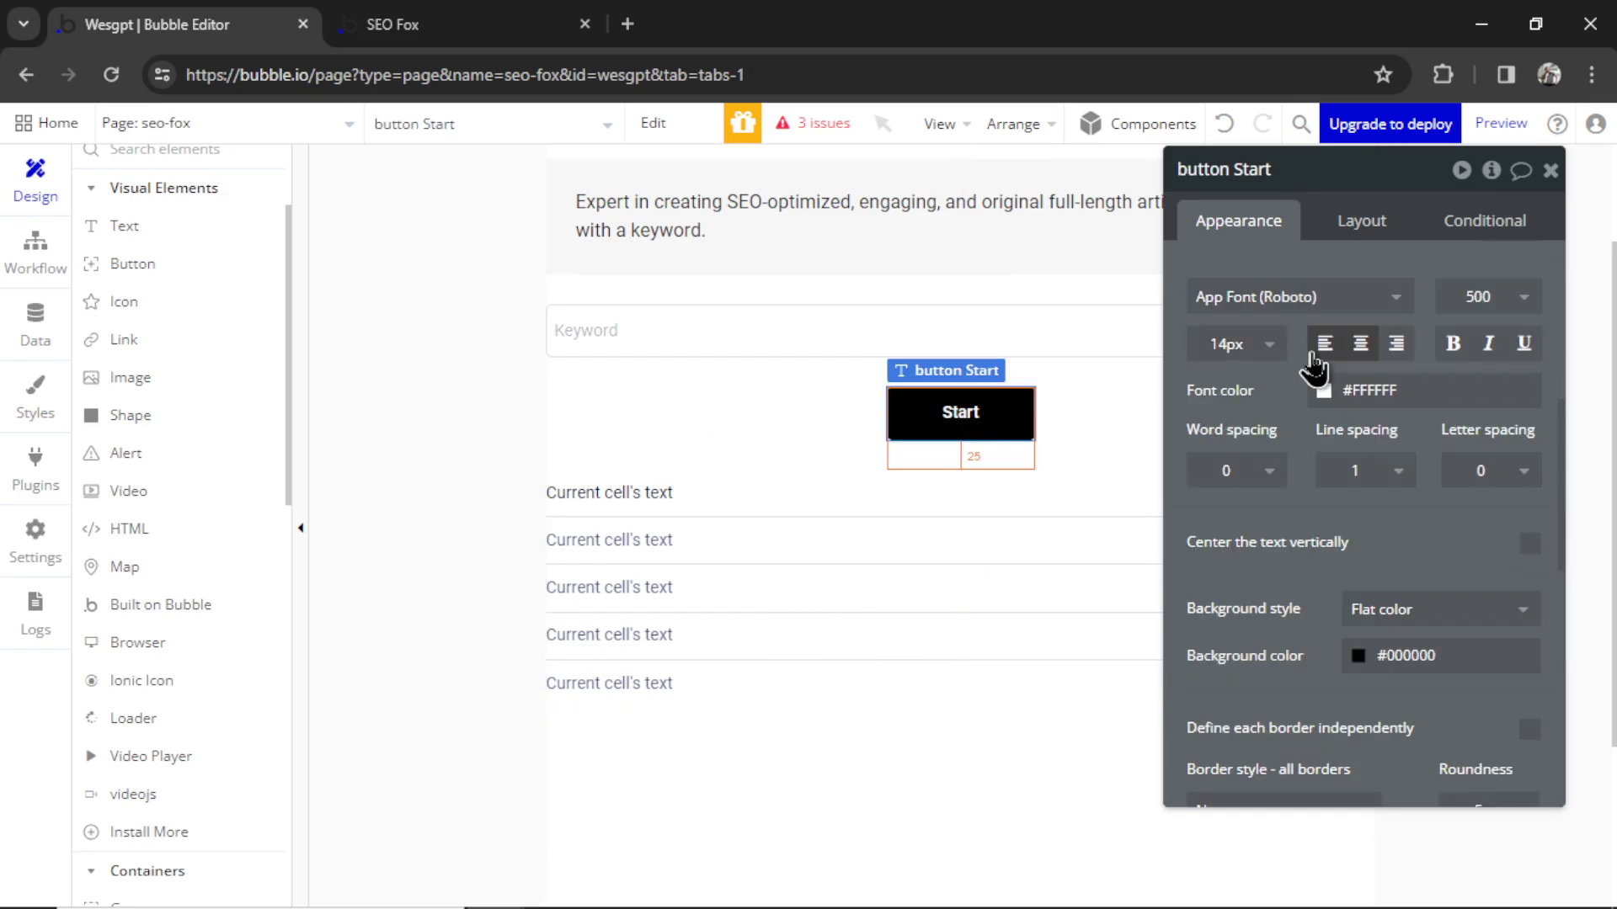
scroll(1305, 362, up, 5)
click(1362, 438)
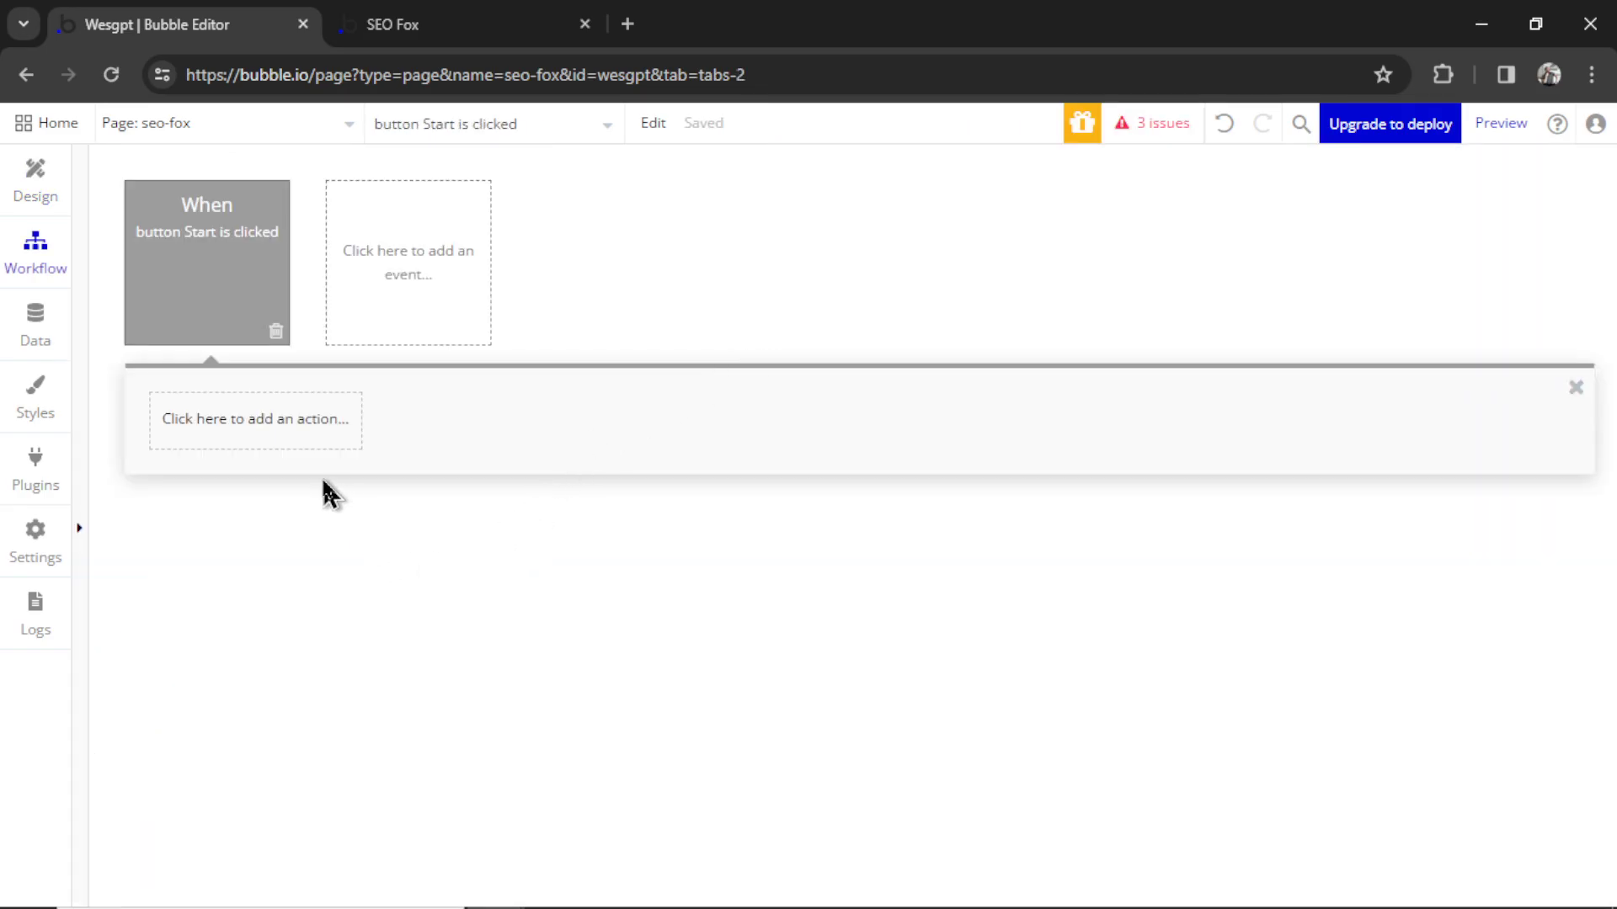
click(295, 434)
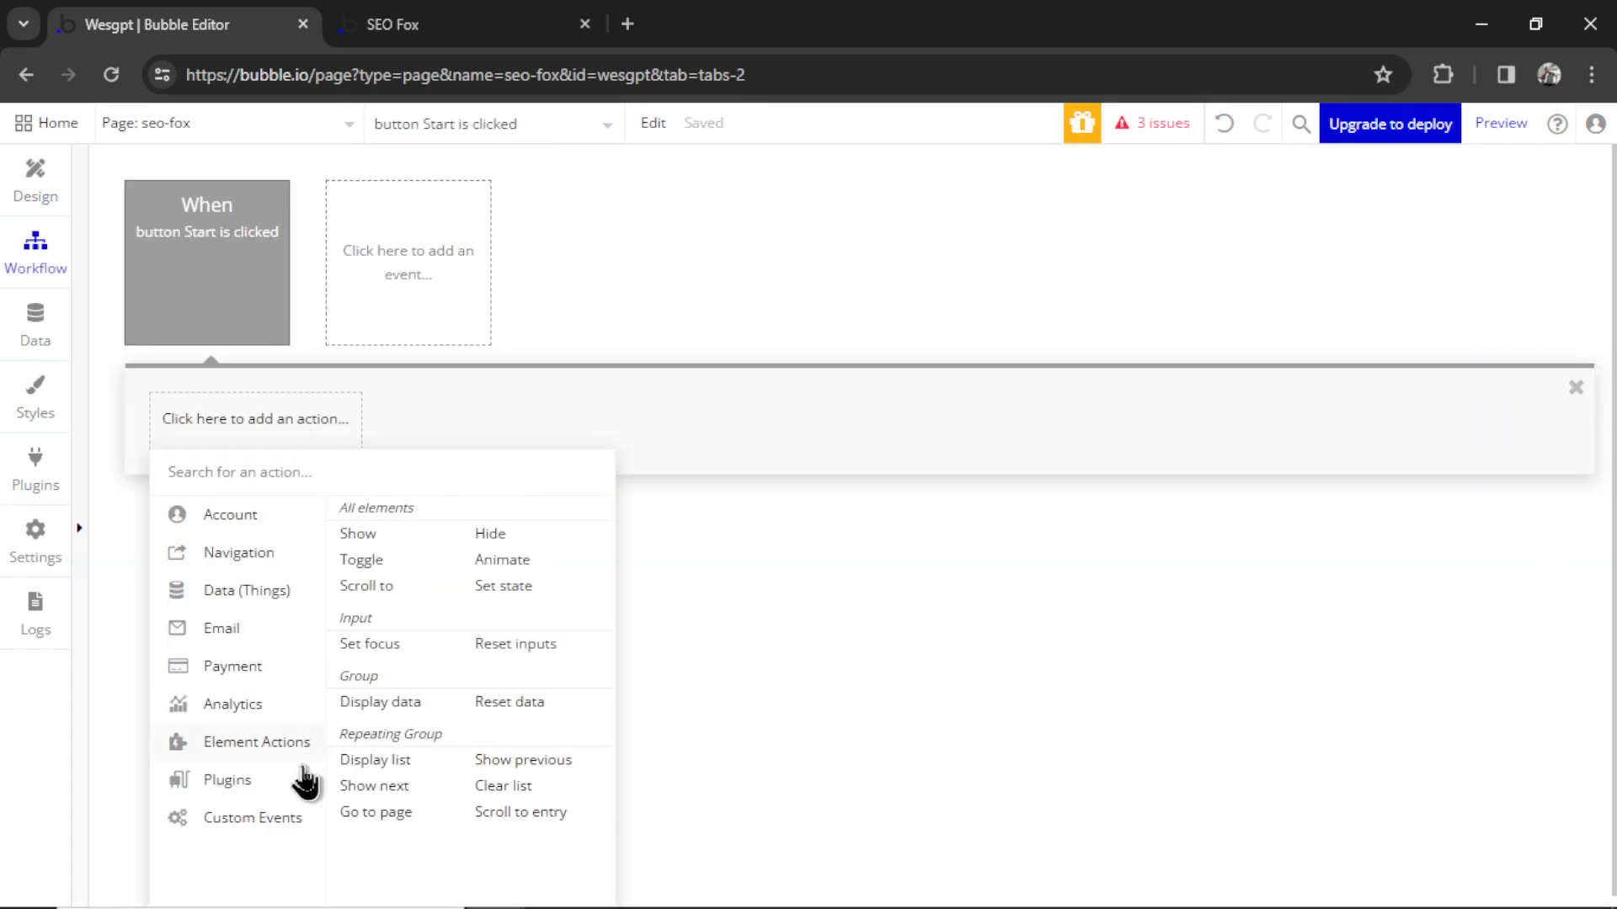
mouse_move(300, 790)
click(388, 602)
Set the model to gpt-4-0125-preview and the system content to "Create five inventive titles based on the given keyword. Separate each title by a comma (,)."
triple_click(1199, 391)
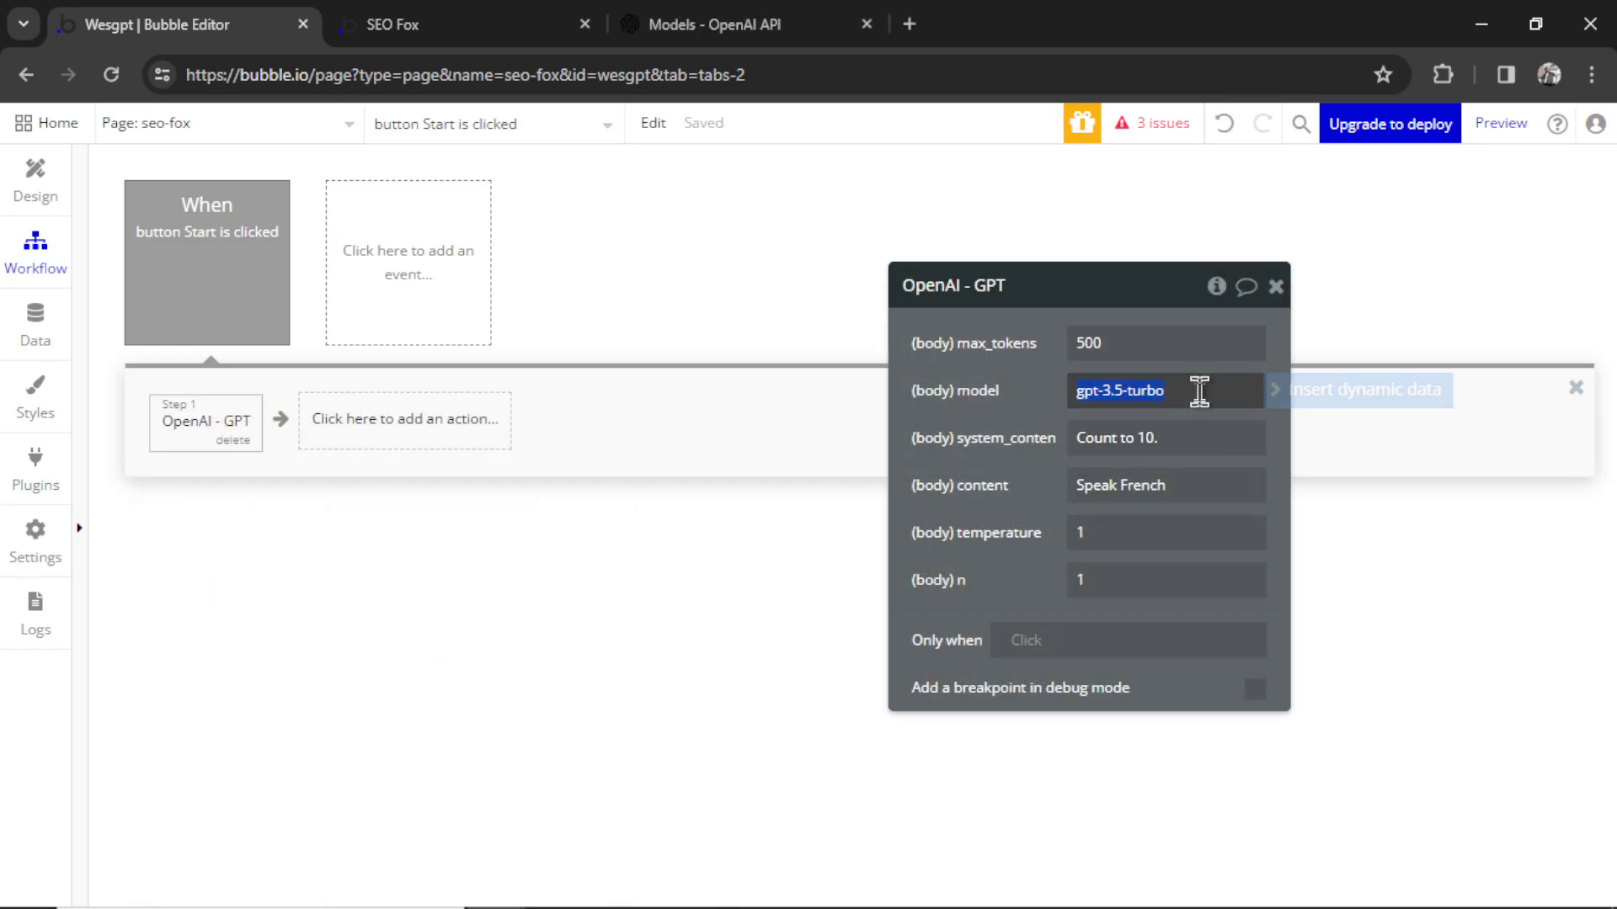
text(gpt-4-0125-preview)
click(1042, 405)
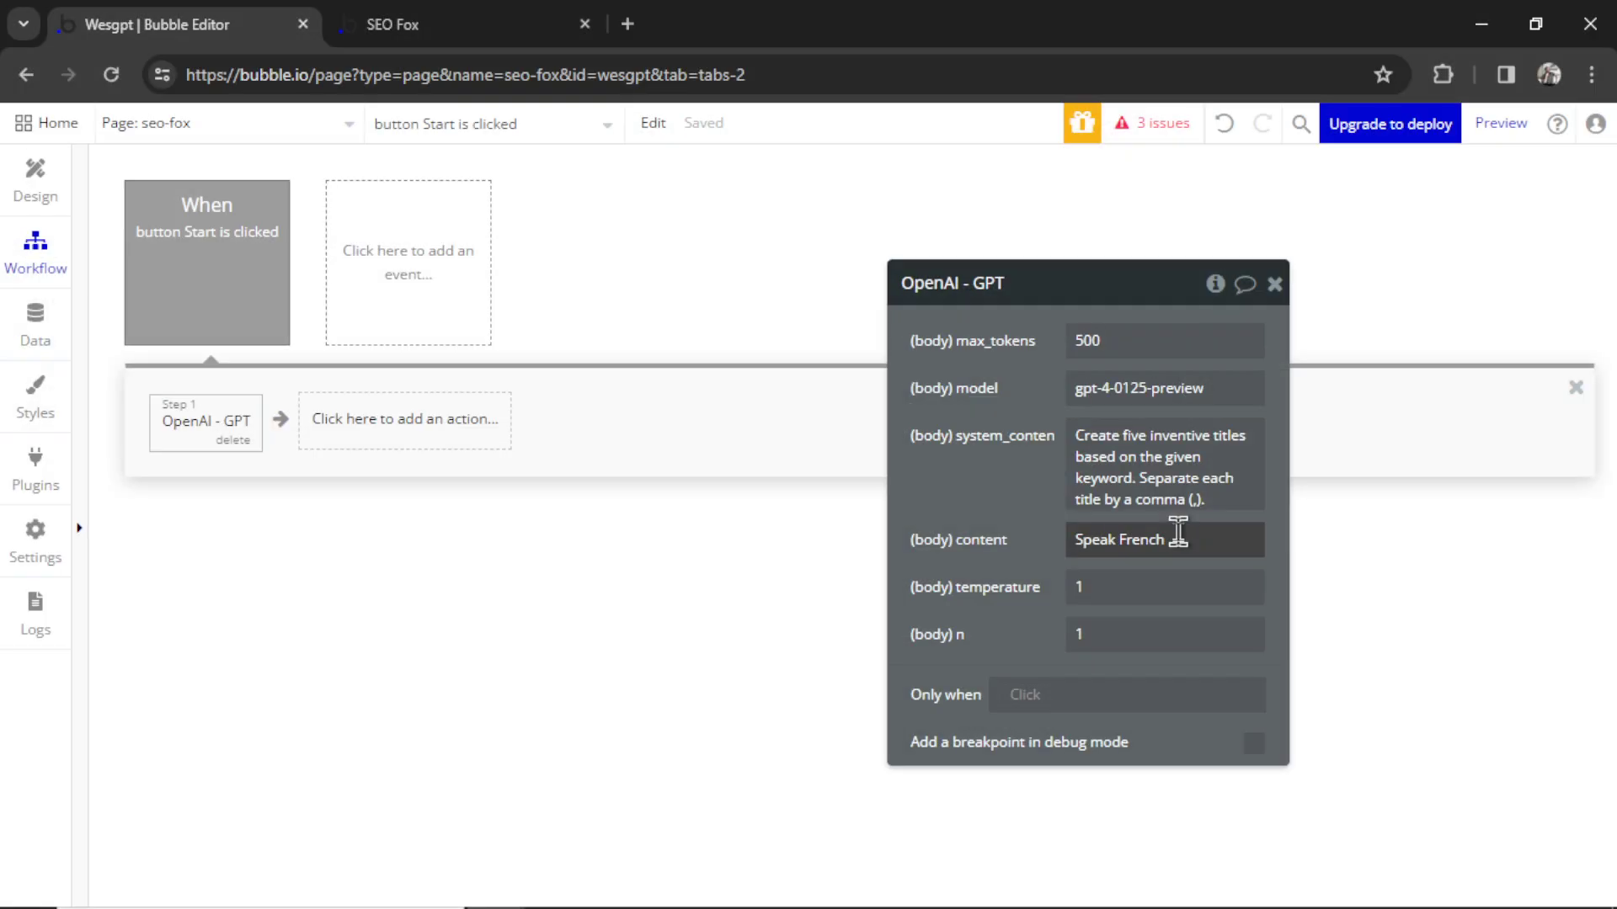
Replace the GPT action's content "Speak French" with the dynamic value Input Keyword's value
triple_click(1019, 516)
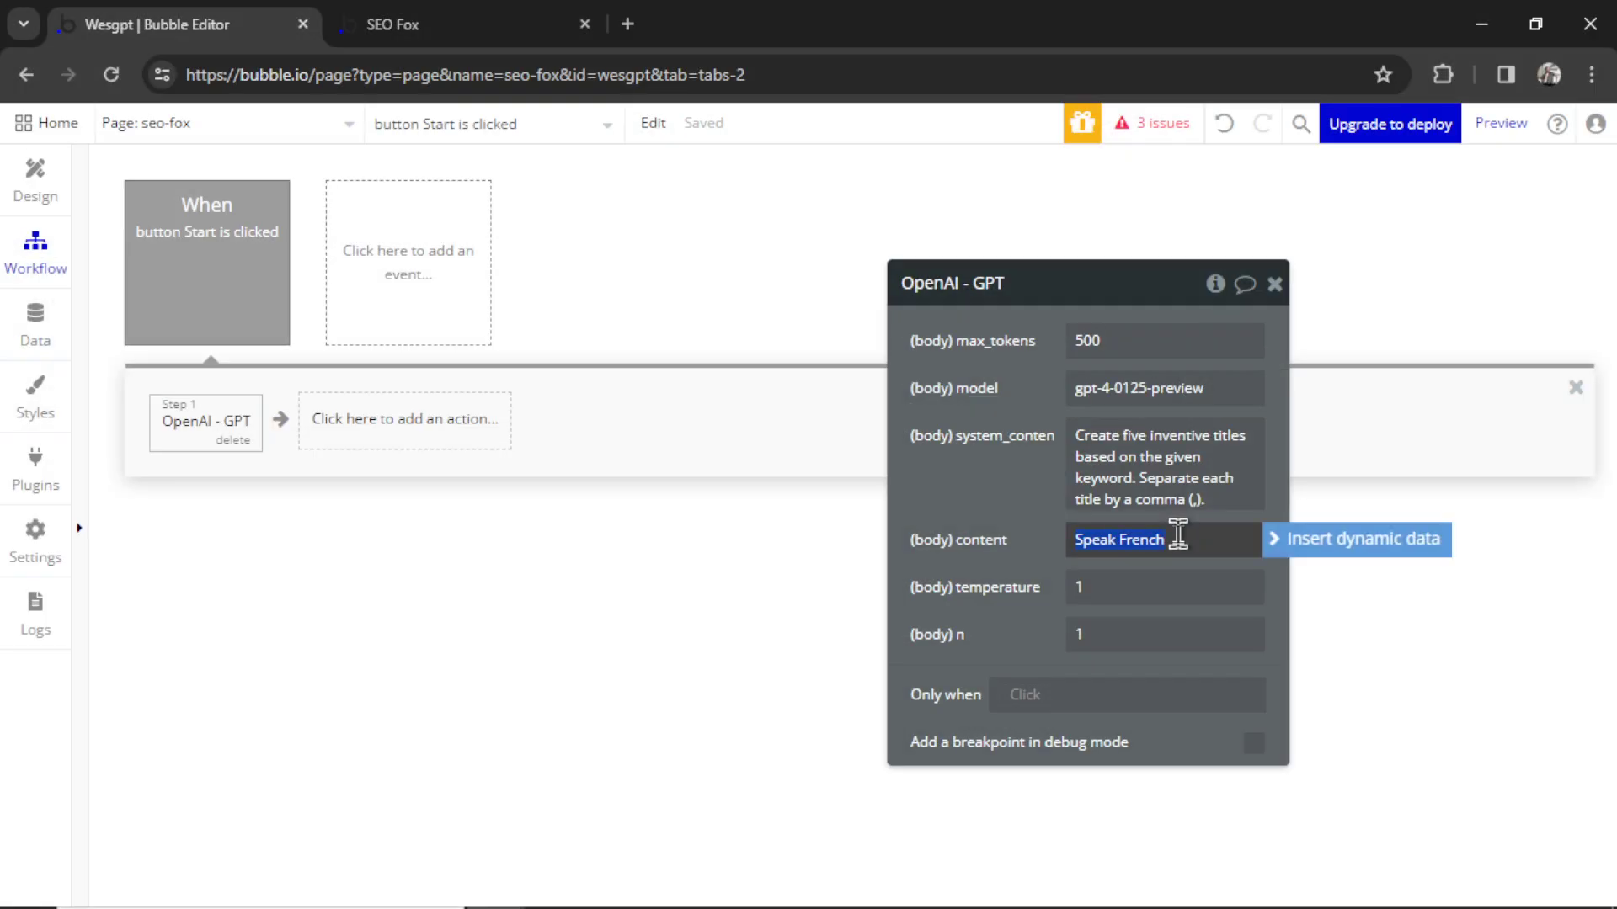
click(1307, 549)
scroll(1196, 716, down, 3)
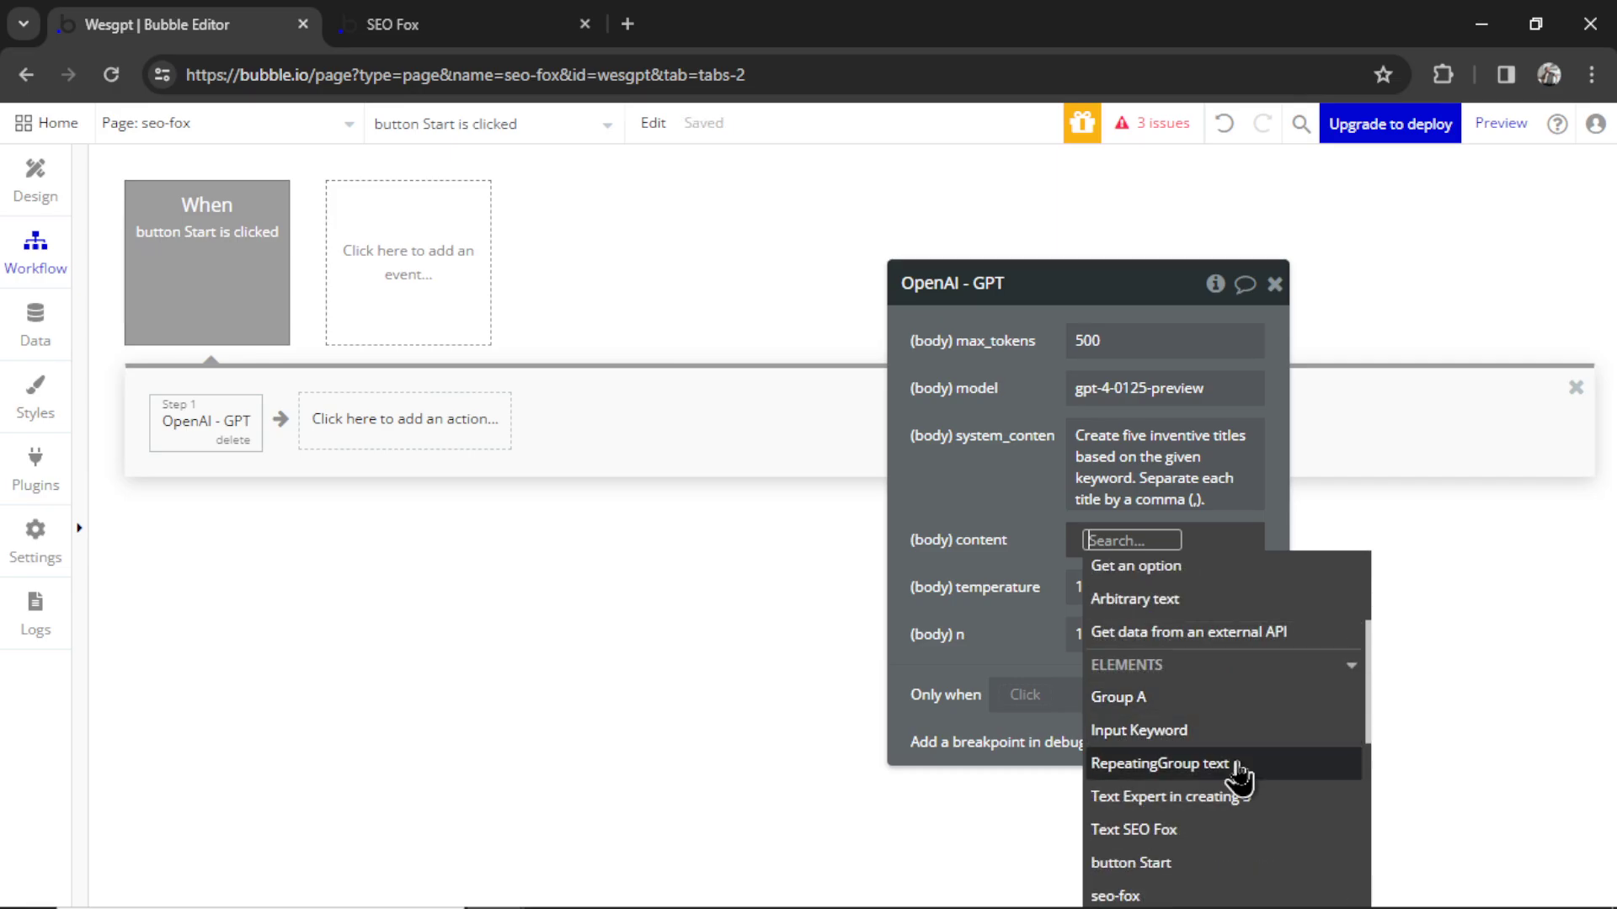
click(1233, 735)
click(1152, 628)
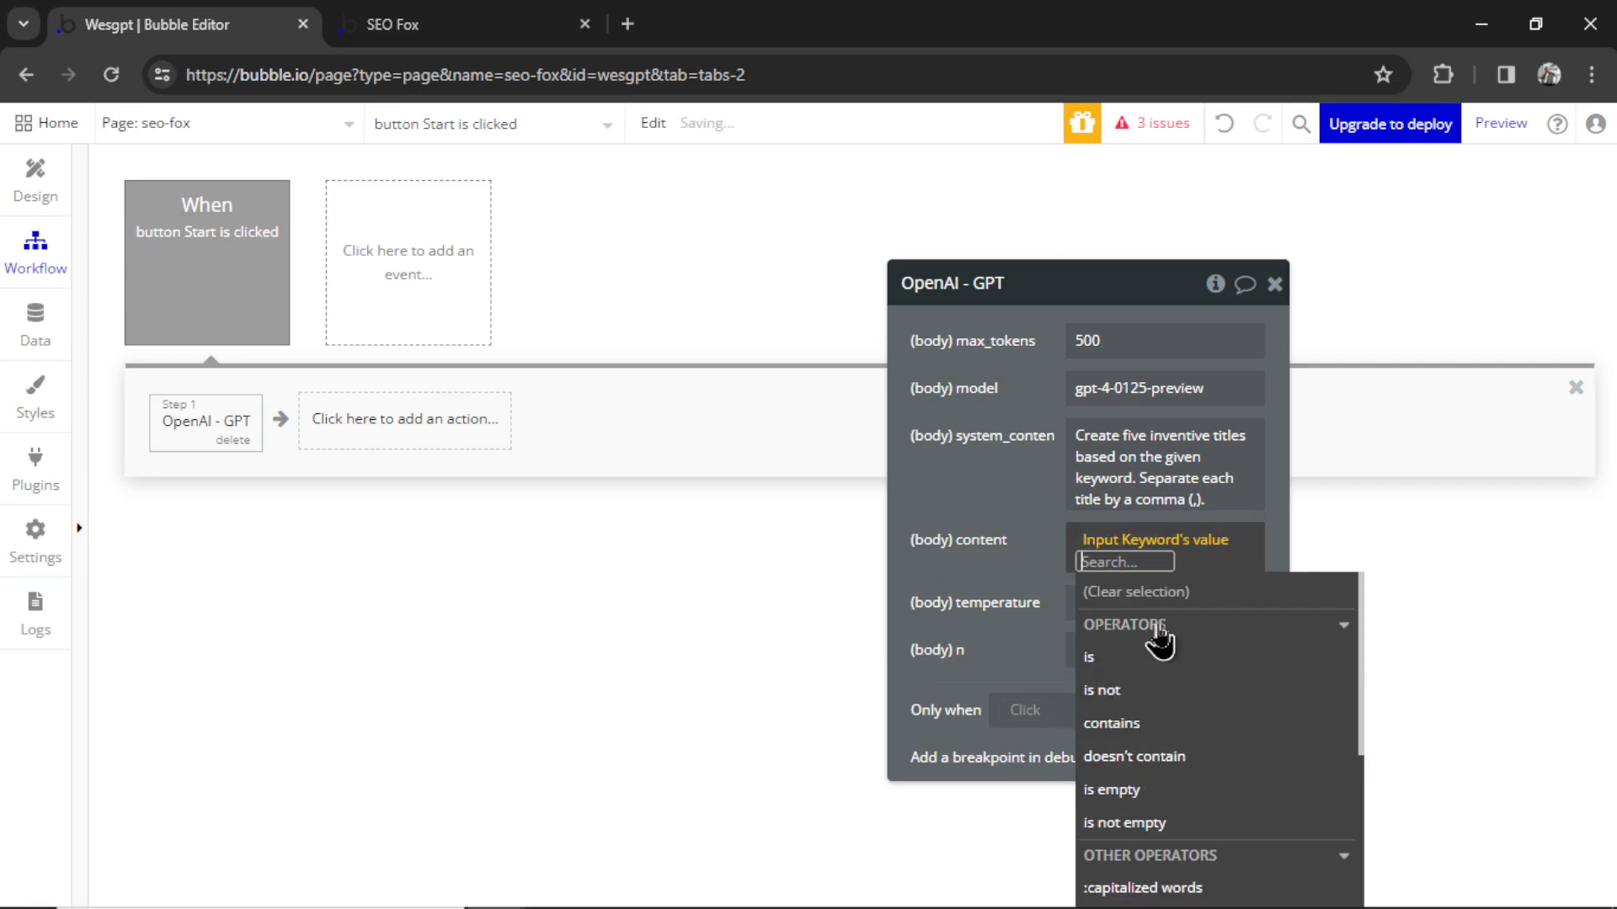
Add a Make changes to thing action as step 2, with Current page's Article as the thing to change
click(371, 421)
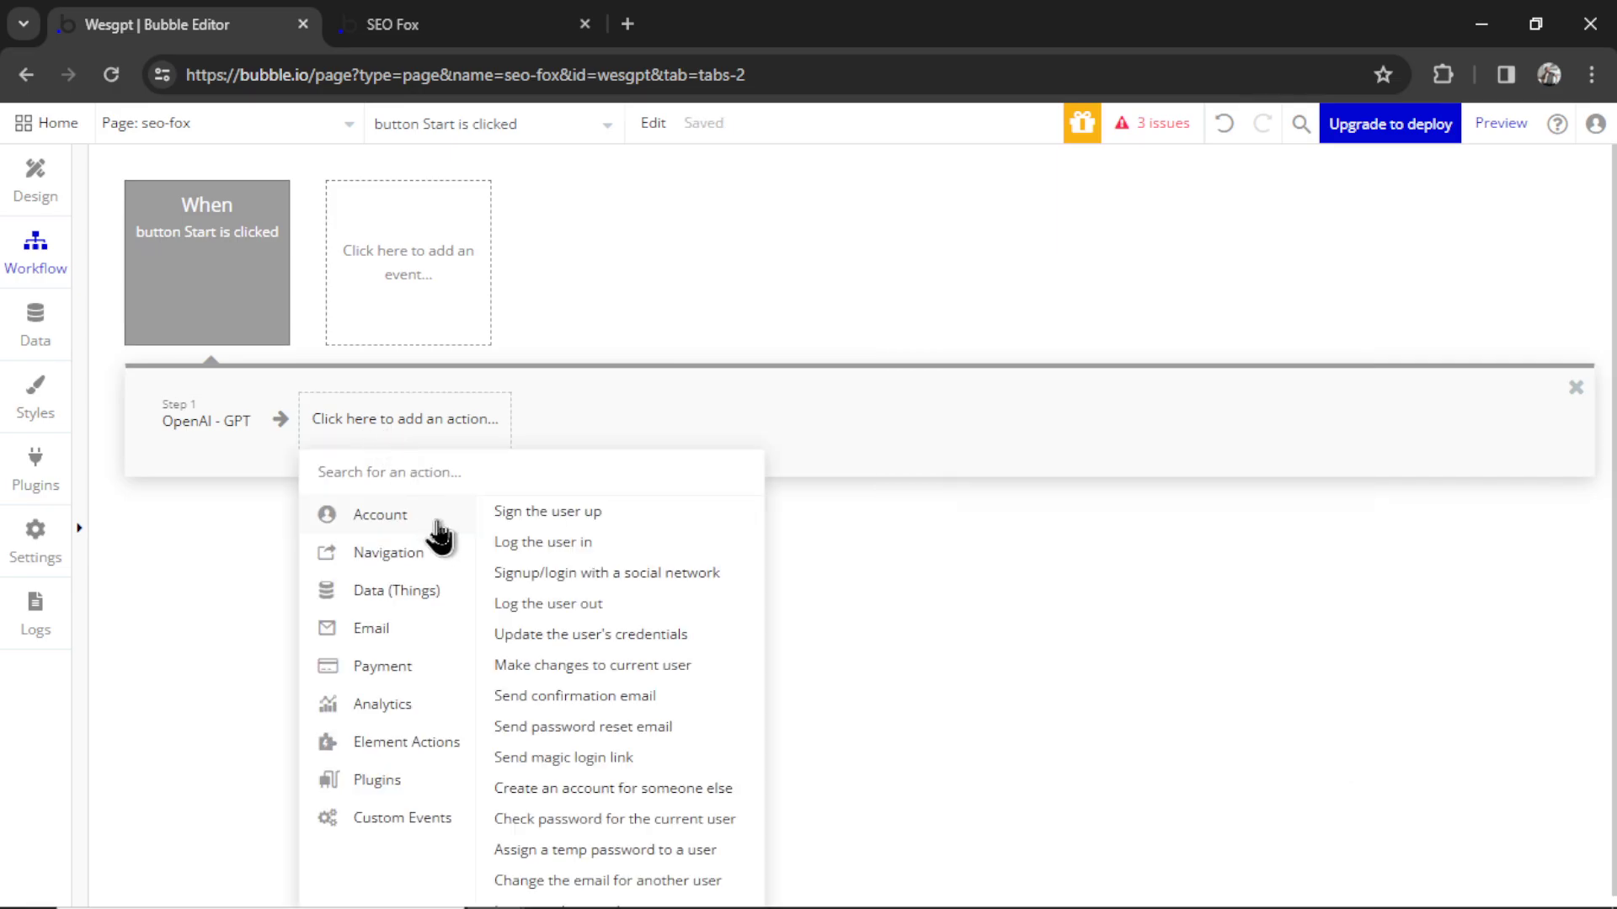
mouse_move(441, 594)
click(696, 541)
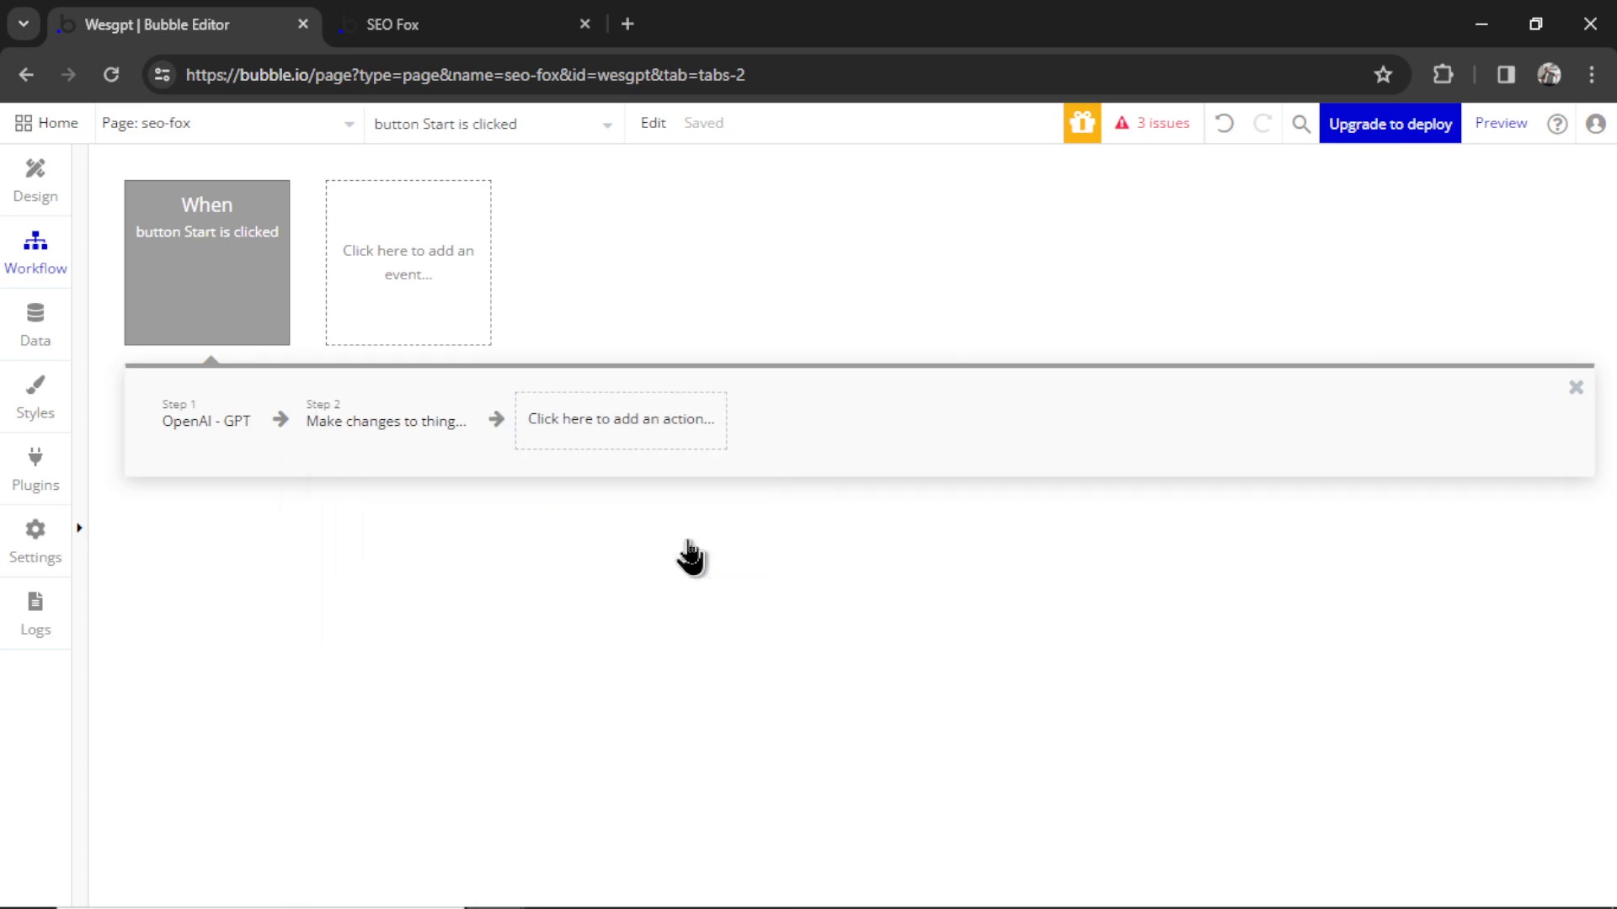
click(1206, 360)
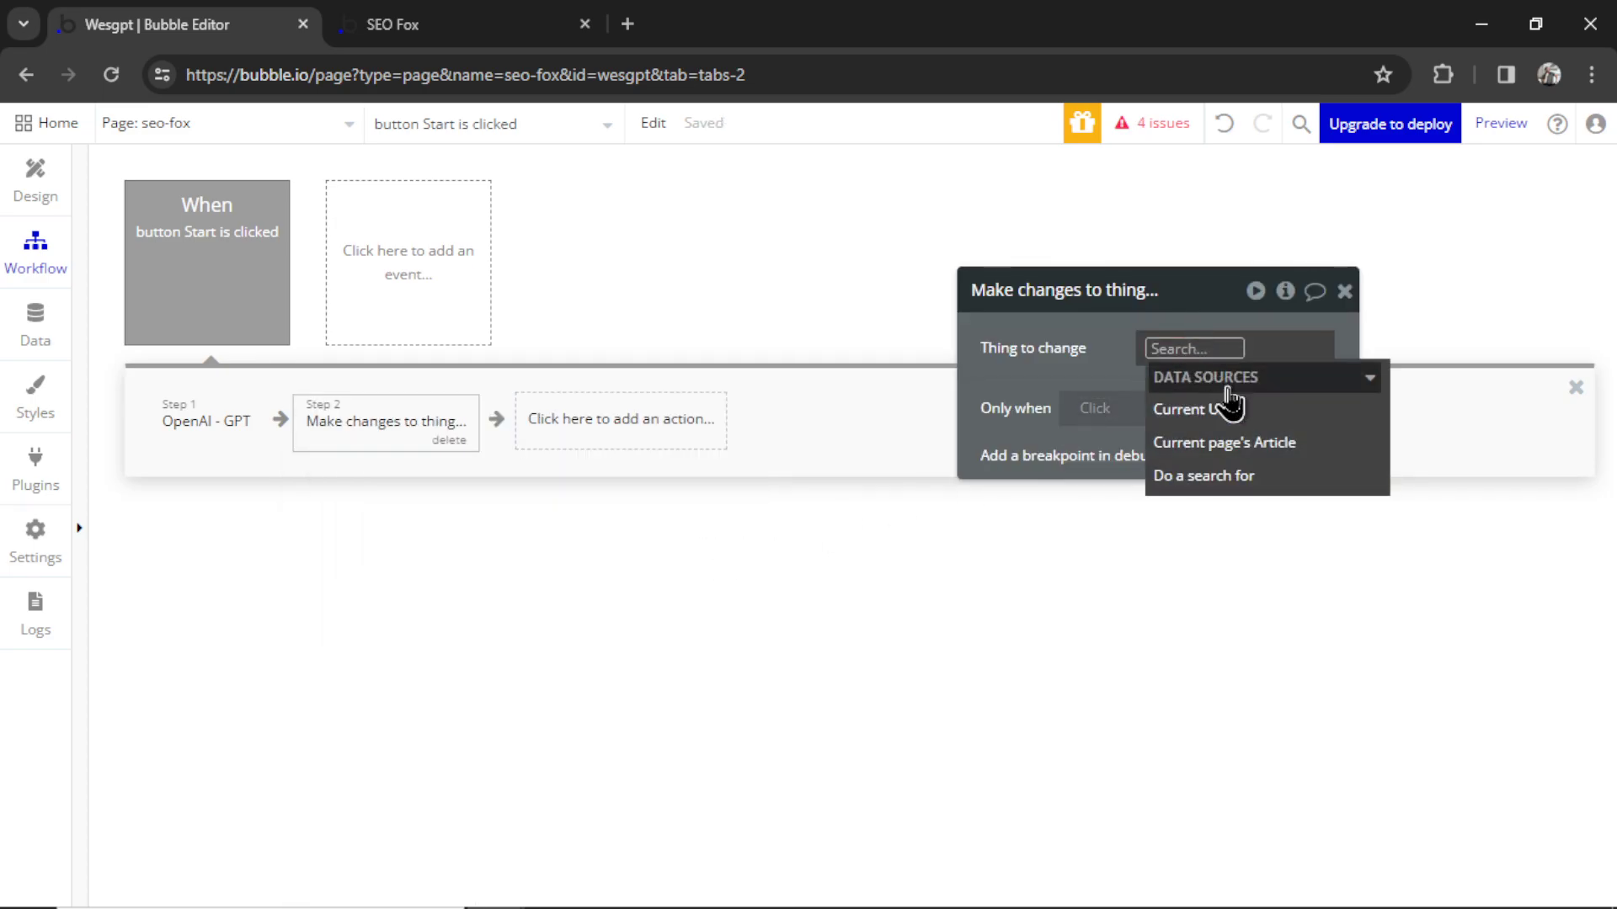
click(1263, 444)
Add the Titles field to the Make changes to Article action and choose set list as its operation
click(1036, 431)
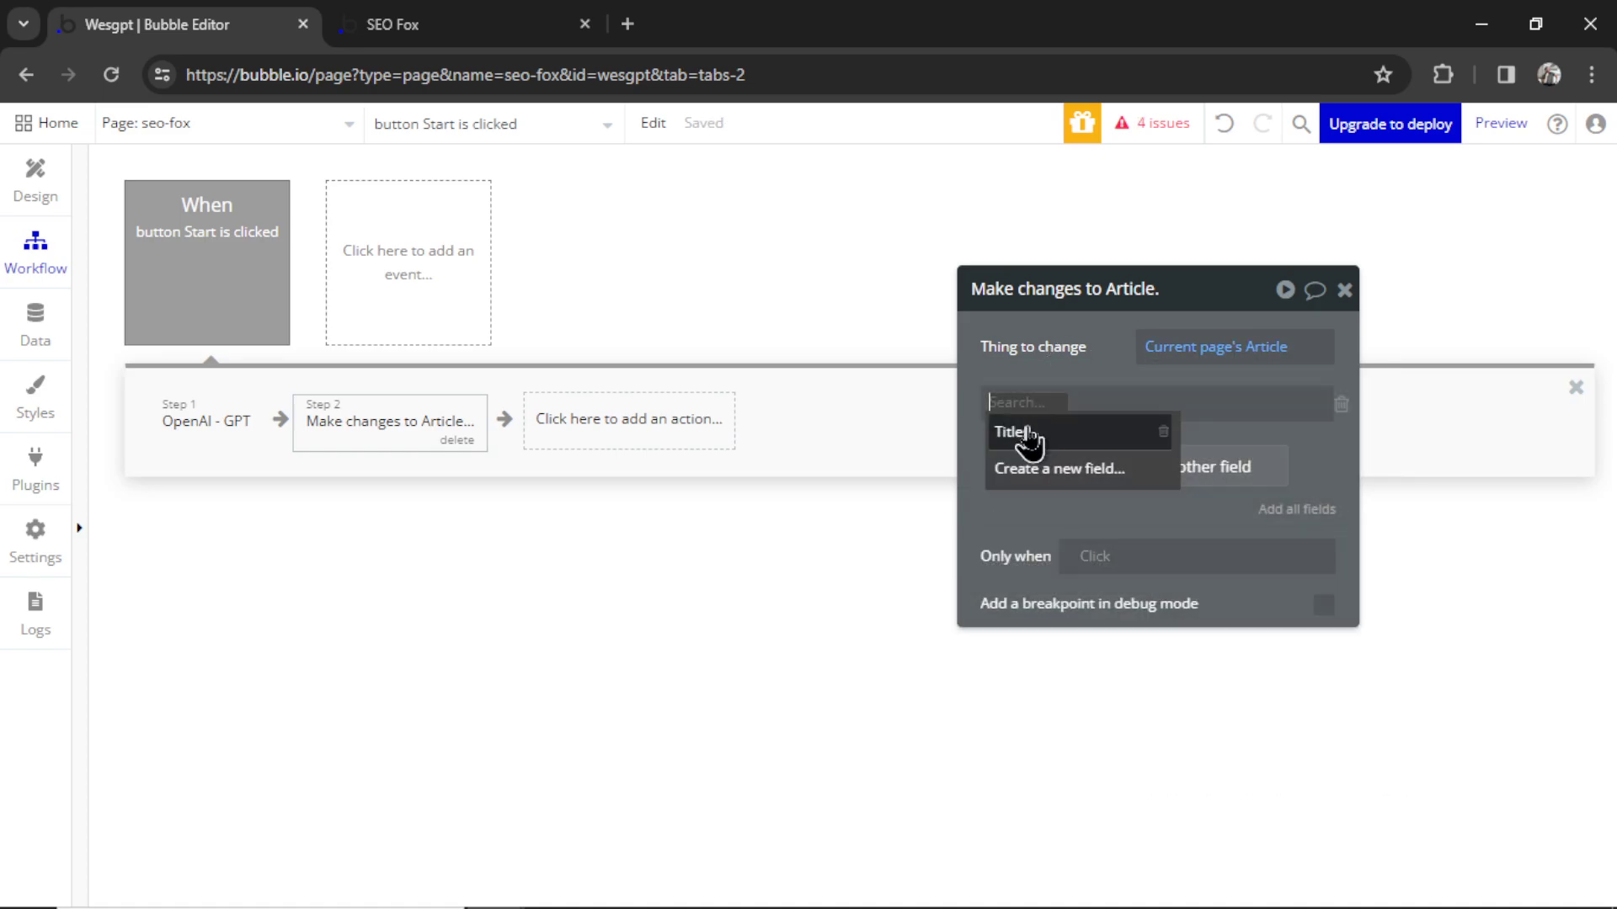
click(1027, 435)
click(1046, 405)
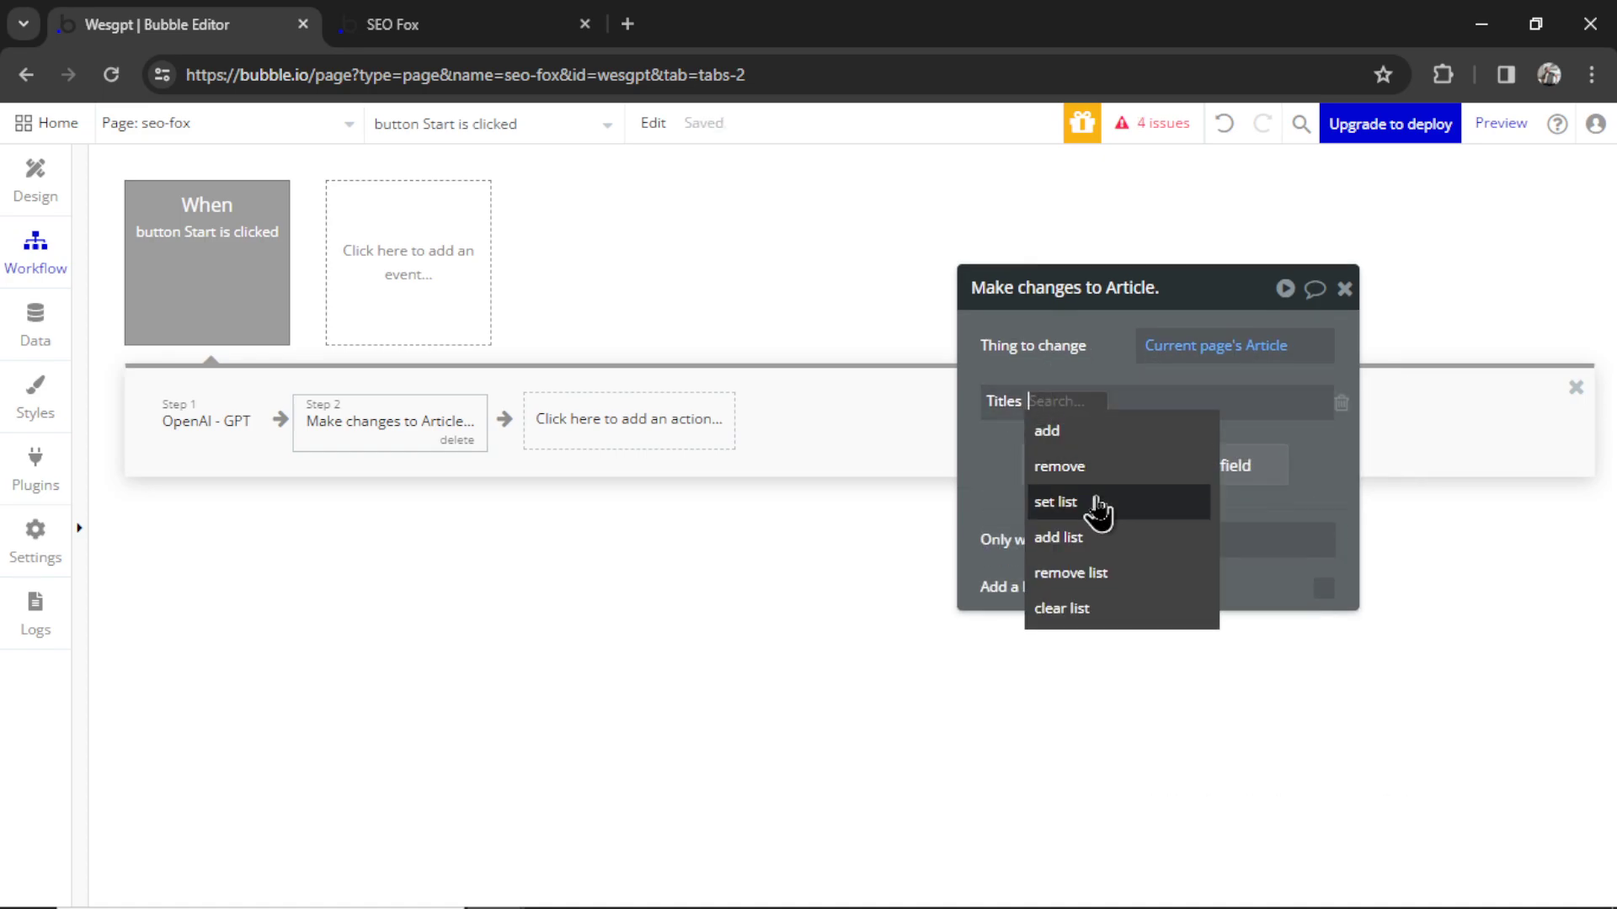
click(1057, 502)
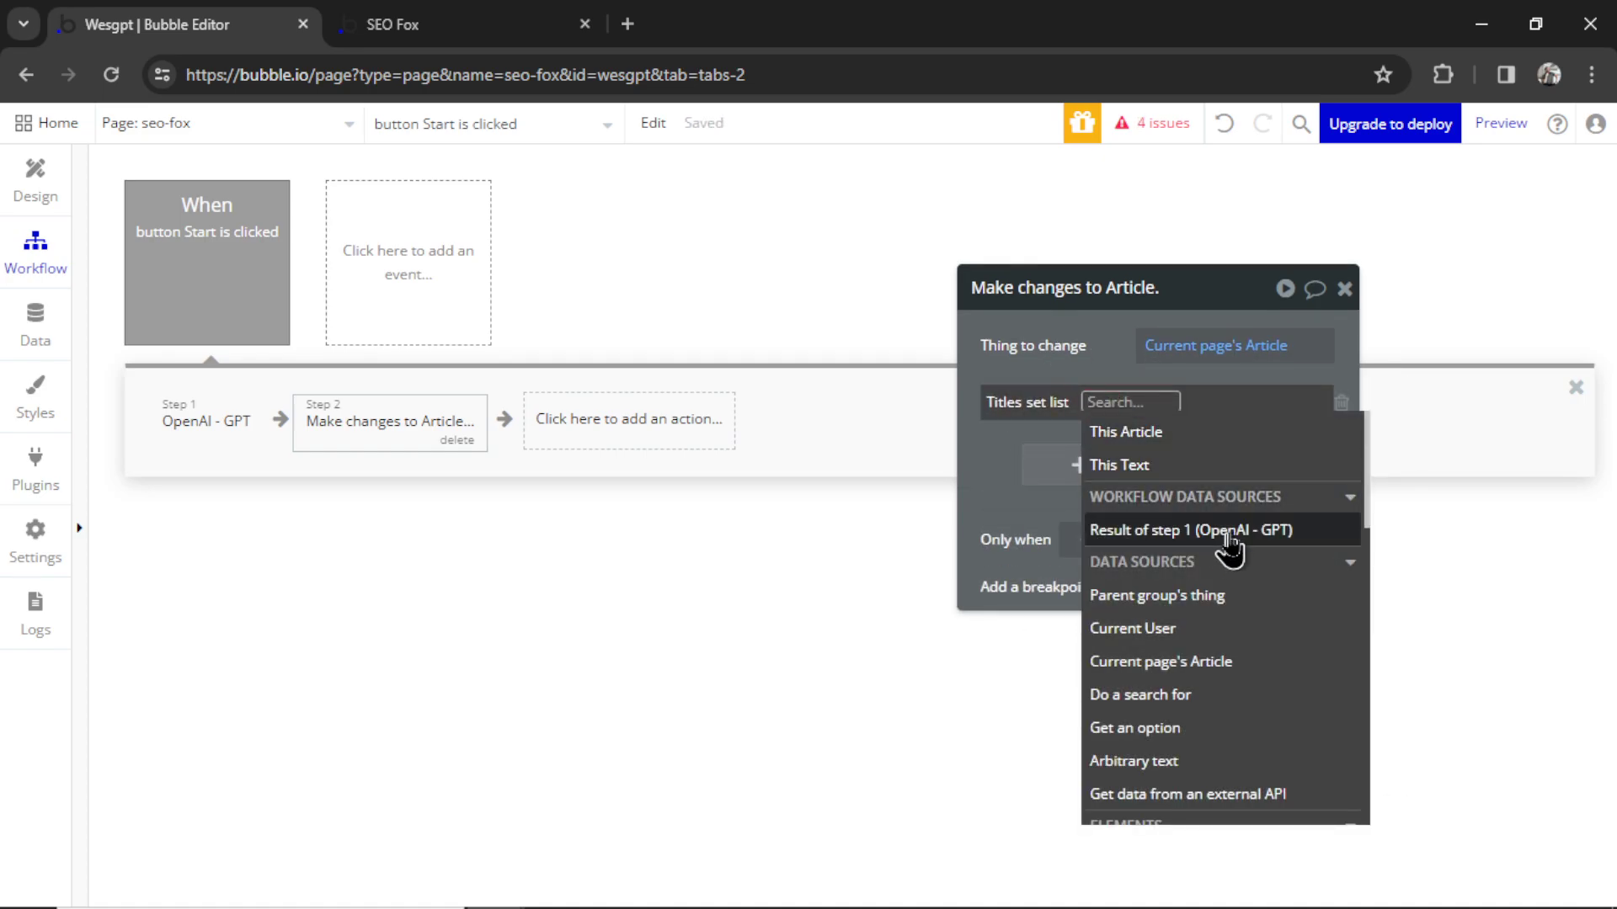
Set the Titles list to Result of step 1 (OpenAI - GPT)'s choices:first item's message content, split by a comma
click(1223, 535)
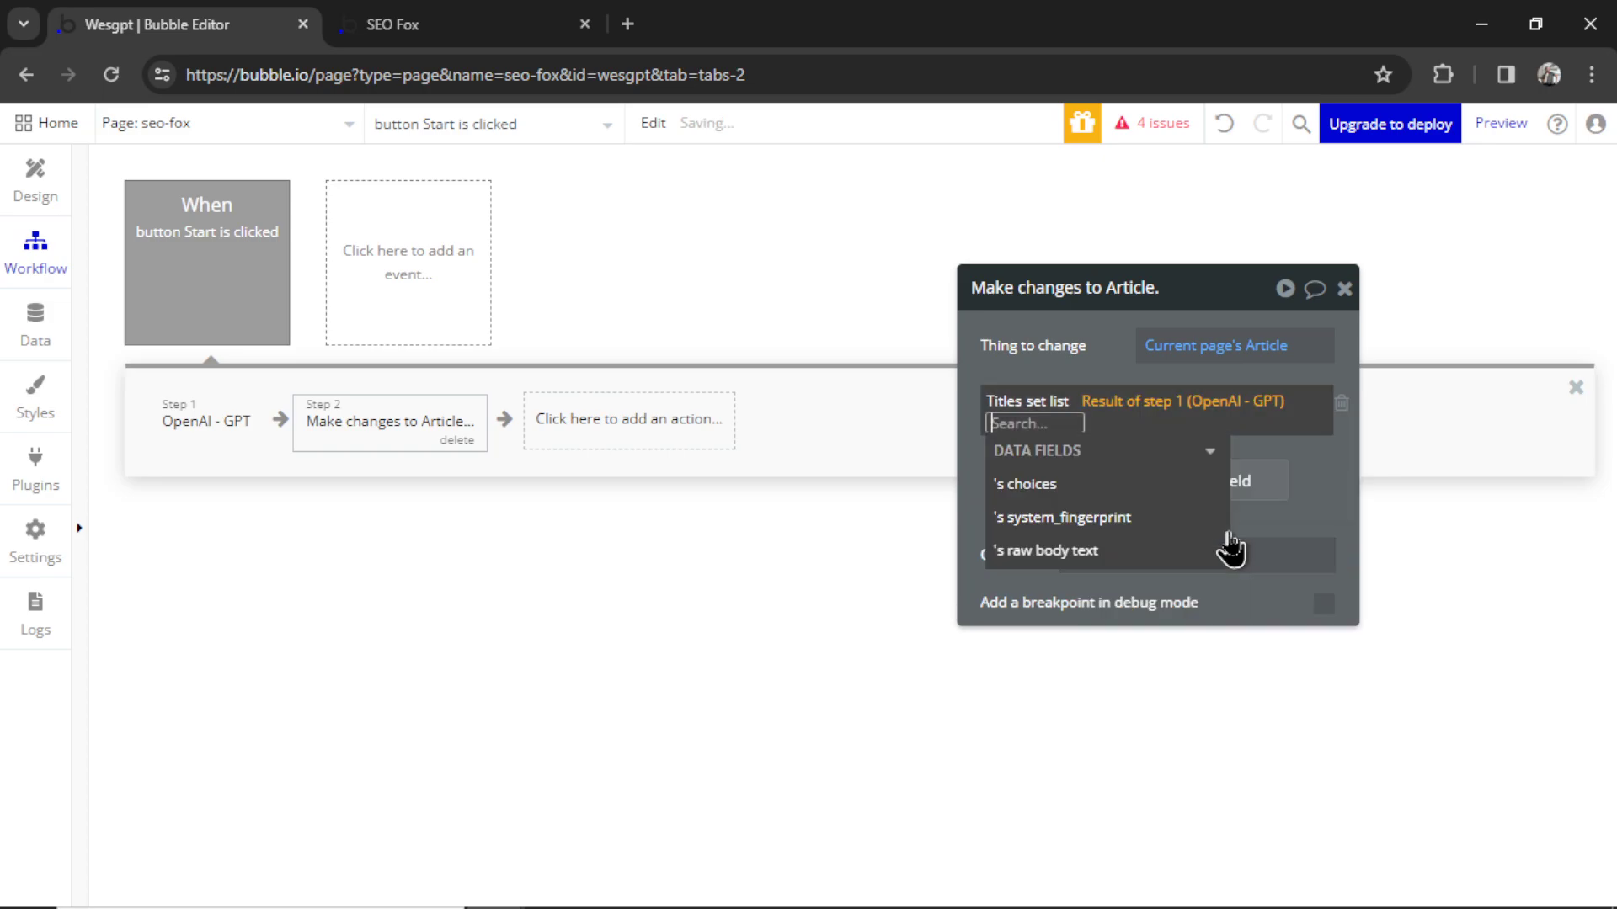
click(1093, 483)
click(1113, 589)
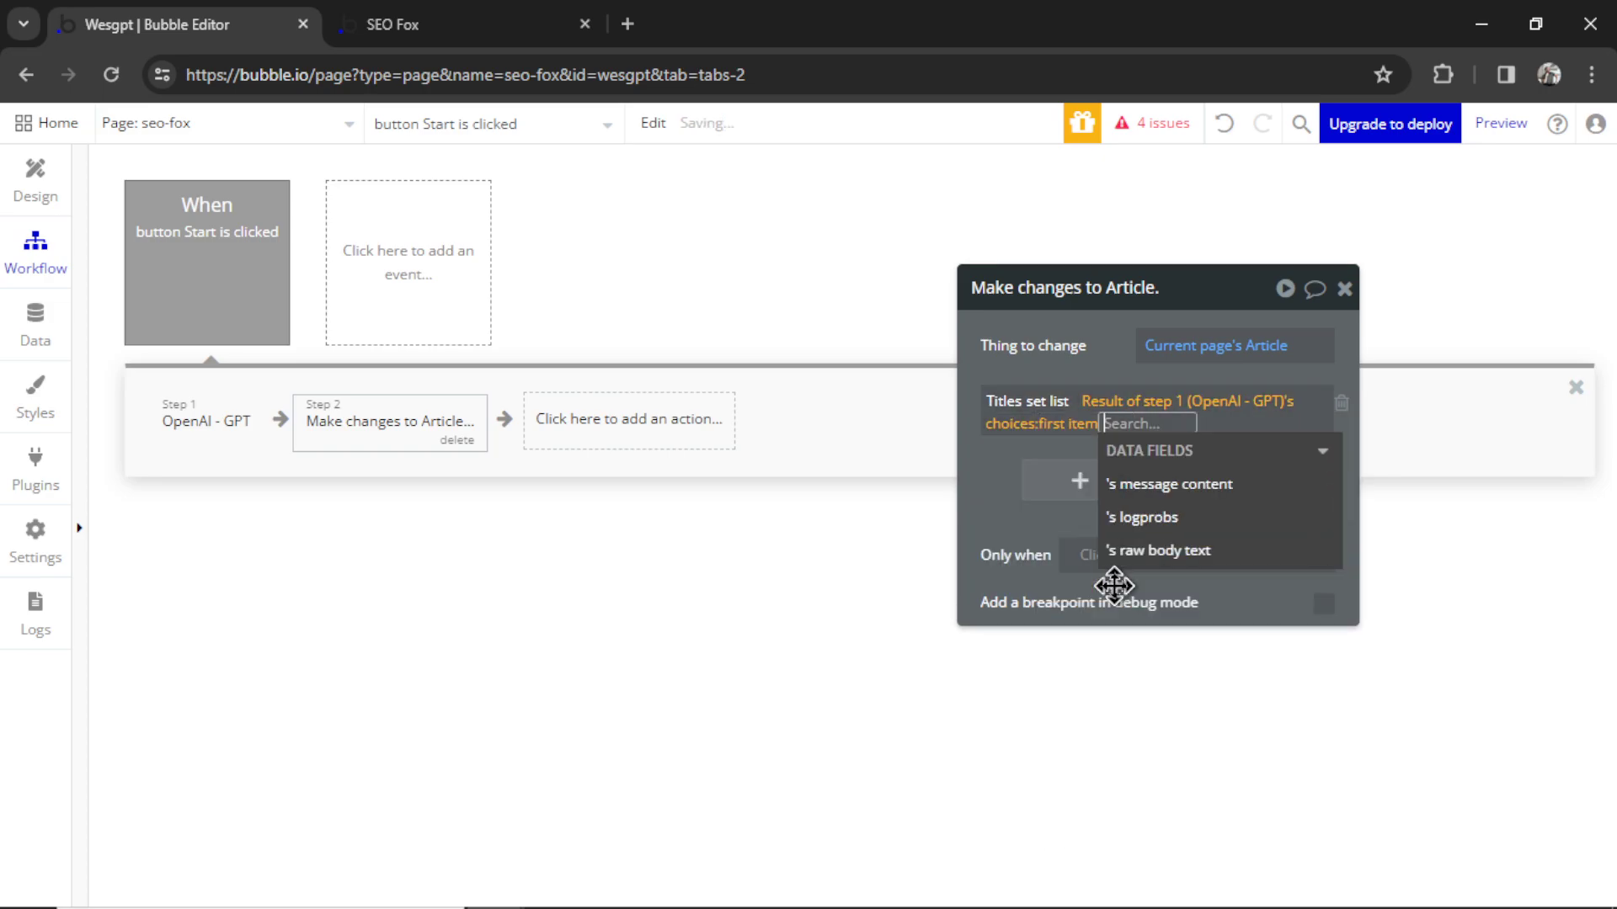
click(1177, 489)
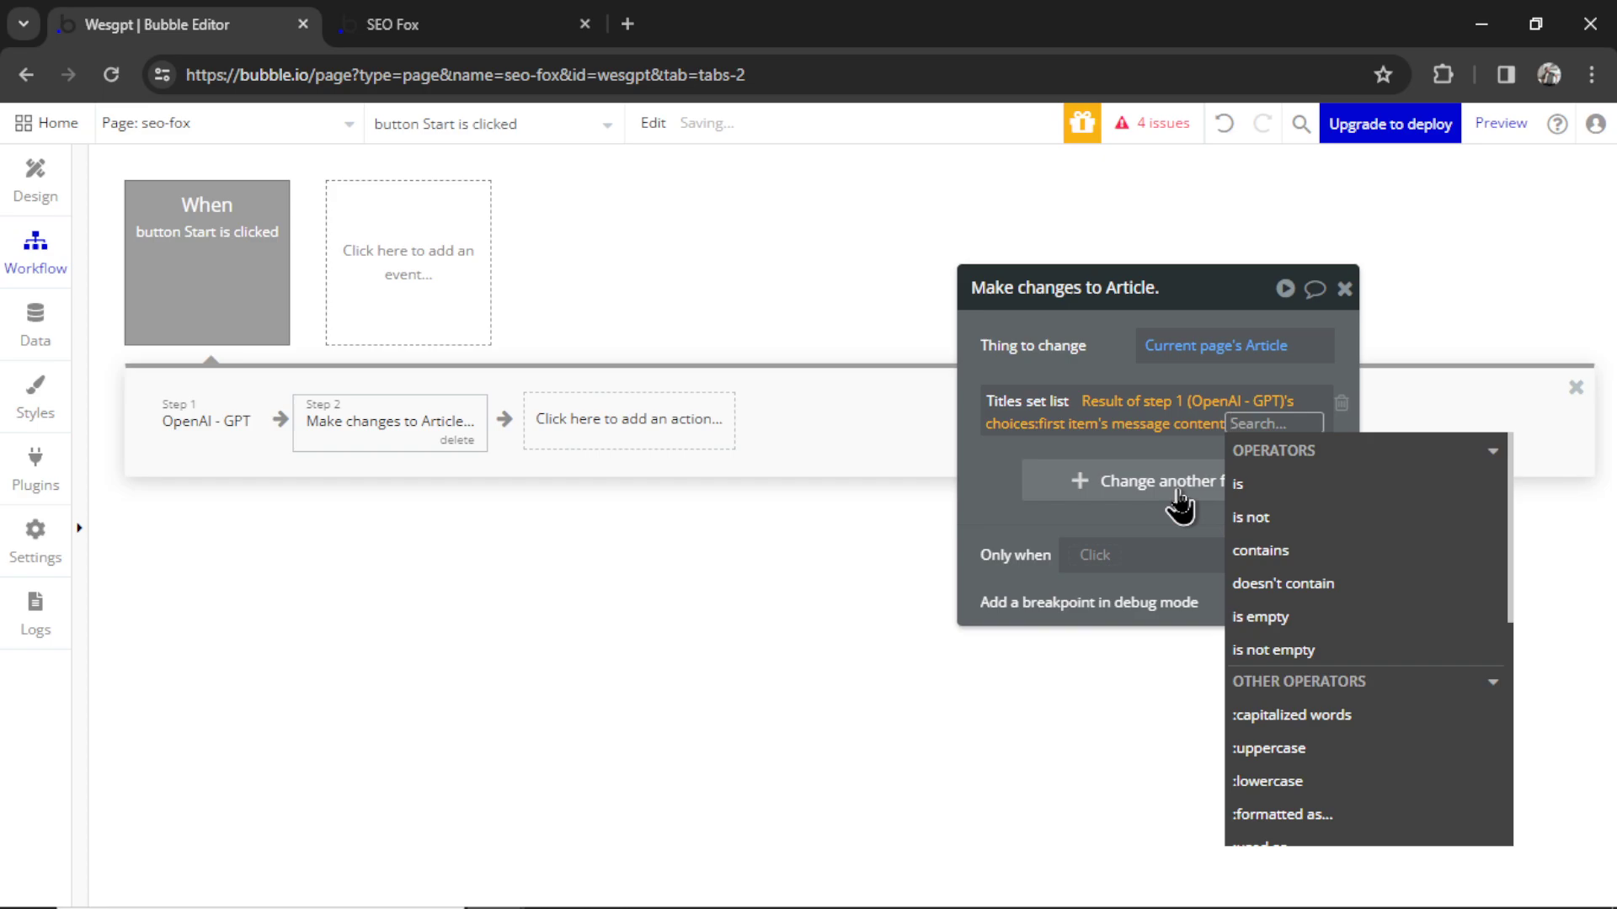
scroll(1382, 541, down, 5)
click(1382, 543)
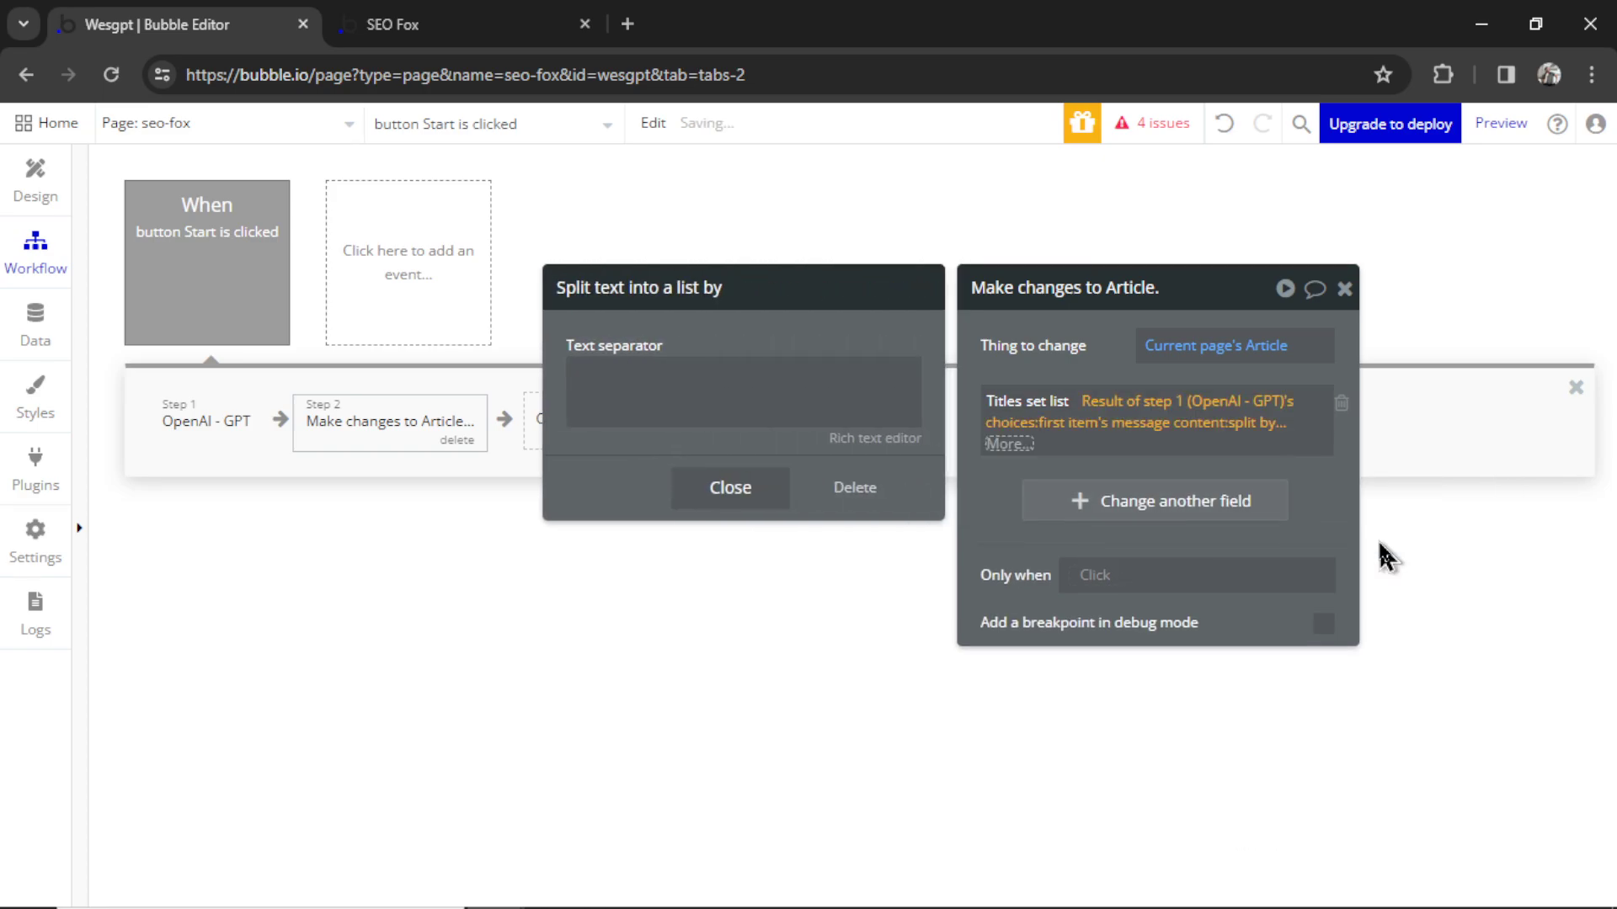
click(732, 387)
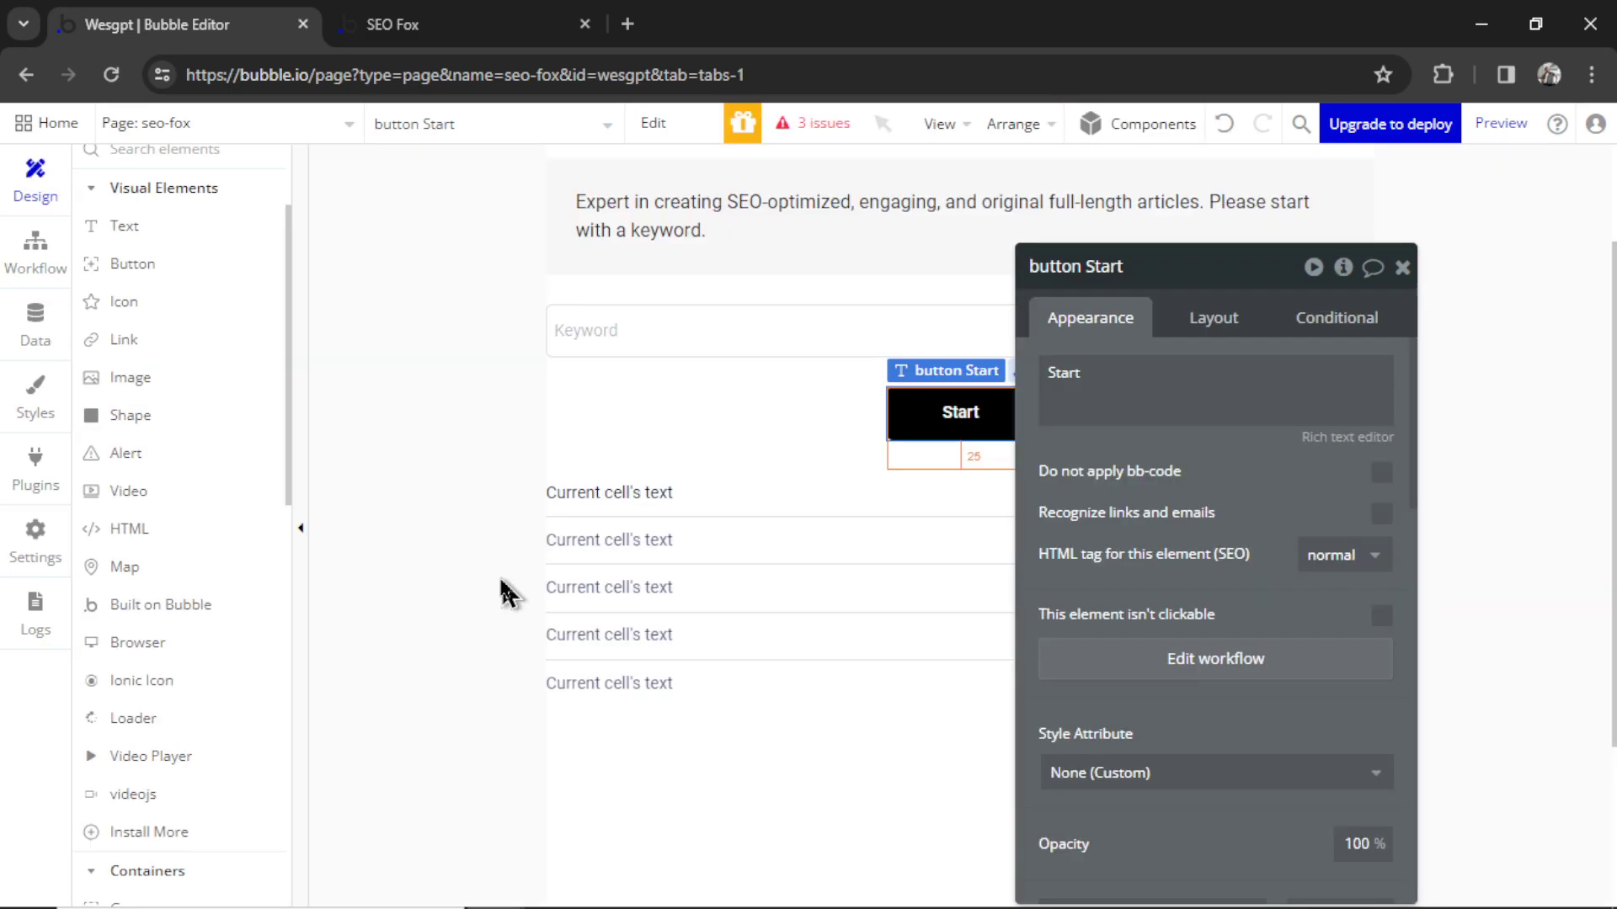
Create a blank Article entry in the app's development database and copy the entry's unique ID
click(37, 335)
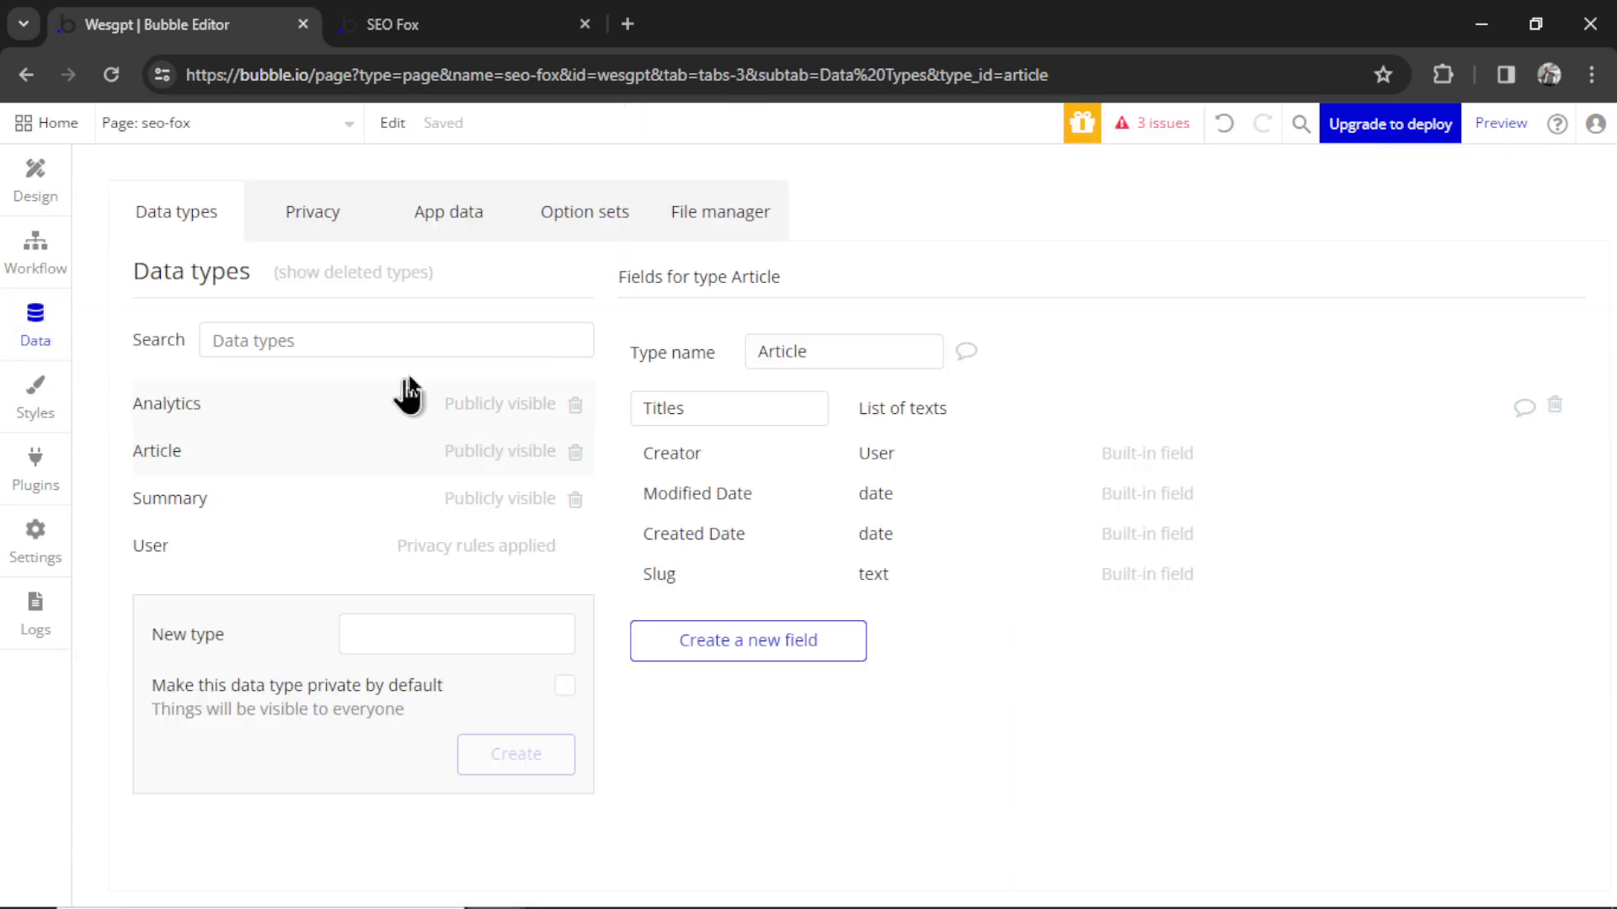
click(470, 220)
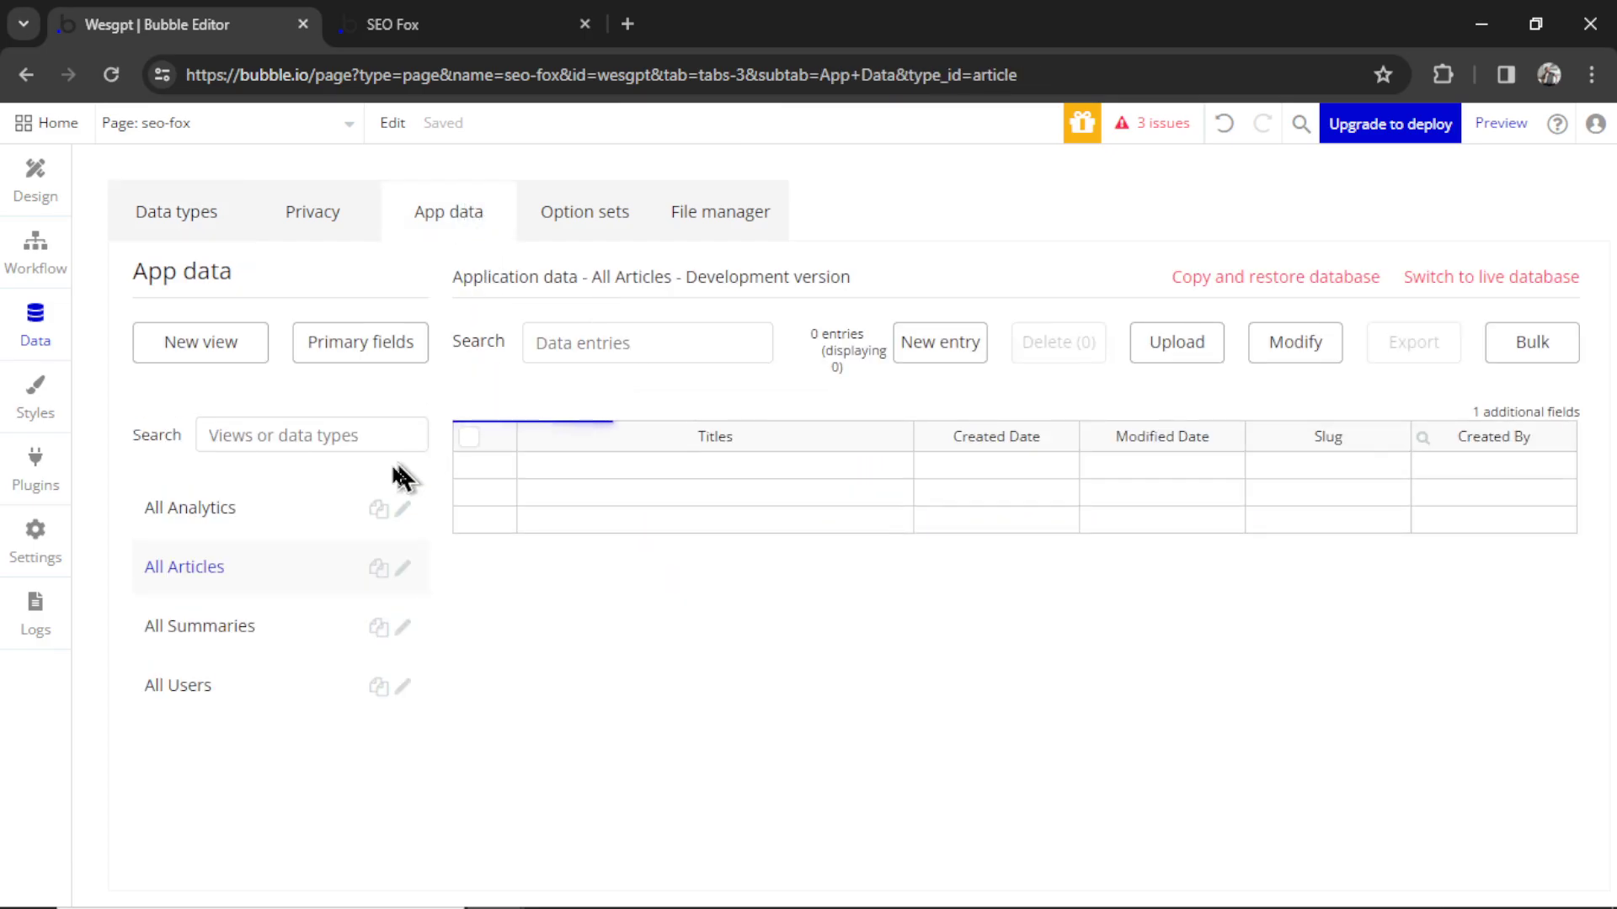
click(937, 344)
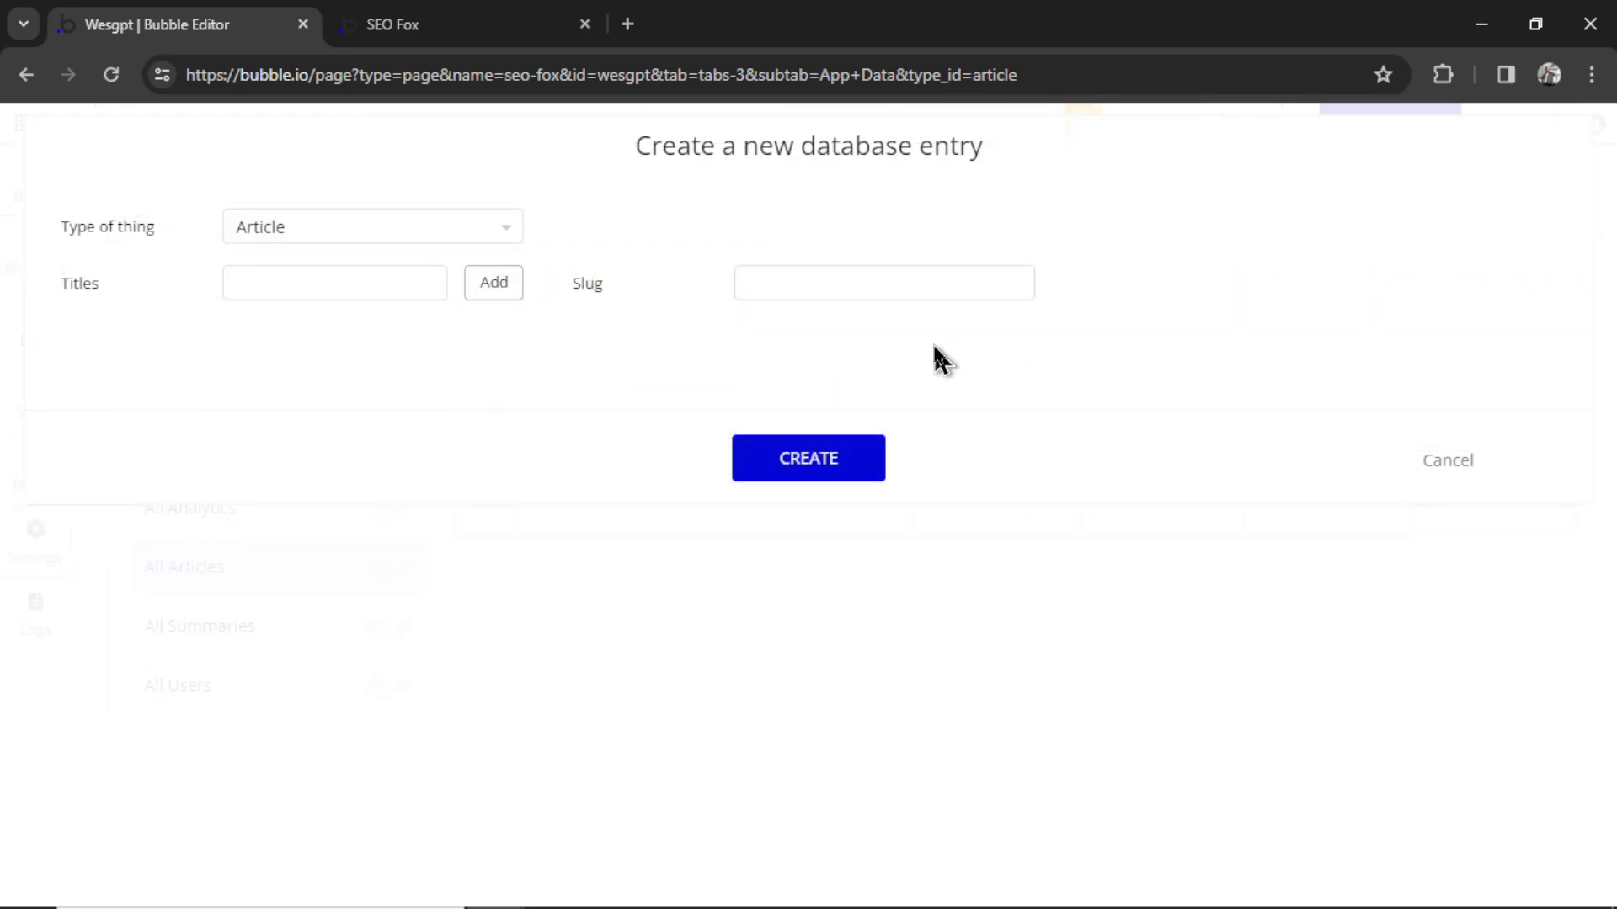
click(839, 470)
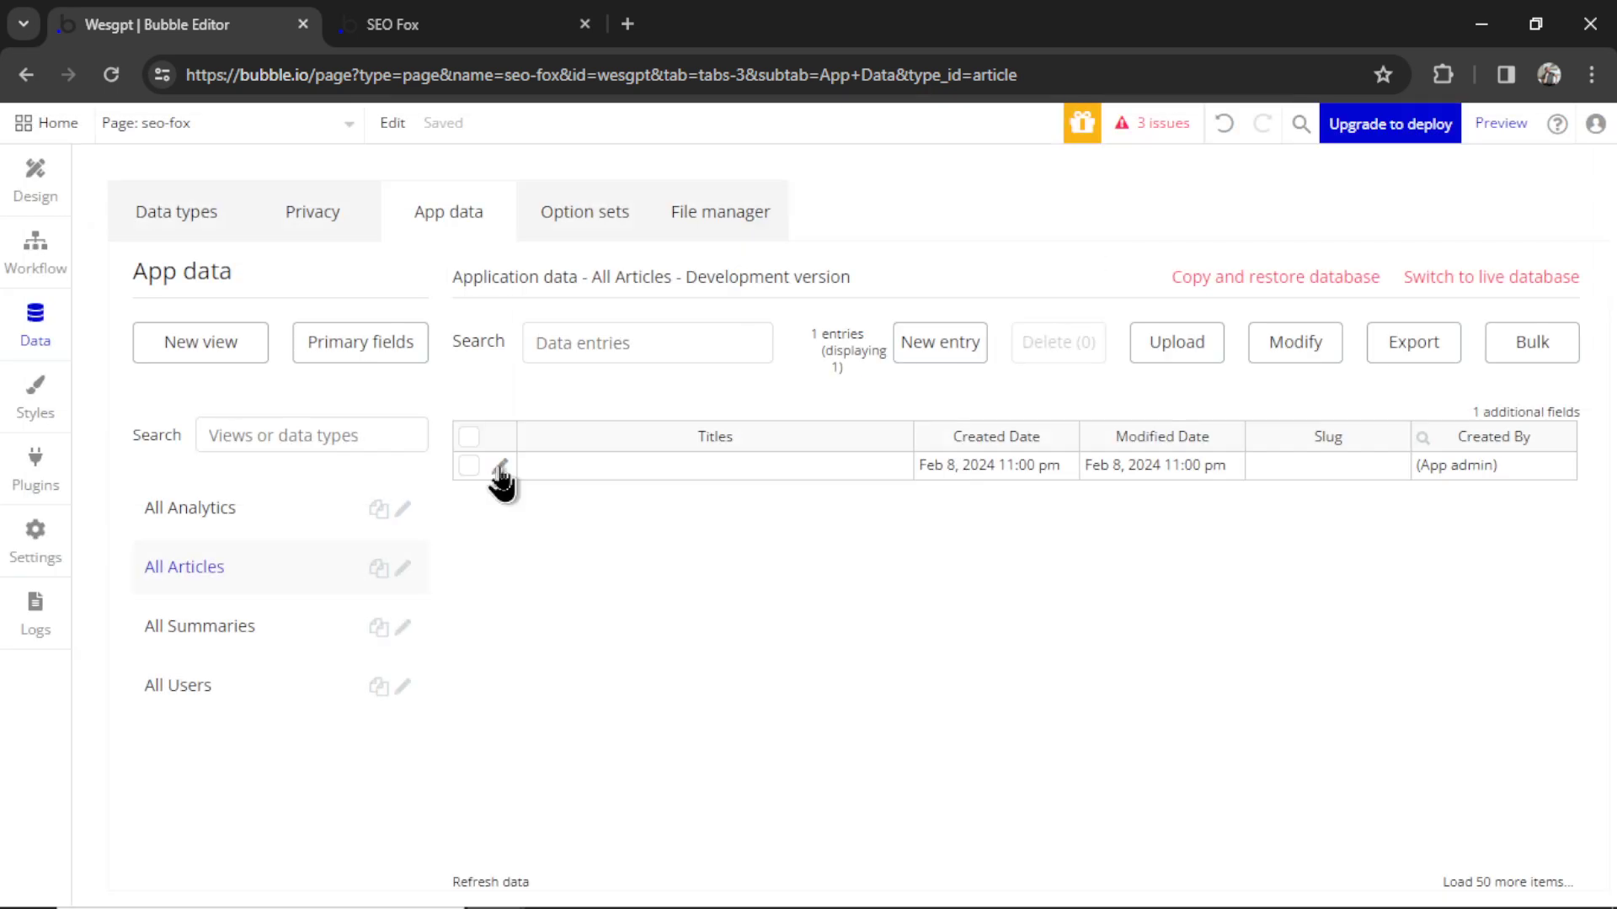
click(499, 468)
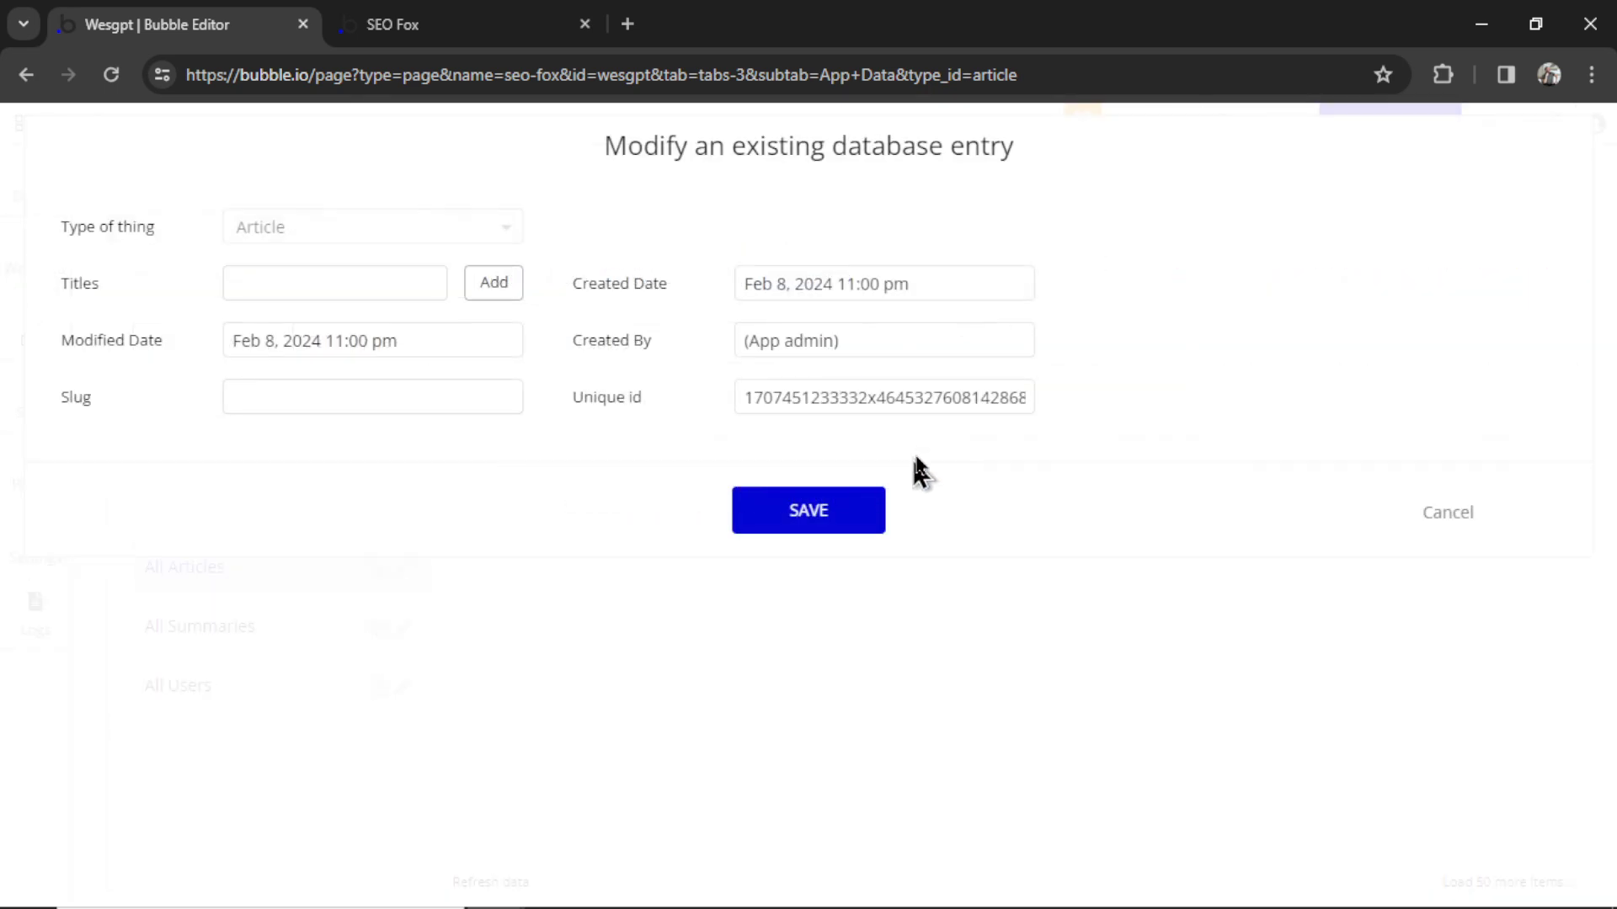
double_click(931, 396)
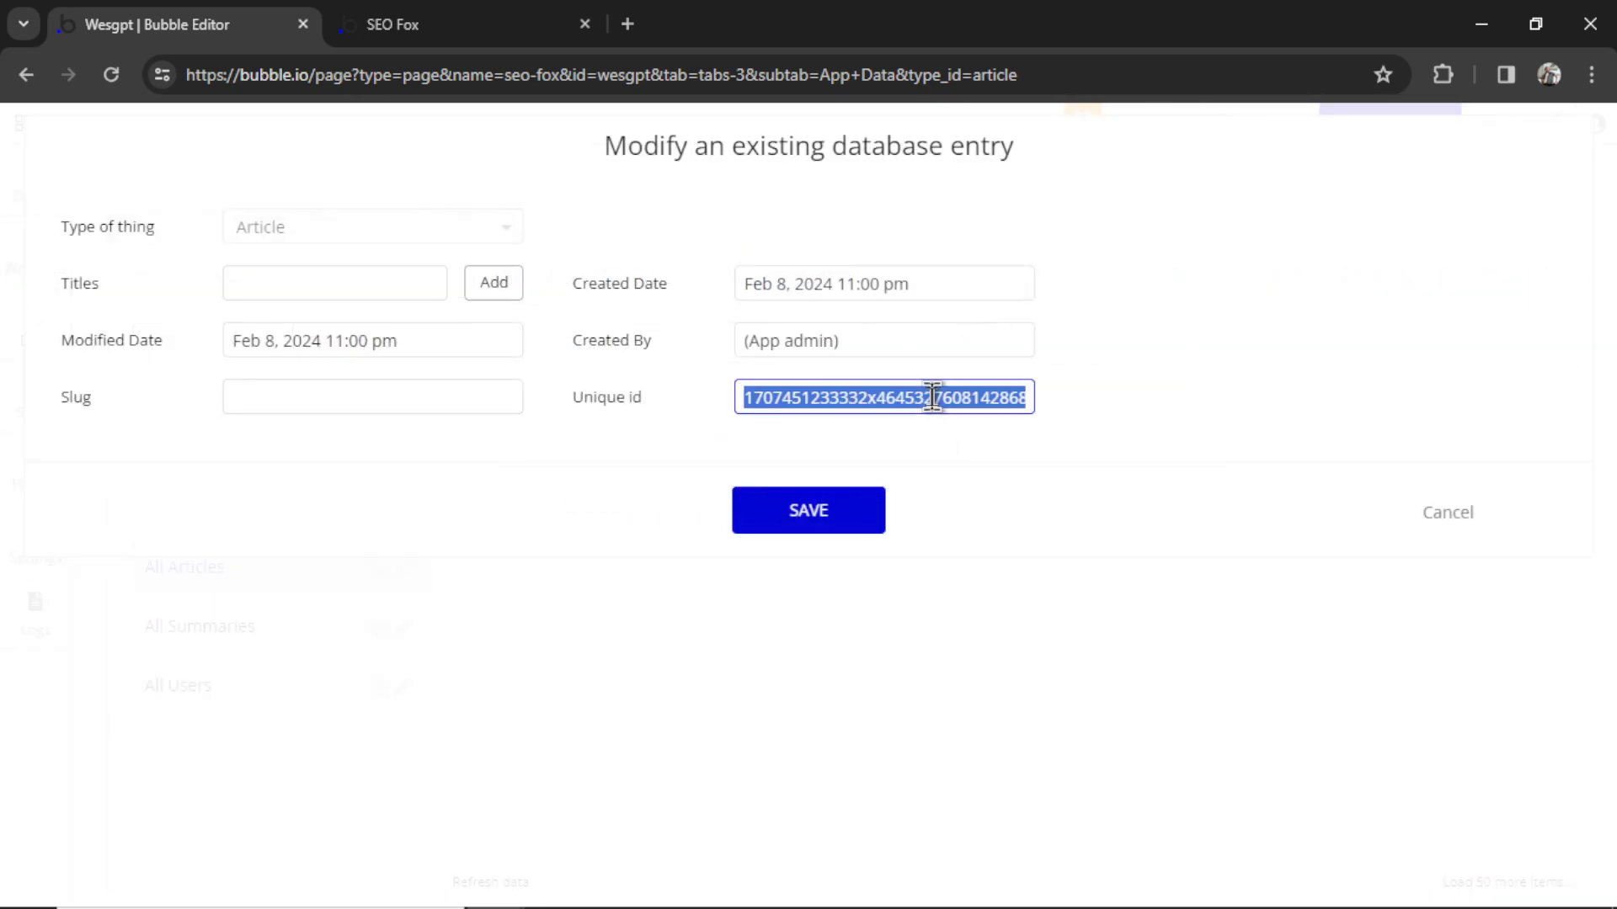
Load the SEO Fox preview page with the article's unique ID appended to its URL and generate titles for the keyword Email Marketing
key(ctrl+Tab)
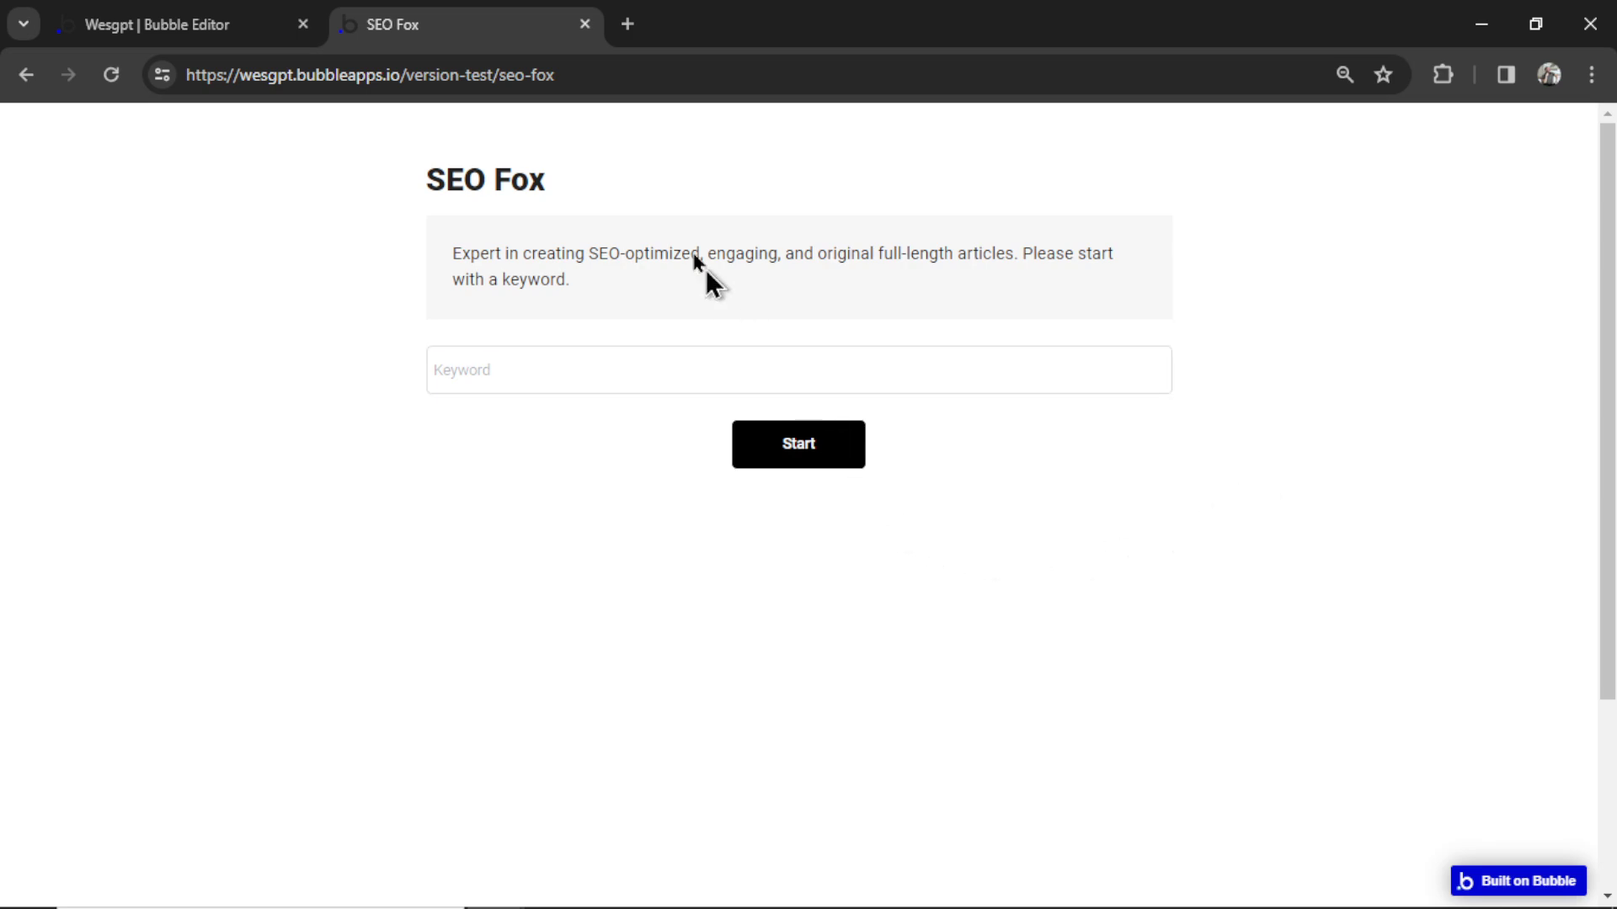
click(589, 75)
click(635, 74)
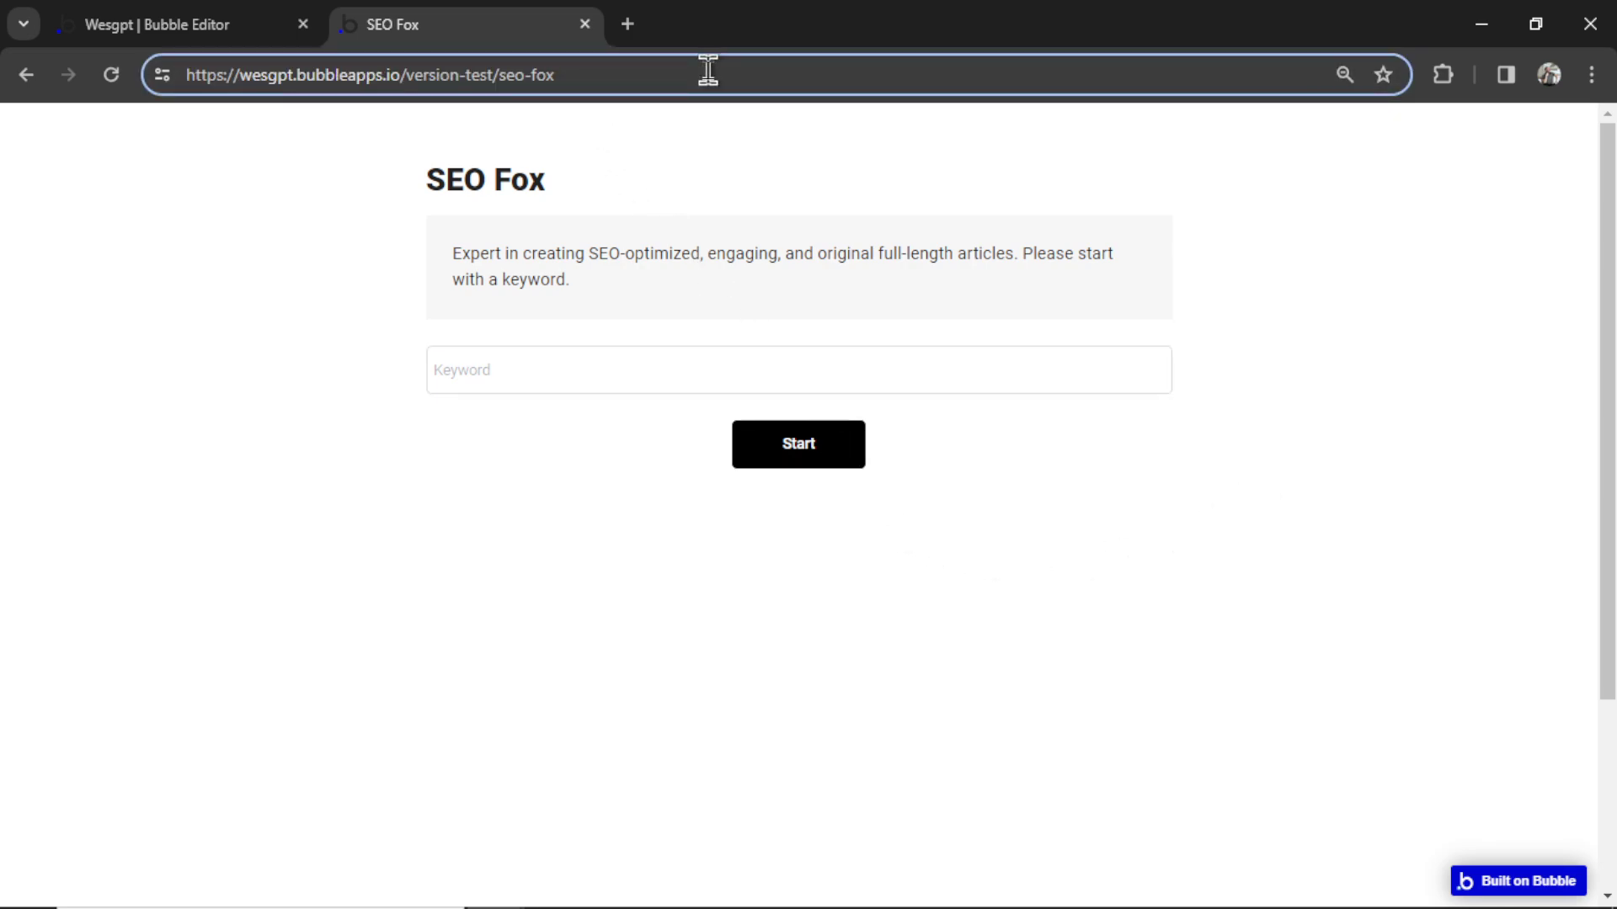
text(/)
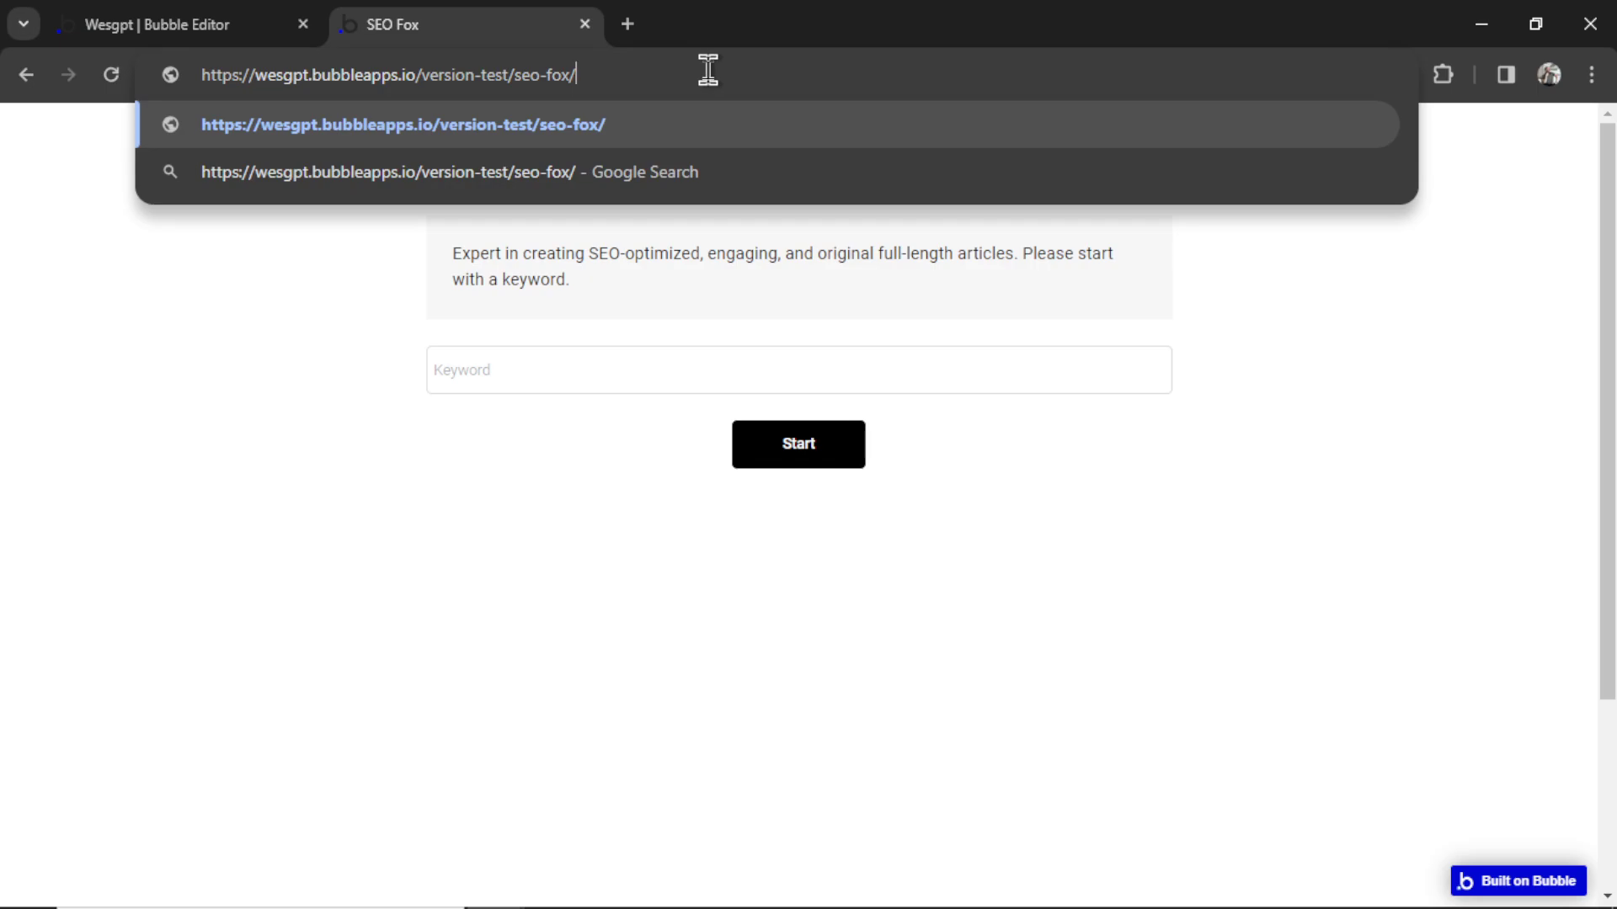
key(ctrl+v)
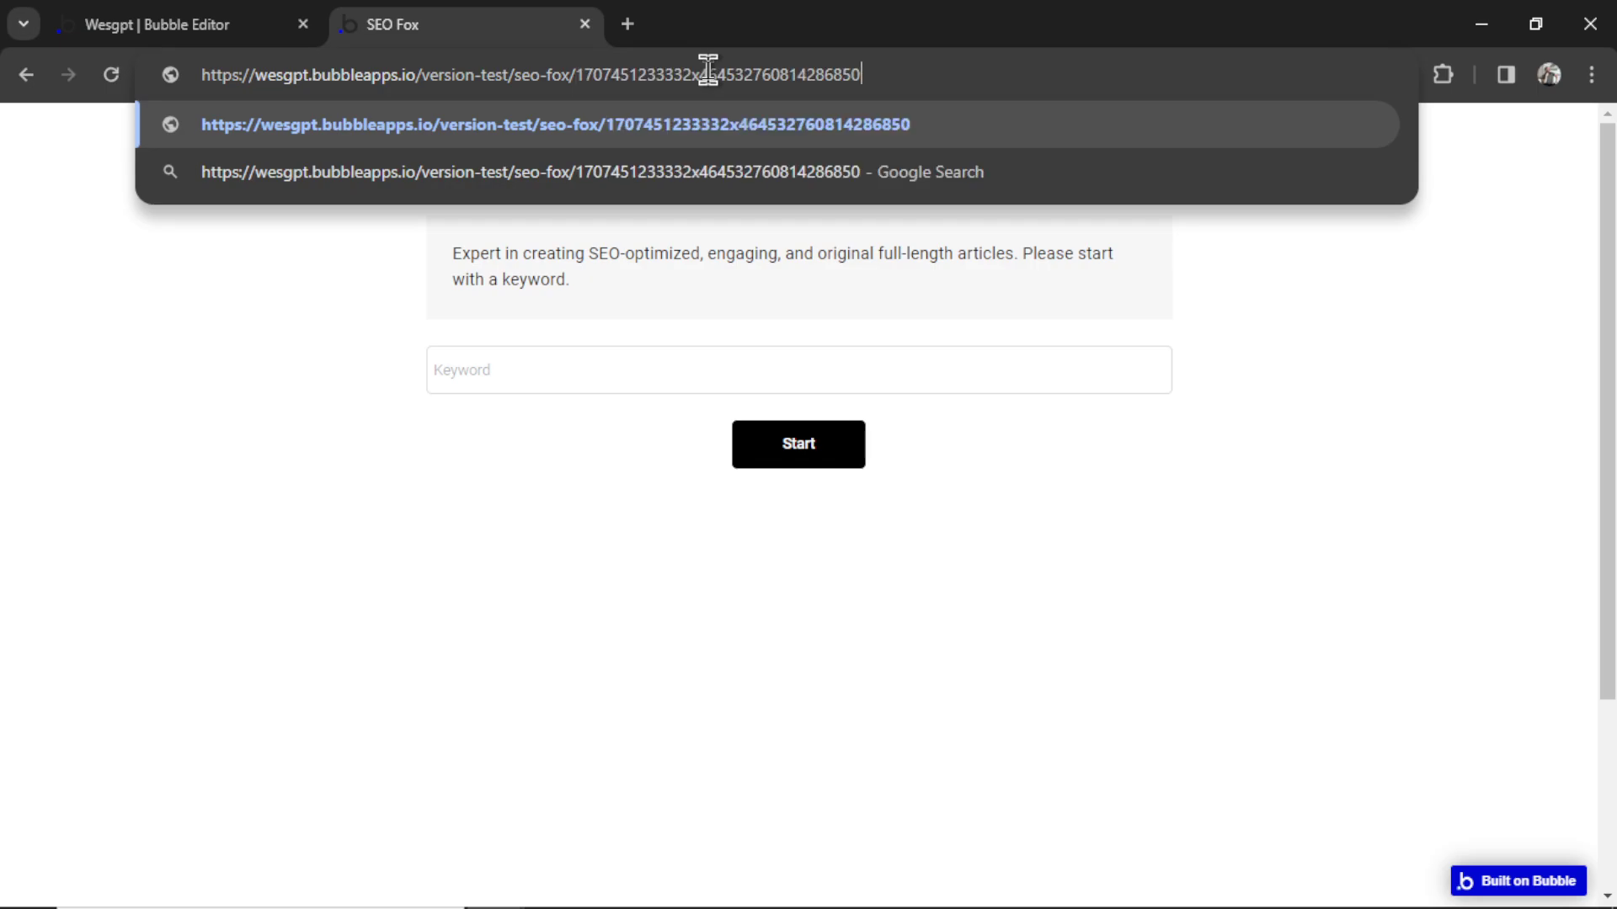
key(Return)
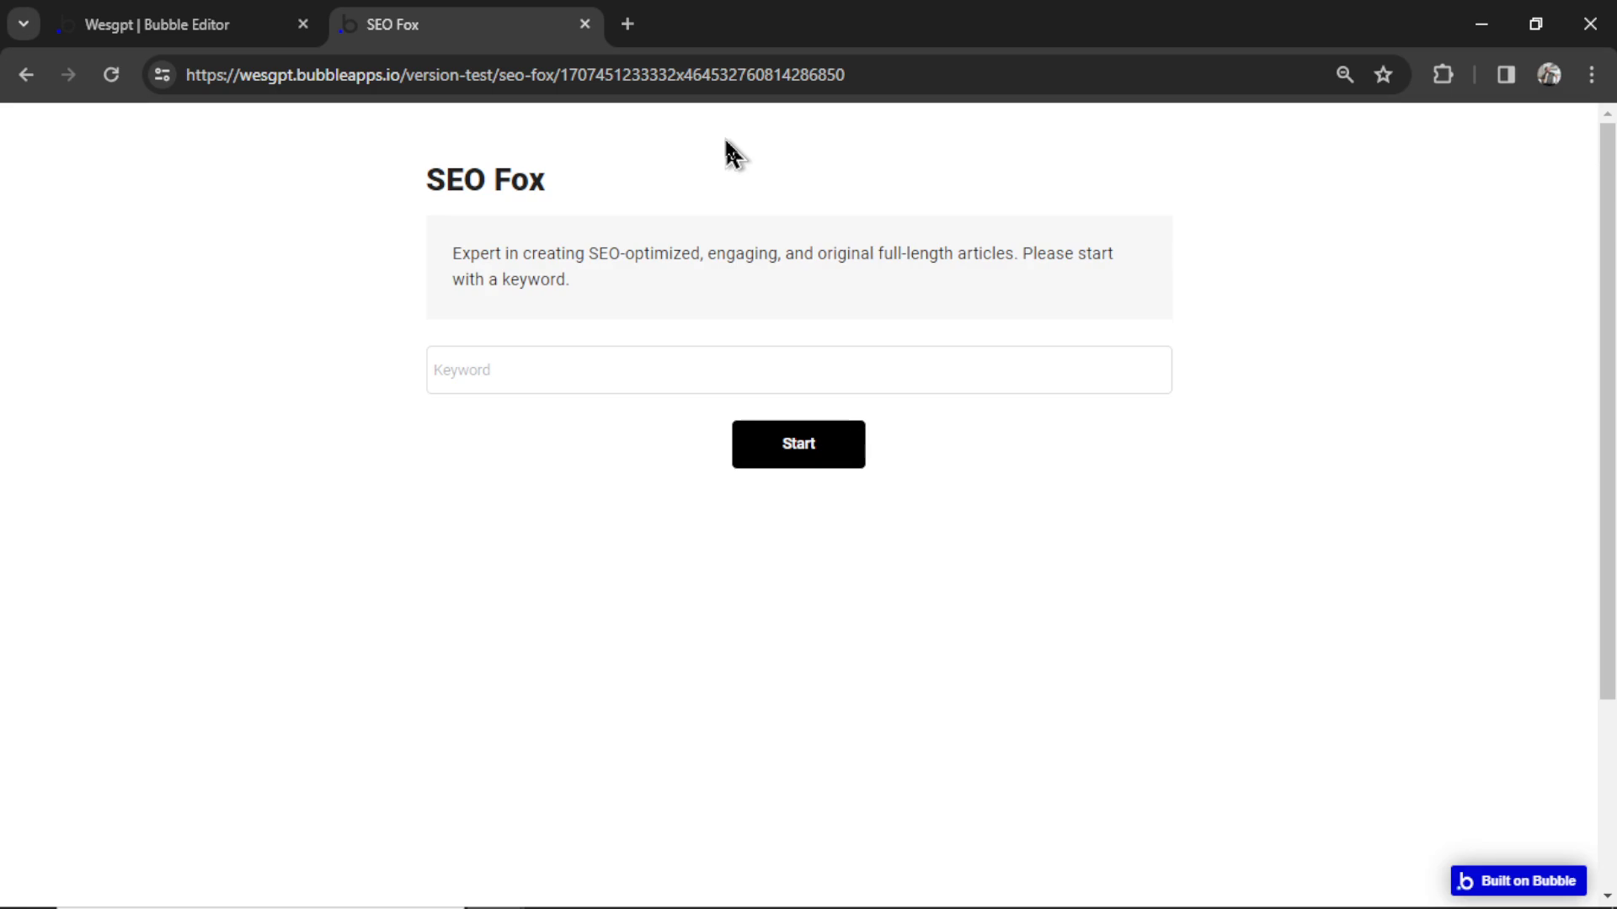
click(731, 370)
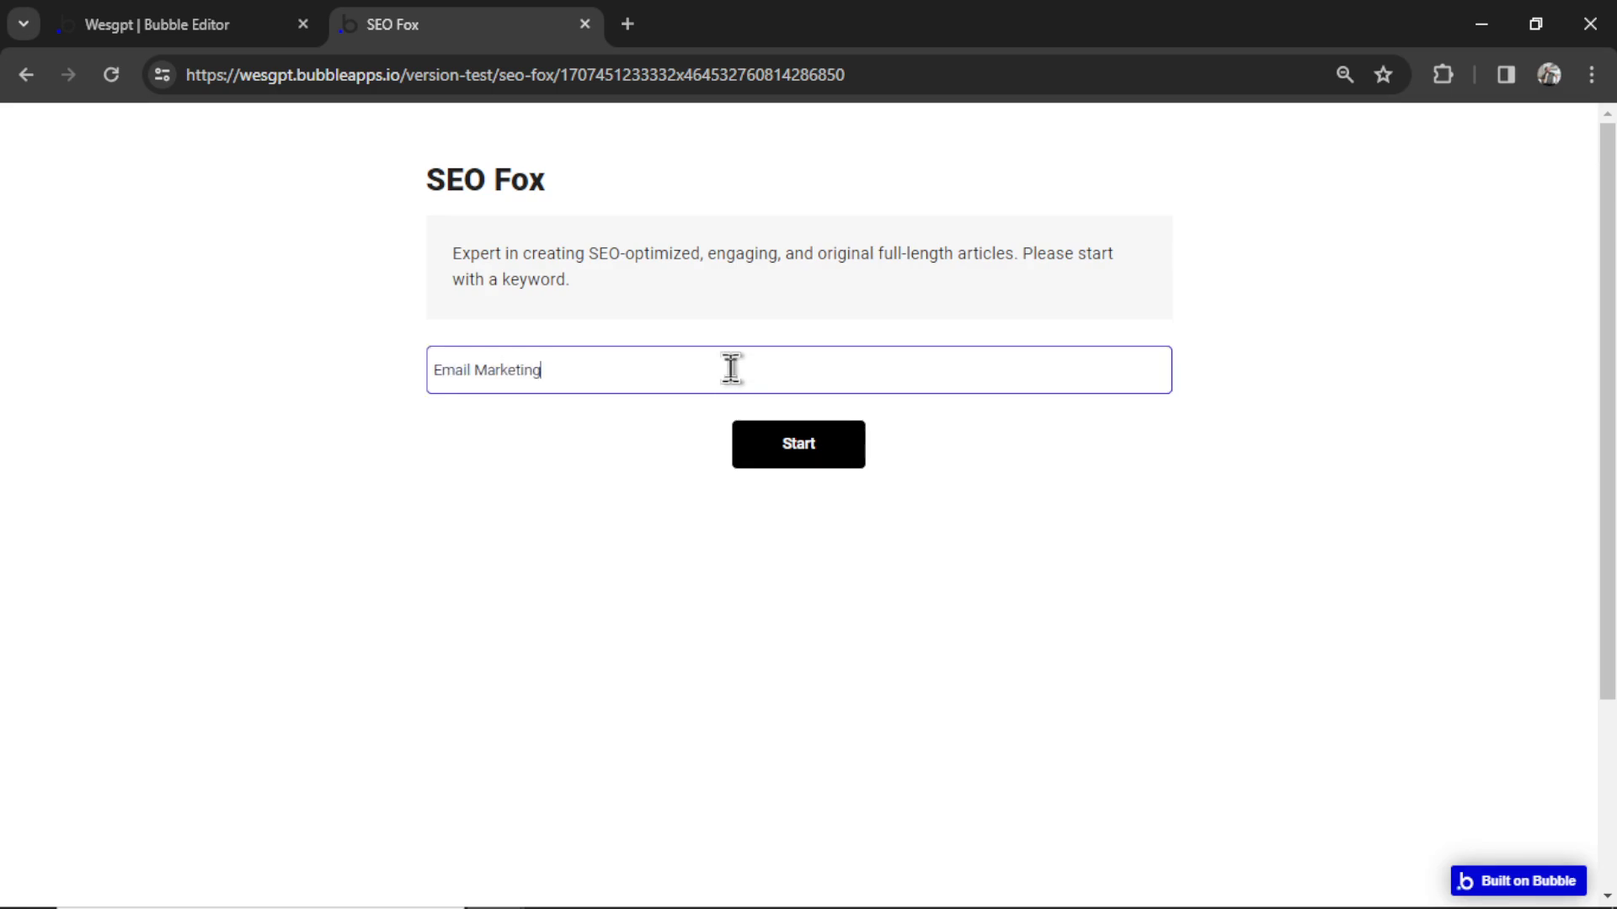
click(825, 444)
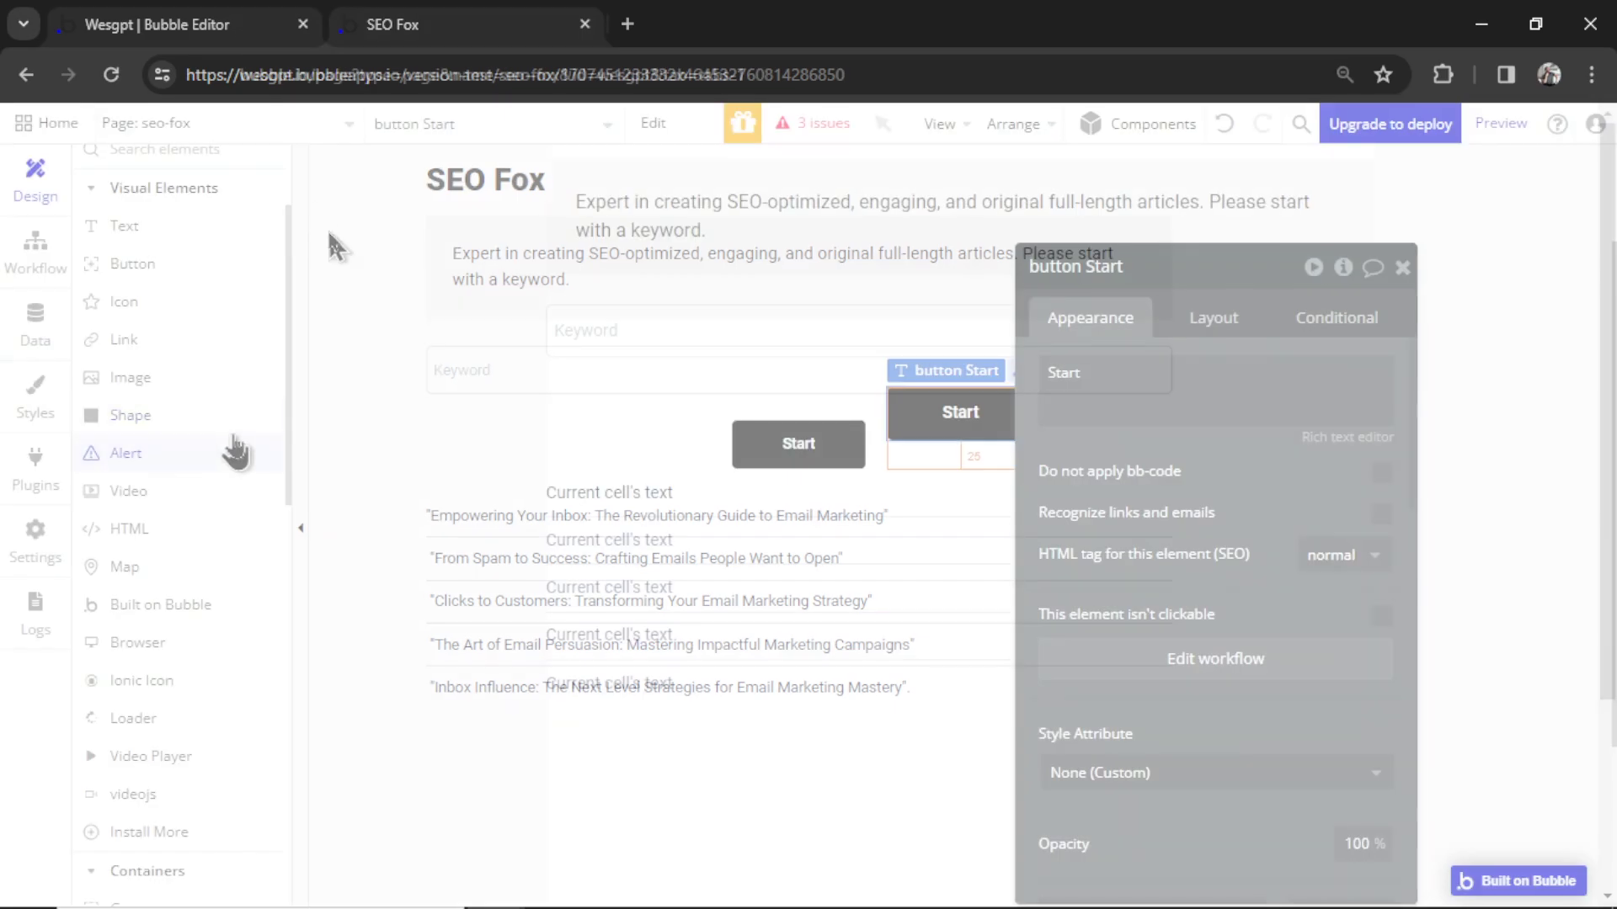
Extend the Titles list expression with :each item:find & replace, finding the double quotation mark and replacing it with nothing
click(34, 253)
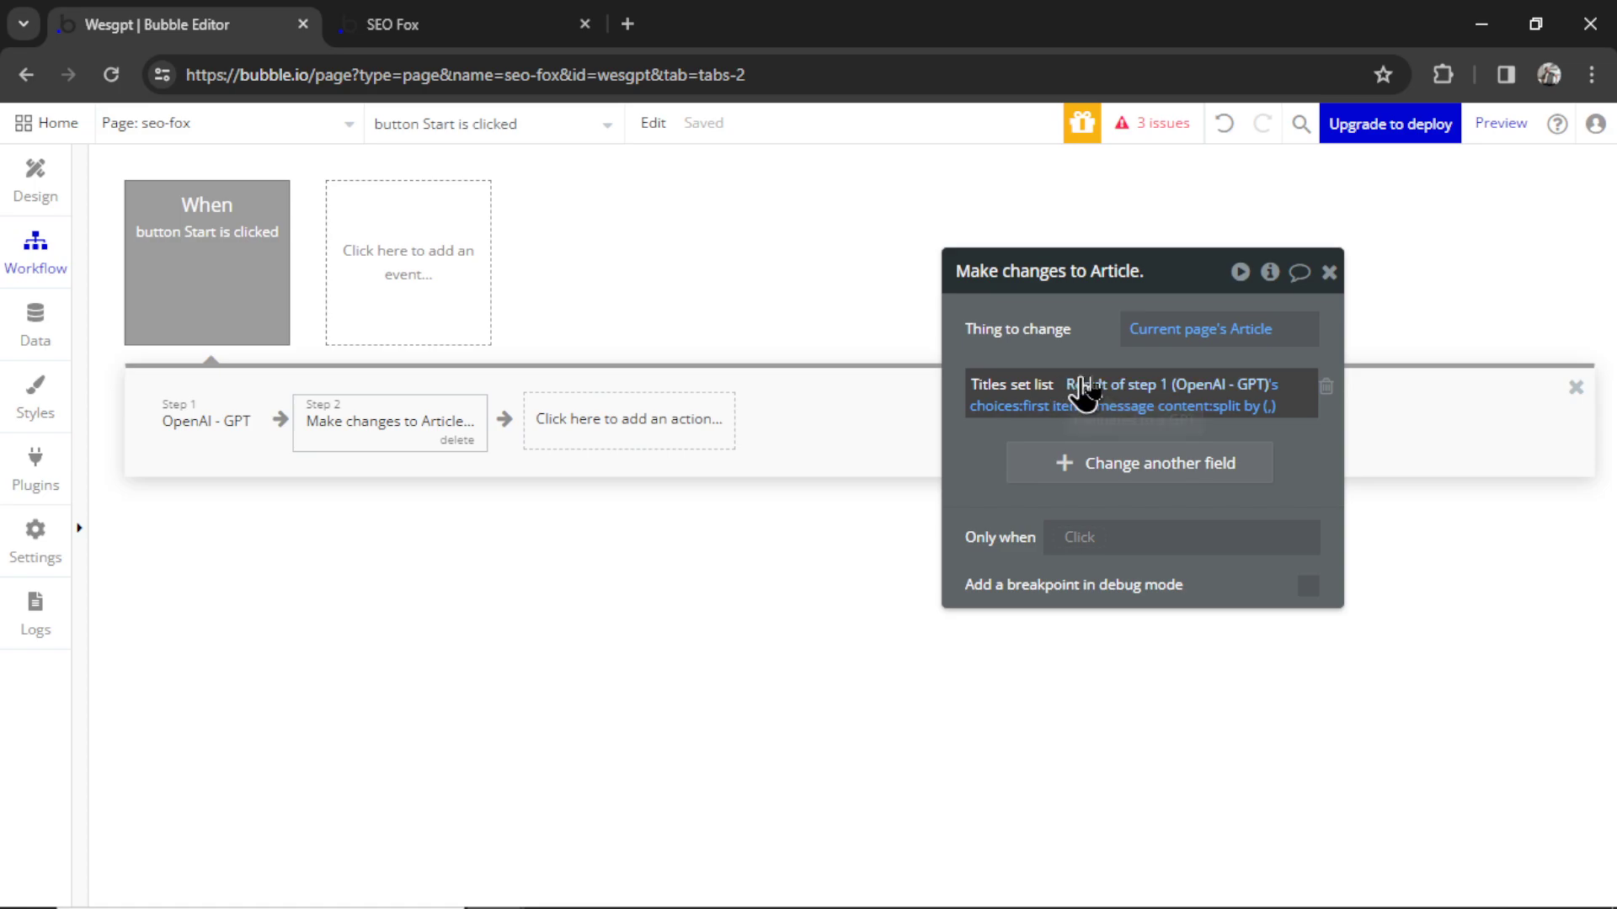
click(1267, 408)
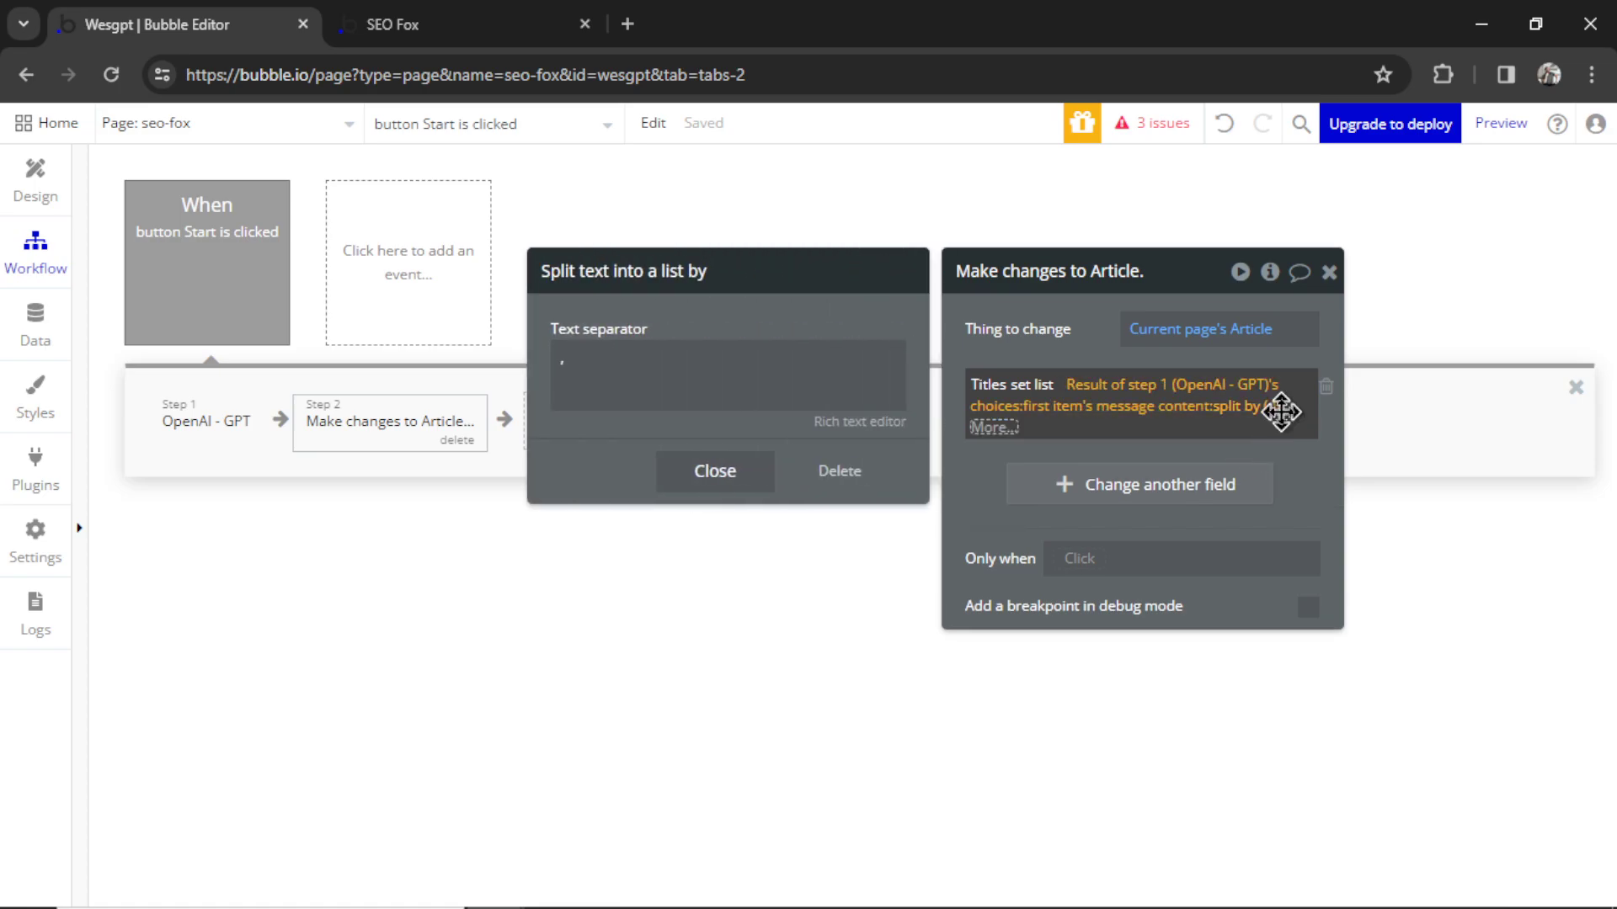
click(993, 428)
scroll(1145, 602, down, 5)
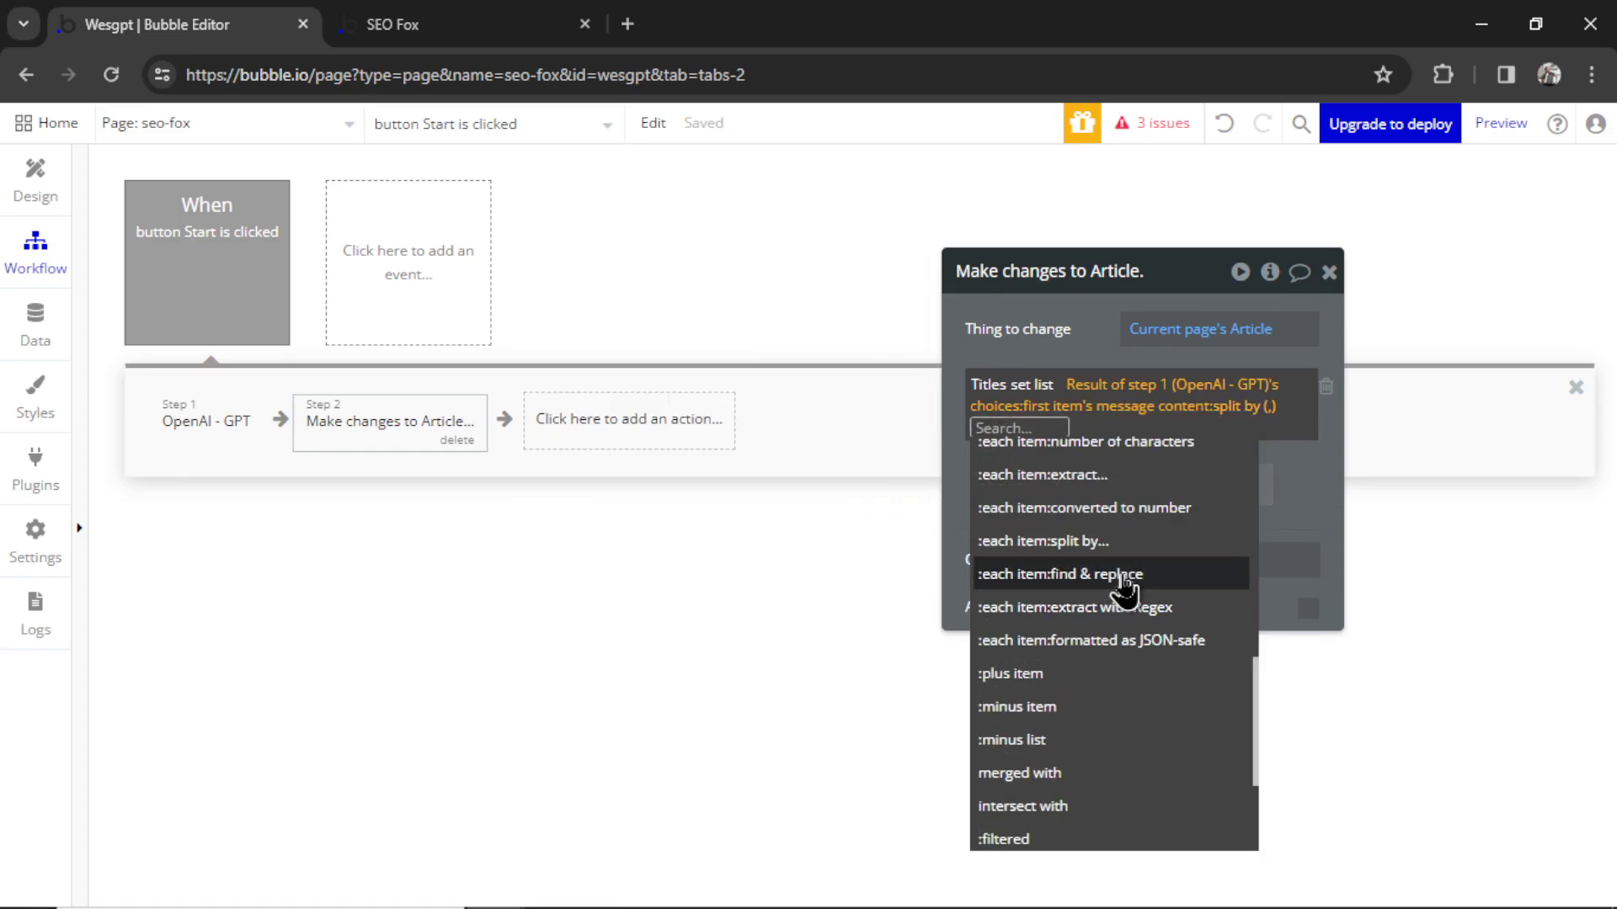
click(1118, 581)
click(721, 434)
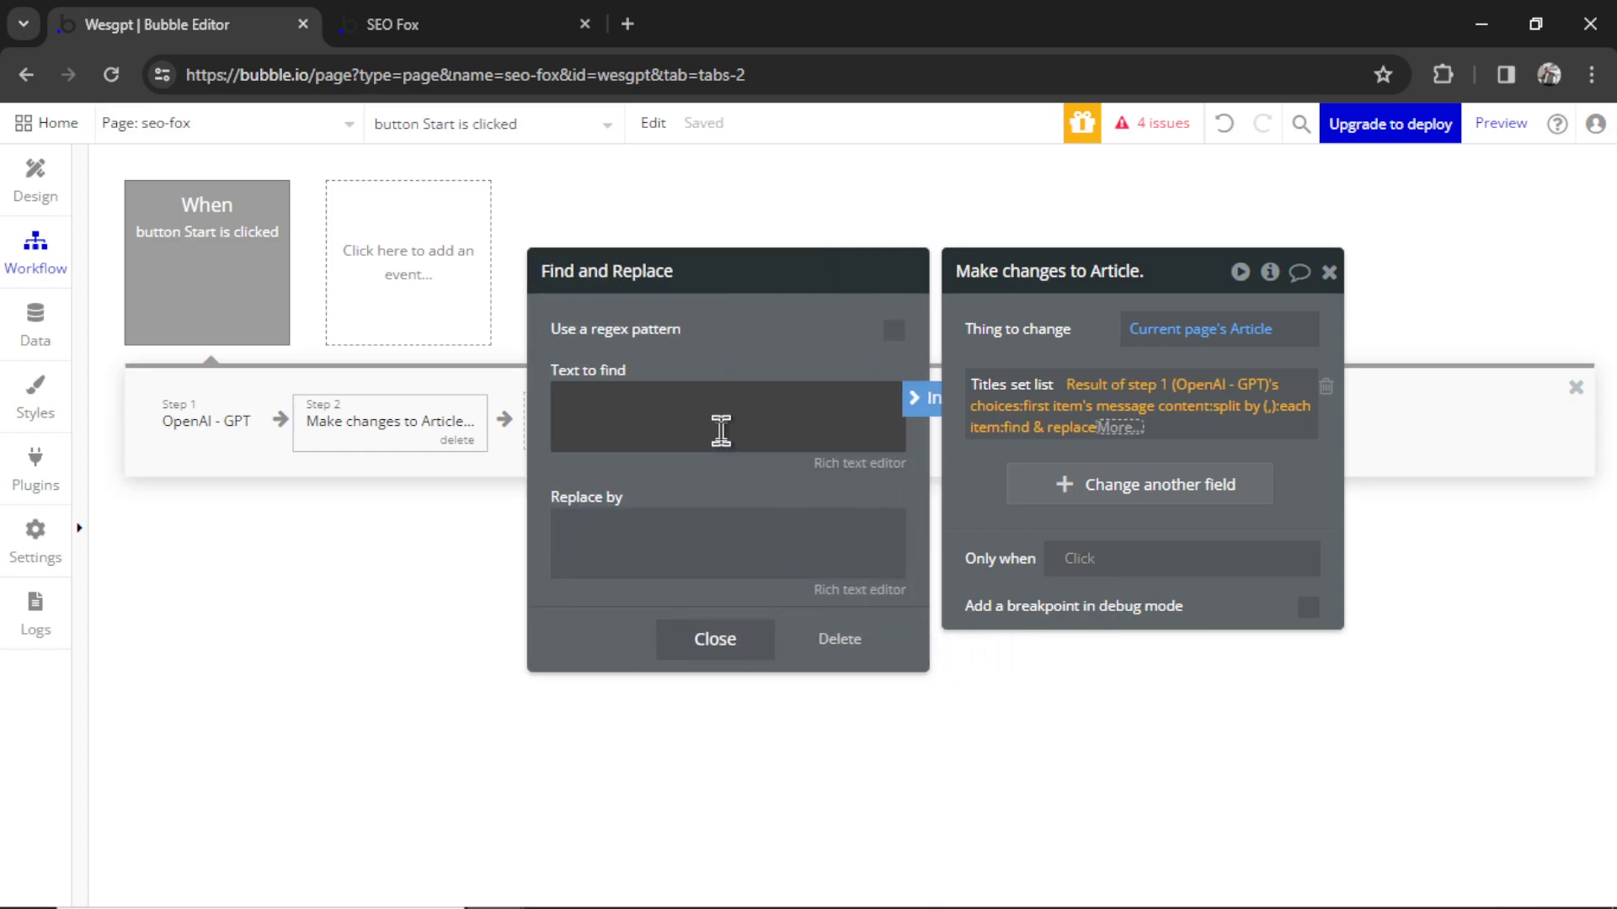
click(715, 480)
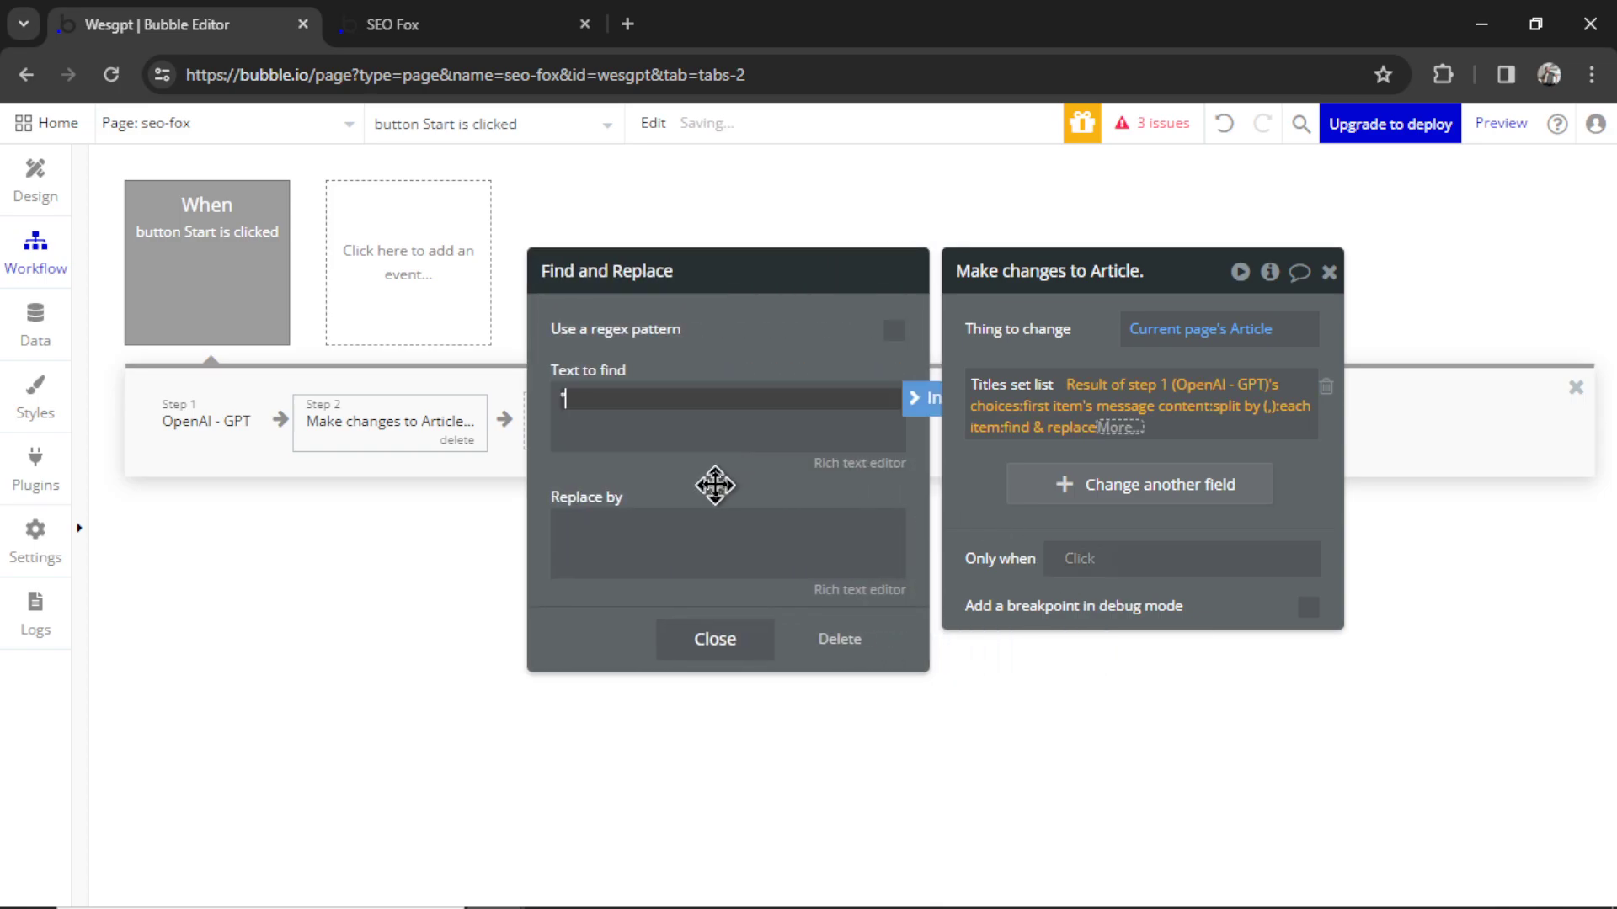
click(715, 639)
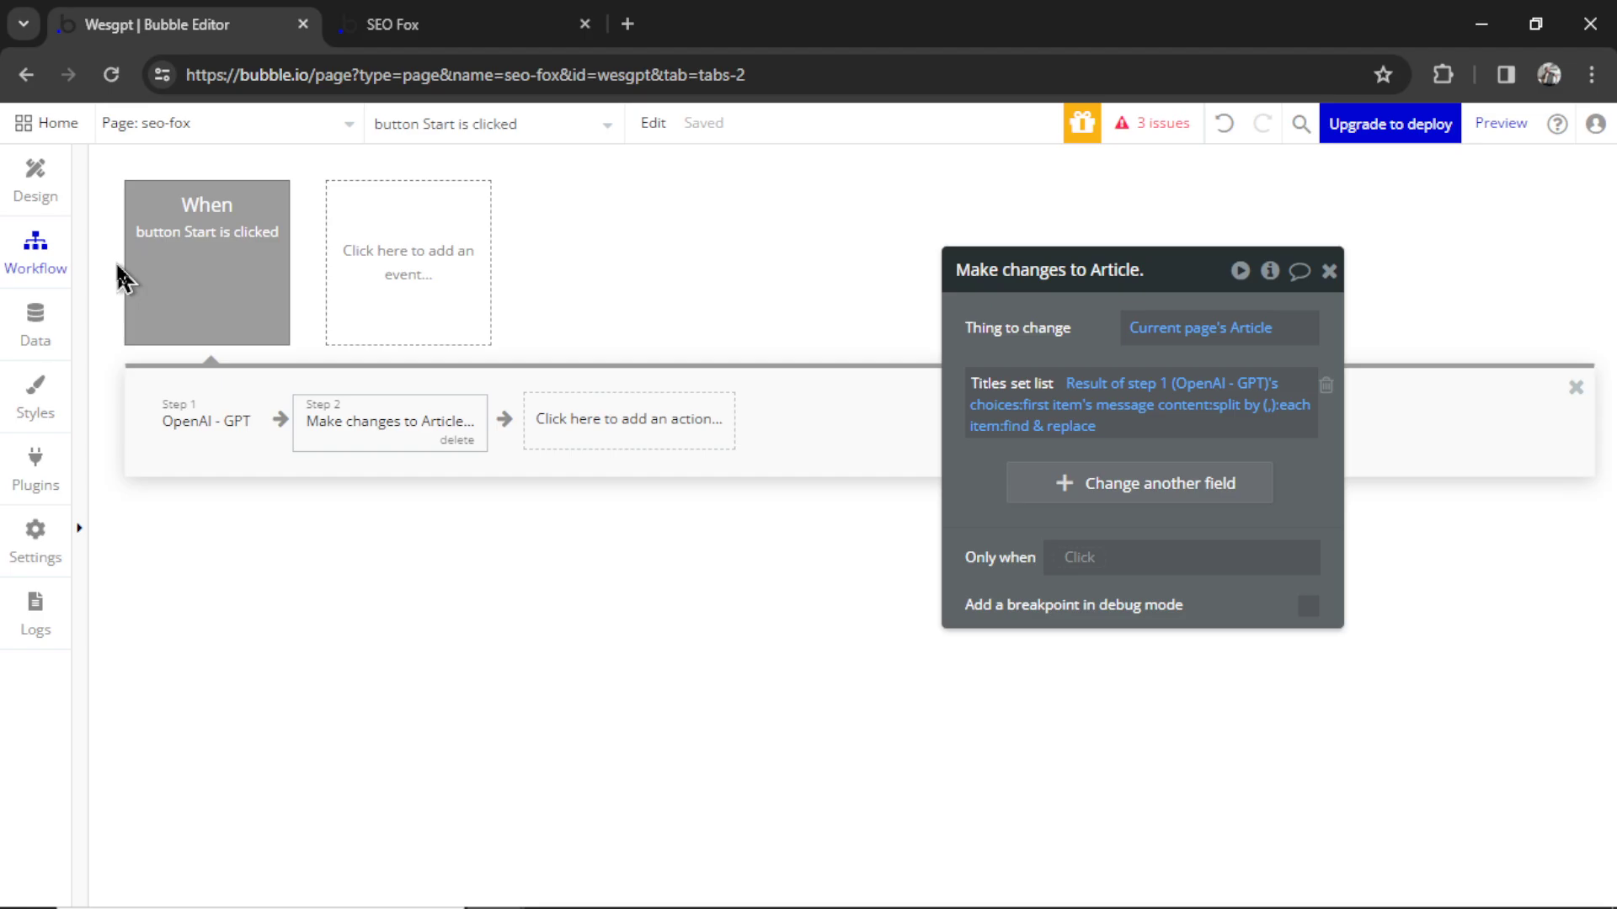
Create a workflow for the repeating group's Current cell's text element and add the OpenAI - GPT plugin action as step 1
click(47, 194)
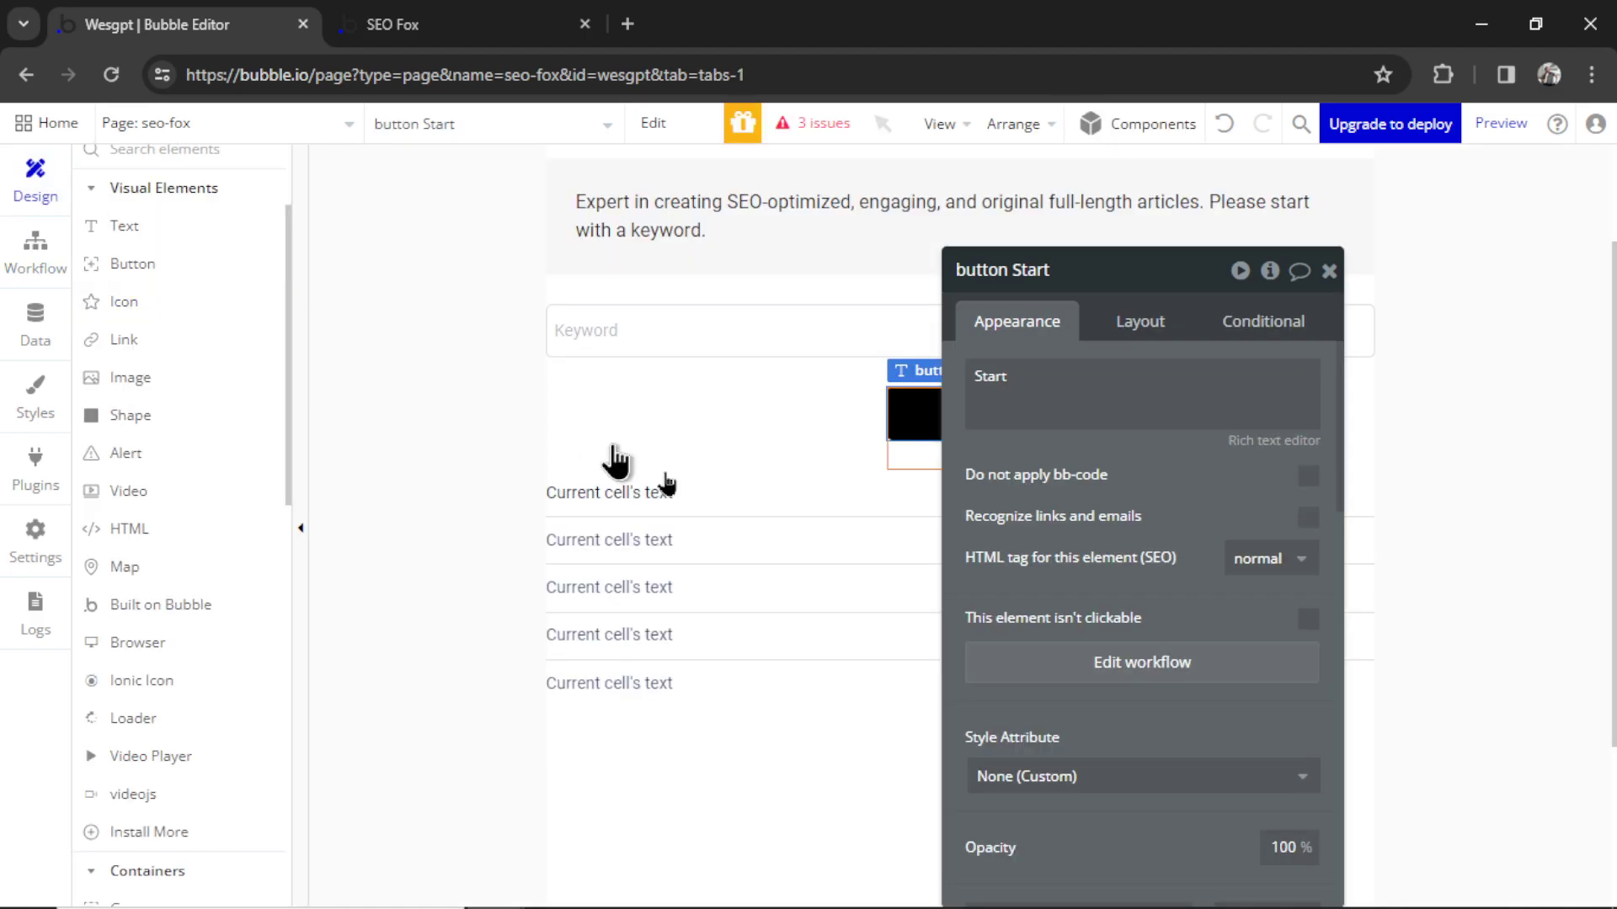
click(680, 495)
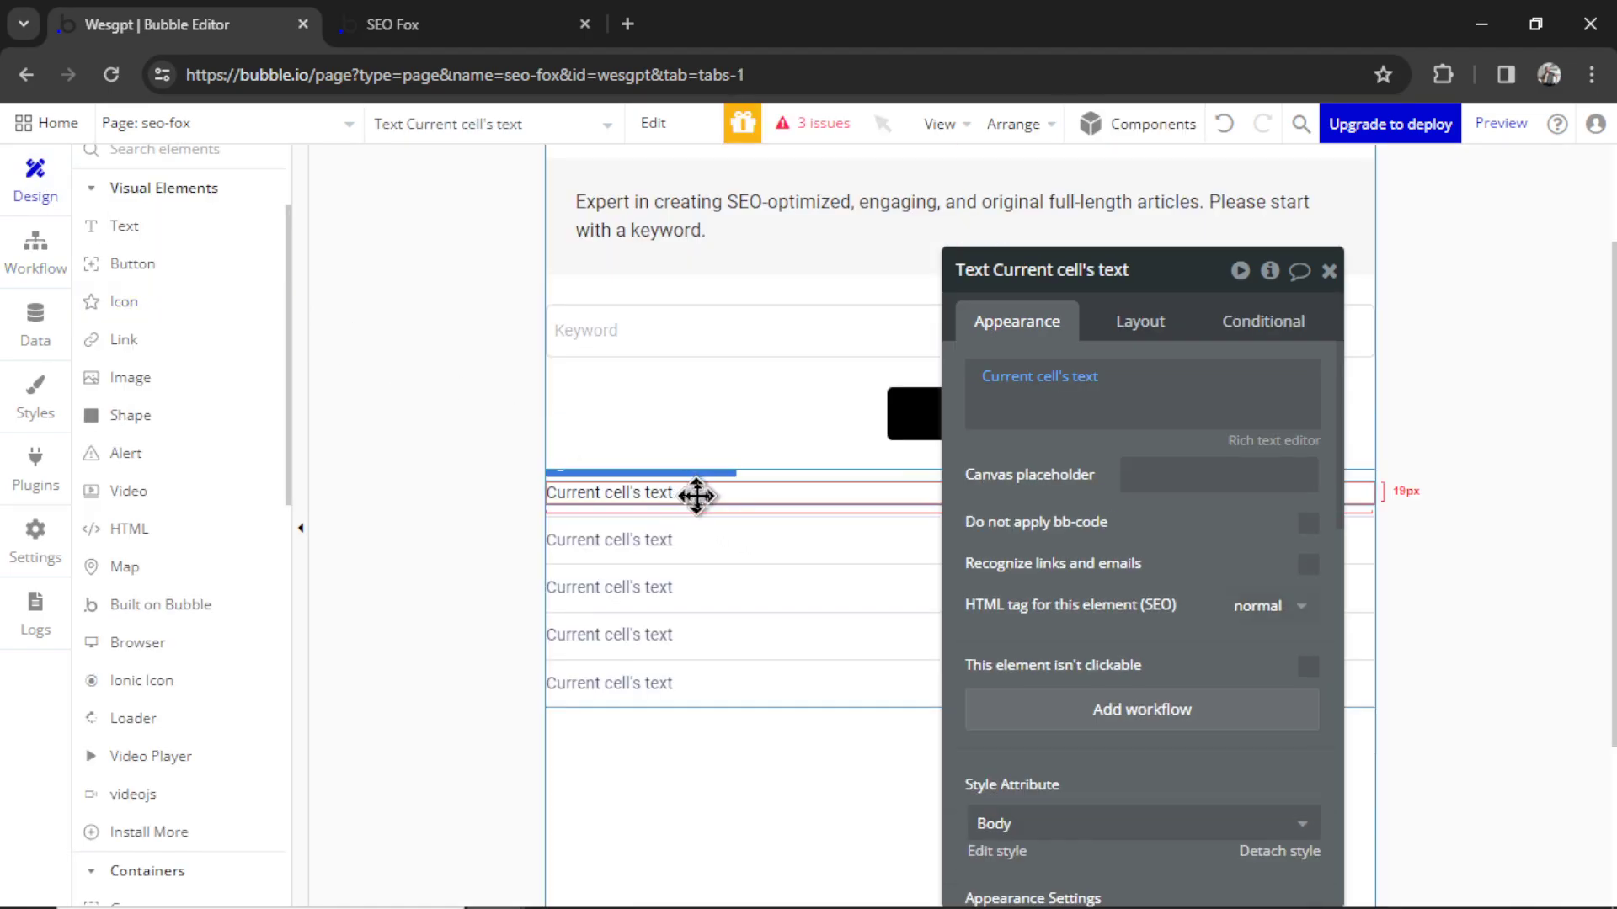
click(1147, 712)
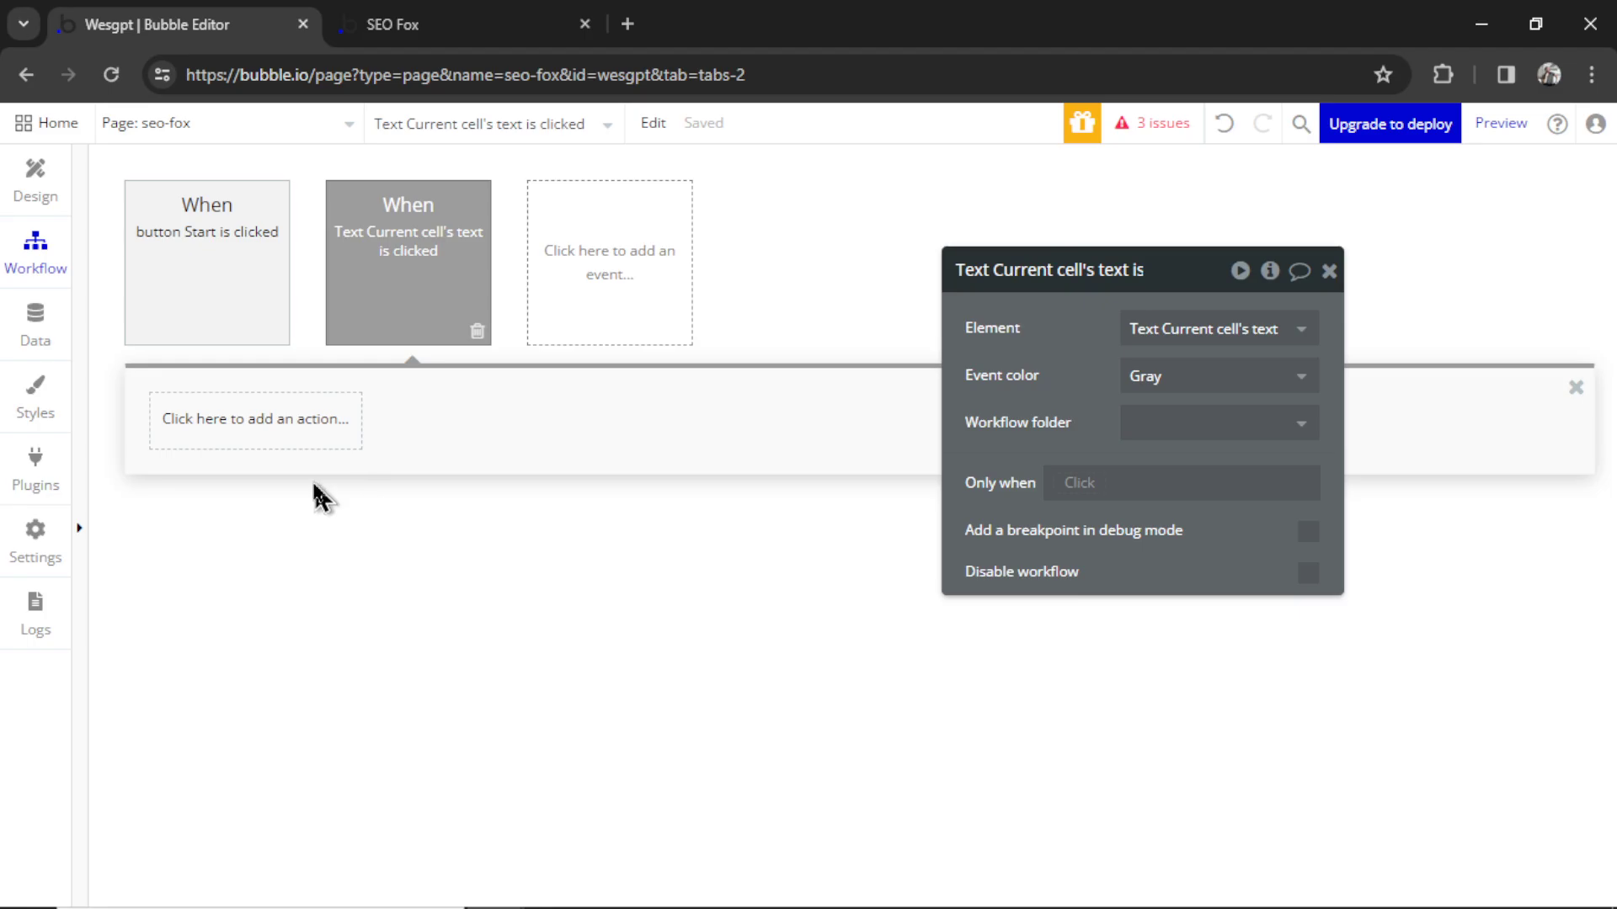
click(248, 429)
mouse_move(282, 778)
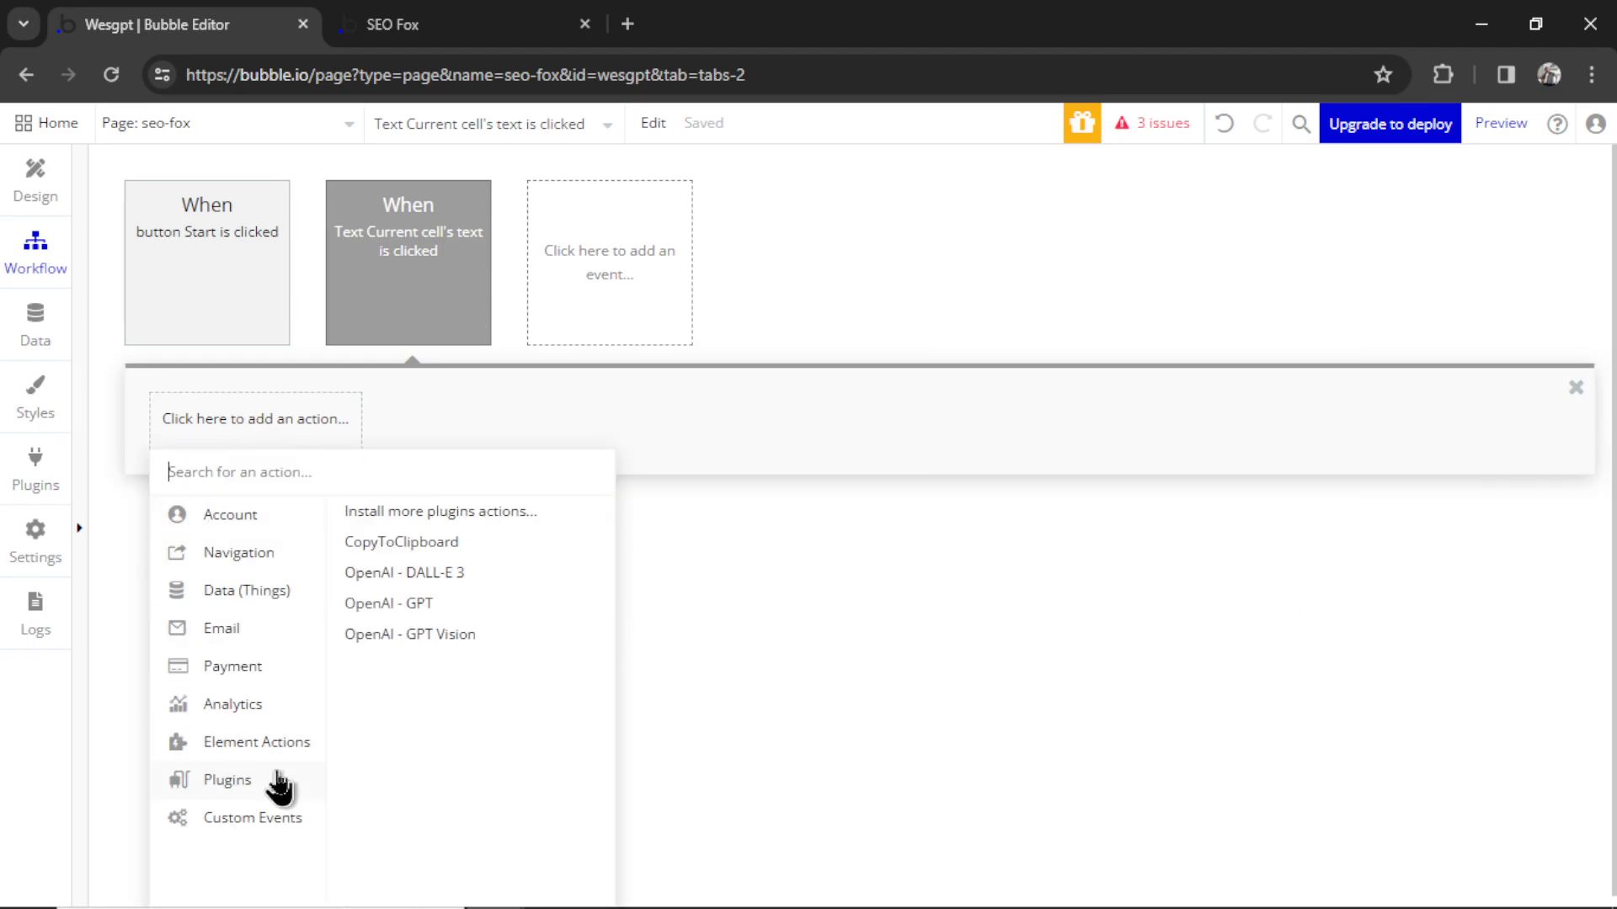
click(432, 604)
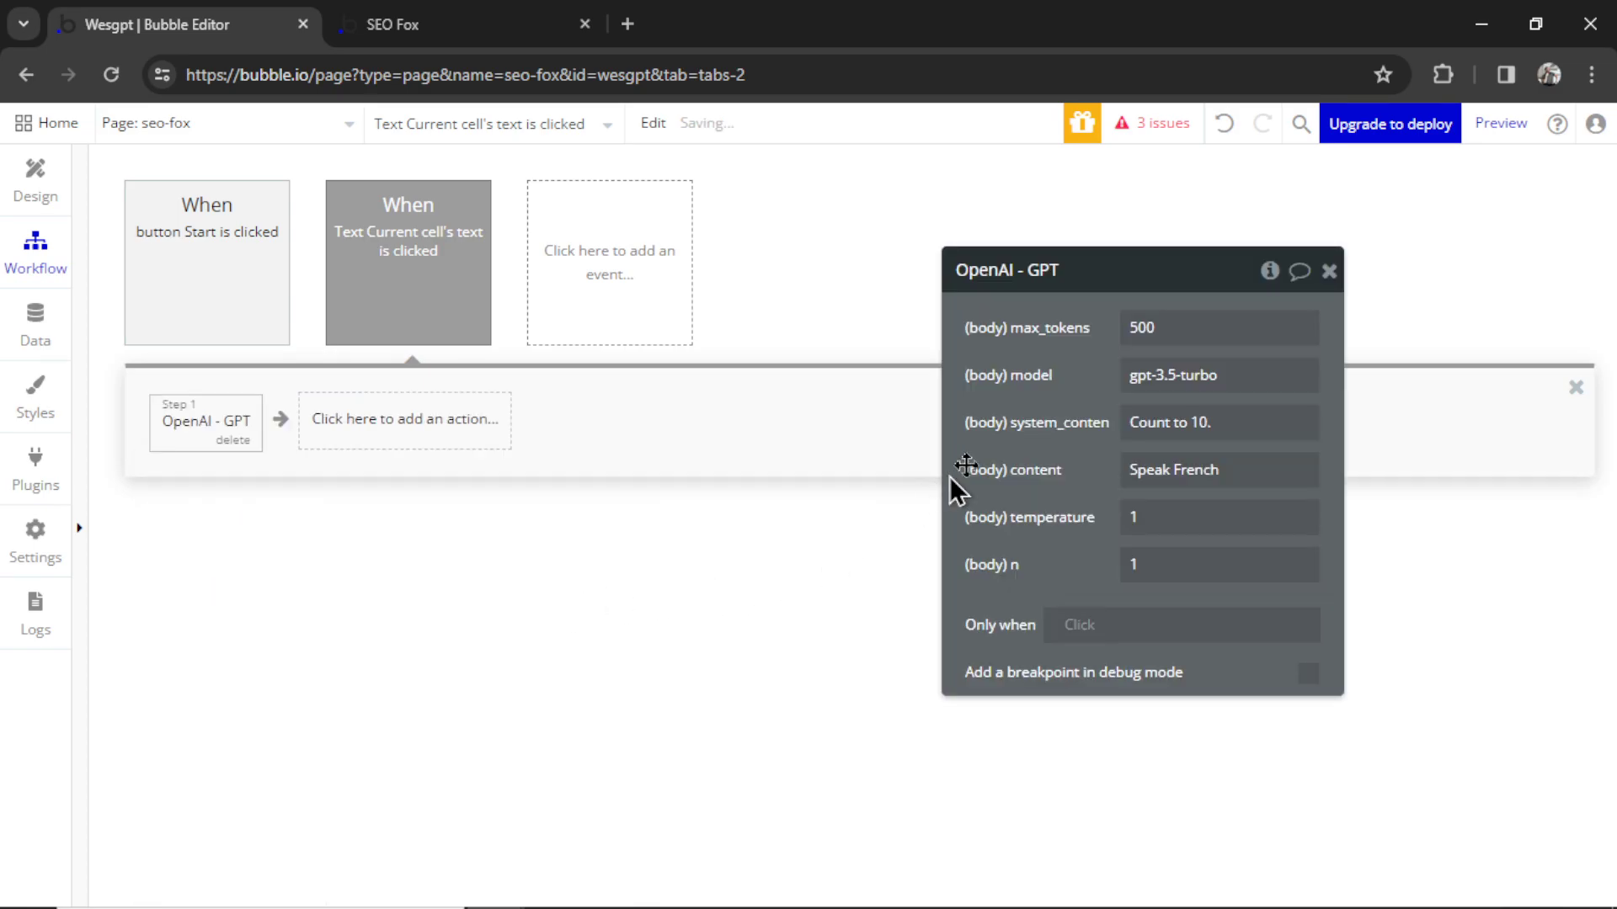
Set the OpenAI - GPT action's max_tokens to 1000 and its system content to a prompt drafting a 5-point outline from the title, each point a potential subheading
click(1263, 329)
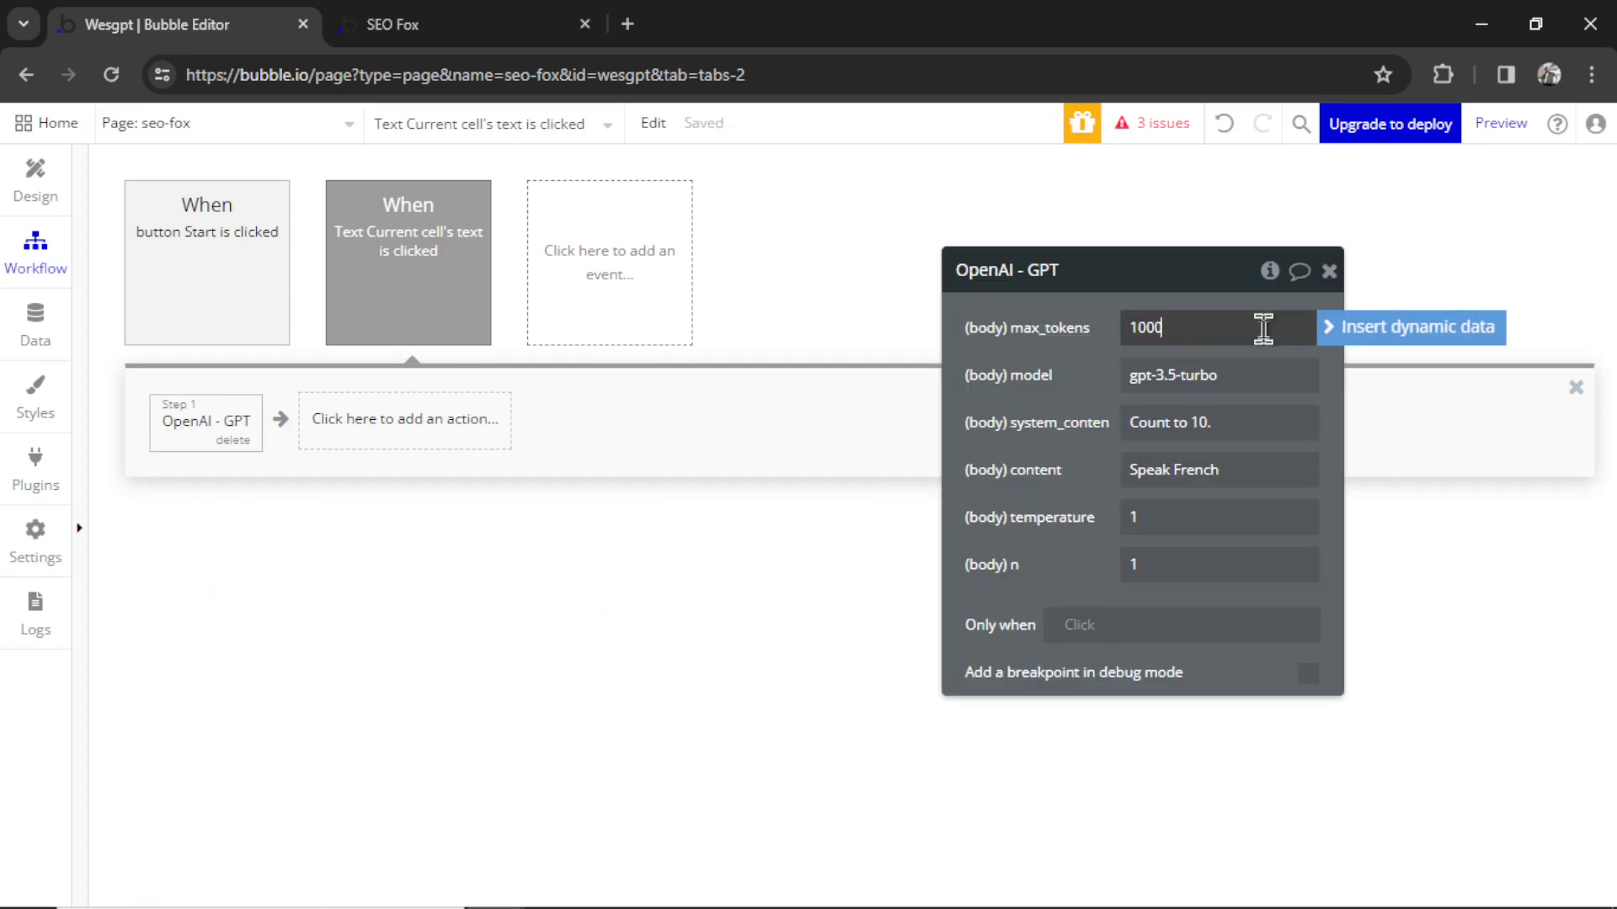
text(1000)
click(1083, 375)
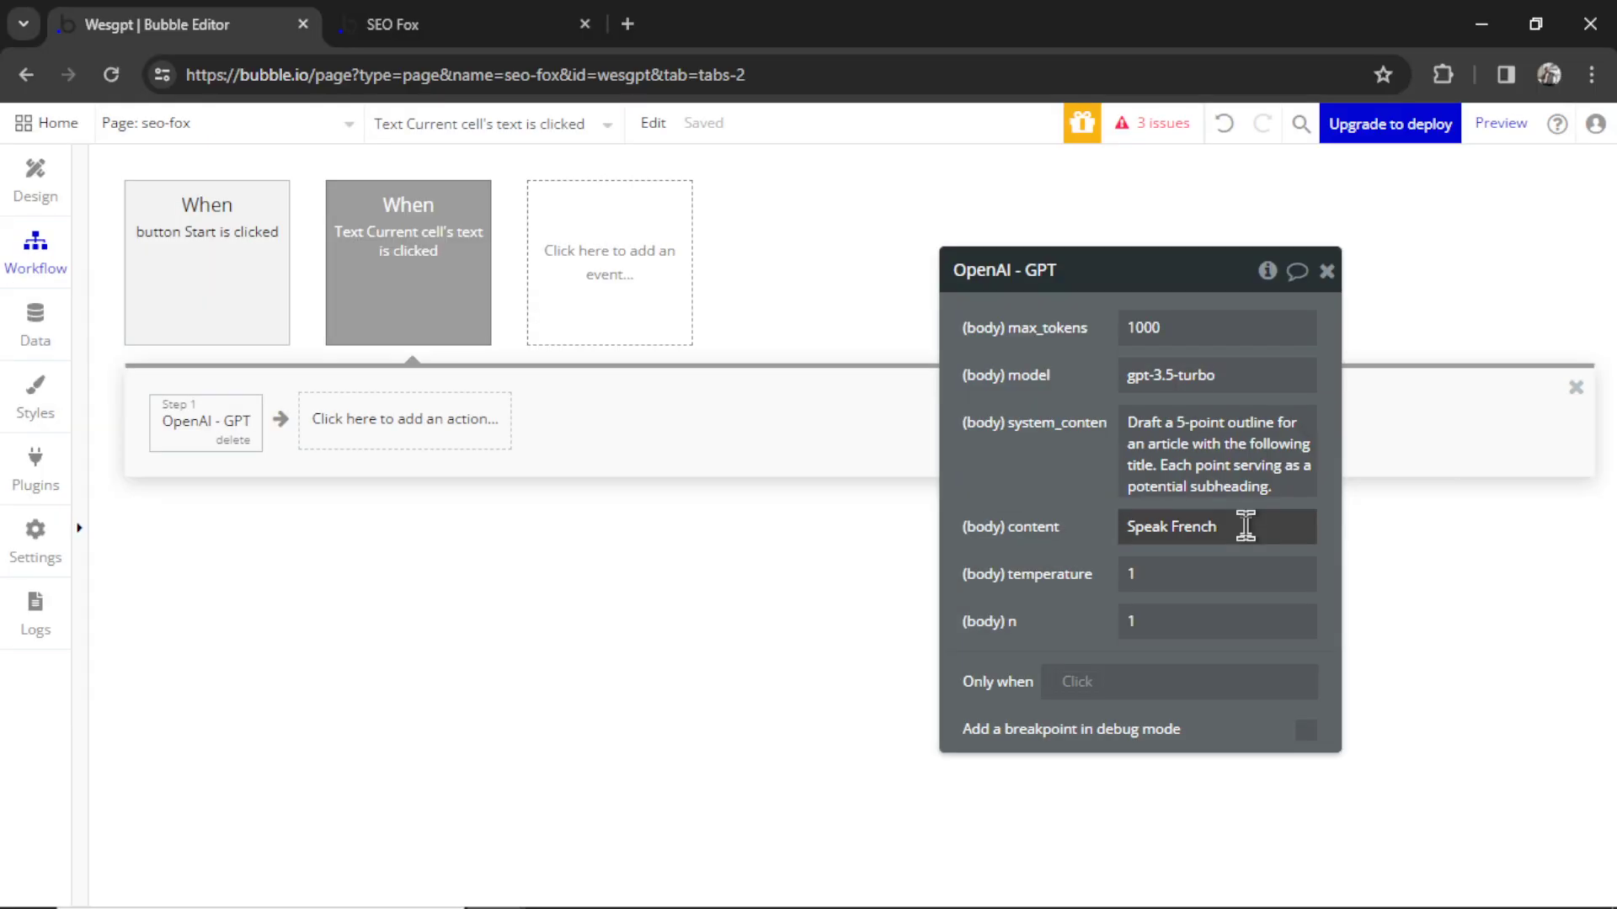
Replace the placeholder content of the OpenAI - GPT action with the dynamic value Current cell's text
click(1071, 550)
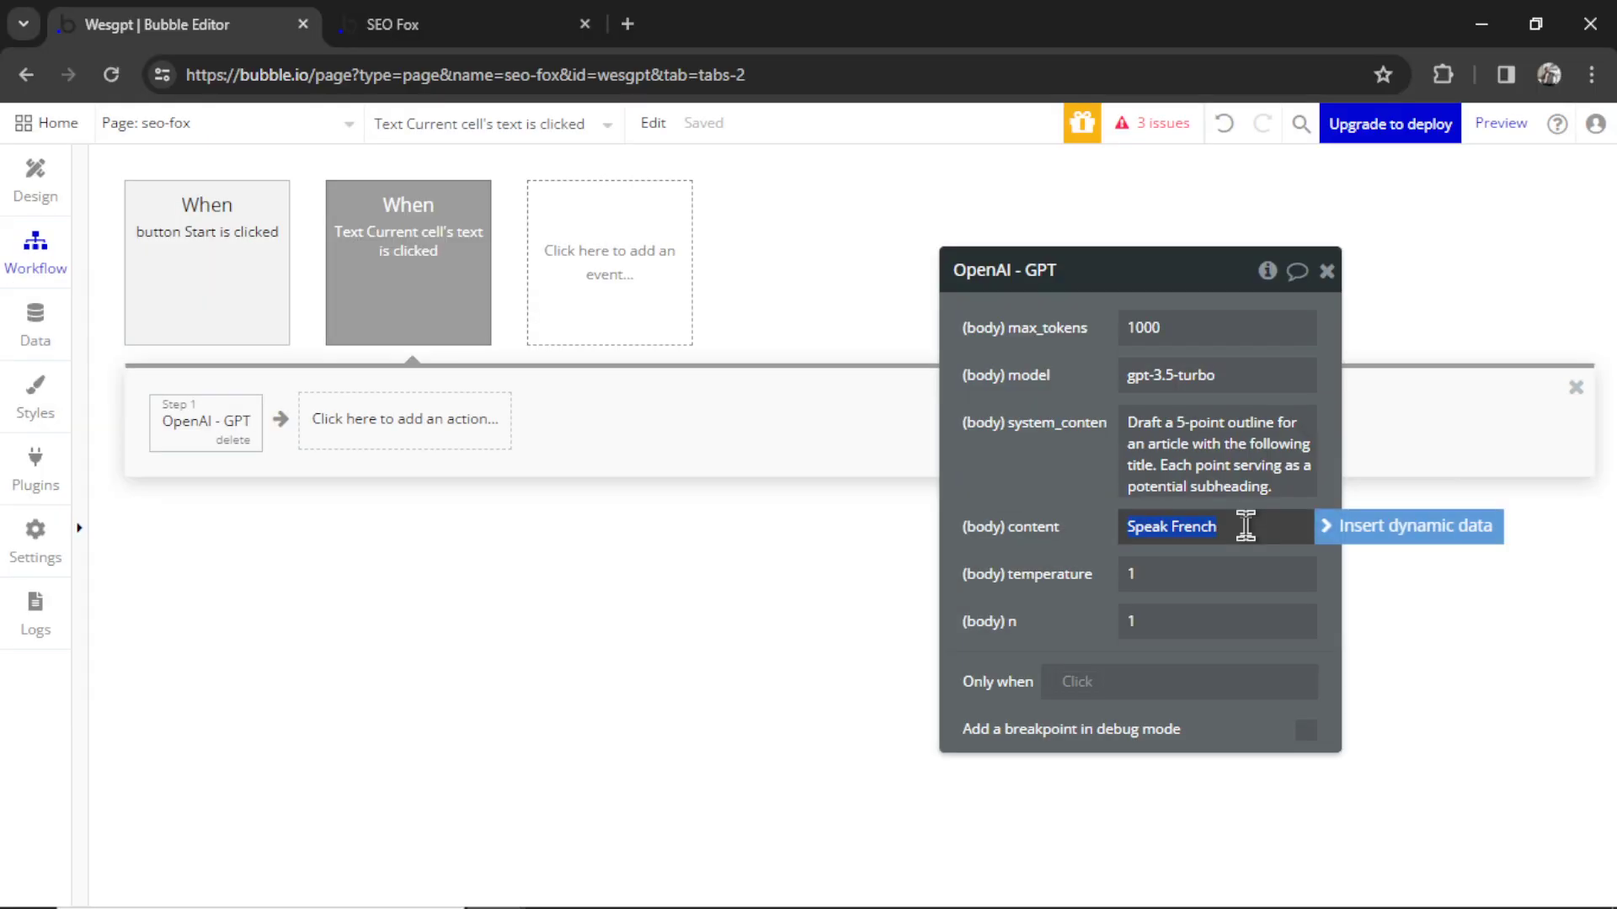
click(1419, 529)
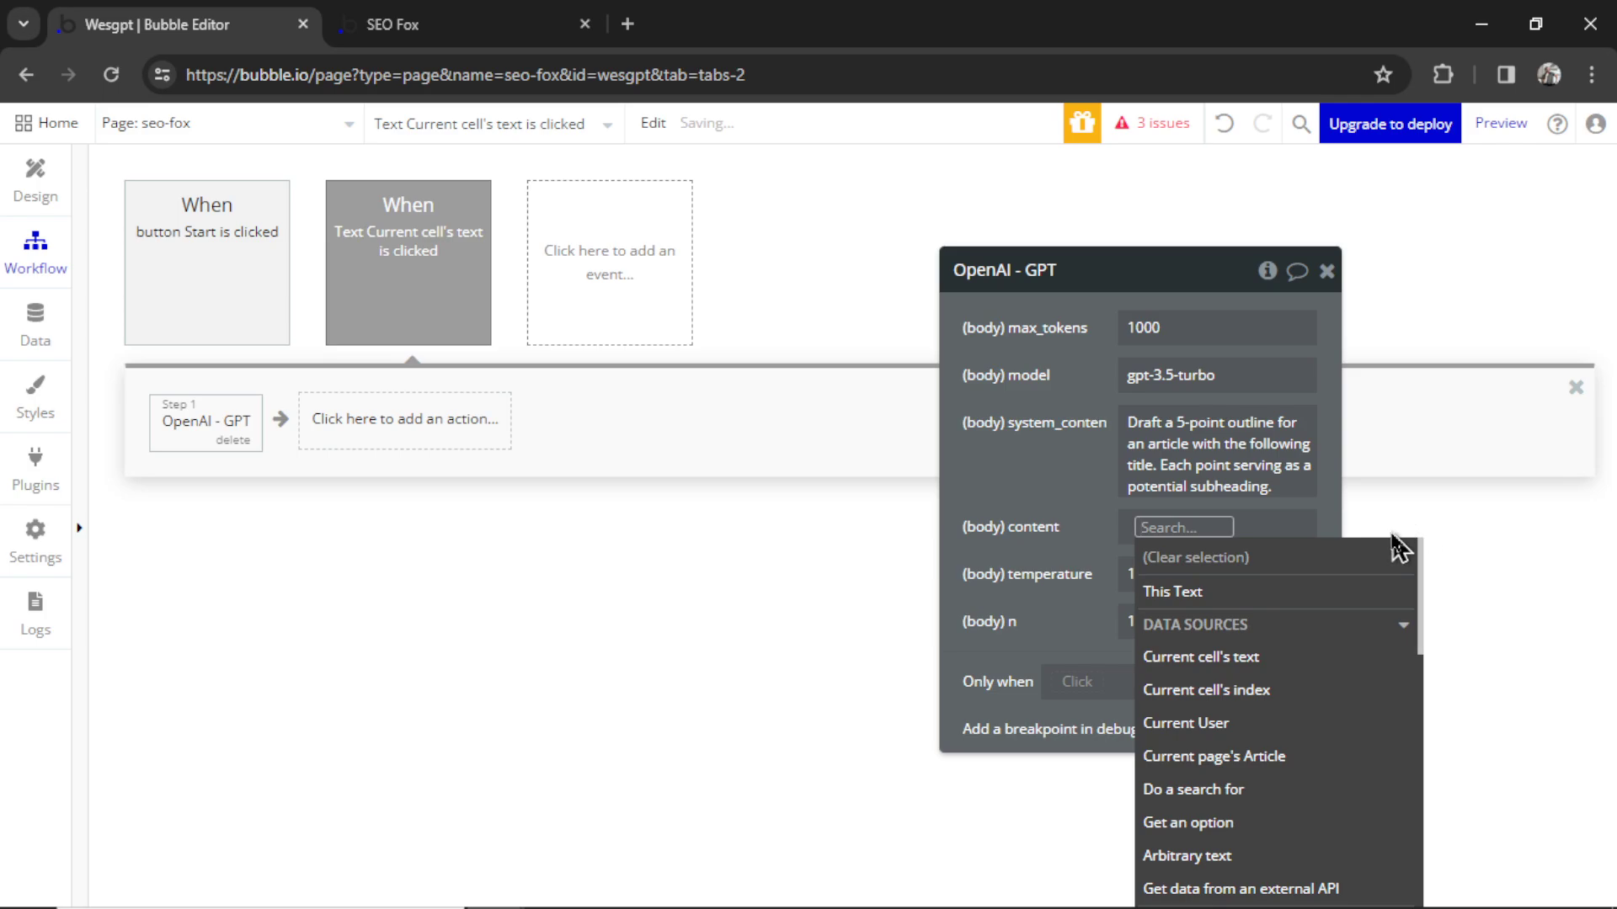
click(1295, 658)
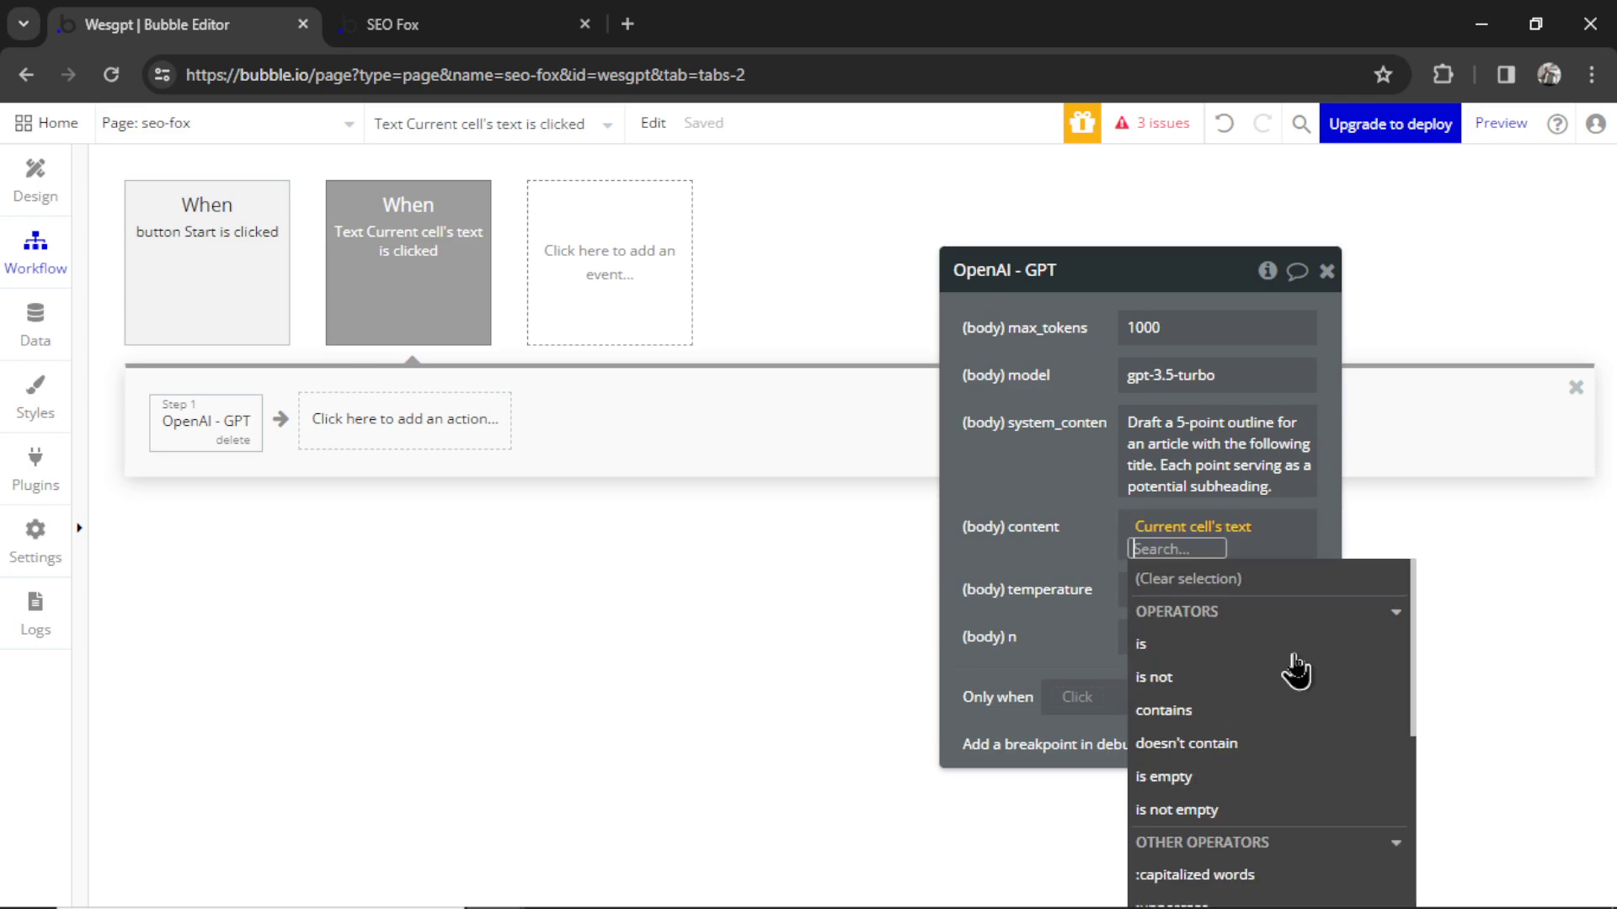
click(1025, 477)
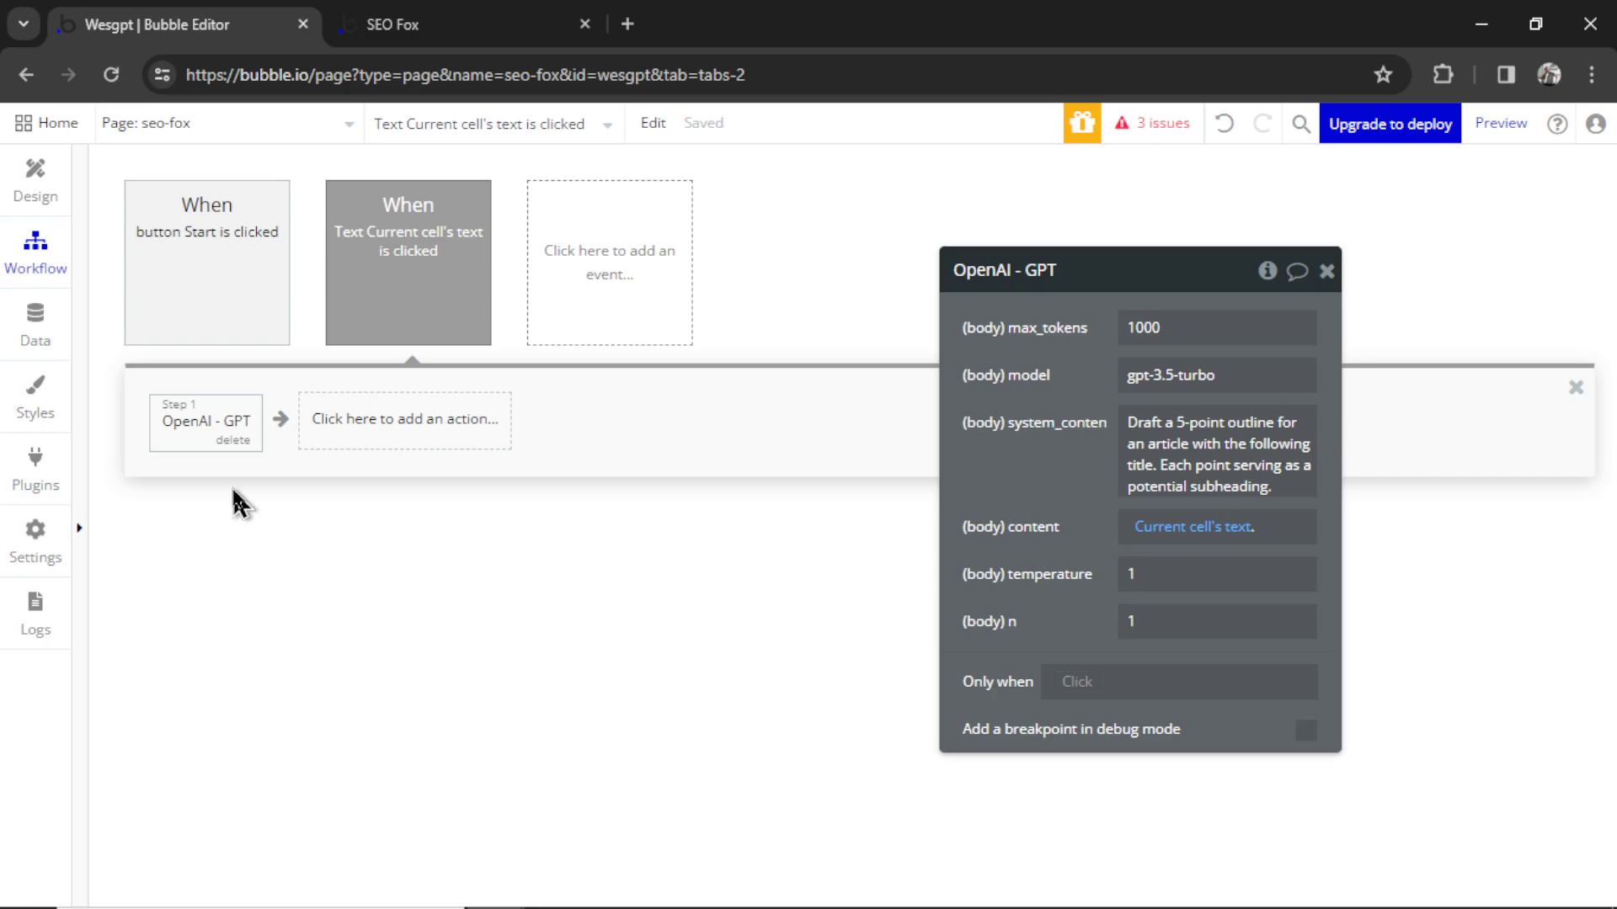
Create a field named outline of type text on the Article data type
click(41, 330)
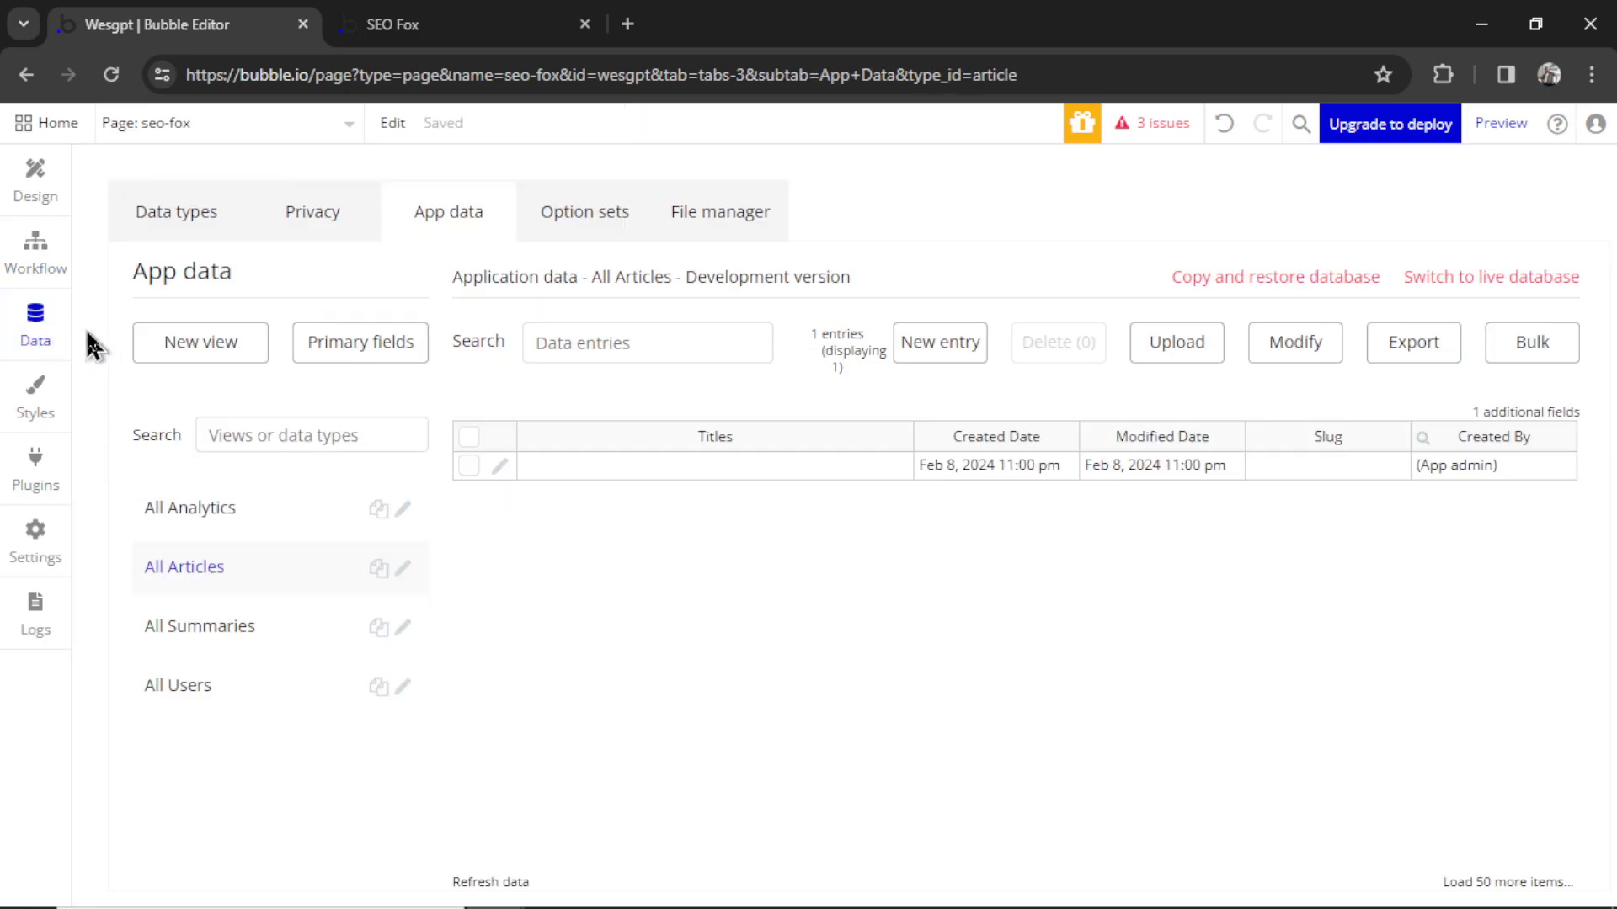
click(200, 217)
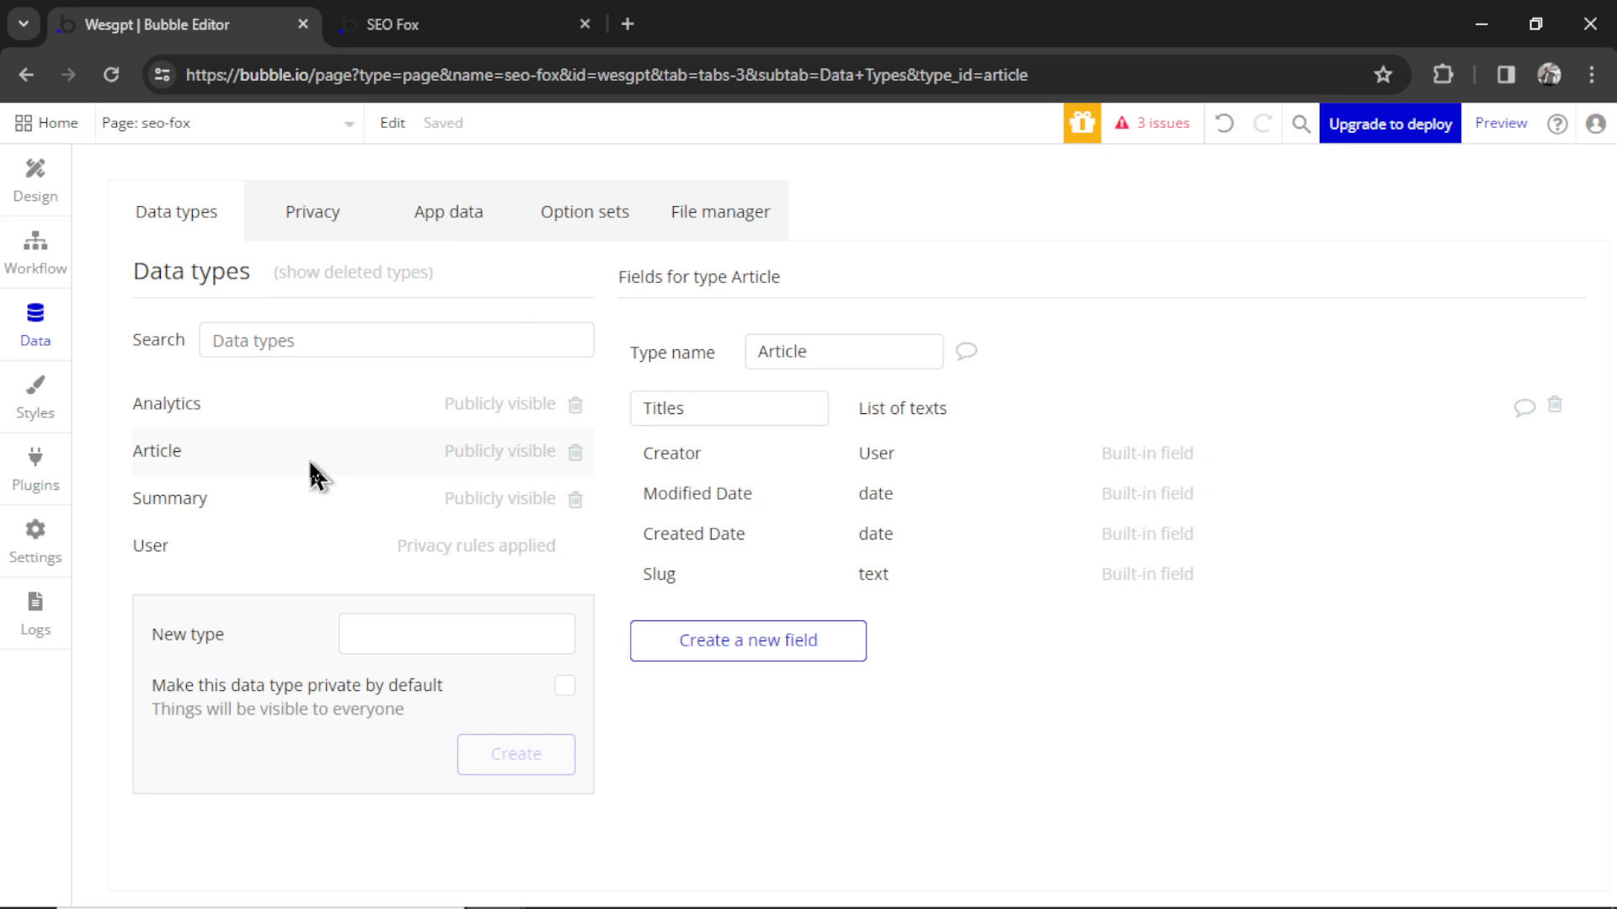
click(775, 655)
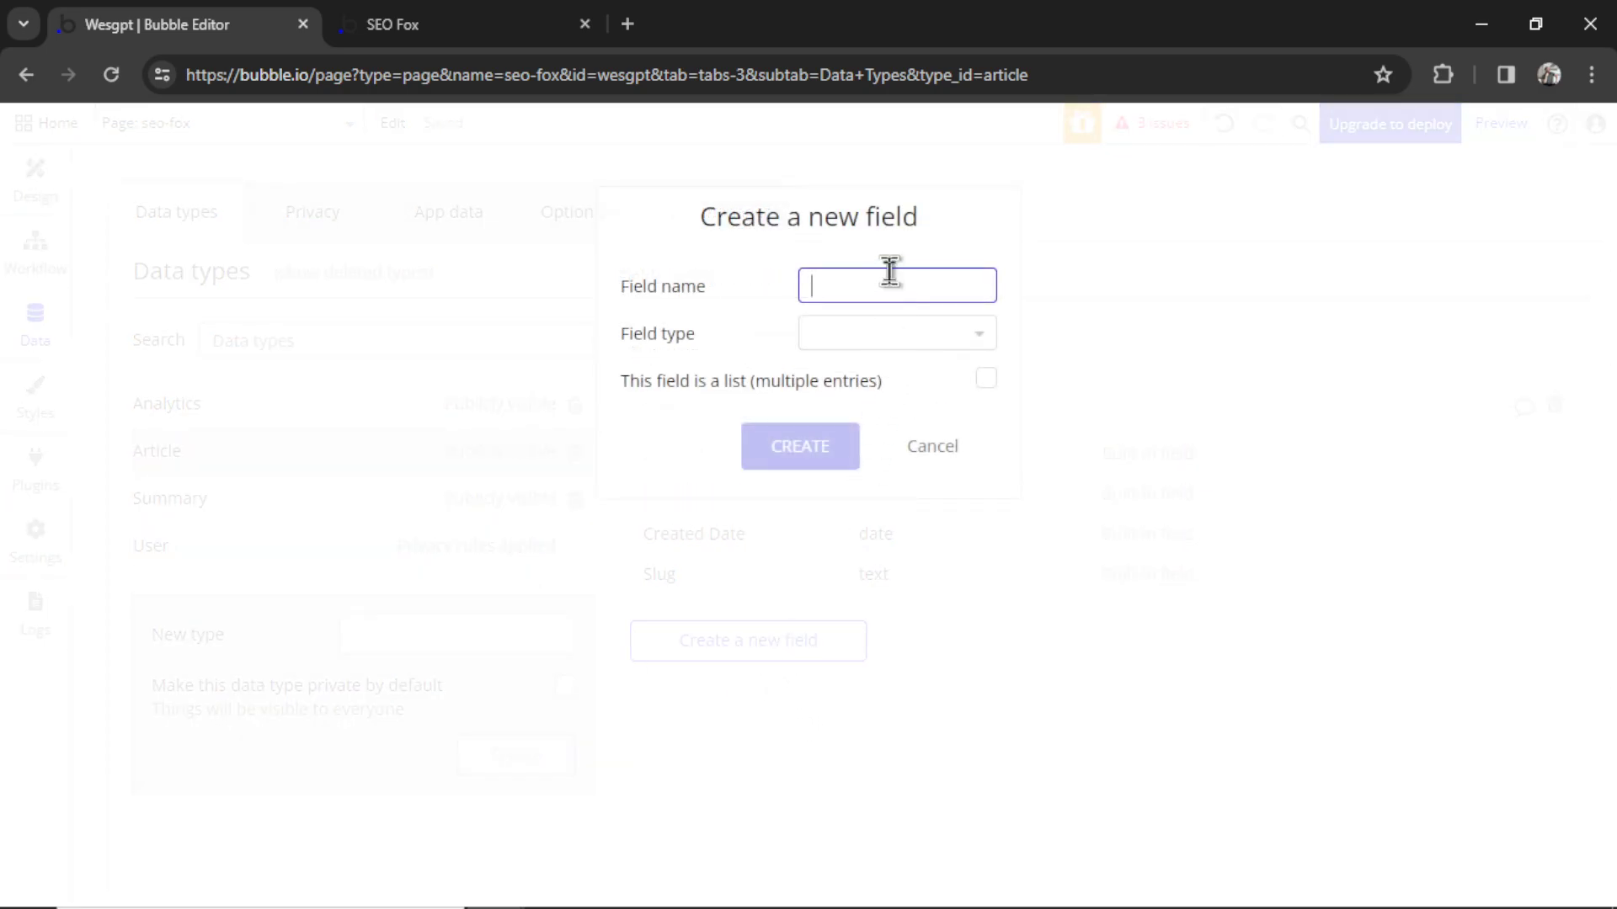
click(894, 333)
click(865, 568)
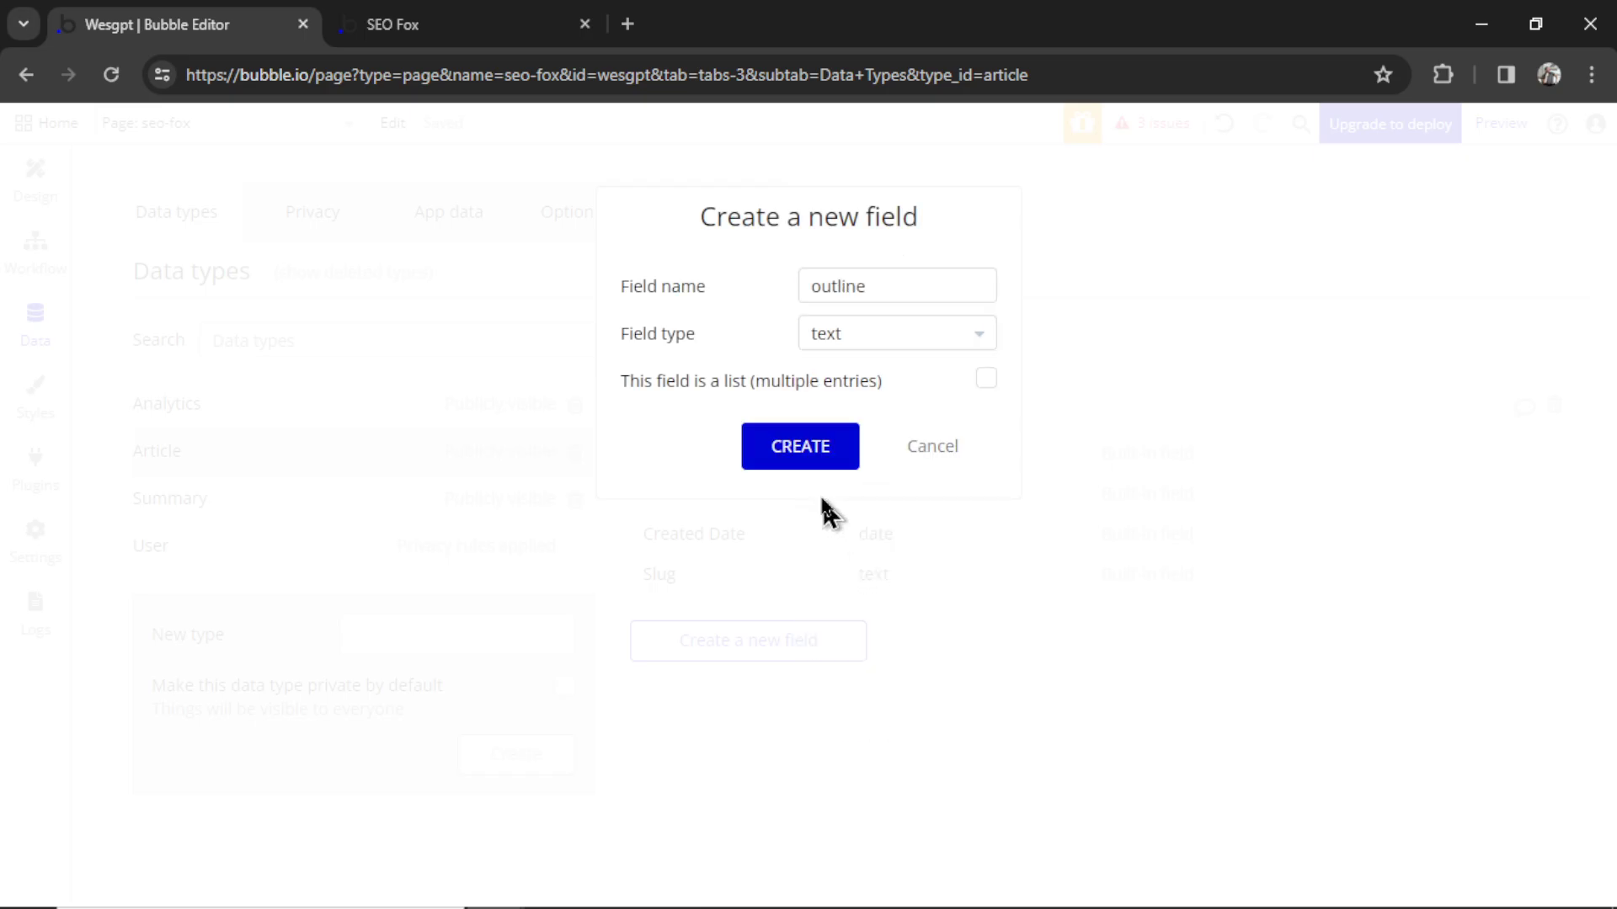
click(814, 454)
Add a Make changes to thing action as step 2 of the title text's workflow, with Current page's Article as the thing to change
click(33, 257)
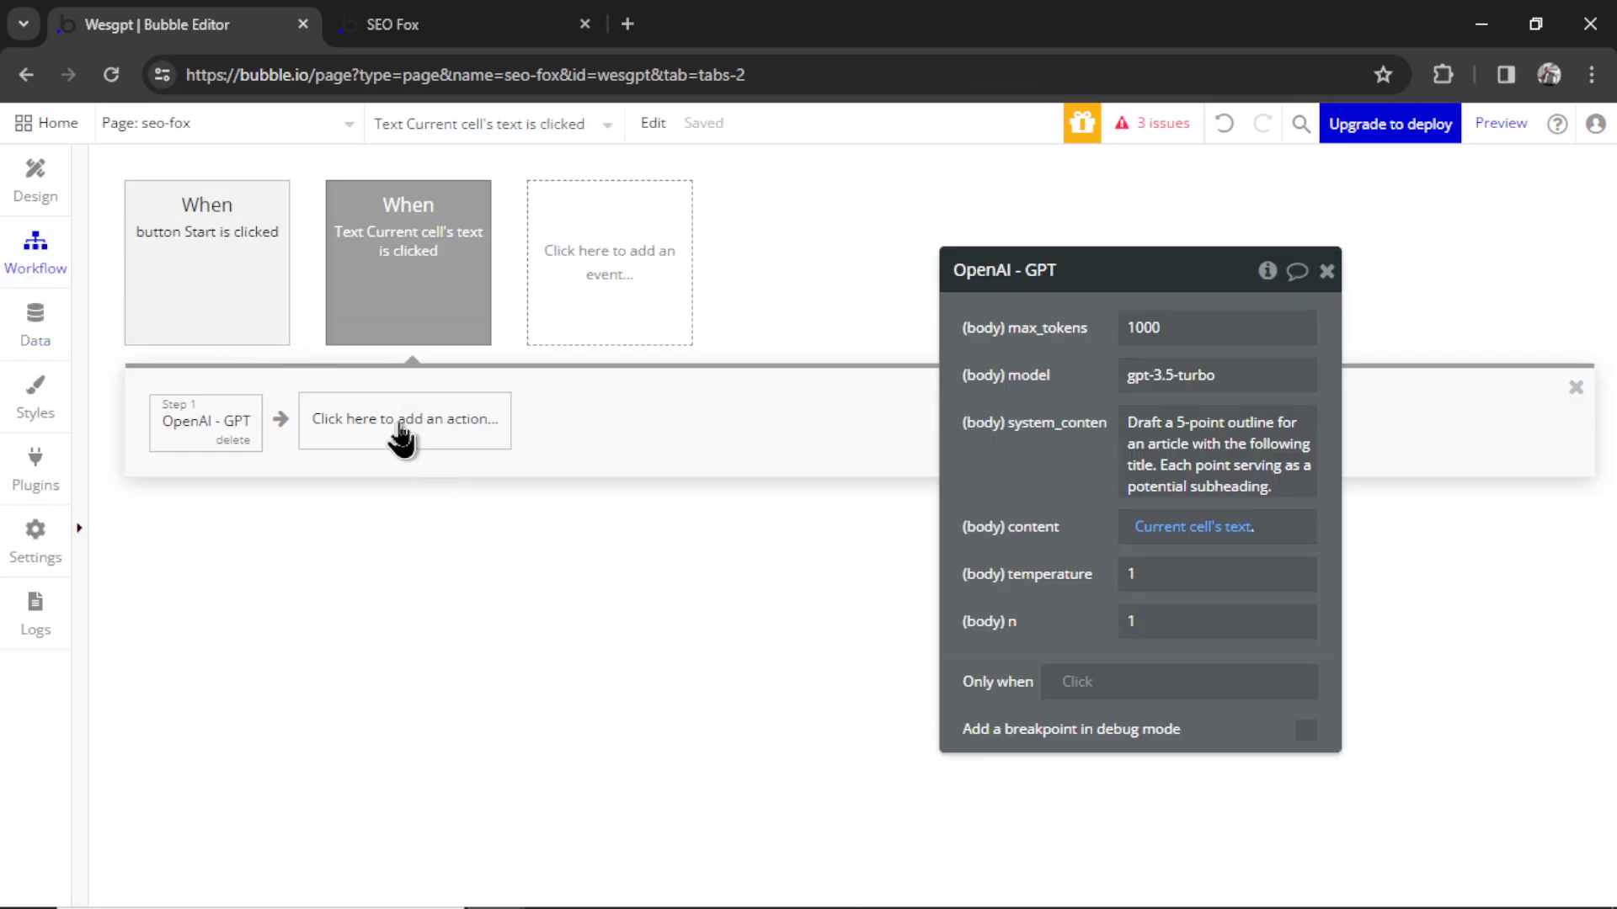
click(400, 434)
mouse_move(459, 599)
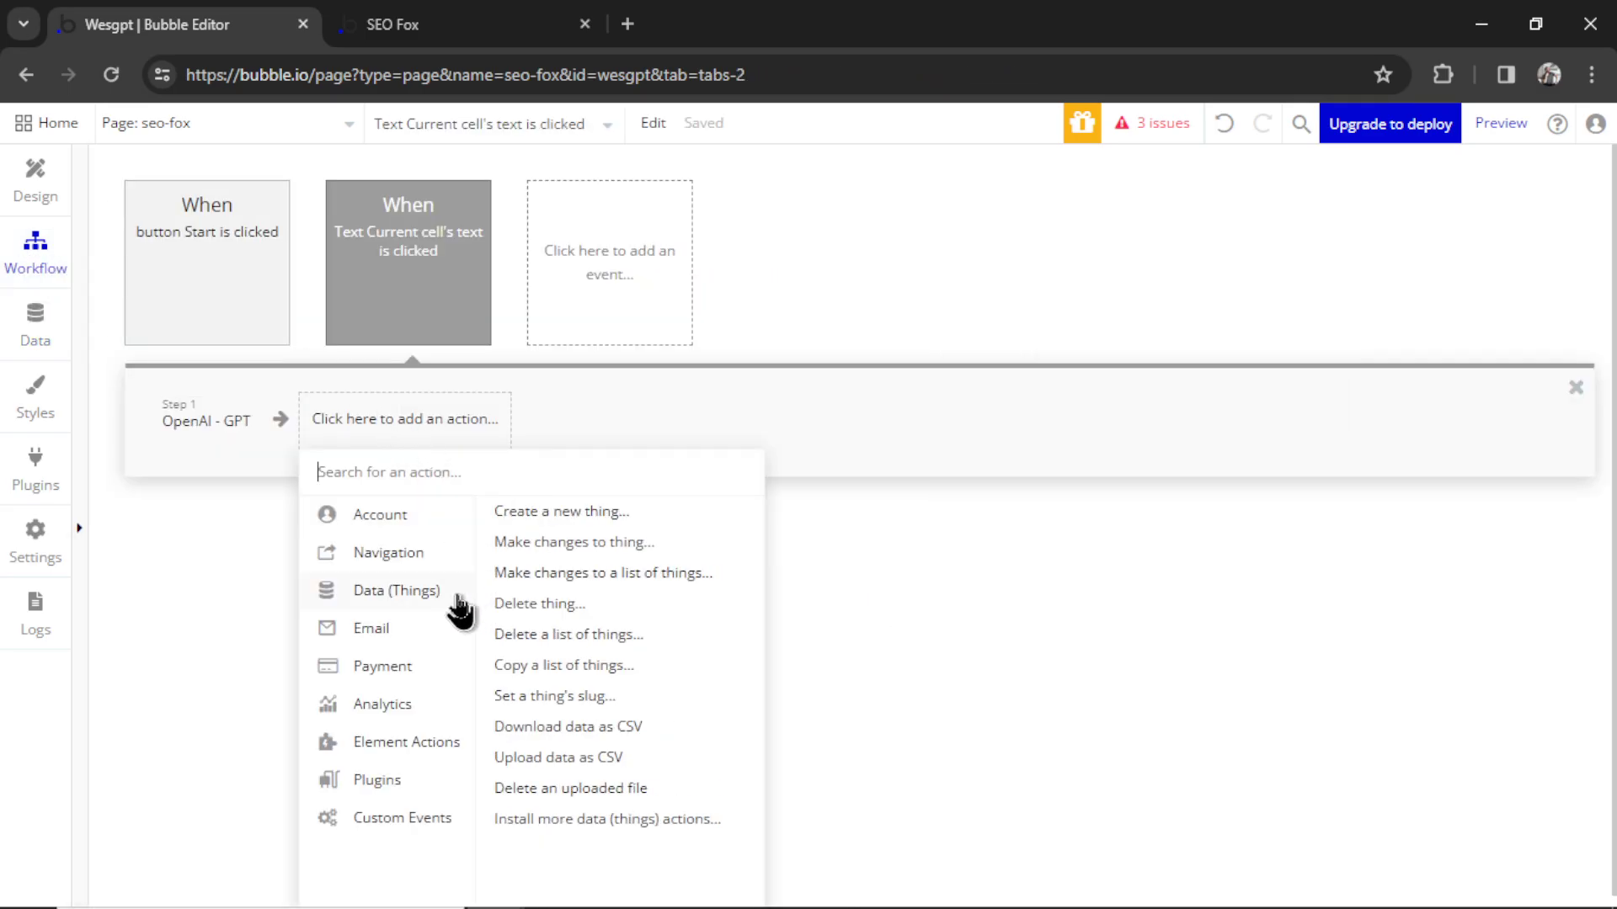
click(572, 546)
click(1150, 328)
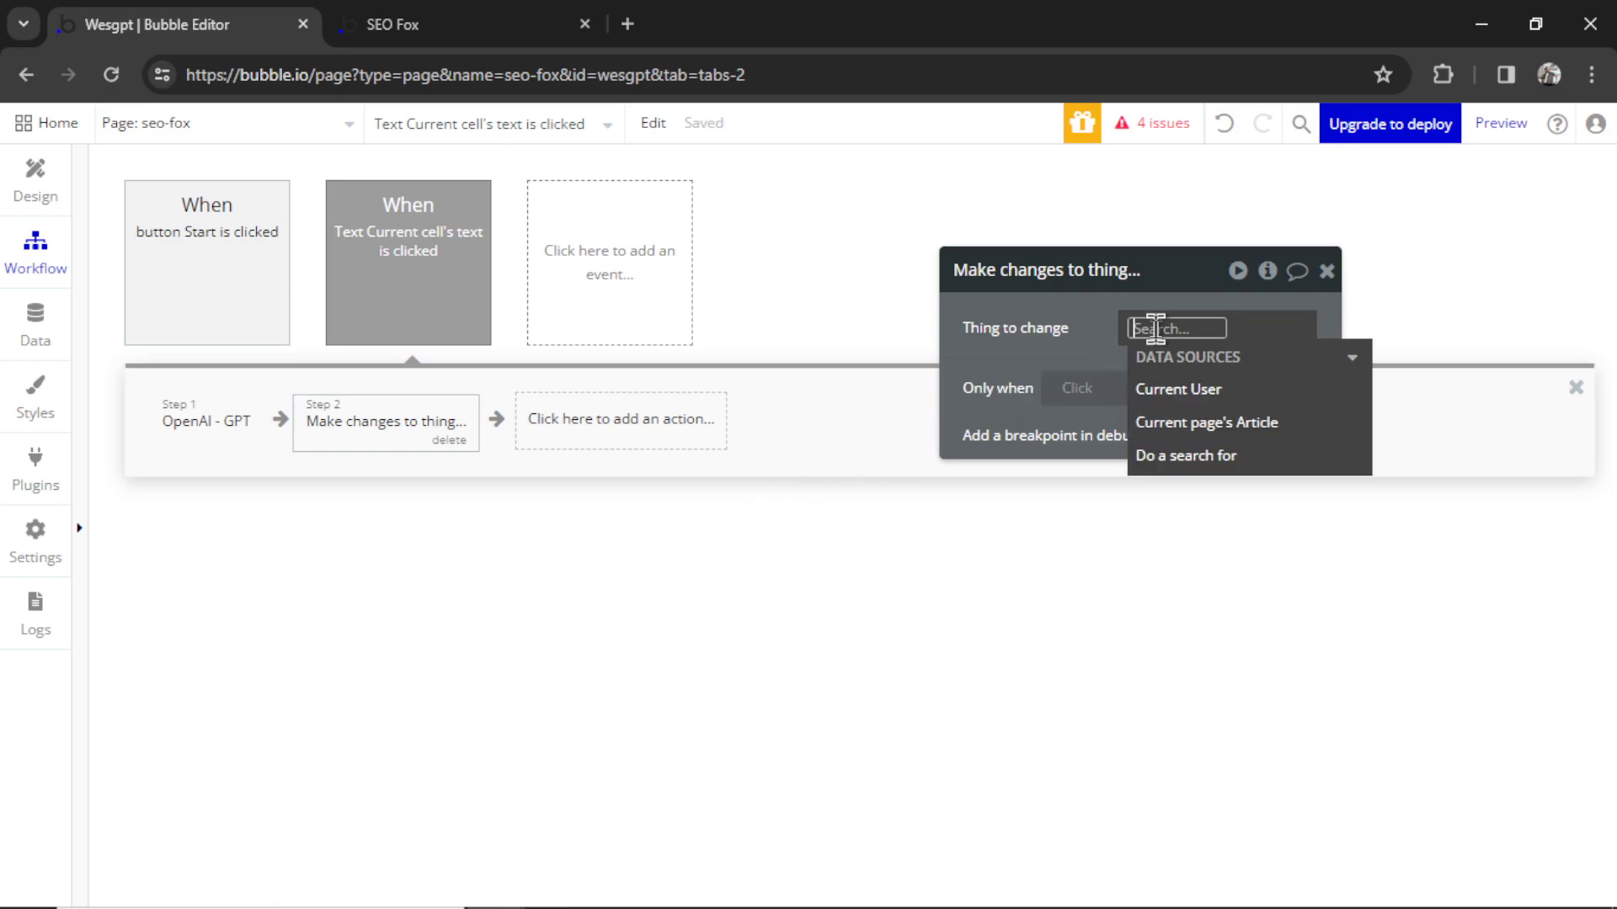
click(1251, 422)
click(1071, 360)
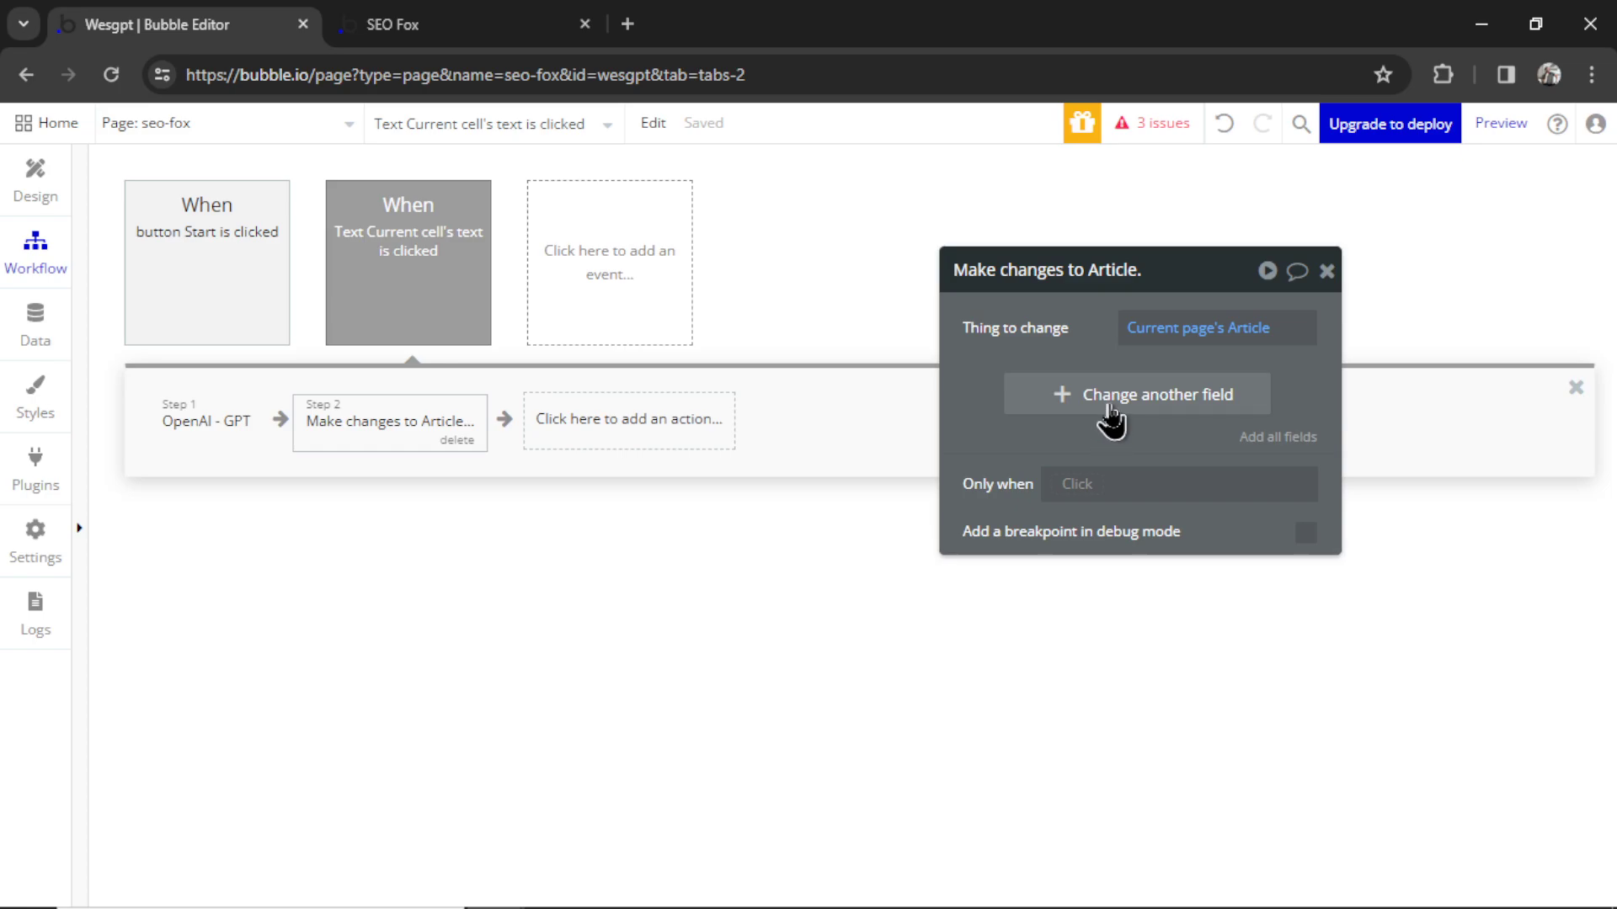
Set the article's outline field to Result of step 1 (OpenAI - GPT)'s choices:first item's message content
click(1109, 418)
click(1054, 416)
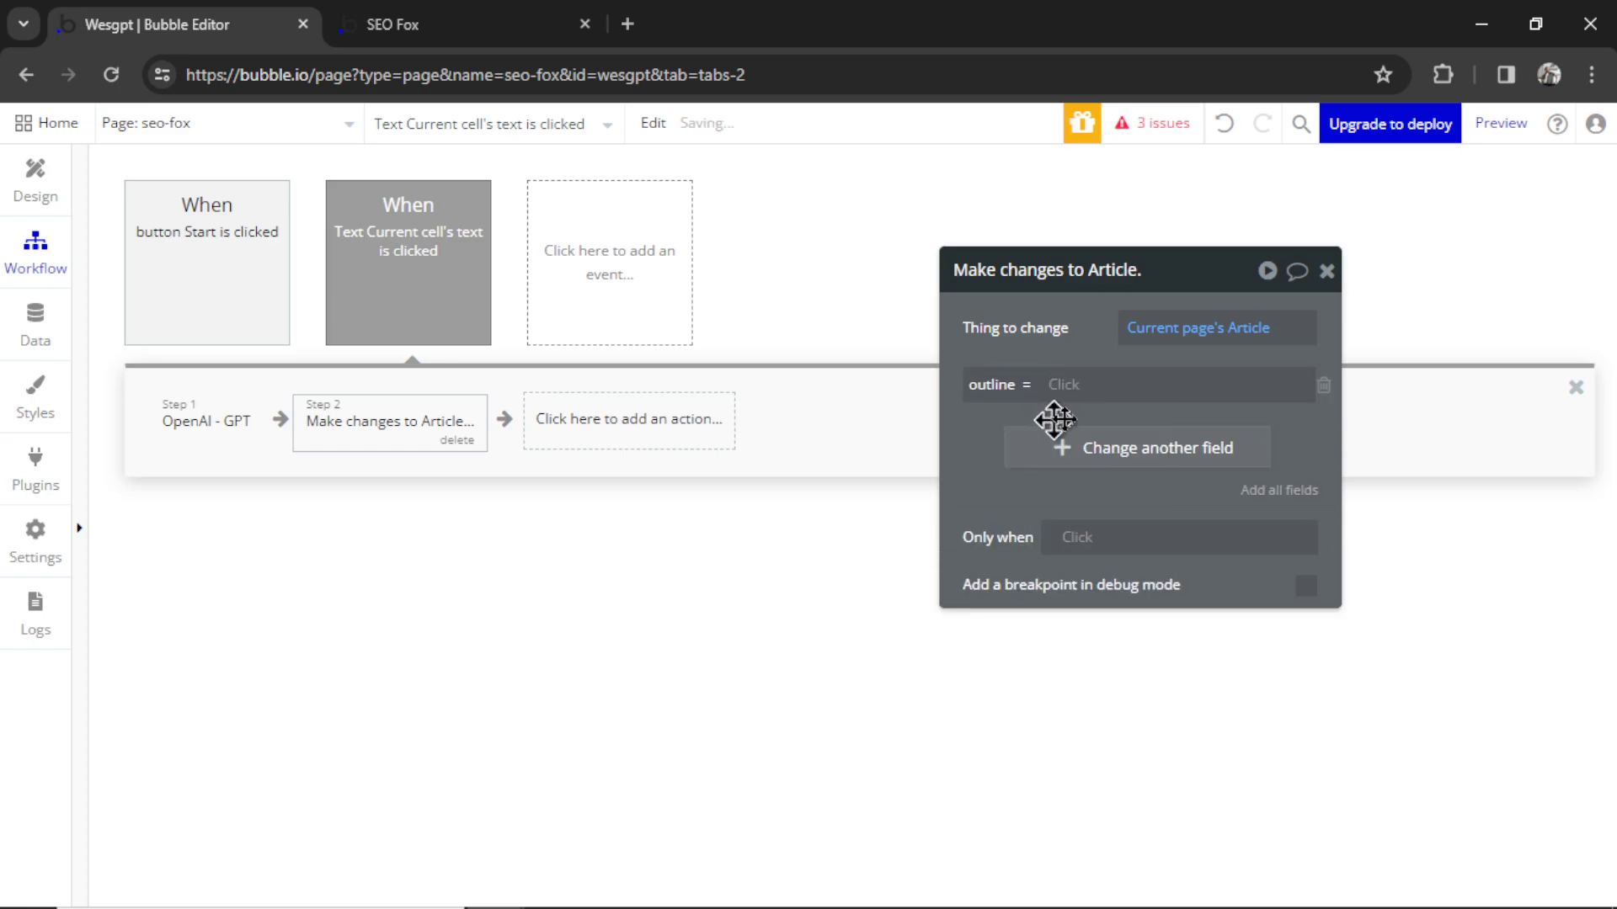
click(1068, 389)
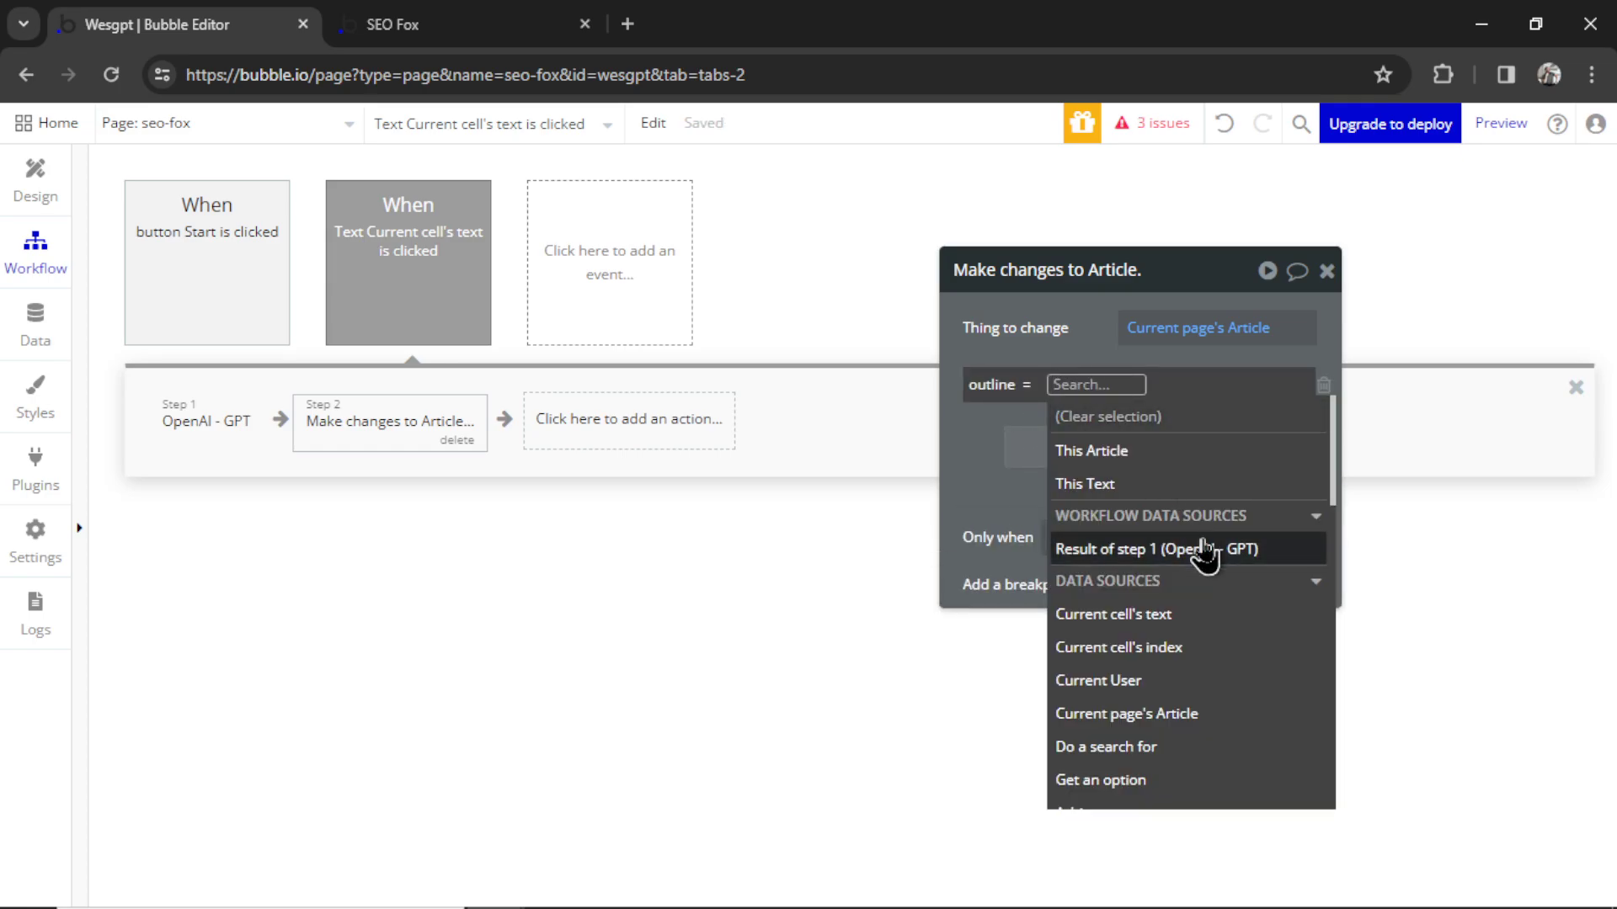
click(1202, 549)
click(1093, 484)
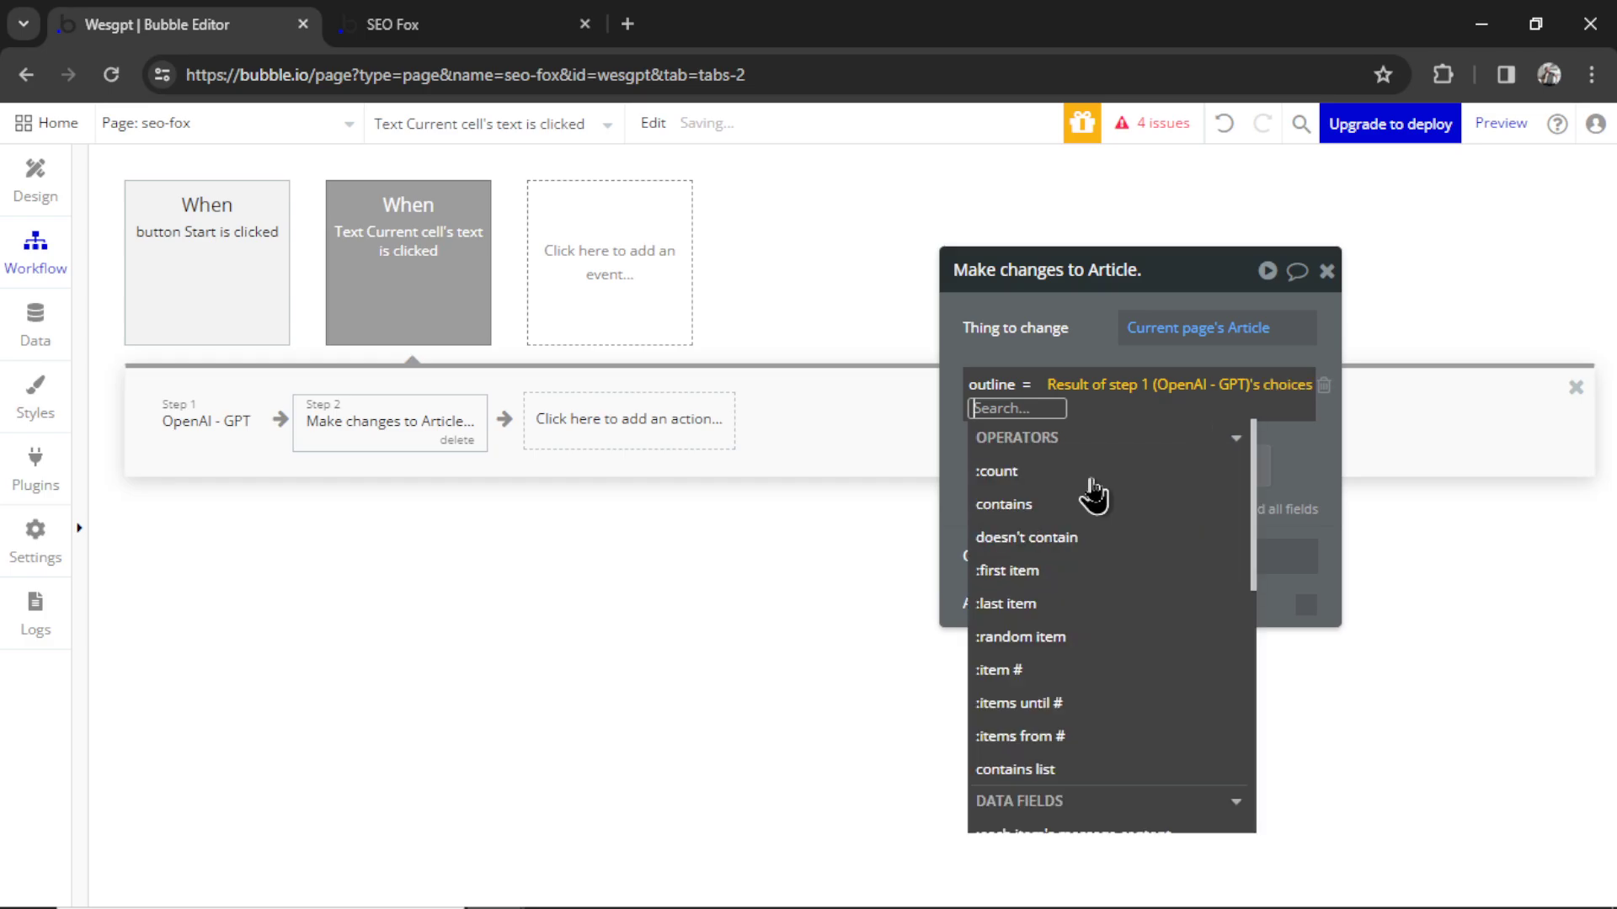
click(1070, 571)
click(1166, 473)
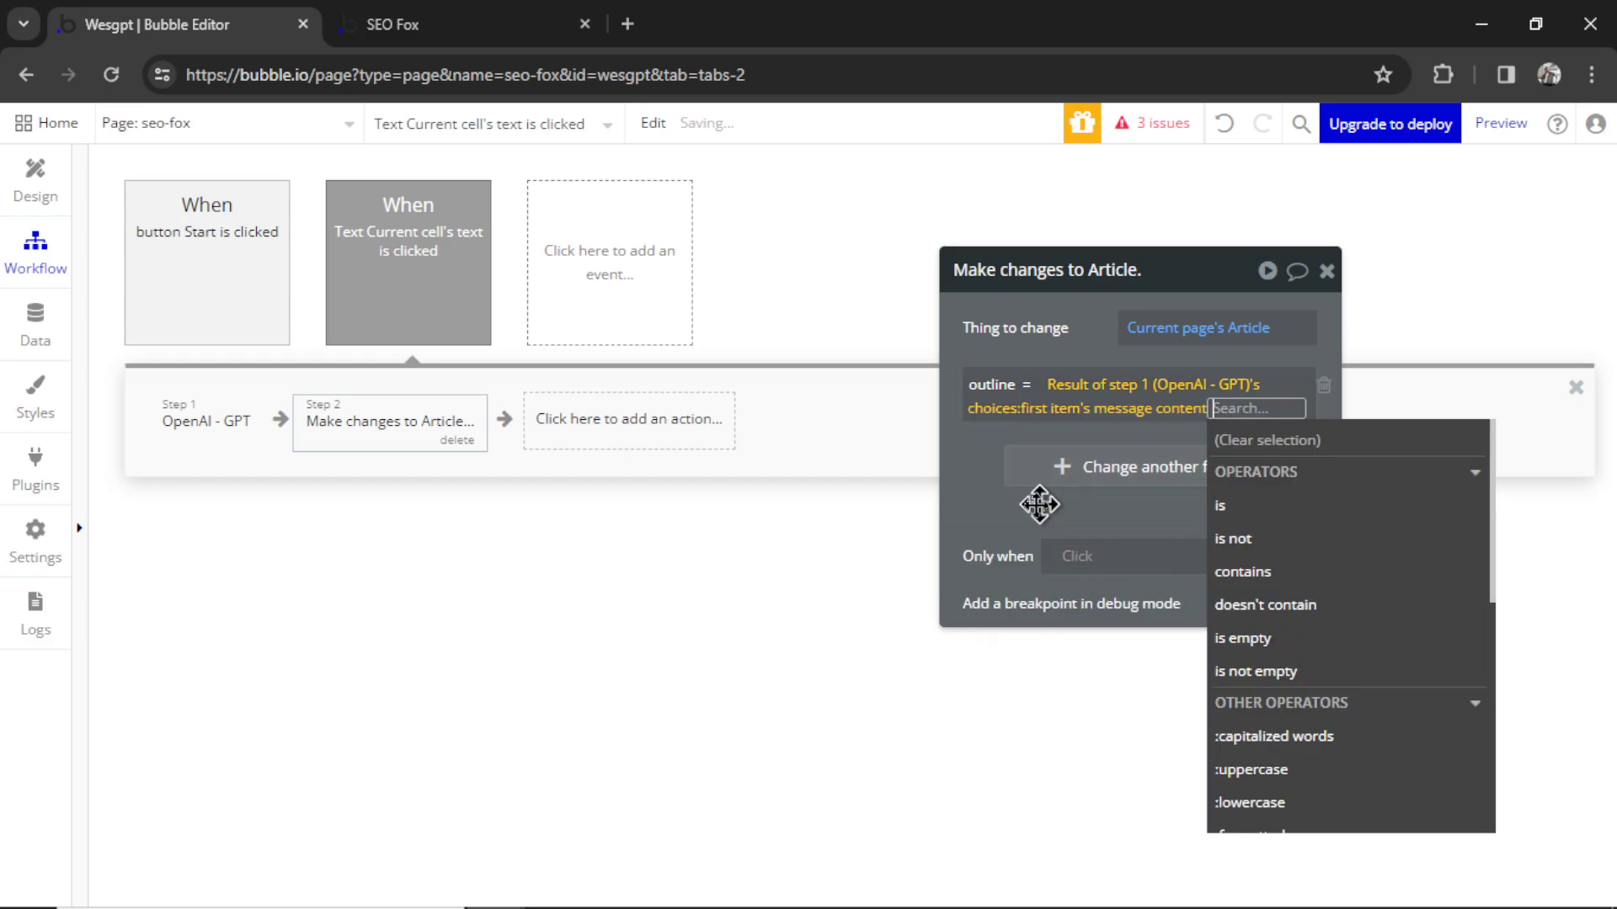
click(1108, 347)
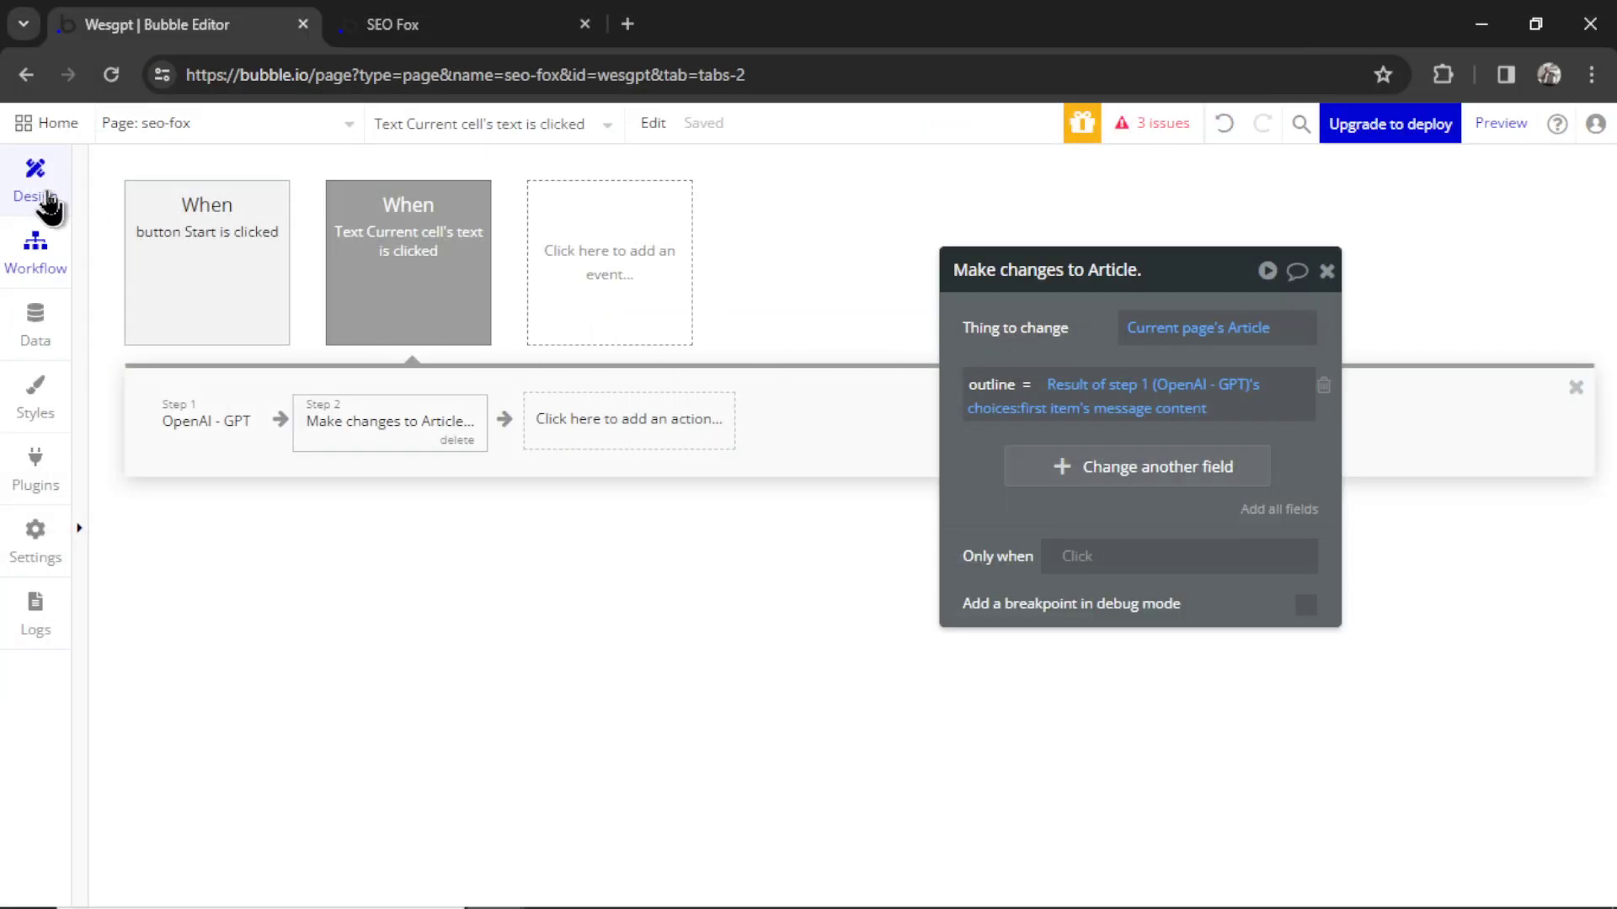
Place a Rich Text Input on the page design below the repeating group of titles
click(35, 181)
click(210, 655)
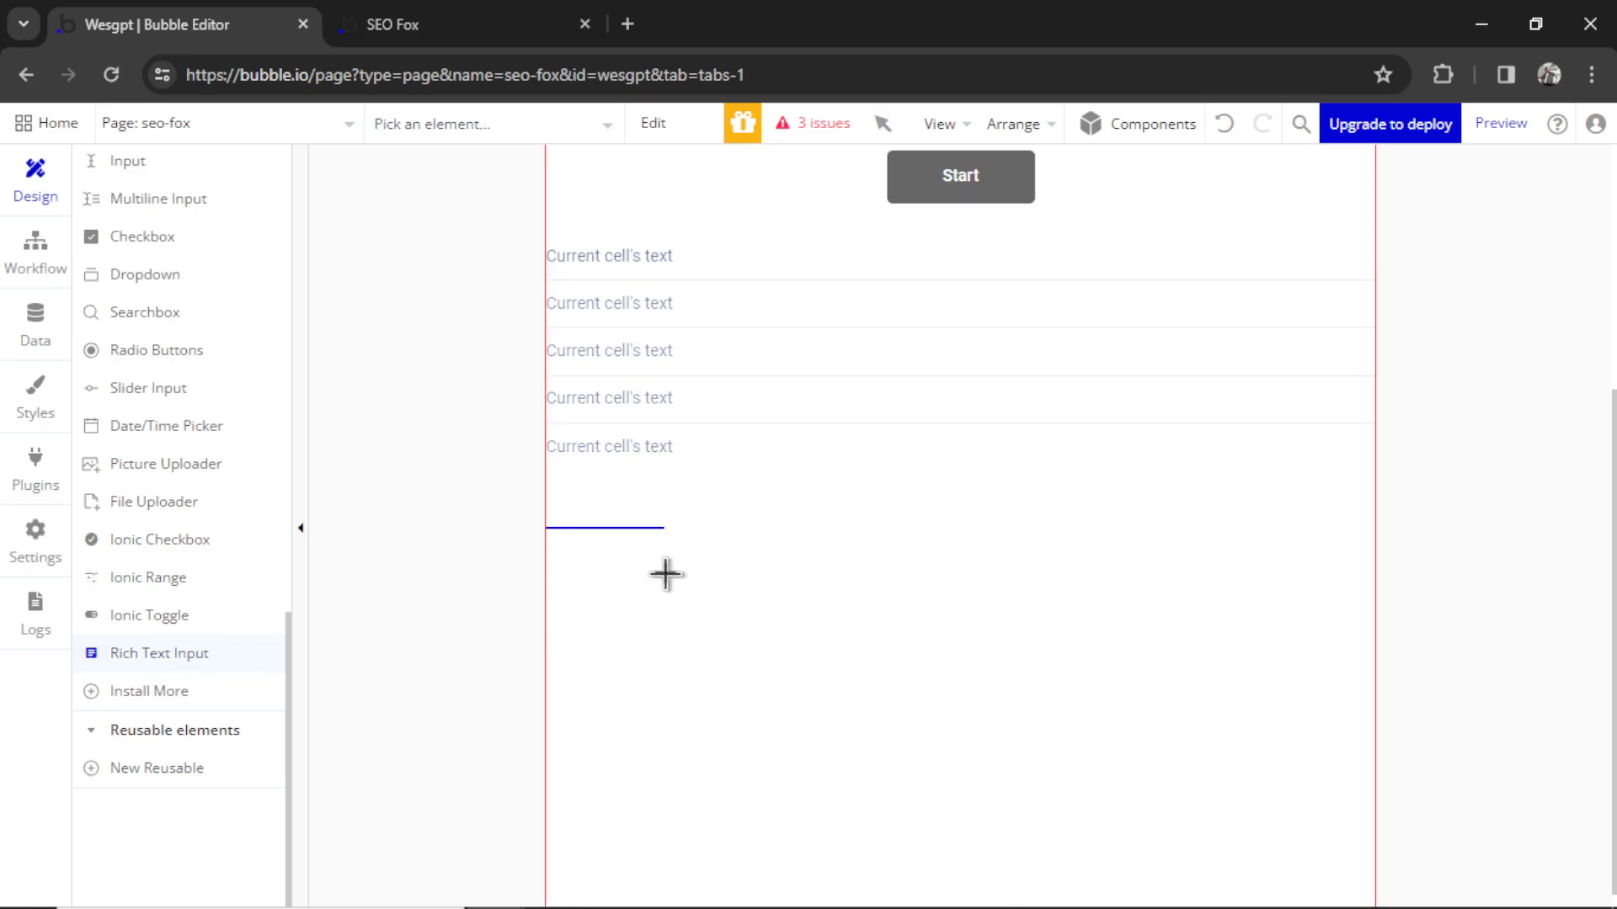
drag(650, 549, 1217, 695)
Set the rich text input's initial content to Current page's Article's outline
click(1234, 269)
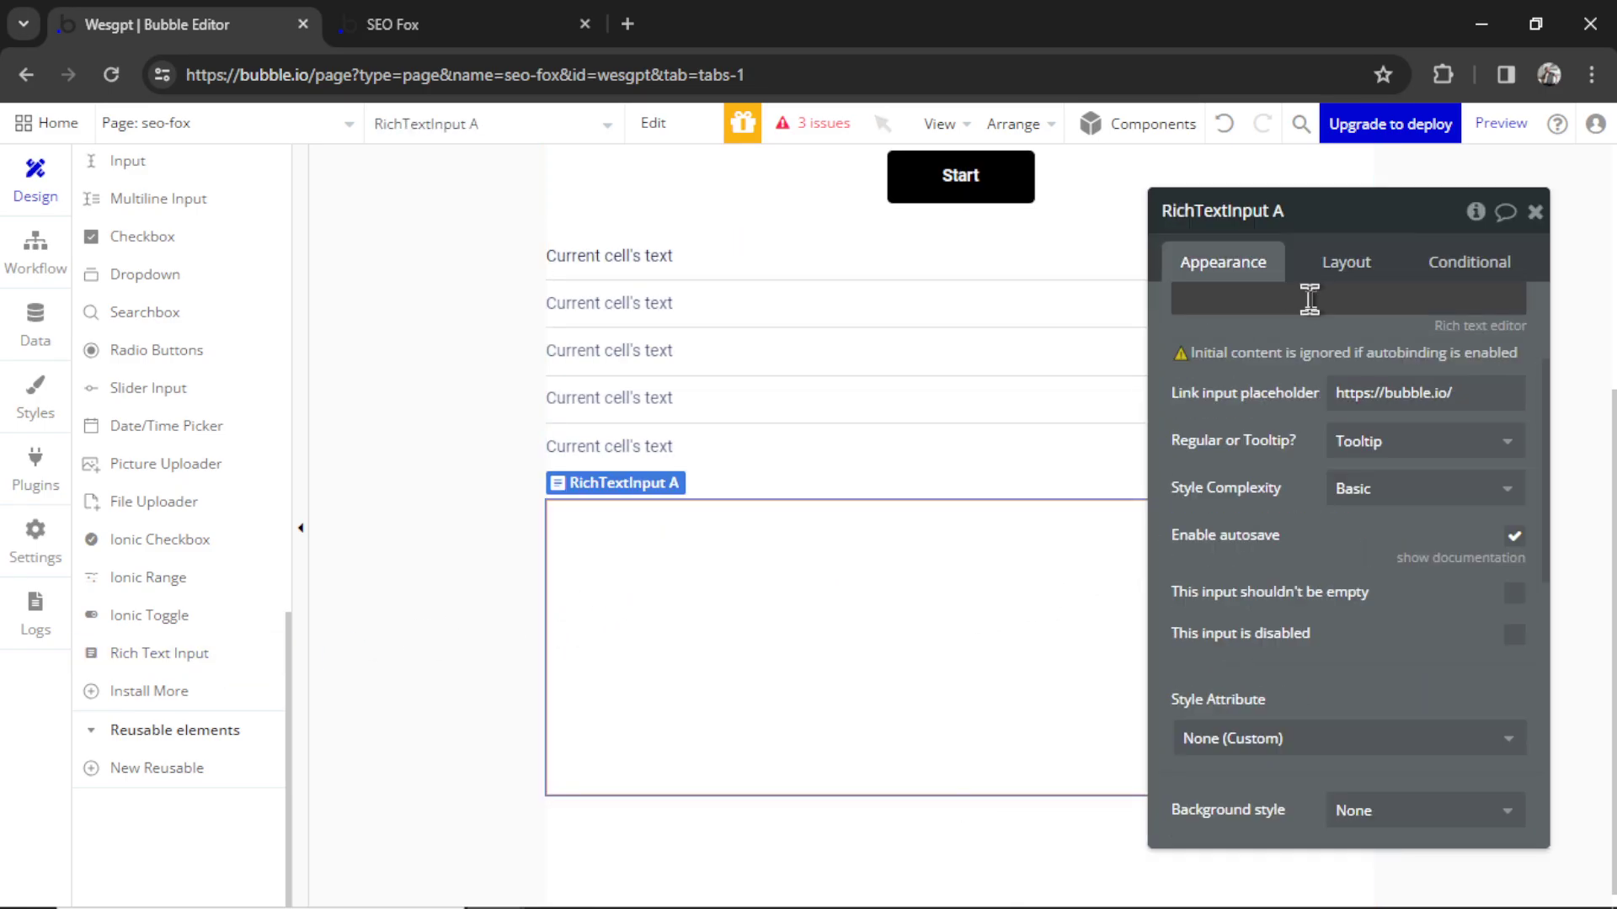
scroll(1350, 443, up, 3)
click(1238, 459)
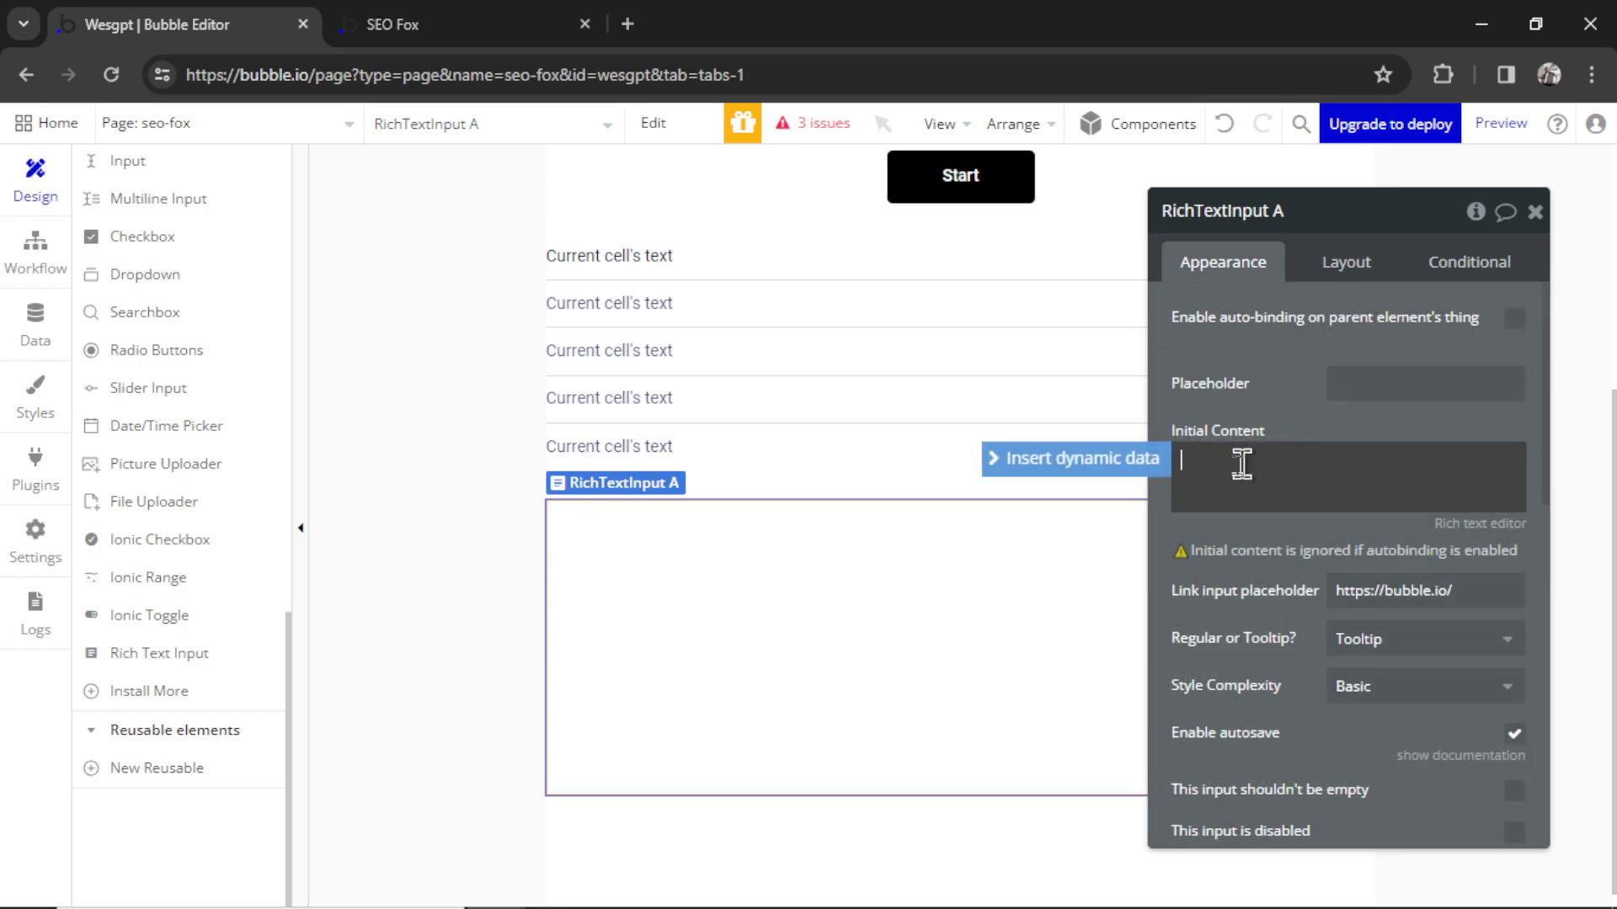
click(1149, 462)
click(1337, 622)
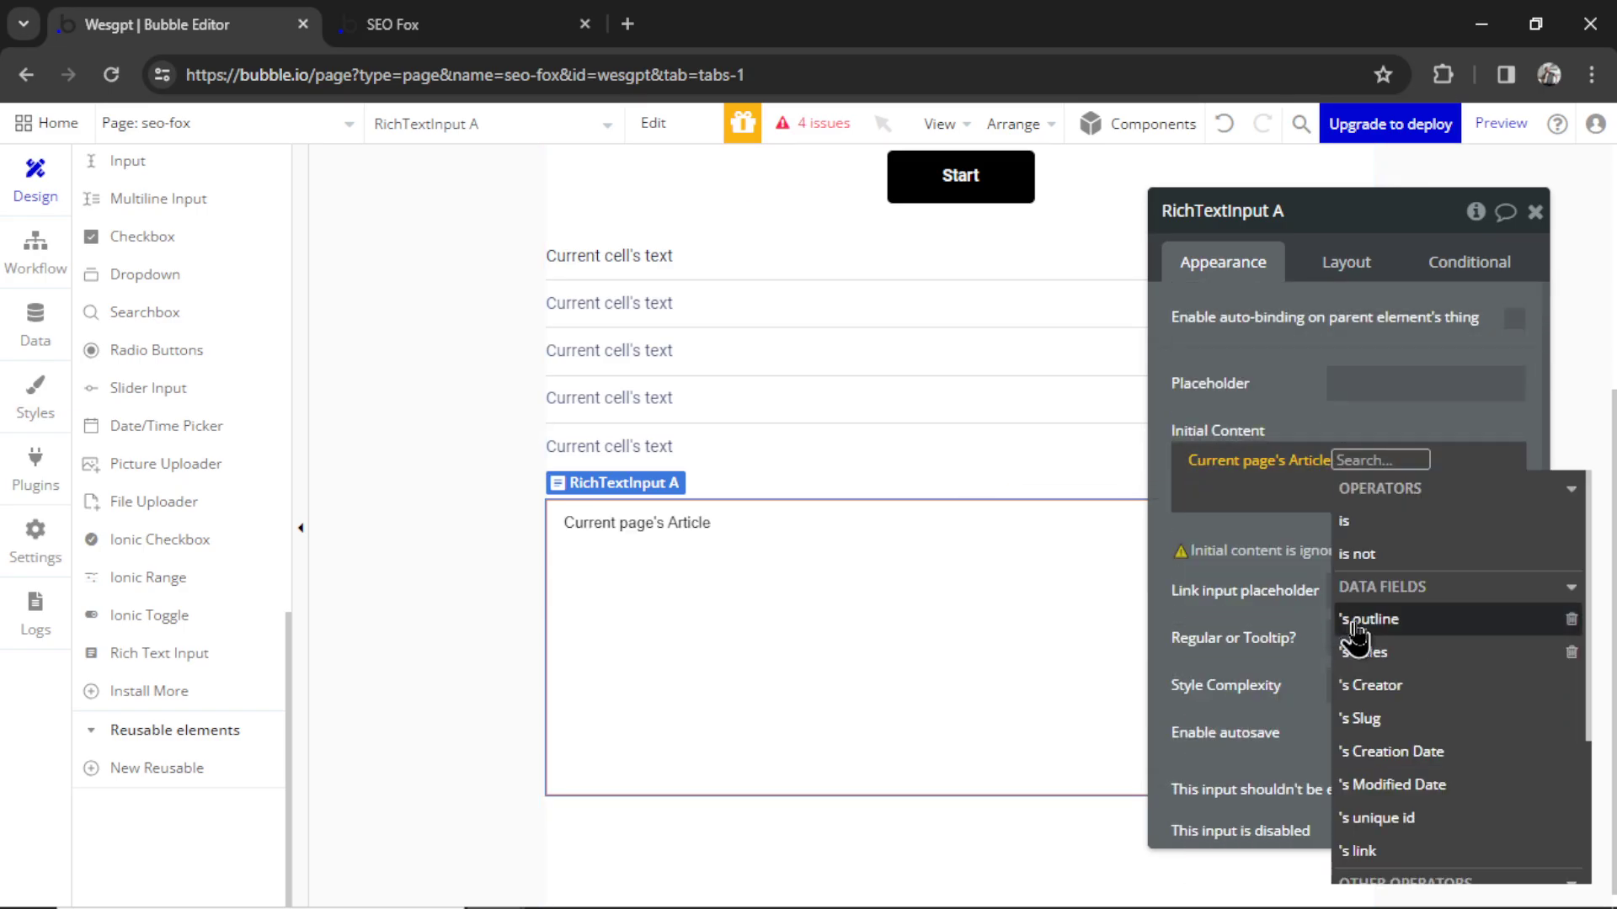
click(1301, 533)
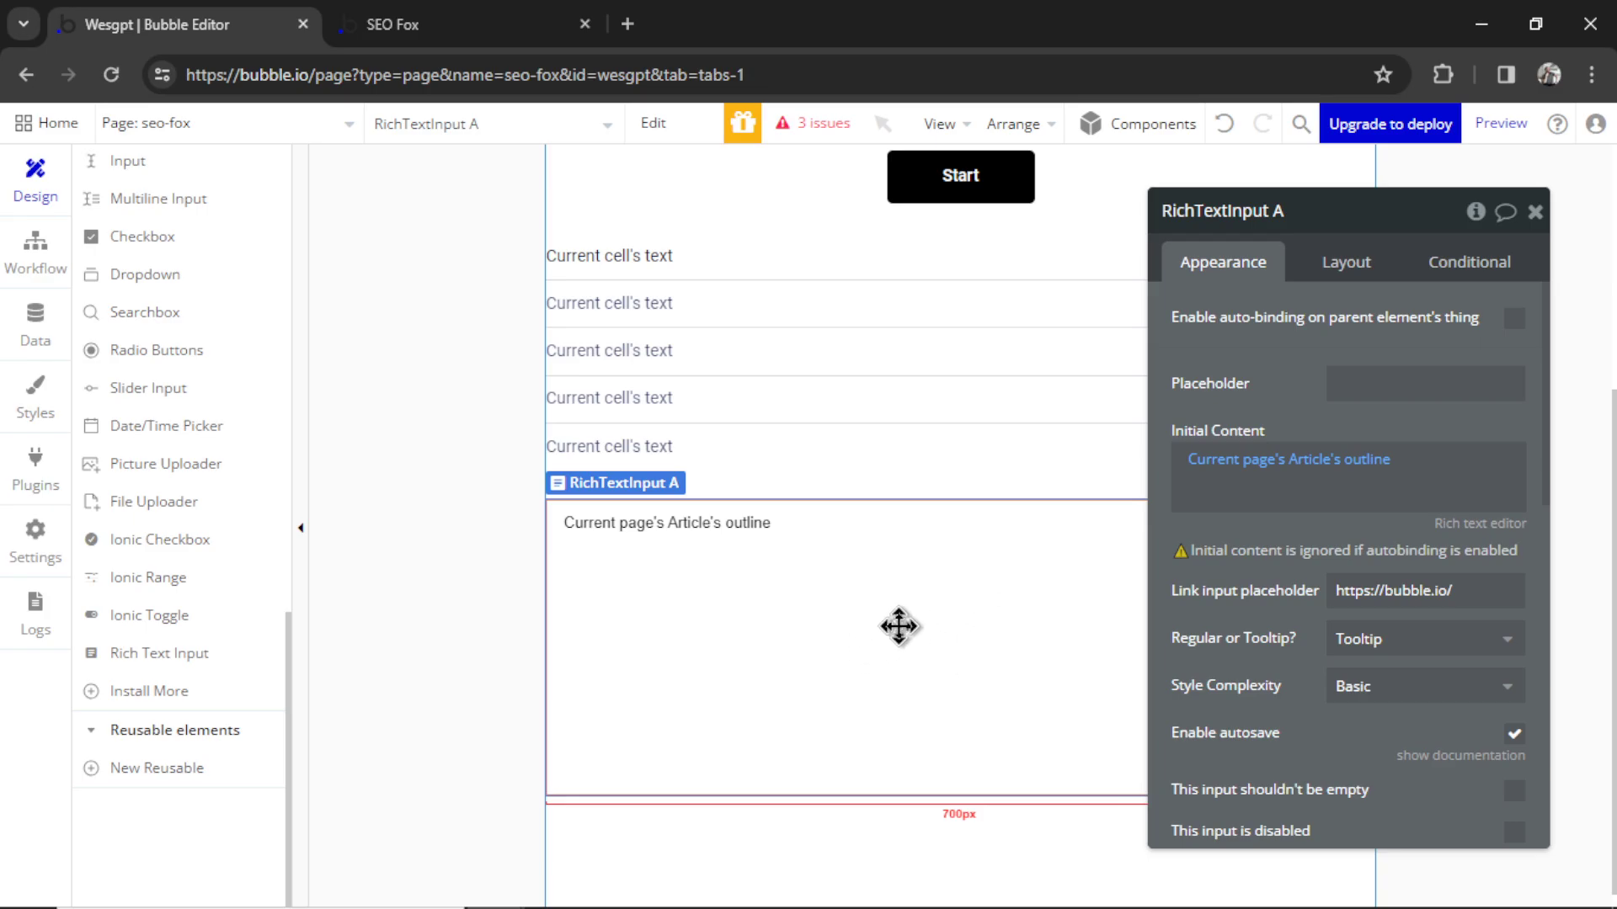
Duplicate the Start button below the rich text input and change the copy's text to Confirm
click(984, 180)
scroll(953, 485, down, 2)
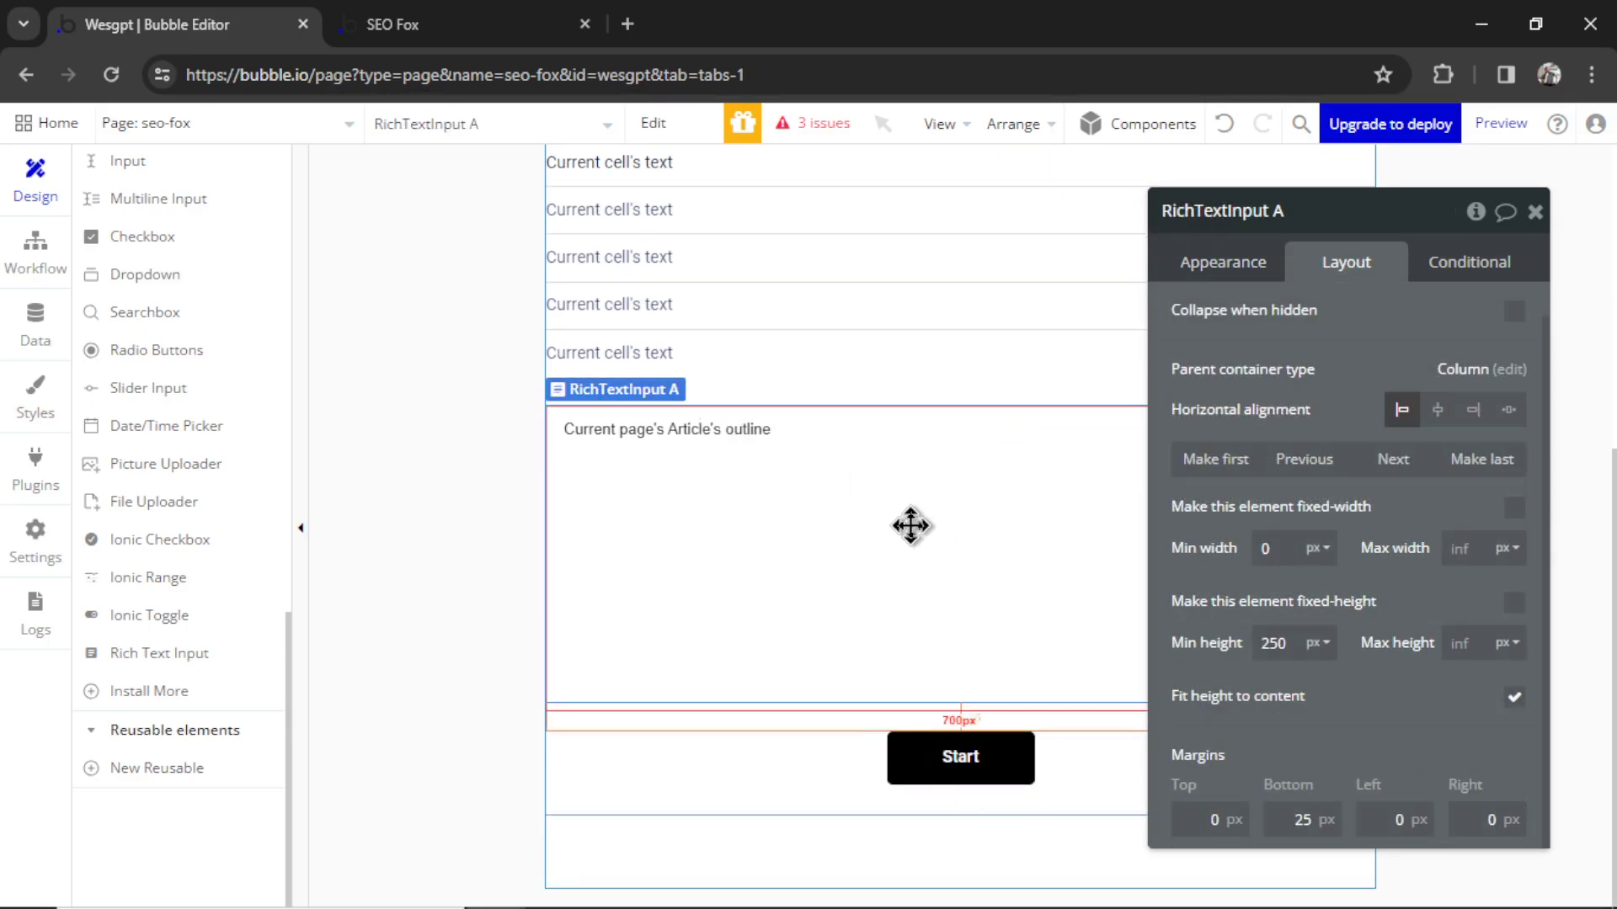
click(968, 770)
click(1342, 310)
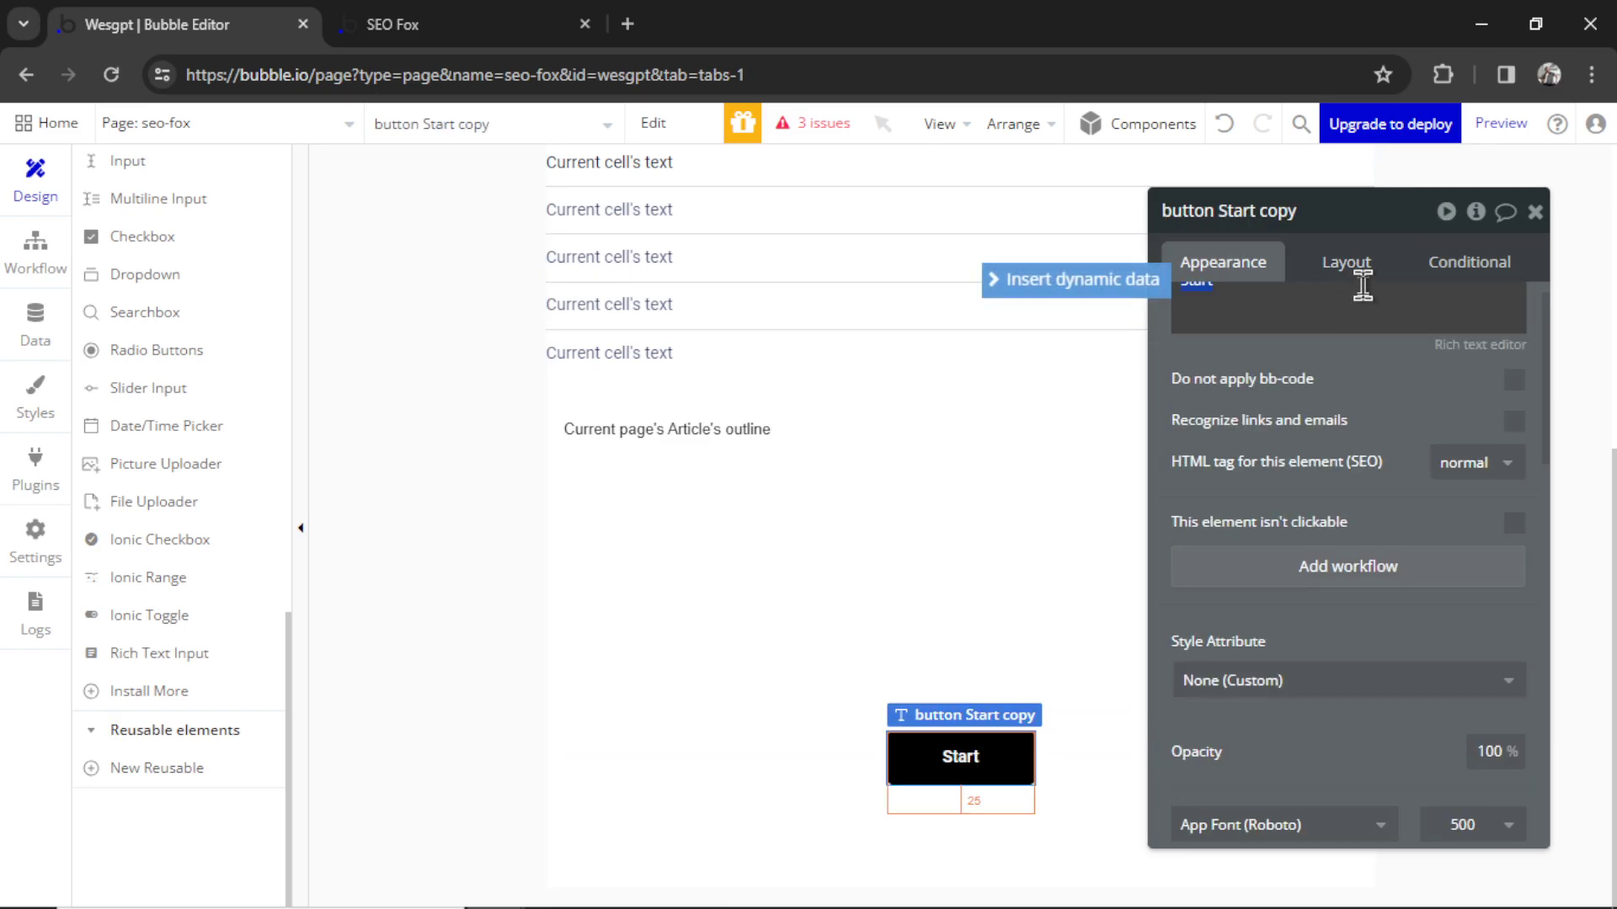
text(Confirm)
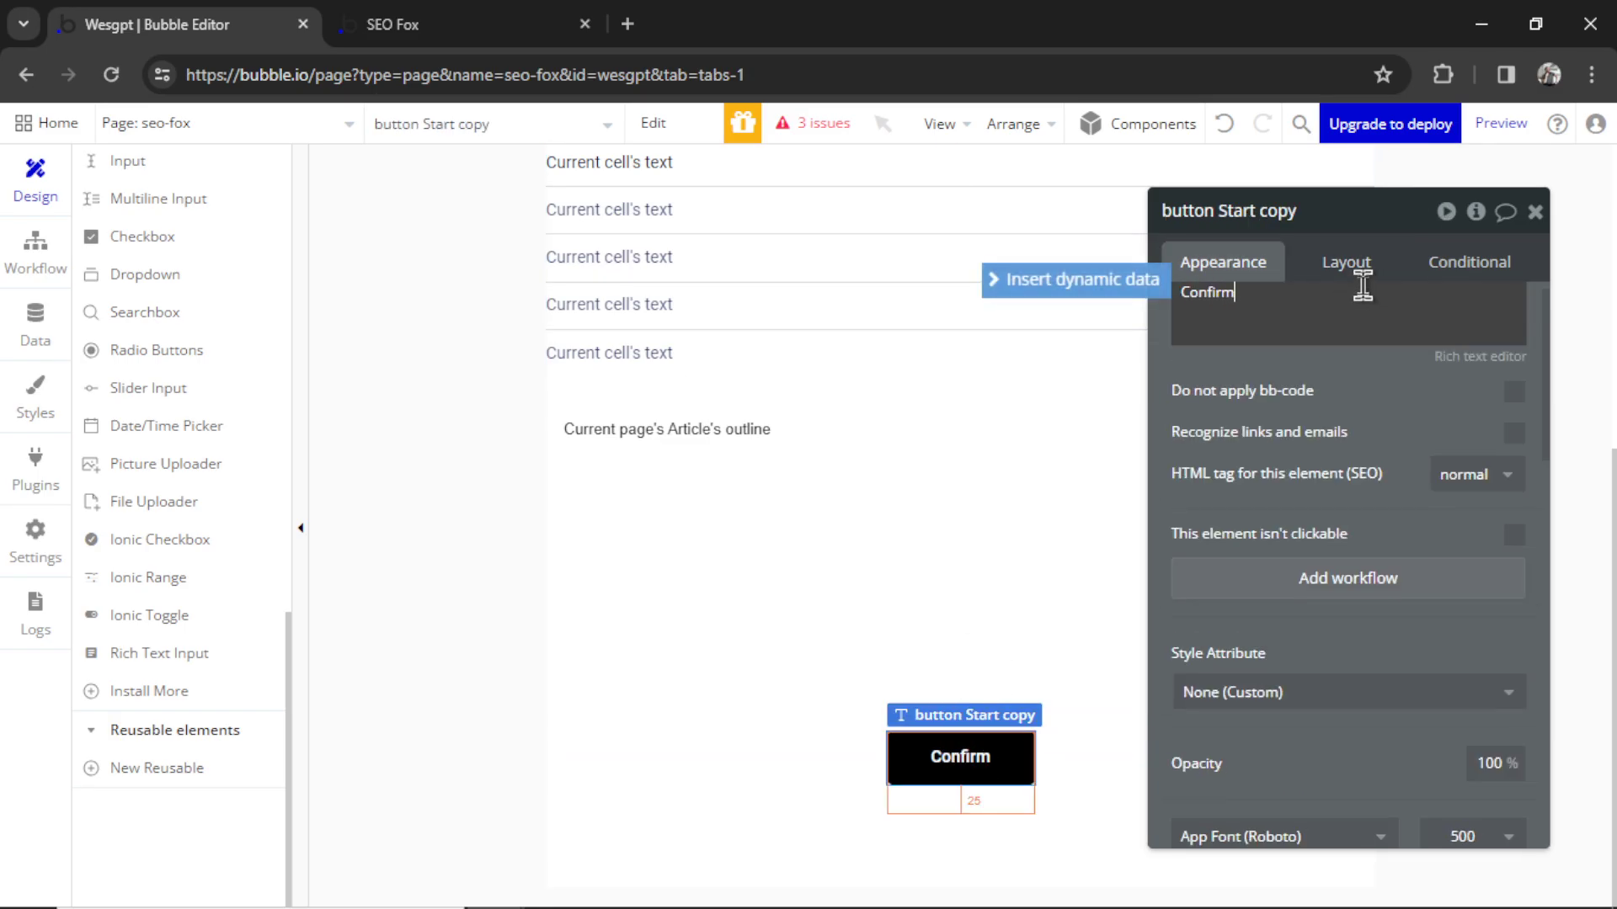
Turn off visibility on page load for the Confirm button
click(1365, 263)
scroll(1394, 358, up, 1)
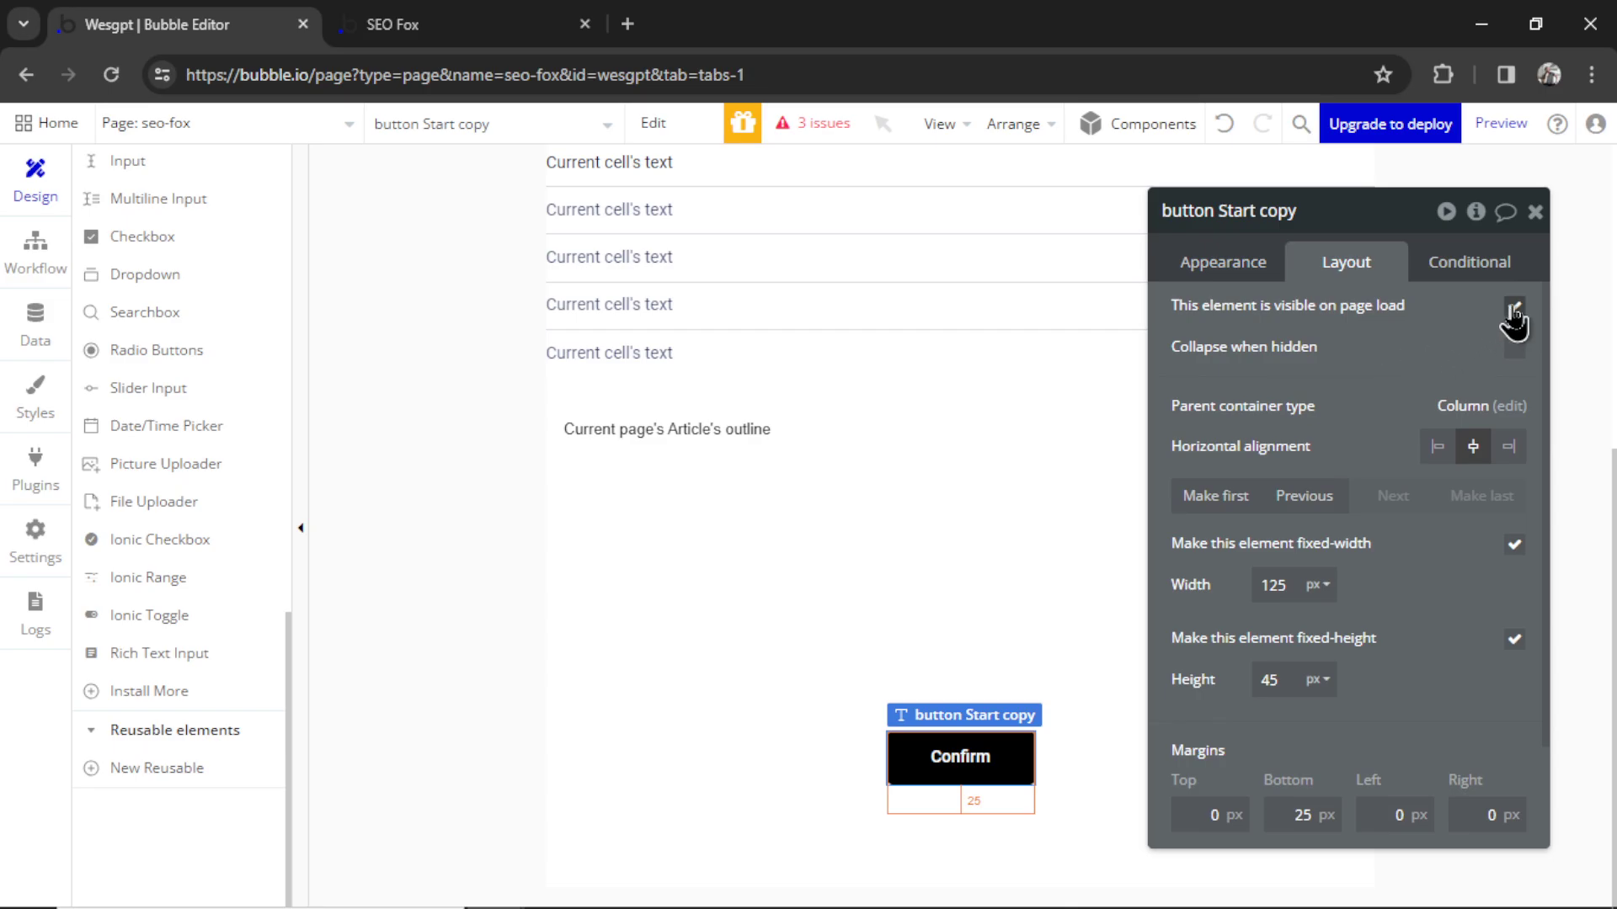
click(1513, 312)
Add a condition that makes the Confirm button visible when Current page's Article's outline is not empty
click(1469, 262)
click(1364, 329)
click(1258, 328)
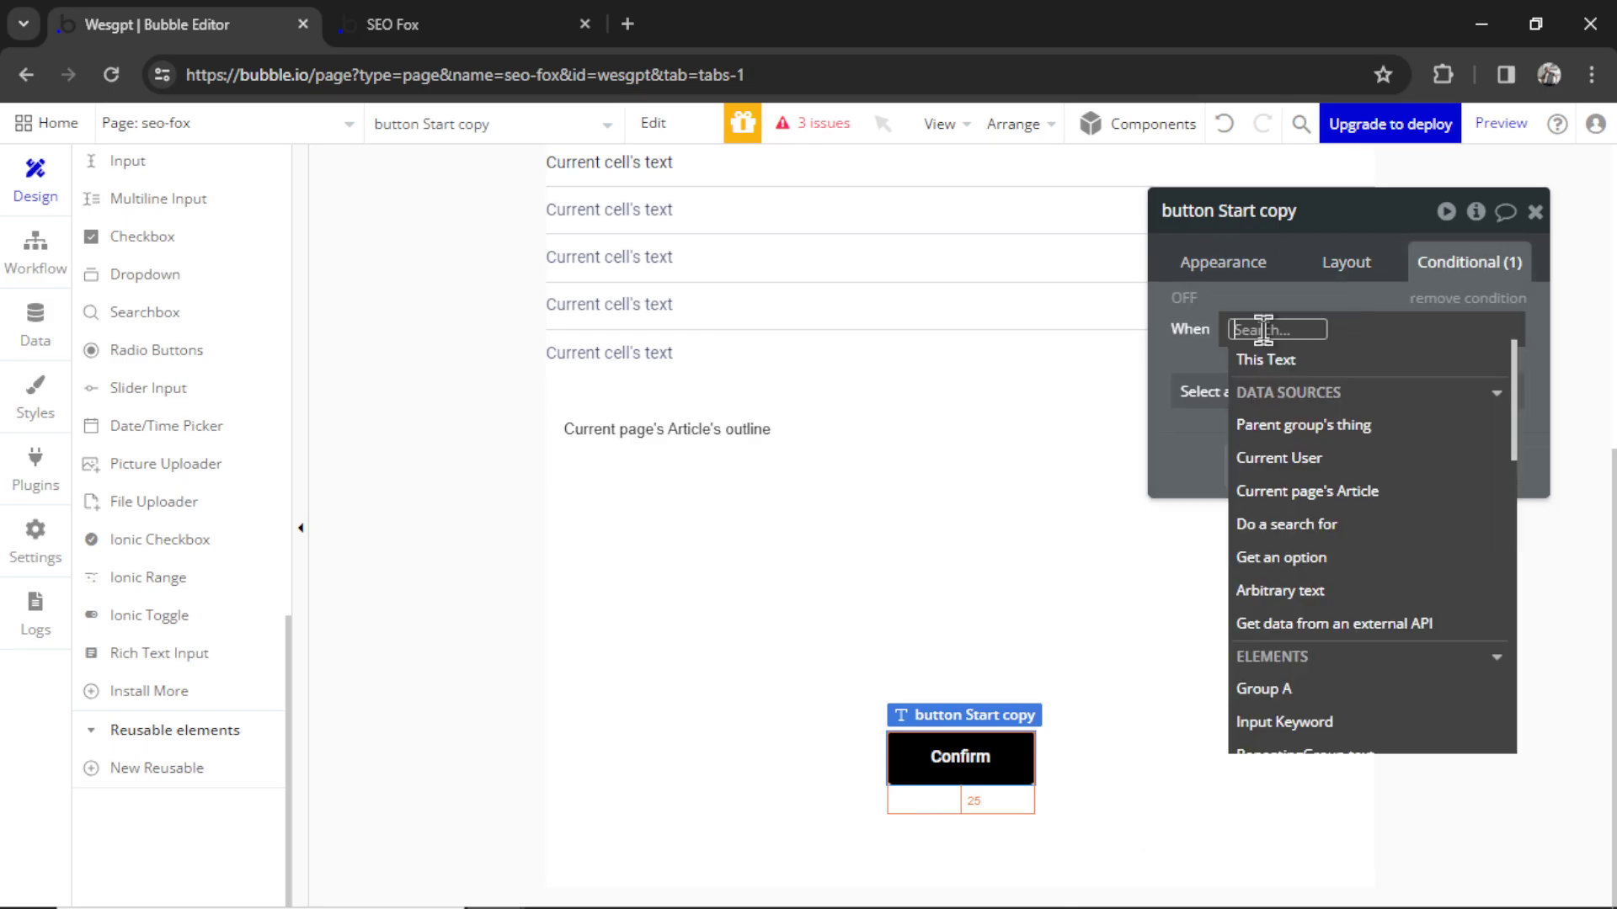
click(1359, 492)
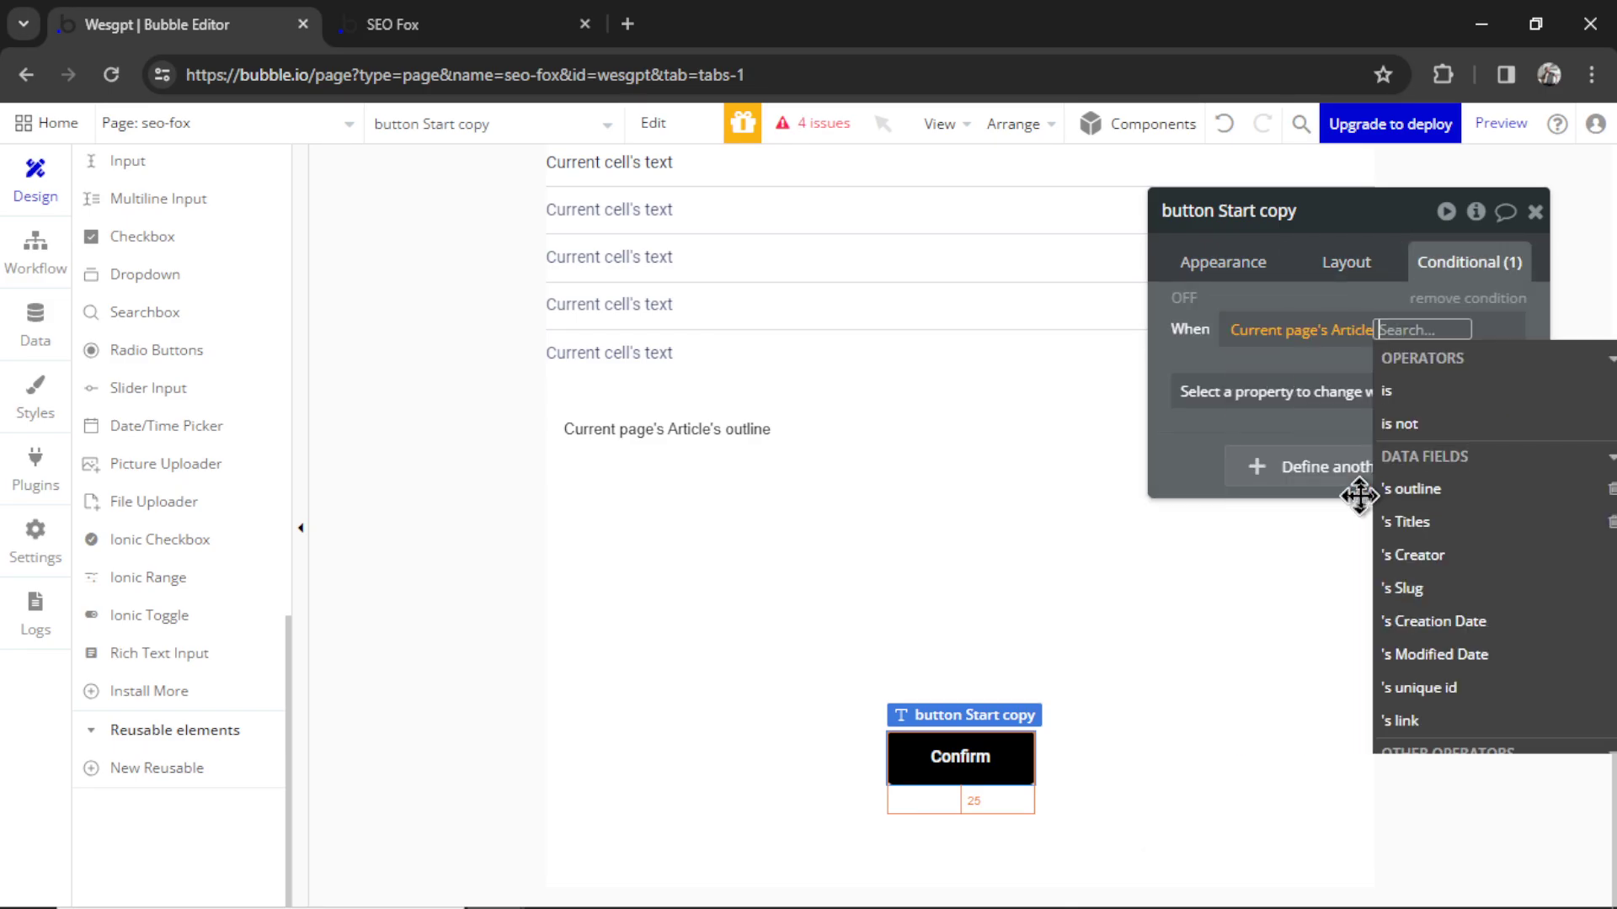
click(1448, 490)
click(1353, 587)
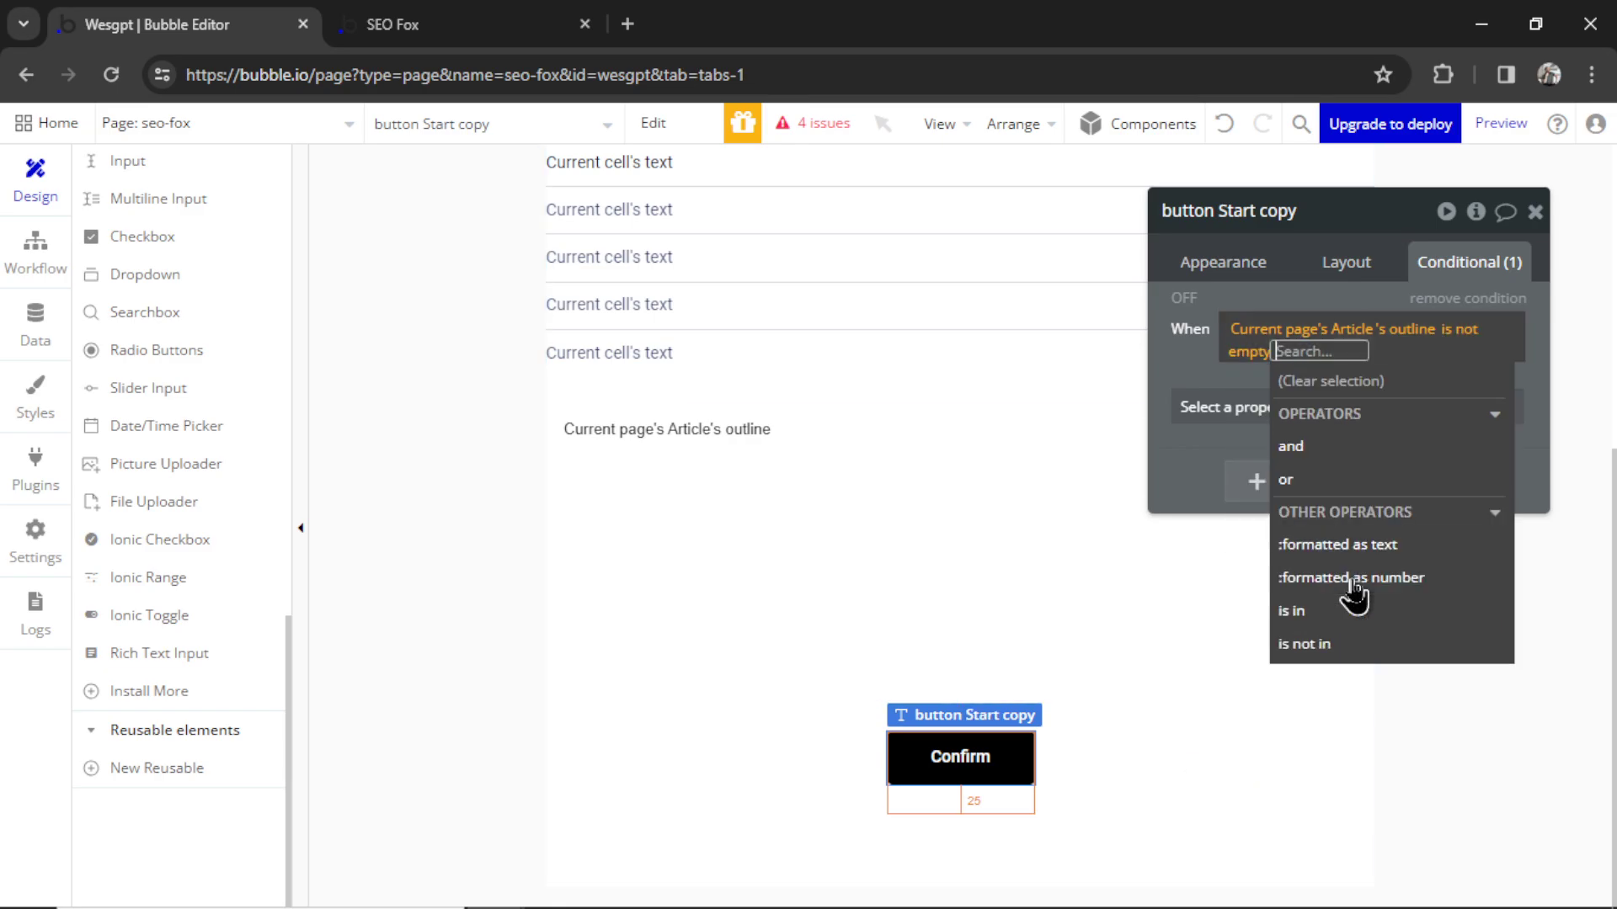
click(1259, 408)
click(1358, 458)
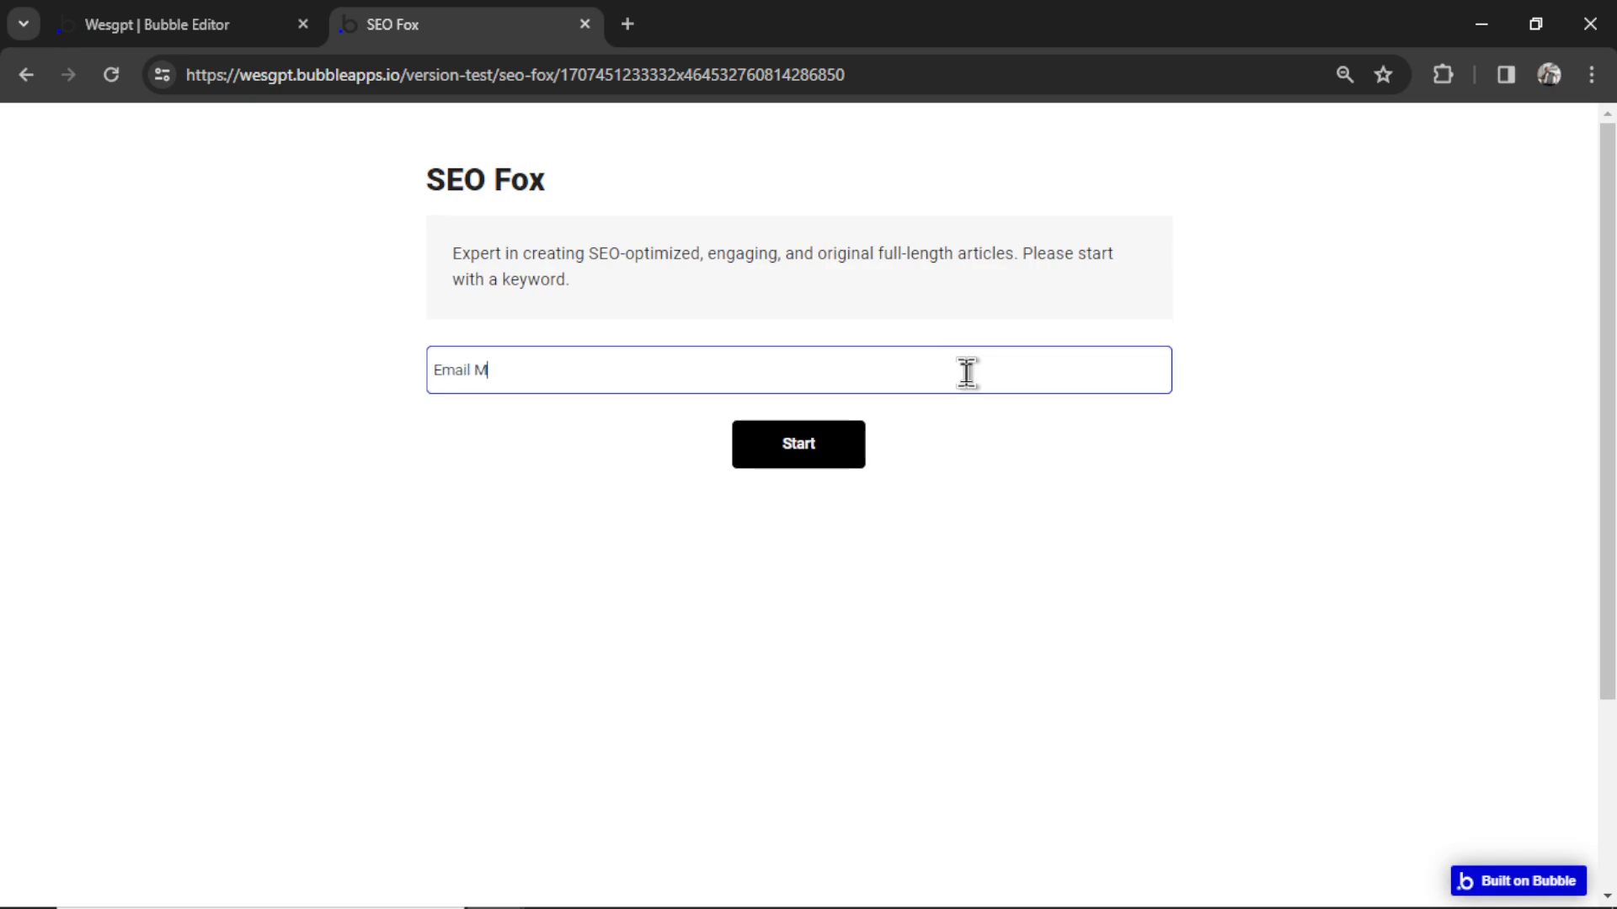
In the SEO Fox preview, generate titles for Email Marketing, choose the Open Rate Odyssey title and review its generated outline
click(802, 456)
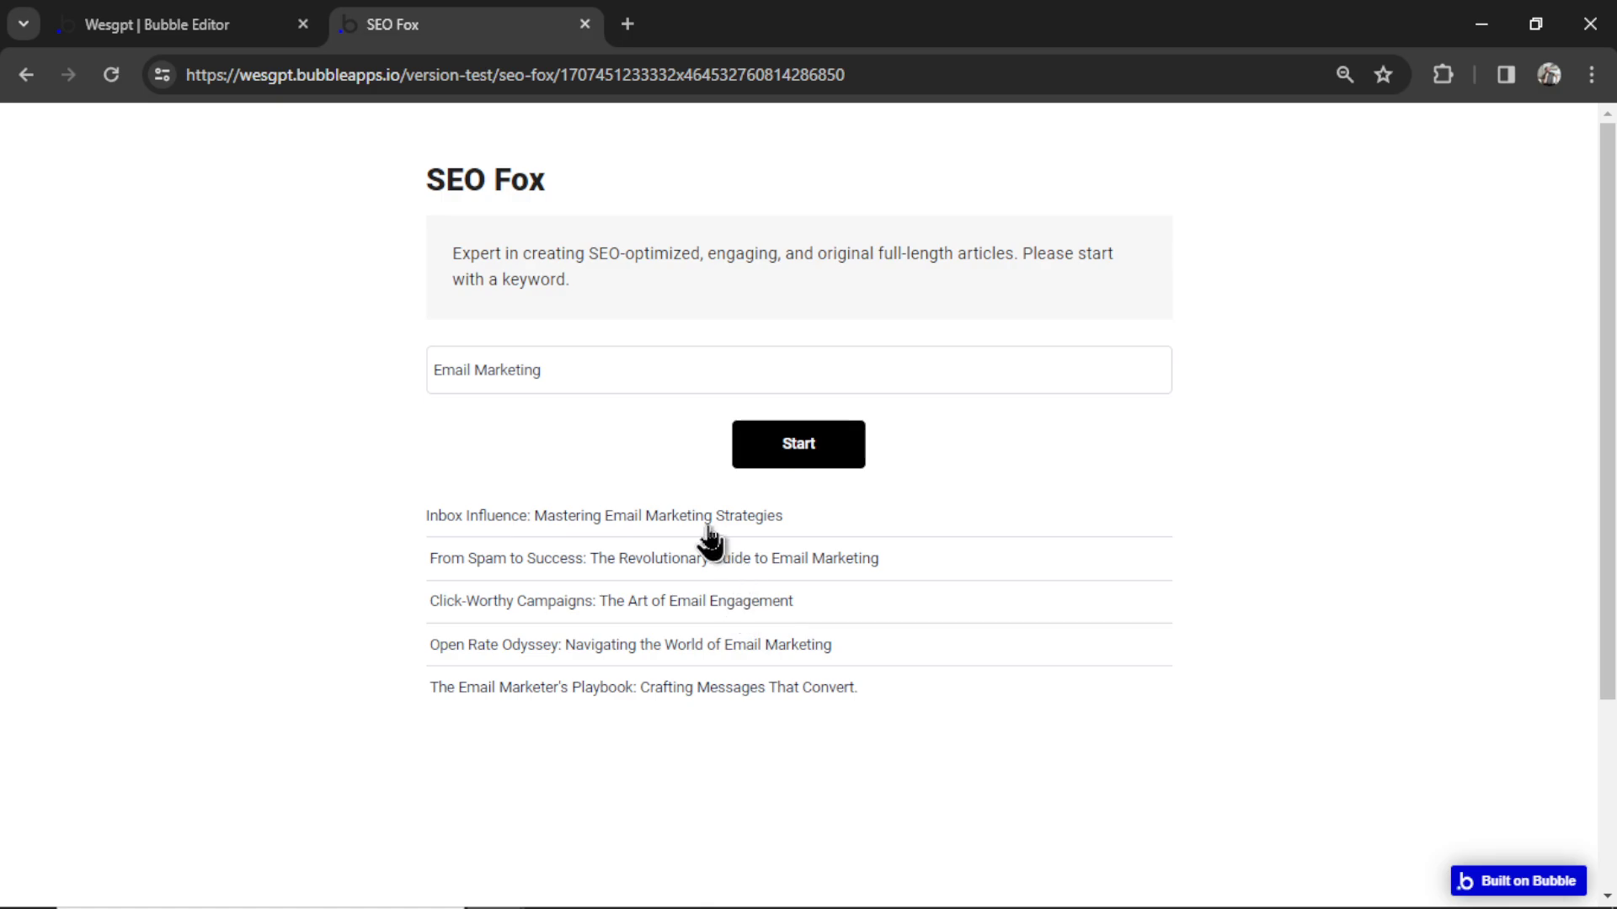
click(680, 659)
scroll(1122, 502, down, 5)
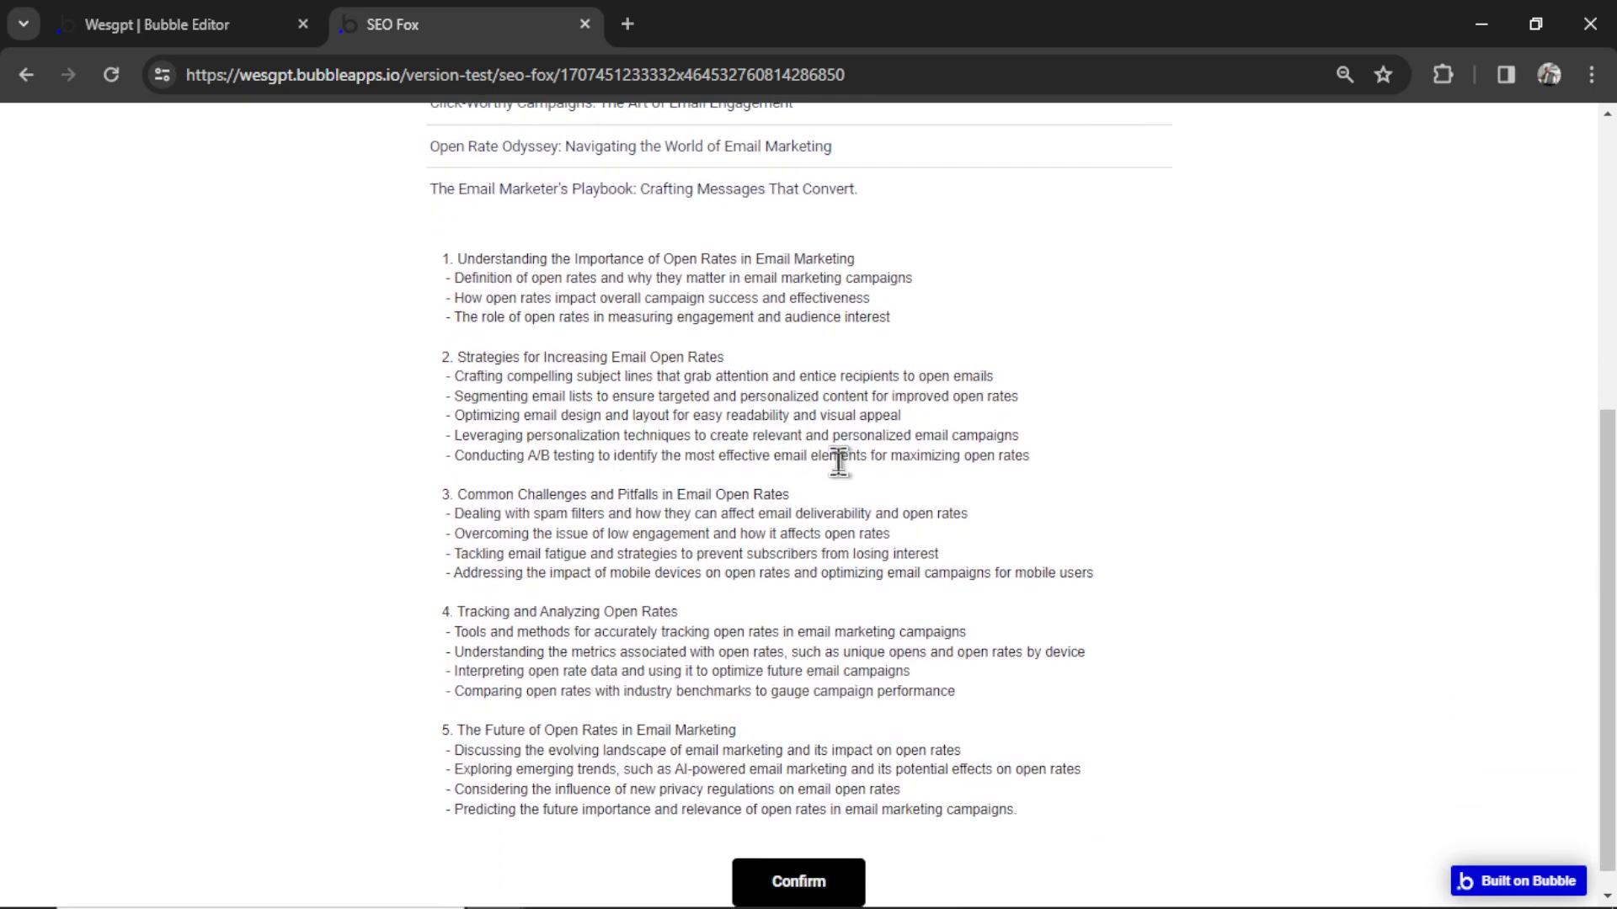
scroll(1086, 724, down, 1)
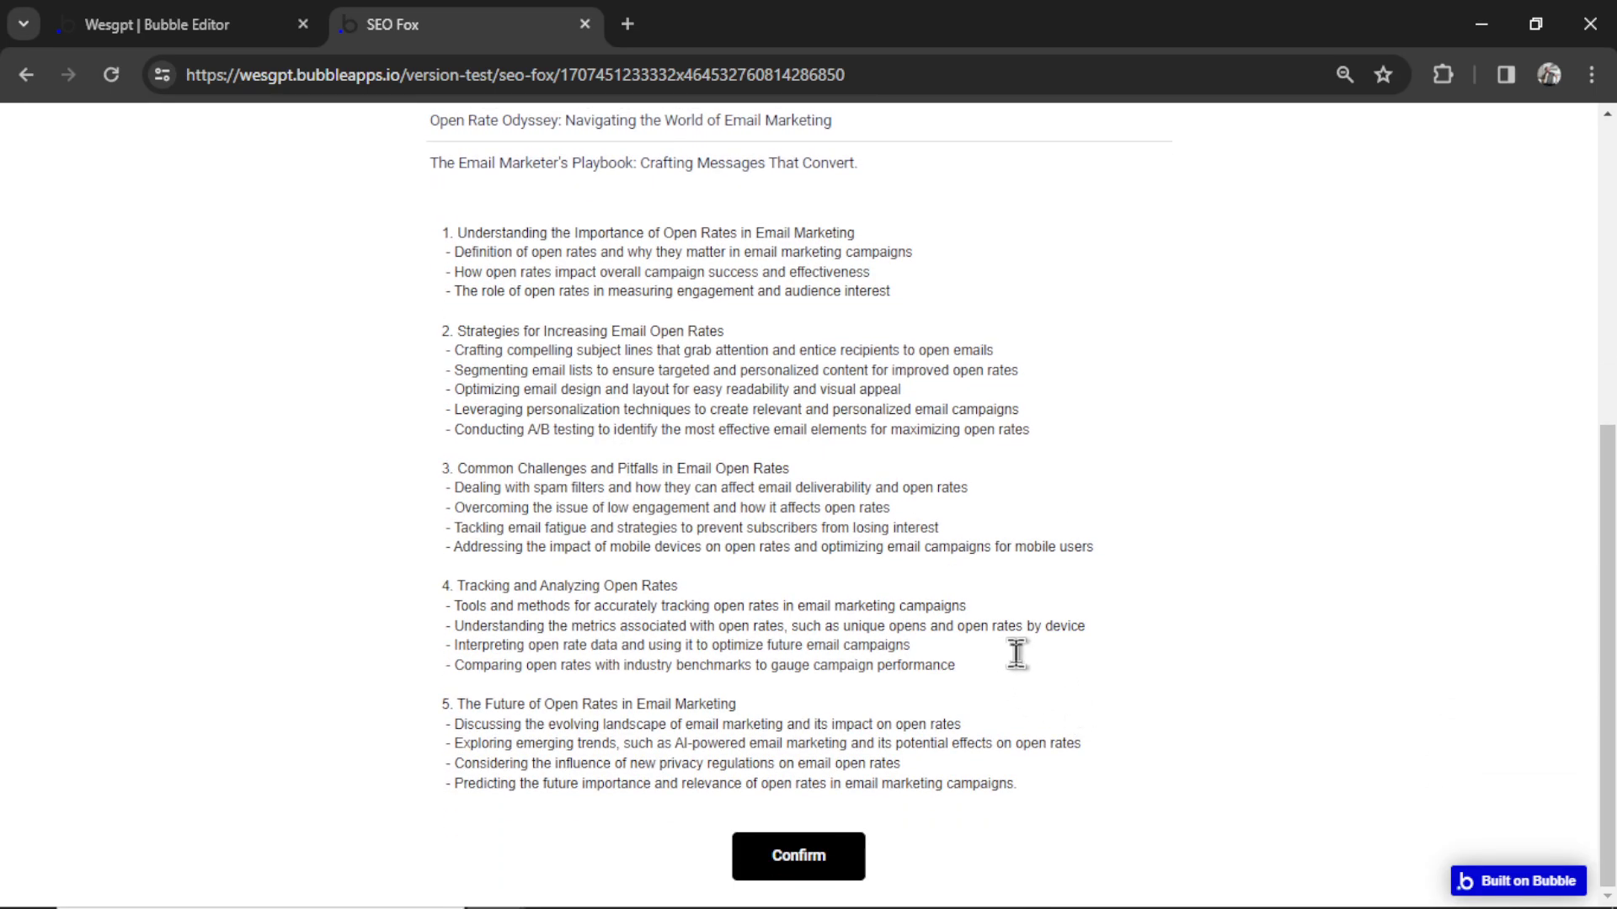
In the generated outline, delete the industry benchmarks bullet from section 4 and remove "Open Rates in" from the section 5 heading
shift+click(454, 665)
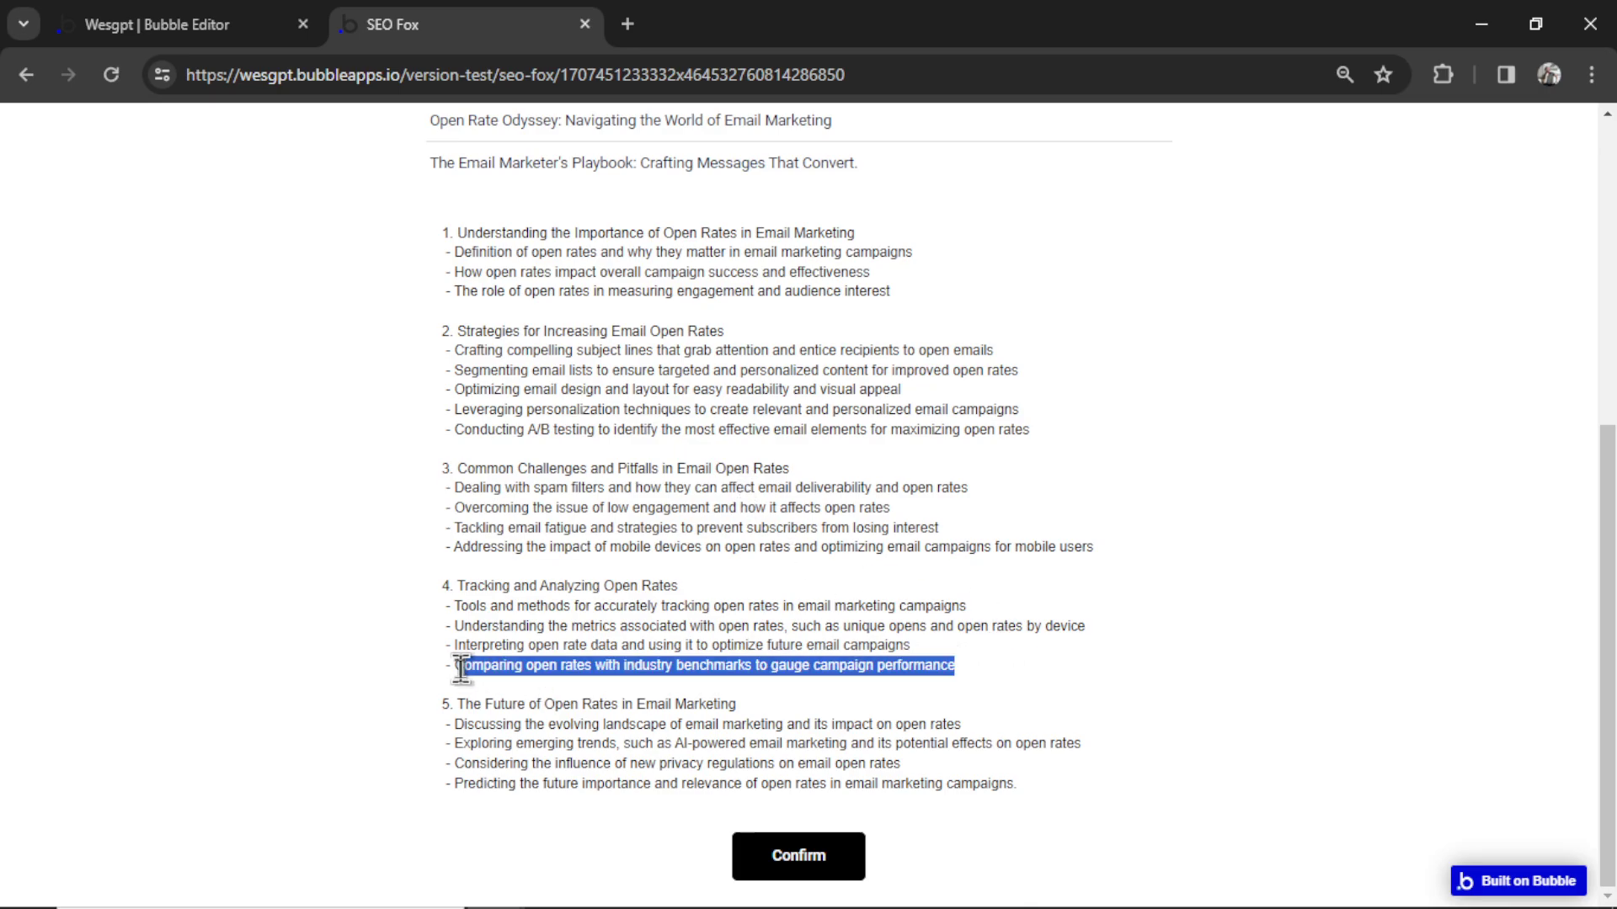
key(BackSpace)
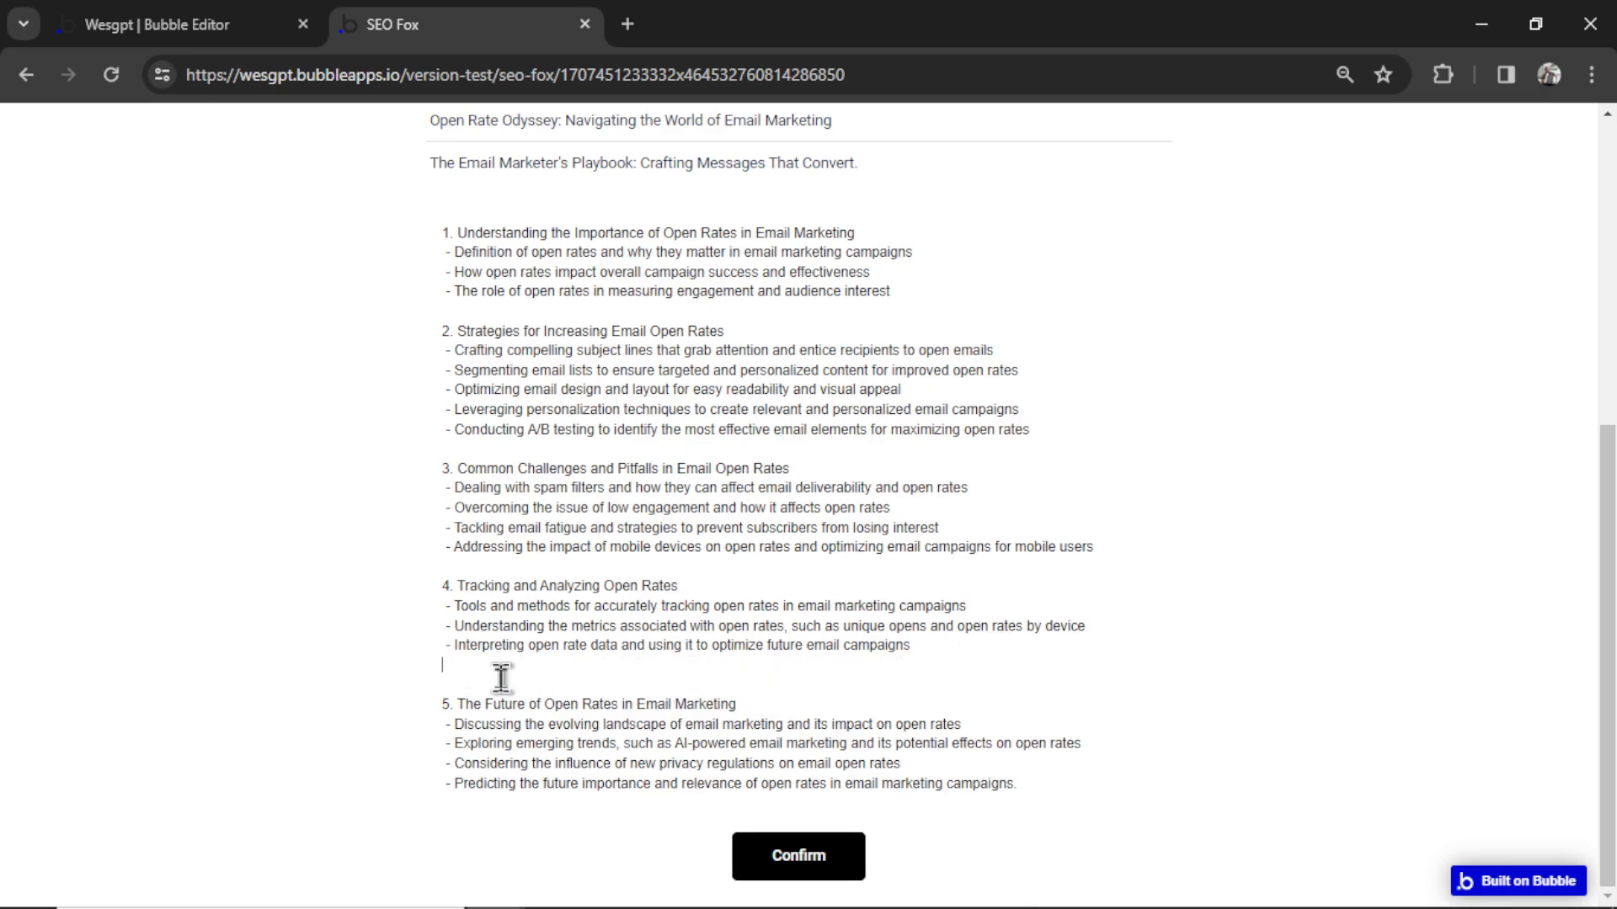
key(BackSpace)
drag(636, 703, 546, 704)
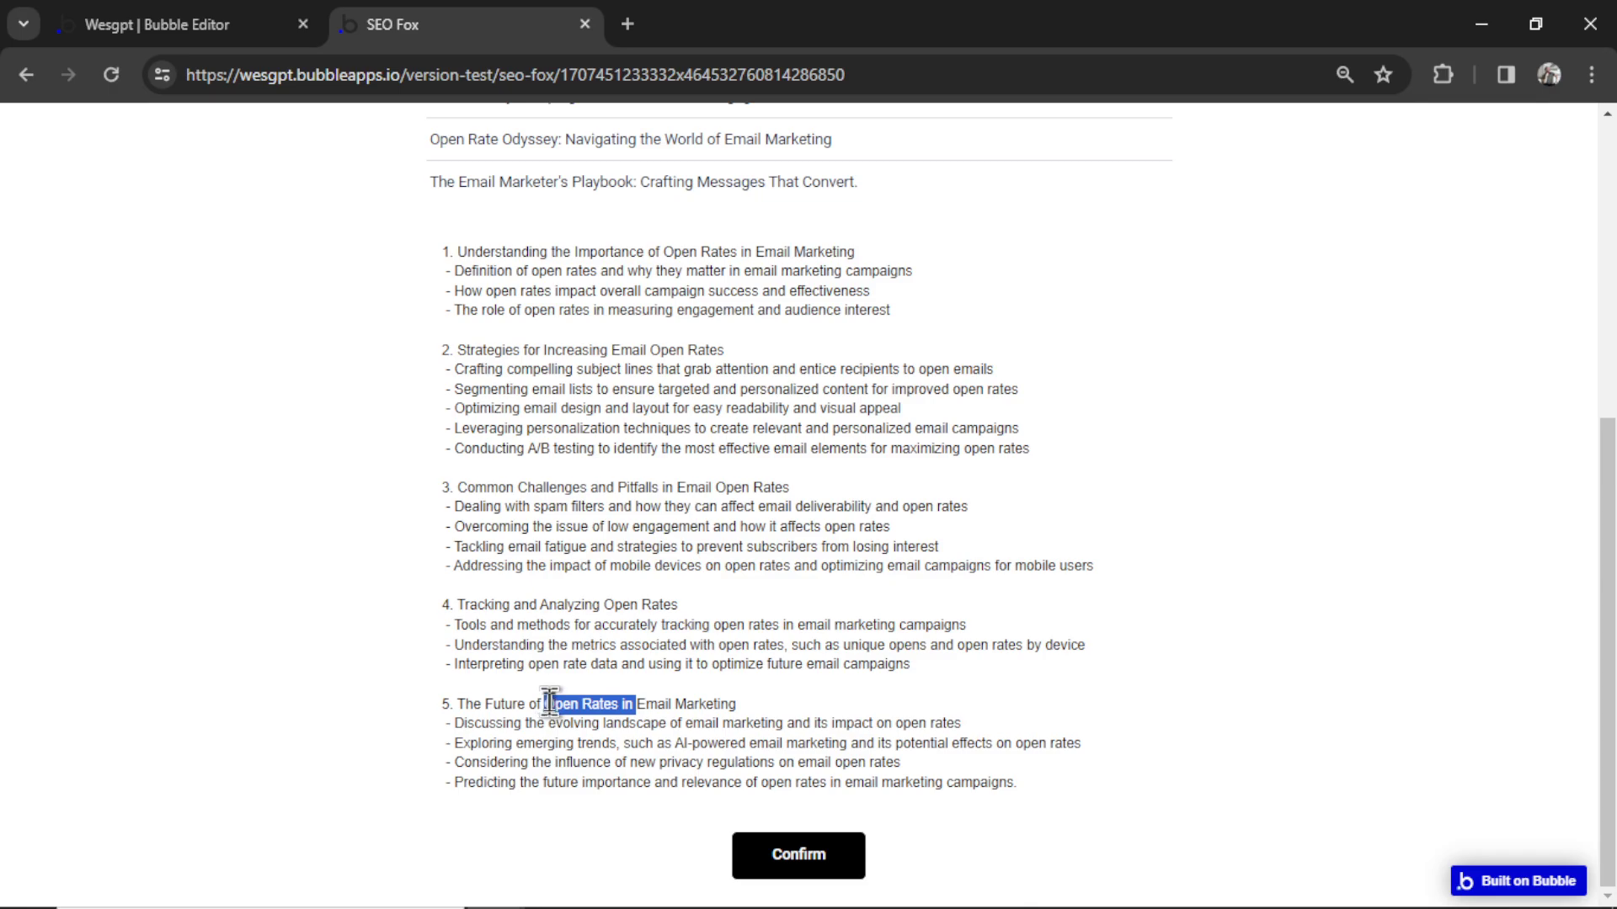
key(BackSpace)
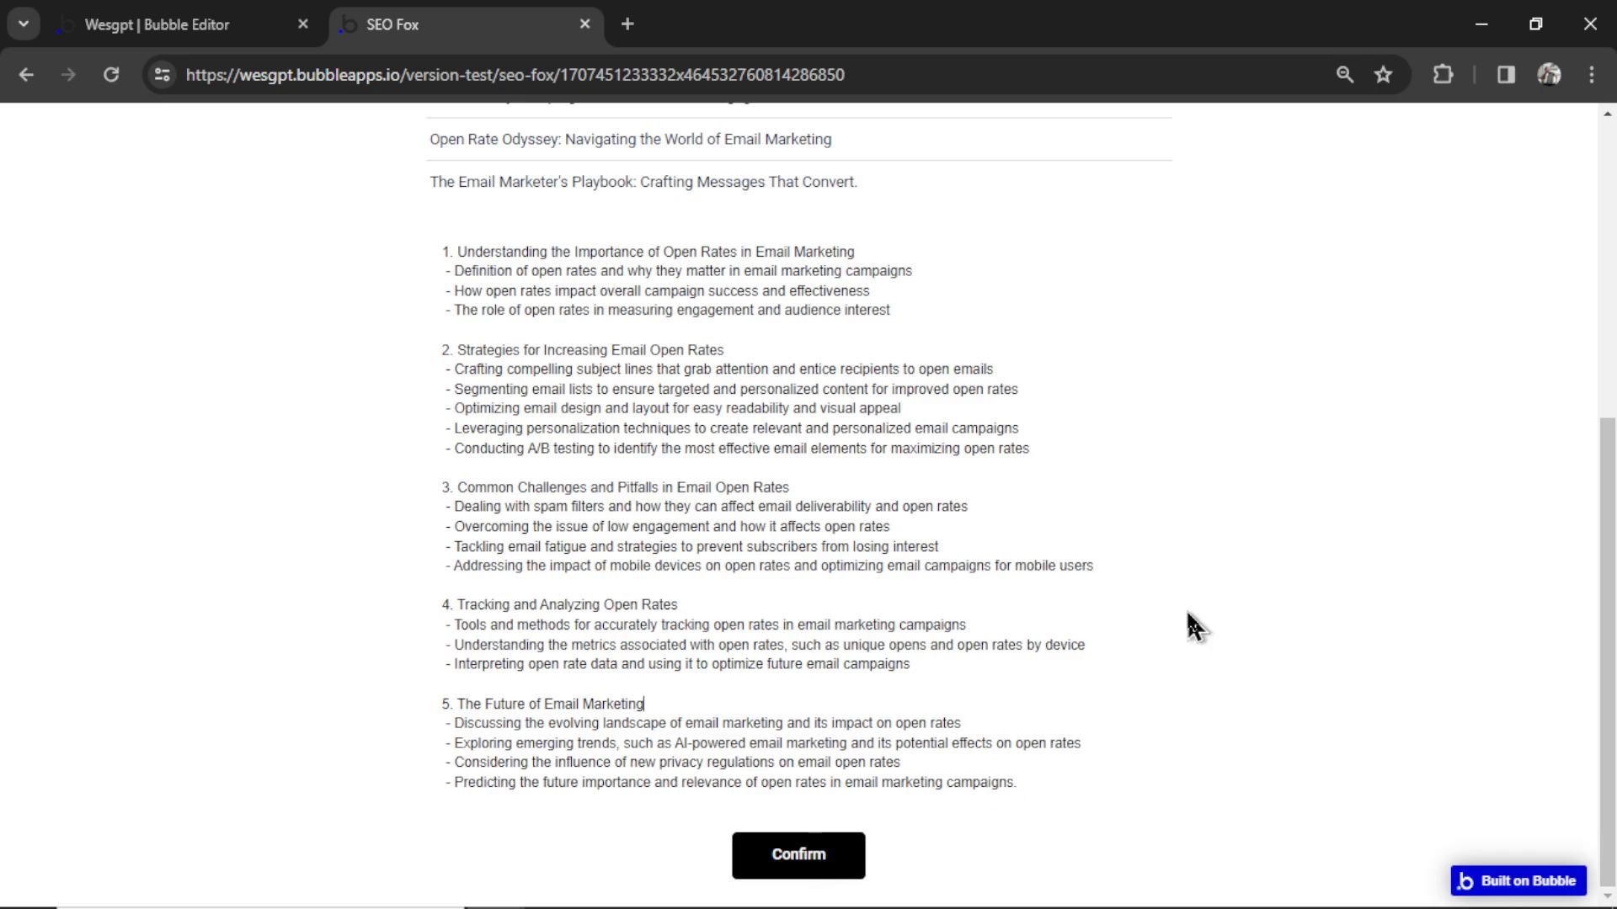
scroll(1349, 452, up, 3)
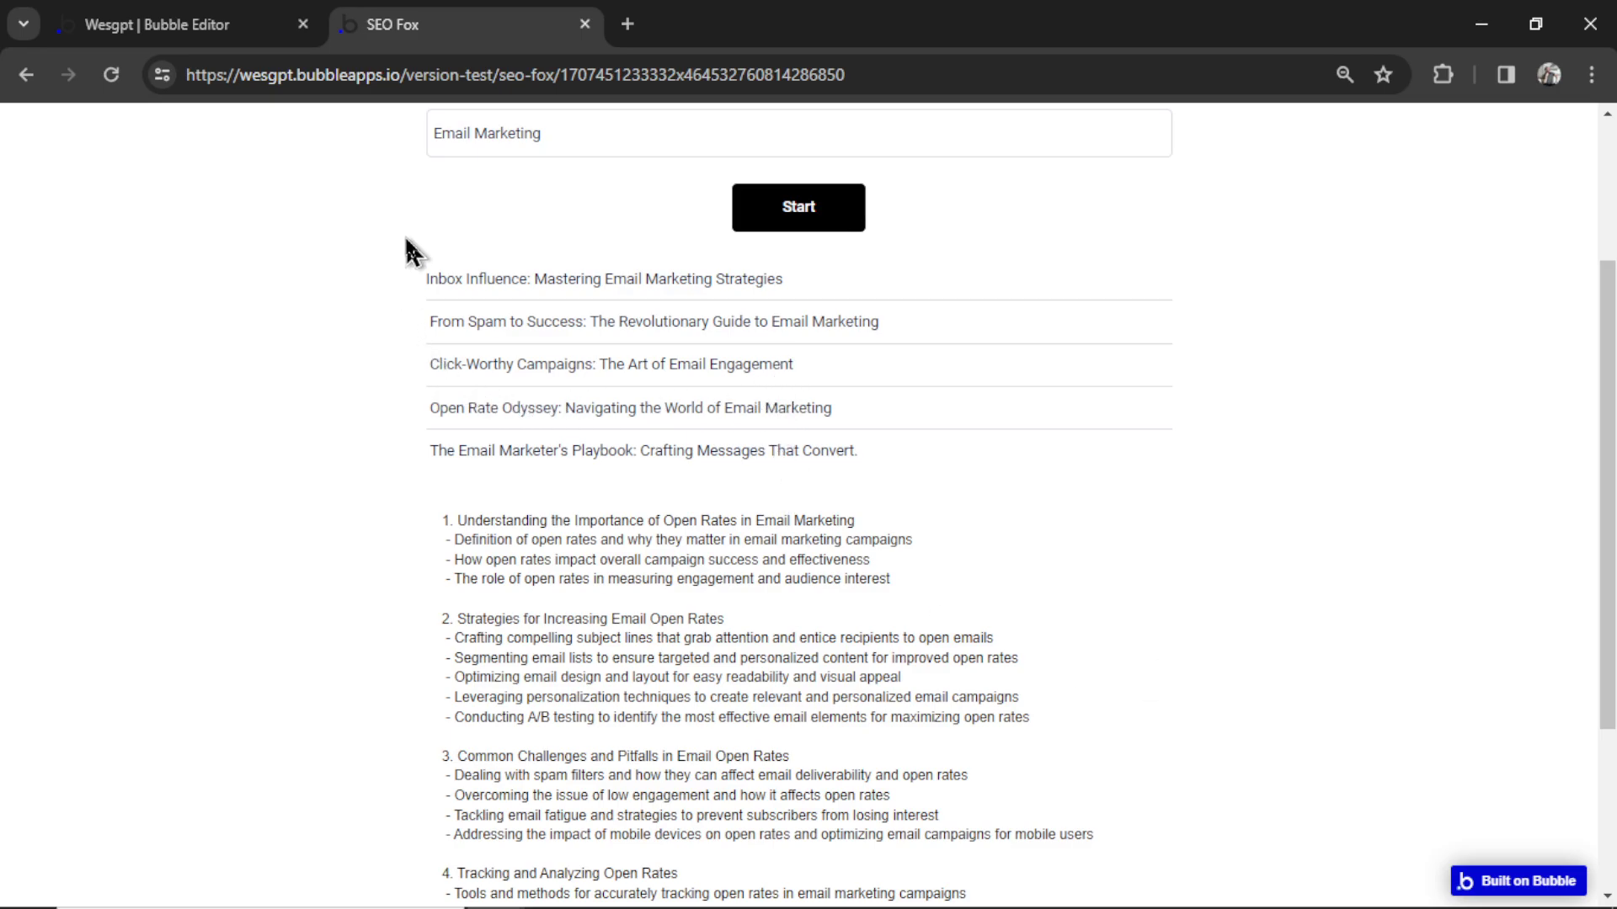
scroll(730, 401, down, 2)
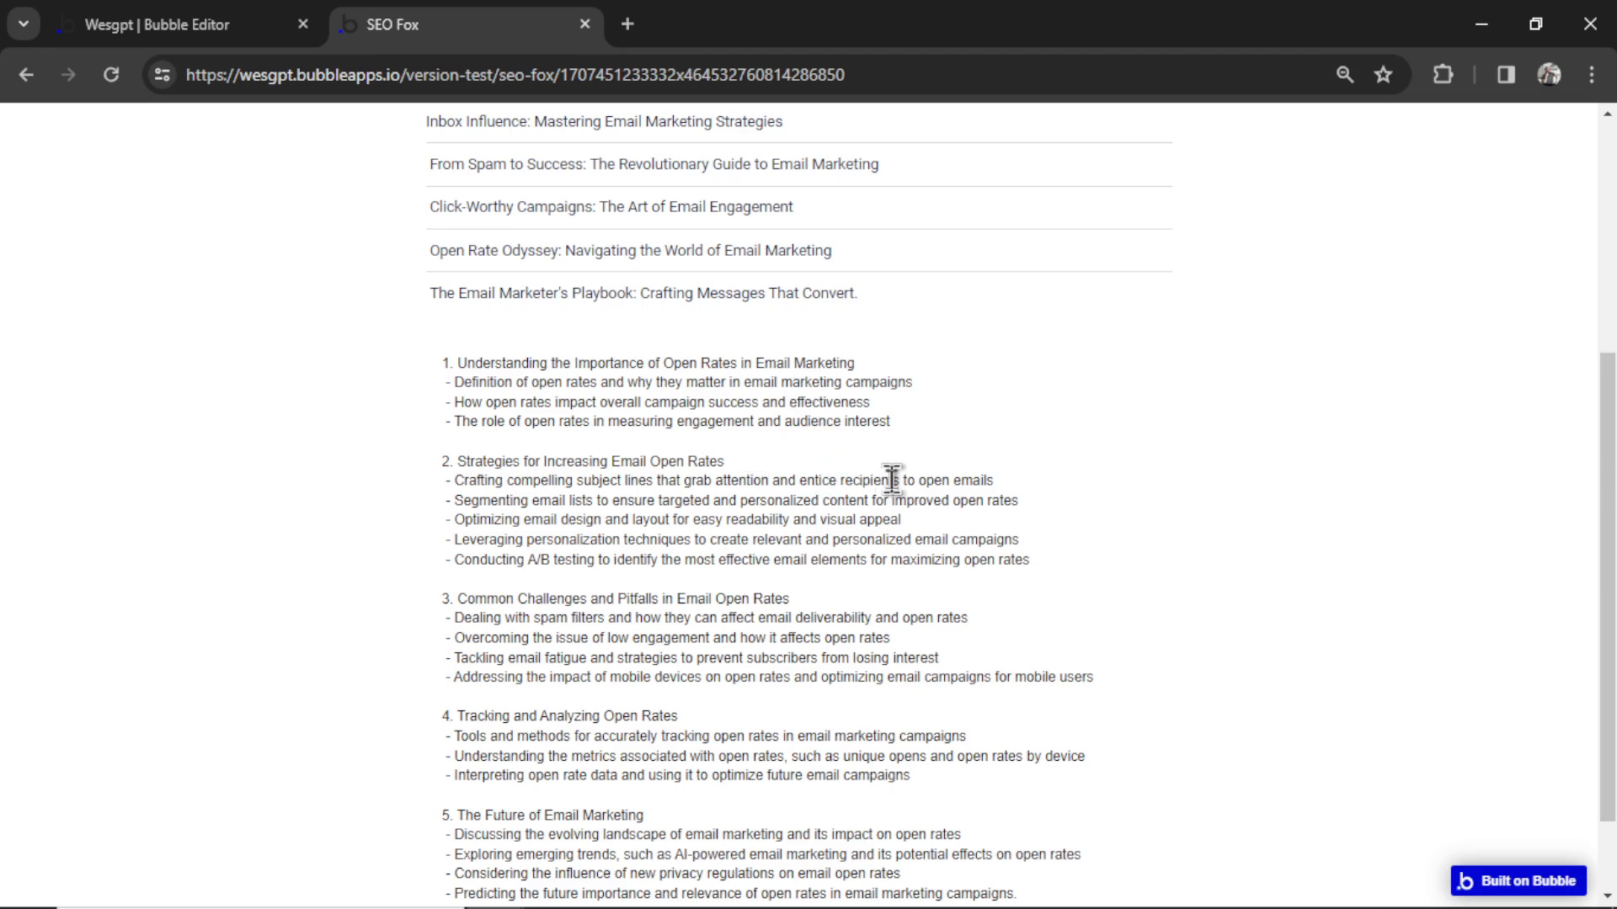
scroll(889, 480, up, 3)
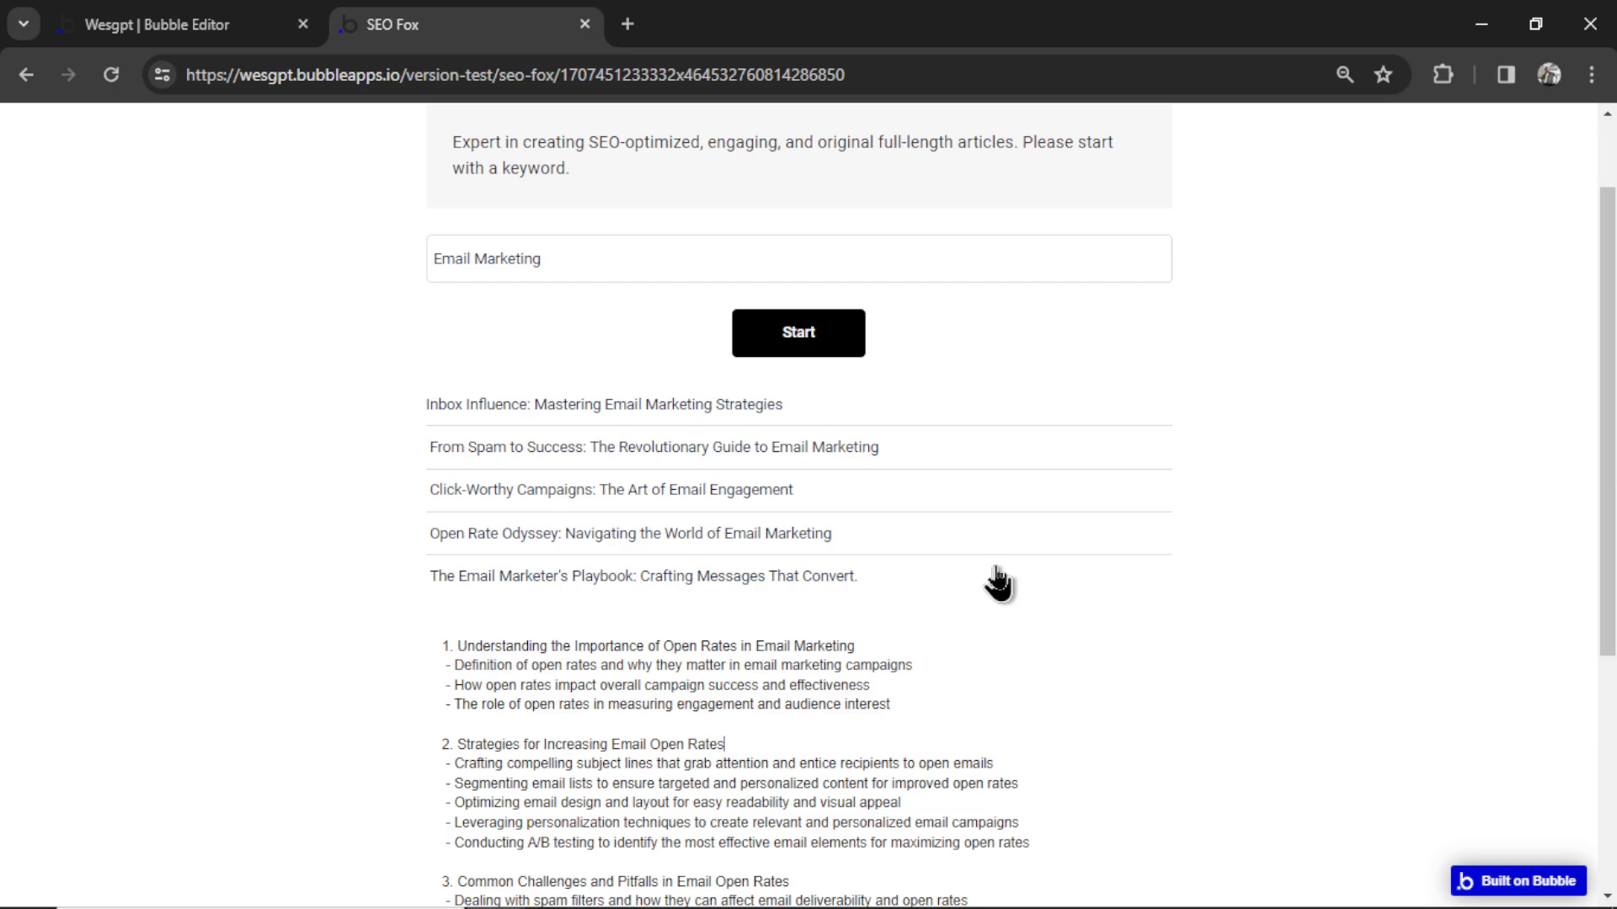
scroll(998, 583, up, 2)
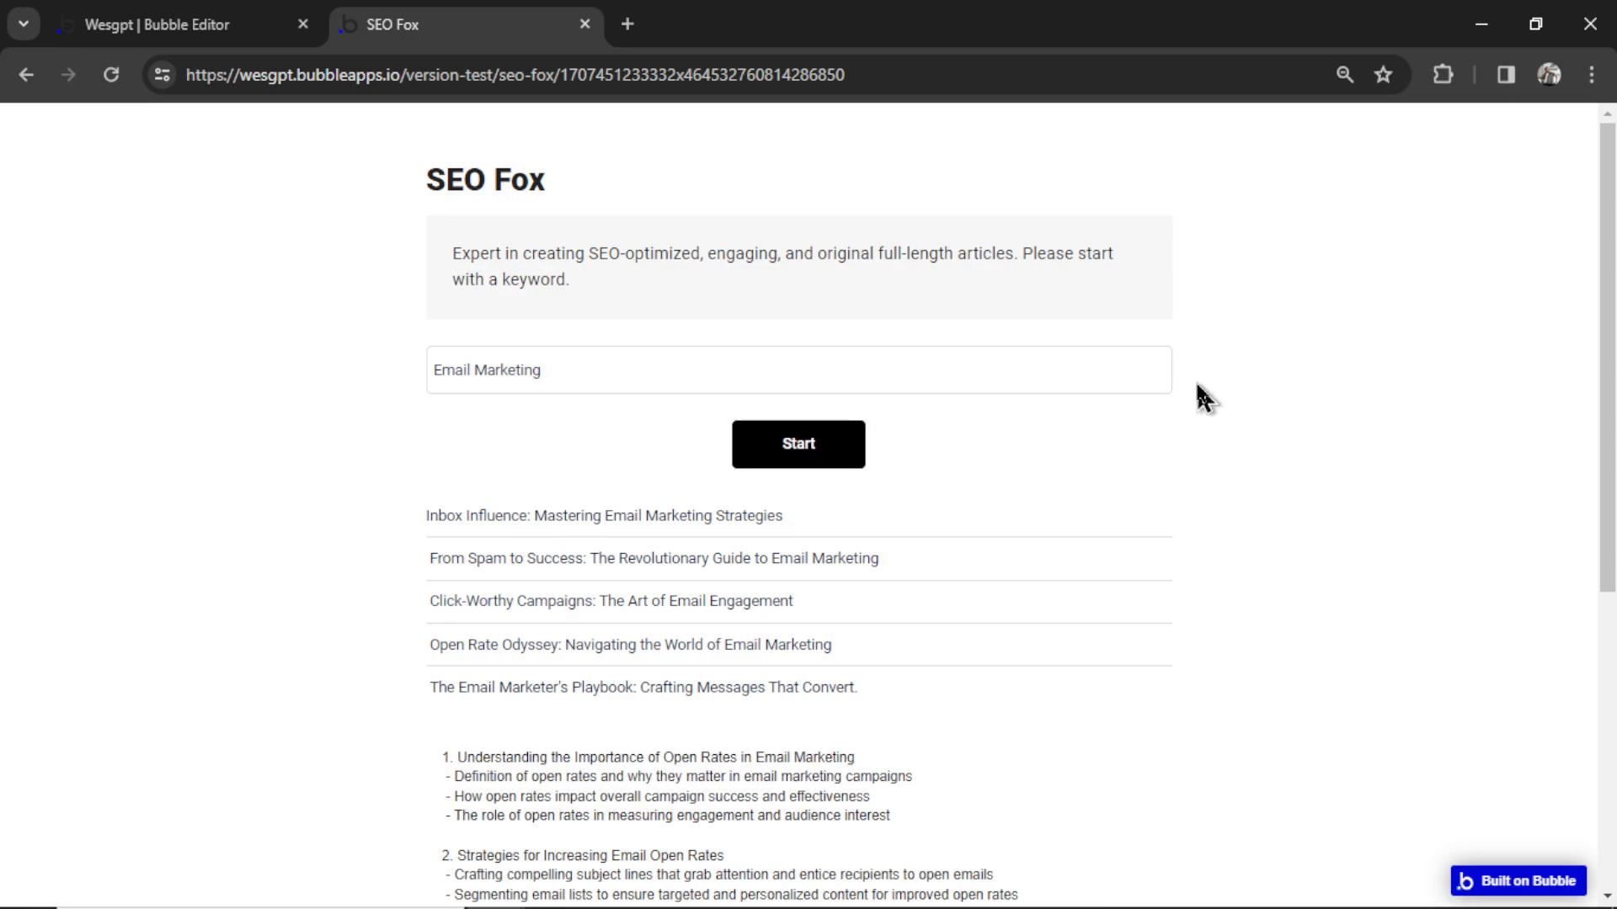
Switch to the Bubble editor and set the seo-fox page's default builder width to 1000 and its container layout to Row
click(1060, 368)
key(ctrl+Tab)
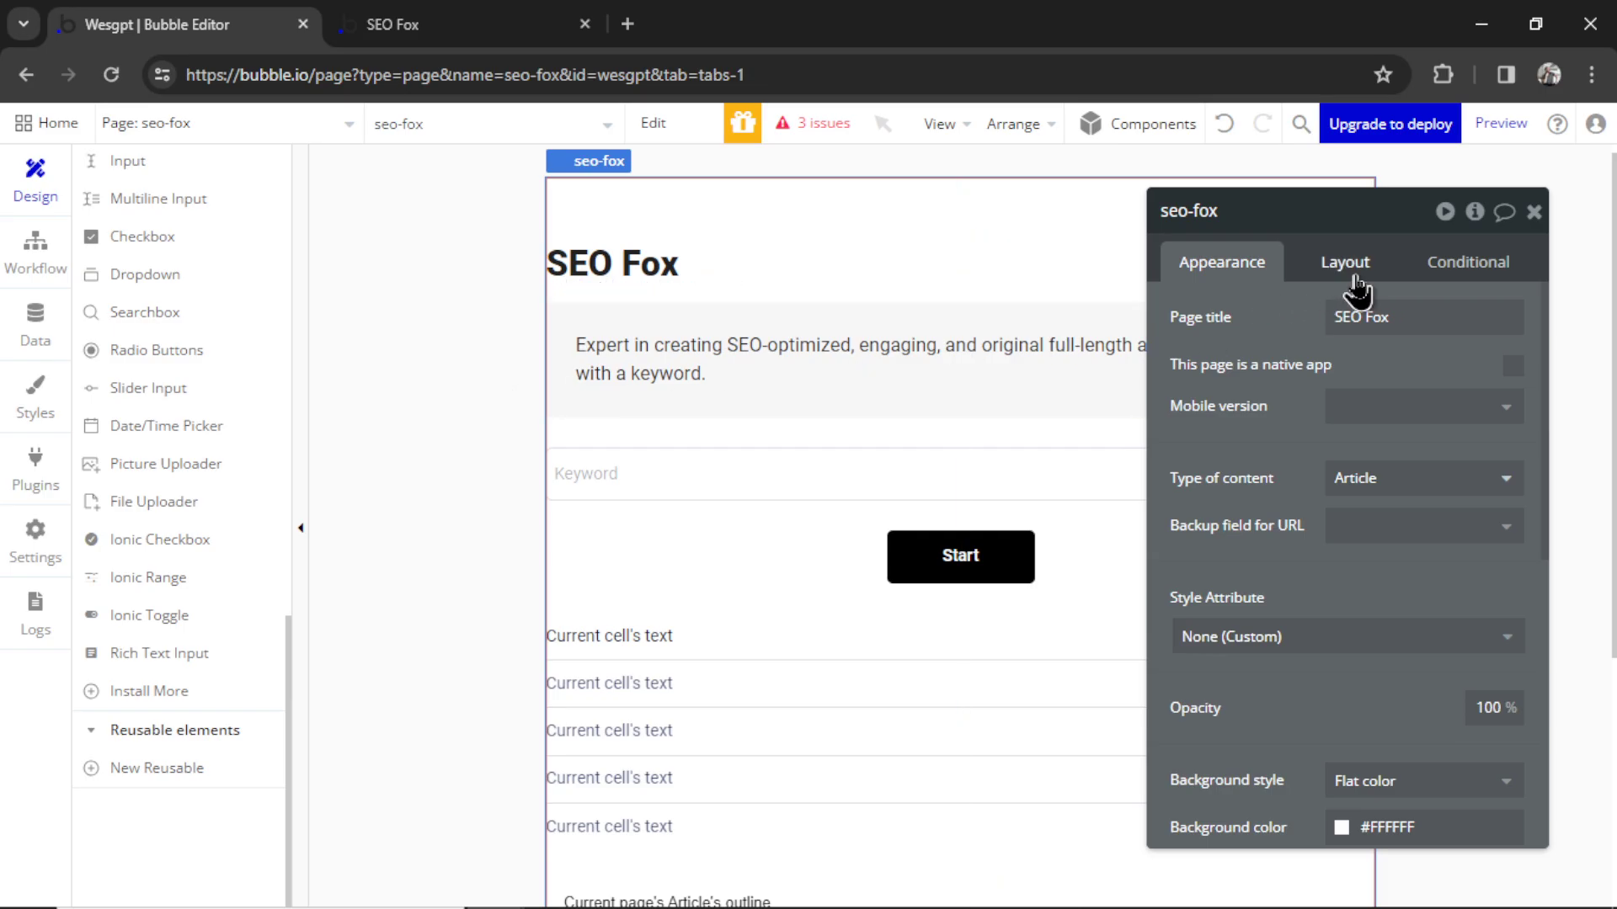
click(1351, 282)
double_click(1494, 558)
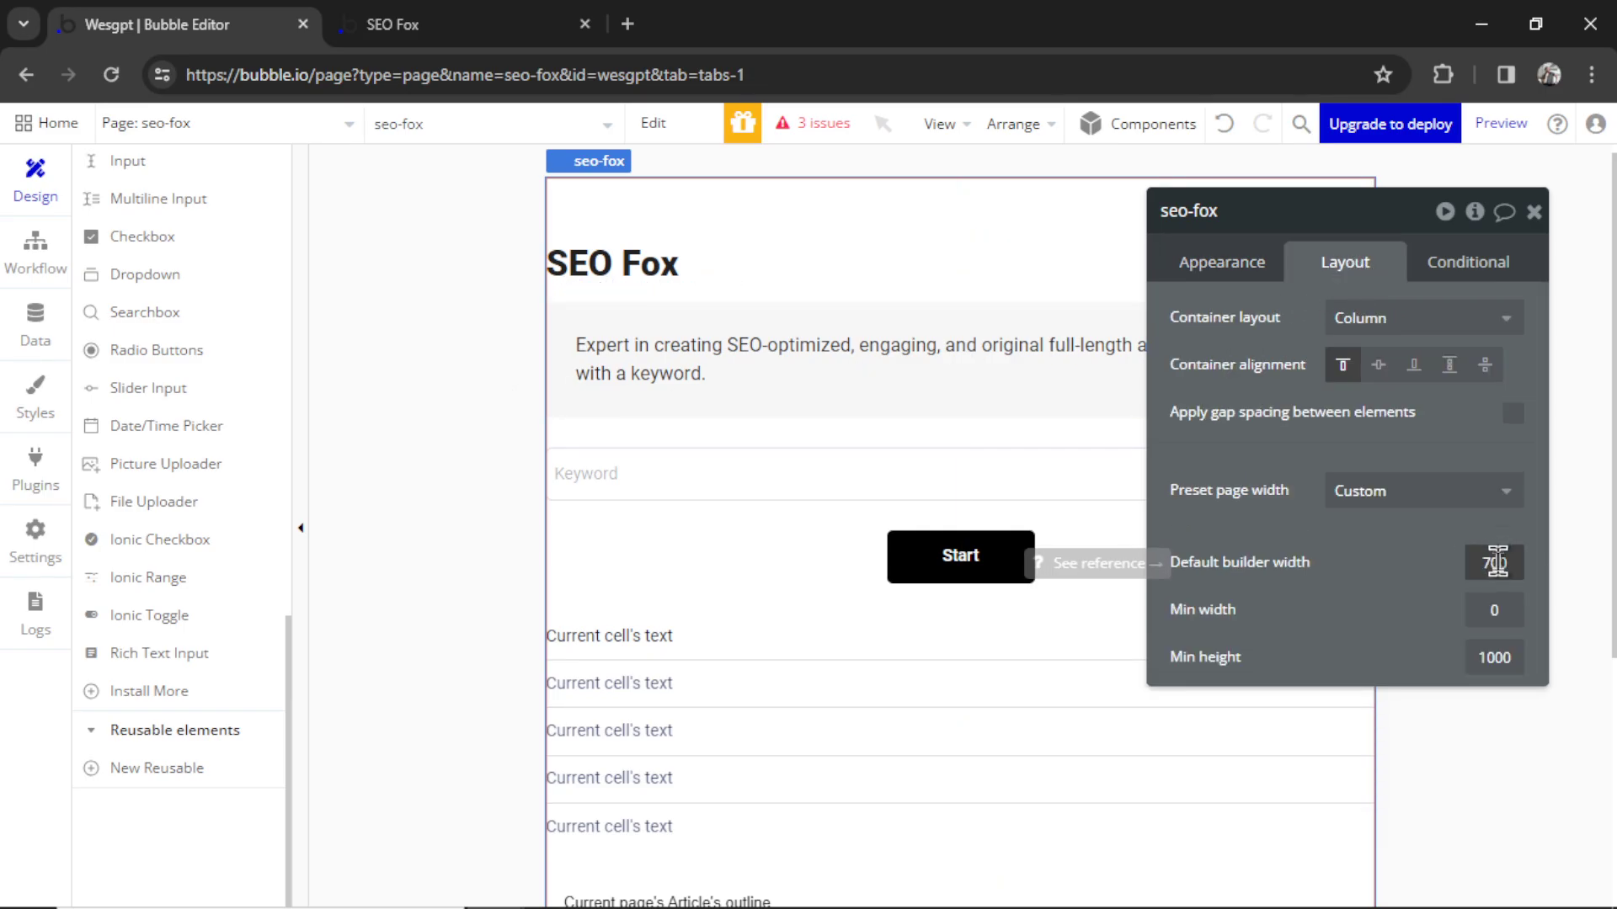
text(100)
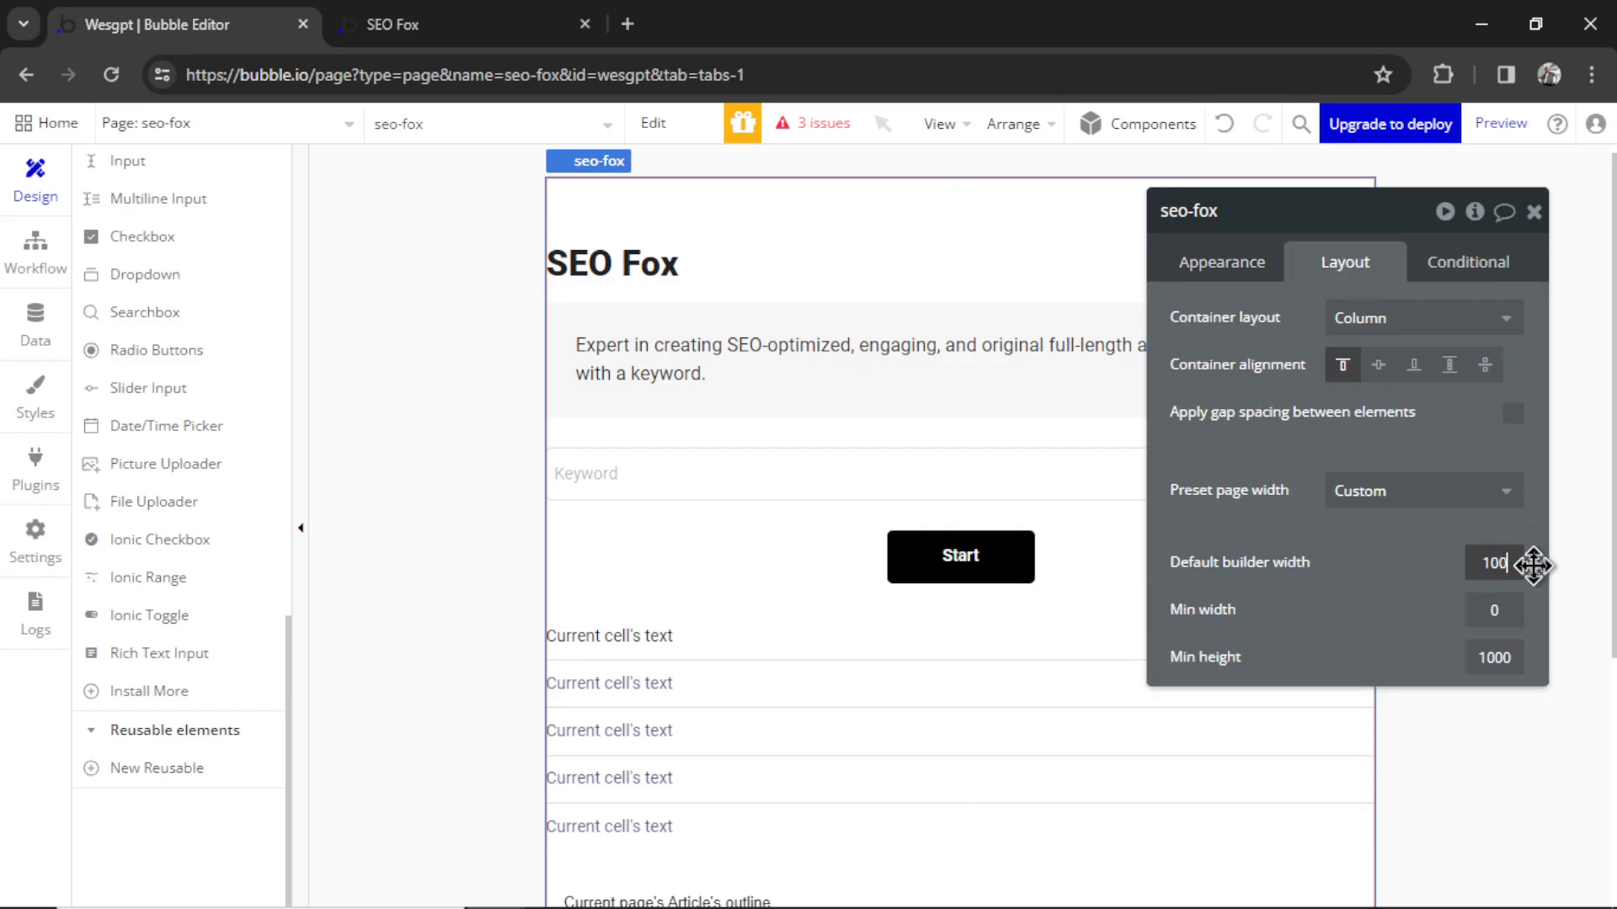
text(0)
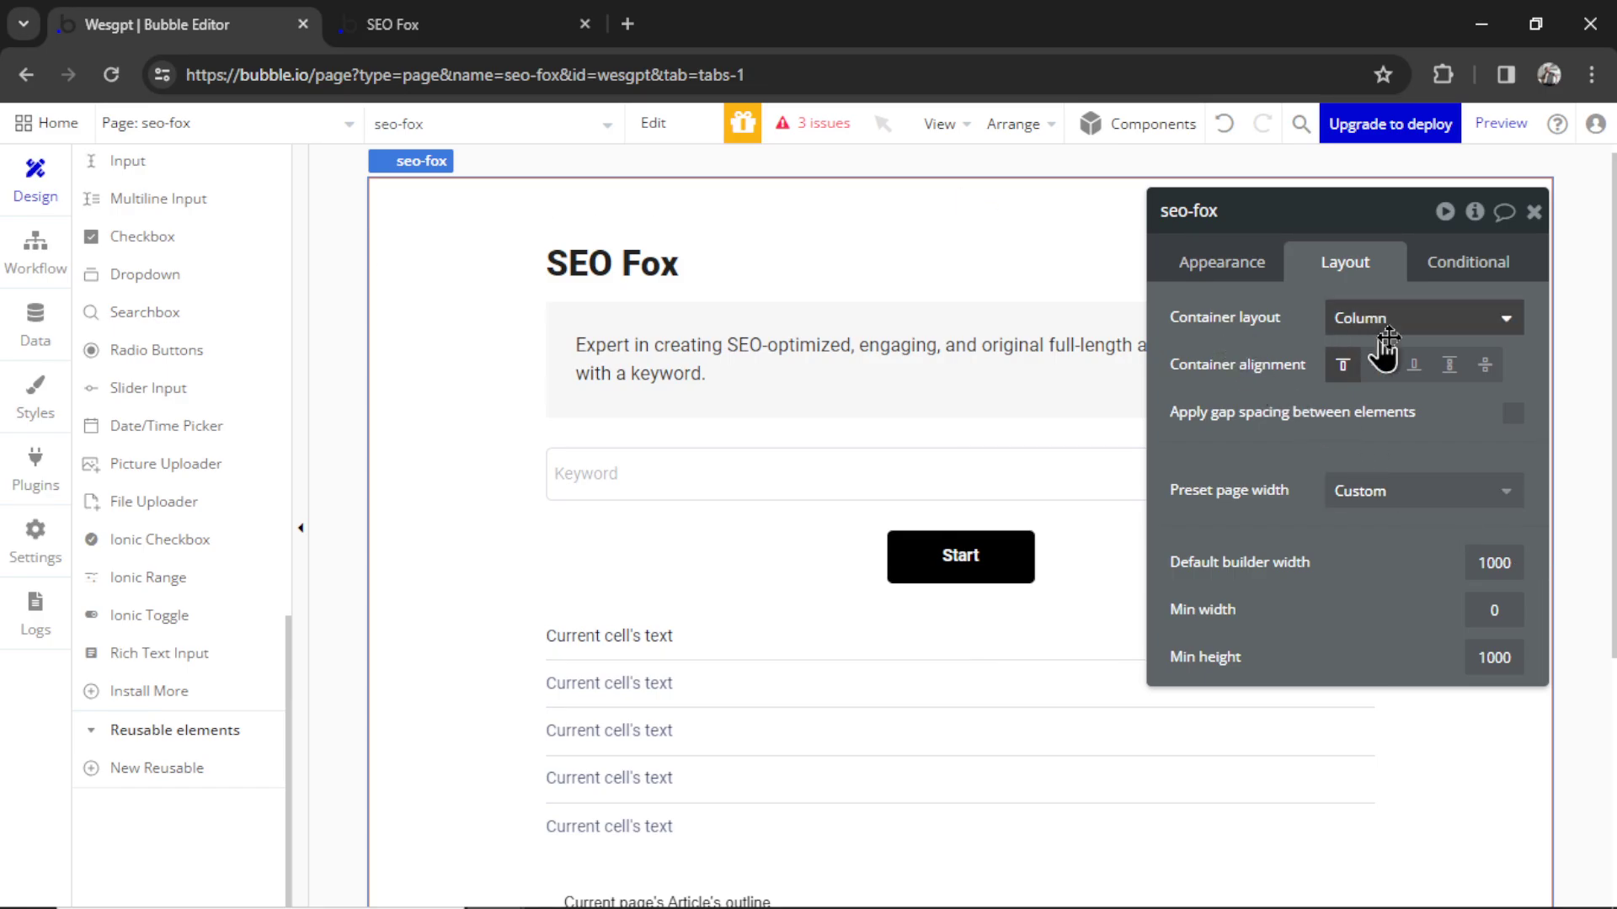
click(1456, 327)
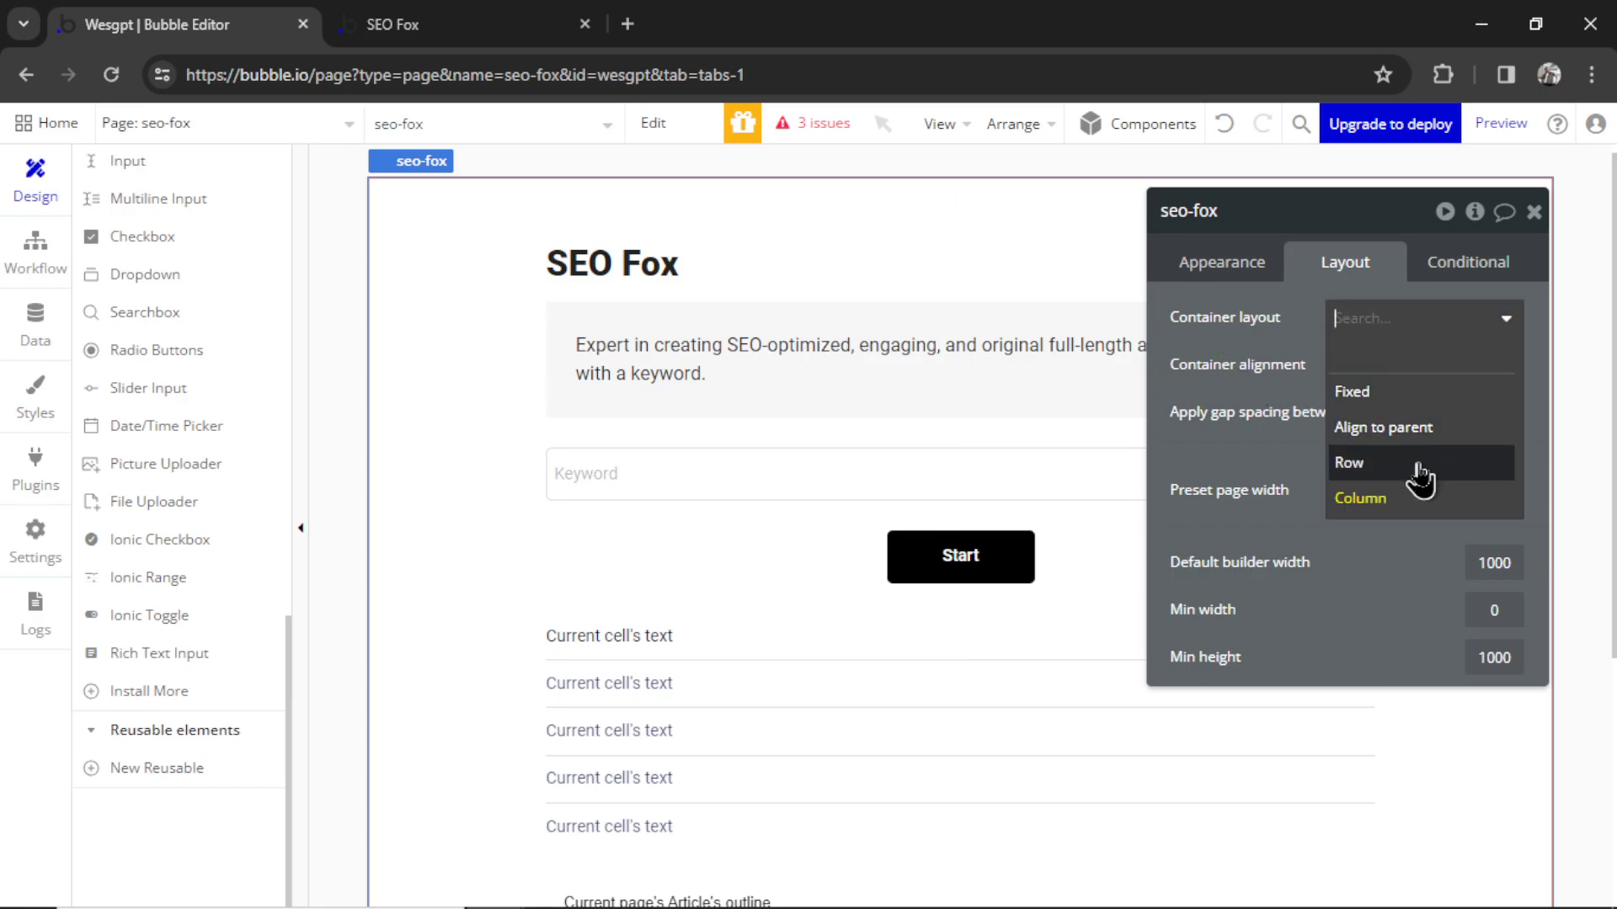
click(1364, 462)
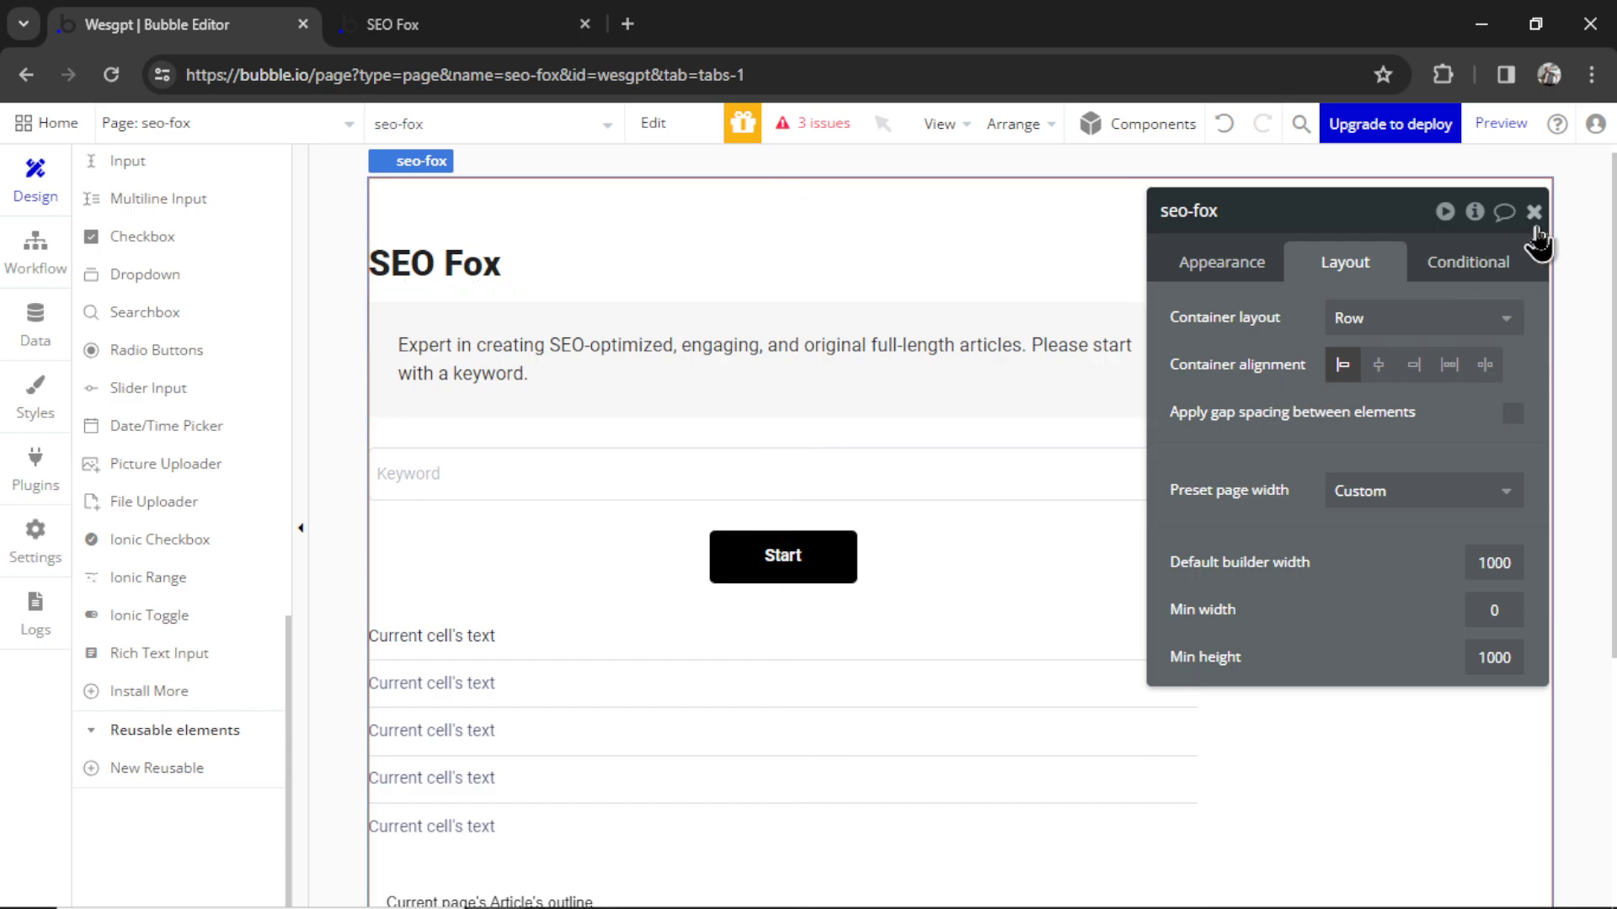
Set the max width of Group A, which holds the SEO Fox content, to 500 px
click(656, 431)
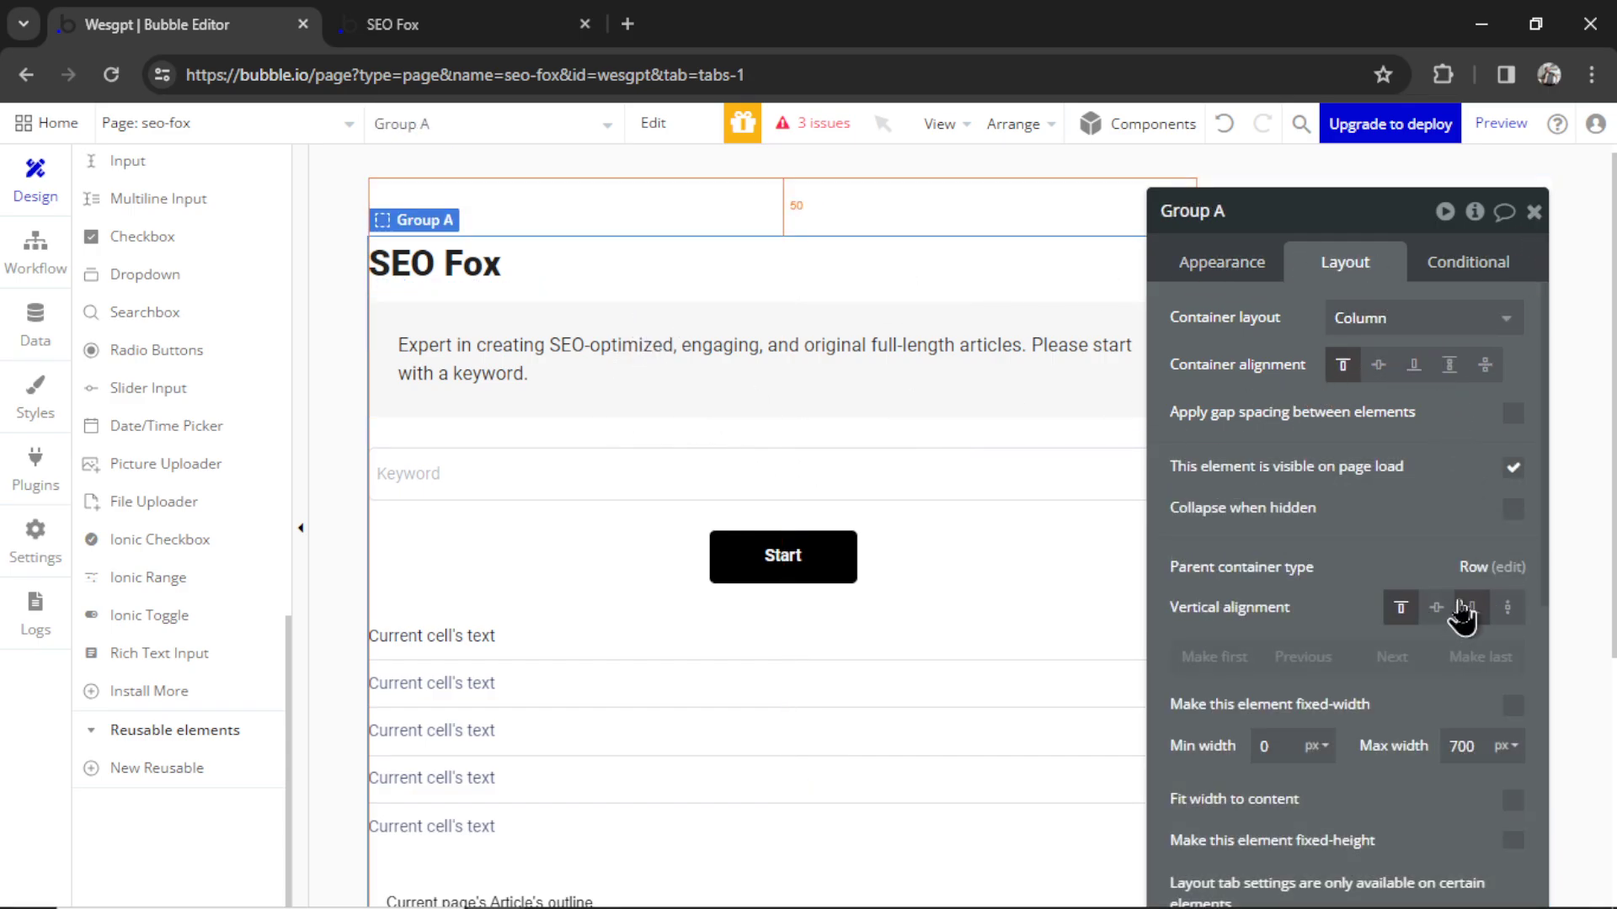
scroll(1463, 640, down, 1)
double_click(1474, 668)
text(5)
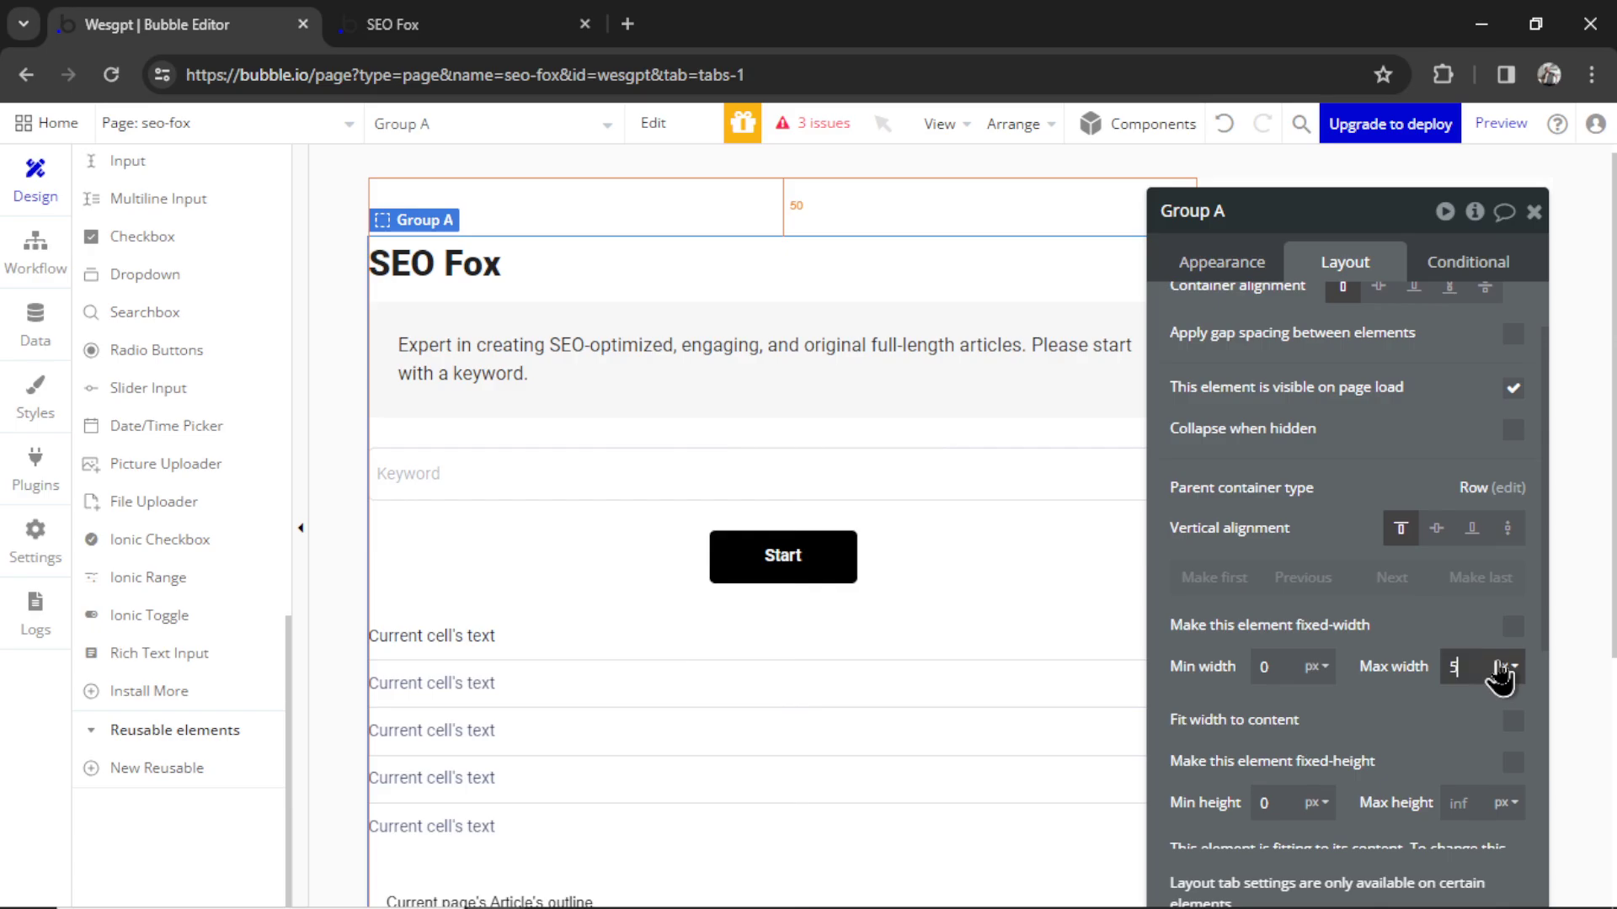
text(00)
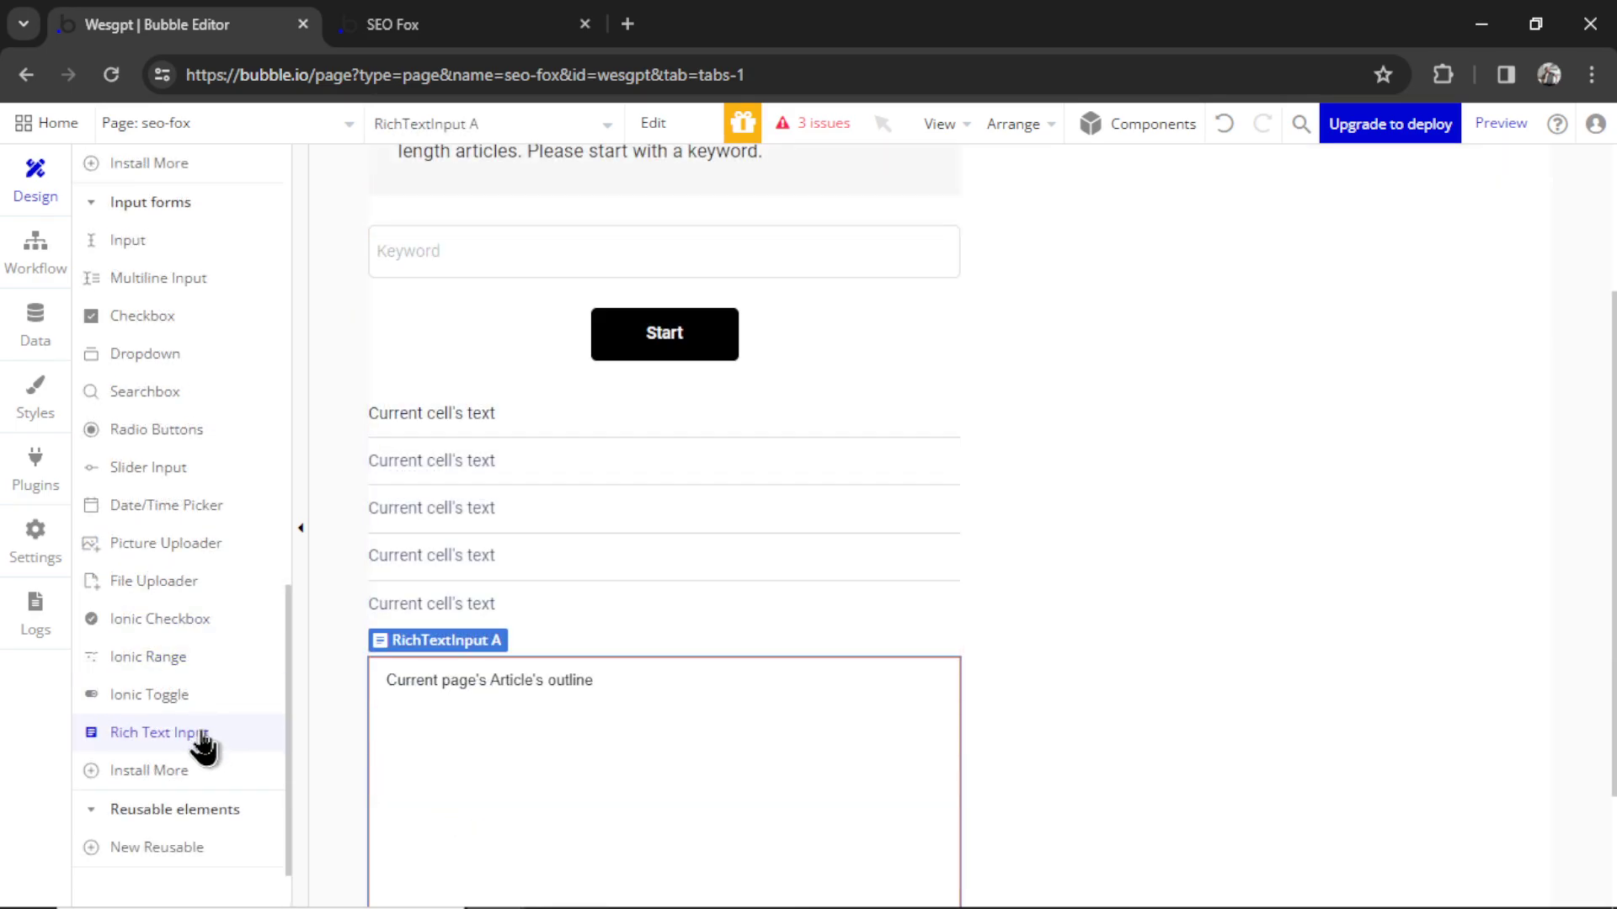
Add a rich text input beside Group A on the page, and an image element about 327 by 133 px
click(204, 733)
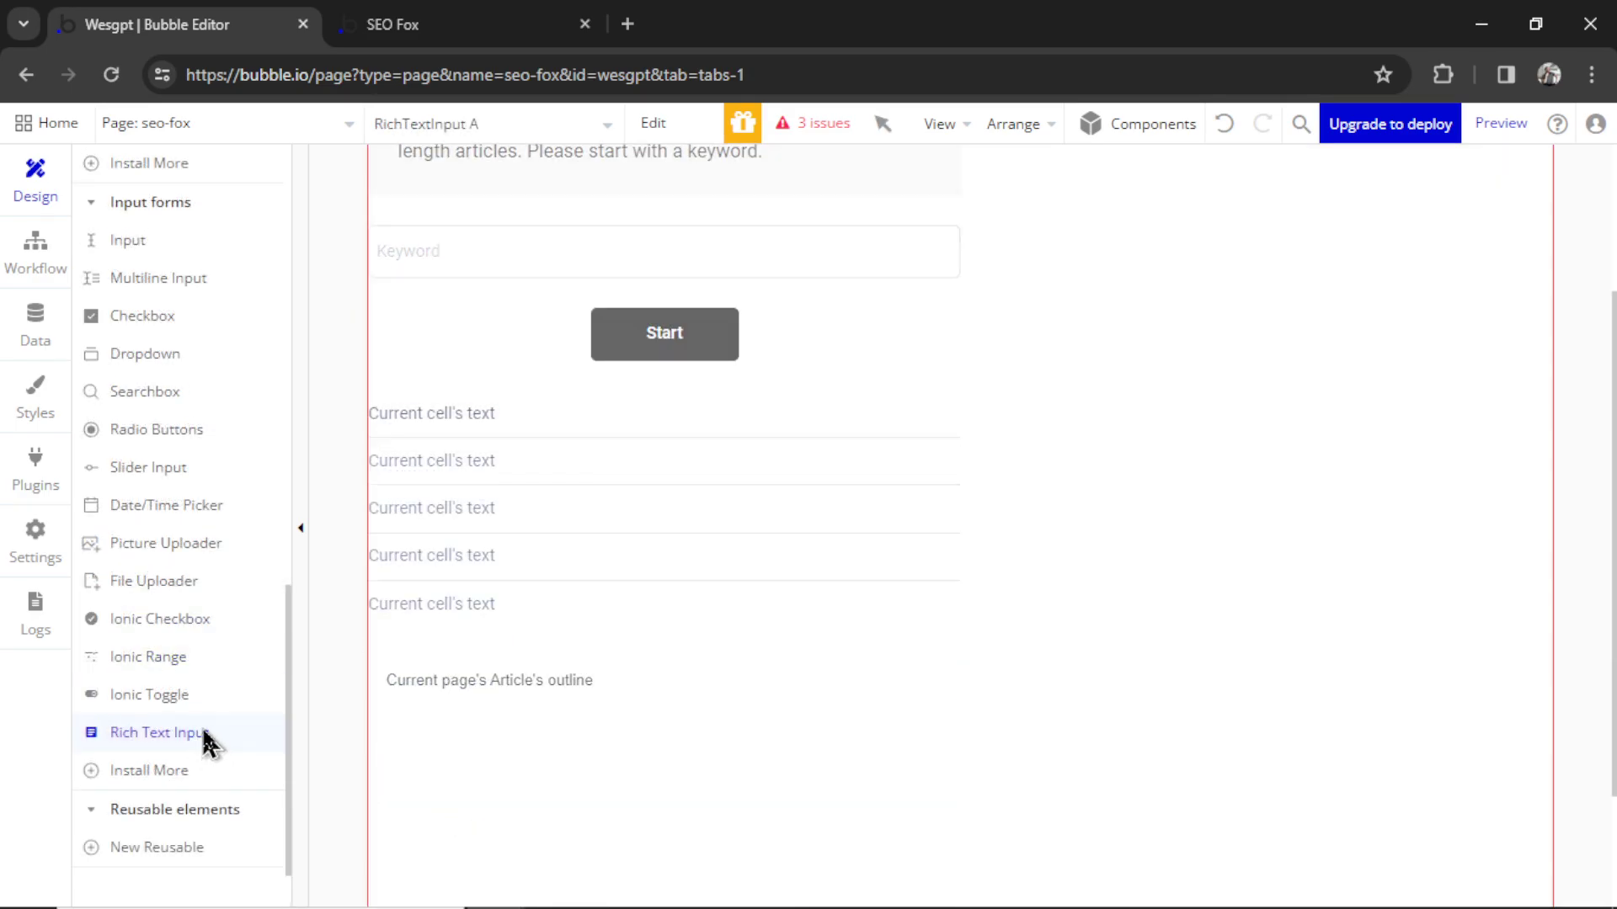
drag(1105, 243, 1475, 533)
scroll(234, 548, up, 2)
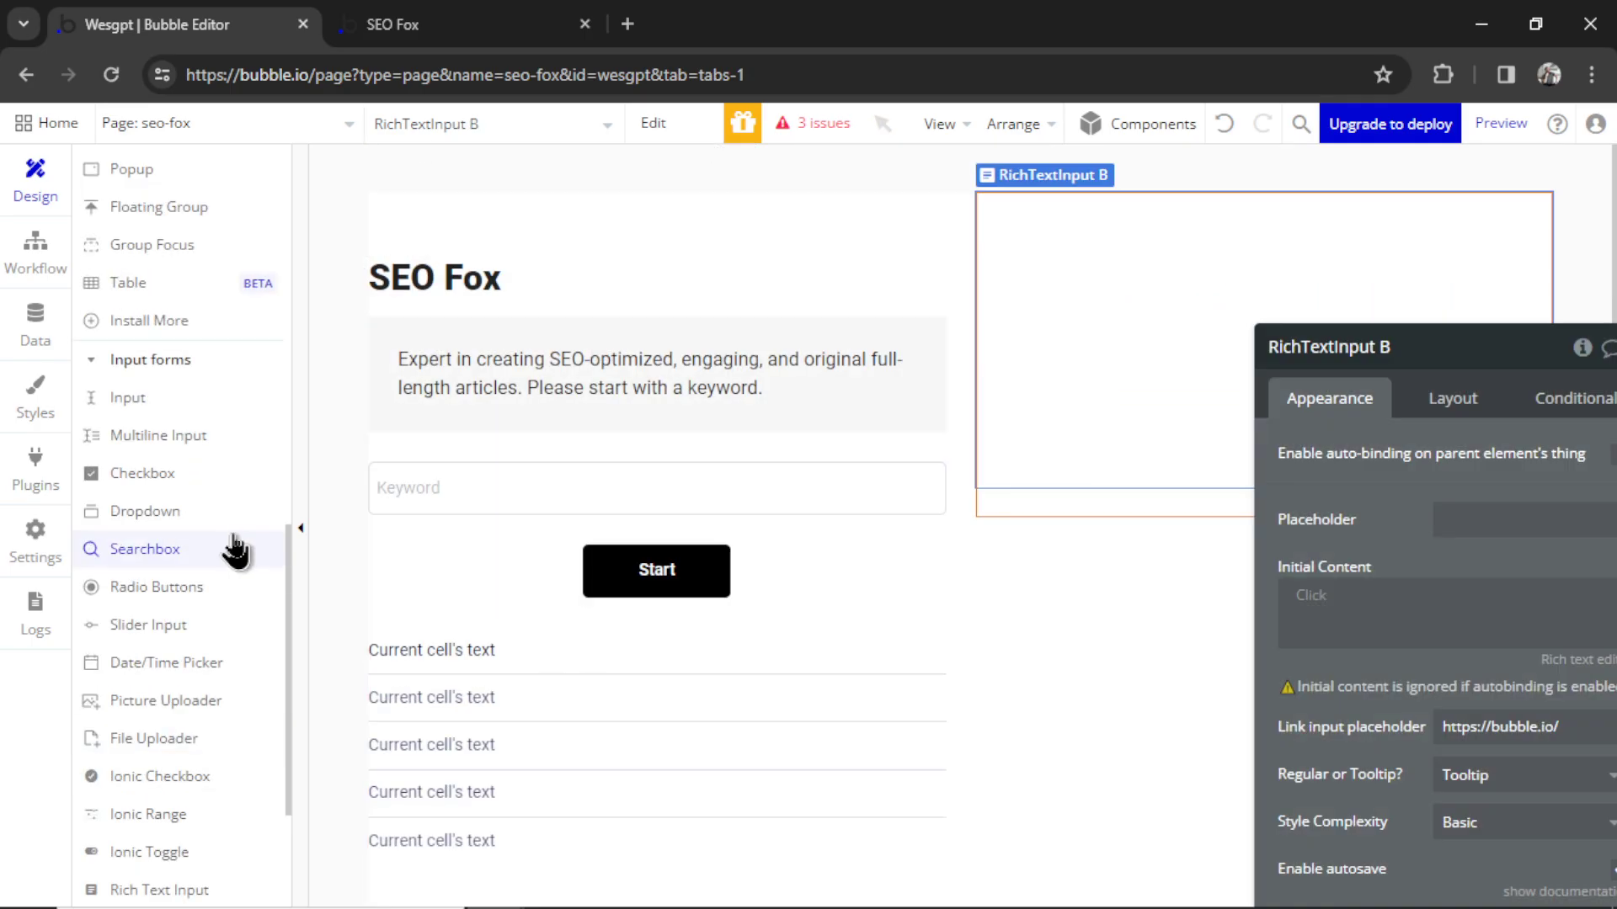
scroll(211, 548, up, 5)
scroll(209, 548, up, 4)
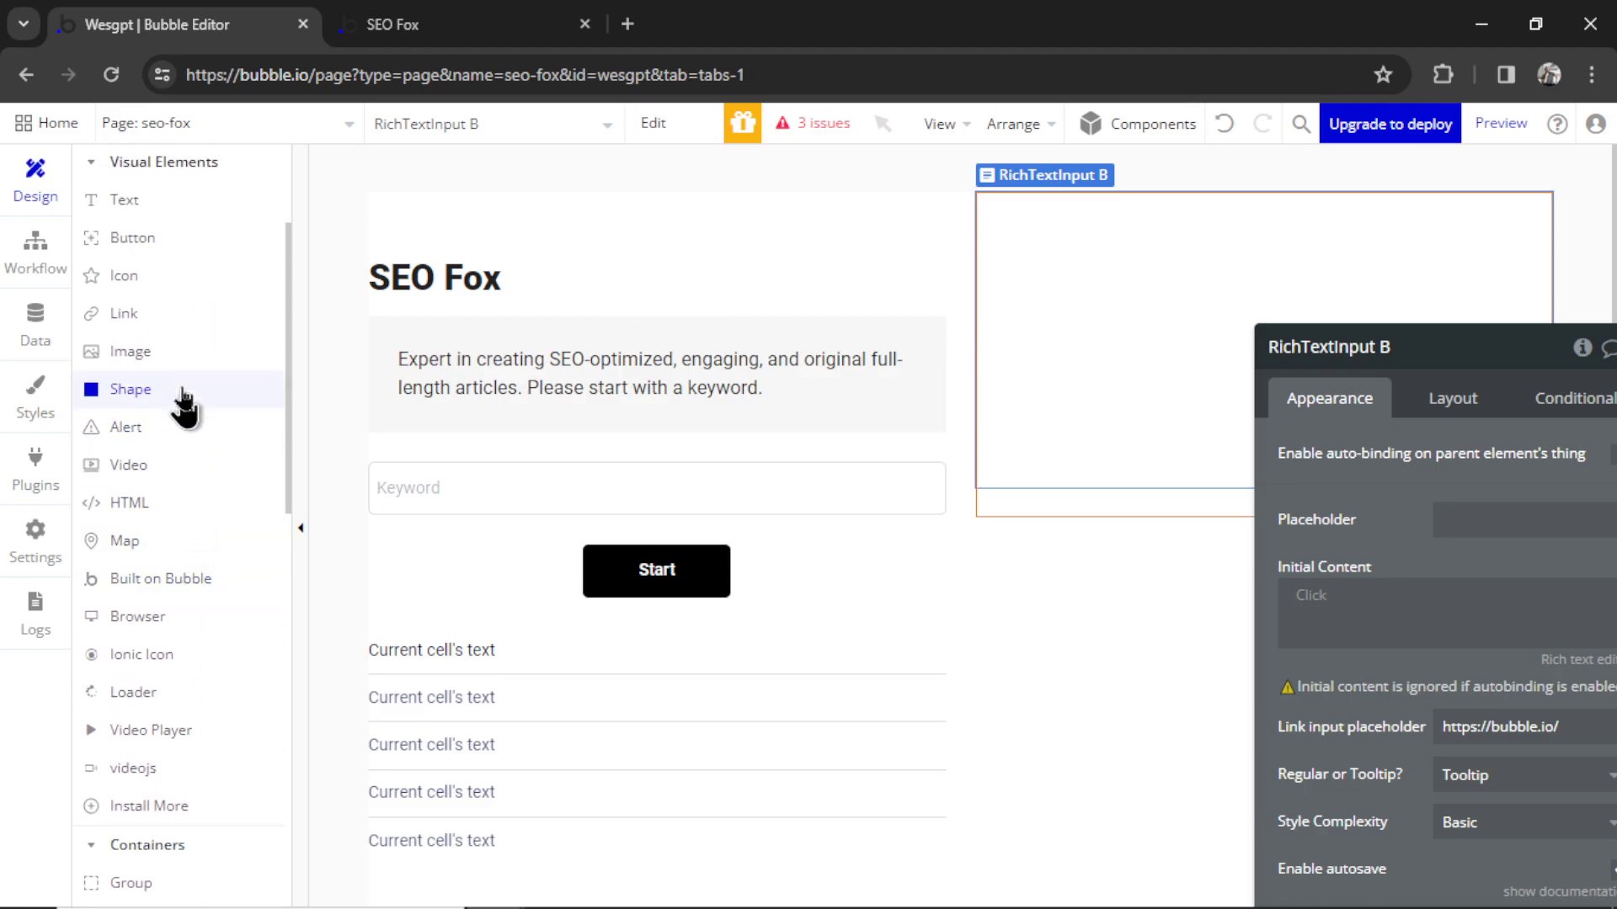
click(177, 354)
drag(1034, 538, 1419, 695)
Group the new image and rich text input together in a column container
click(1271, 249)
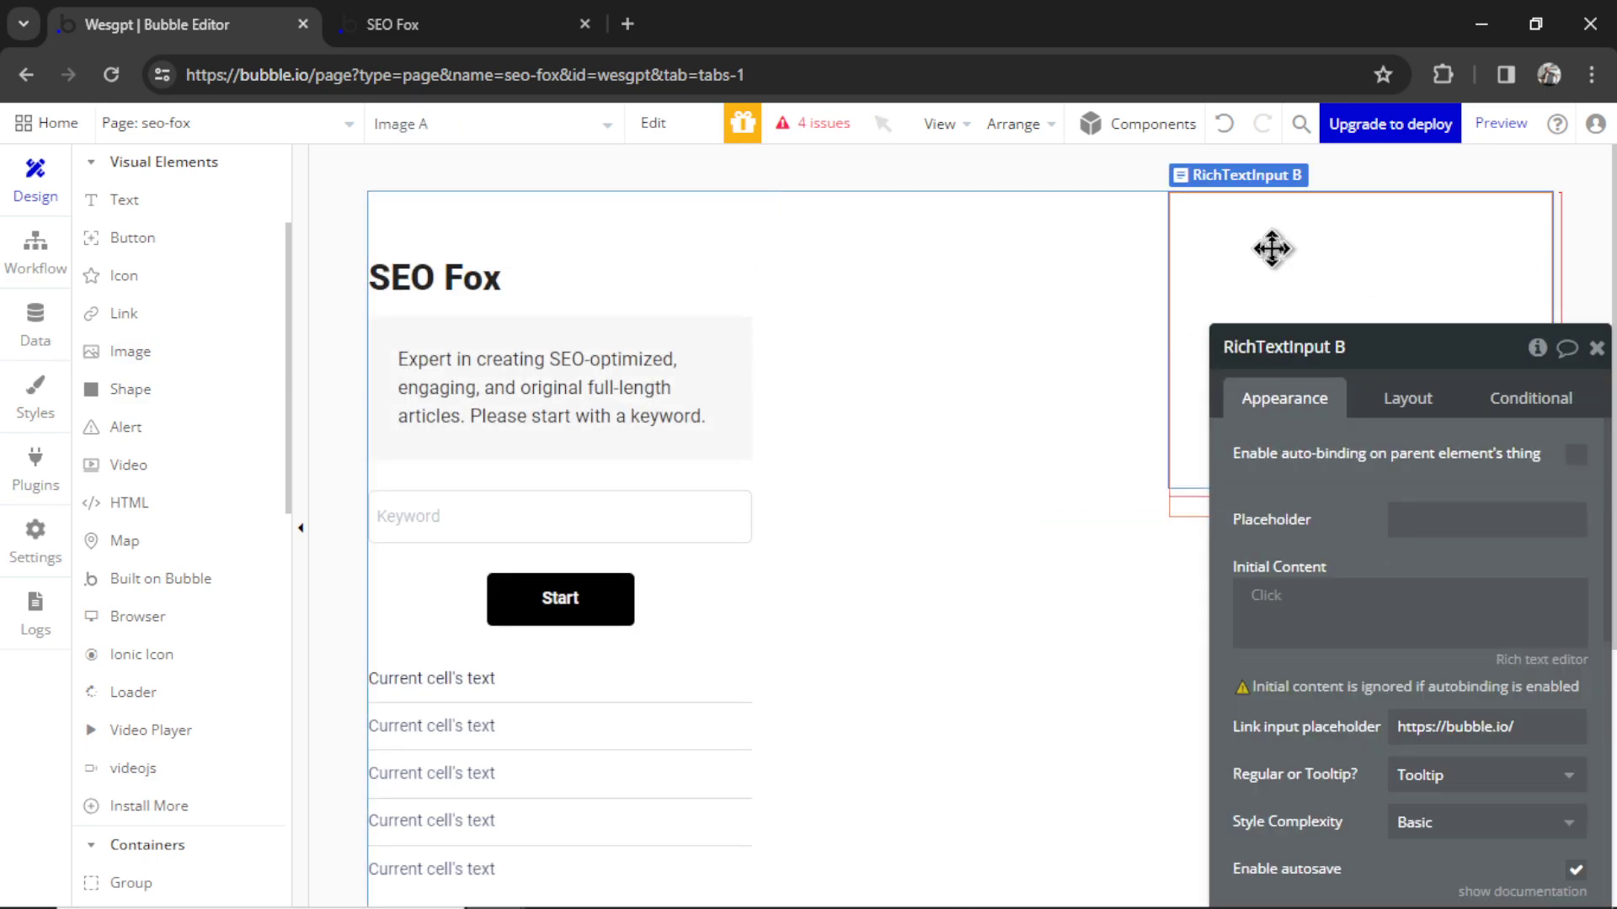
shift+click(1074, 253)
right_click(1073, 257)
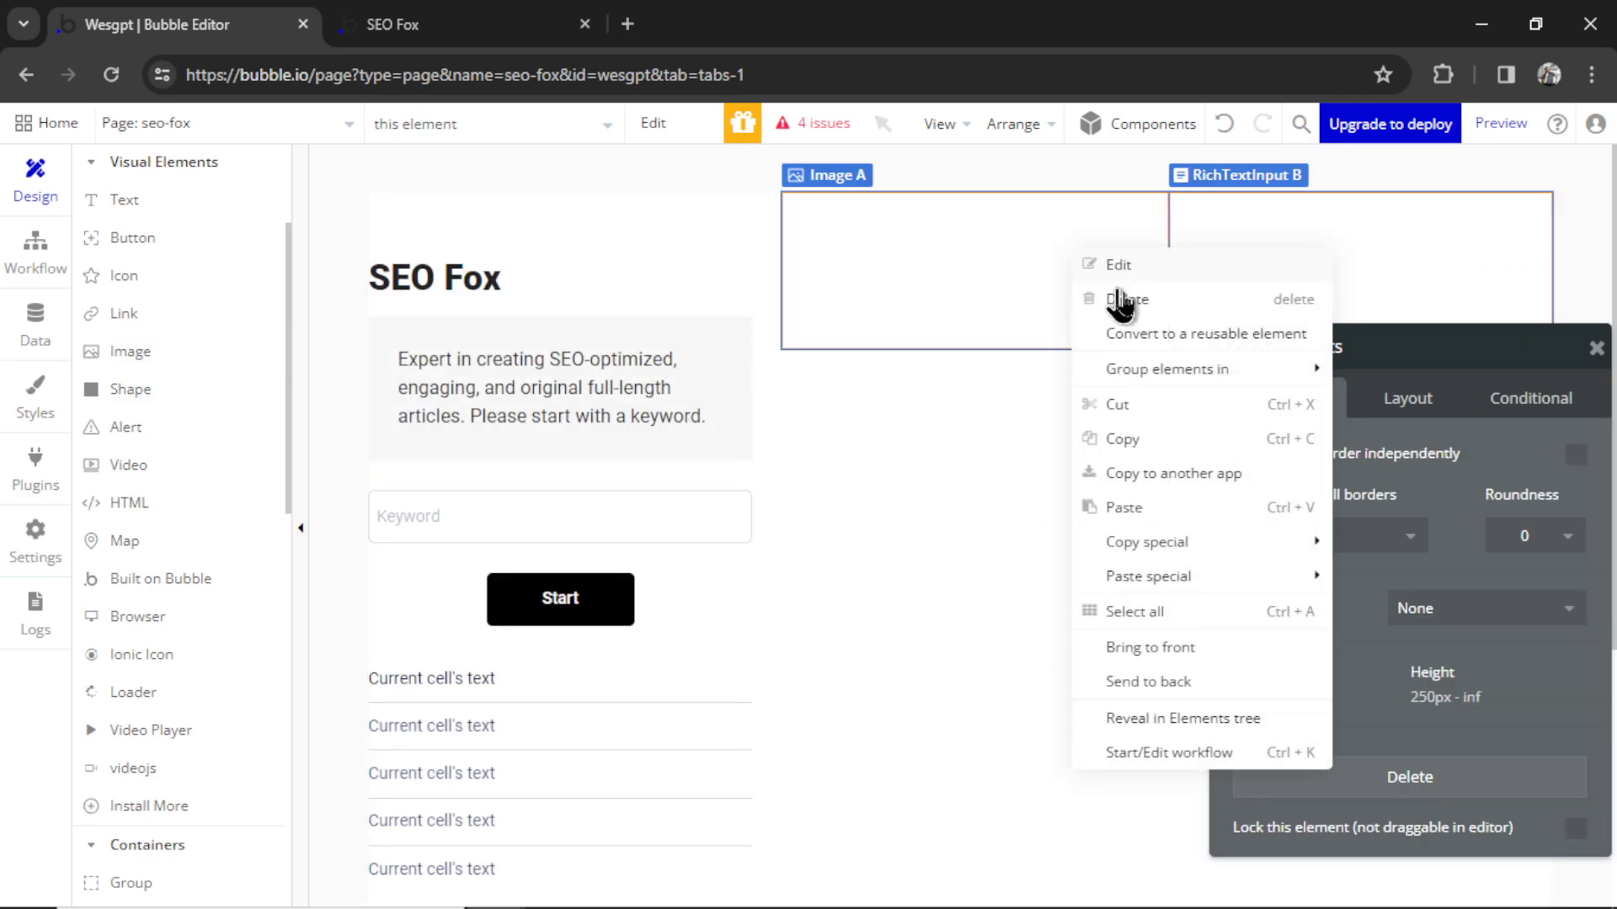
mouse_move(1213, 379)
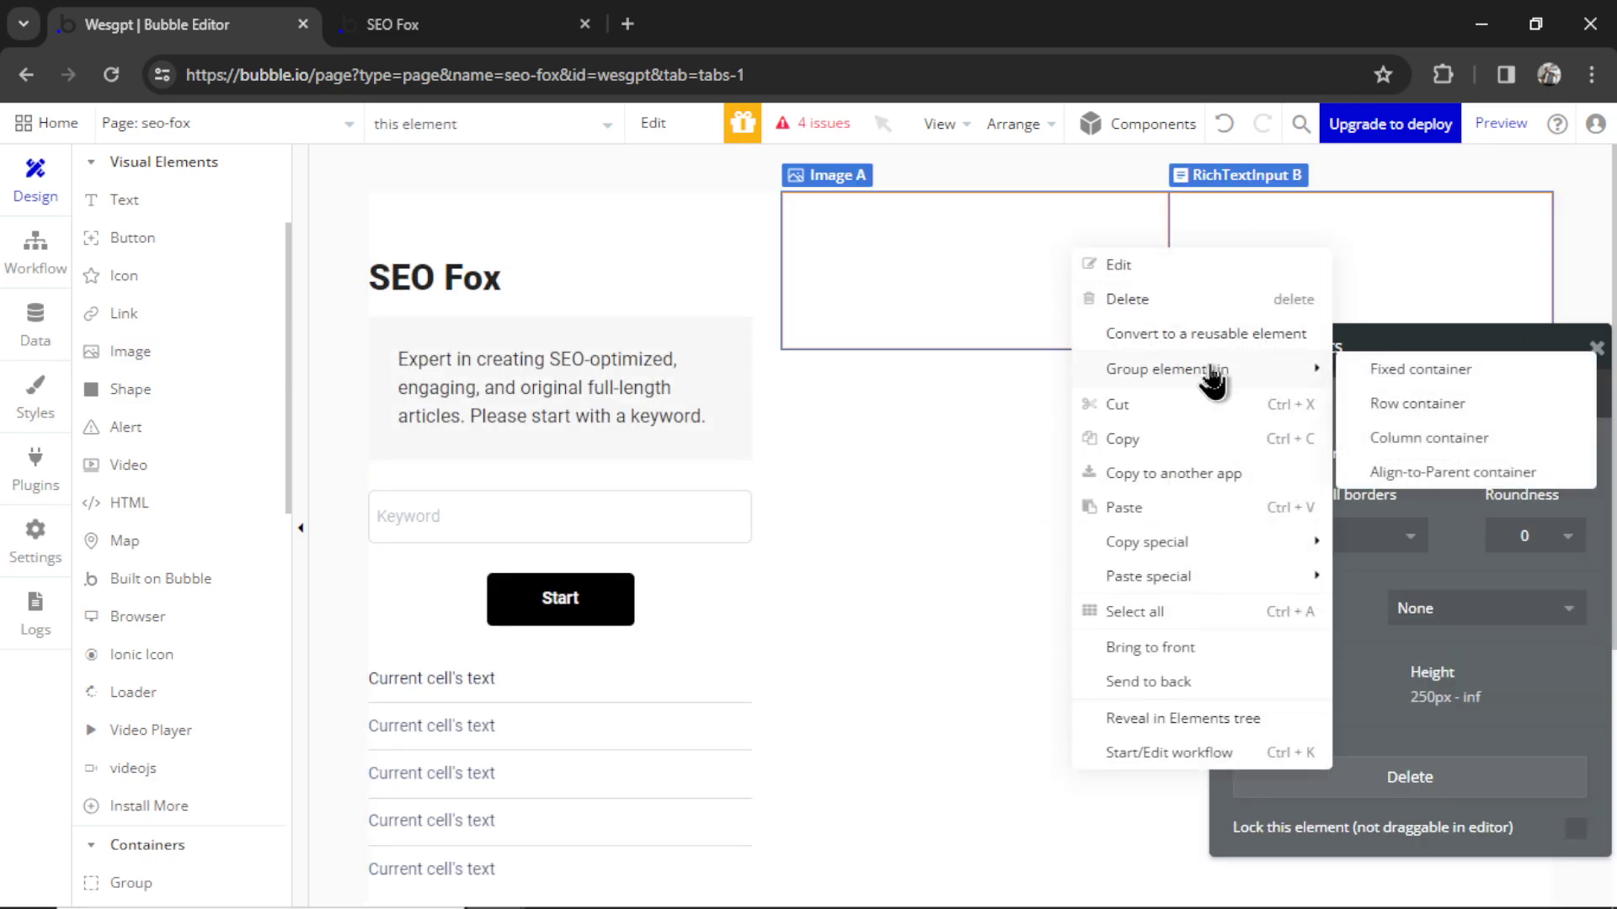
click(1491, 439)
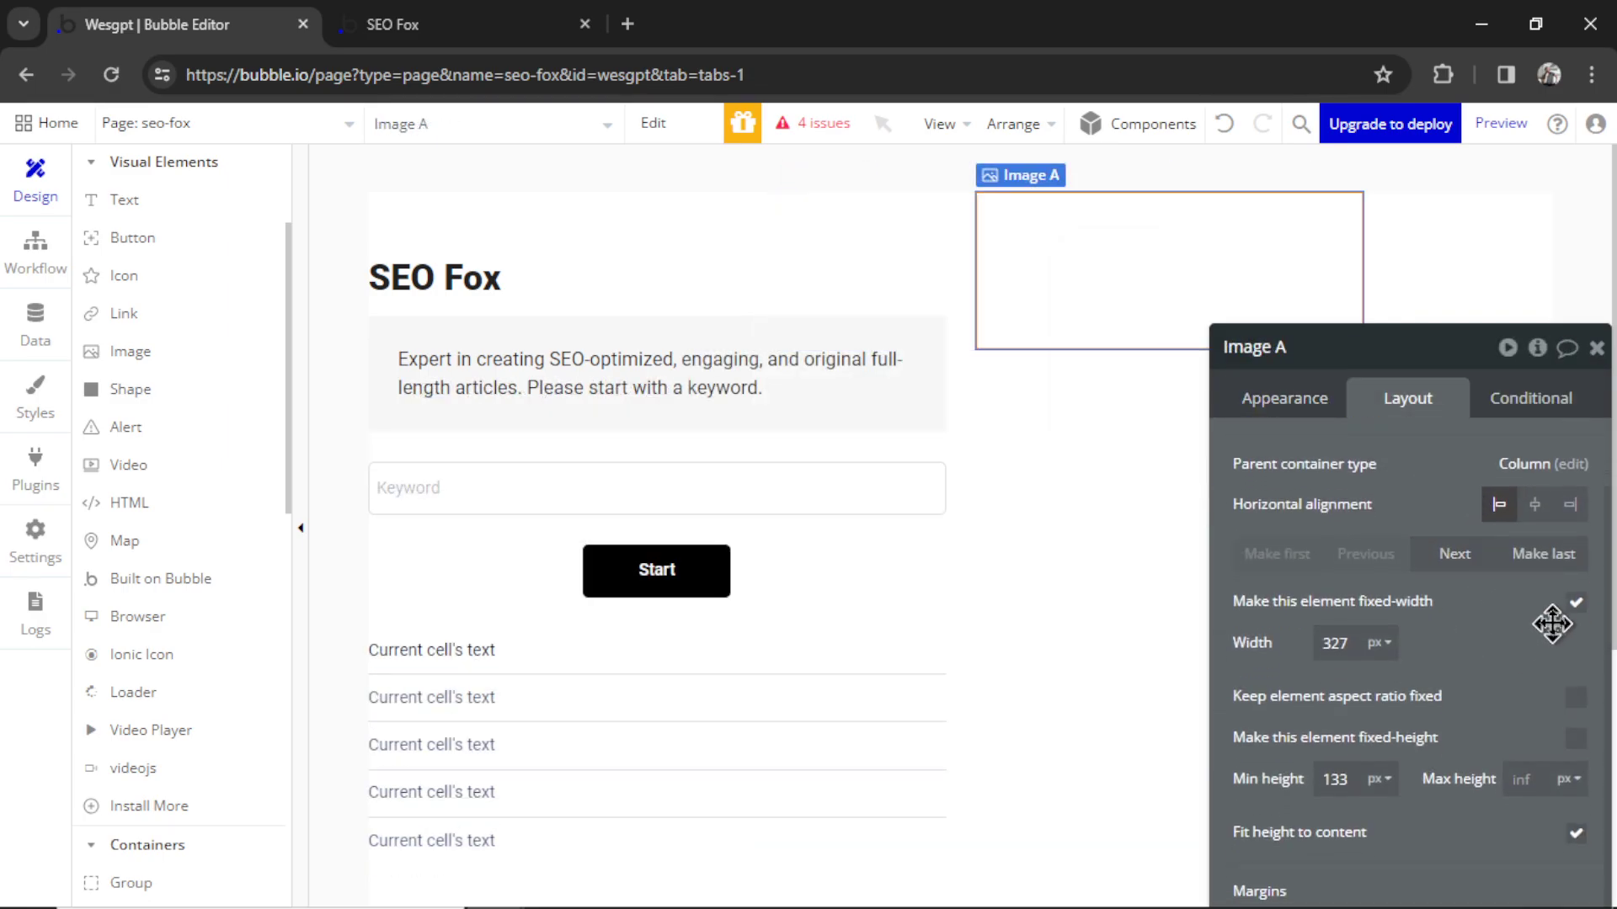
Make Image A no longer fixed-width and set its min width to 0 px
click(1574, 603)
double_click(1342, 643)
text(0)
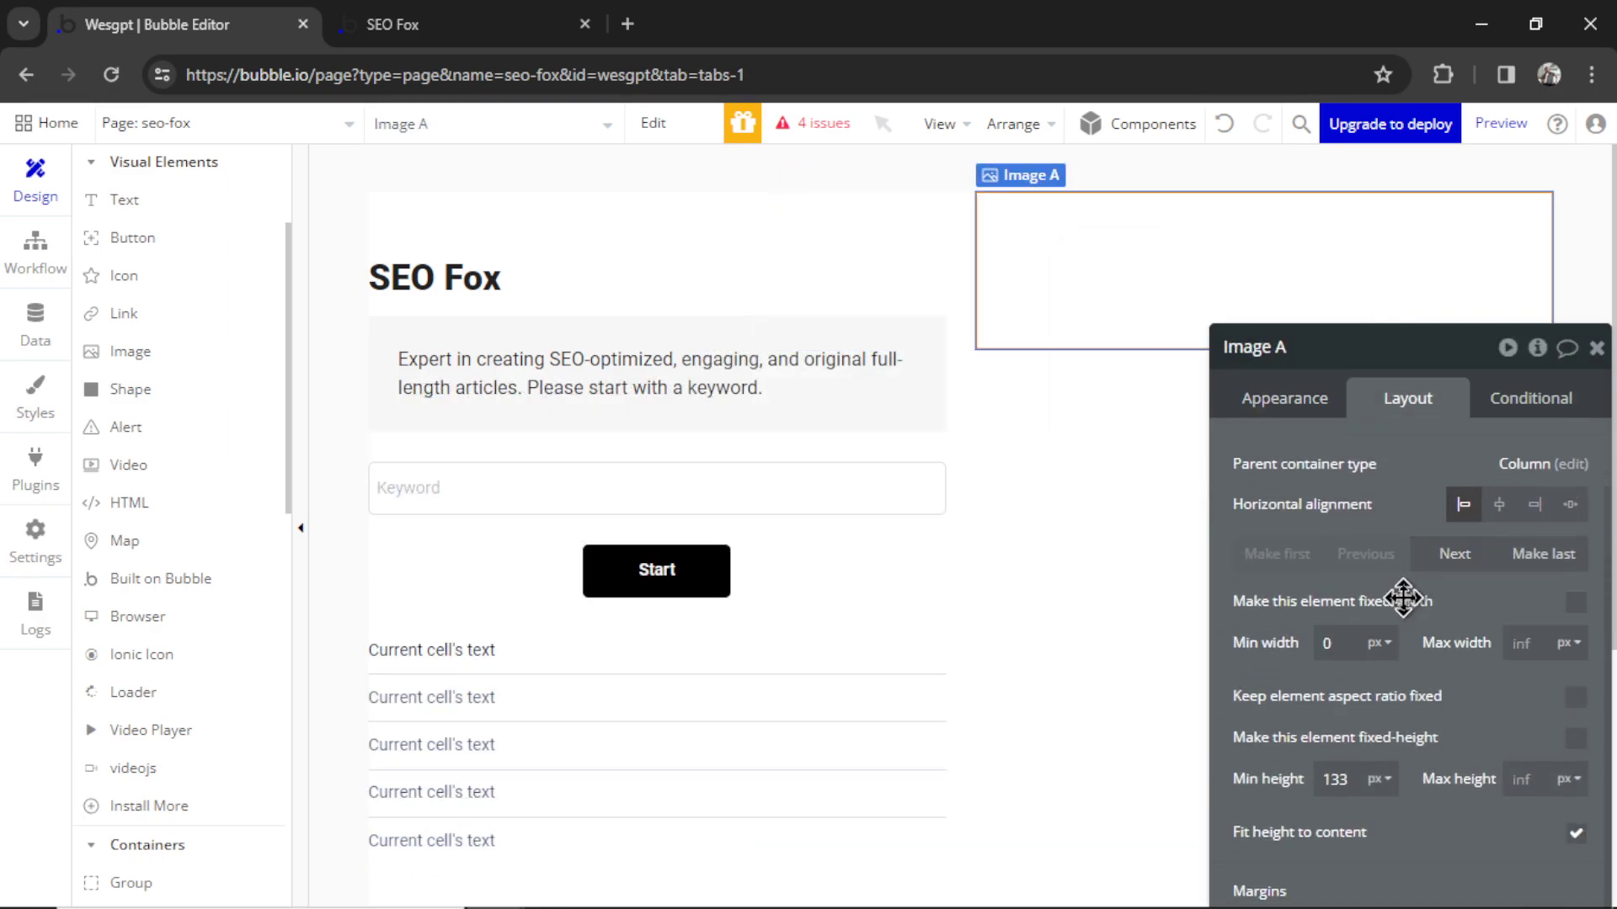
Keep Image A's aspect ratio fixed at 16 by 9
scroll(1407, 589, up, 1)
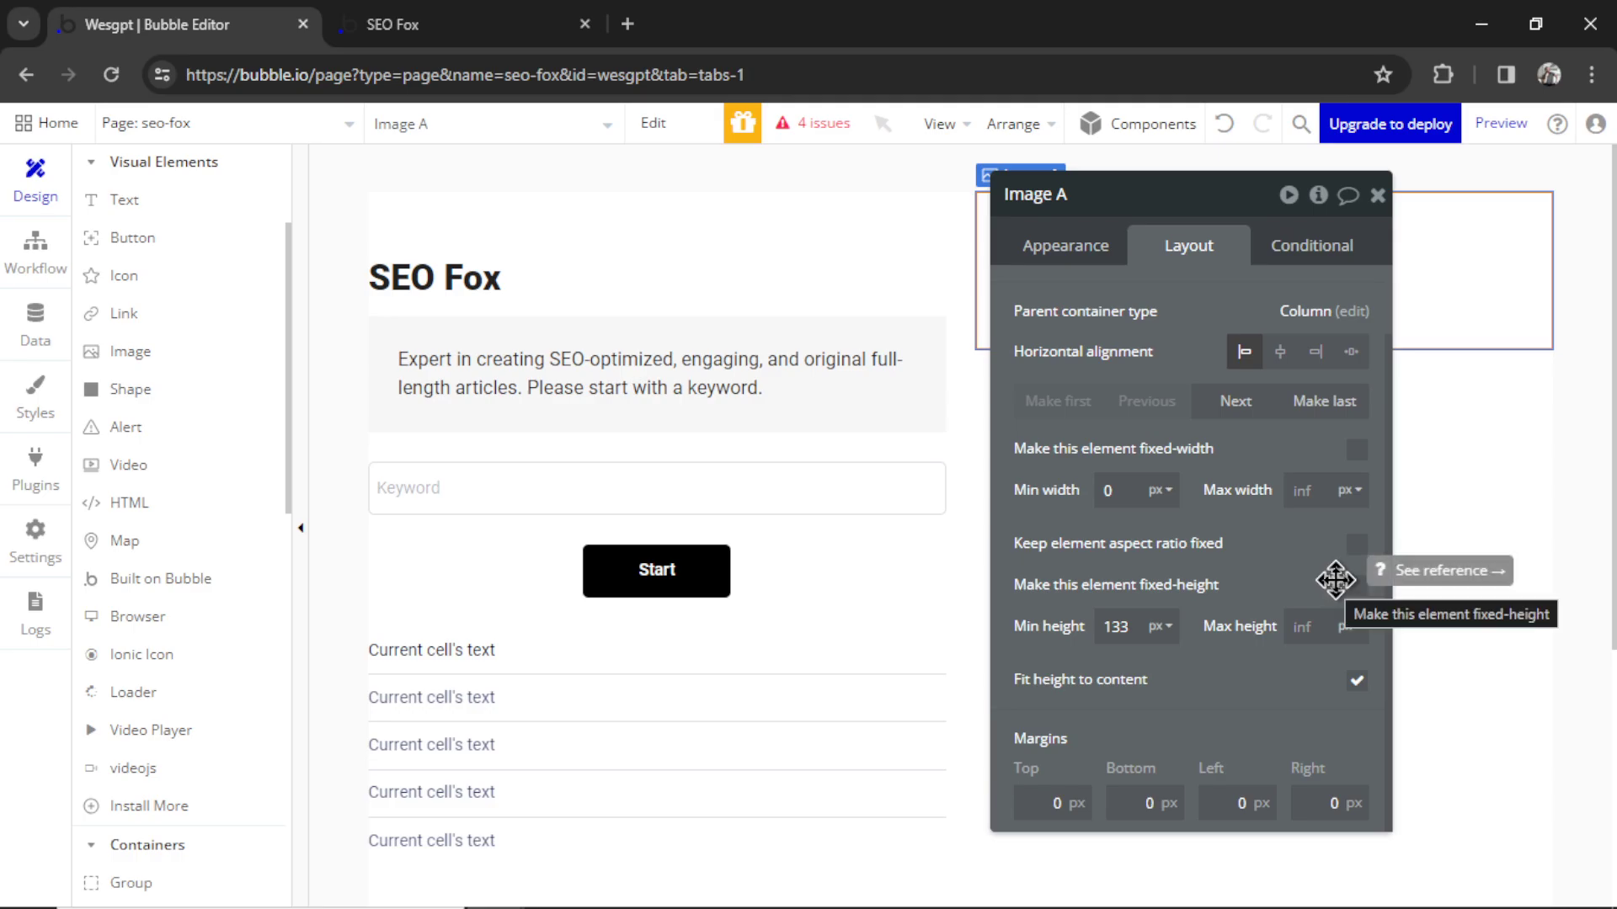
click(1356, 545)
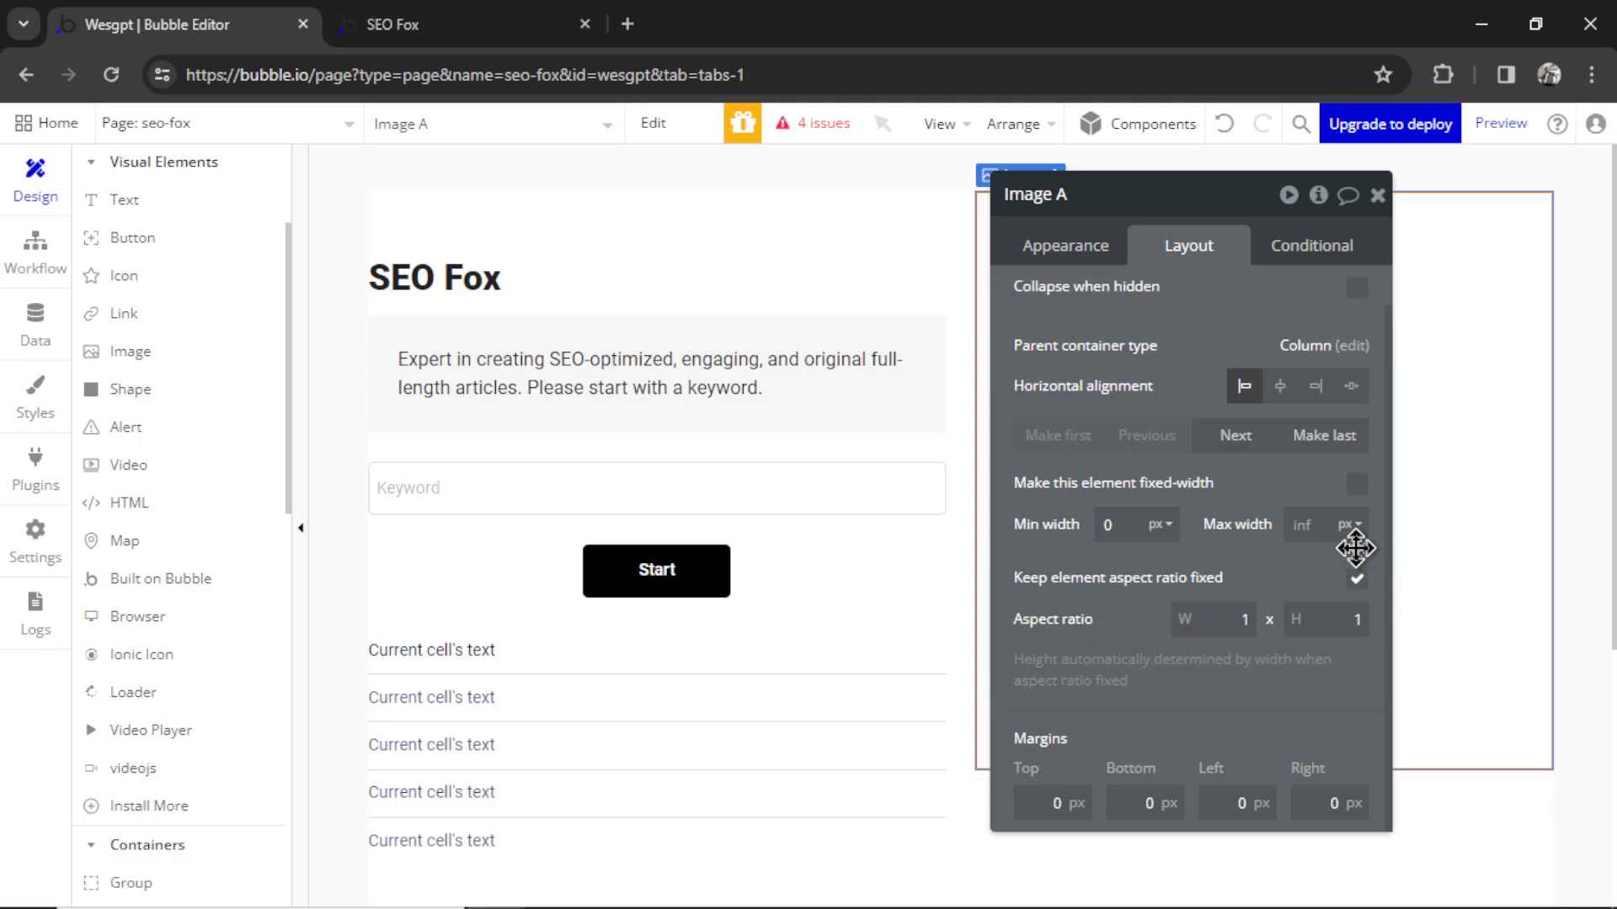
click(1245, 622)
text(16)
click(1331, 614)
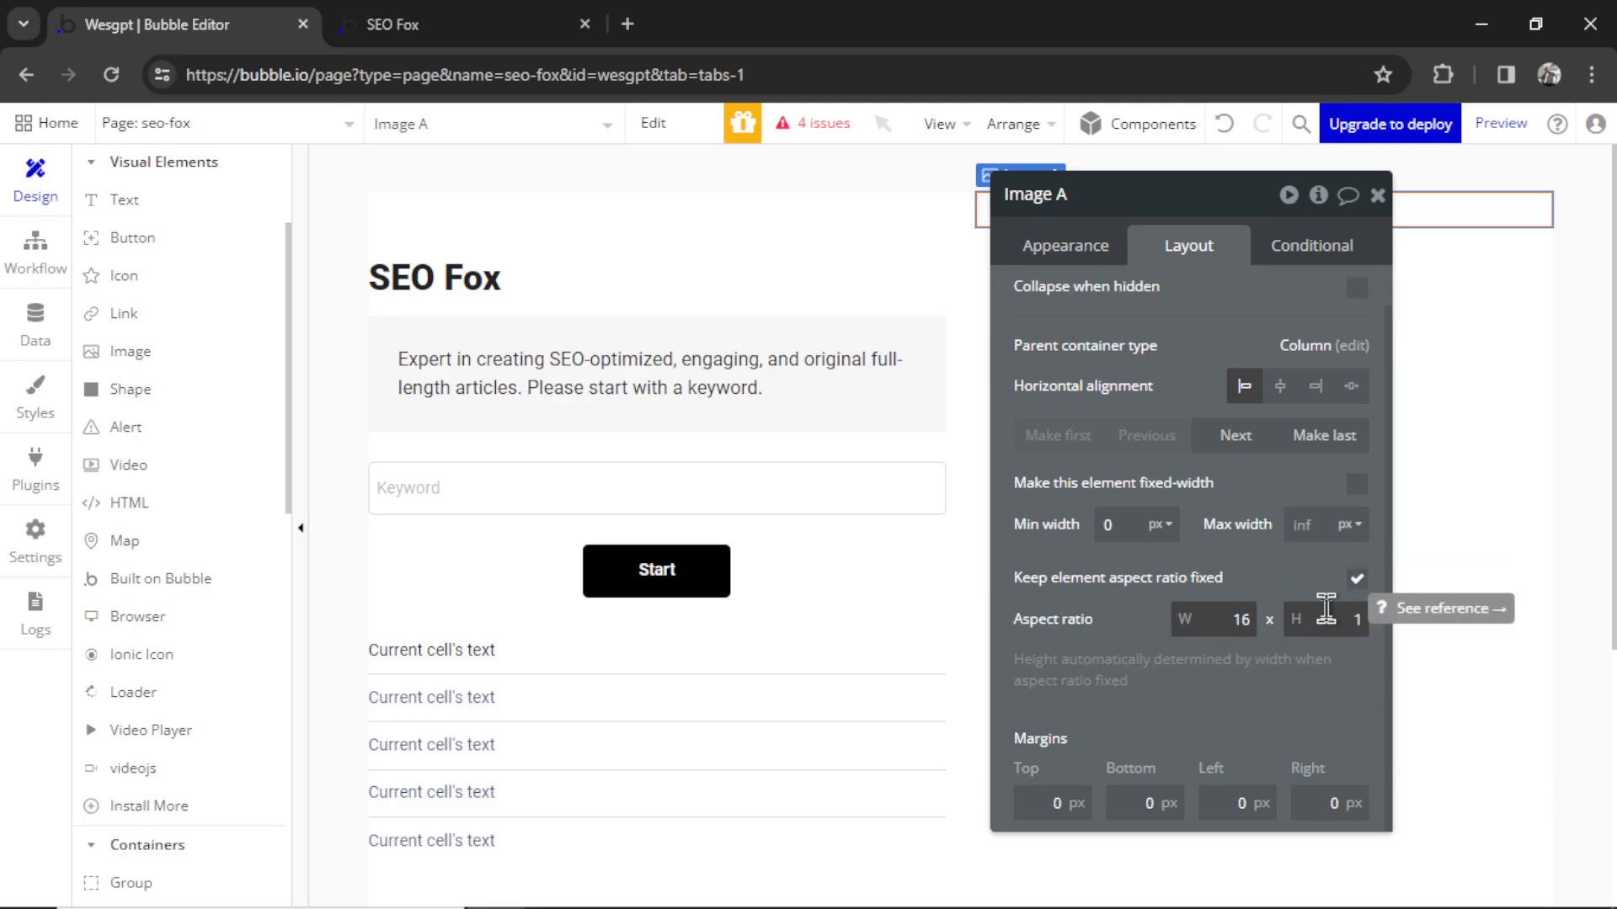
text(9)
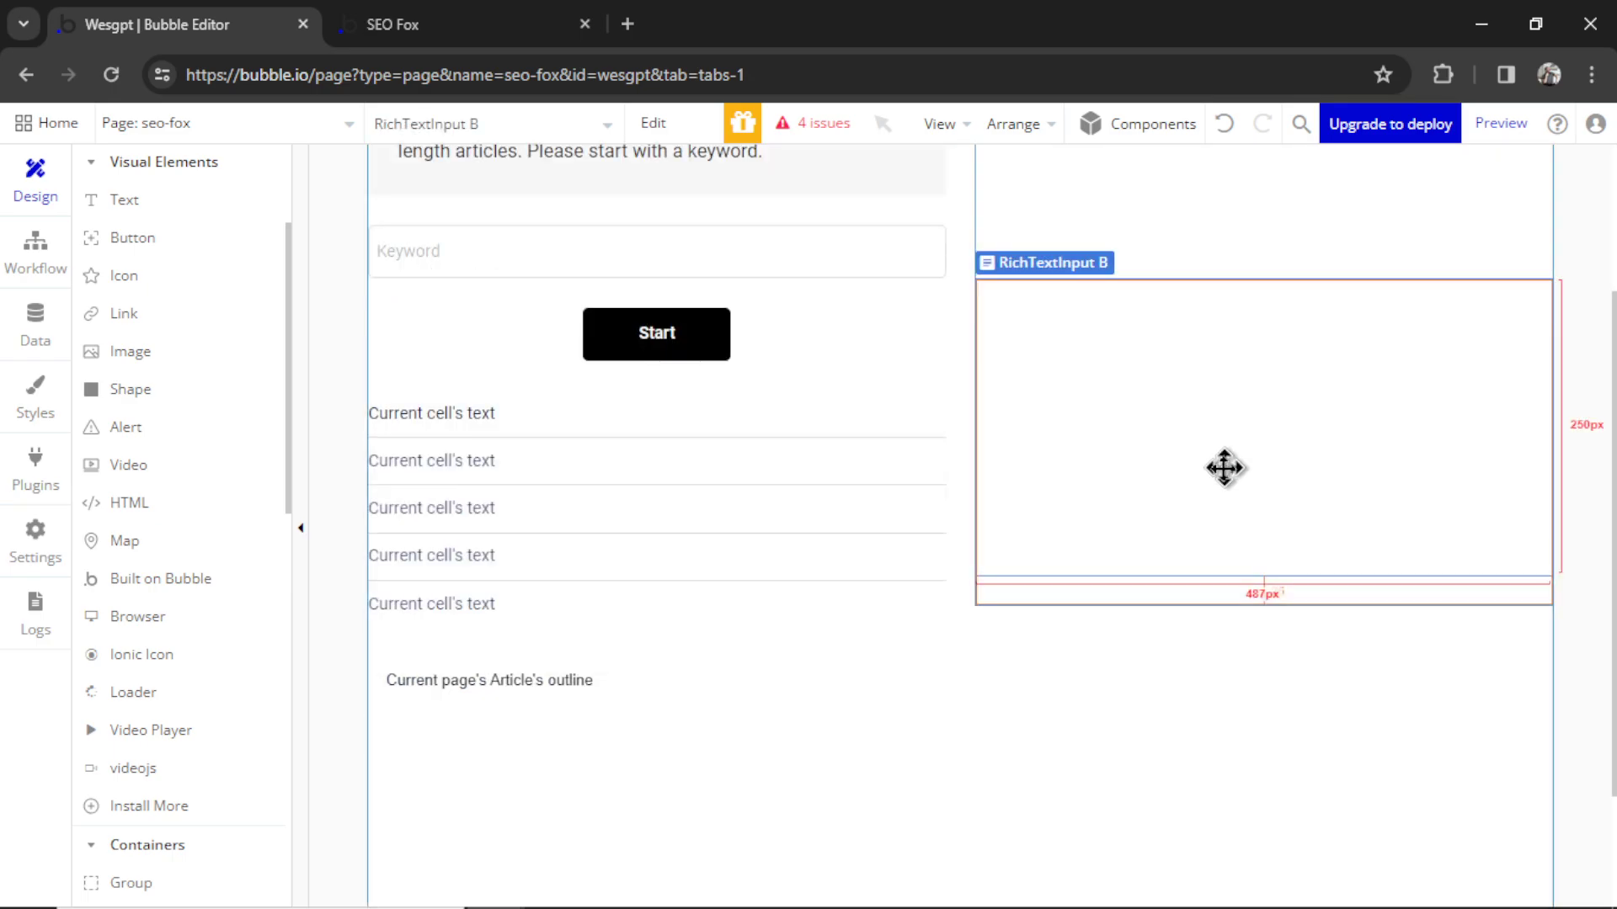
scroll(1321, 440, up, 3)
click(1028, 379)
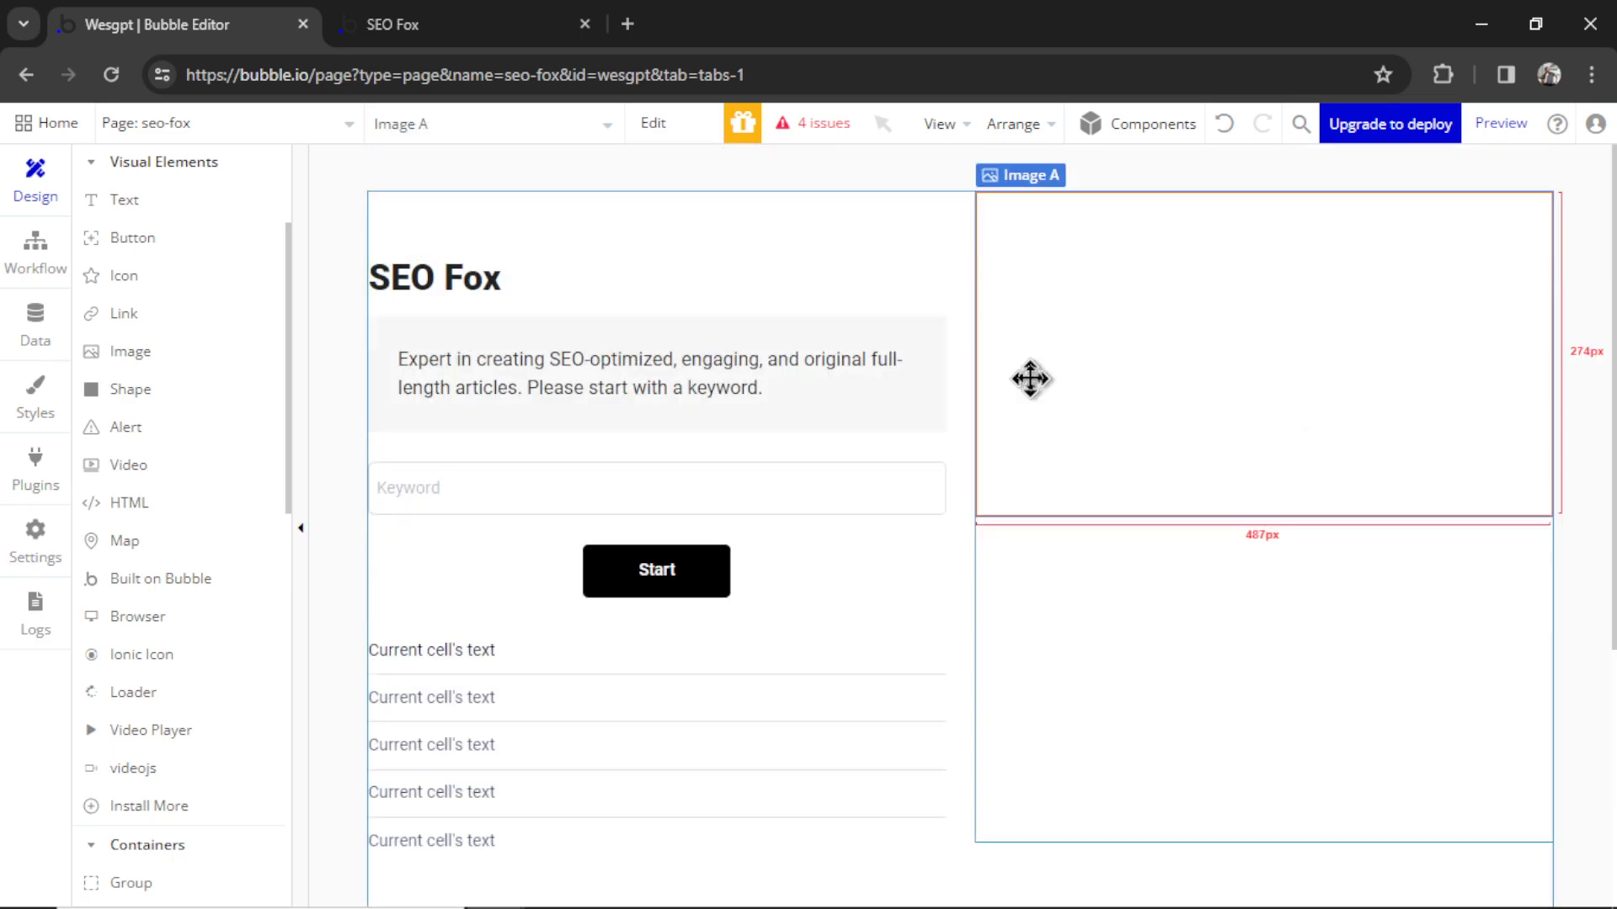
Add a field named image, of type image, to the Article data type
click(52, 324)
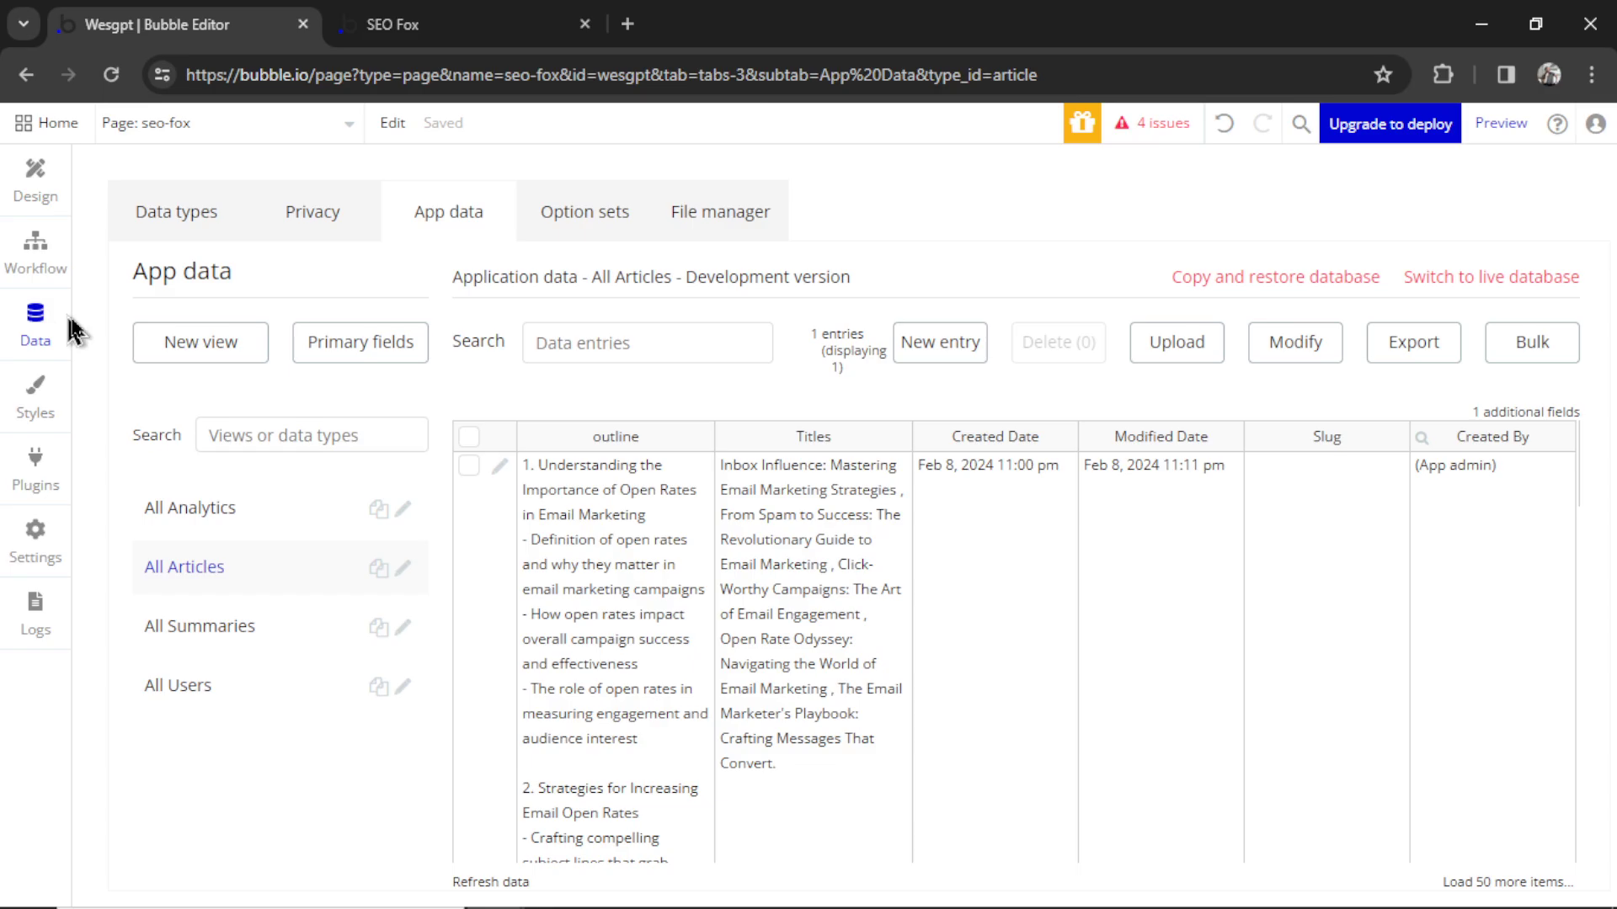
click(209, 223)
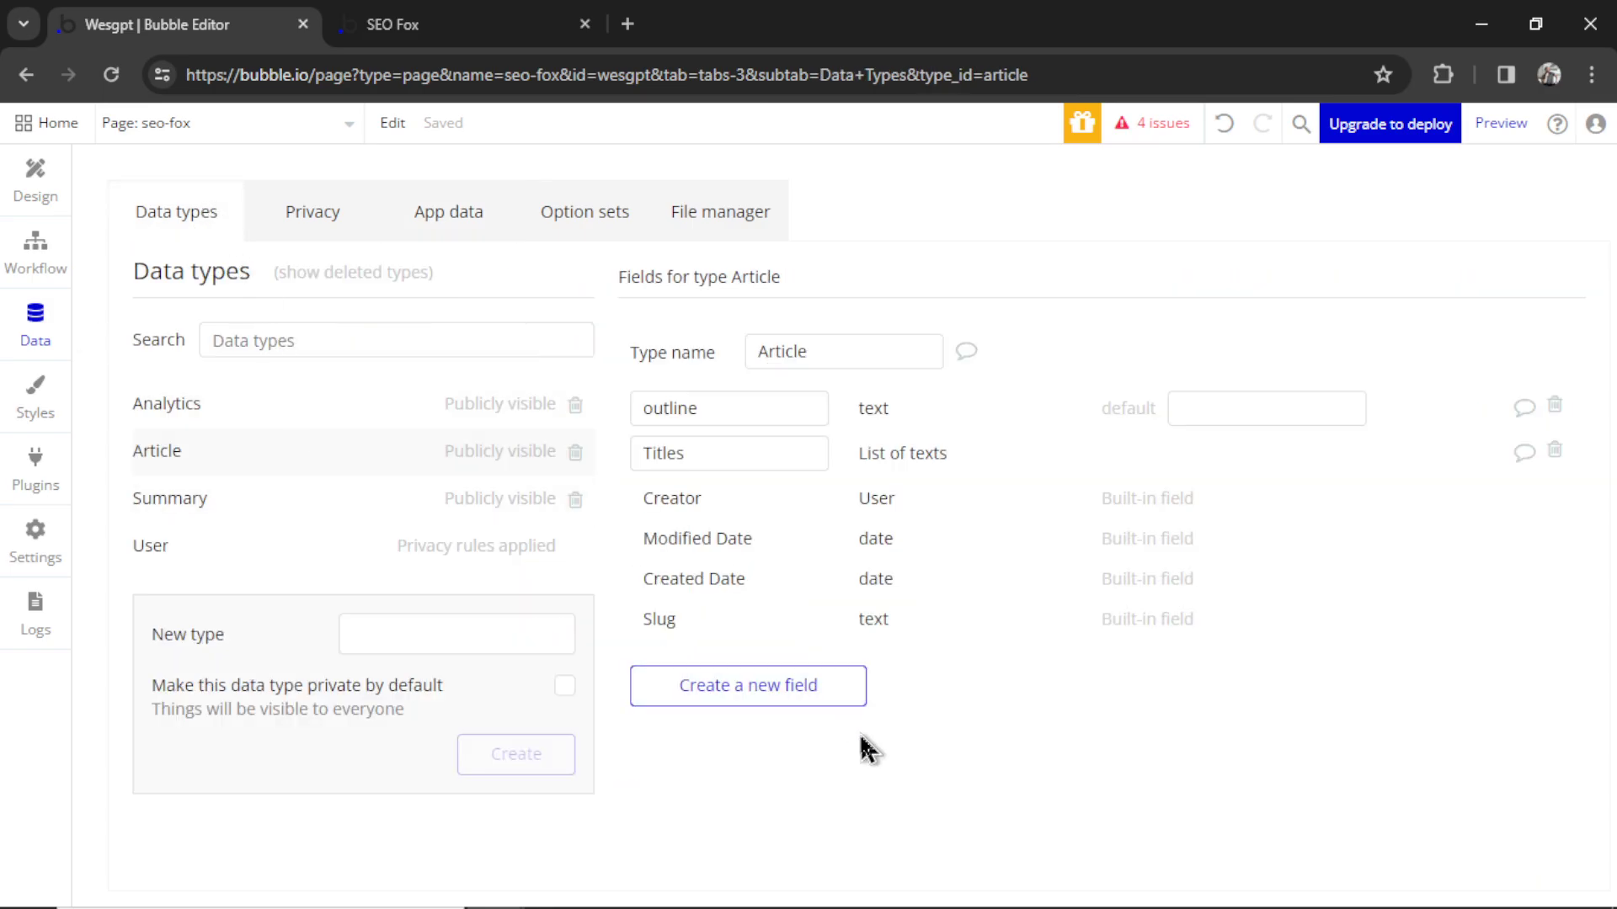
click(769, 684)
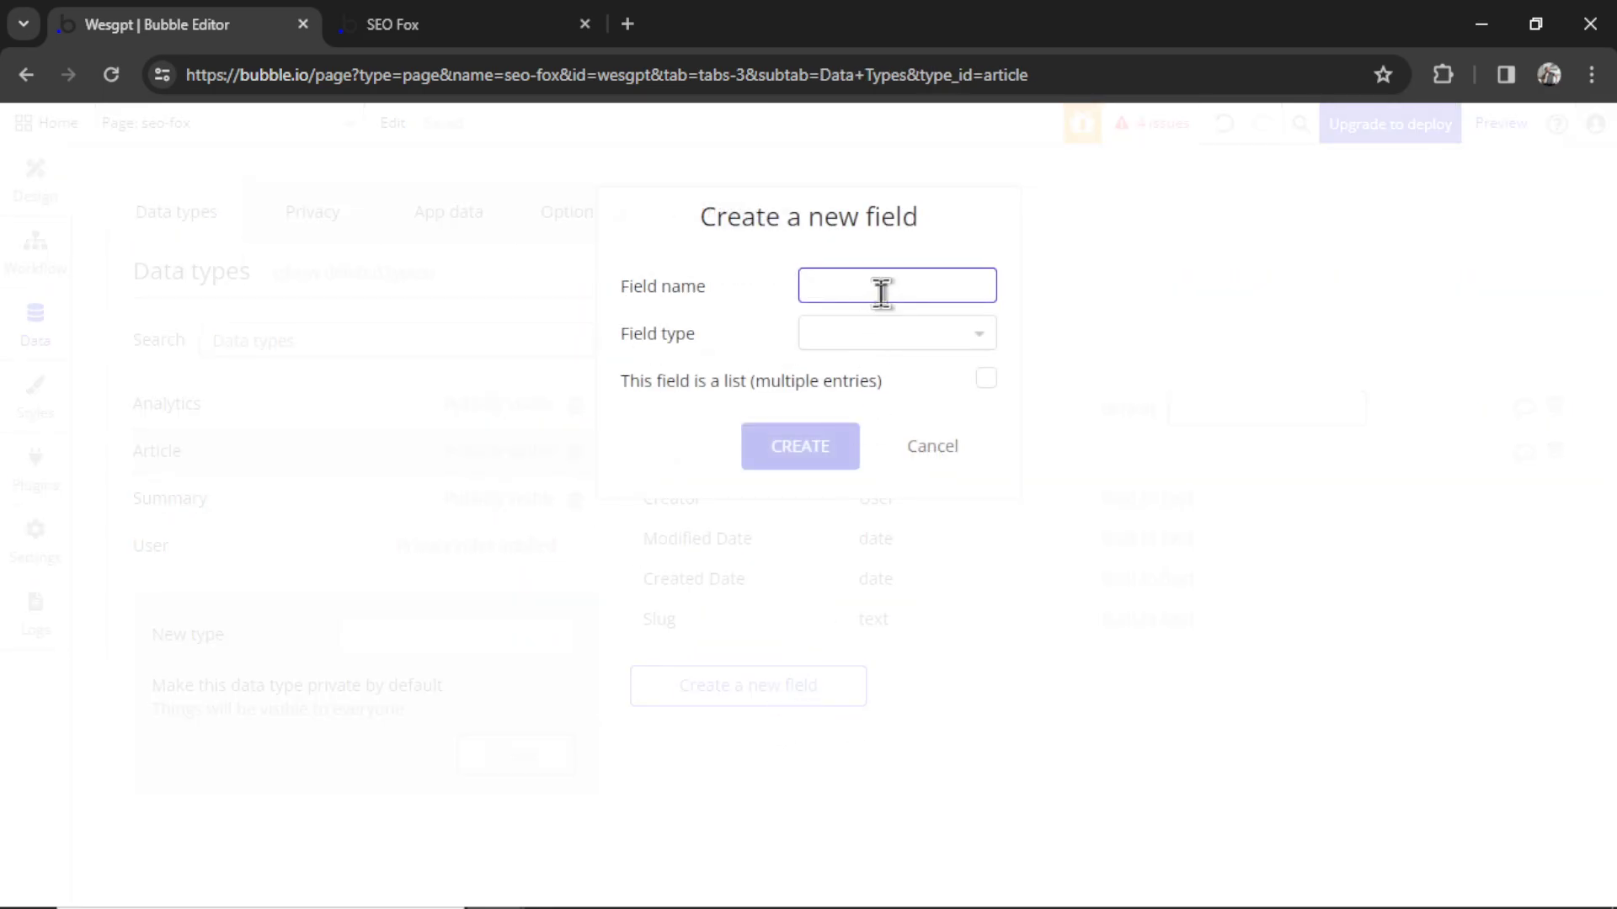
text(image)
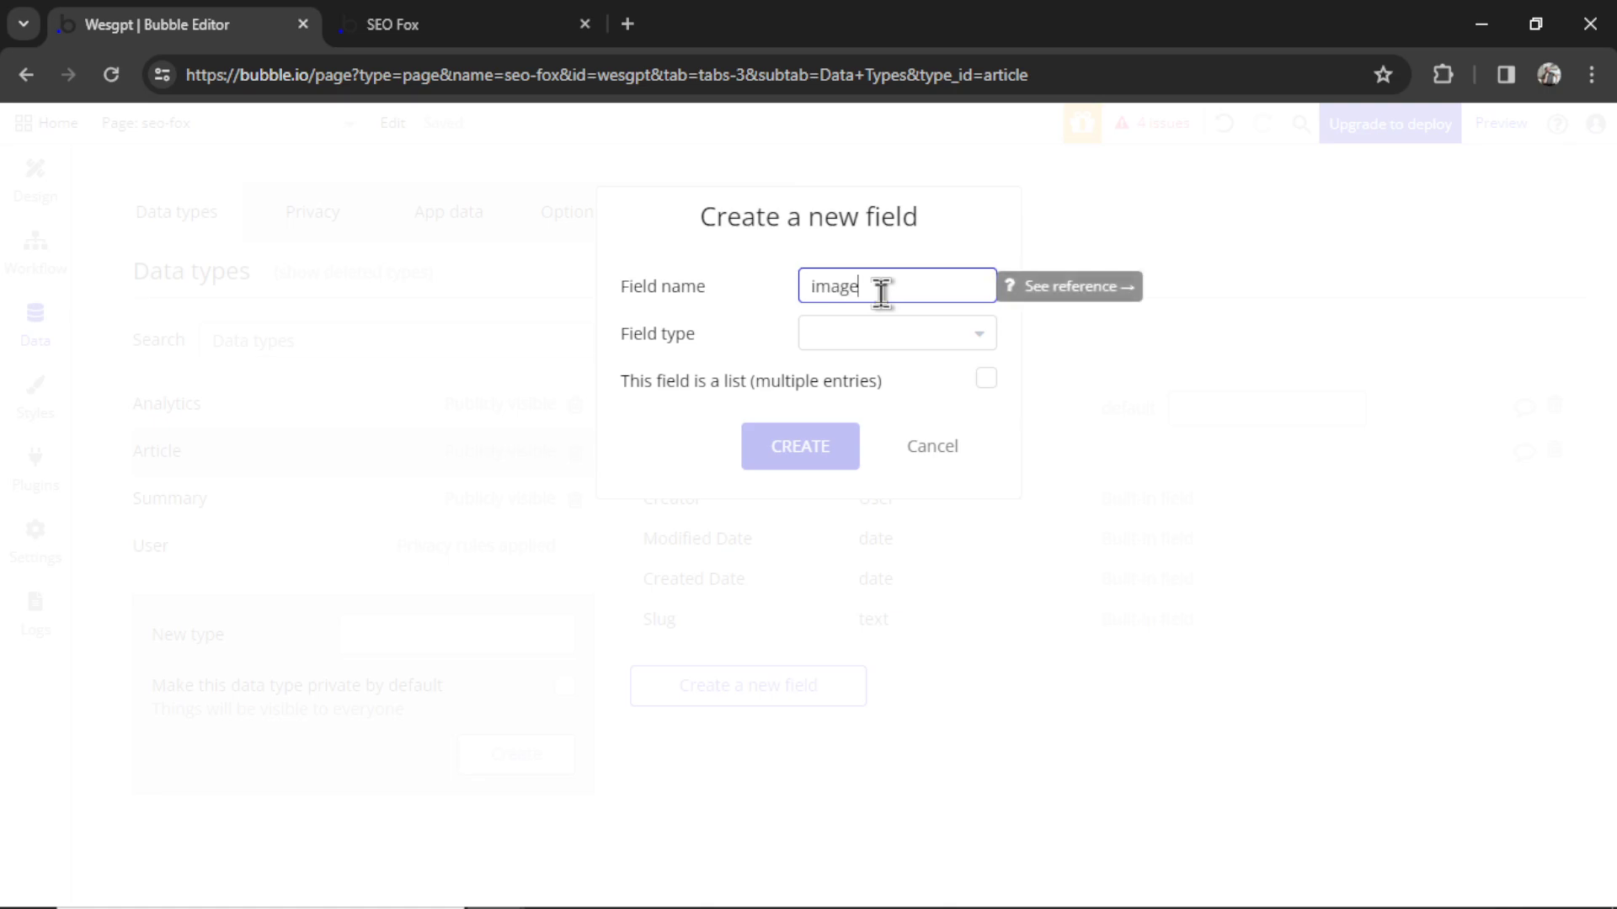
click(932, 335)
scroll(922, 472, down, 3)
scroll(920, 518, down, 1)
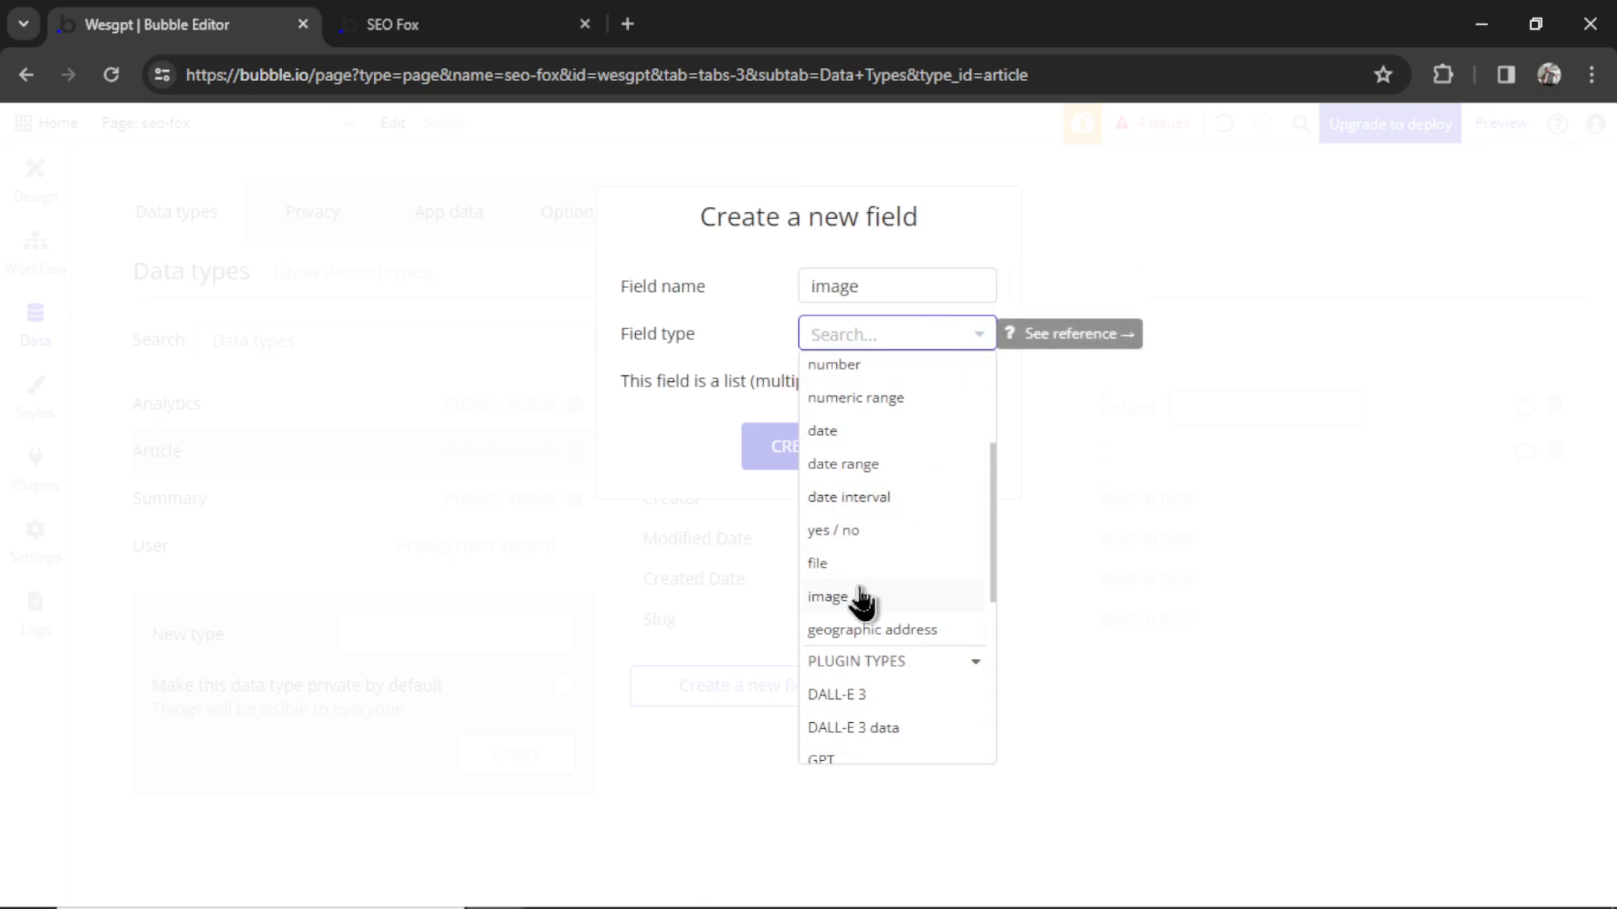
click(863, 599)
click(800, 447)
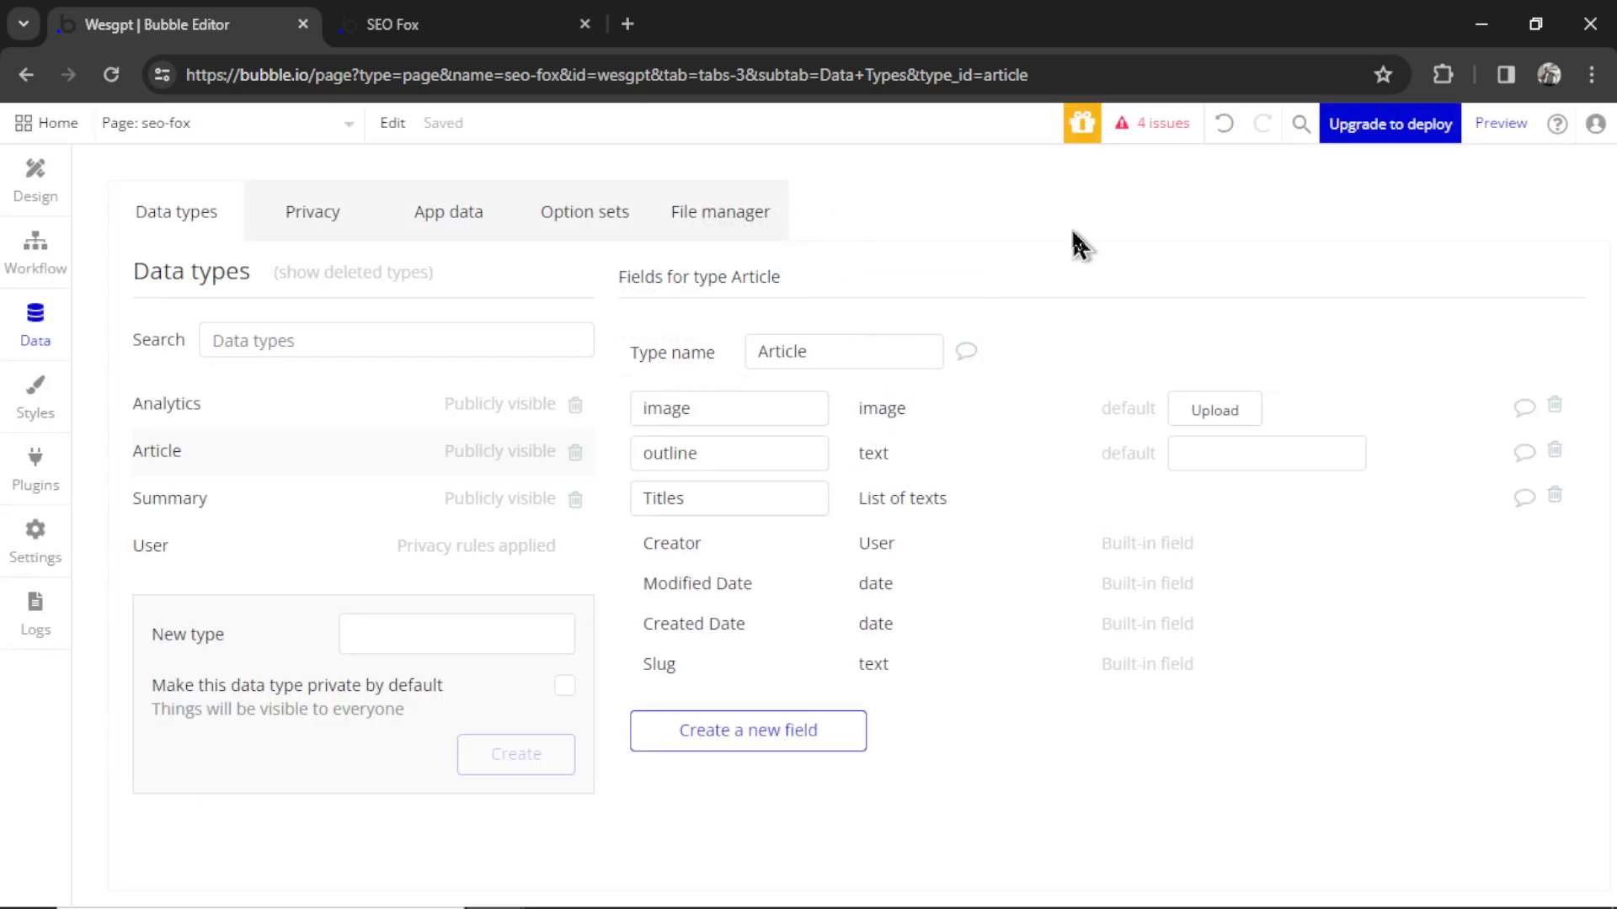
Add a text field named content to the Article data type
click(742, 736)
text(co)
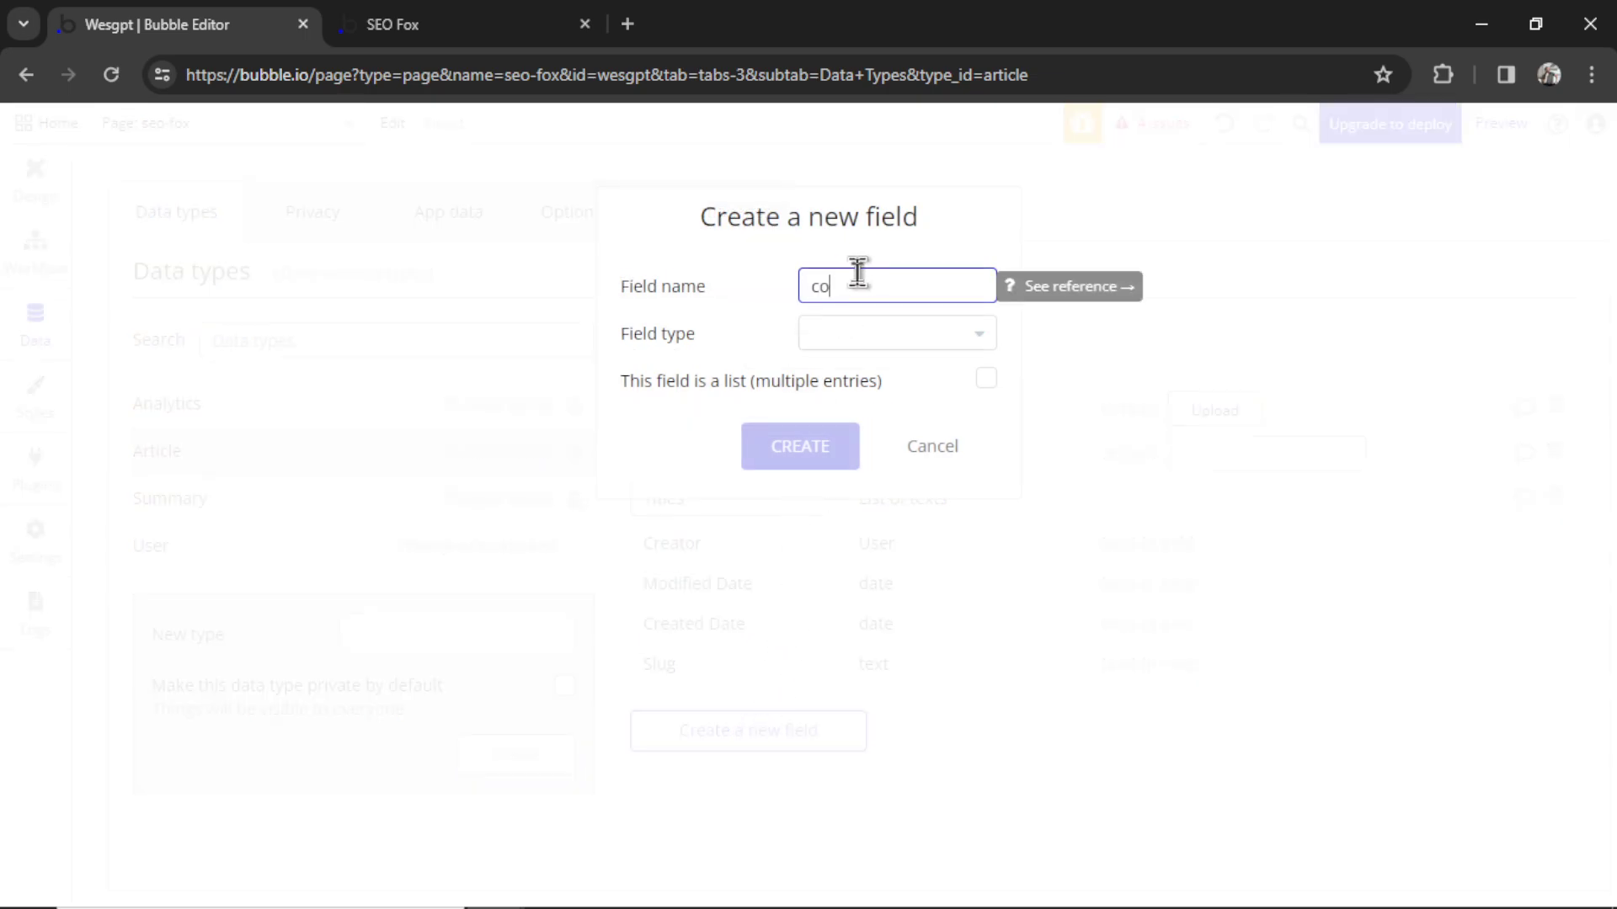
text(ntent)
click(945, 337)
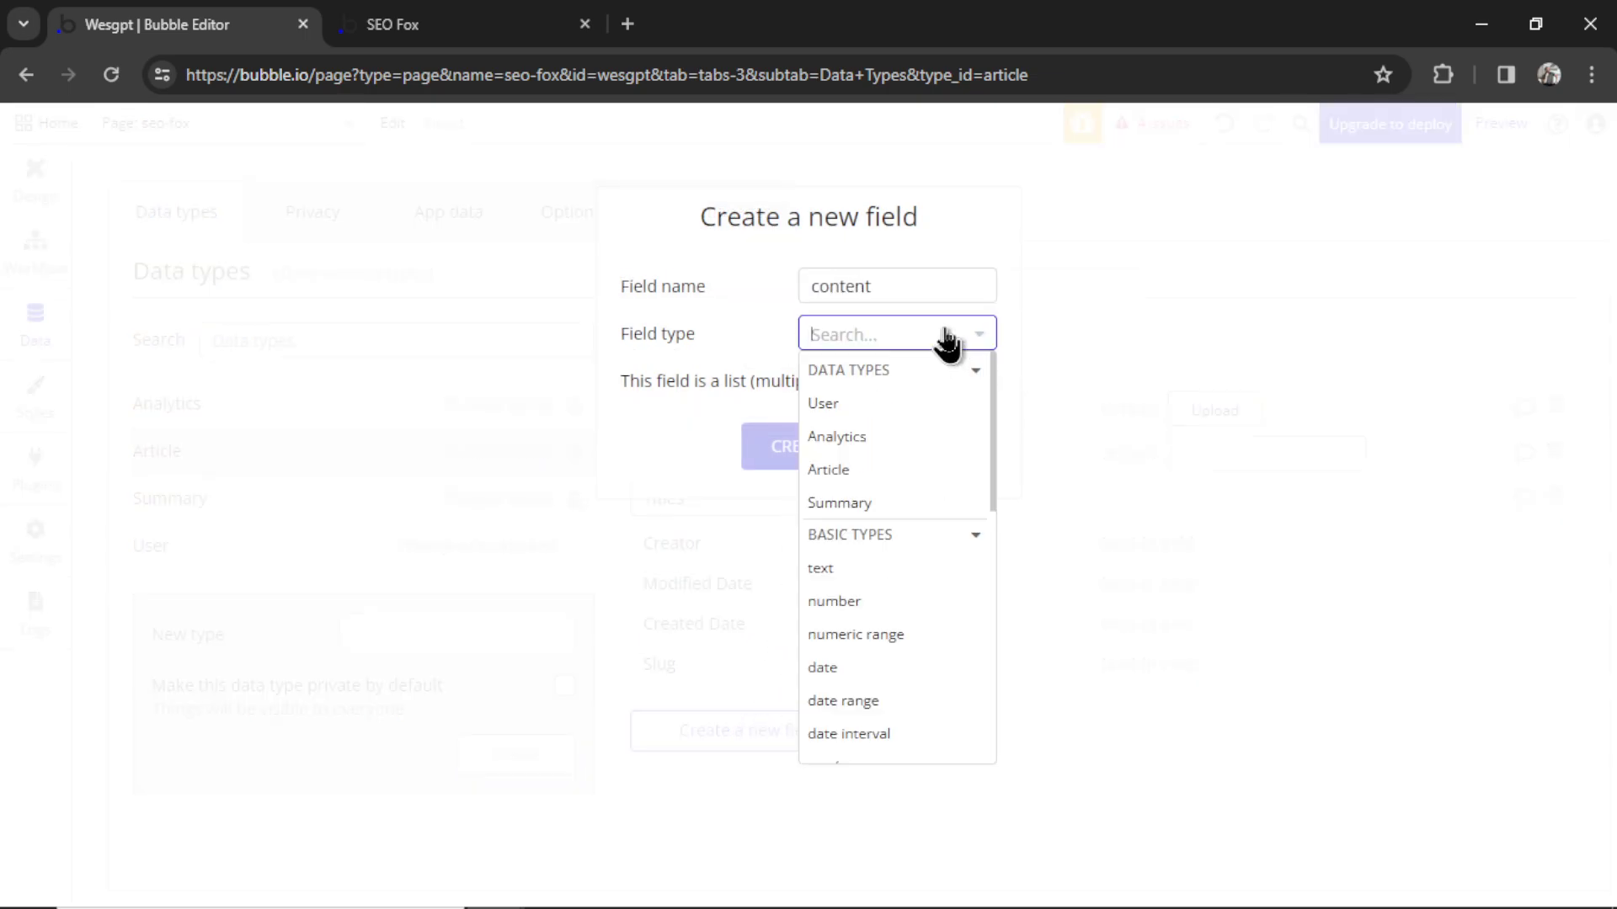
click(891, 570)
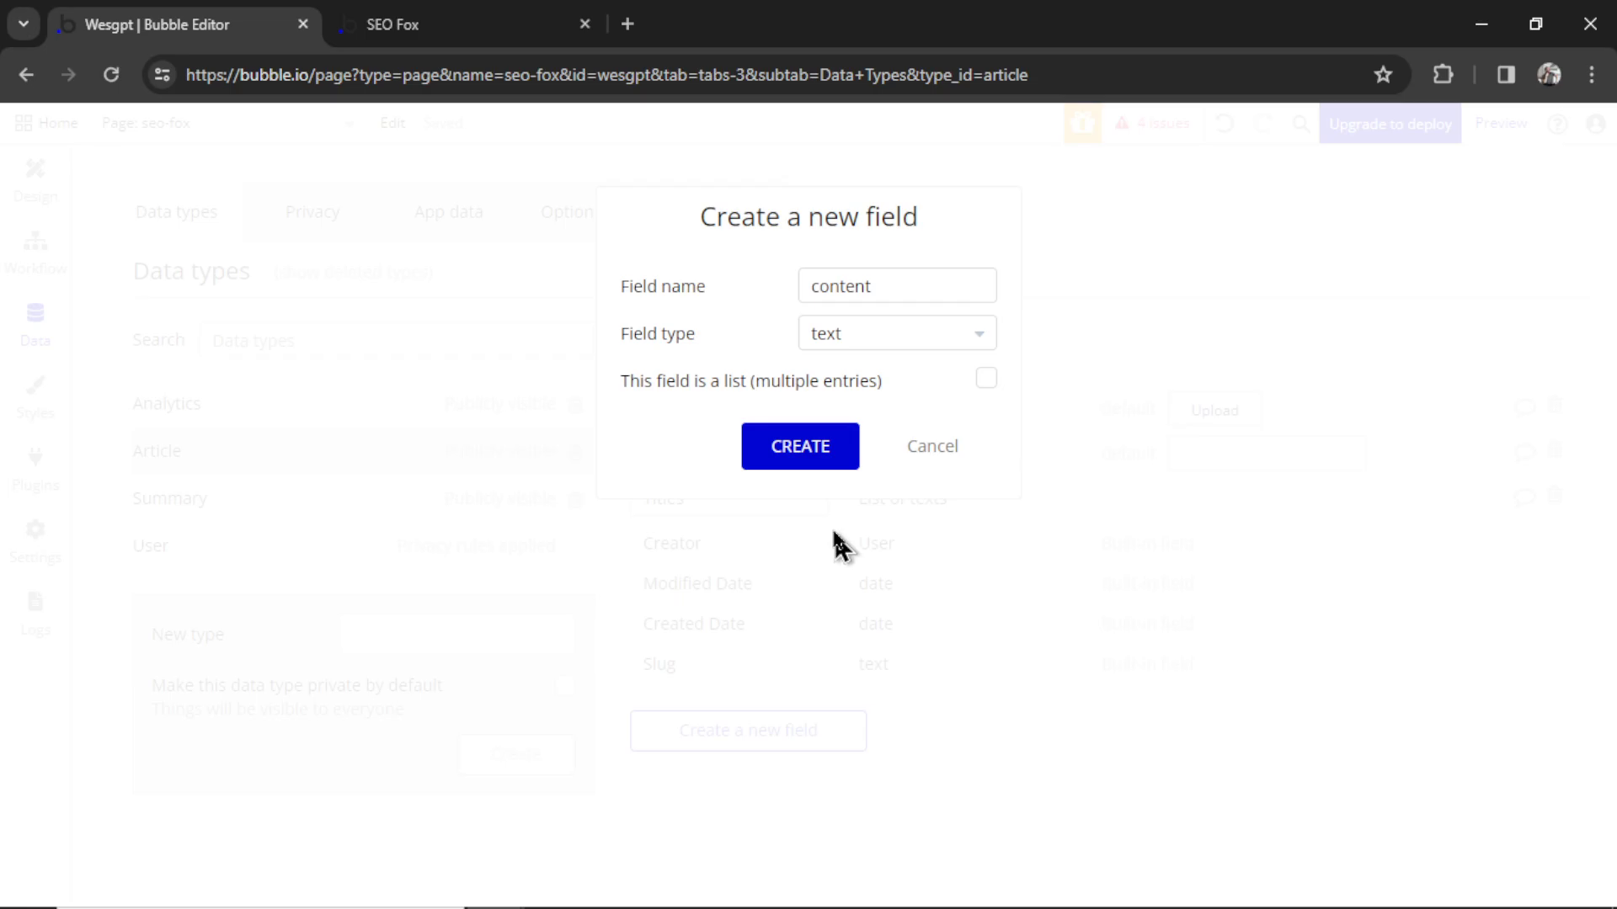
click(800, 447)
Set Image A's dynamic image source to Current page's Article's image
double_click(1217, 332)
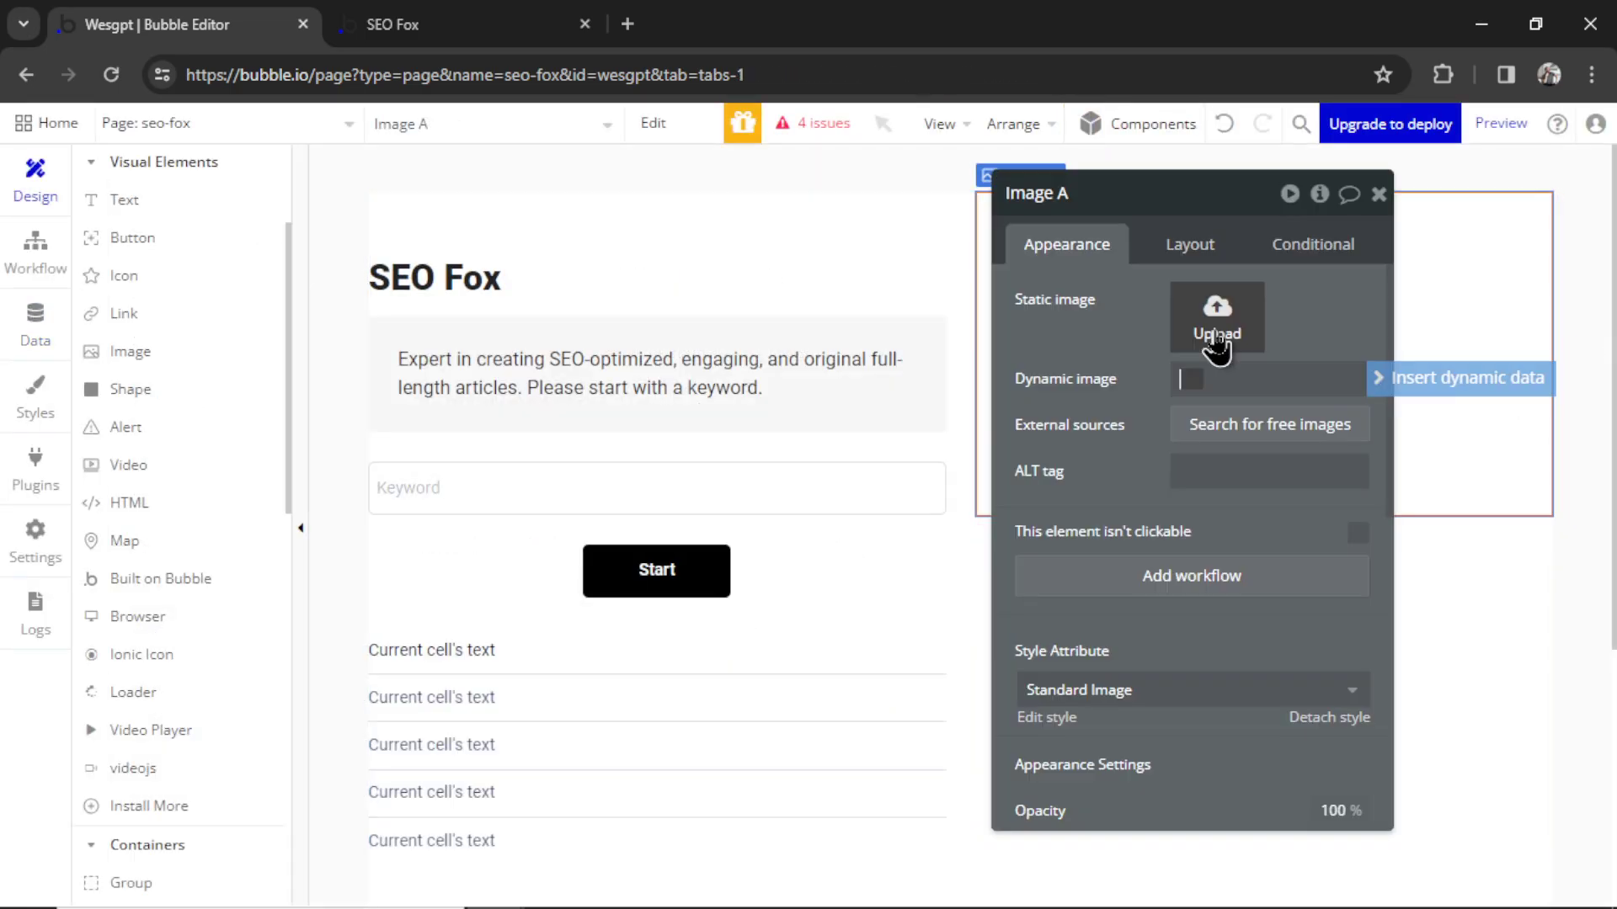
click(1429, 378)
click(1363, 547)
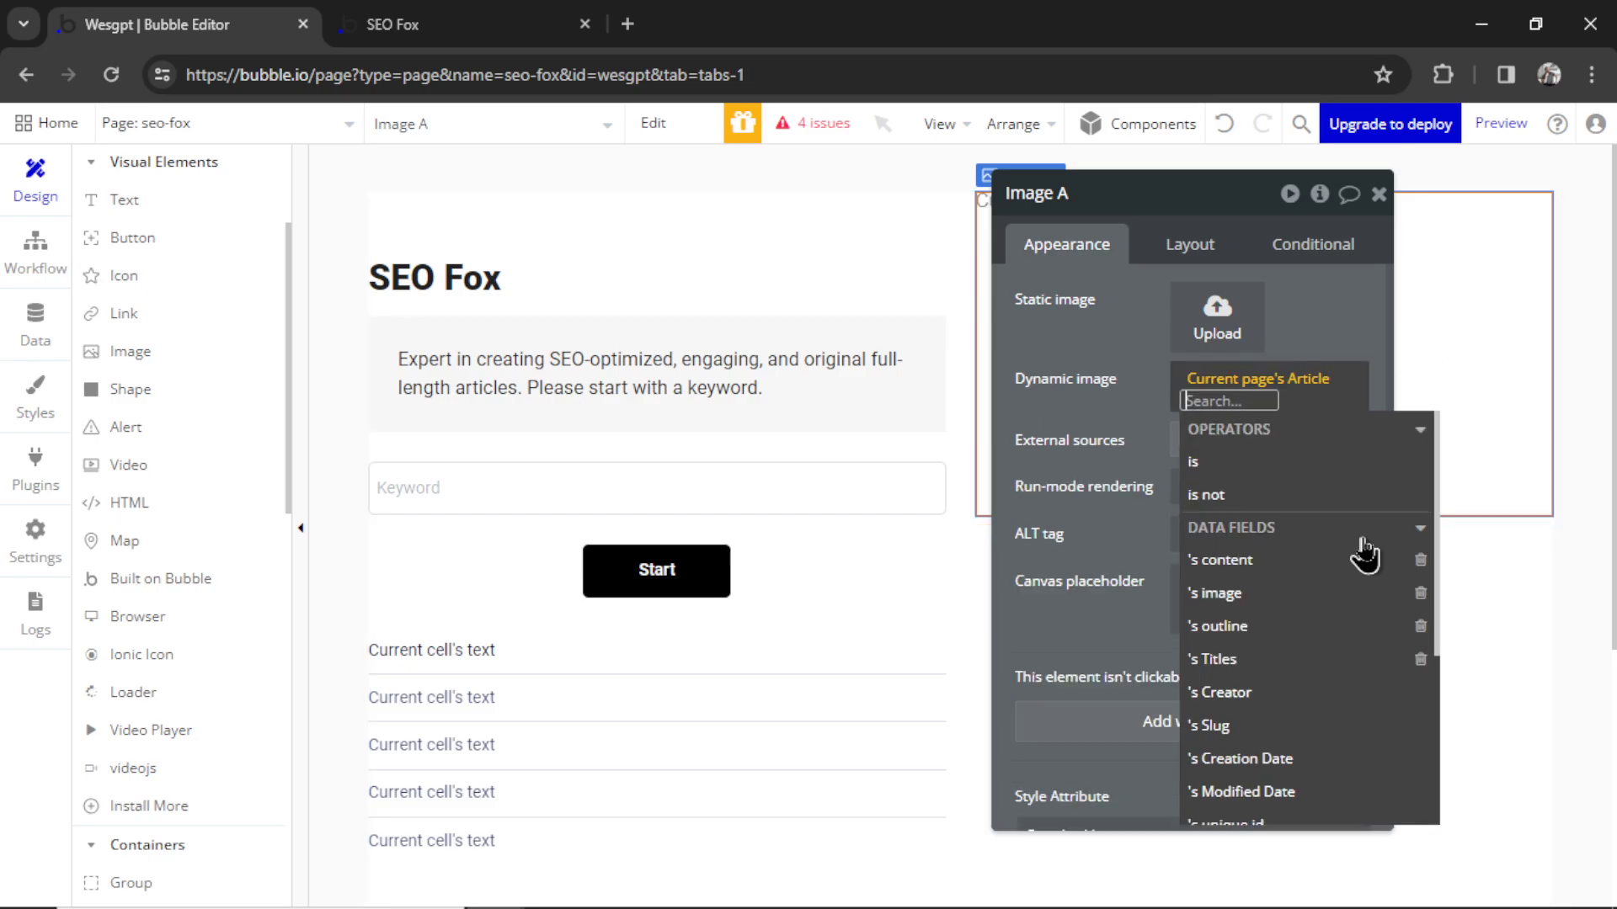
click(1330, 598)
Set the initial content of RichTextInput B to Current page's Article's content
click(1328, 350)
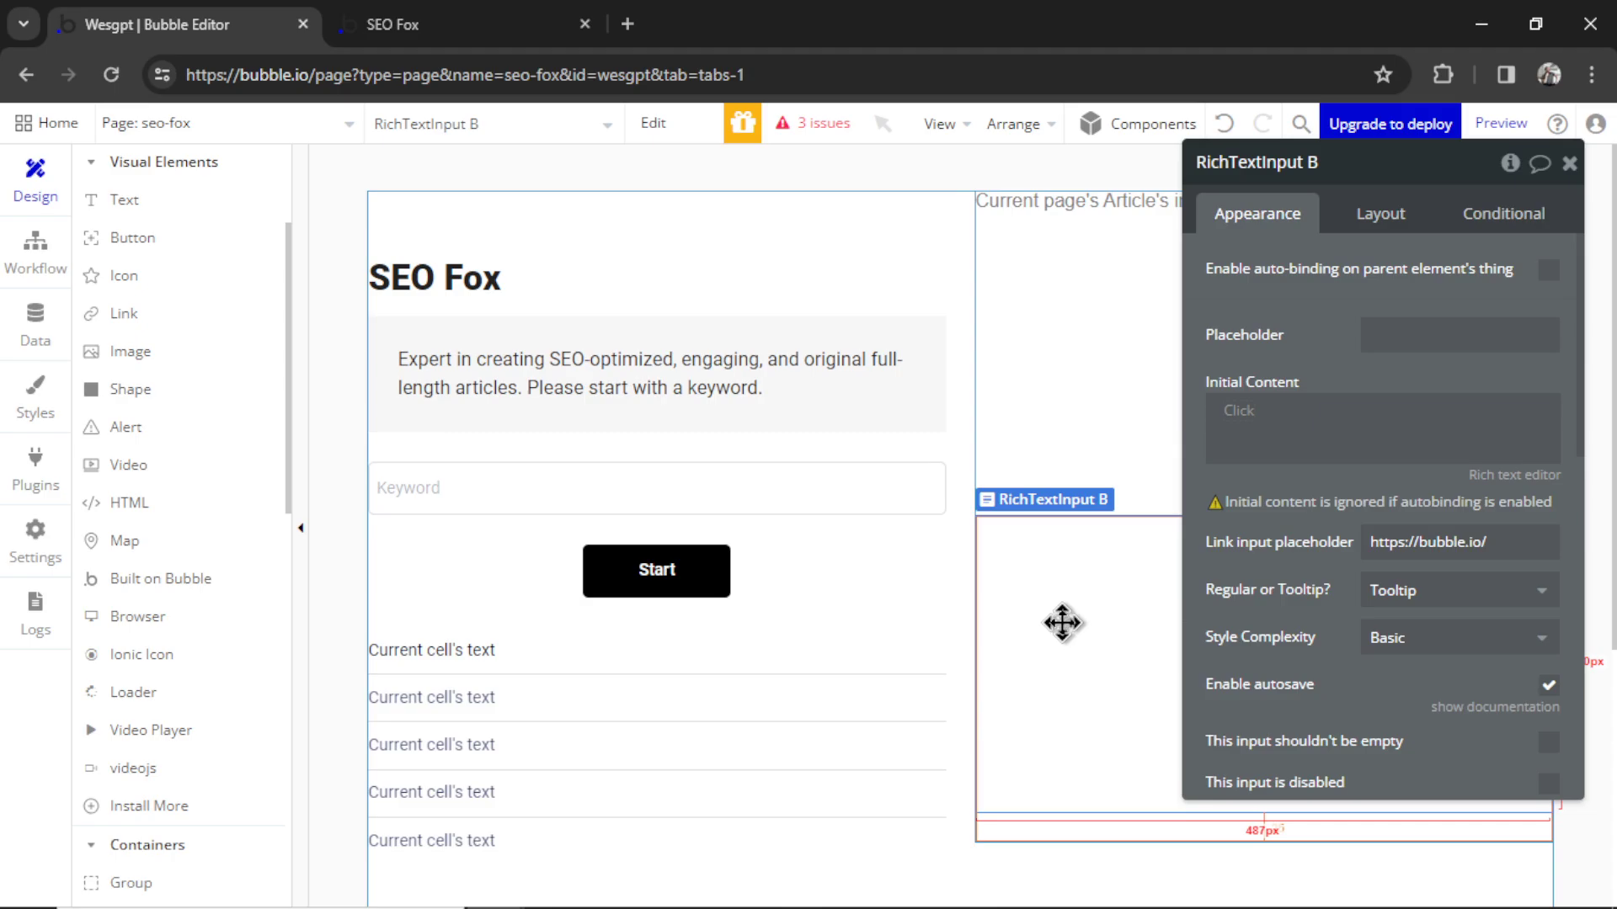
drag(1267, 534, 1173, 503)
click(1146, 392)
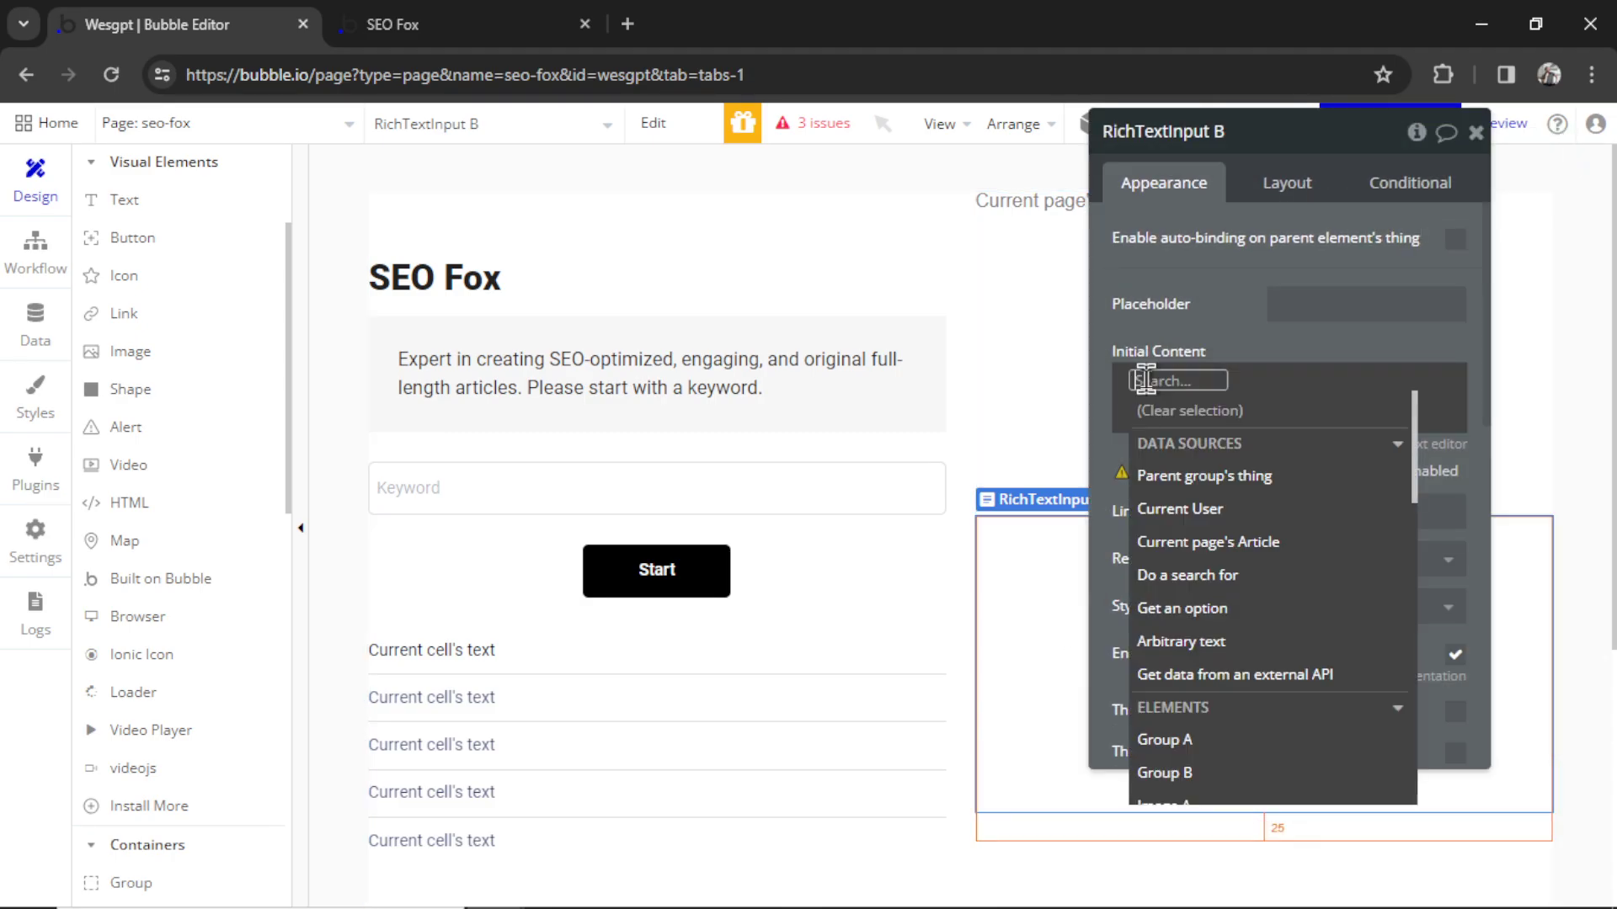
click(1255, 549)
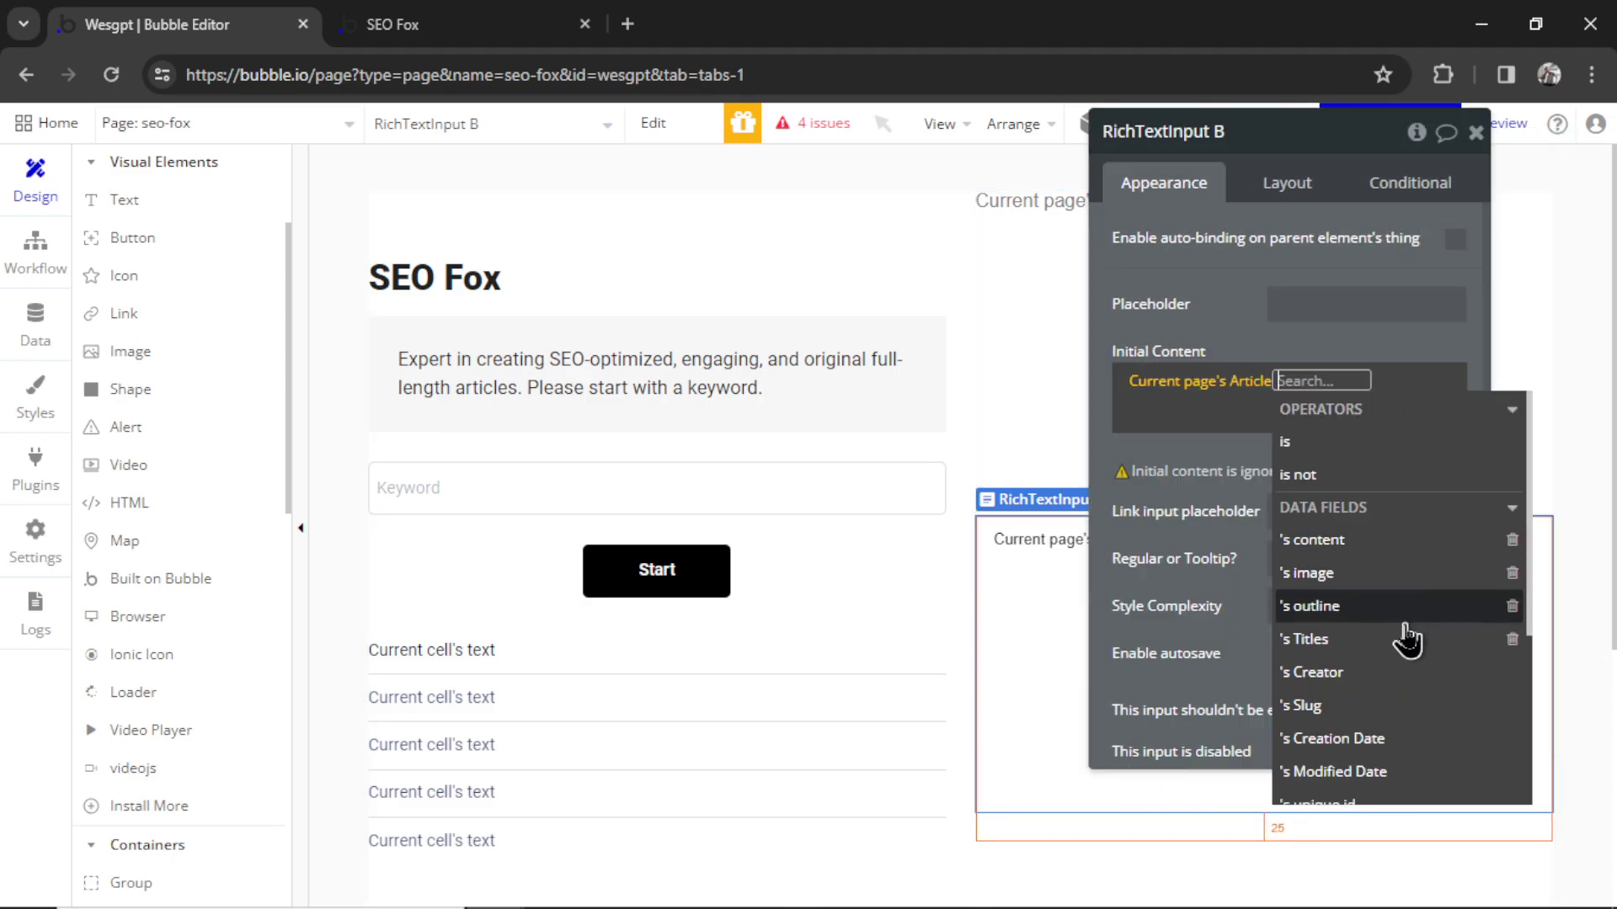
click(1393, 543)
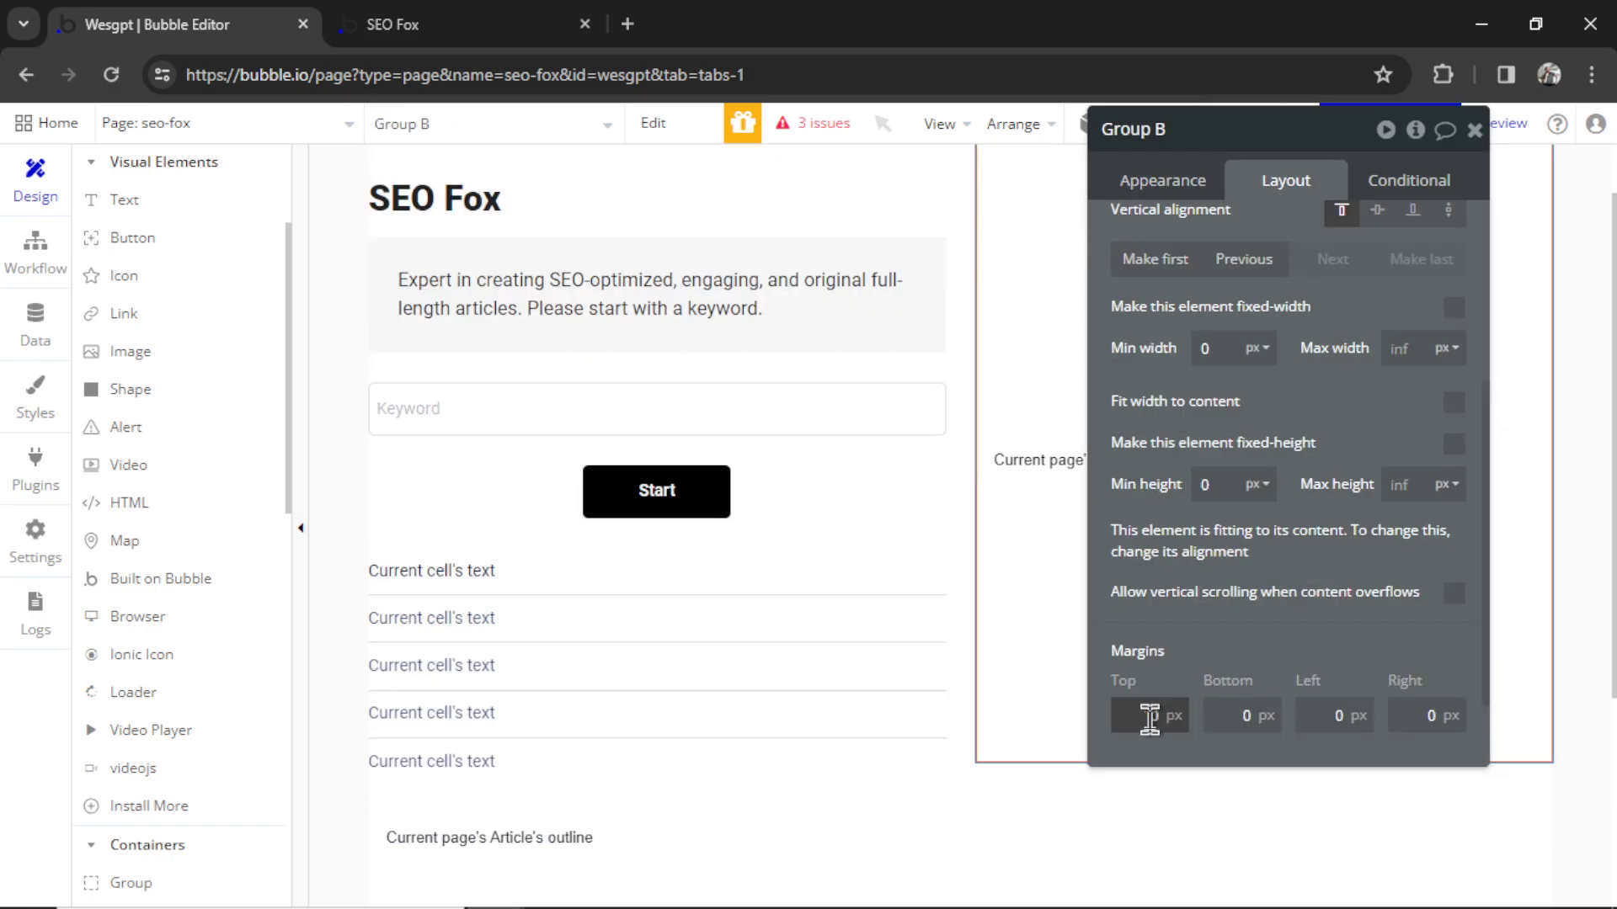
Give Group B a top margin of 50 px
click(1155, 714)
text(50)
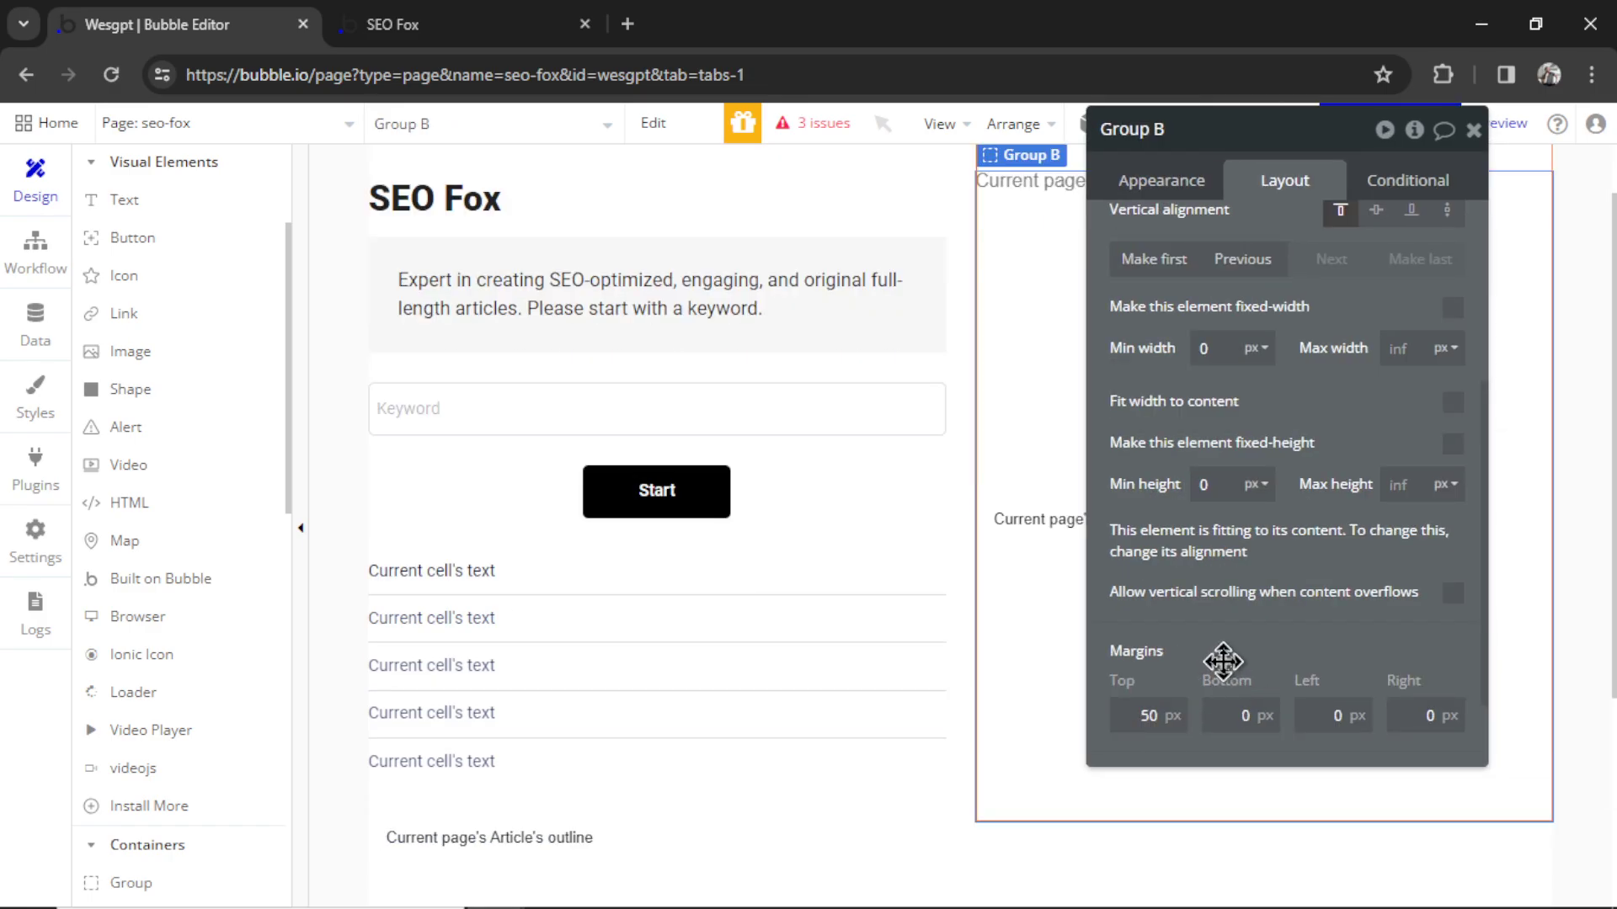
click(1473, 131)
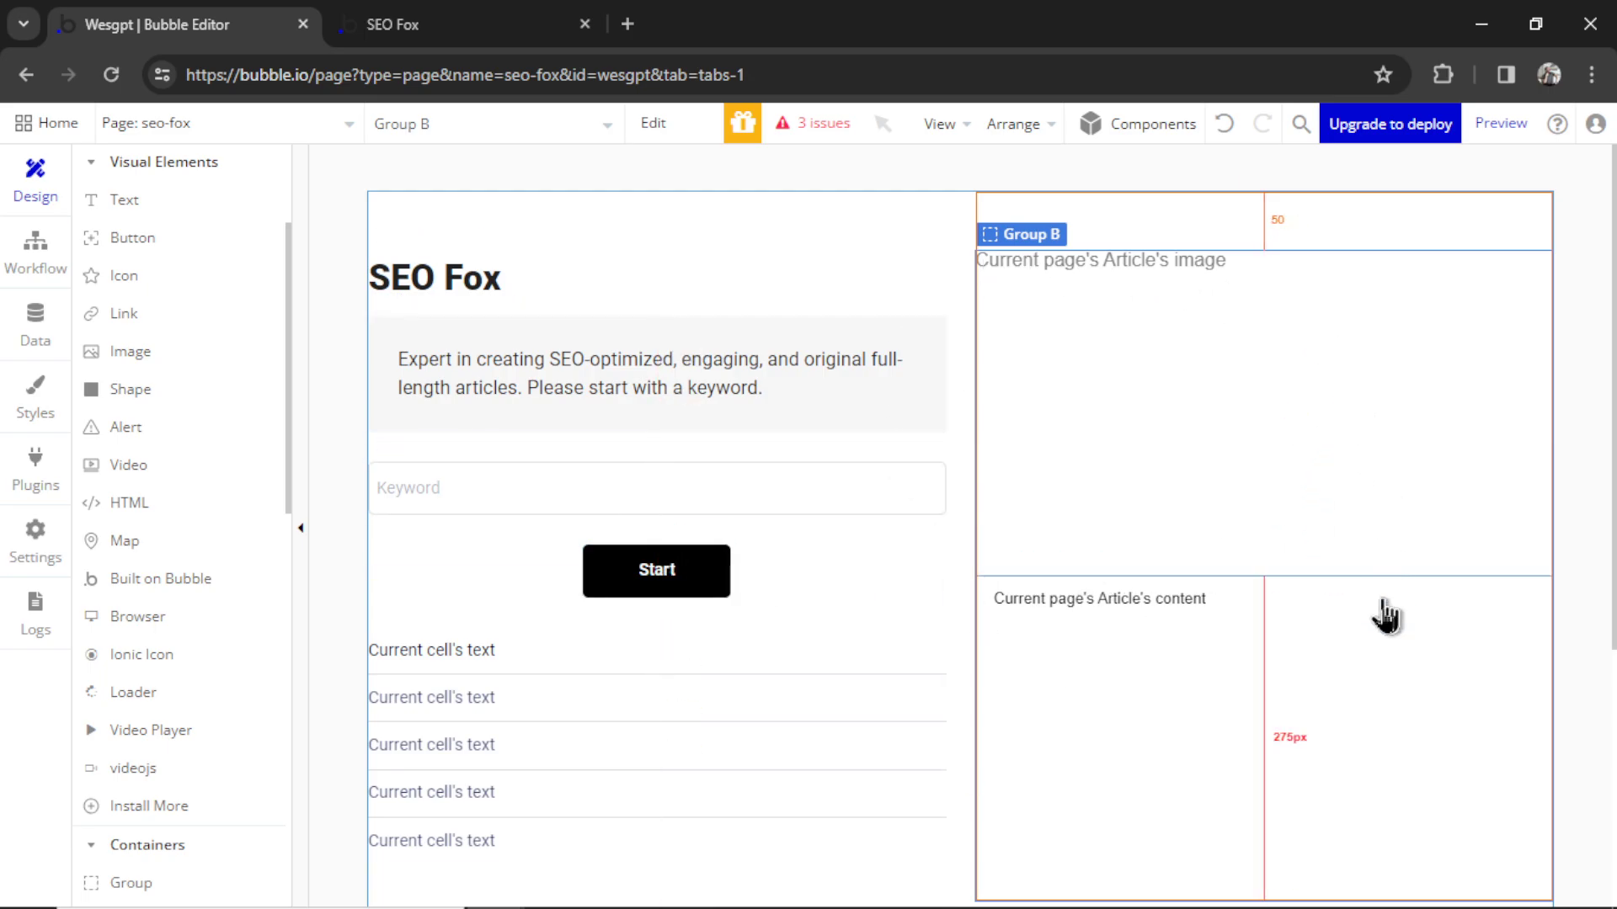
Add a Make changes to thing action at the end of the title text's click workflow, targeting Current page's Article
scroll(1284, 444, down, 1)
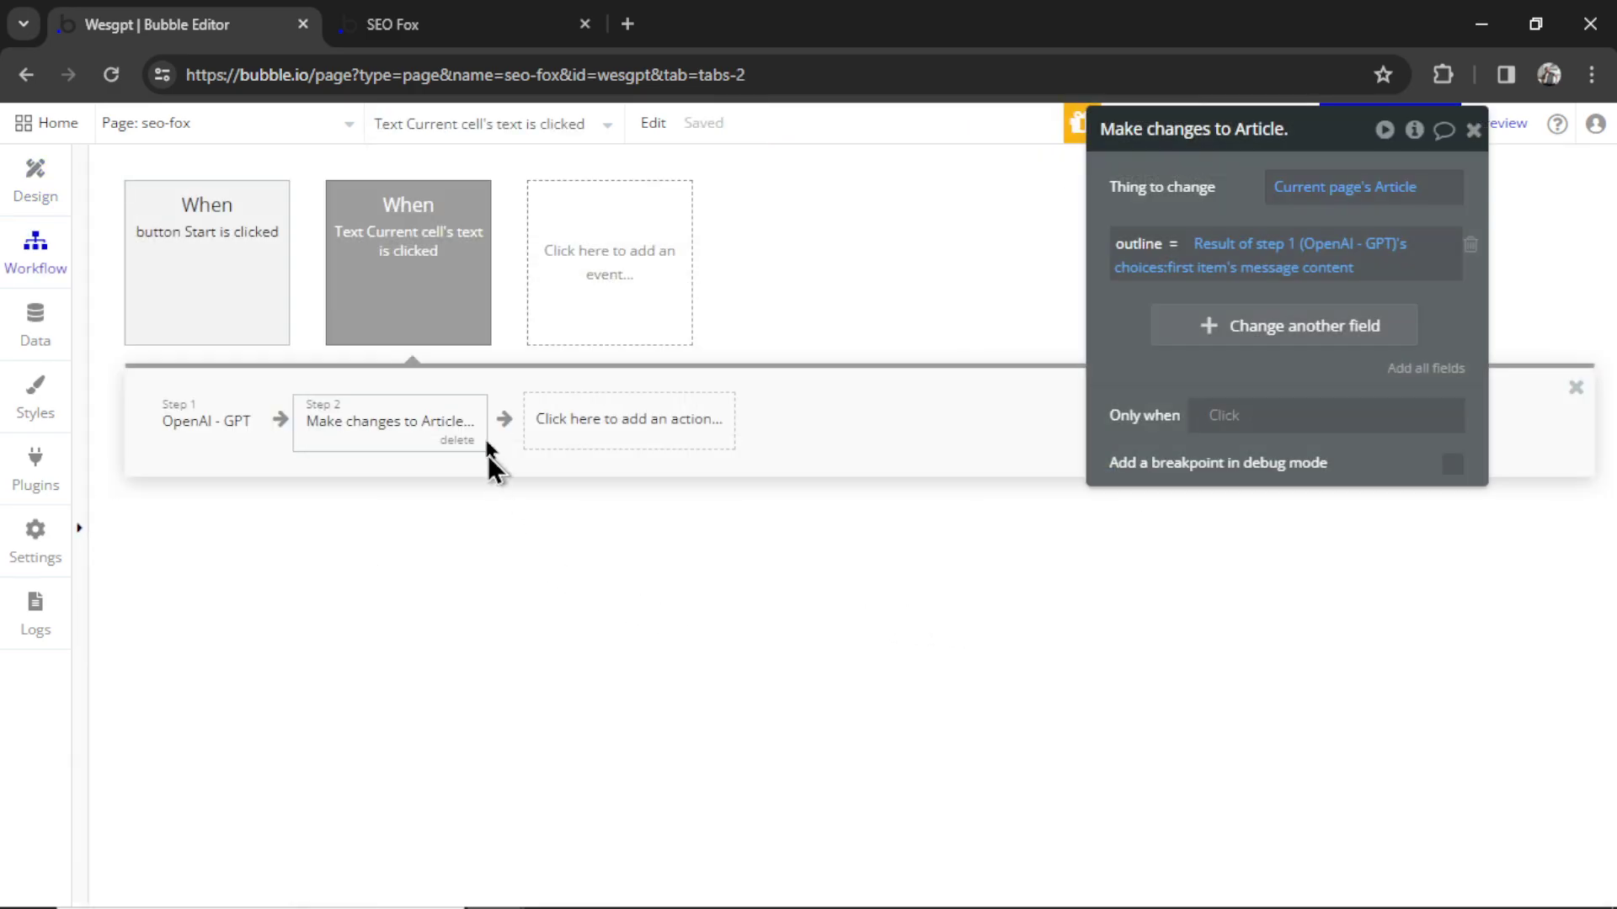
click(459, 268)
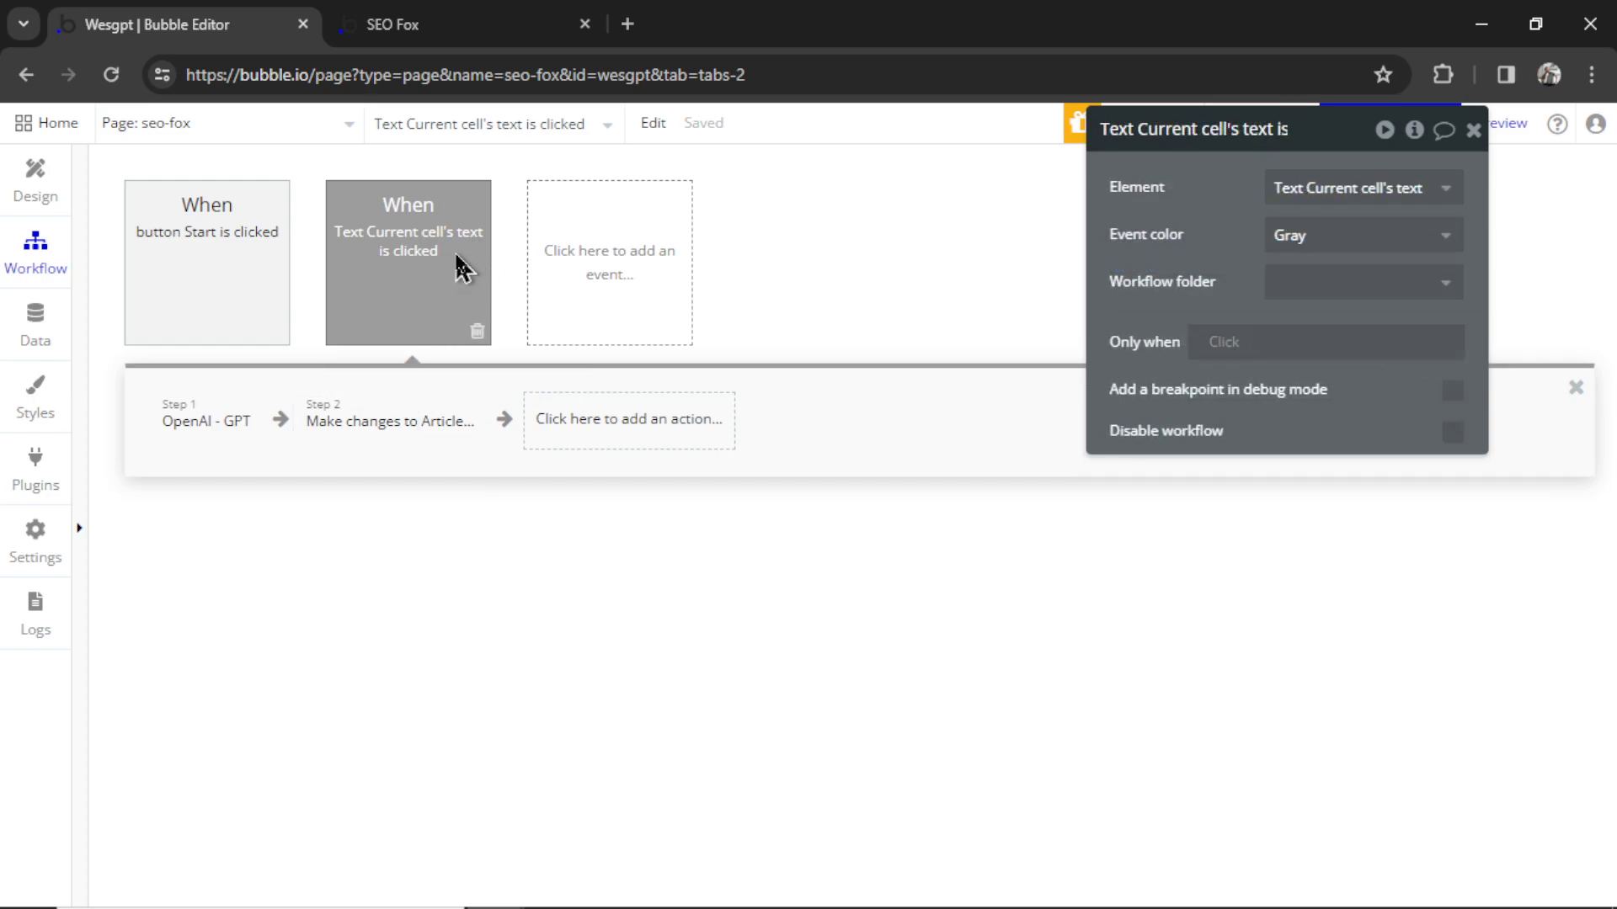
click(601, 440)
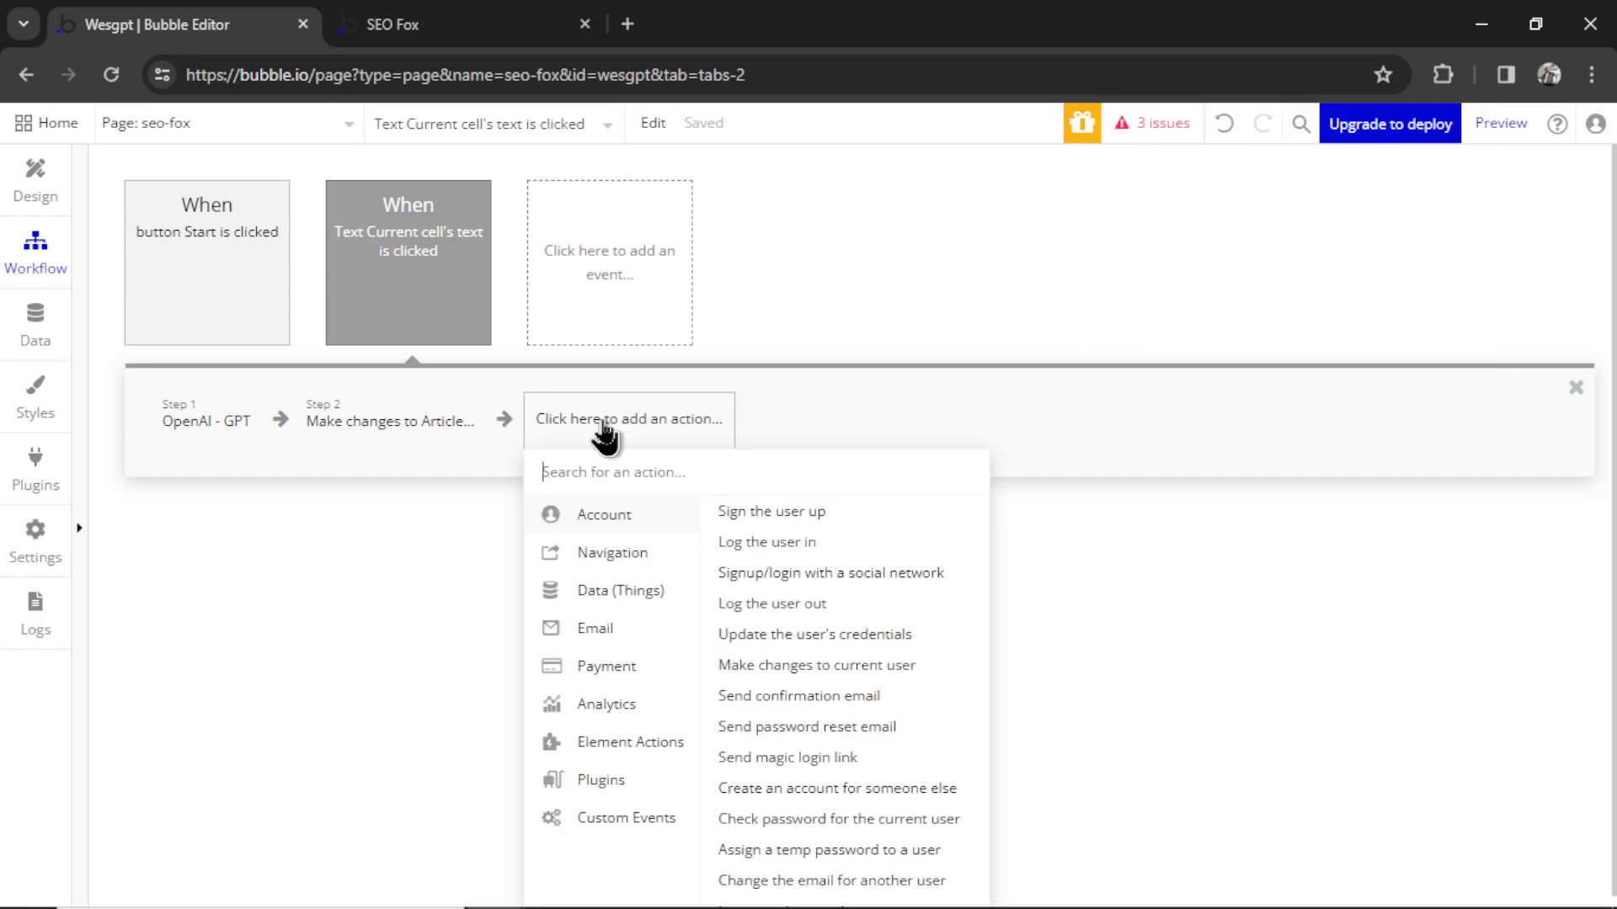
mouse_move(650, 593)
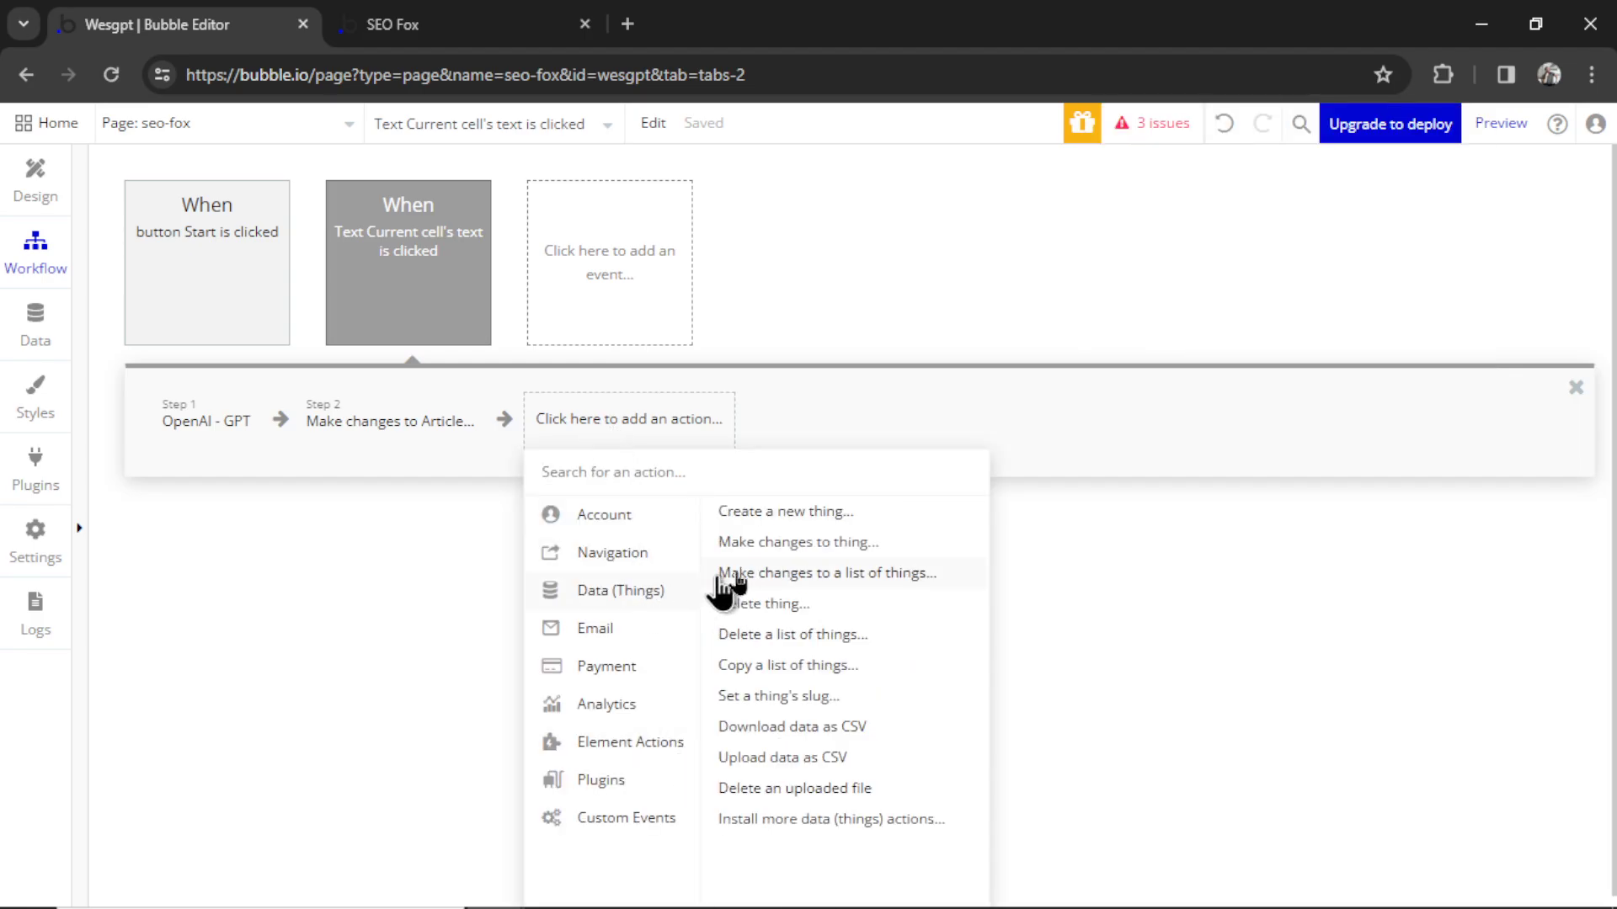
click(794, 547)
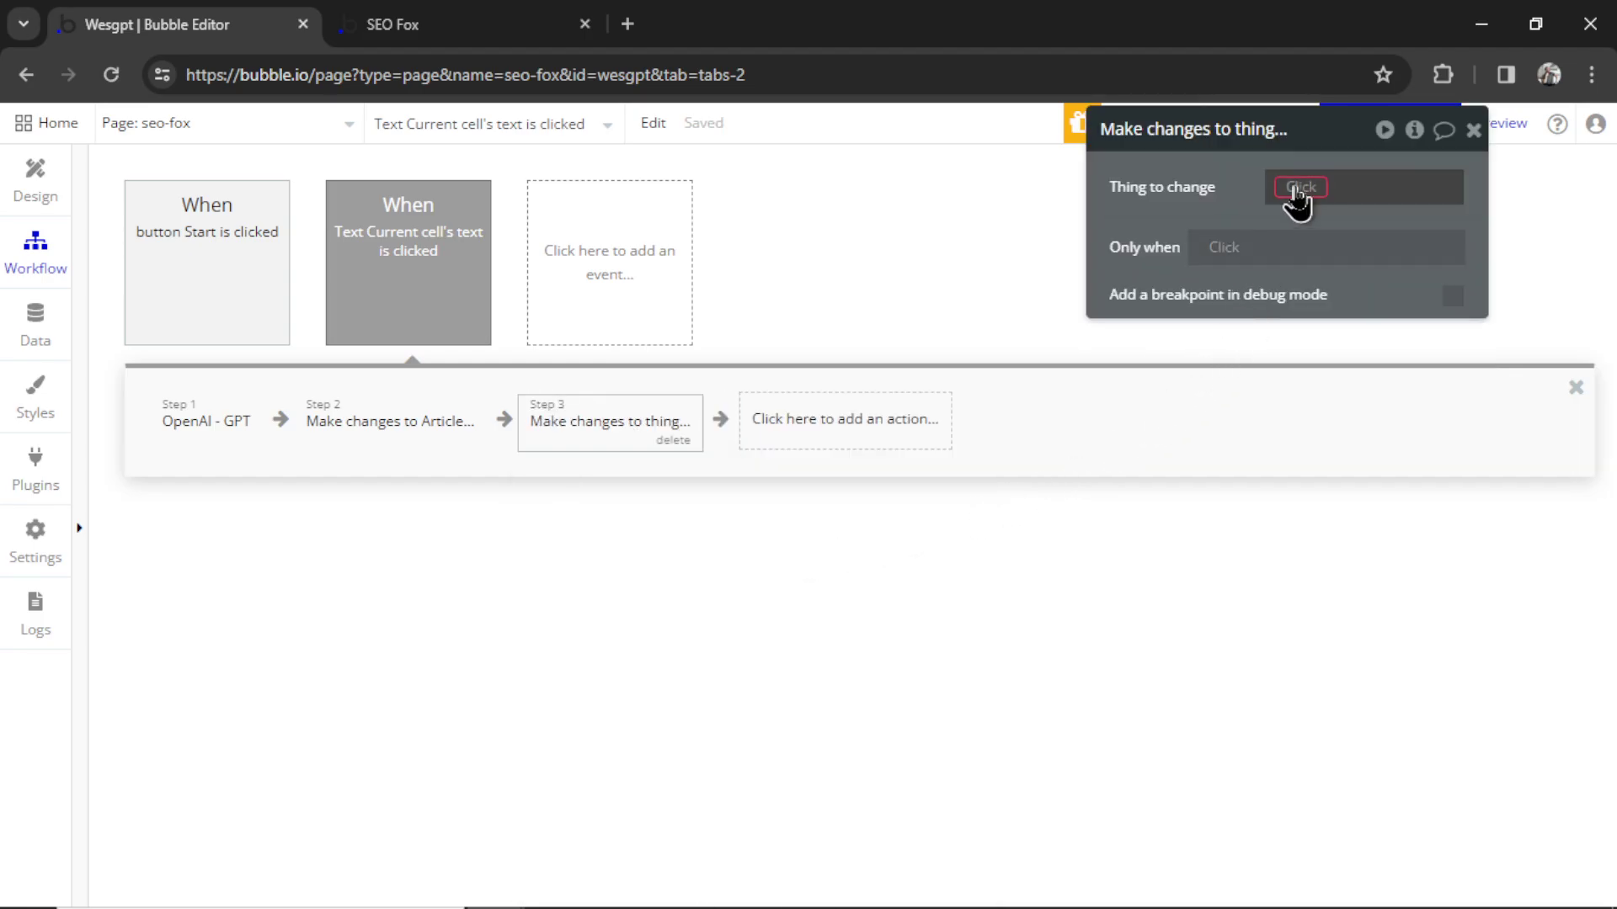
drag(1255, 201, 1072, 271)
click(1111, 263)
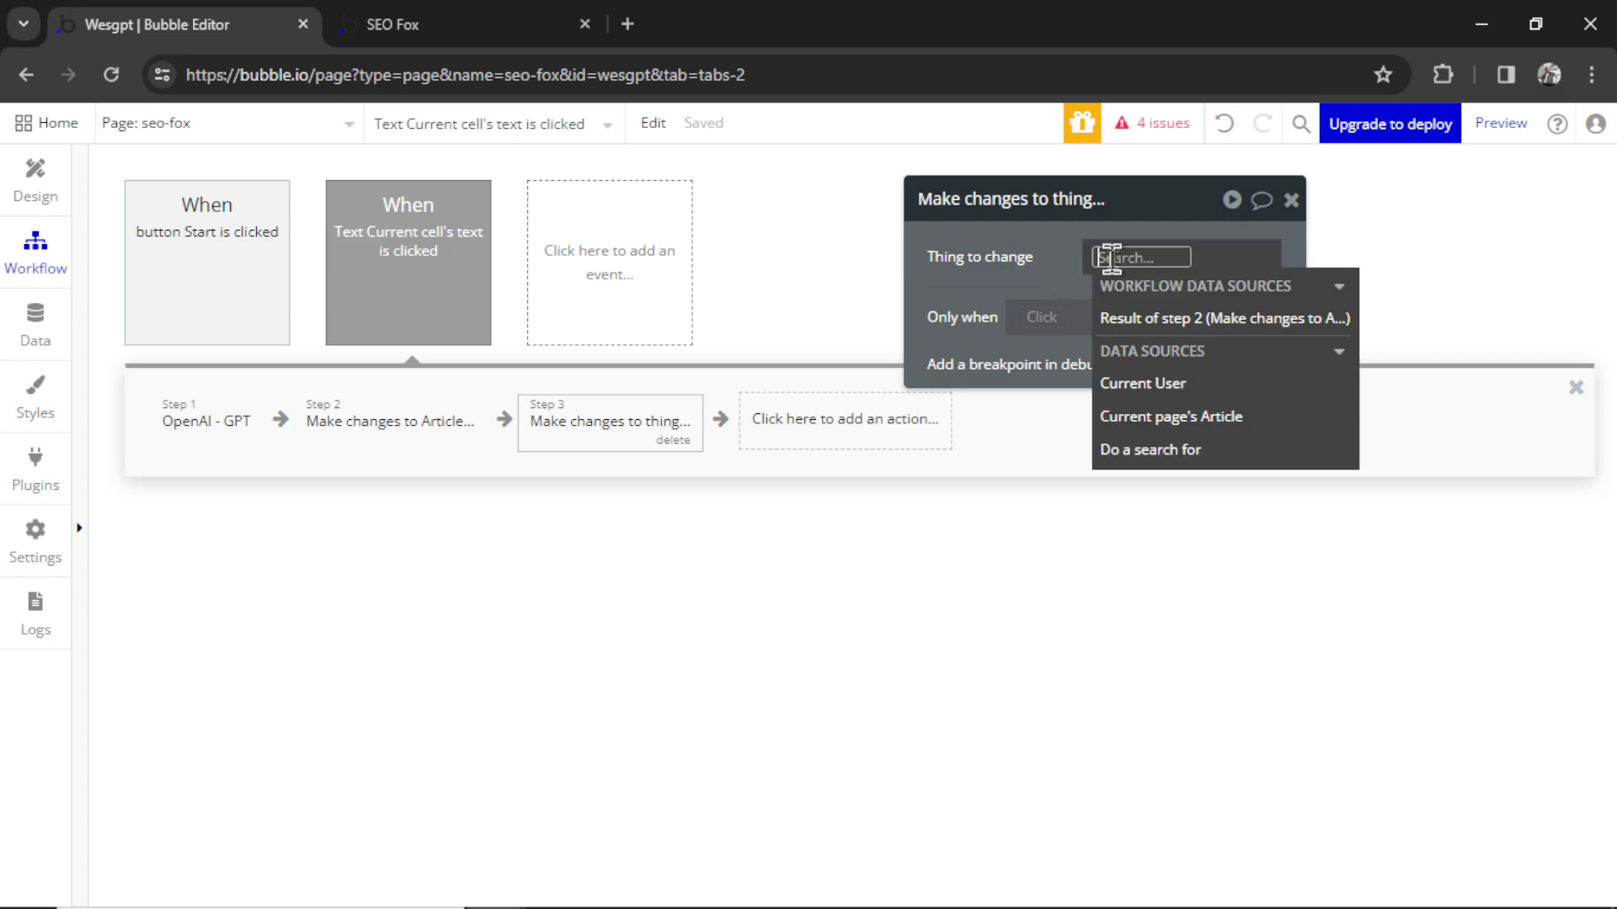
click(1230, 422)
Have the new action set the Article's content field to Current cell's text
click(1026, 275)
click(1064, 325)
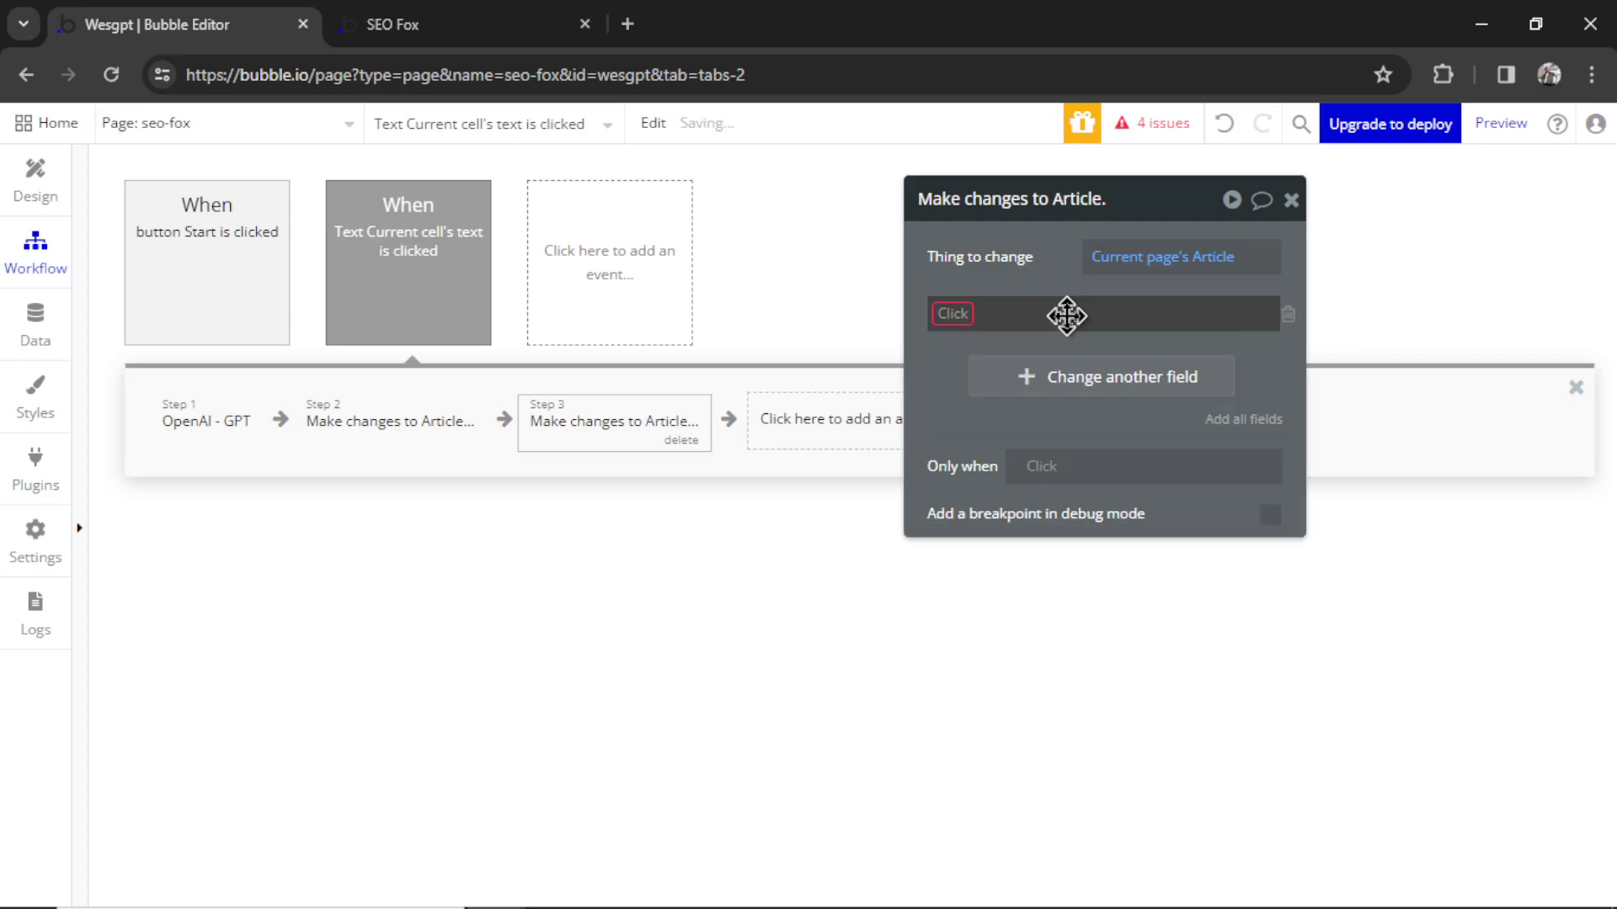
click(946, 314)
click(968, 343)
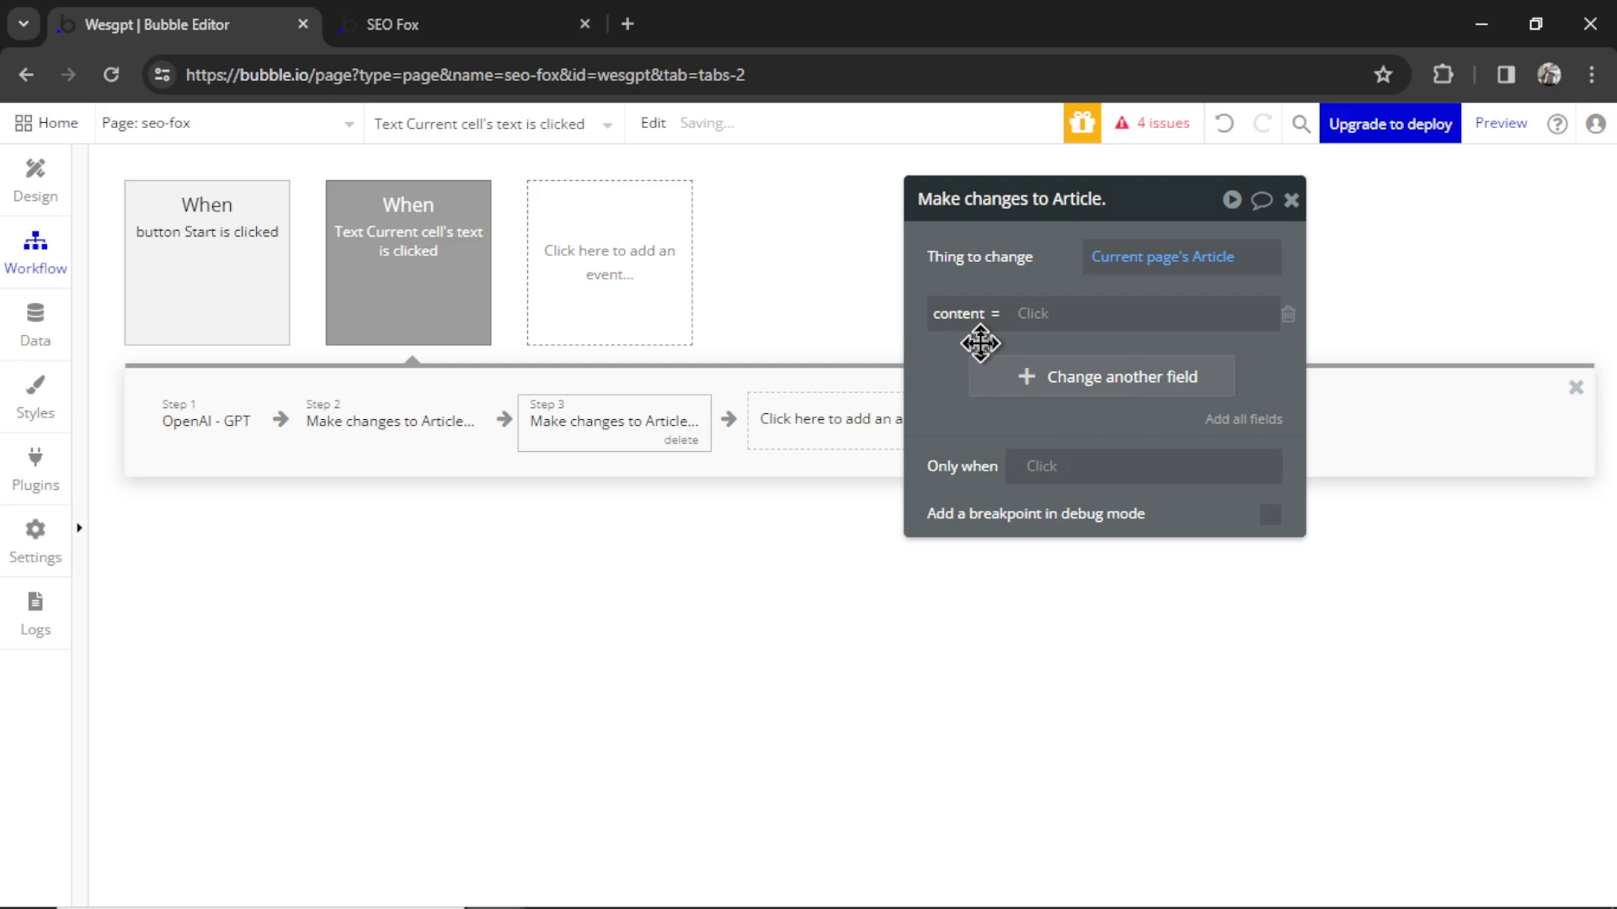
click(1032, 311)
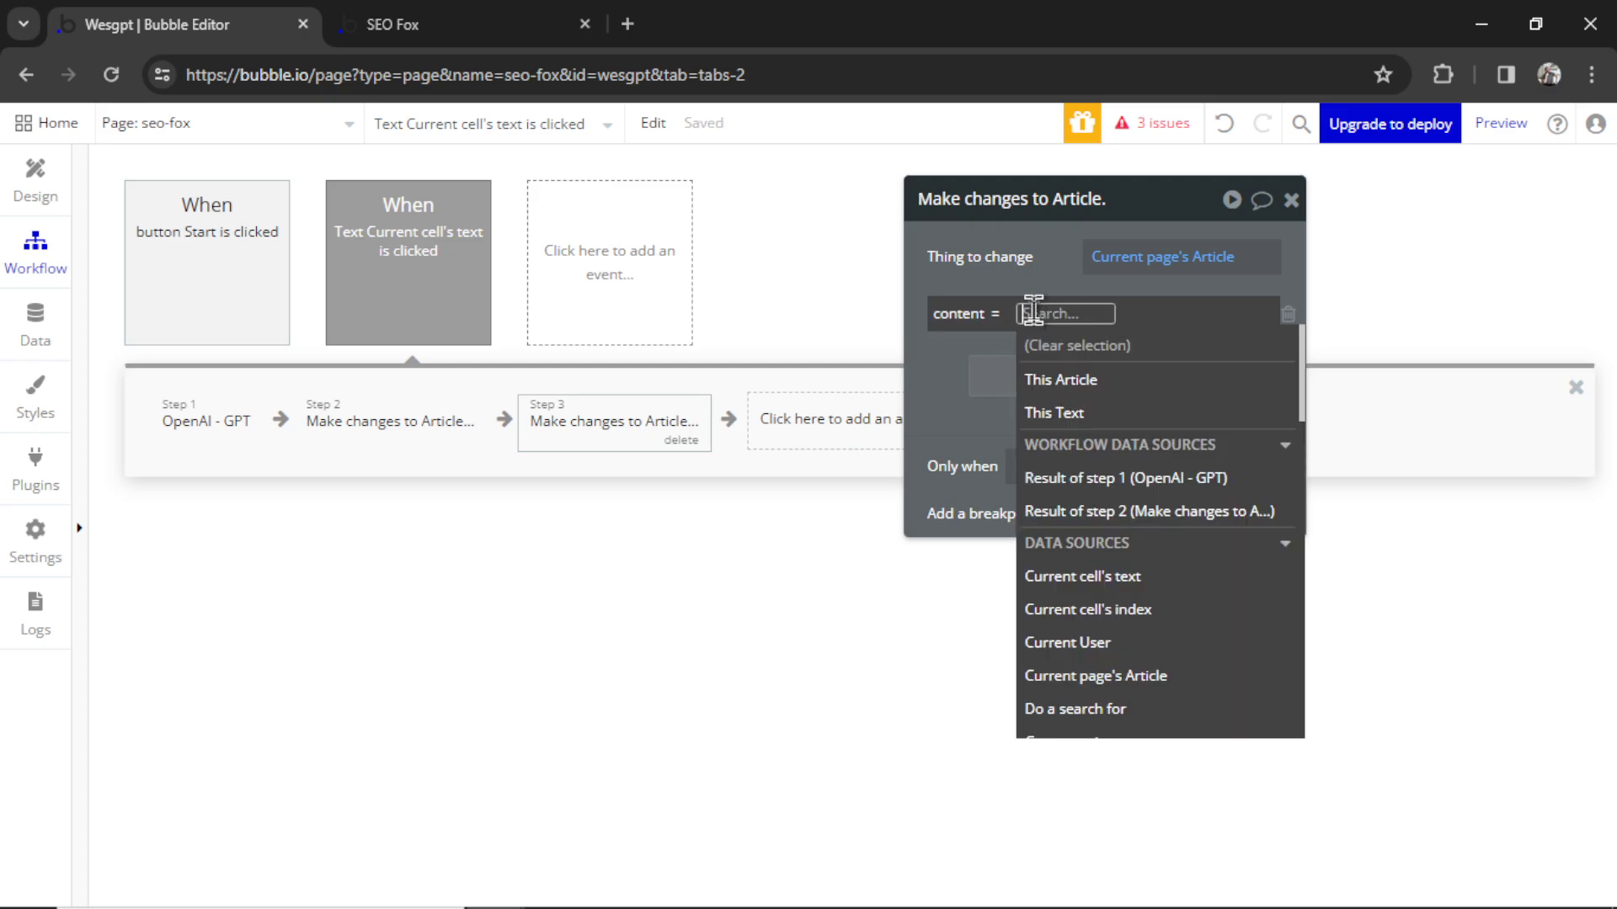
click(1155, 578)
click(960, 438)
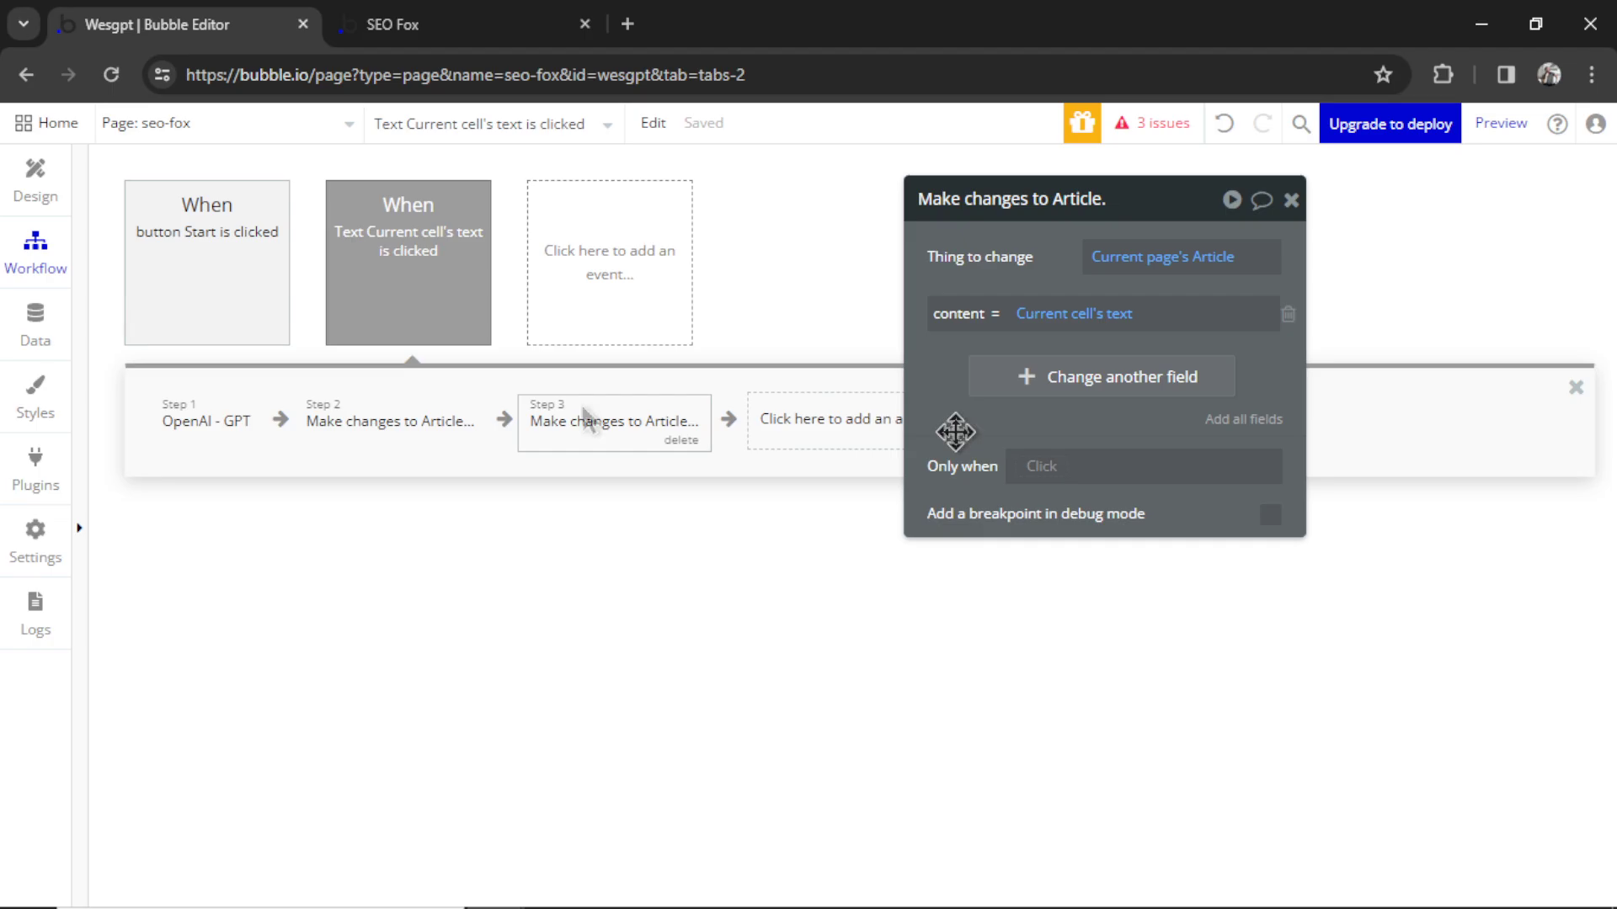
Move the content-changing action to the start of the workflow and wrap its value in [h1] and [/h1] tags
drag(624, 426, 256, 425)
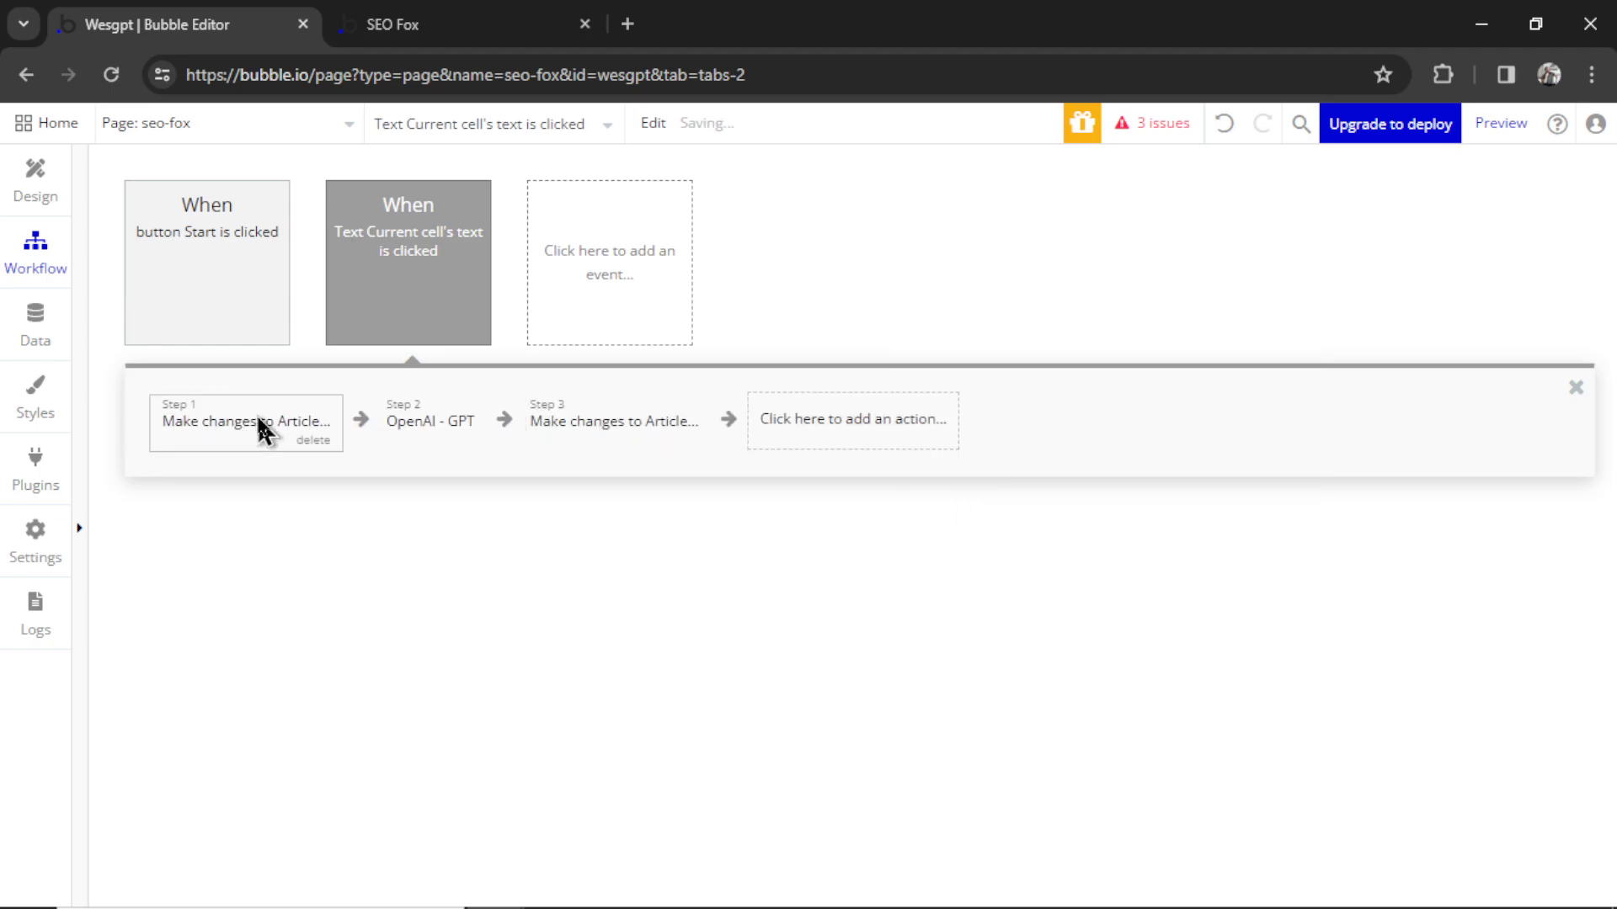
click(256, 425)
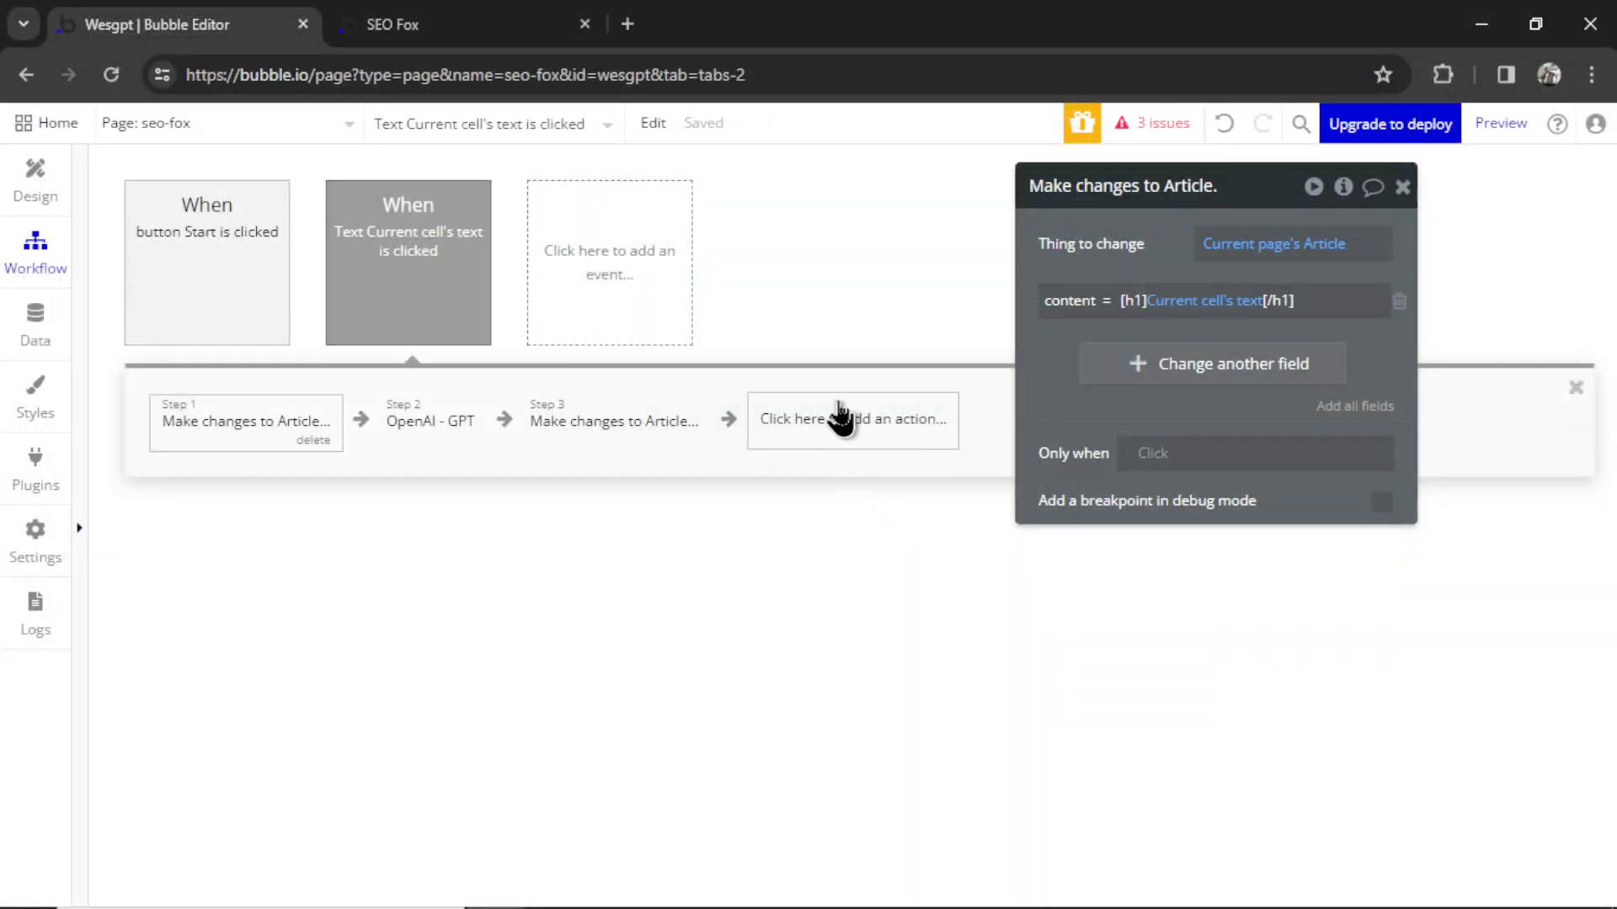
Add an OpenAI - DALL-E 3 action with Current cell's text as its prompt and move it to step 2
click(839, 417)
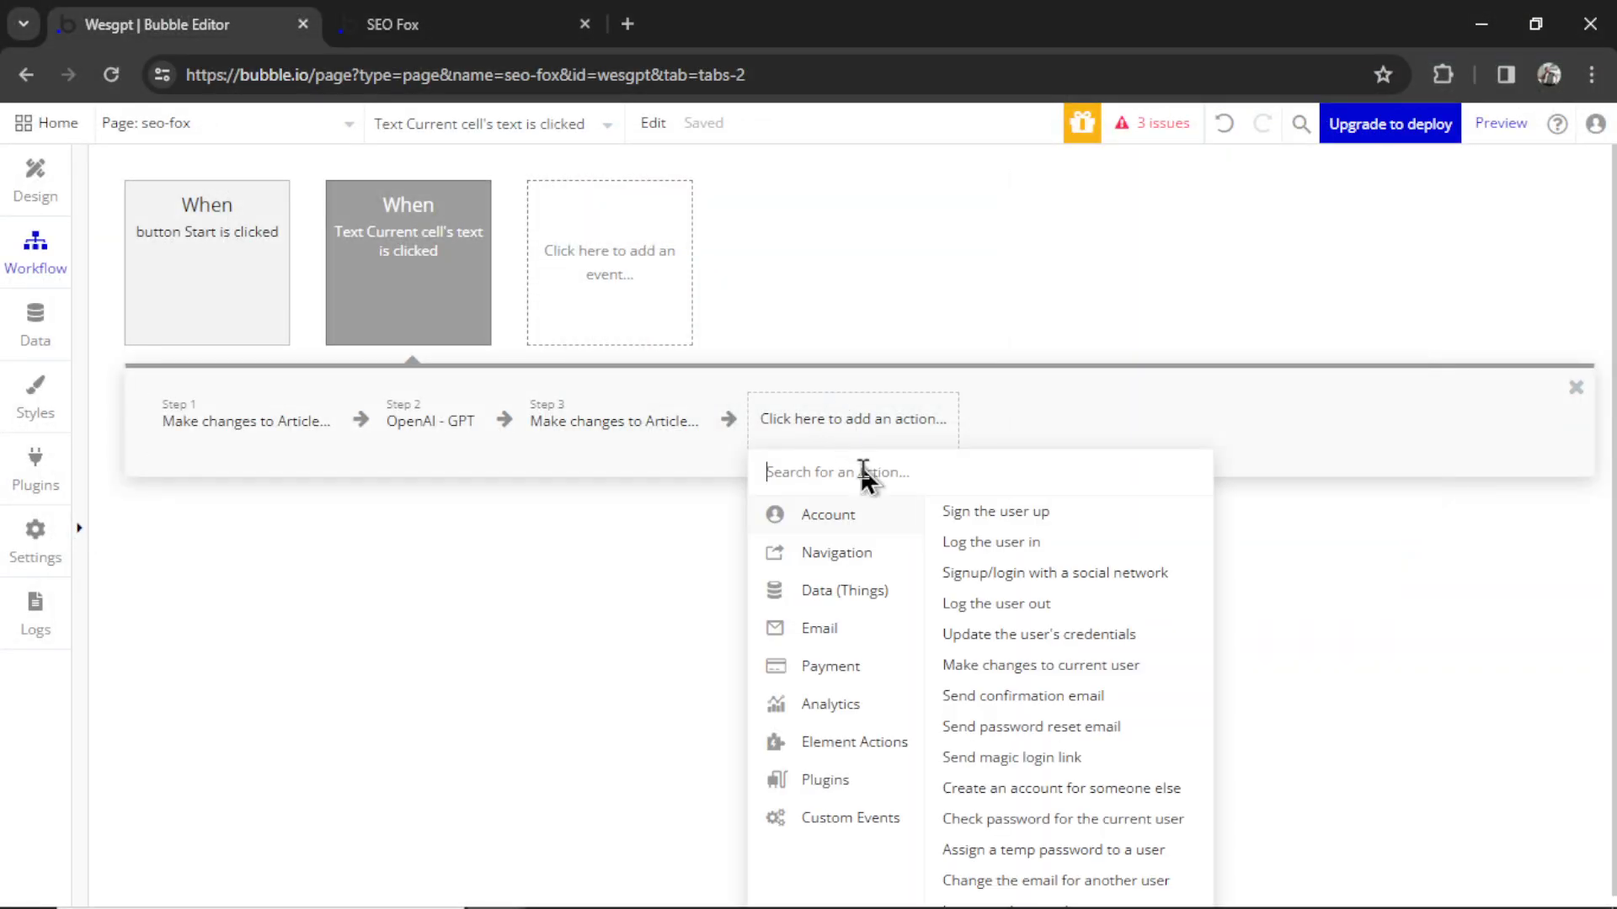
mouse_move(874, 781)
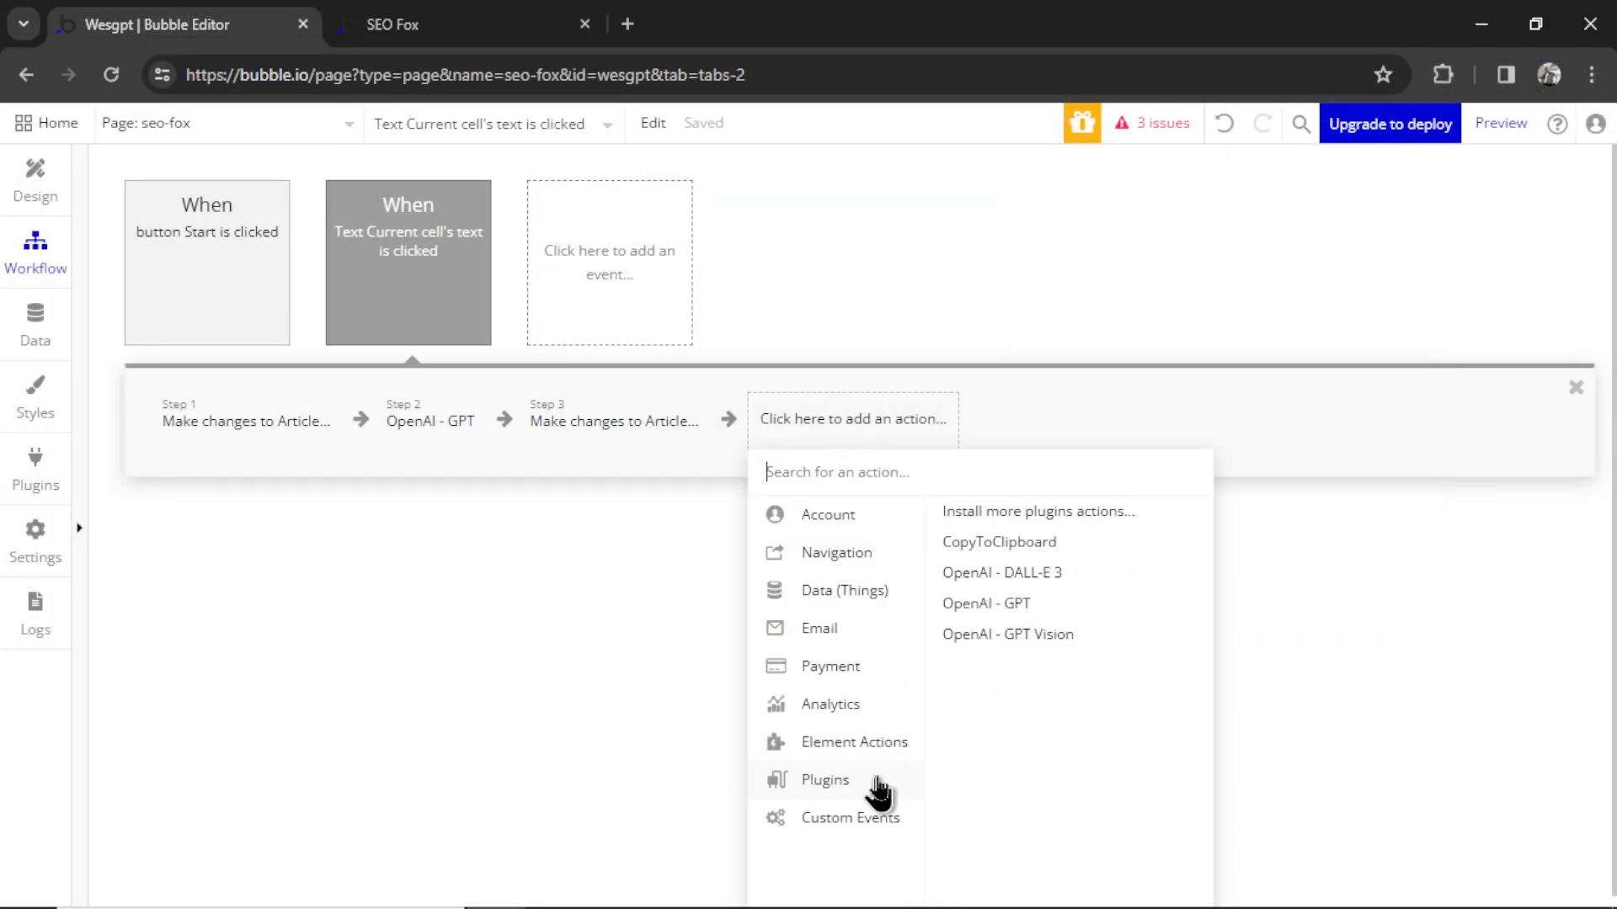
click(1051, 574)
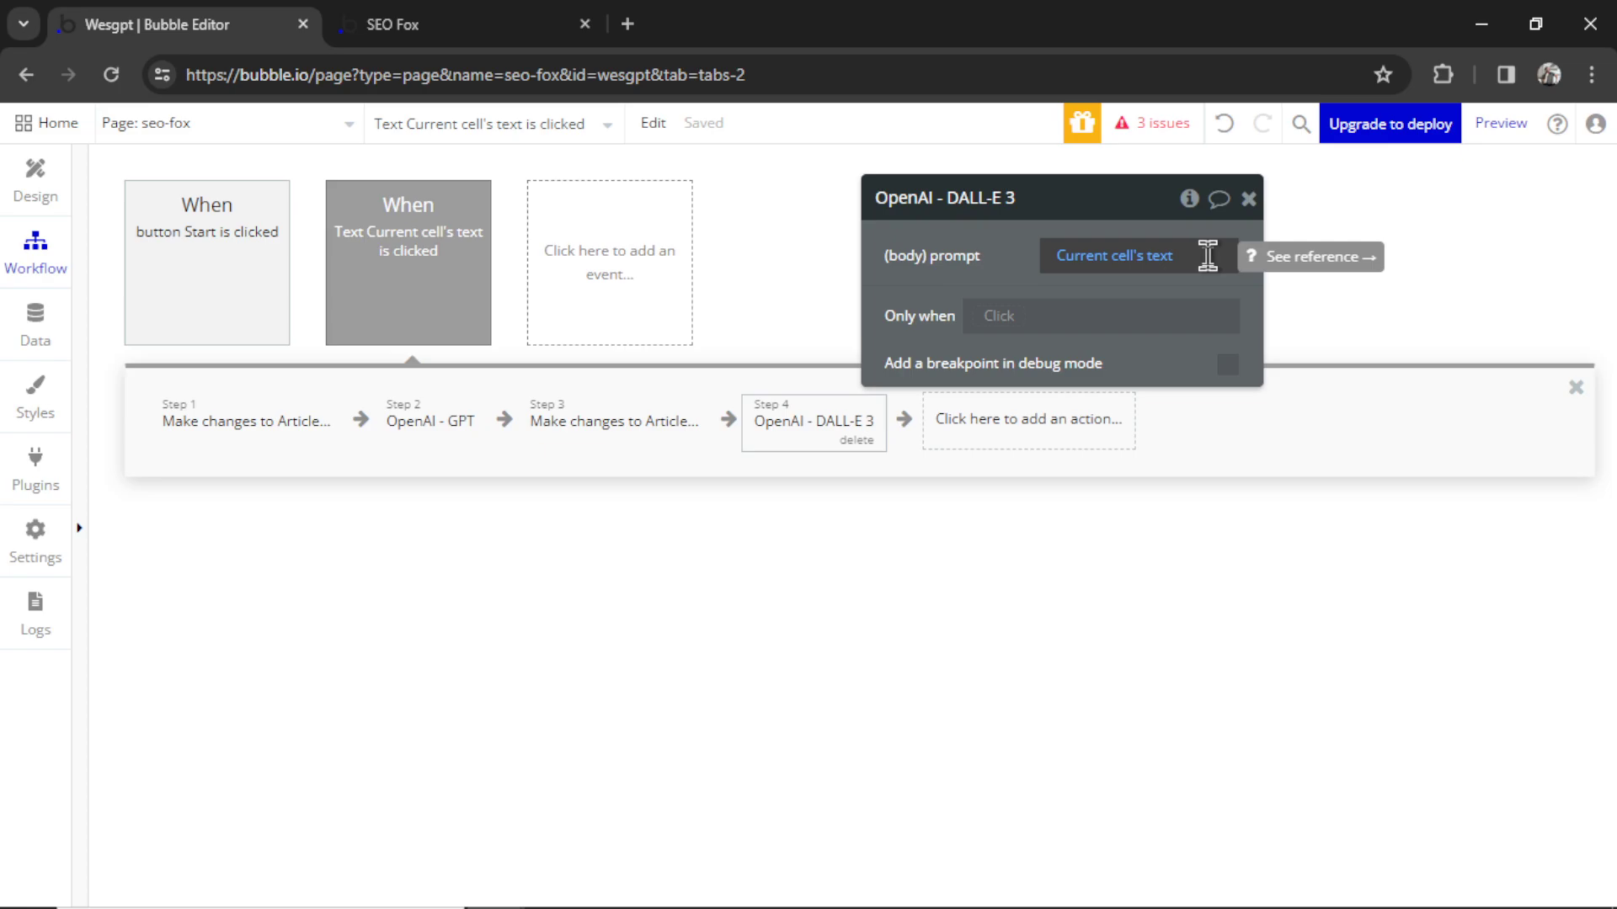
drag(796, 423, 438, 415)
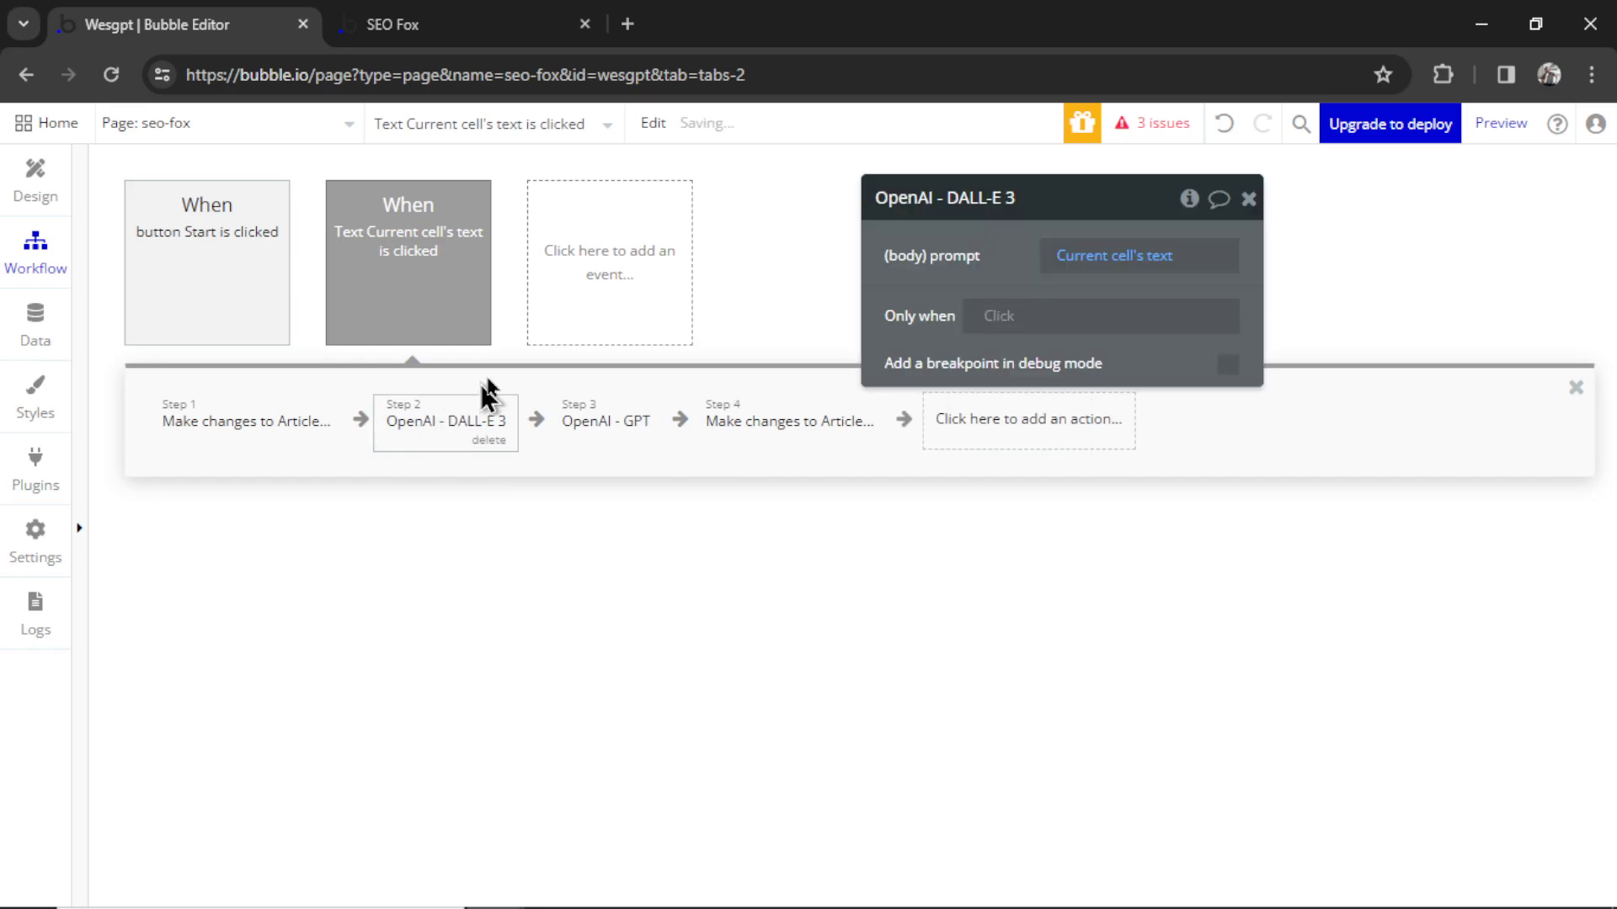
Insert a Make changes to thing action after the DALL-E 3 step, targeting Current page's Article and its image field
click(547, 425)
mouse_move(684, 594)
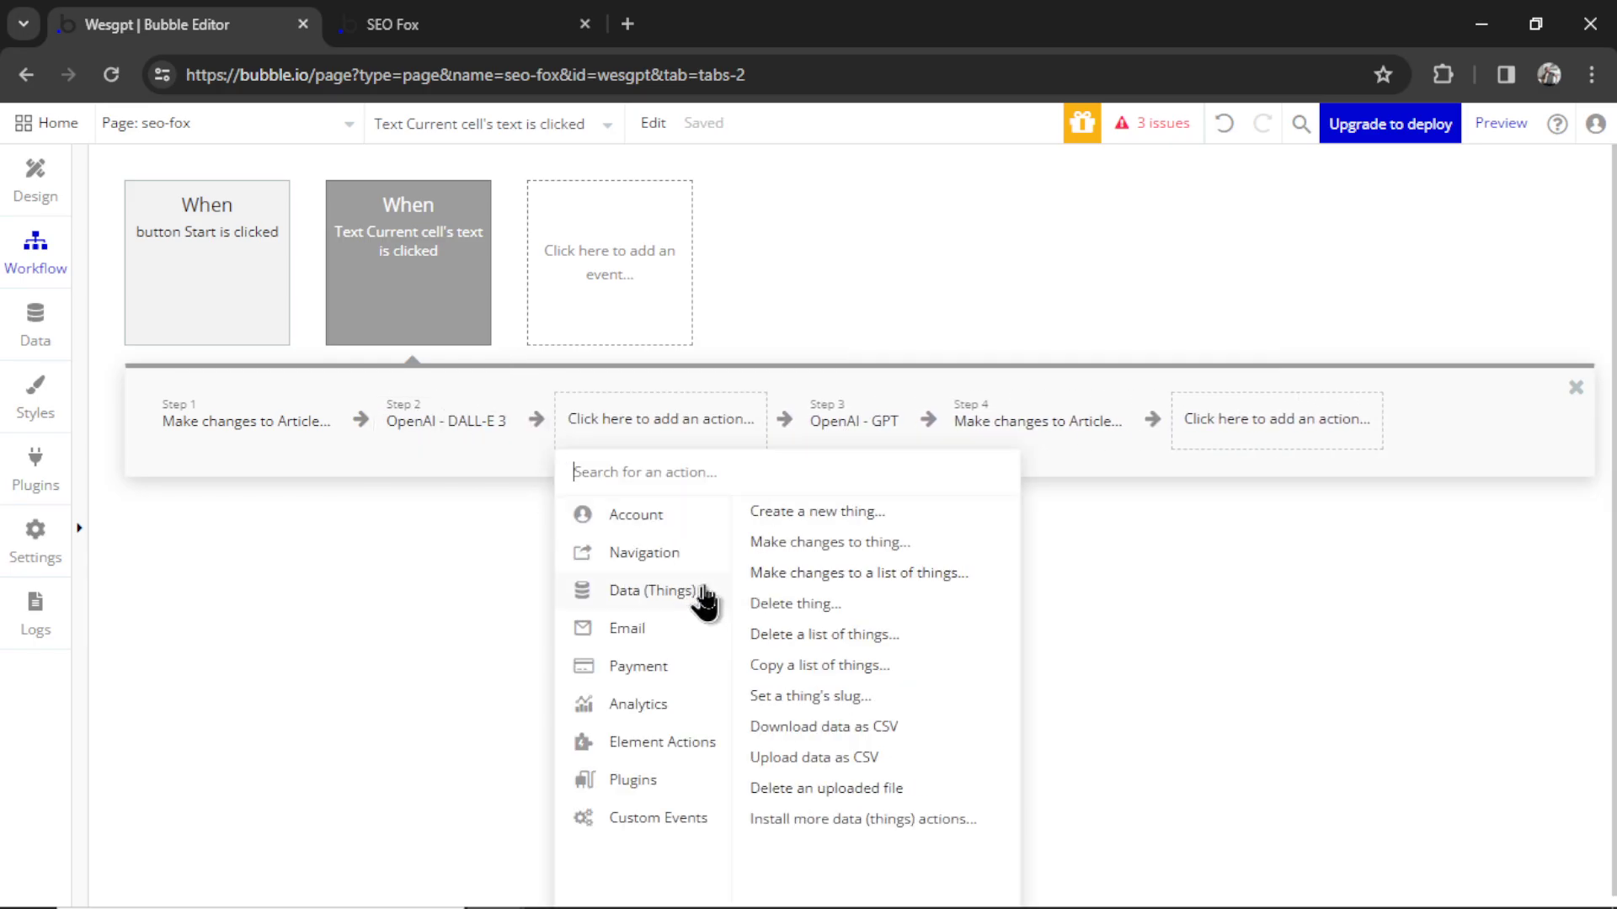
click(826, 546)
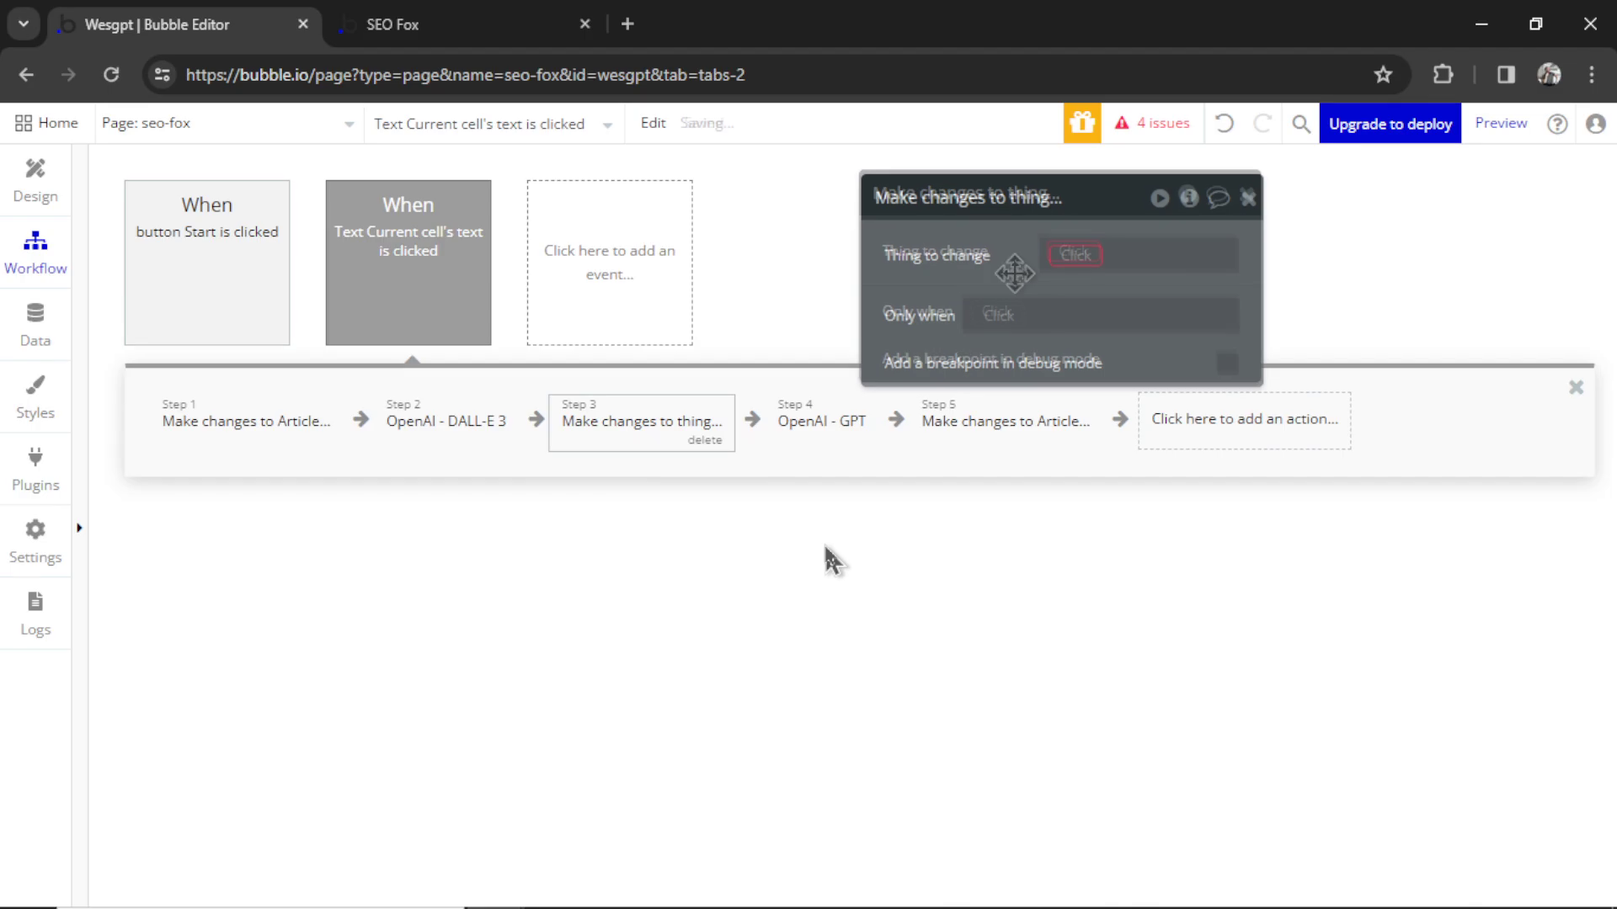
click(1075, 253)
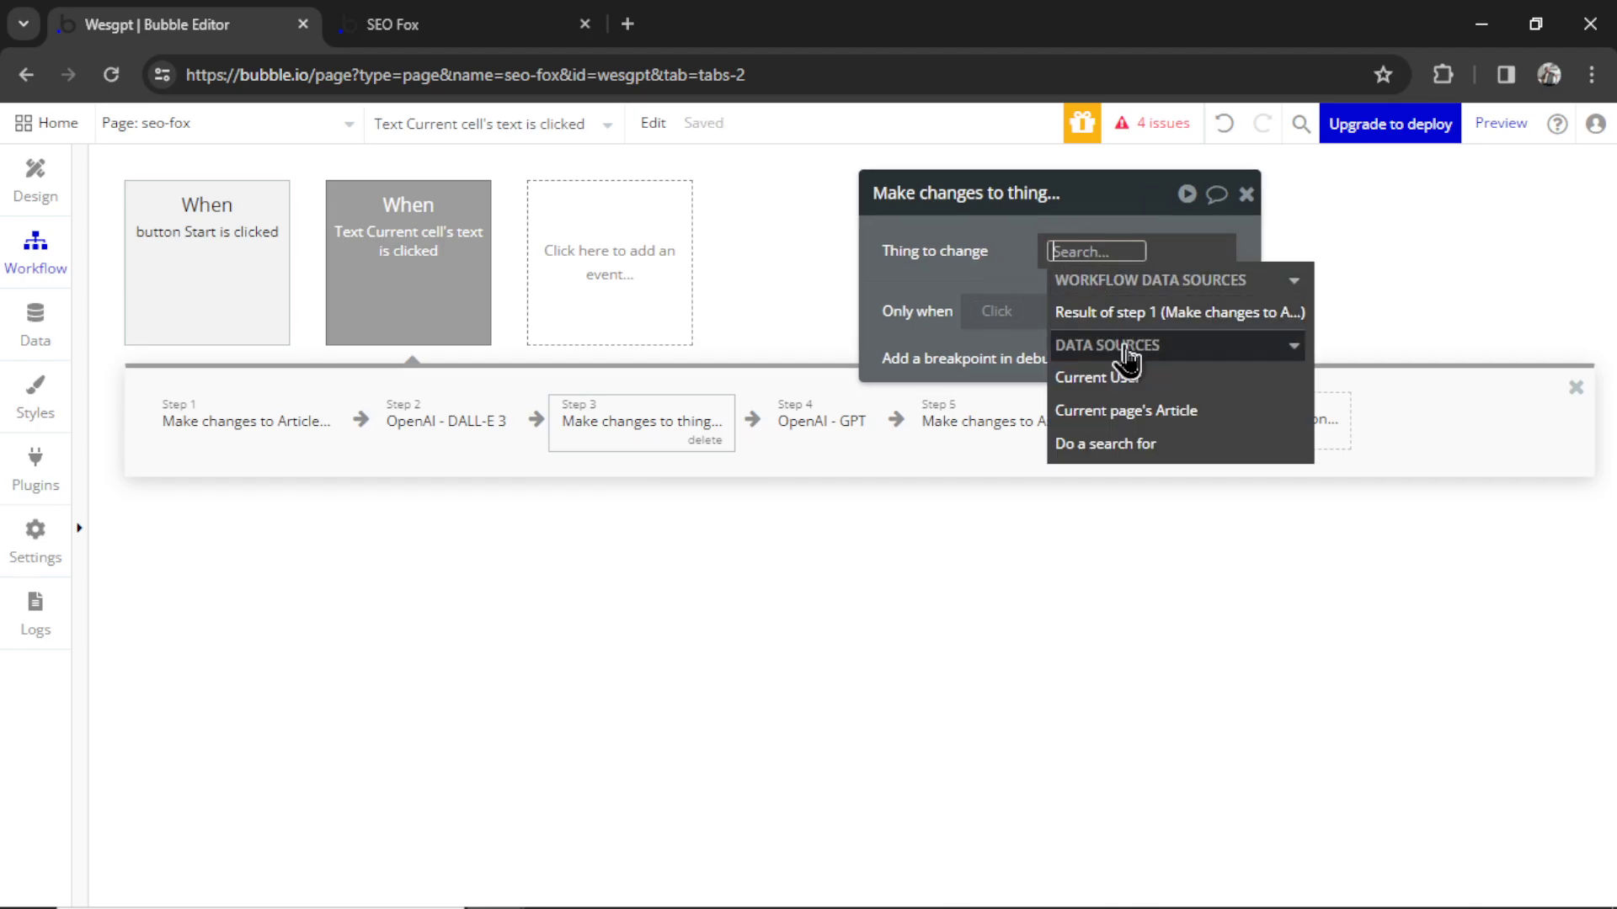
click(1145, 411)
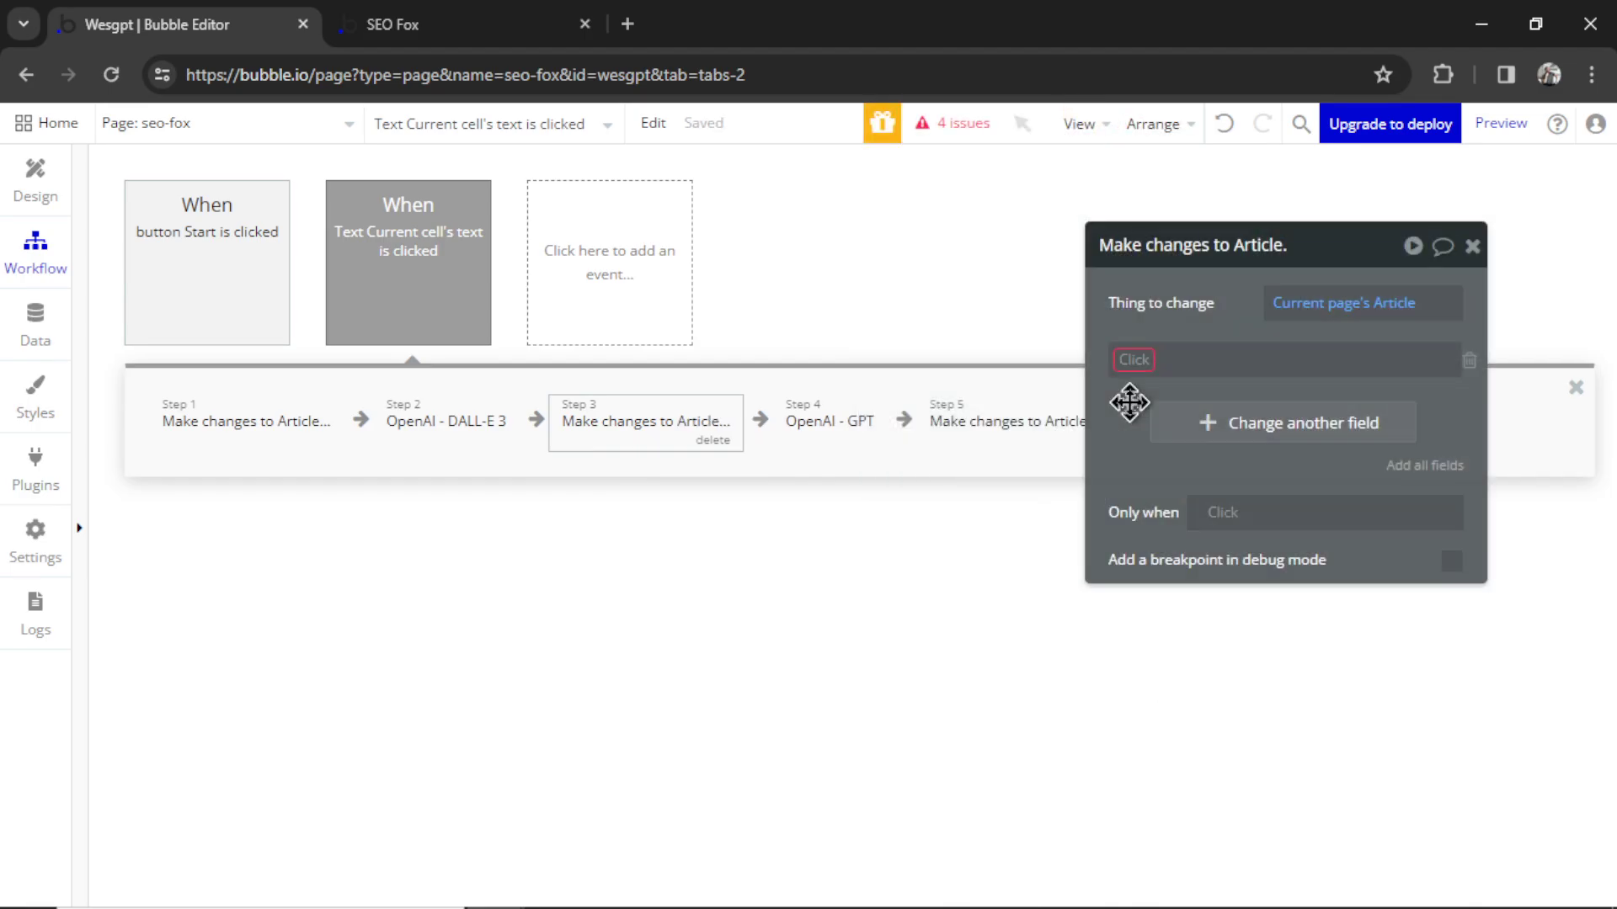
click(1126, 358)
click(1174, 424)
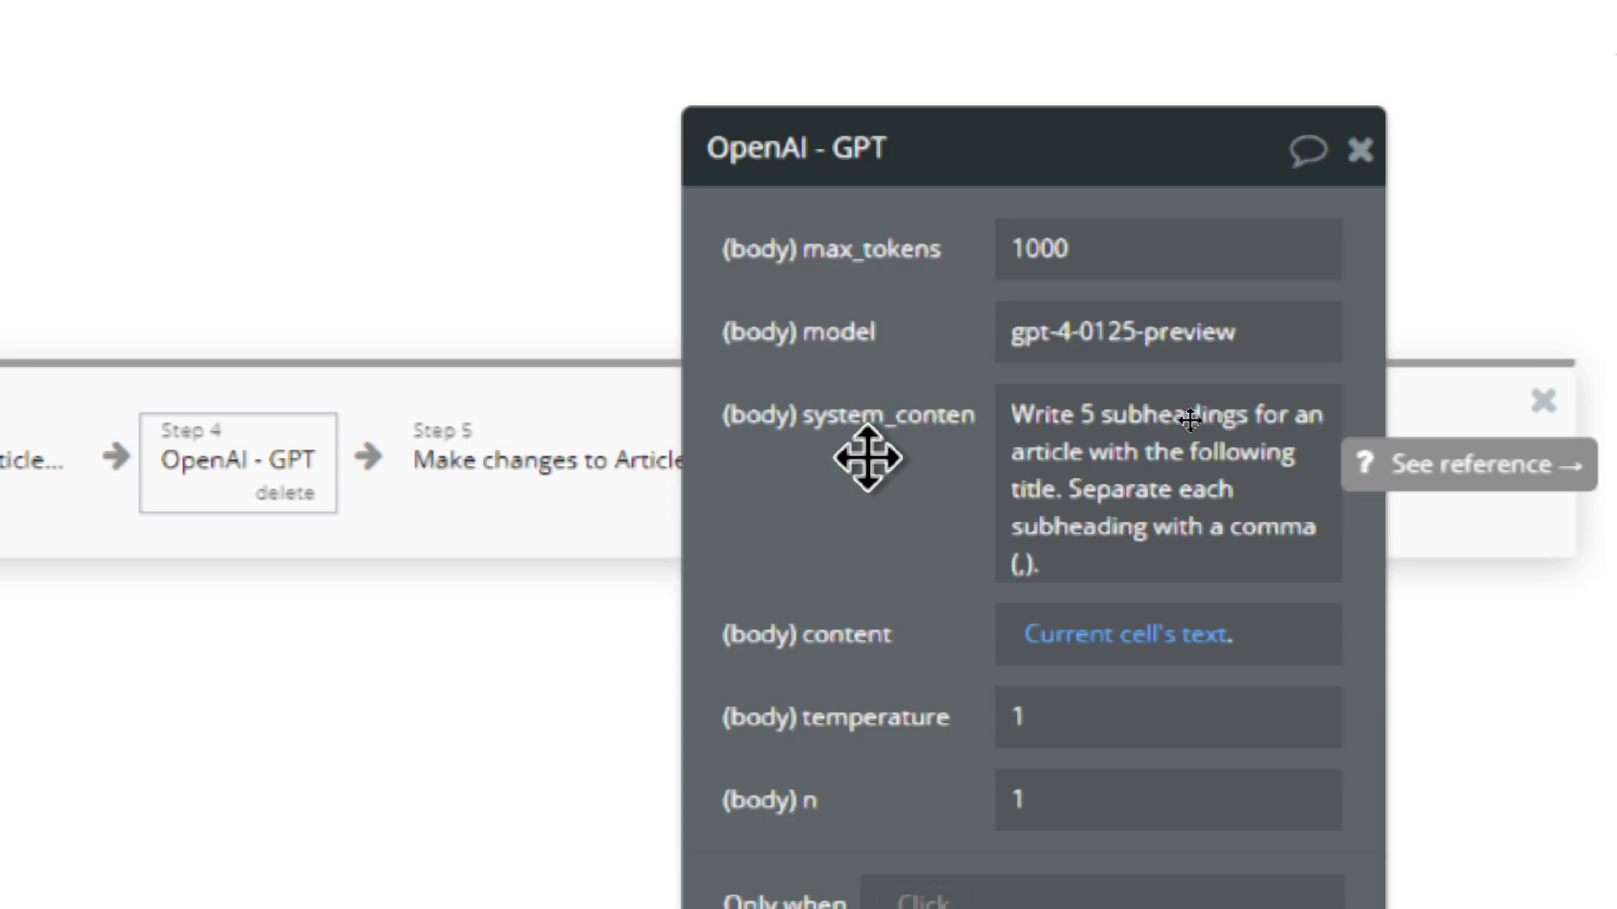
Delete the Article type's outline field and recreate it as a text field named outline that is a list
scroll(868, 459, down, 2)
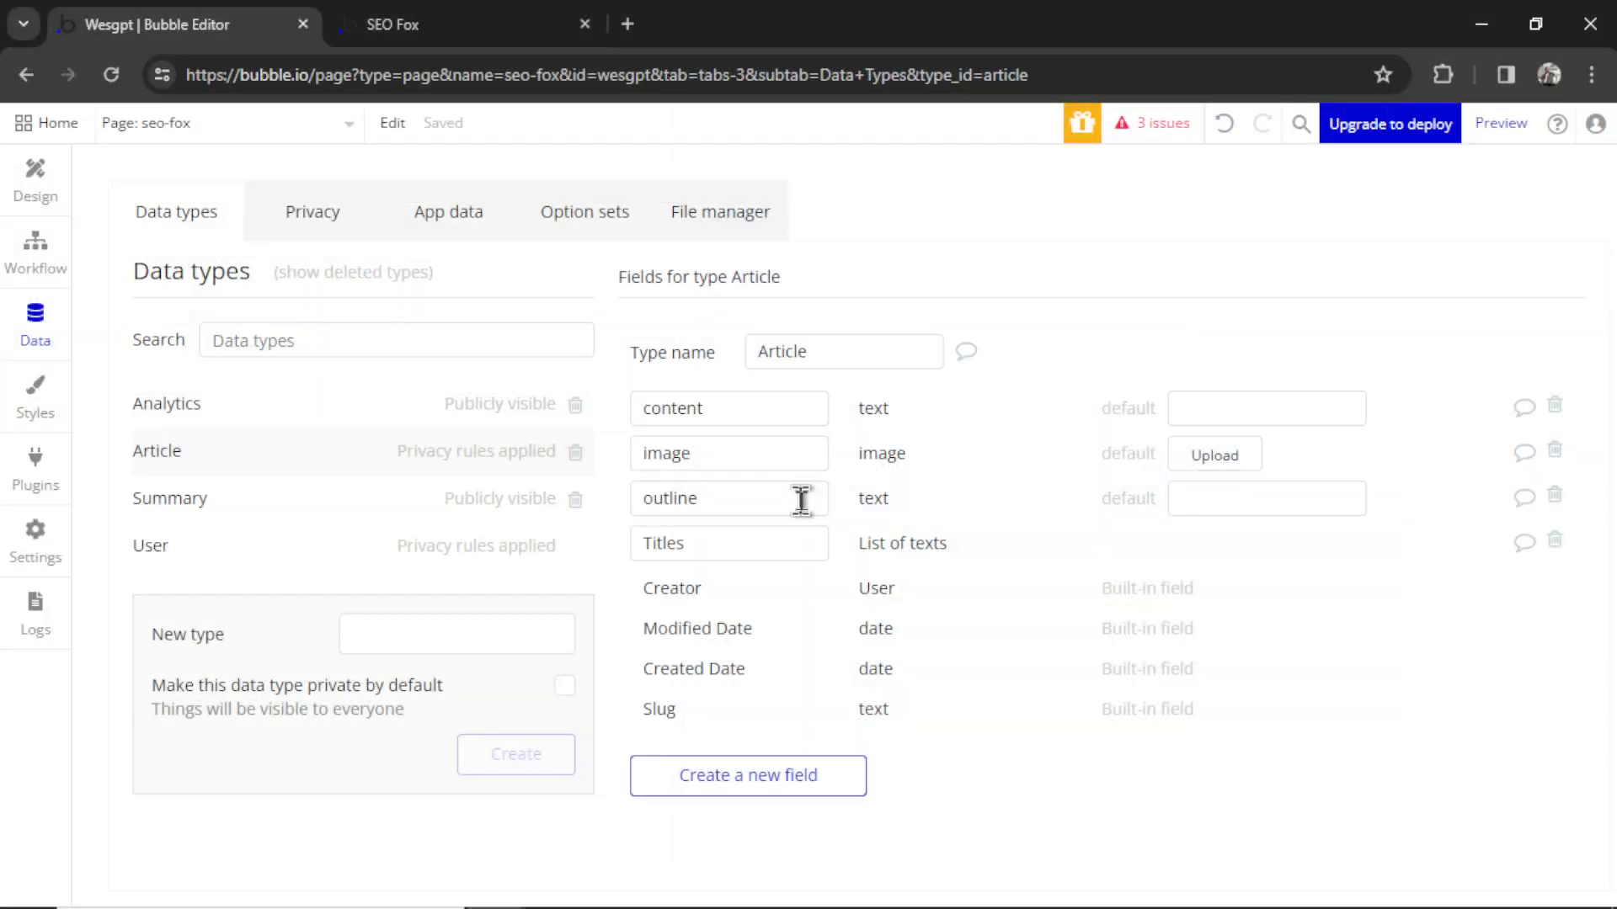
click(1556, 499)
click(809, 459)
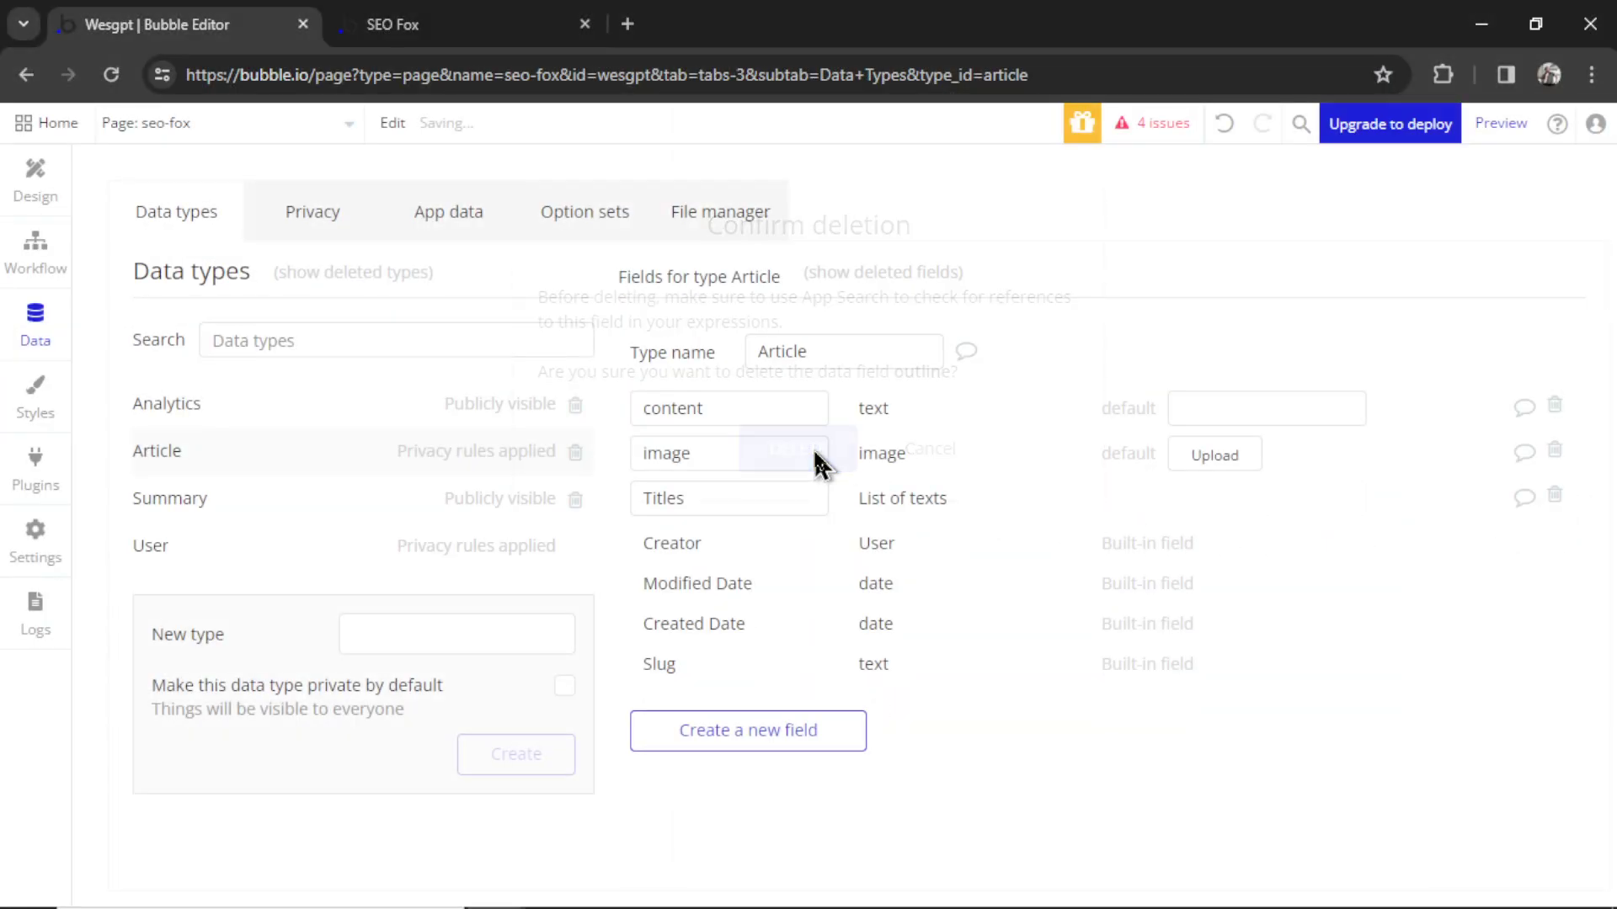
click(806, 737)
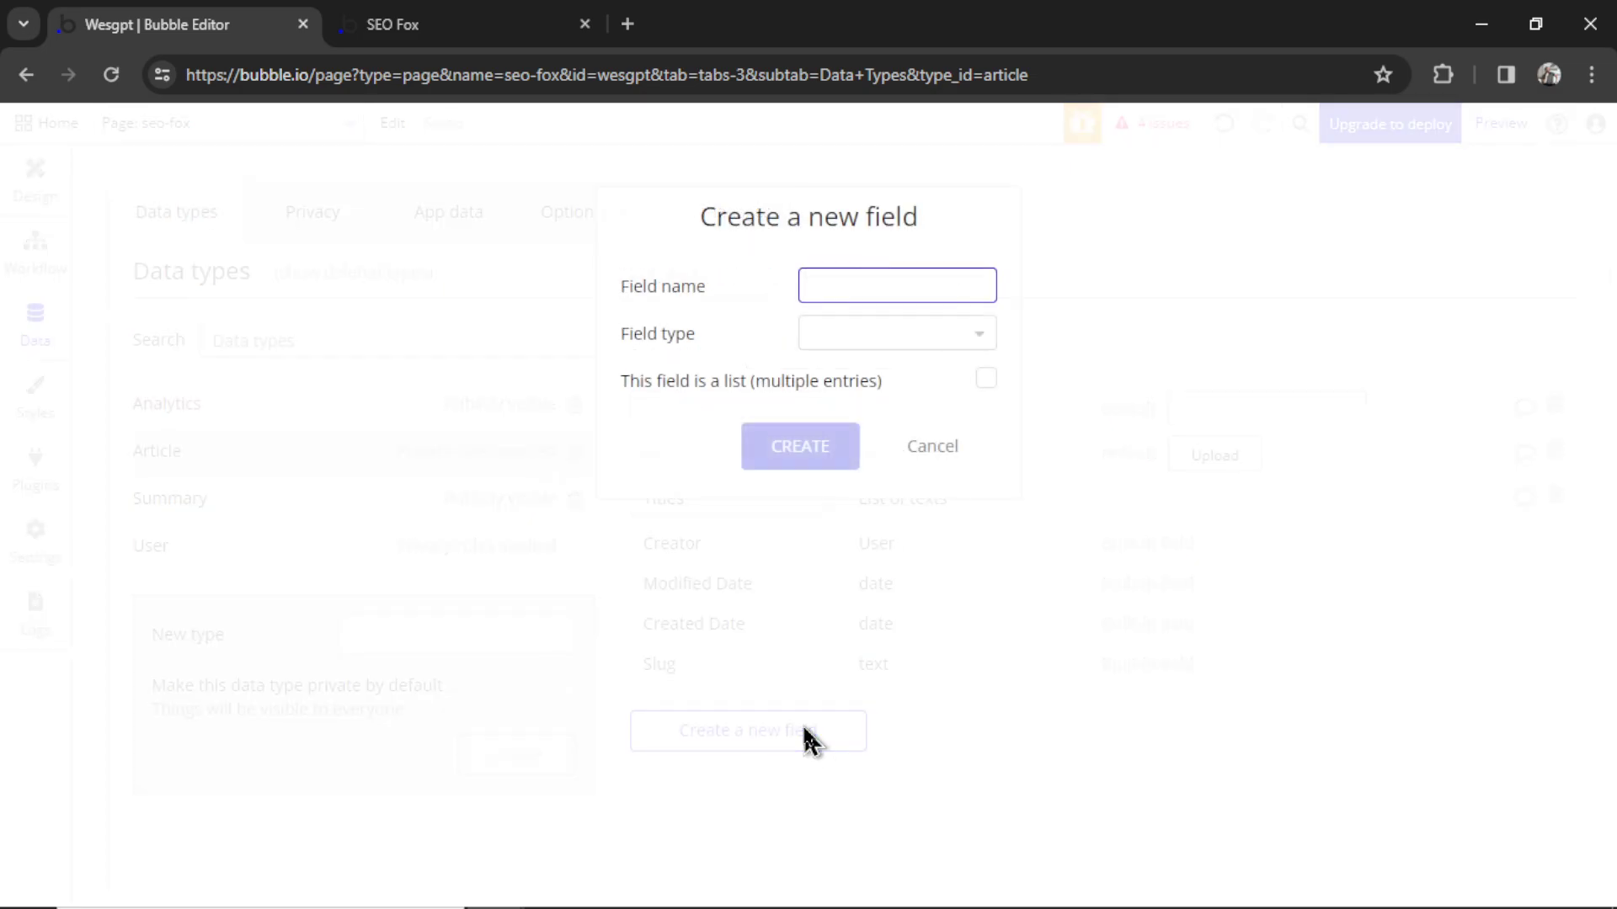
text(outline)
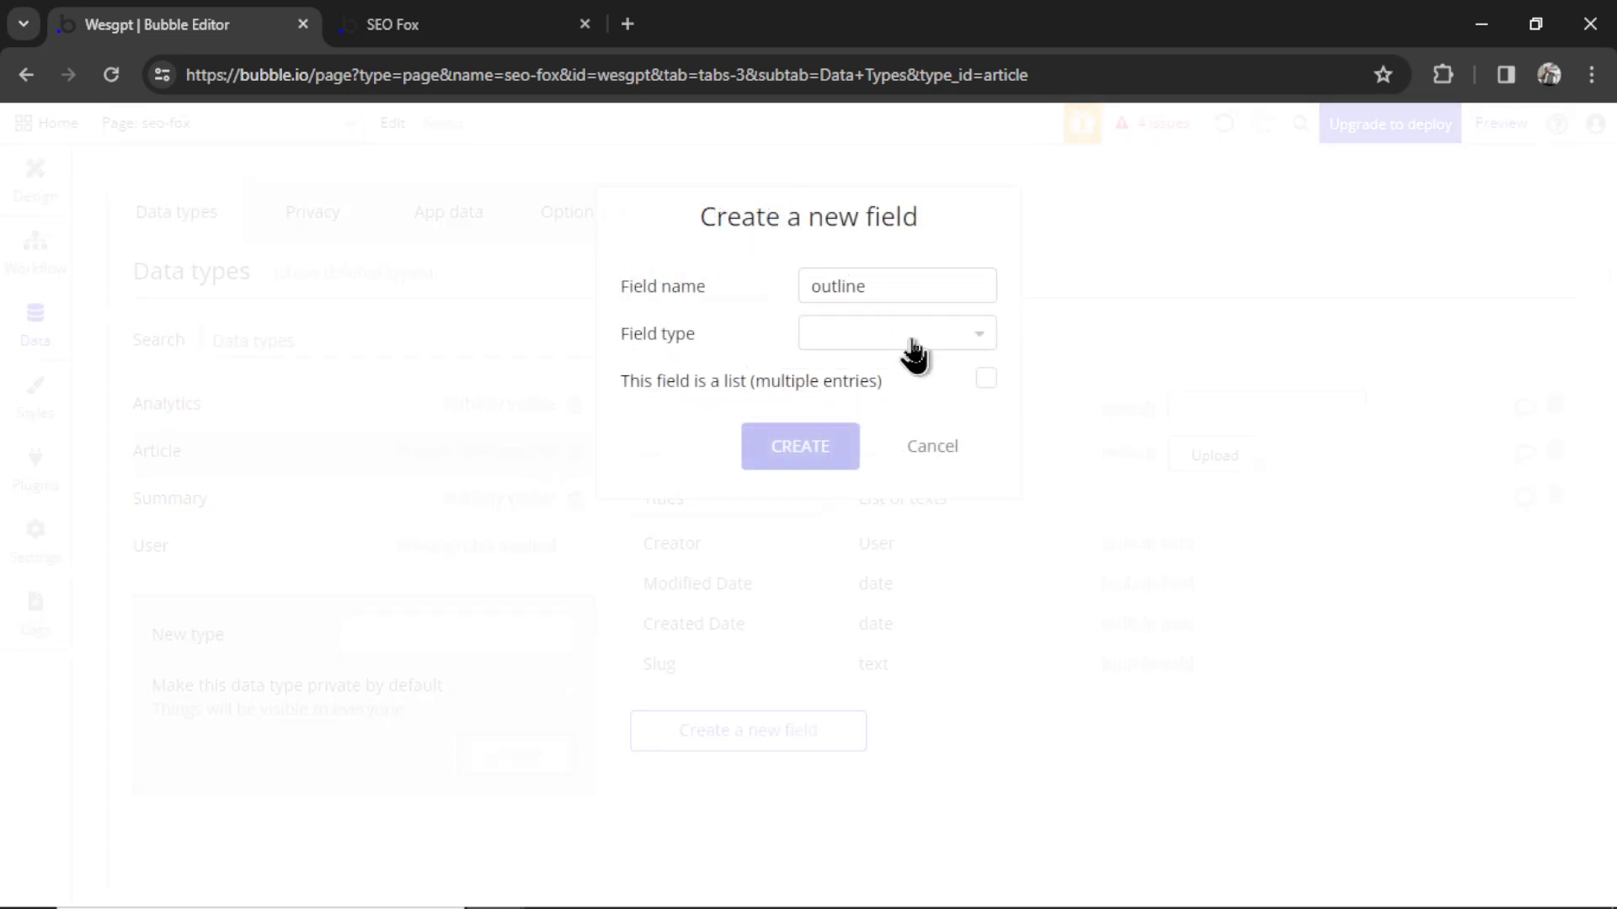
click(910, 341)
click(870, 572)
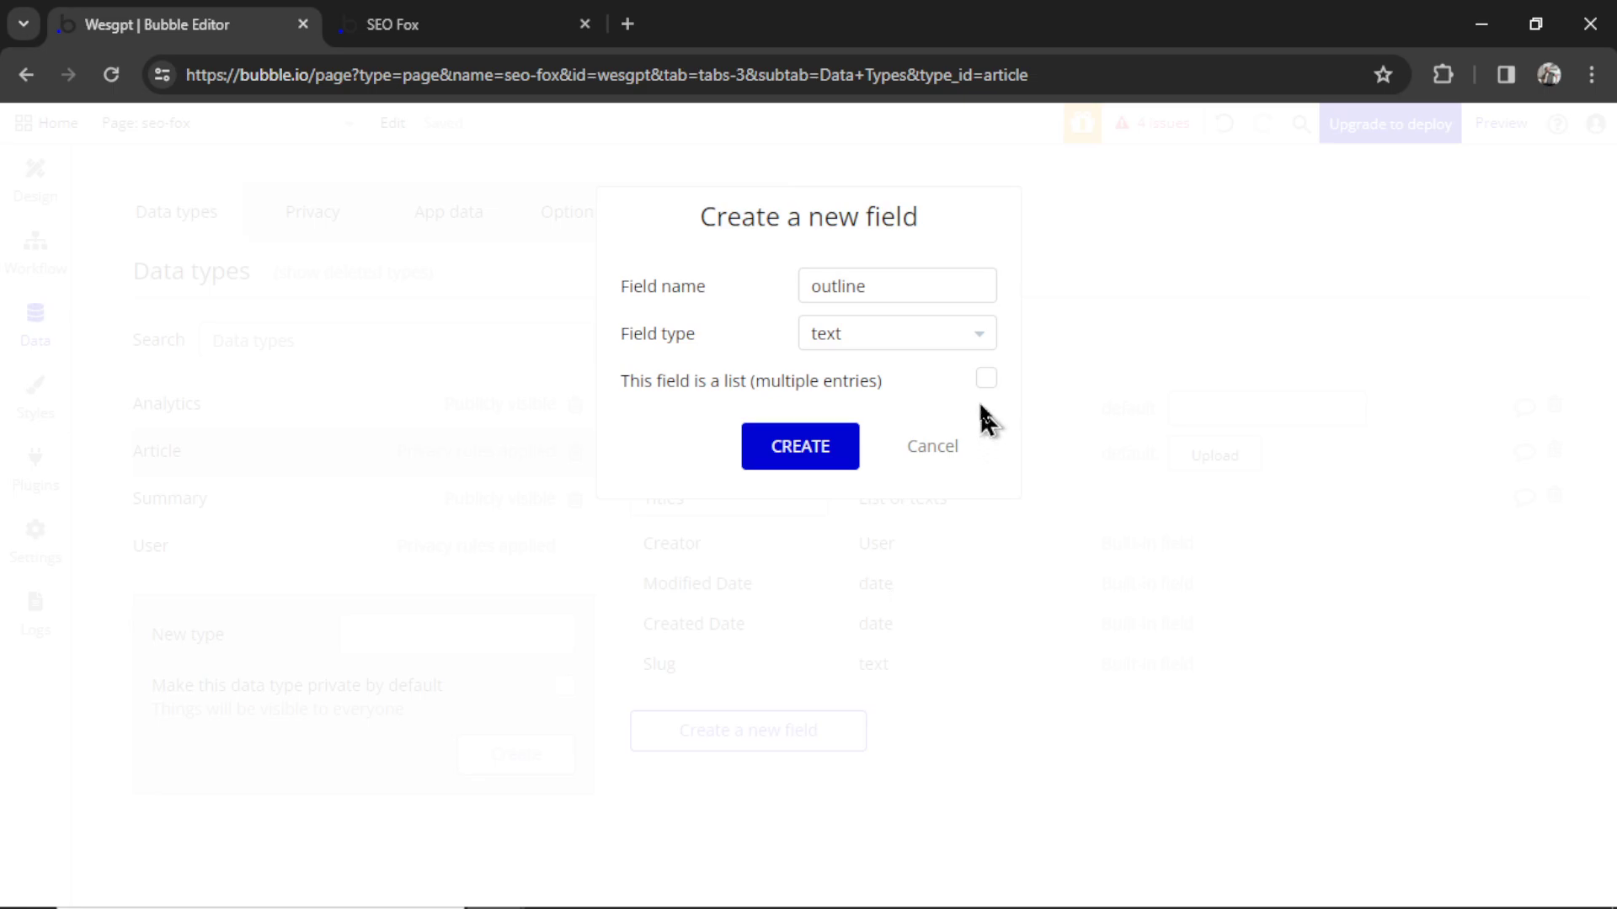
click(986, 379)
click(821, 451)
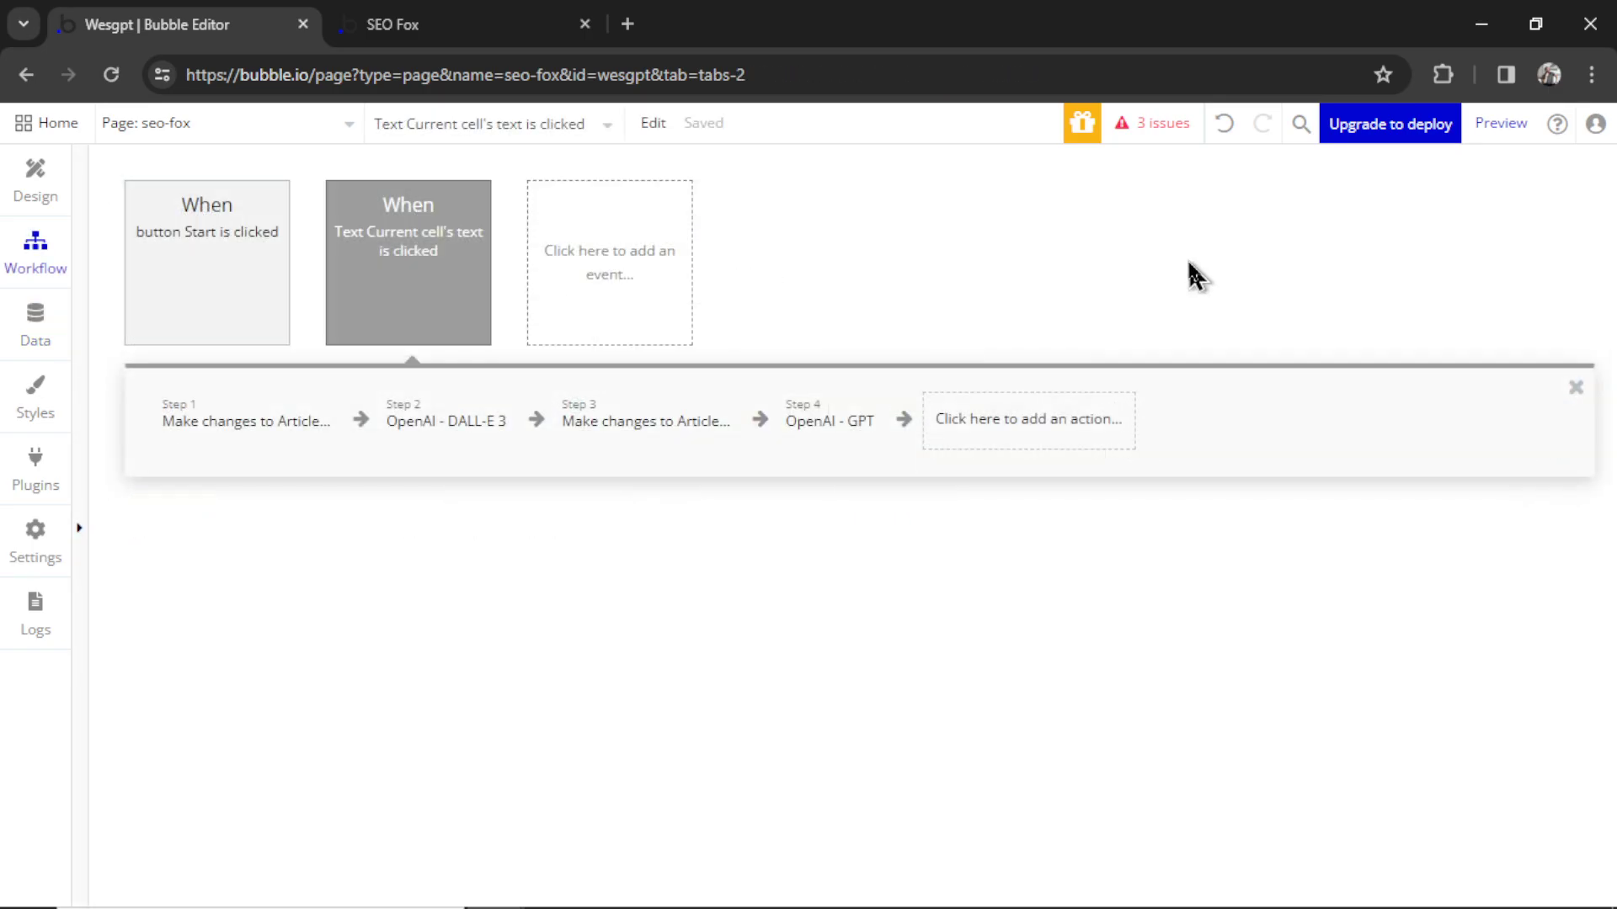
Add a Make changes to thing action after the step 4 OpenAI - GPT action, targeting Current page's Article
click(1013, 418)
mouse_move(1055, 599)
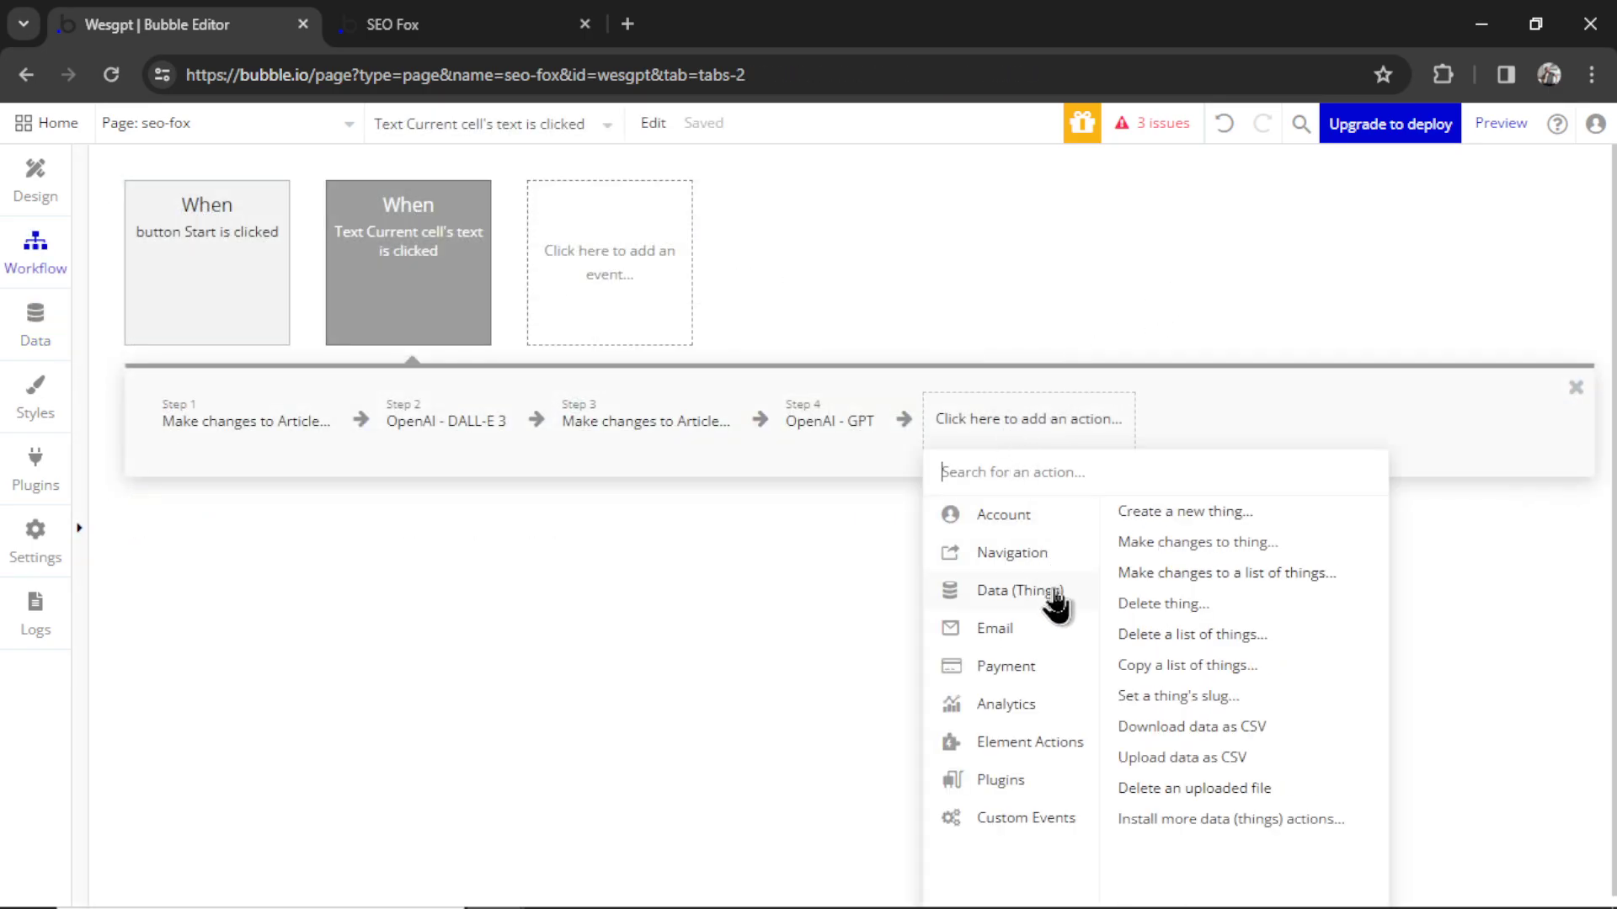
click(1200, 545)
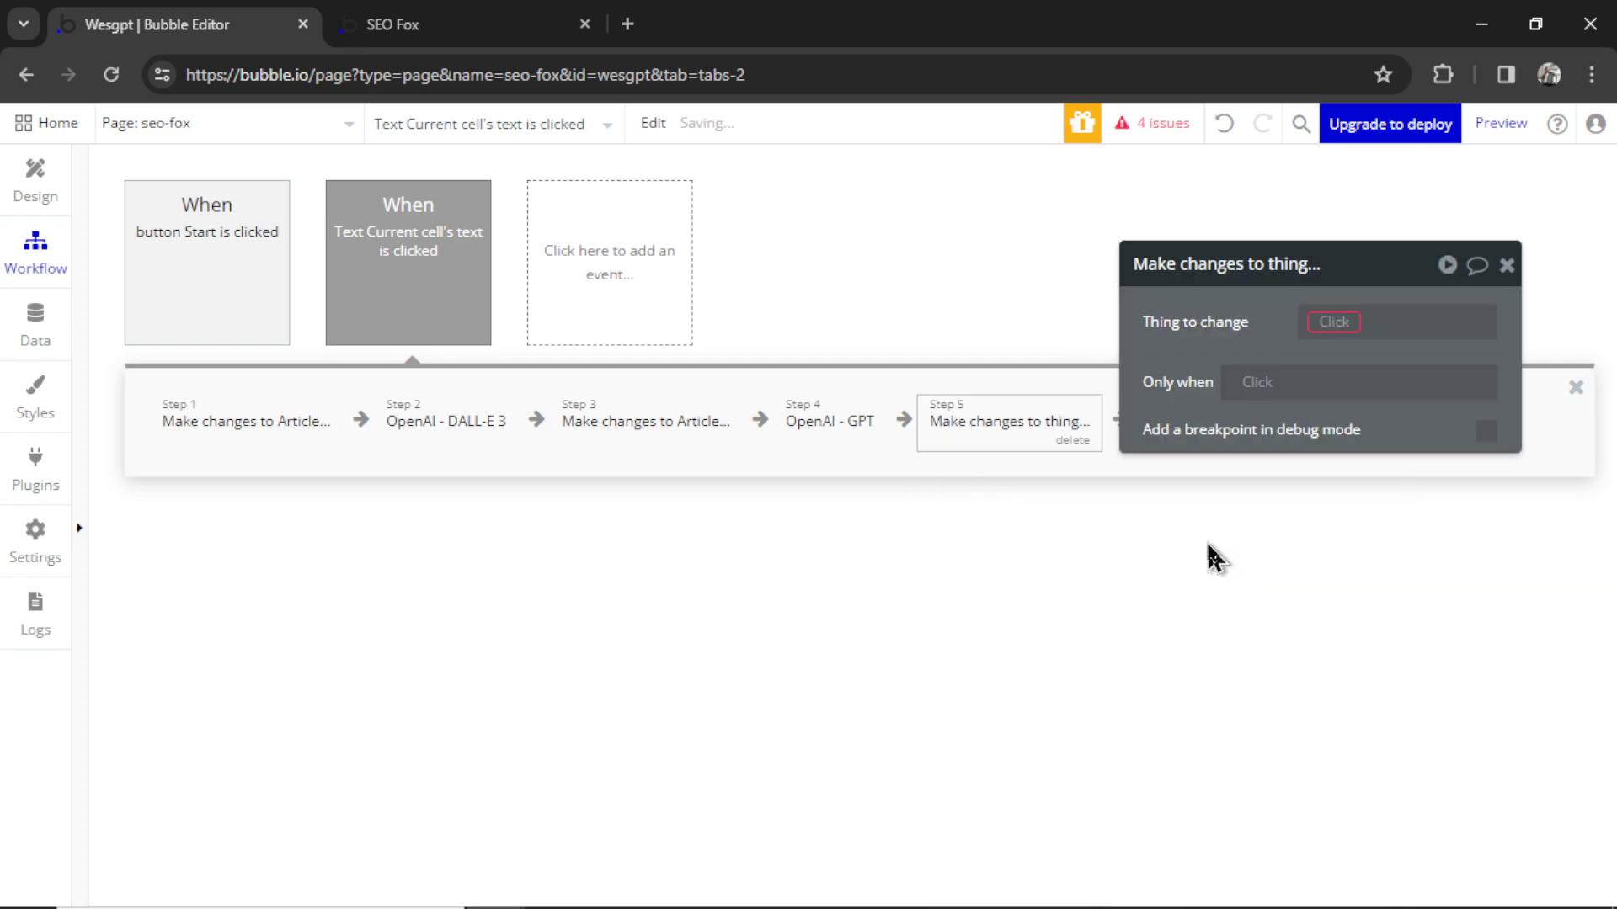
click(1333, 322)
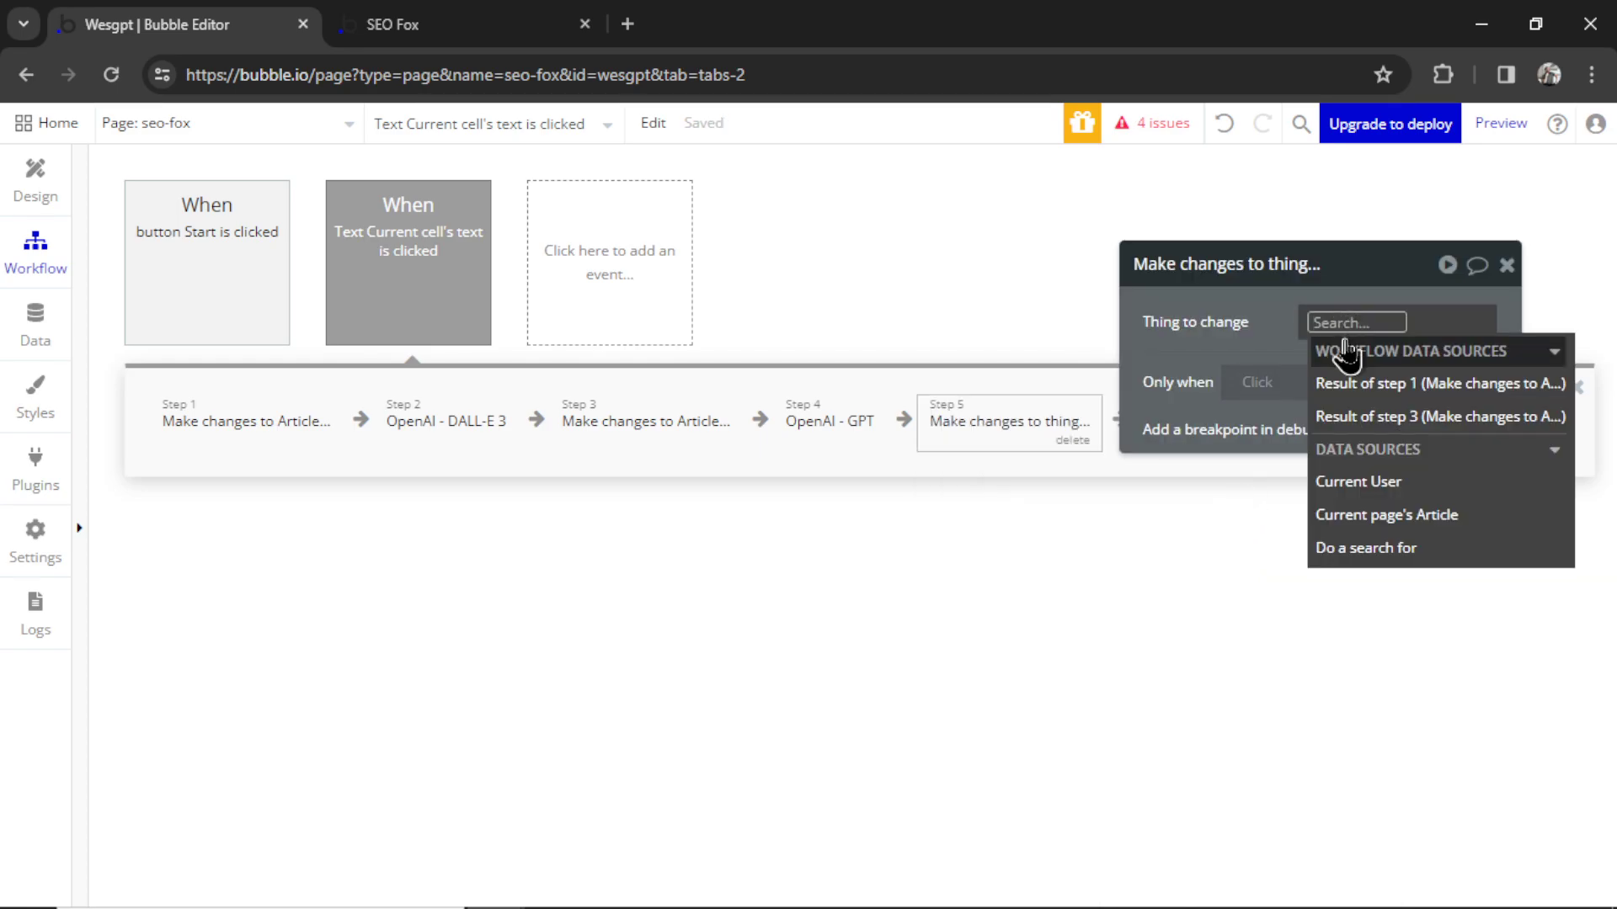
click(1402, 513)
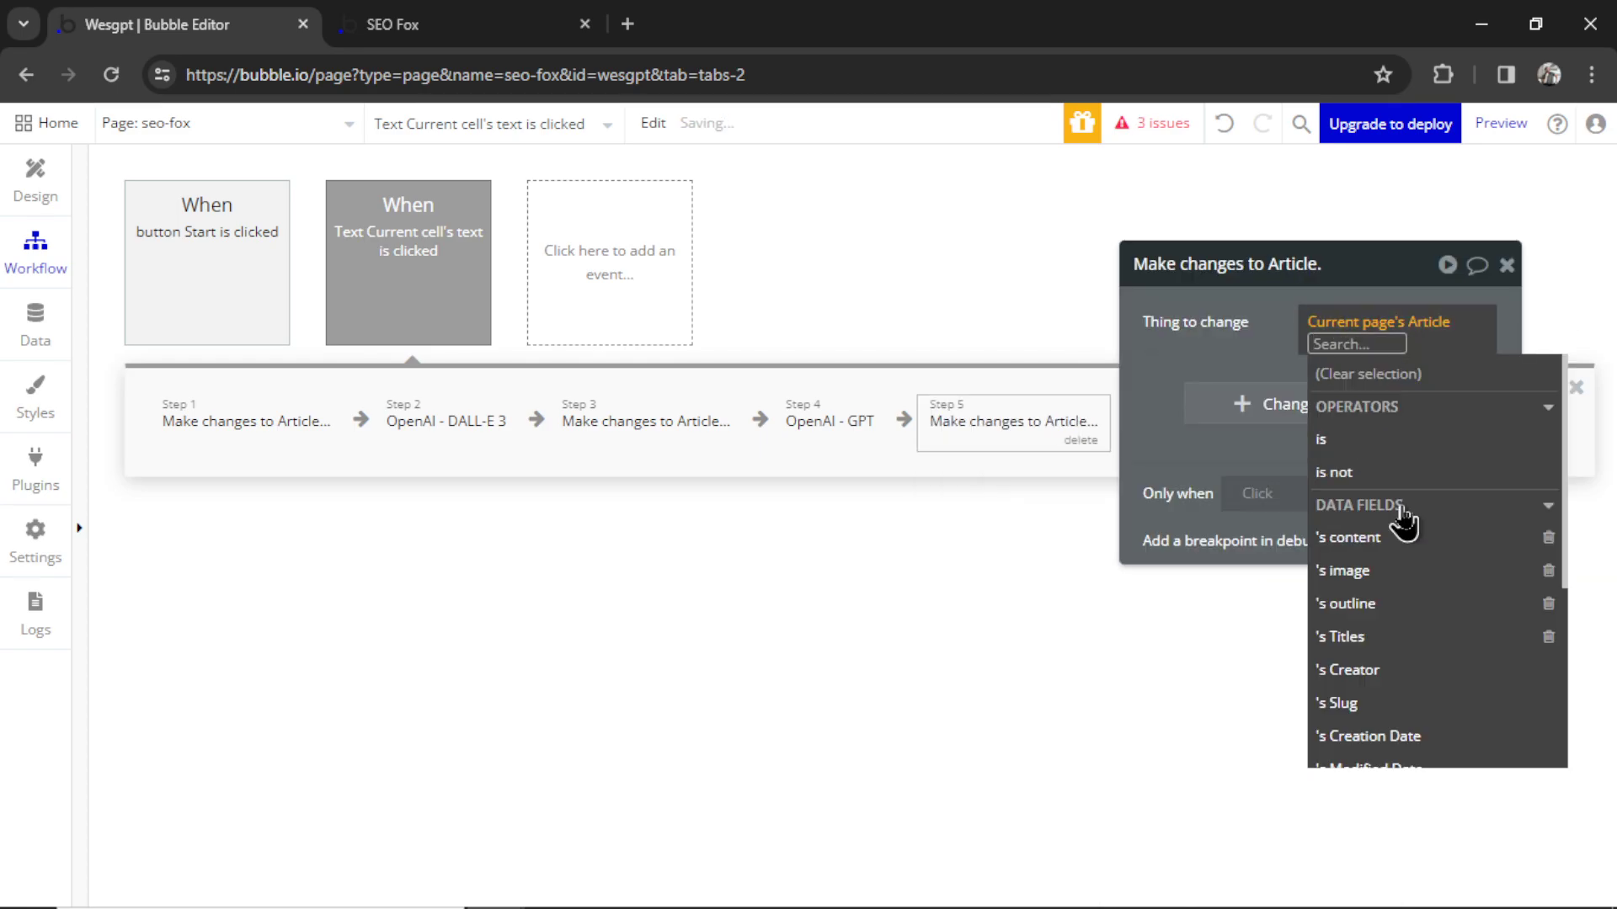
Make the action set the outline list to Result of step 4 (OpenAI - GPT)'s choices:first item's message content
click(1301, 405)
click(1301, 404)
click(1179, 380)
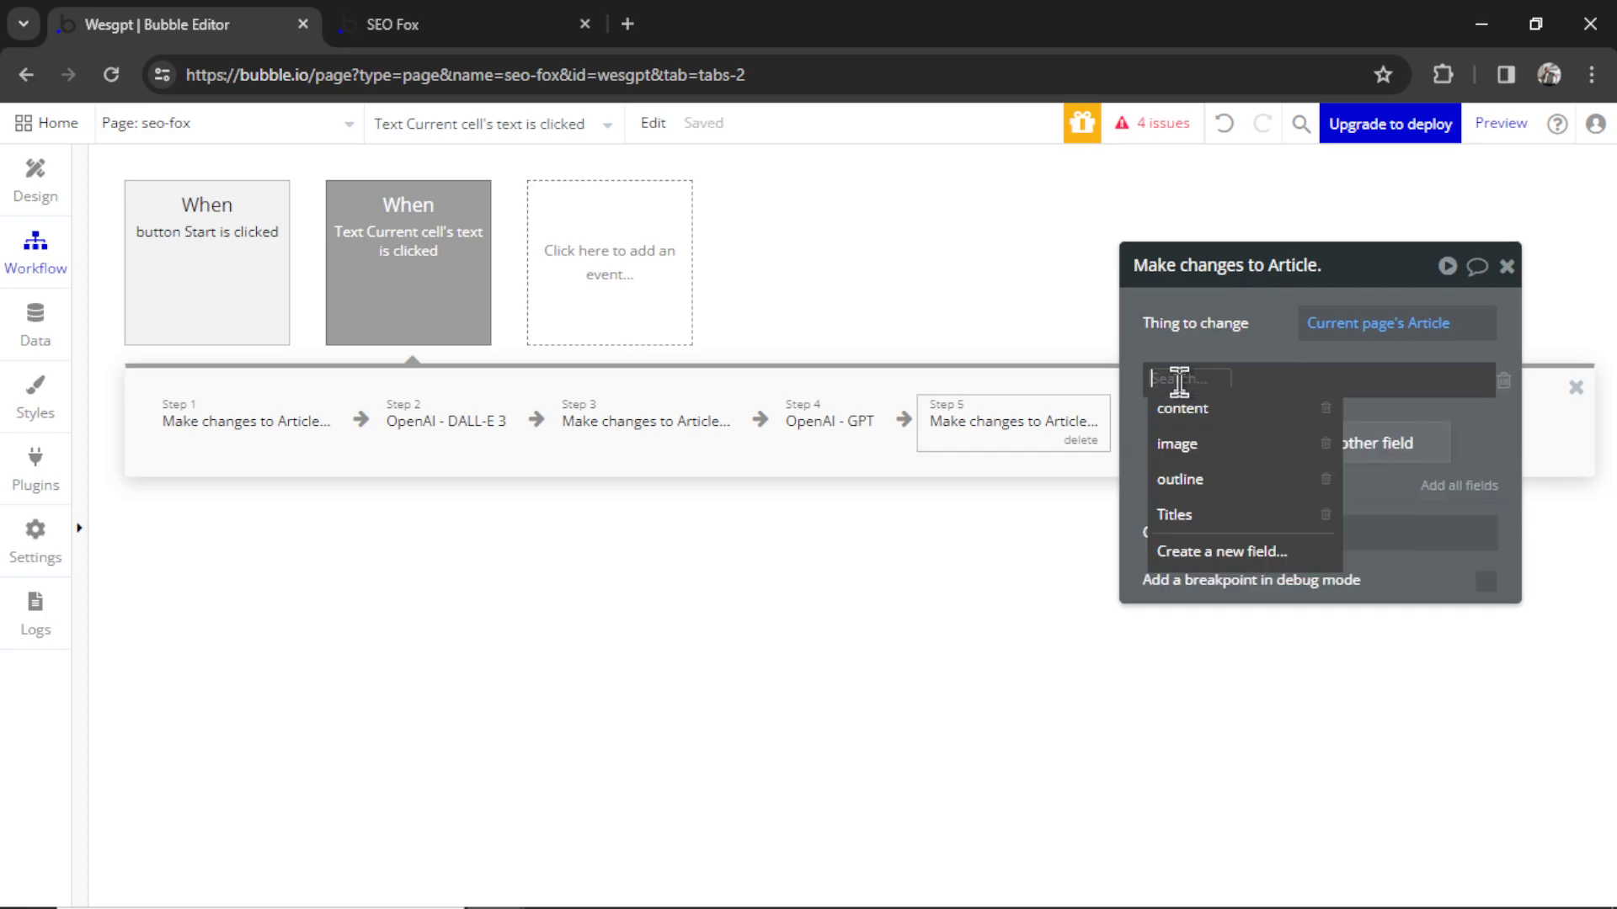
click(1213, 480)
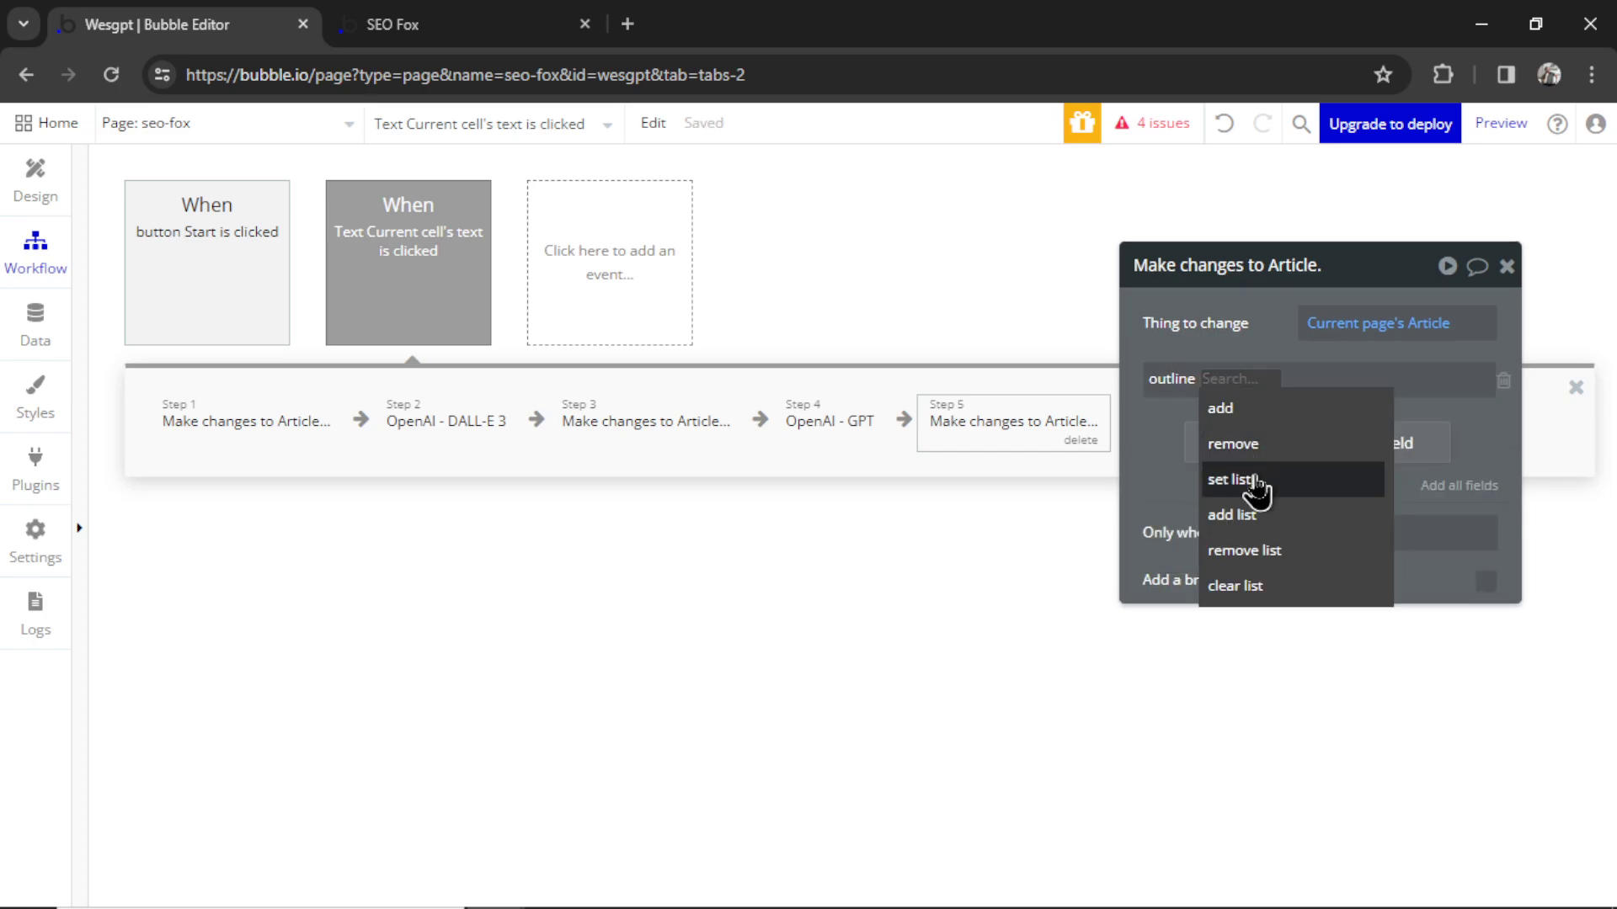
click(1256, 481)
click(1269, 381)
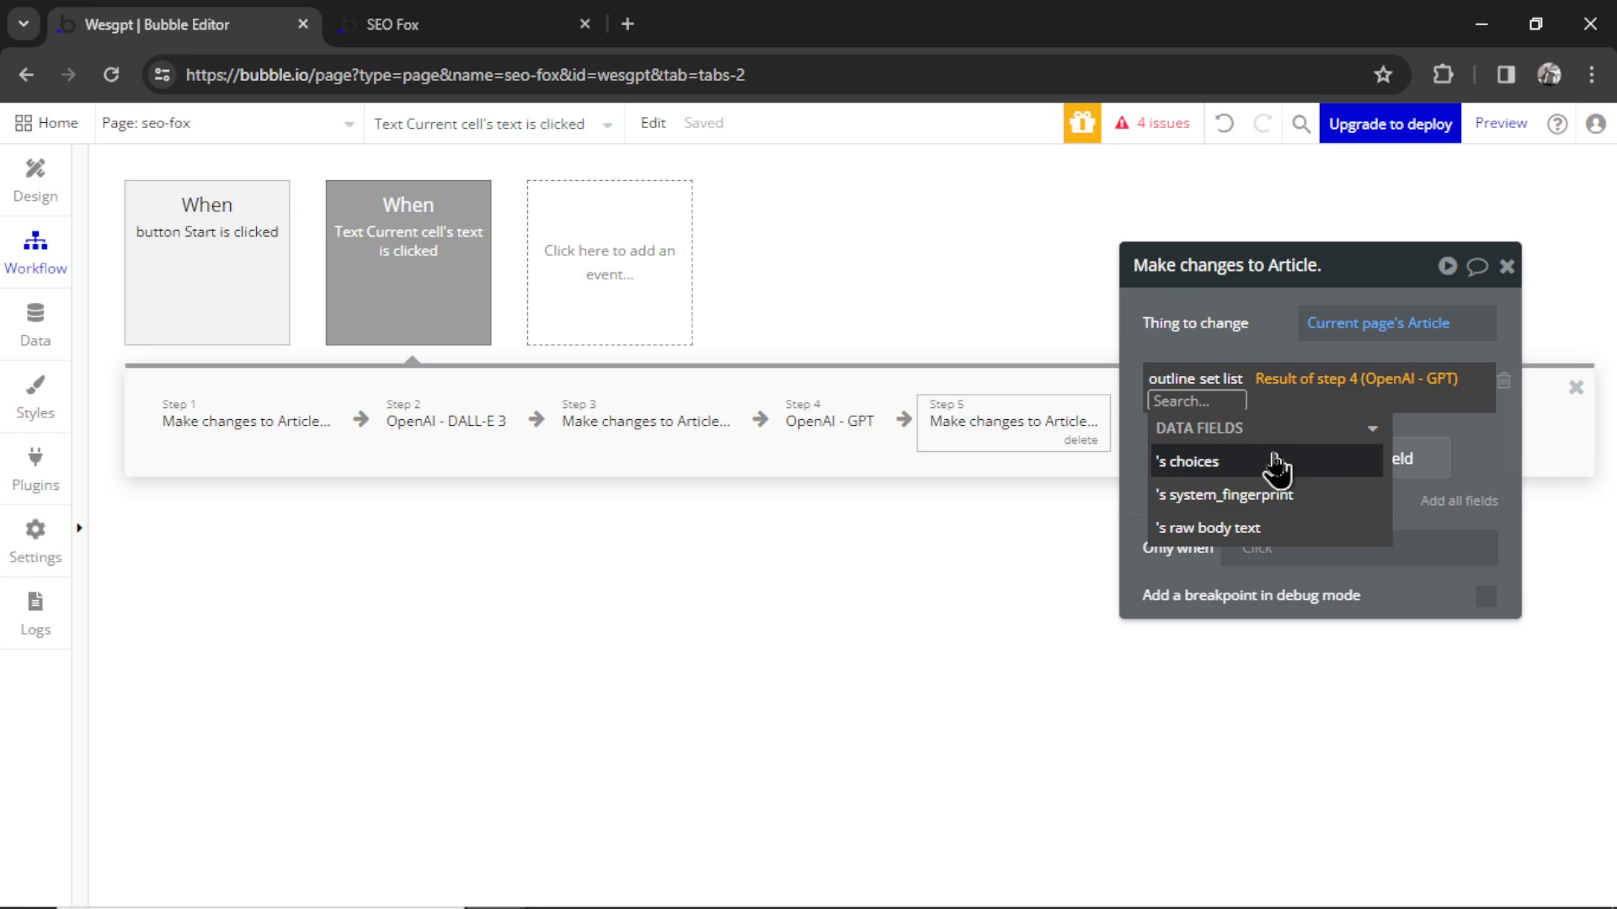
click(1273, 465)
click(1282, 564)
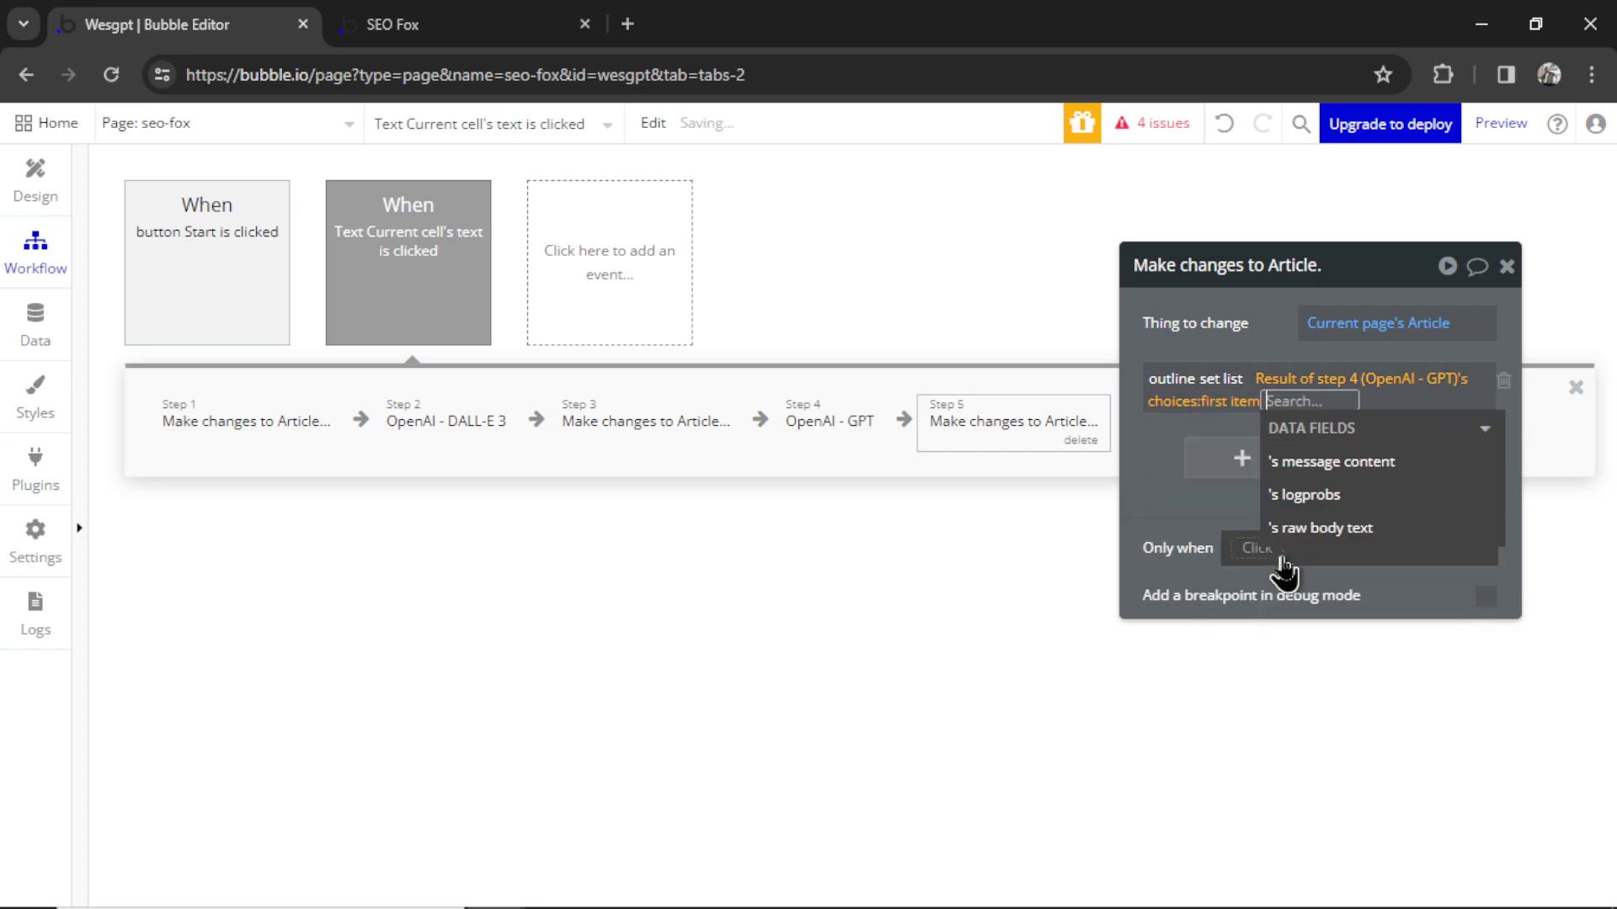
click(1337, 468)
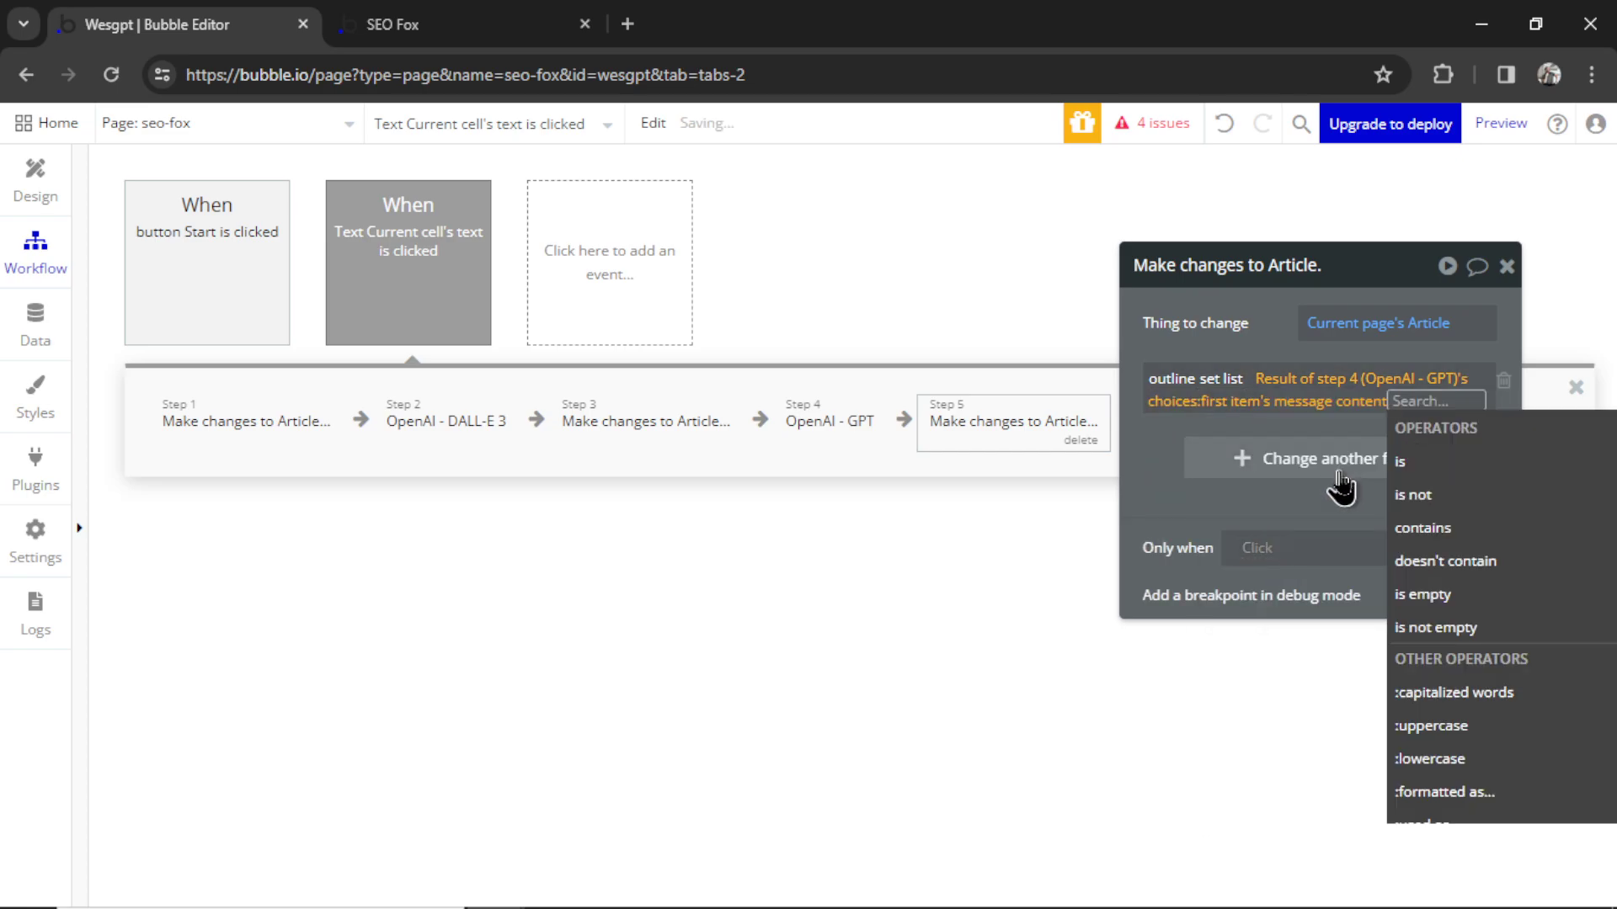
Split the outline's message content by commas and apply an each item:find & replace that looks for quotation marks
scroll(1472, 520, down, 5)
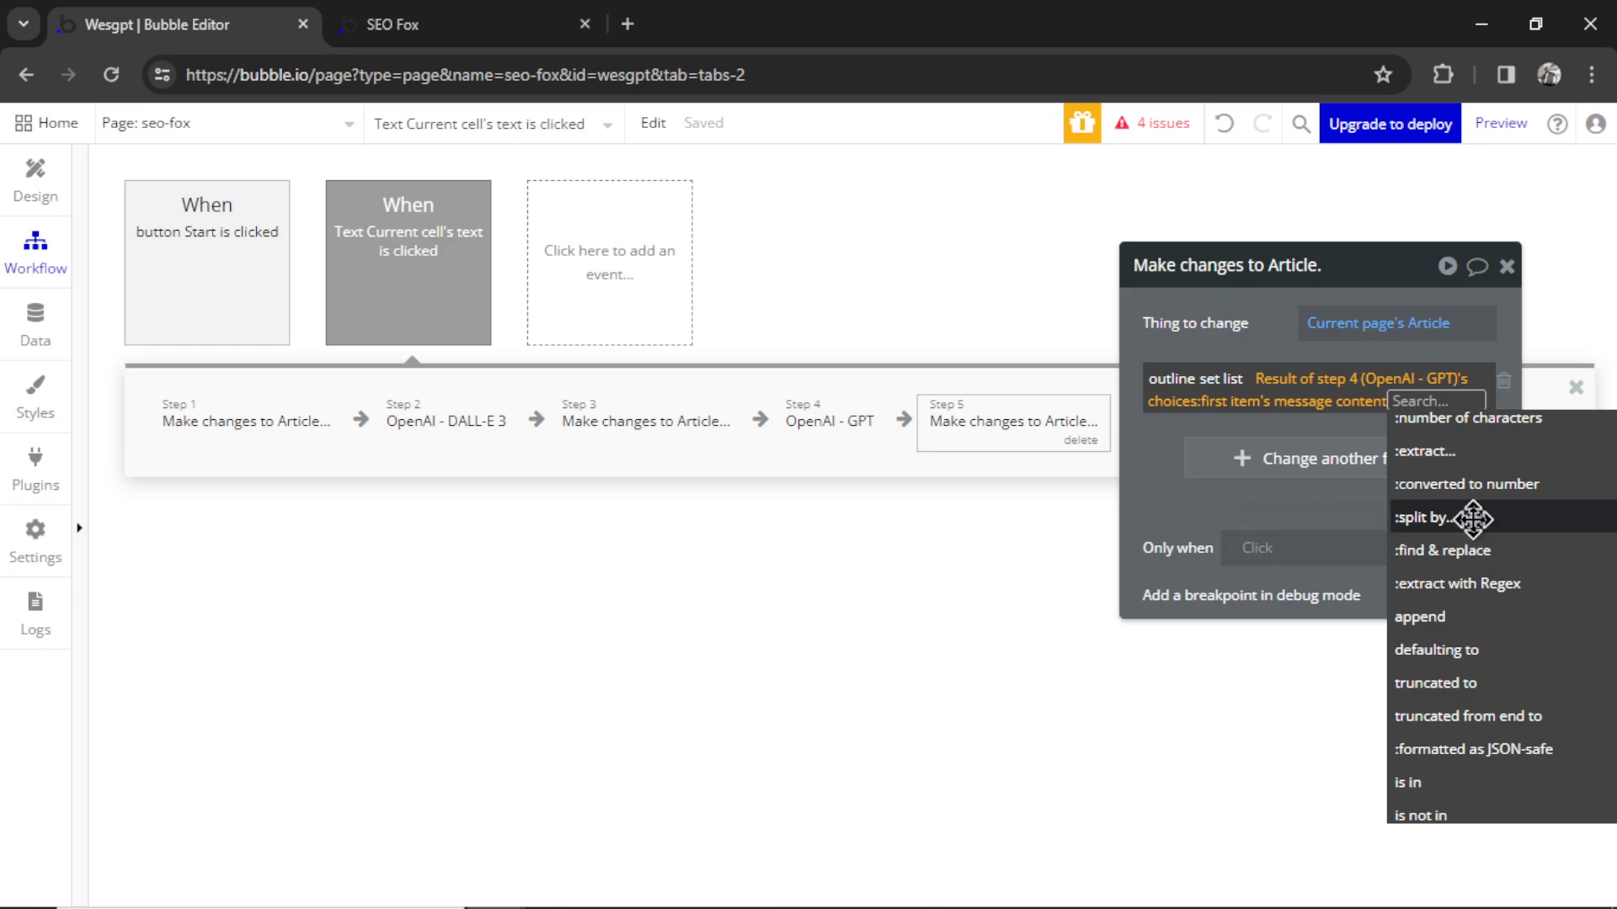
click(1472, 520)
click(966, 366)
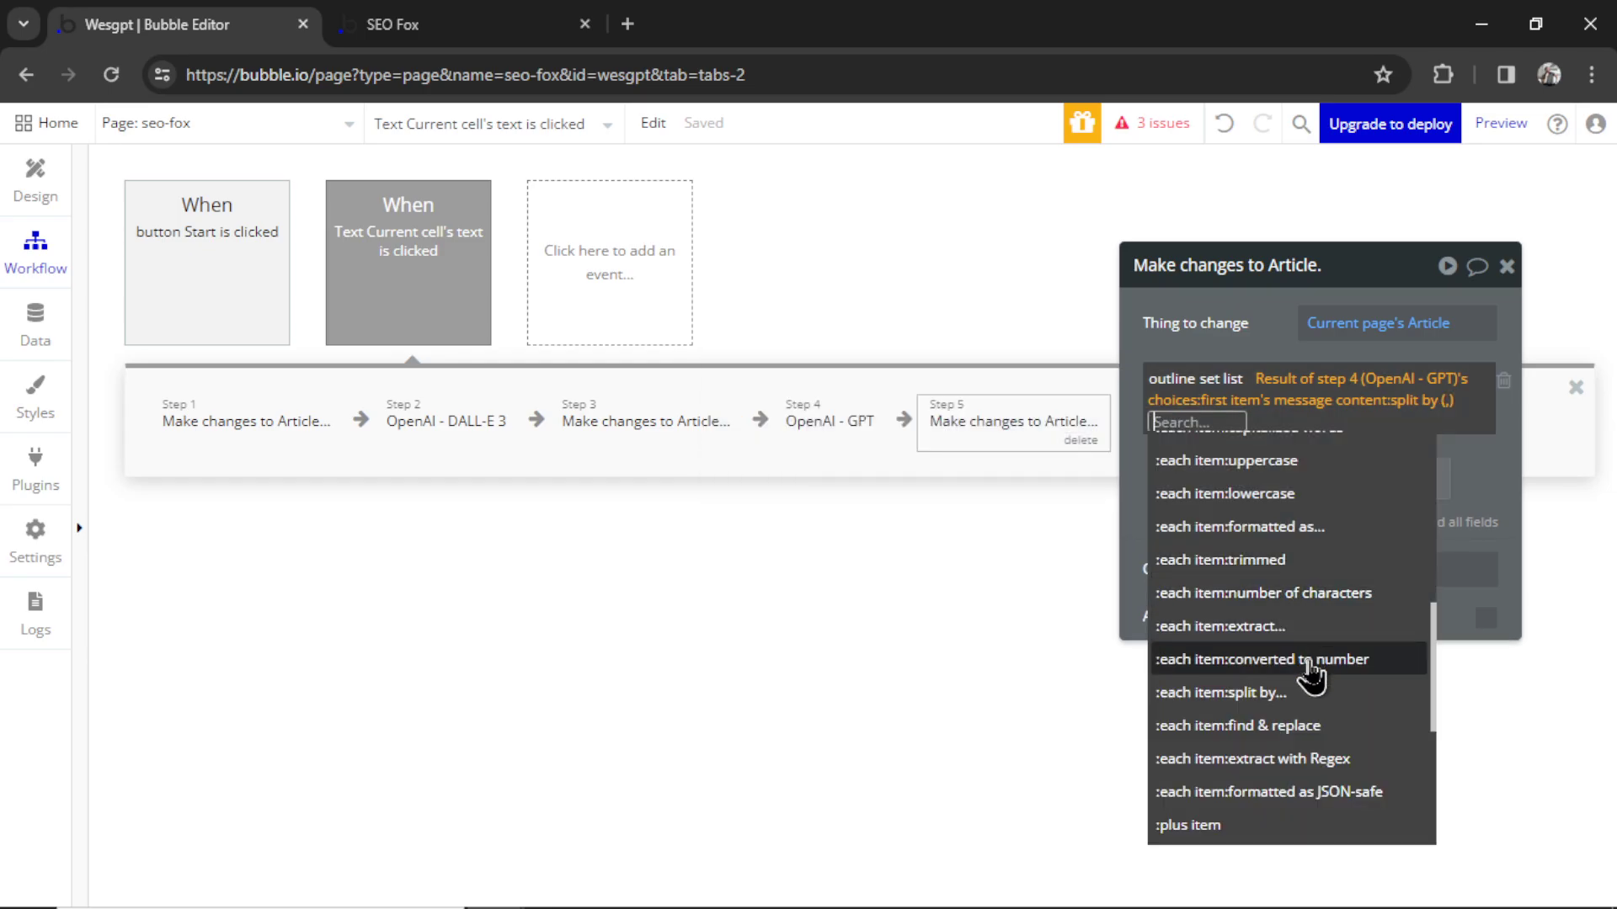
click(1308, 741)
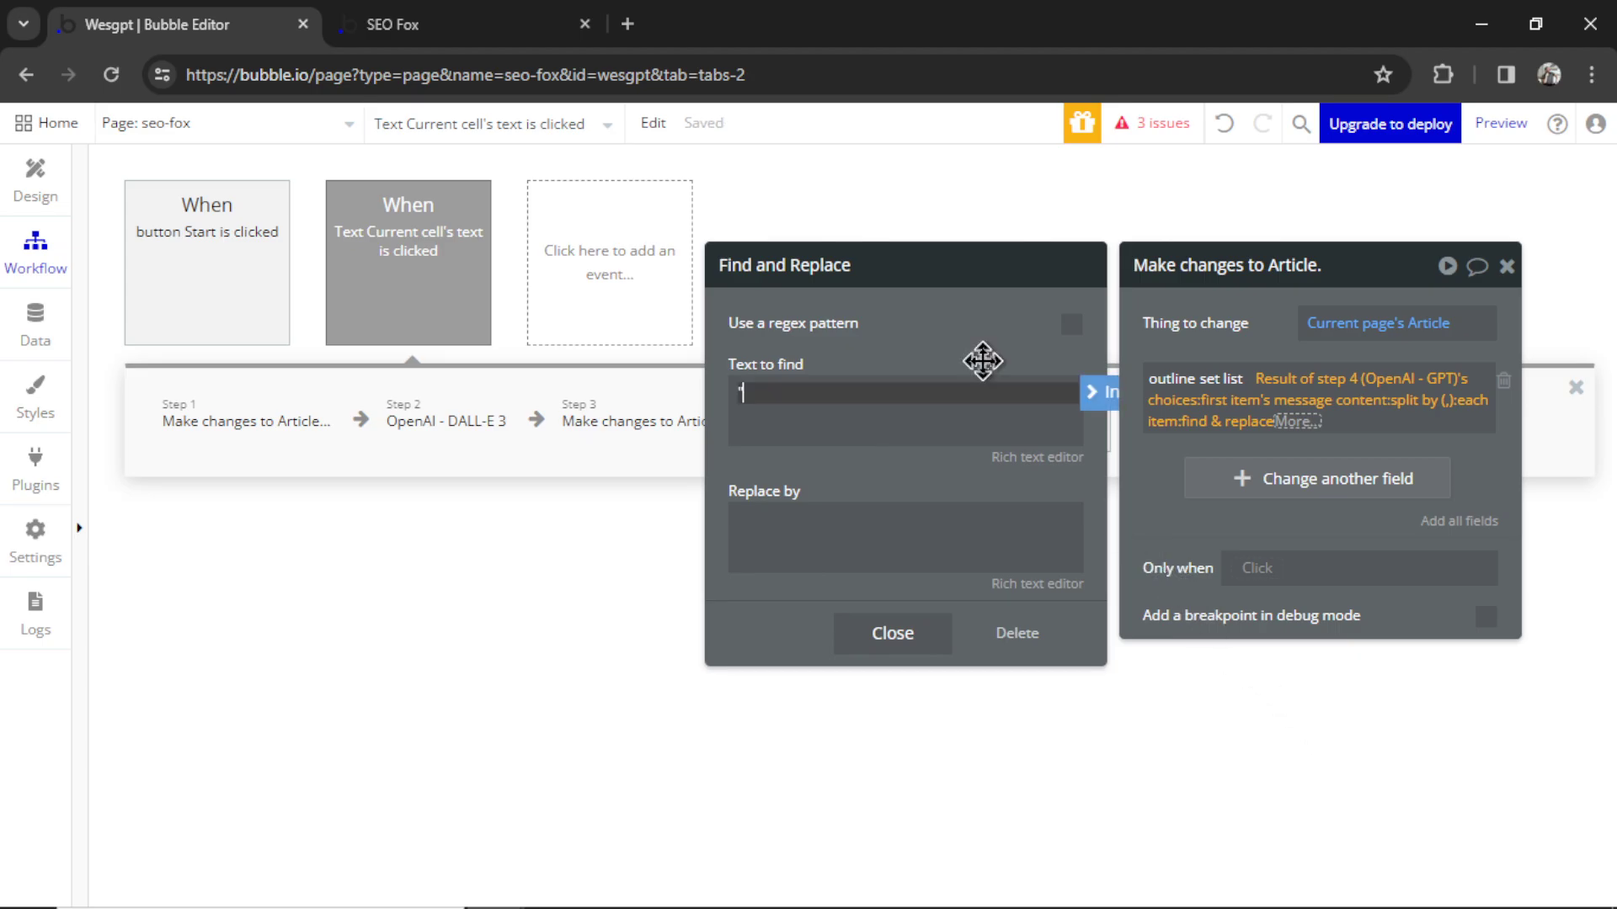
click(1199, 523)
Add an OpenAI - GPT action using gpt-4-0125-preview that writes a professional, yet witty introduction paragraph for the title in Current cell's text
click(1227, 421)
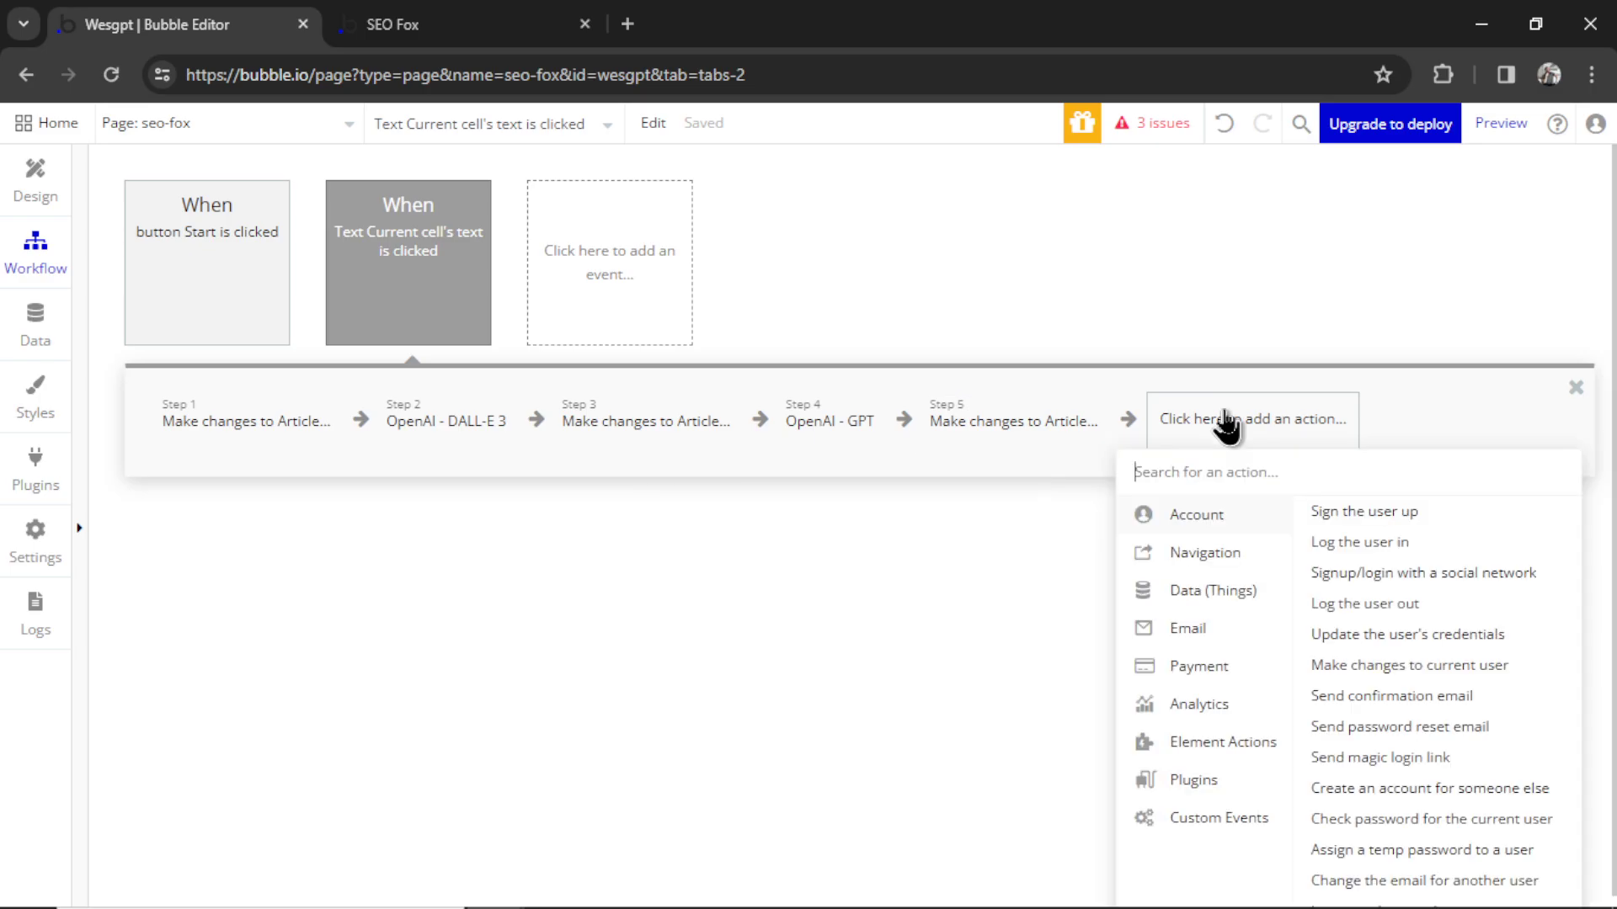
mouse_move(1230, 792)
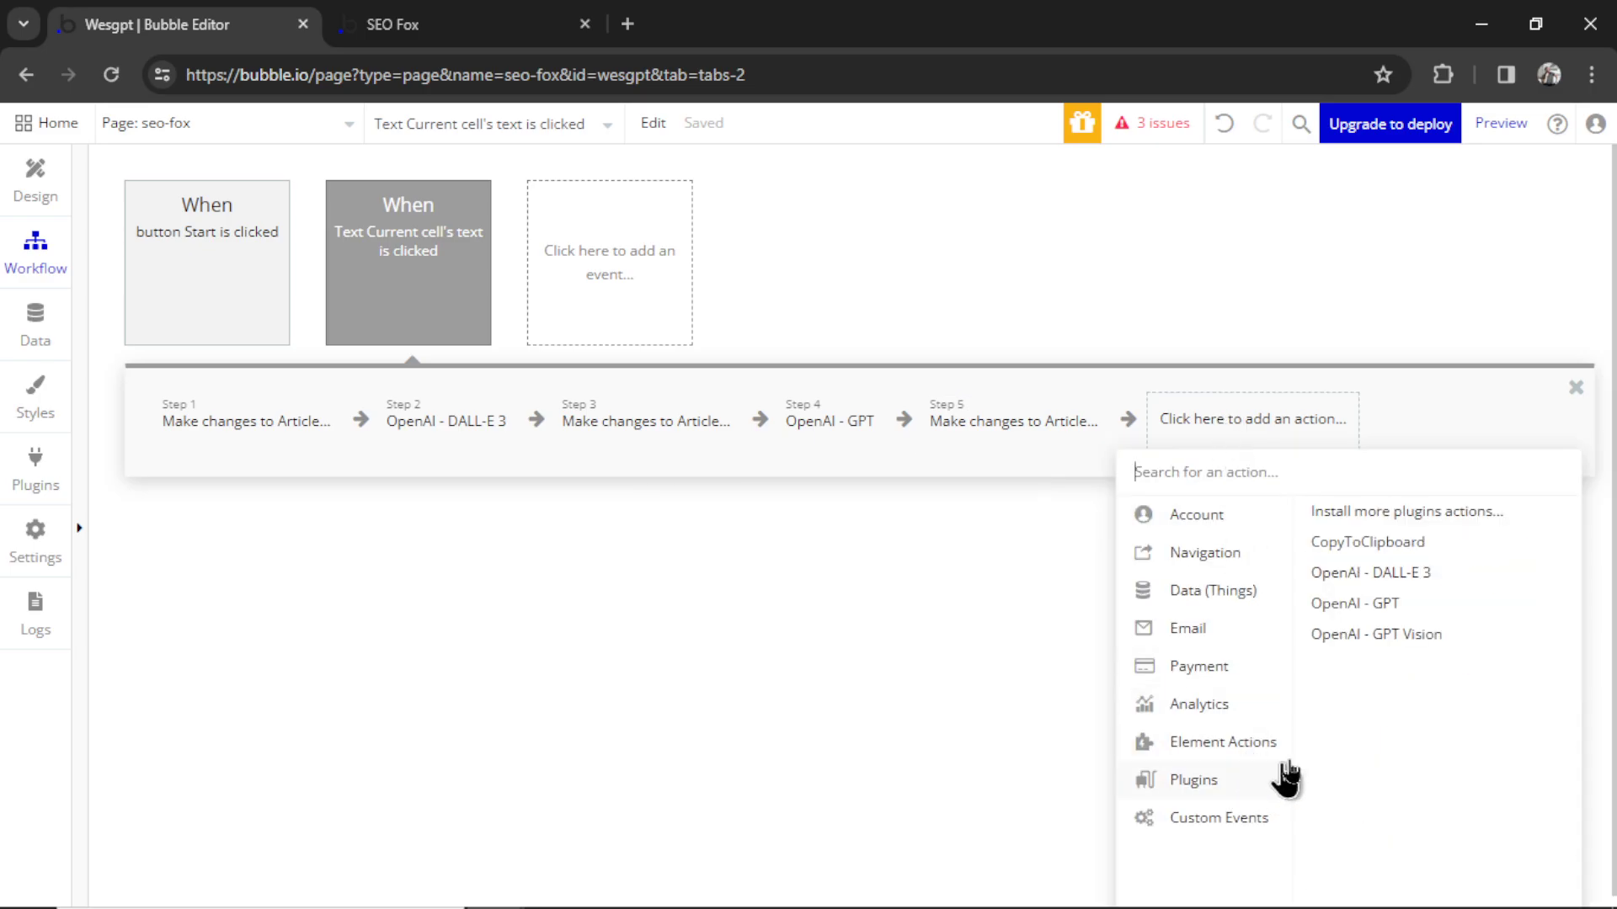
click(1419, 618)
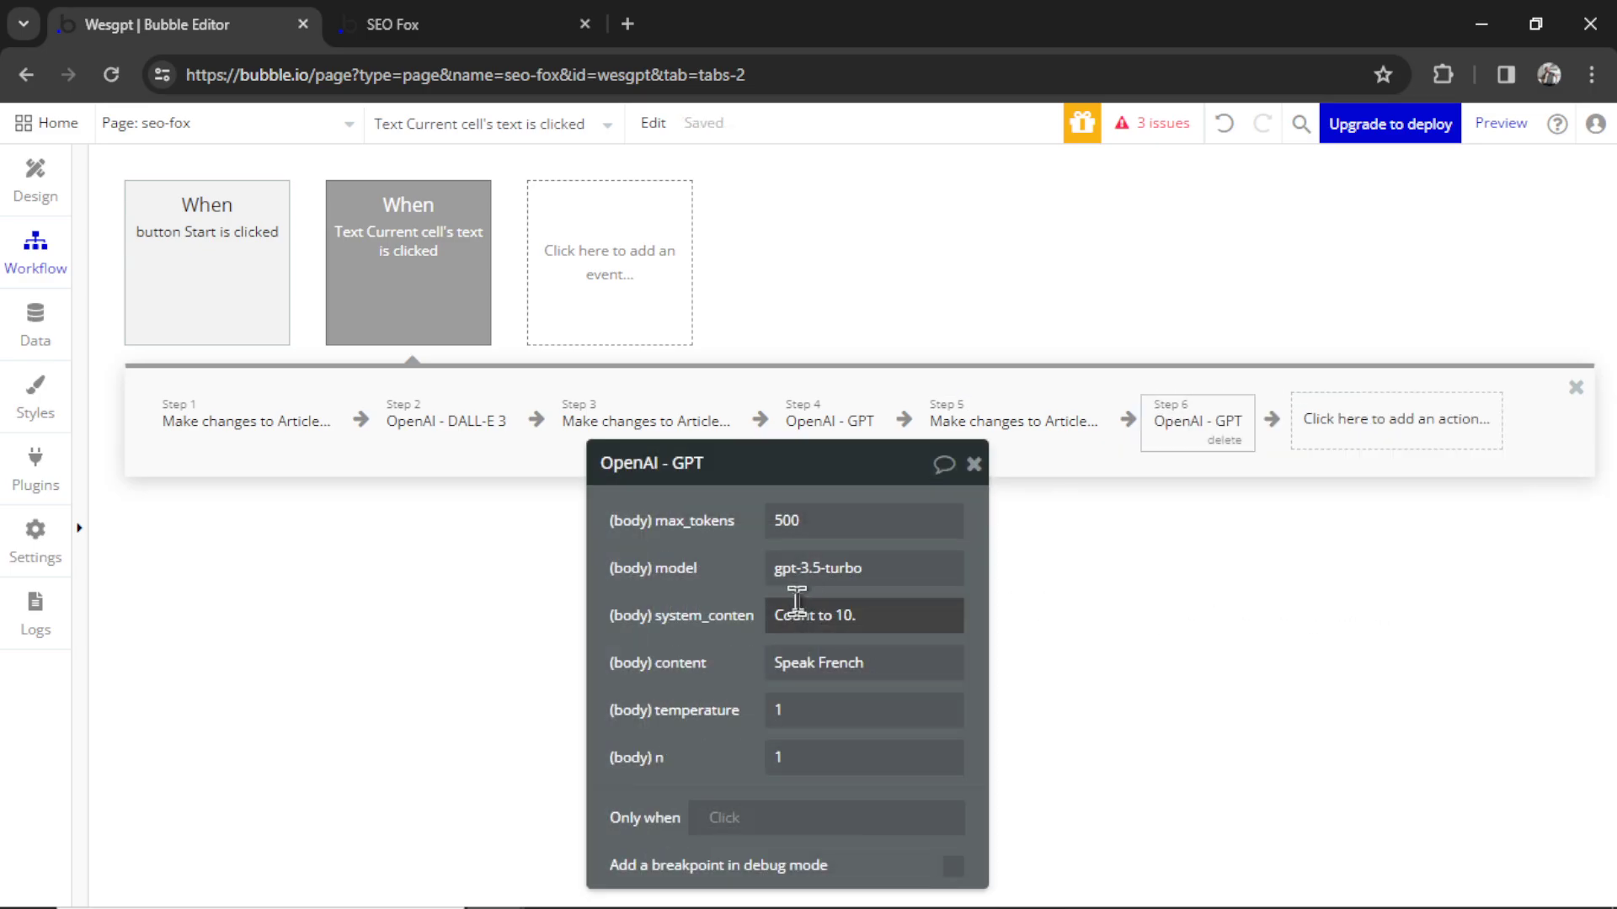
click(886, 566)
text(gpt-4-0125-preview)
click(685, 567)
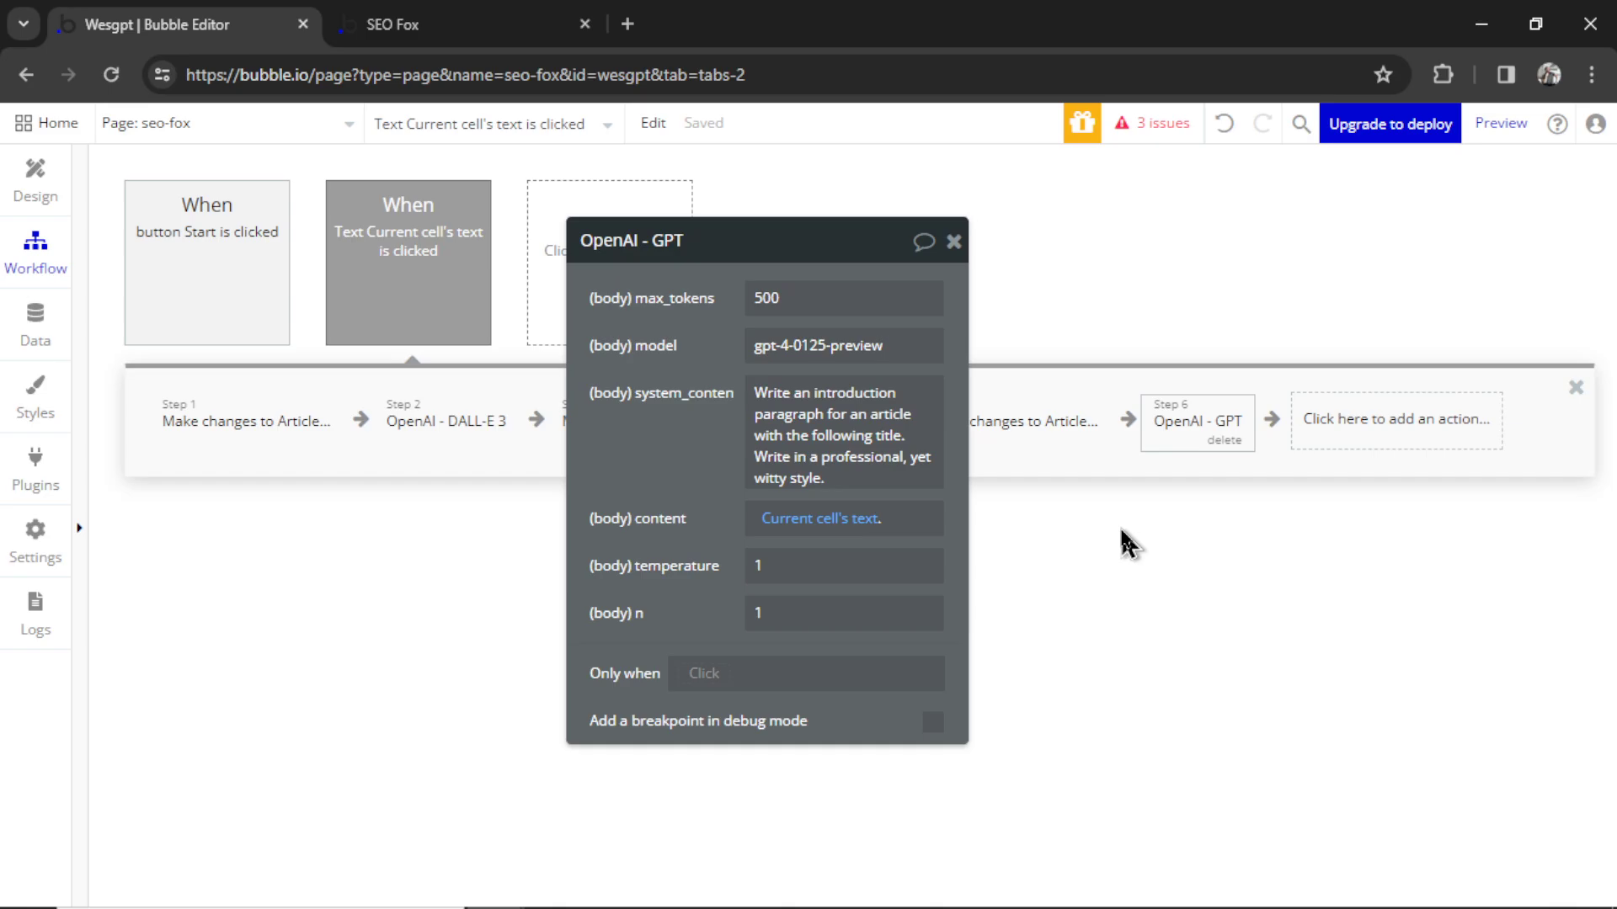
Add a Make changes to thing action after the introduction paragraph's OpenAI - GPT step, targeting Current page's Article
click(1393, 434)
mouse_move(1245, 598)
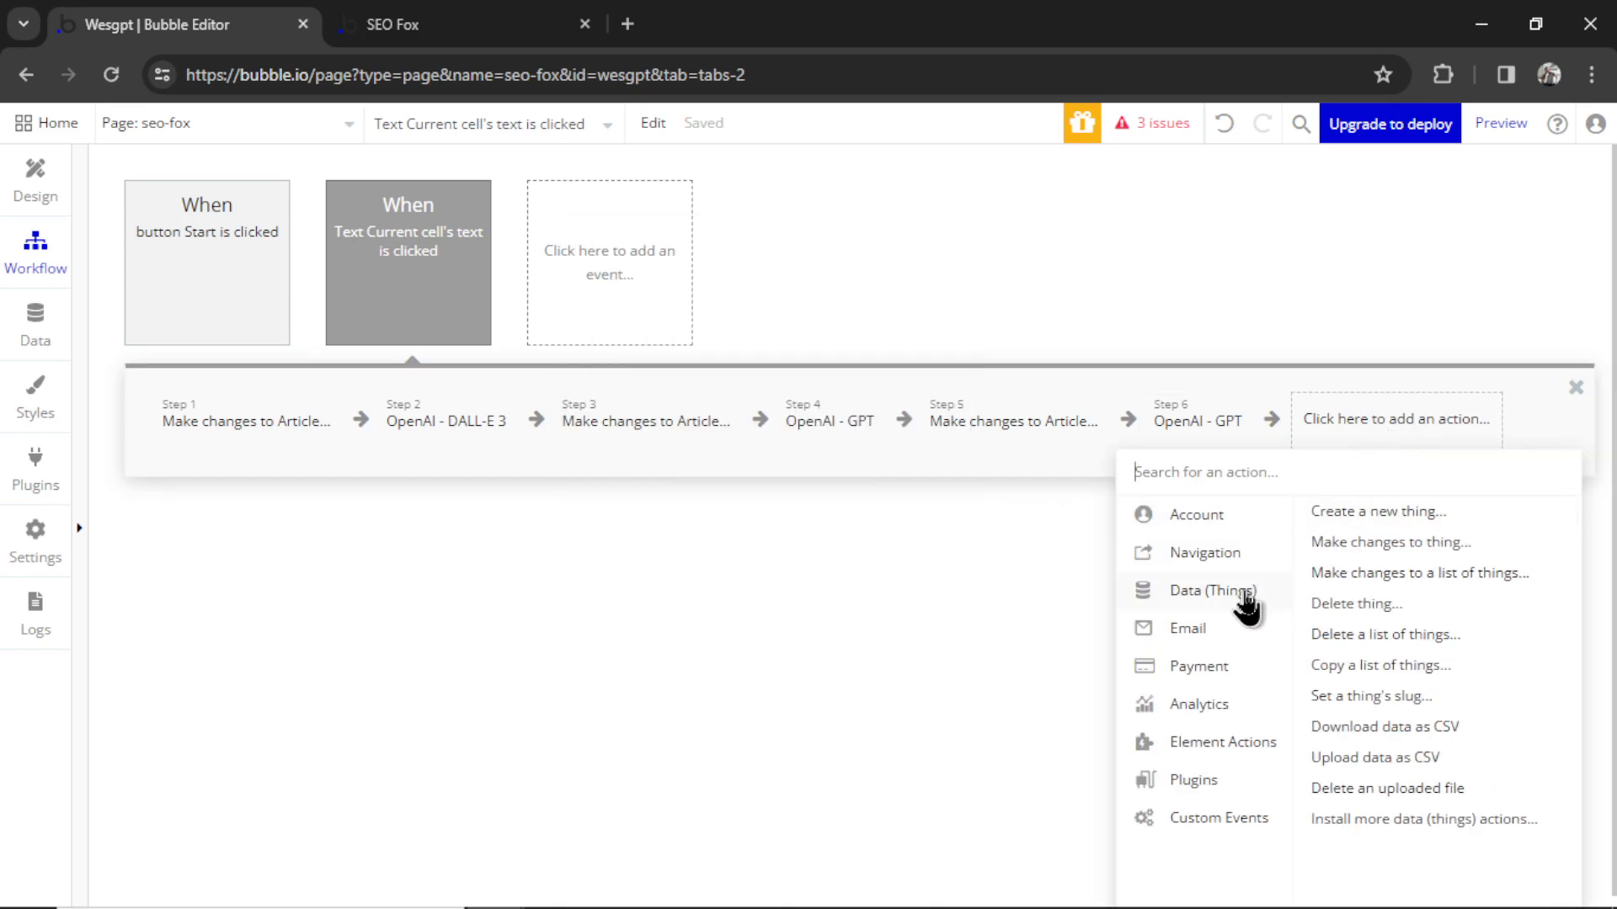
click(1420, 541)
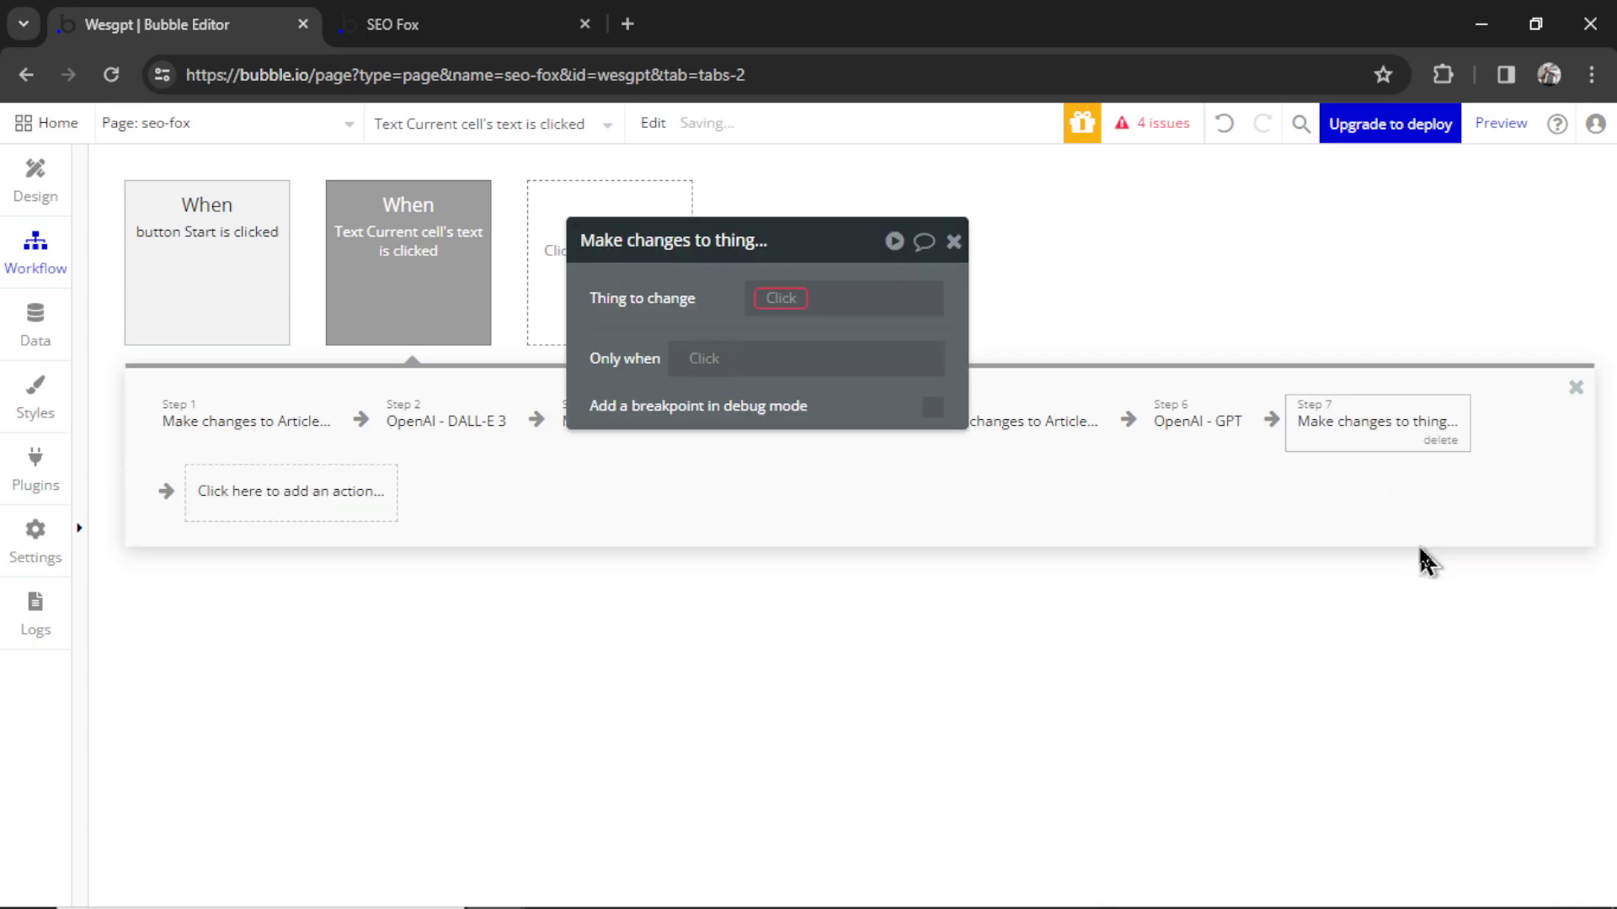
click(781, 298)
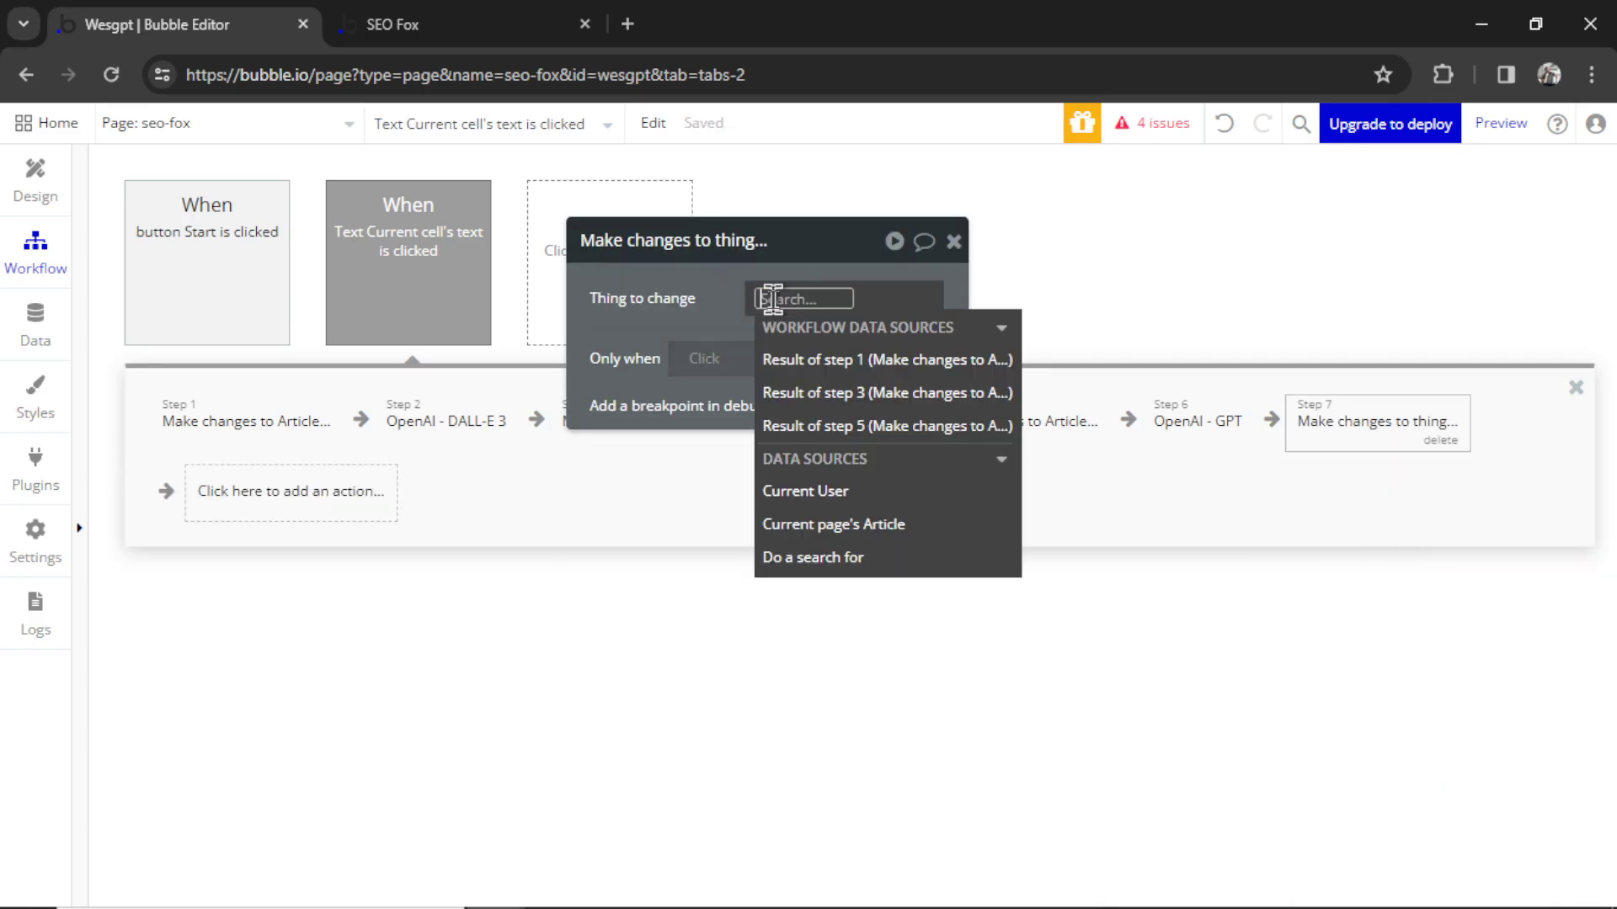
click(872, 526)
Set Current page's Article as the thing to change and its content field to This Article's content:find & replace
click(751, 378)
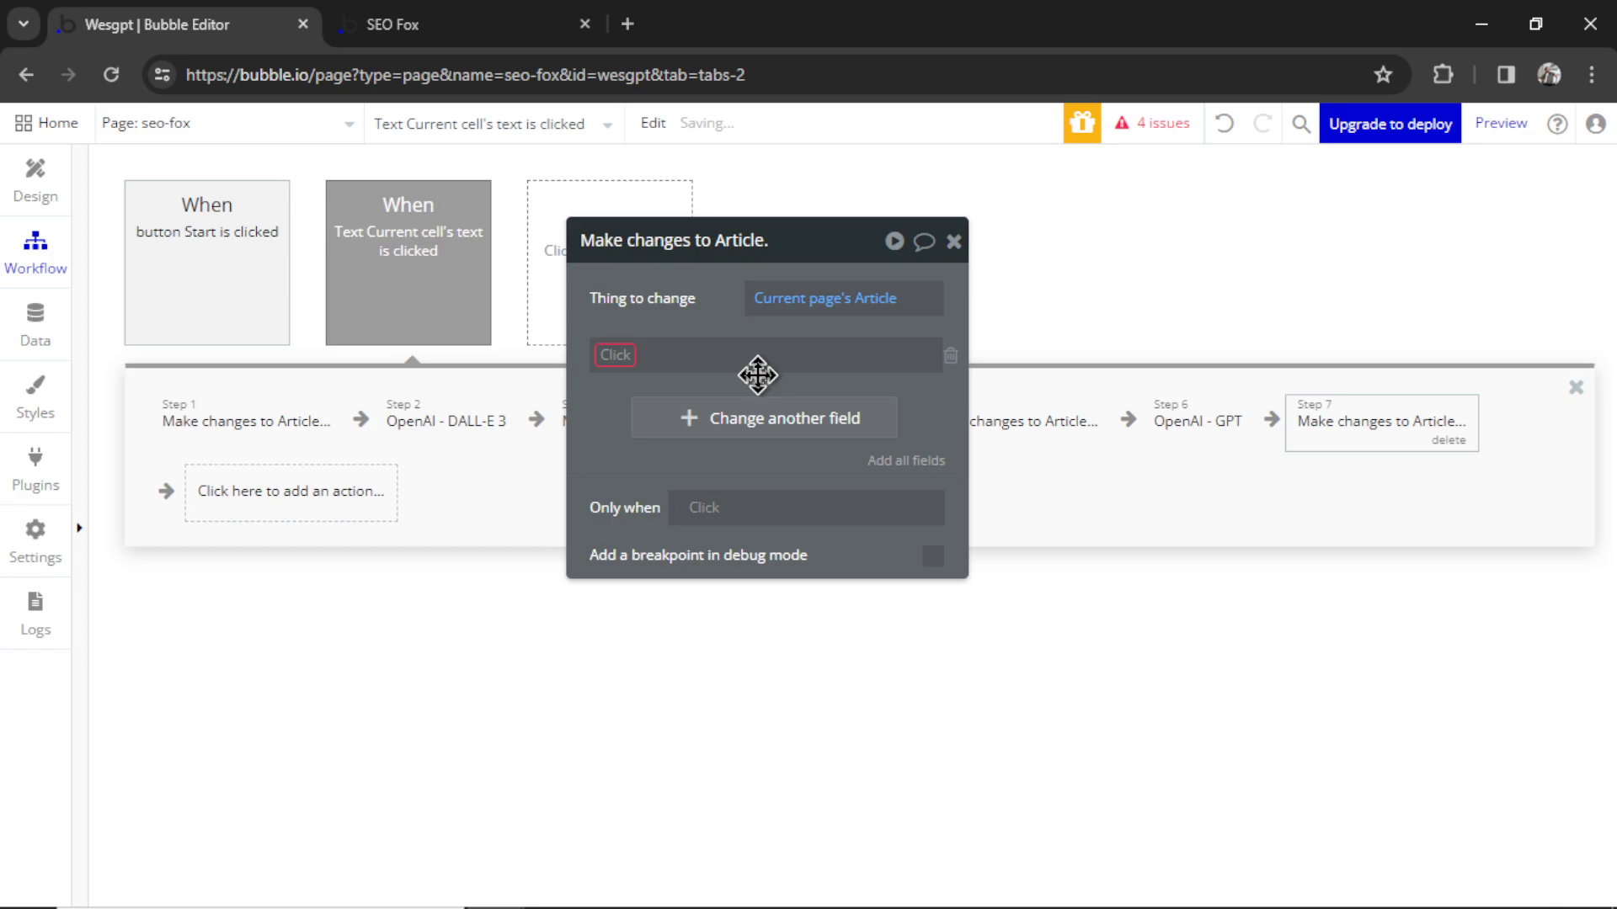
click(625, 352)
click(642, 384)
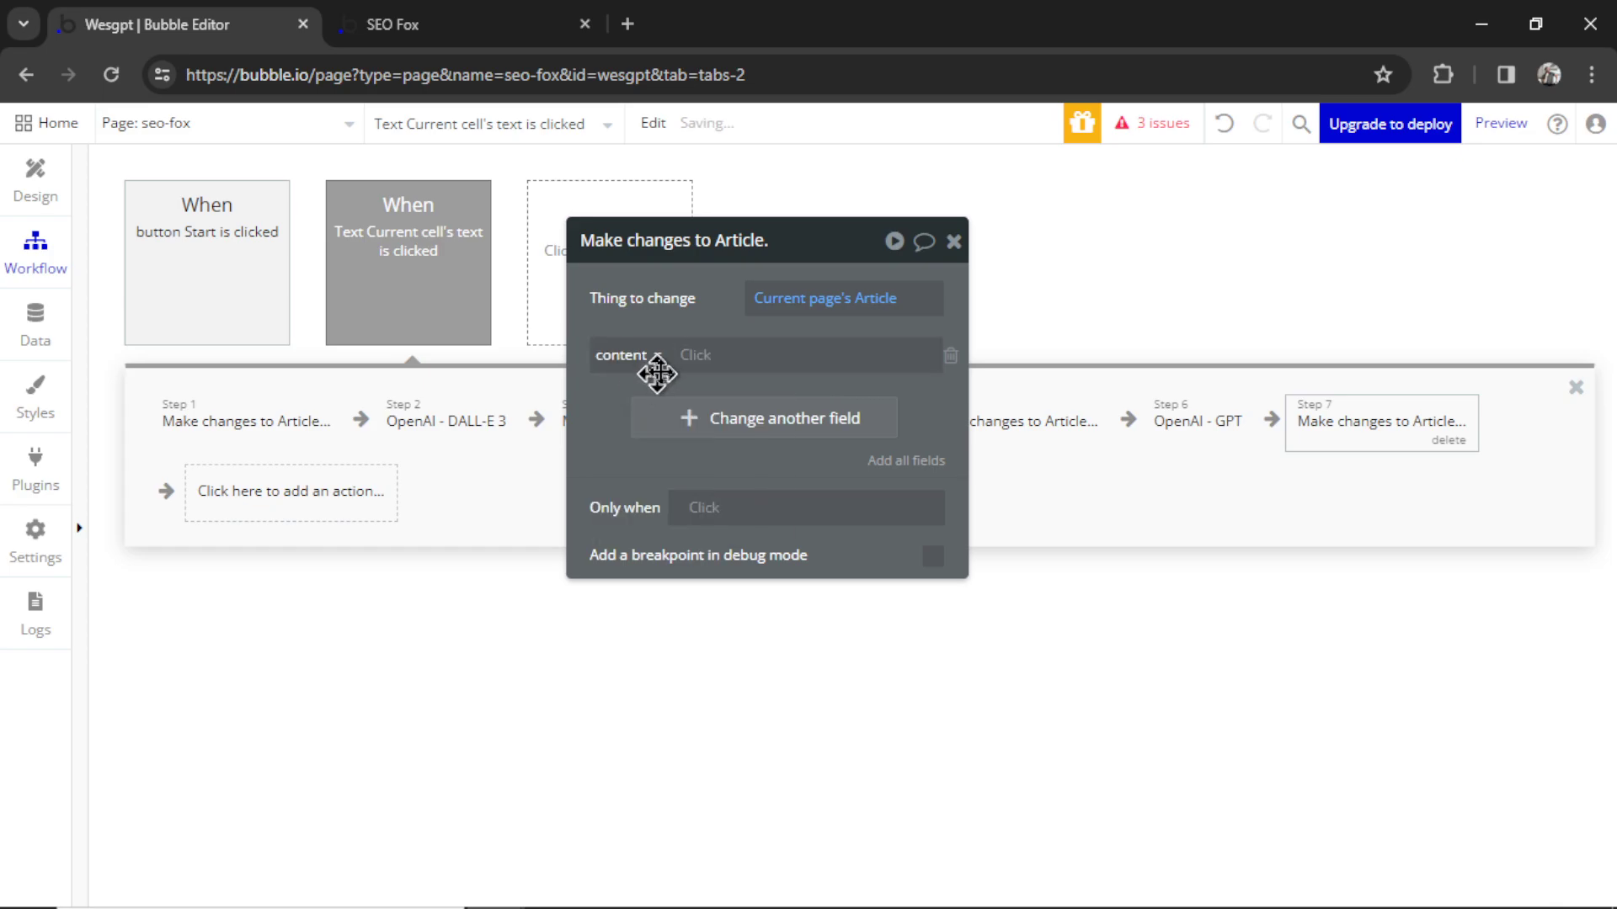
click(697, 356)
click(797, 433)
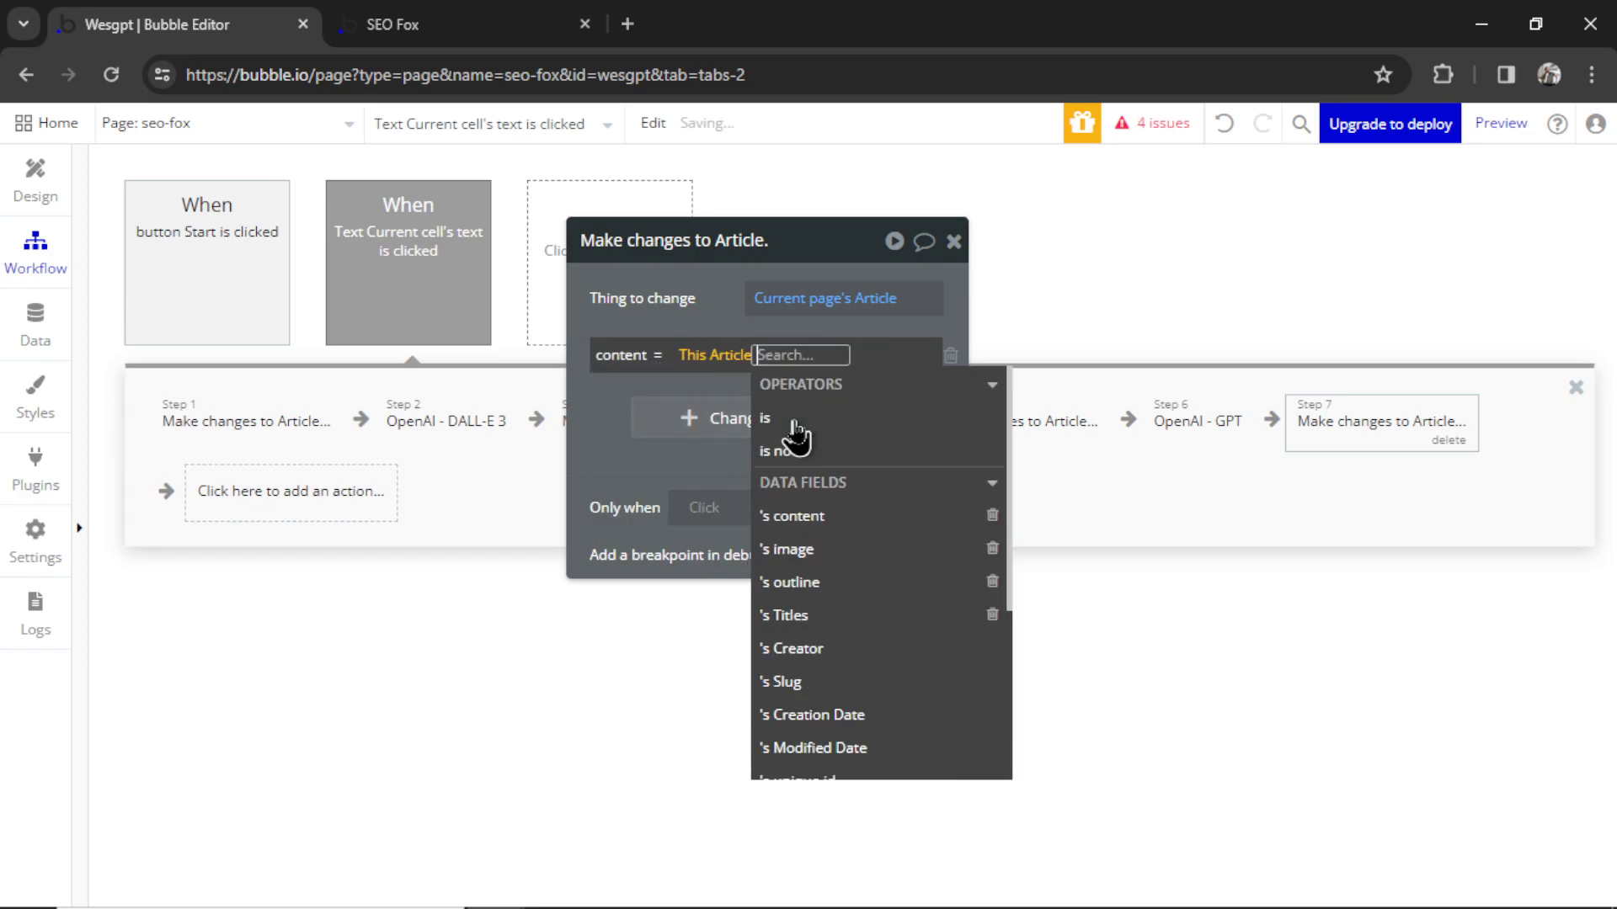
click(835, 516)
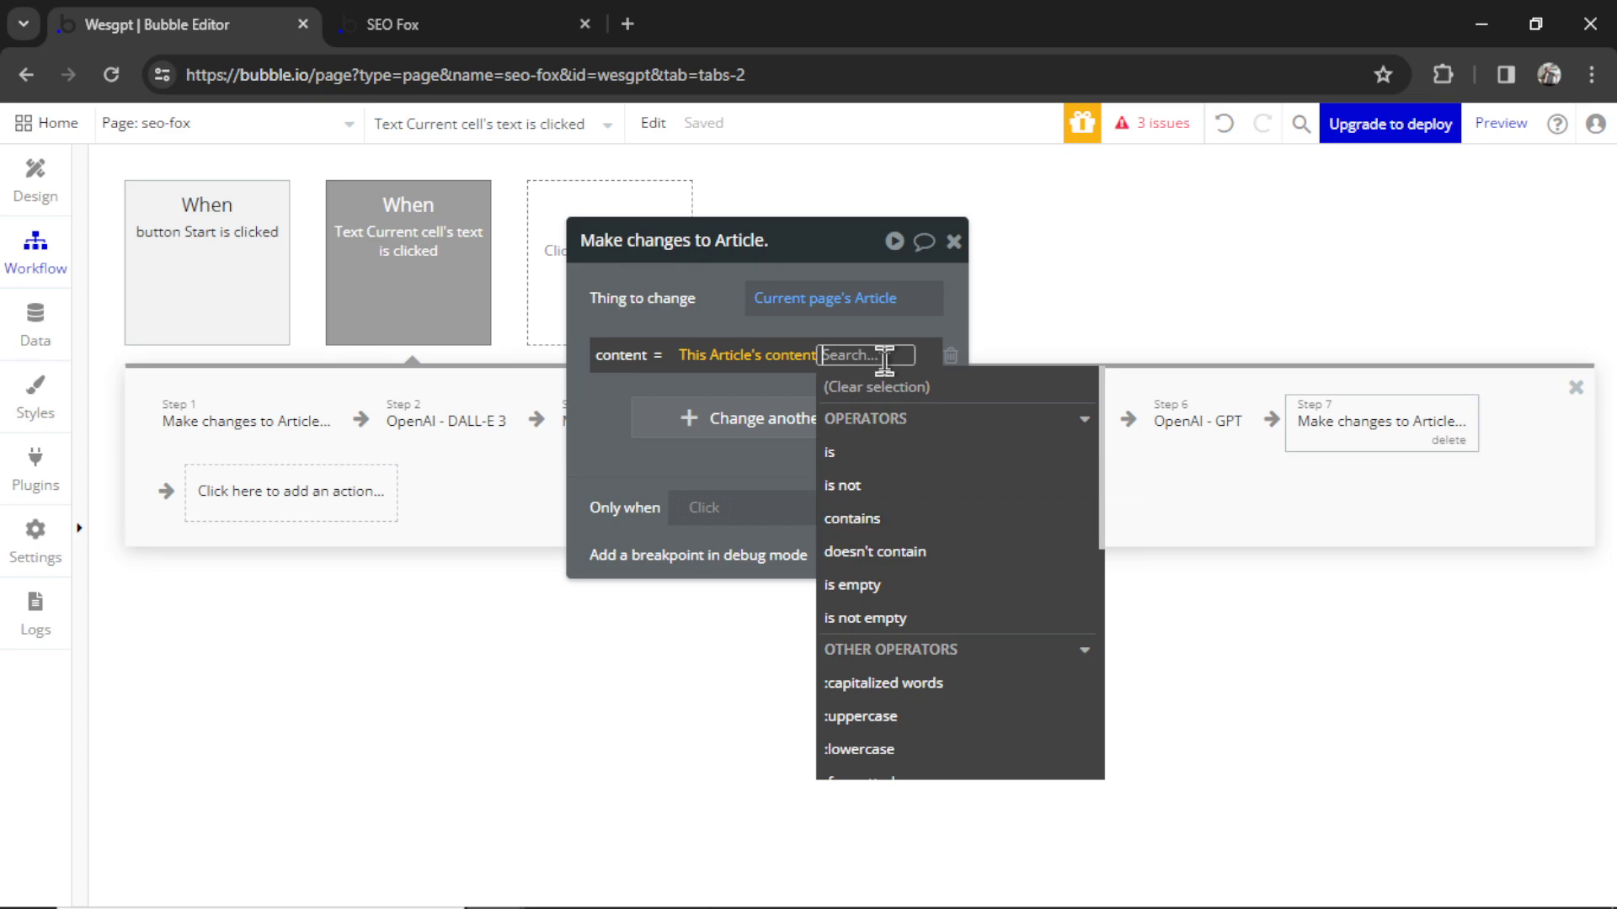
scroll(960, 547, down, 5)
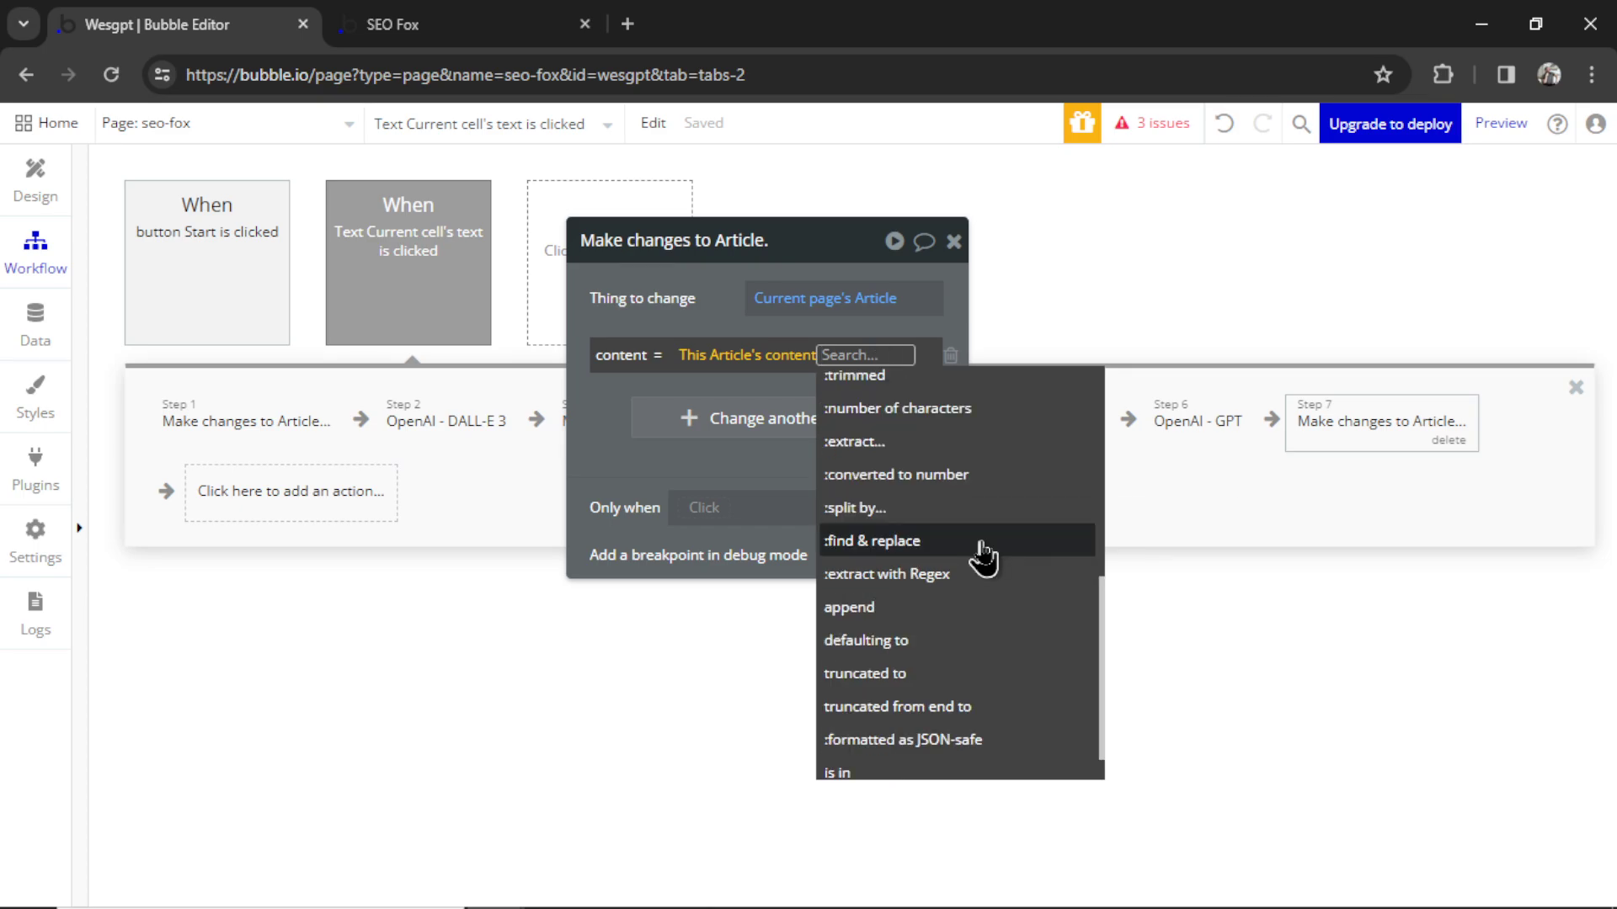
click(981, 549)
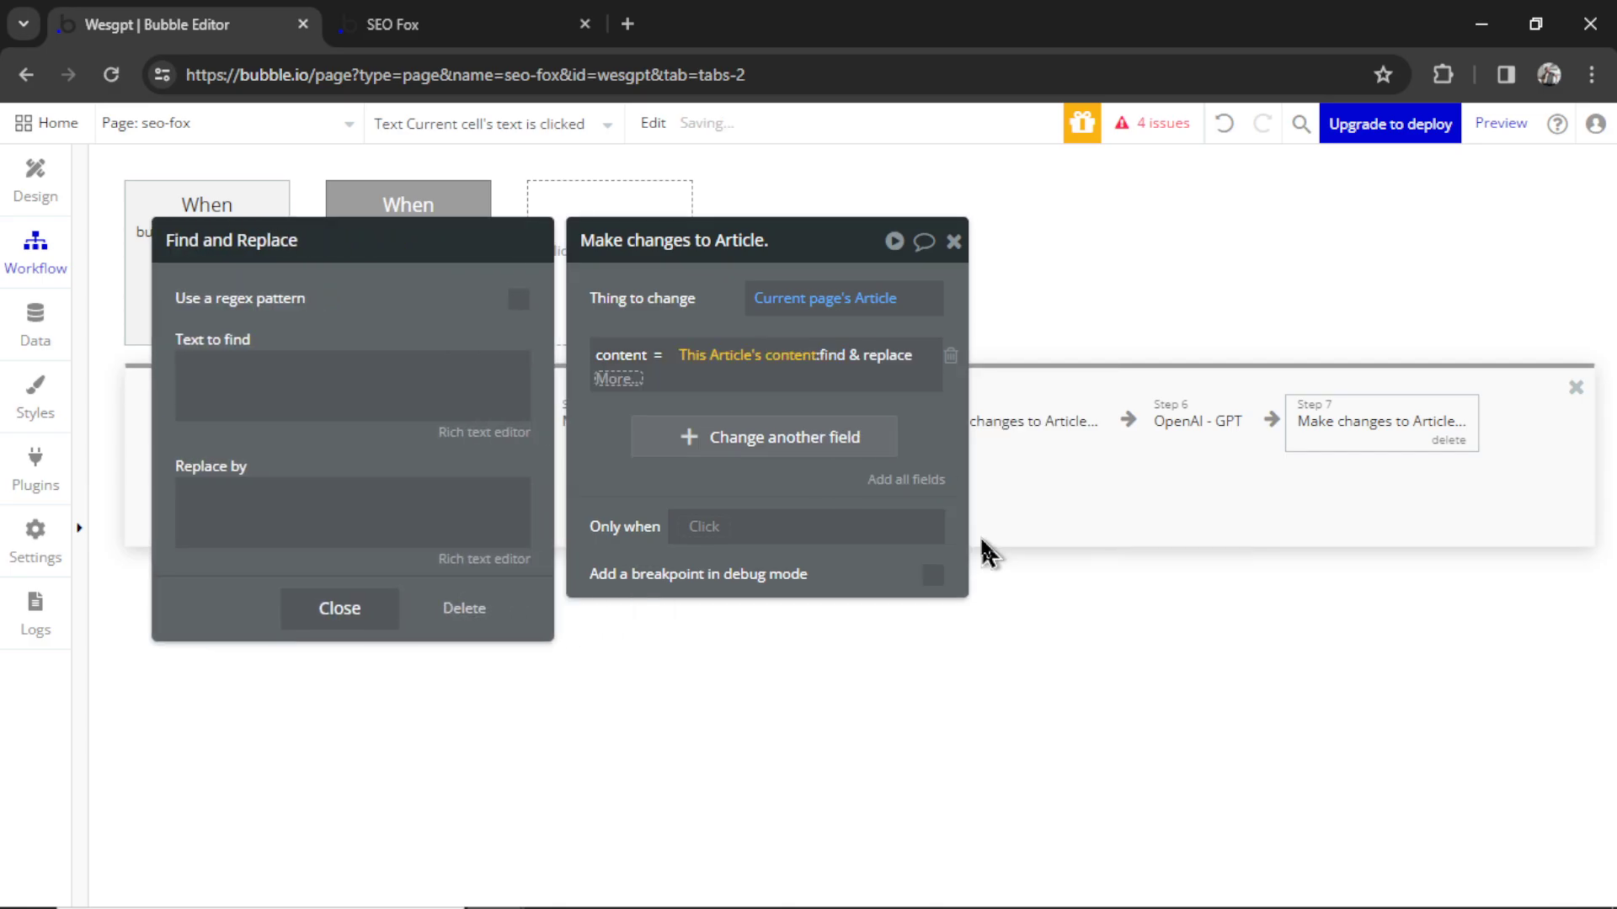
Make the find & replace look for This Article's content and begin its replacement with This Article's content
click(428, 372)
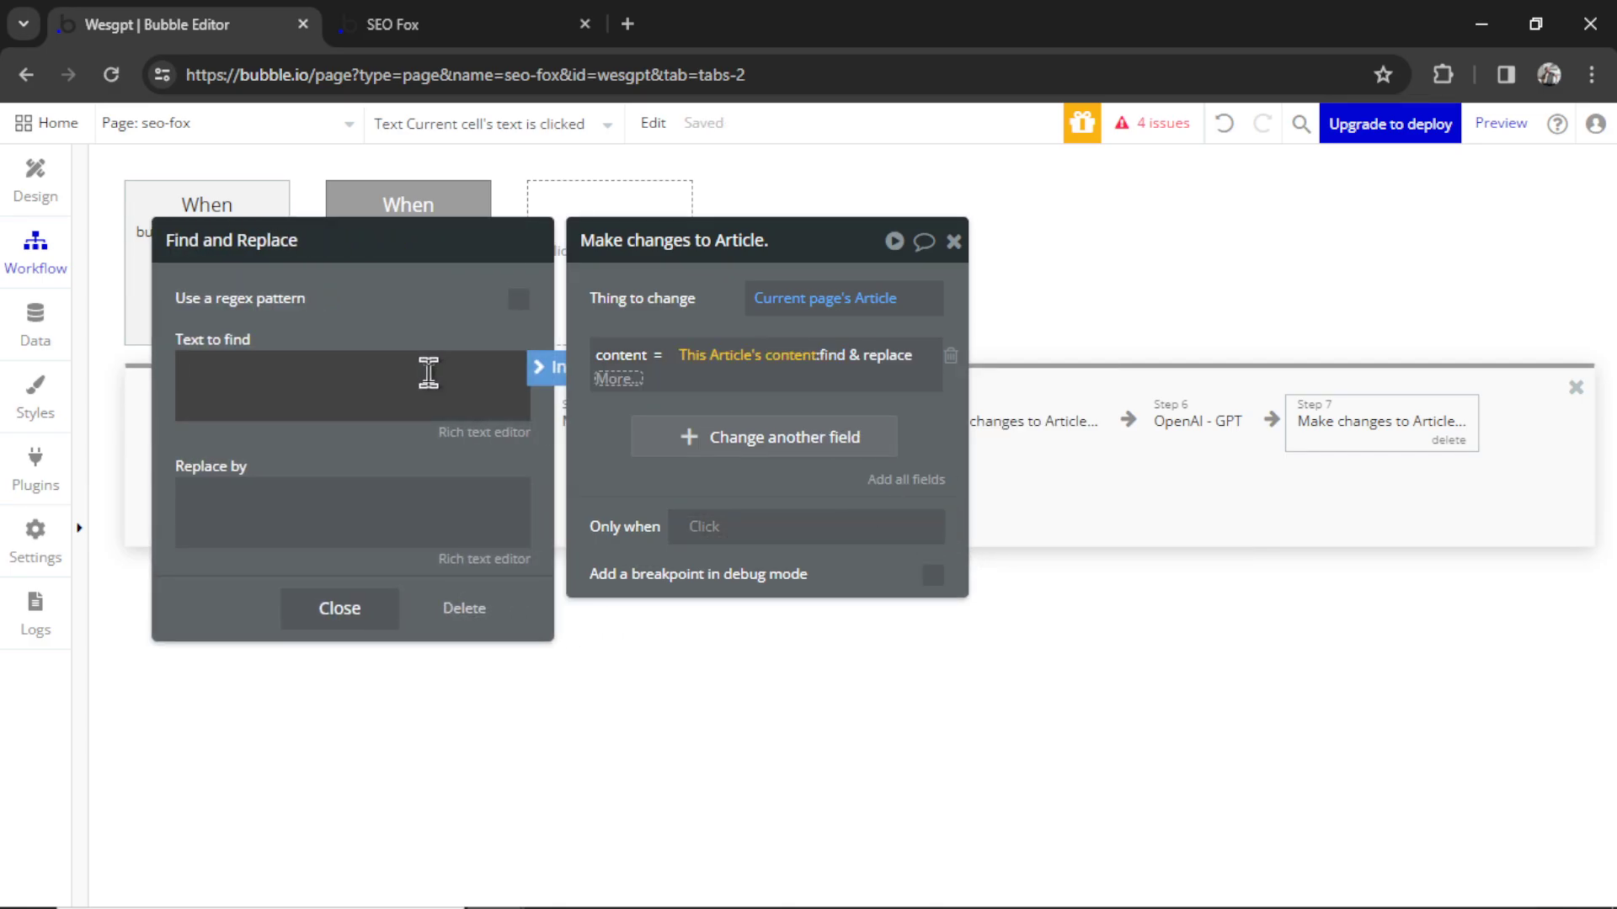
click(555, 379)
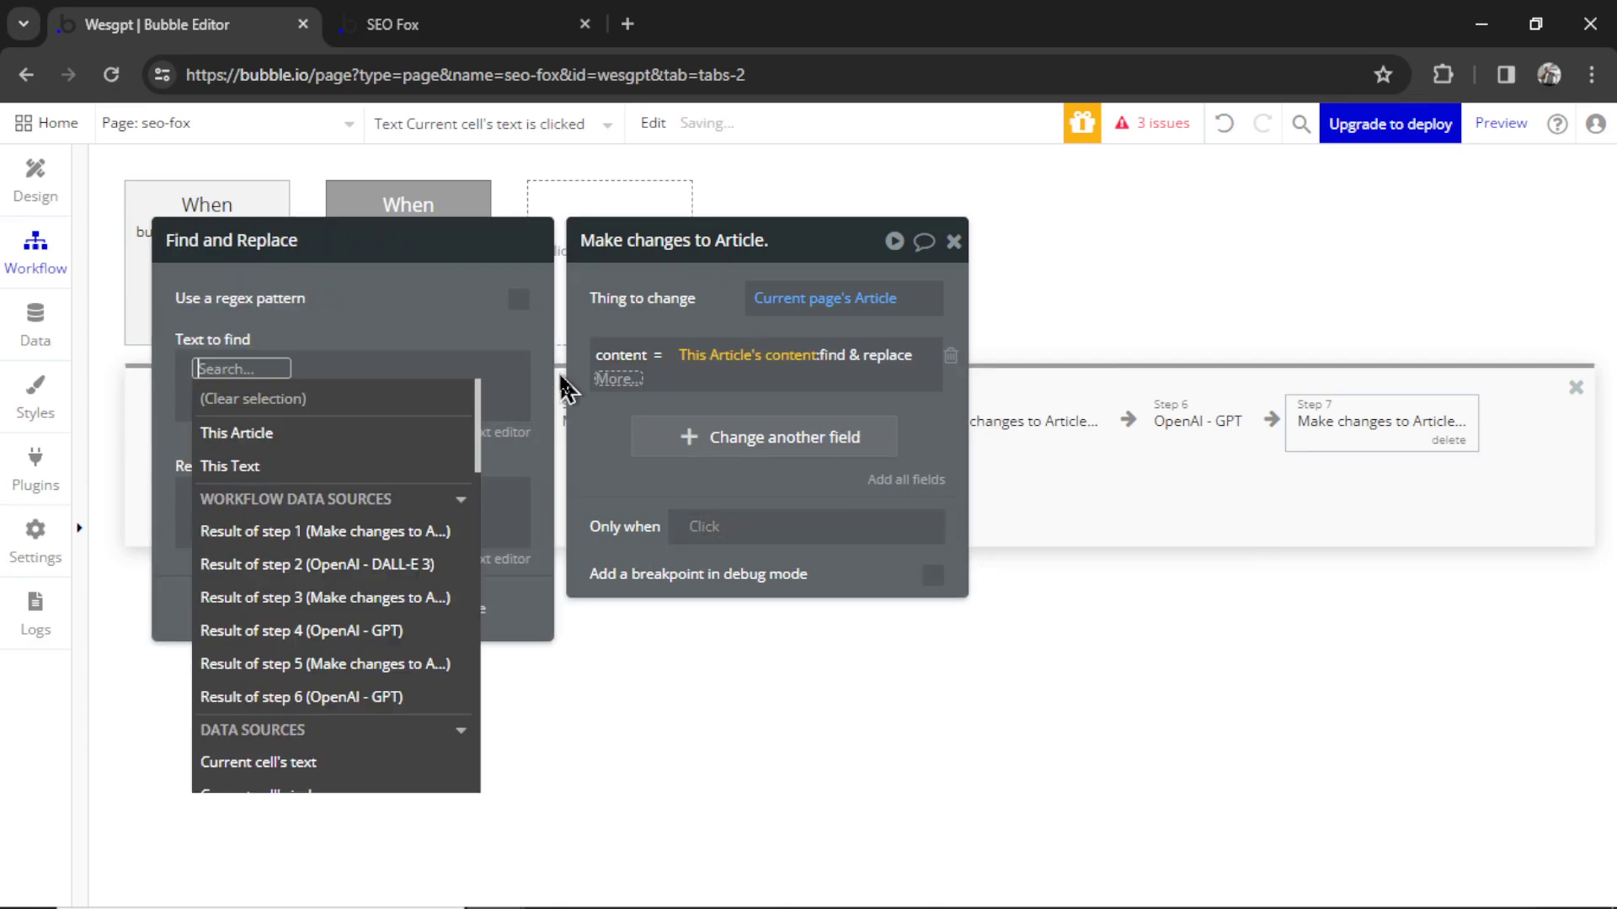
click(385, 432)
click(365, 528)
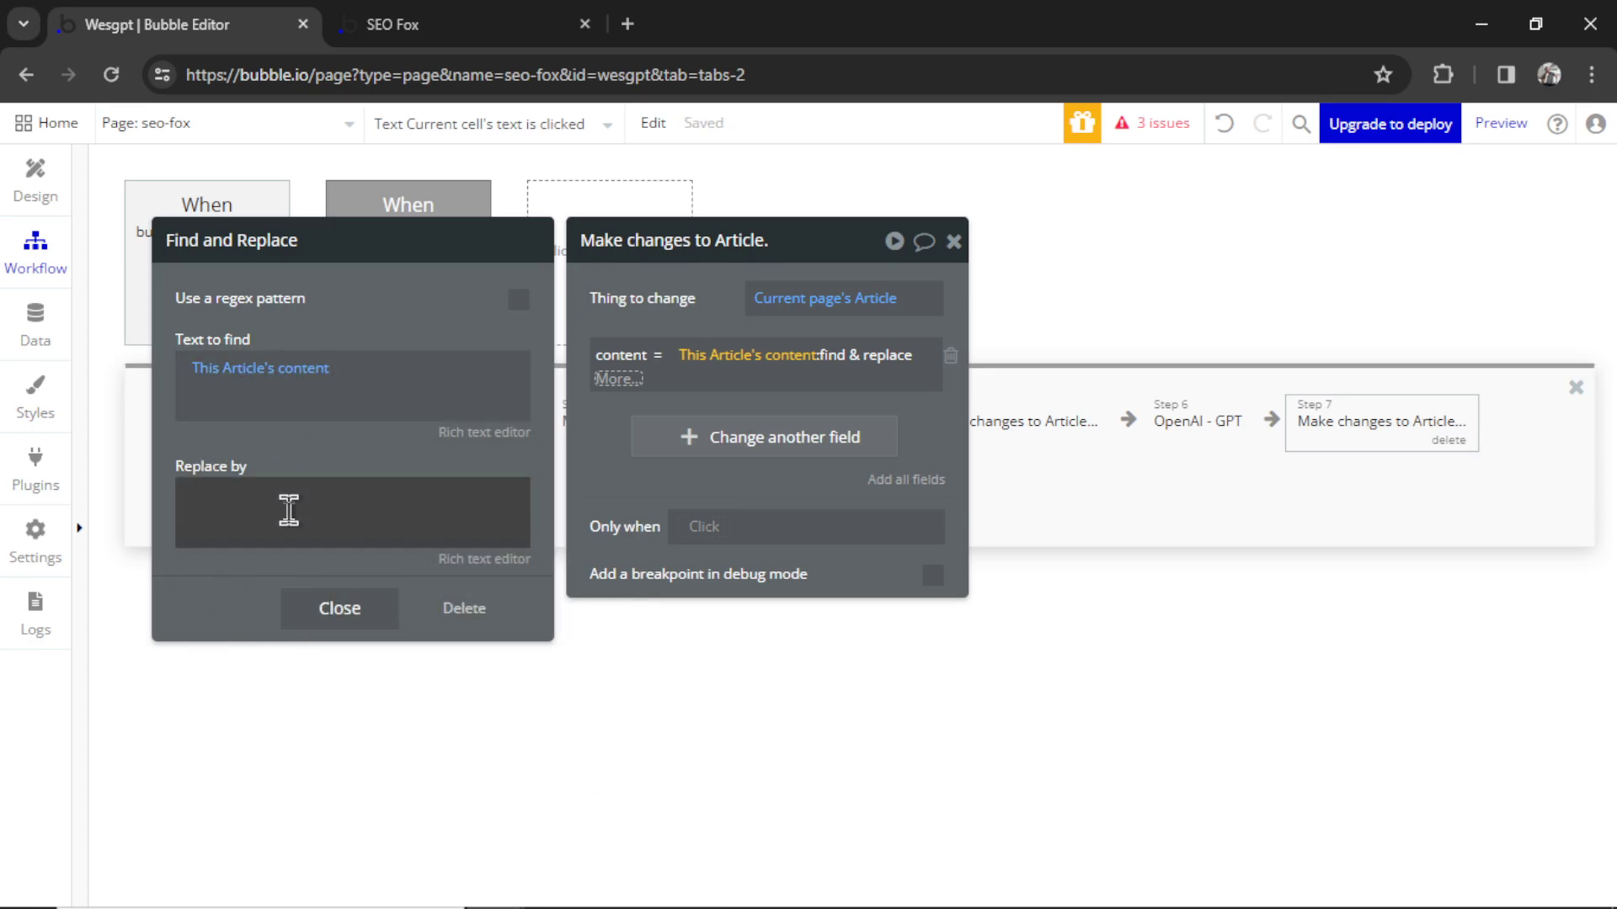
click(289, 511)
click(555, 498)
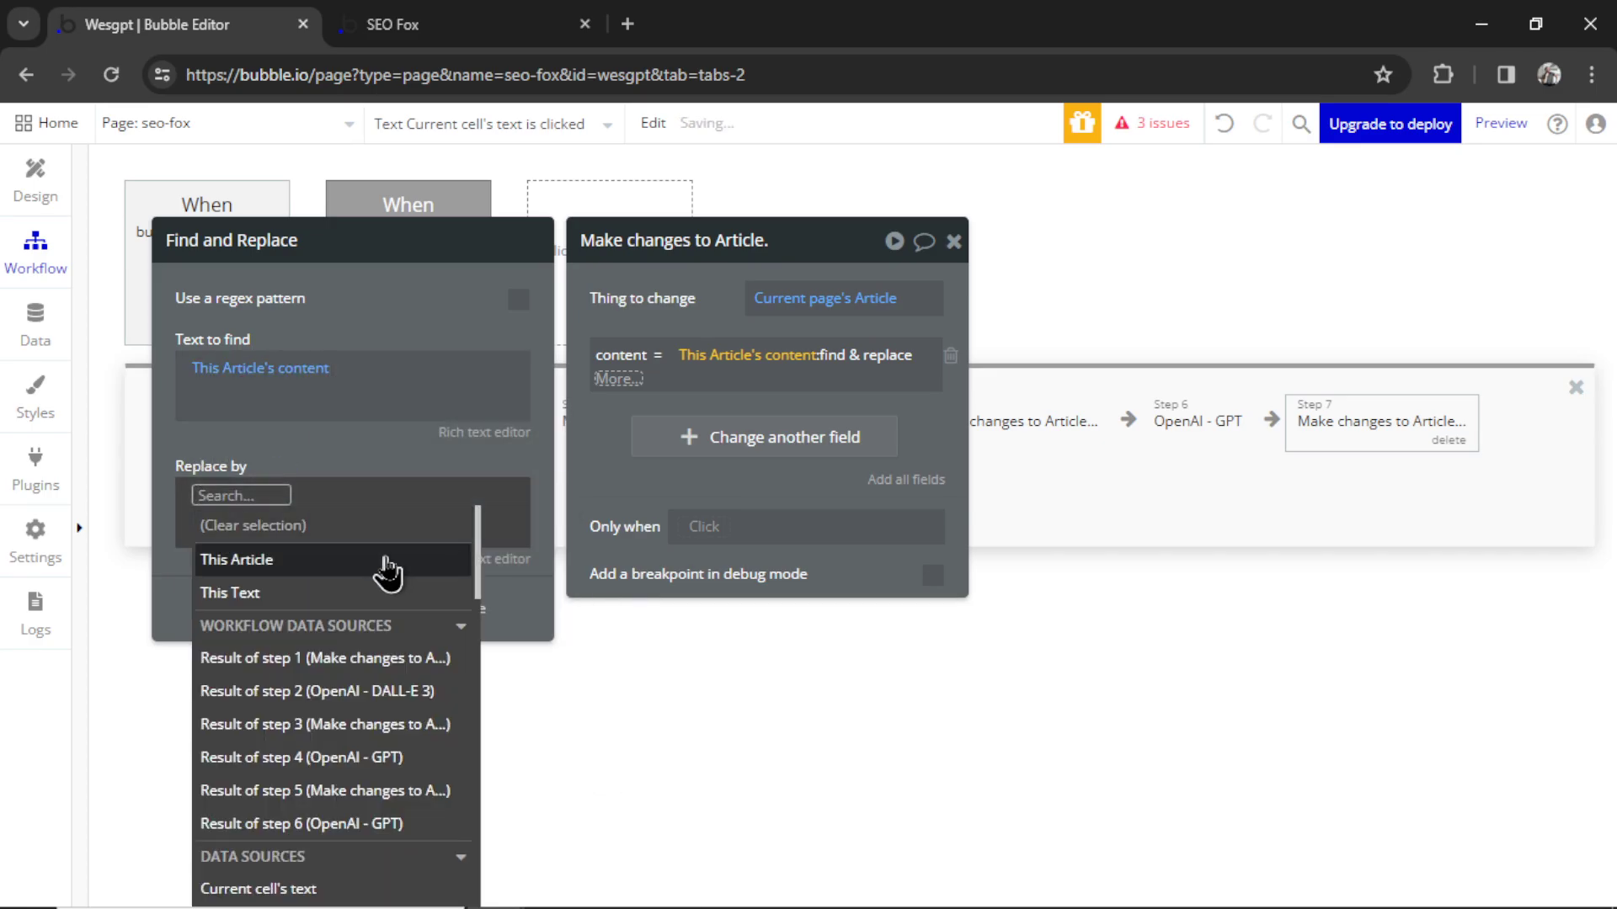
click(386, 561)
click(375, 654)
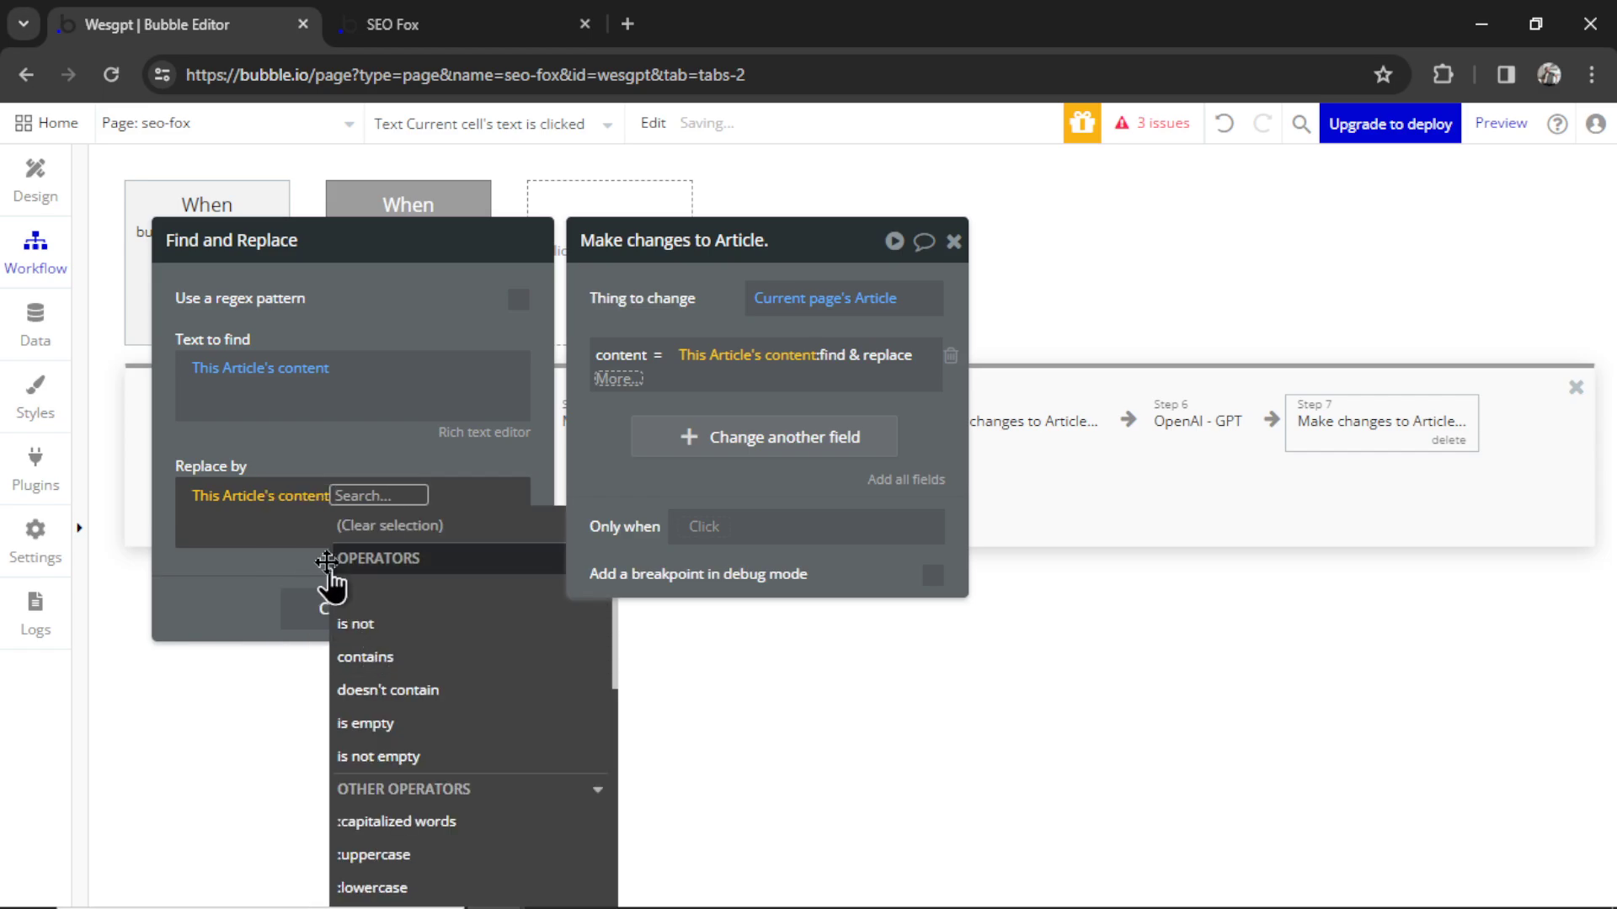
Add Result of step 6 (OpenAI - GPT)'s choices:first item's message content on a new line of the replacement
click(354, 517)
key(Return)
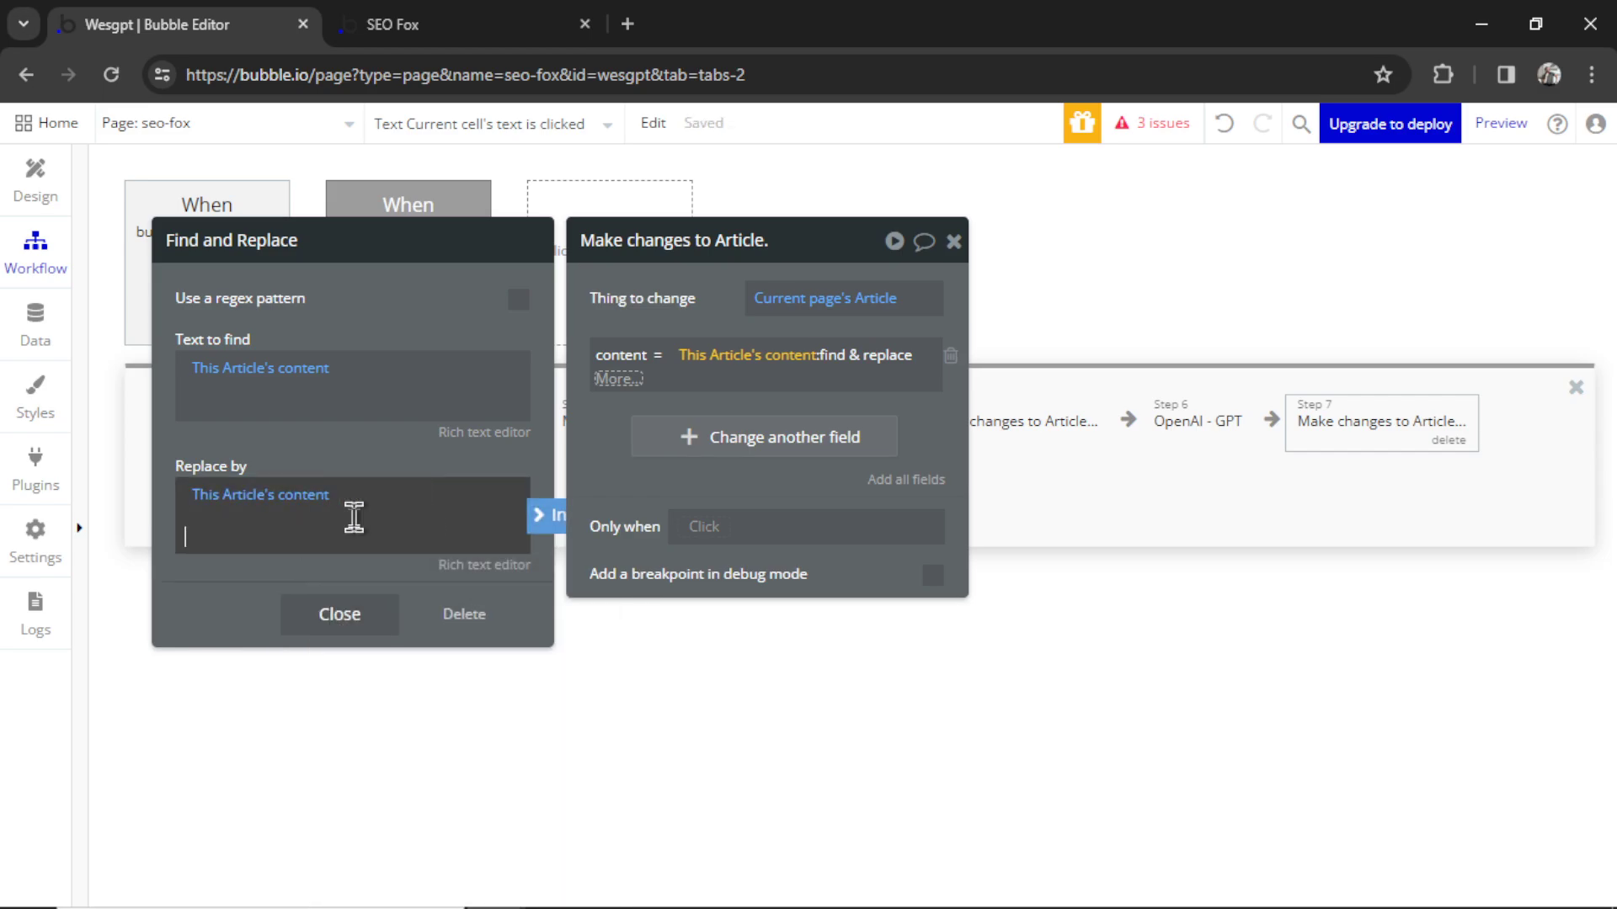
click(545, 516)
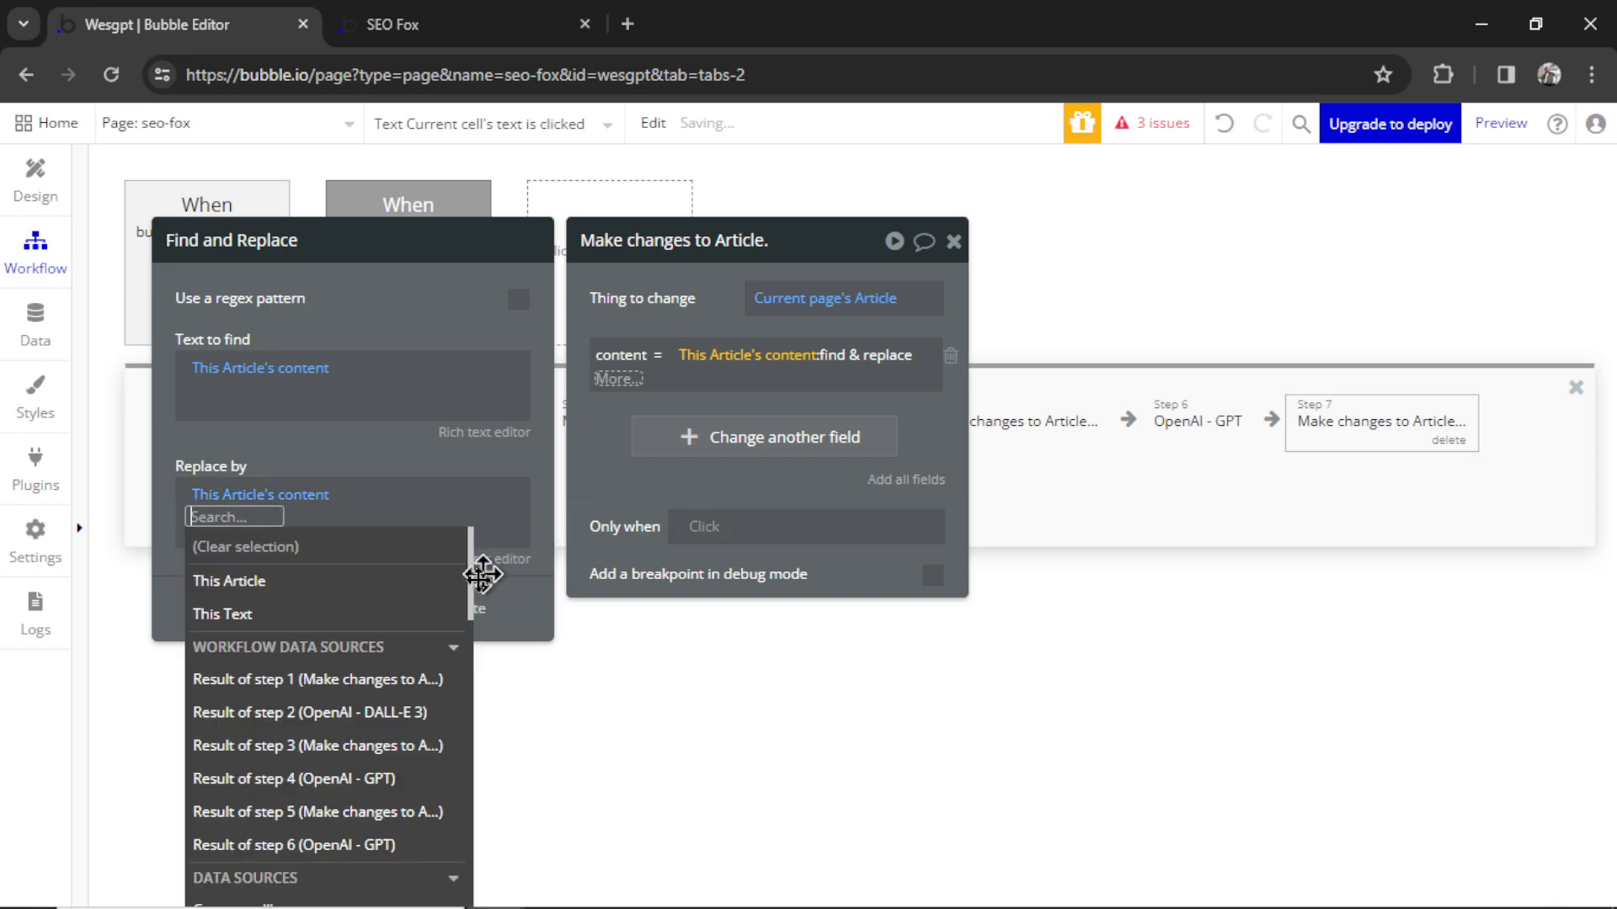
click(383, 846)
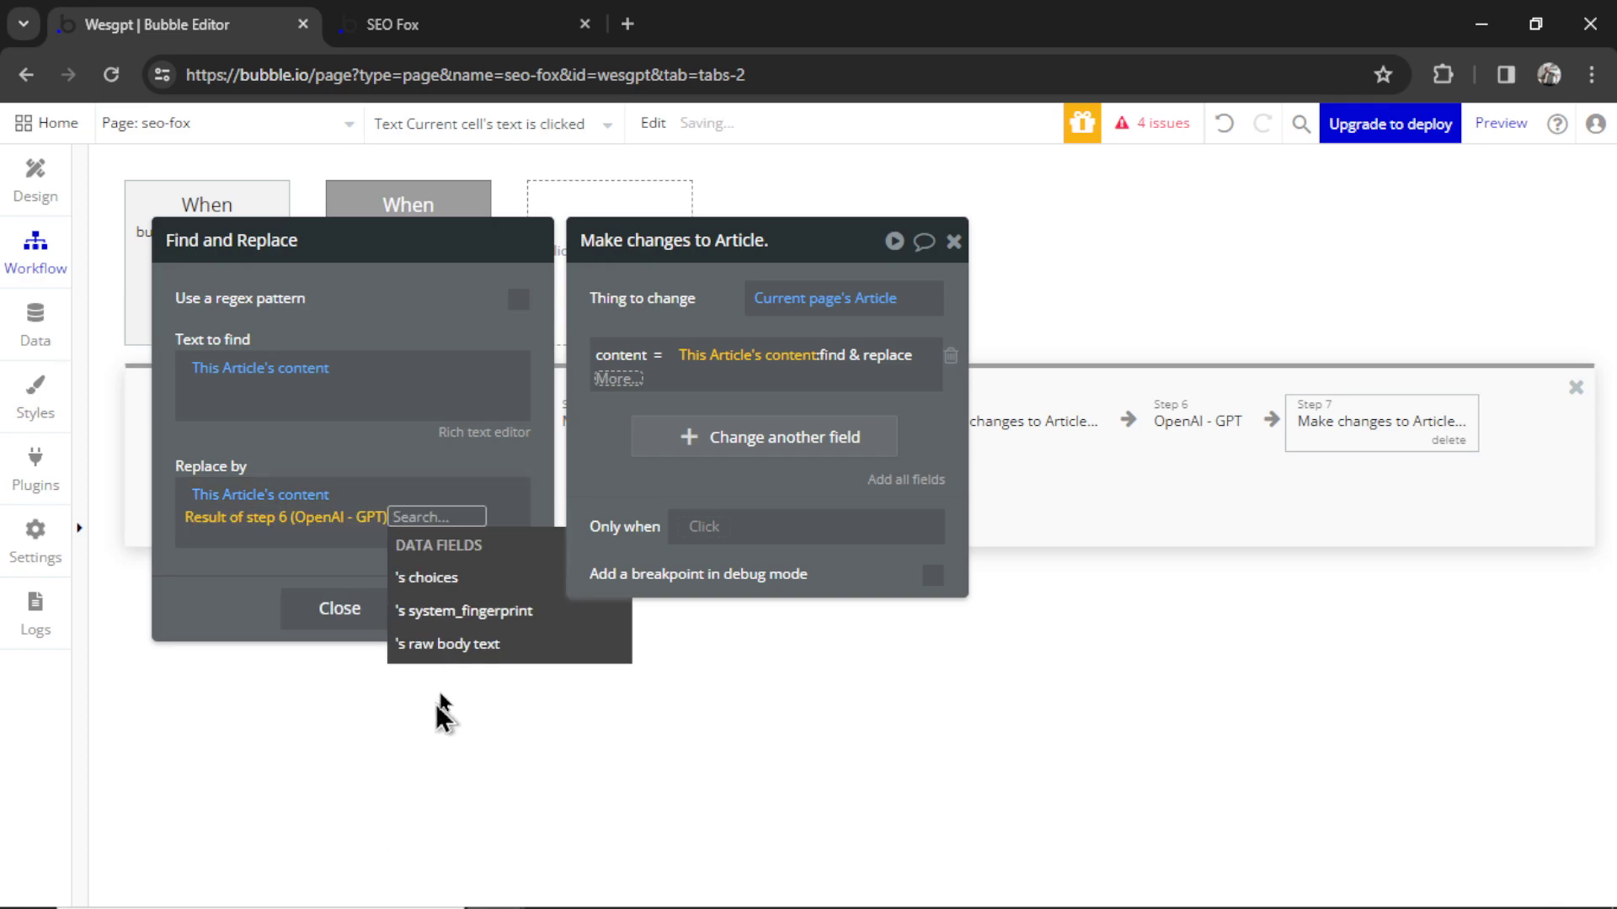
click(486, 590)
click(328, 730)
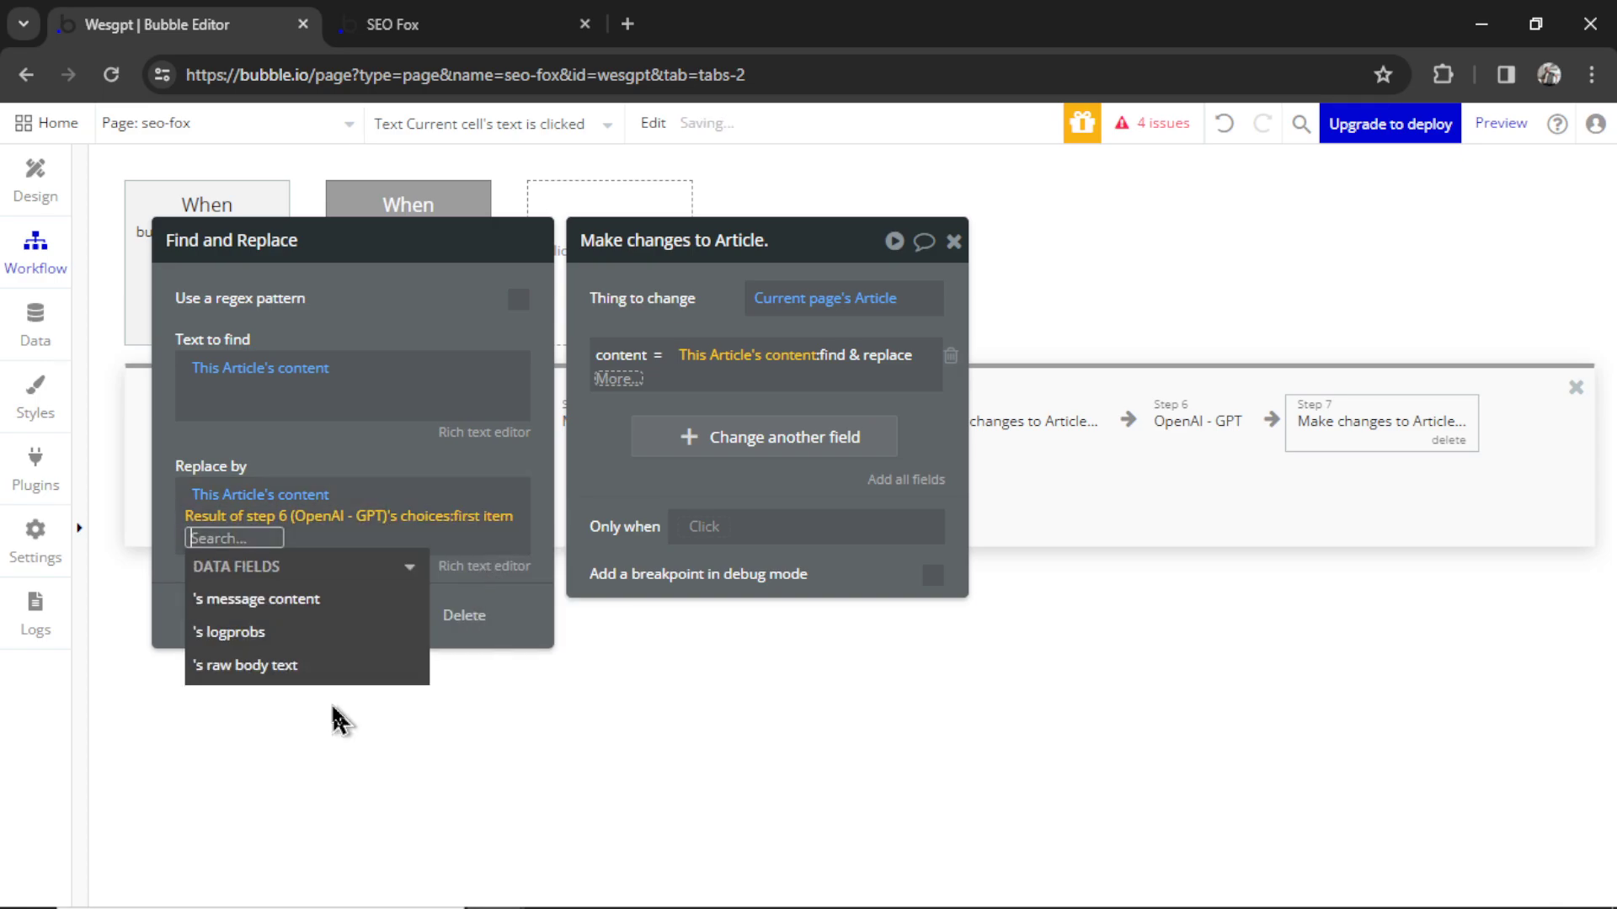
click(319, 605)
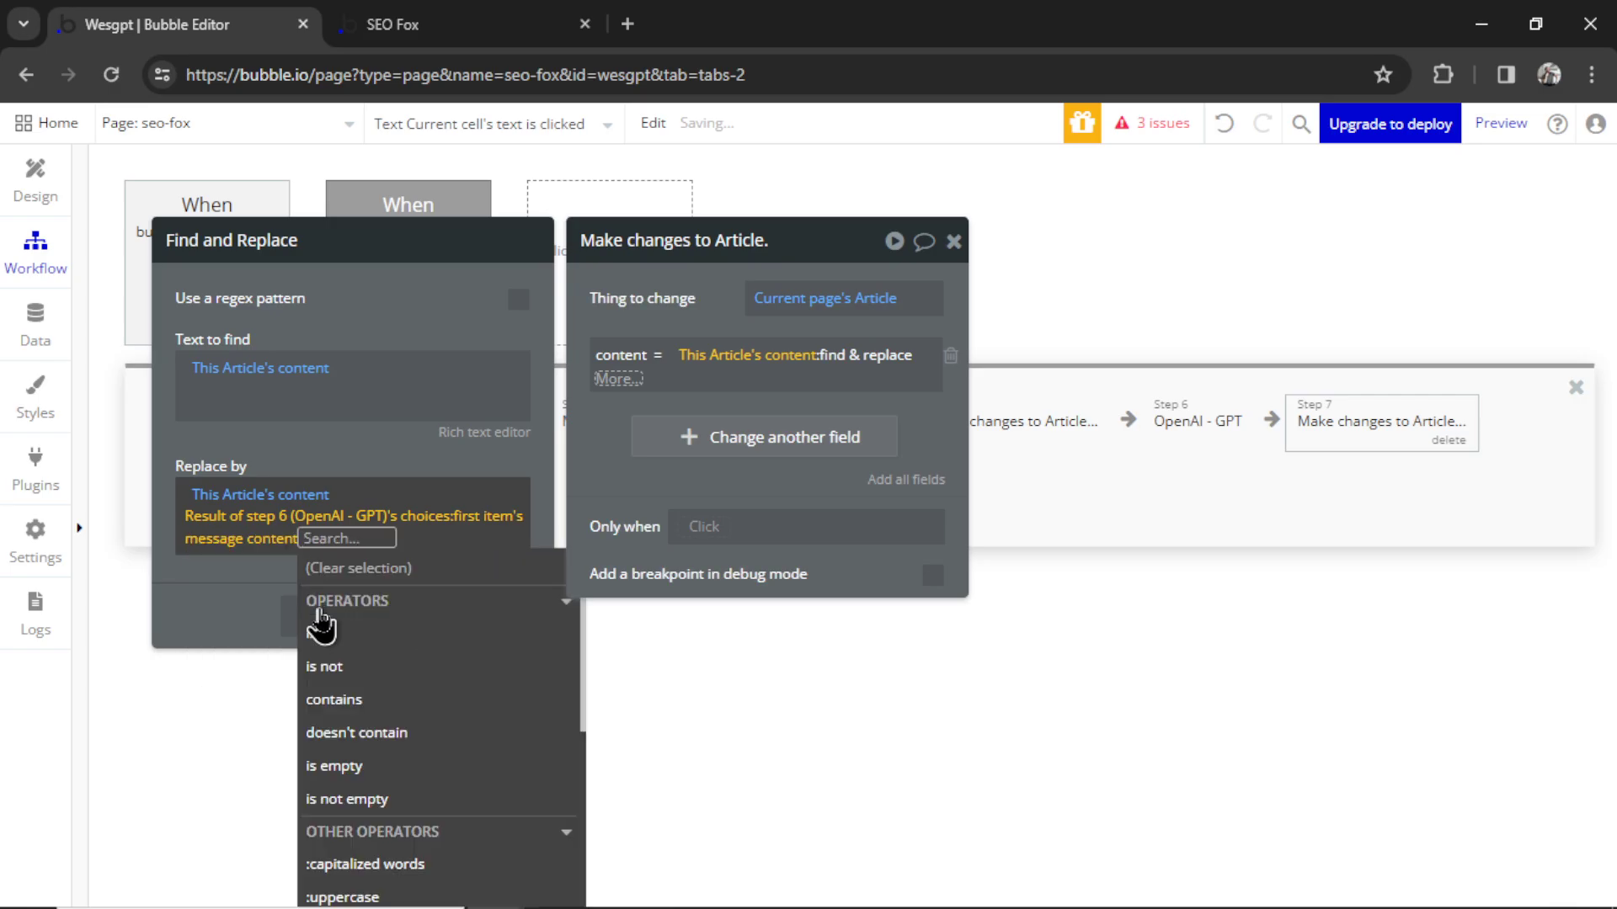
click(438, 539)
Insert a blank line between This Article's content and the step 6 result in the rich text replacement and save
click(465, 566)
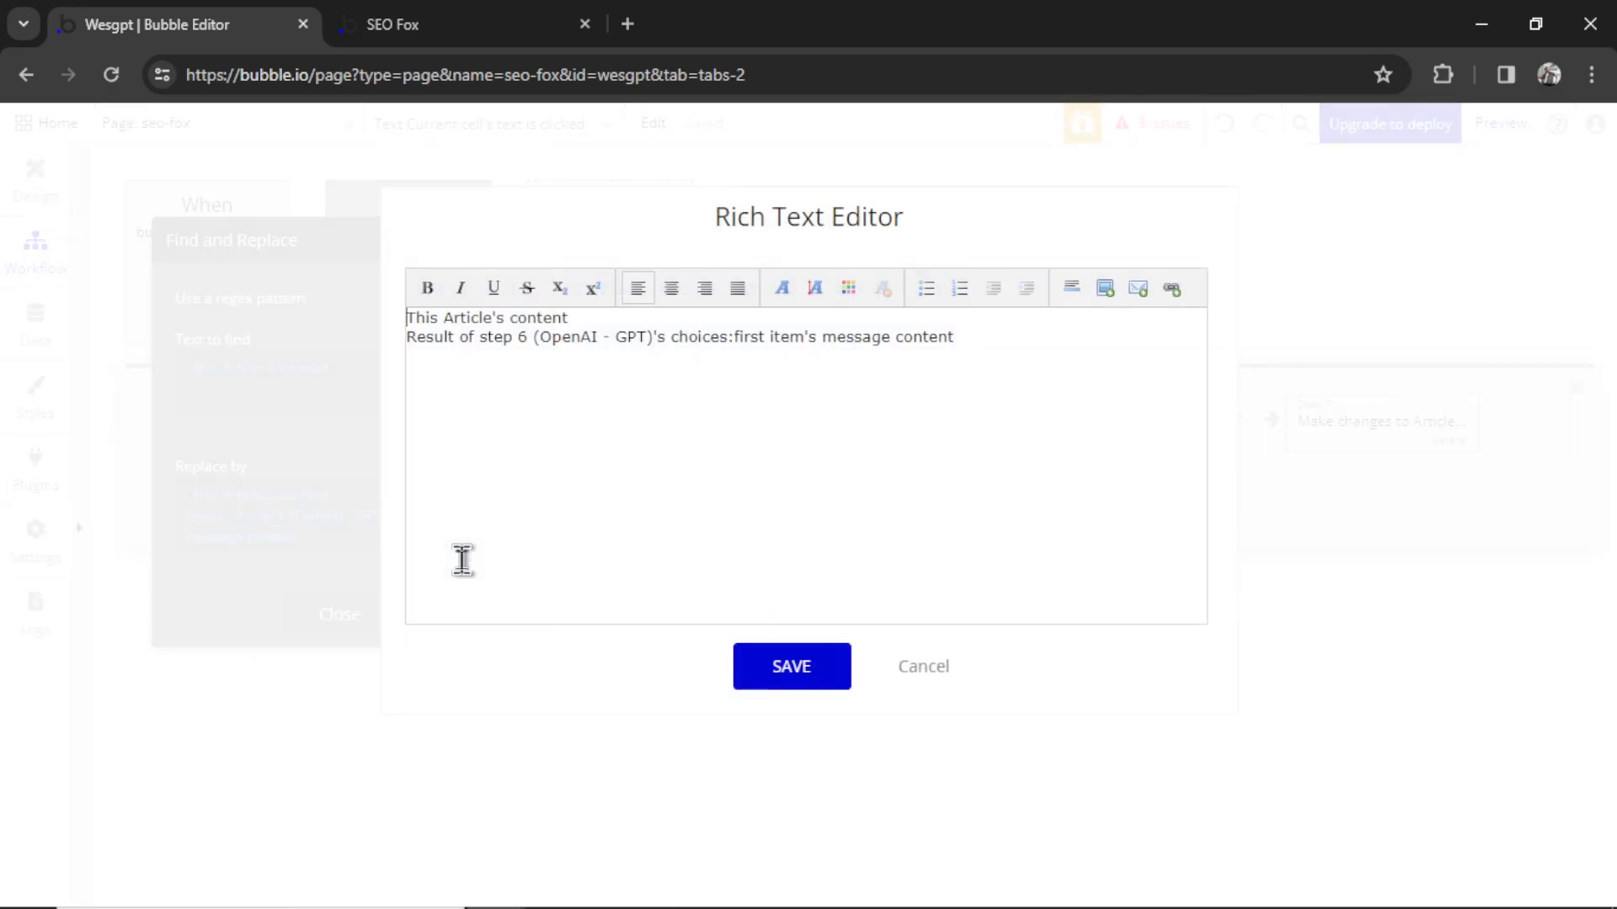
click(744, 321)
key(Return)
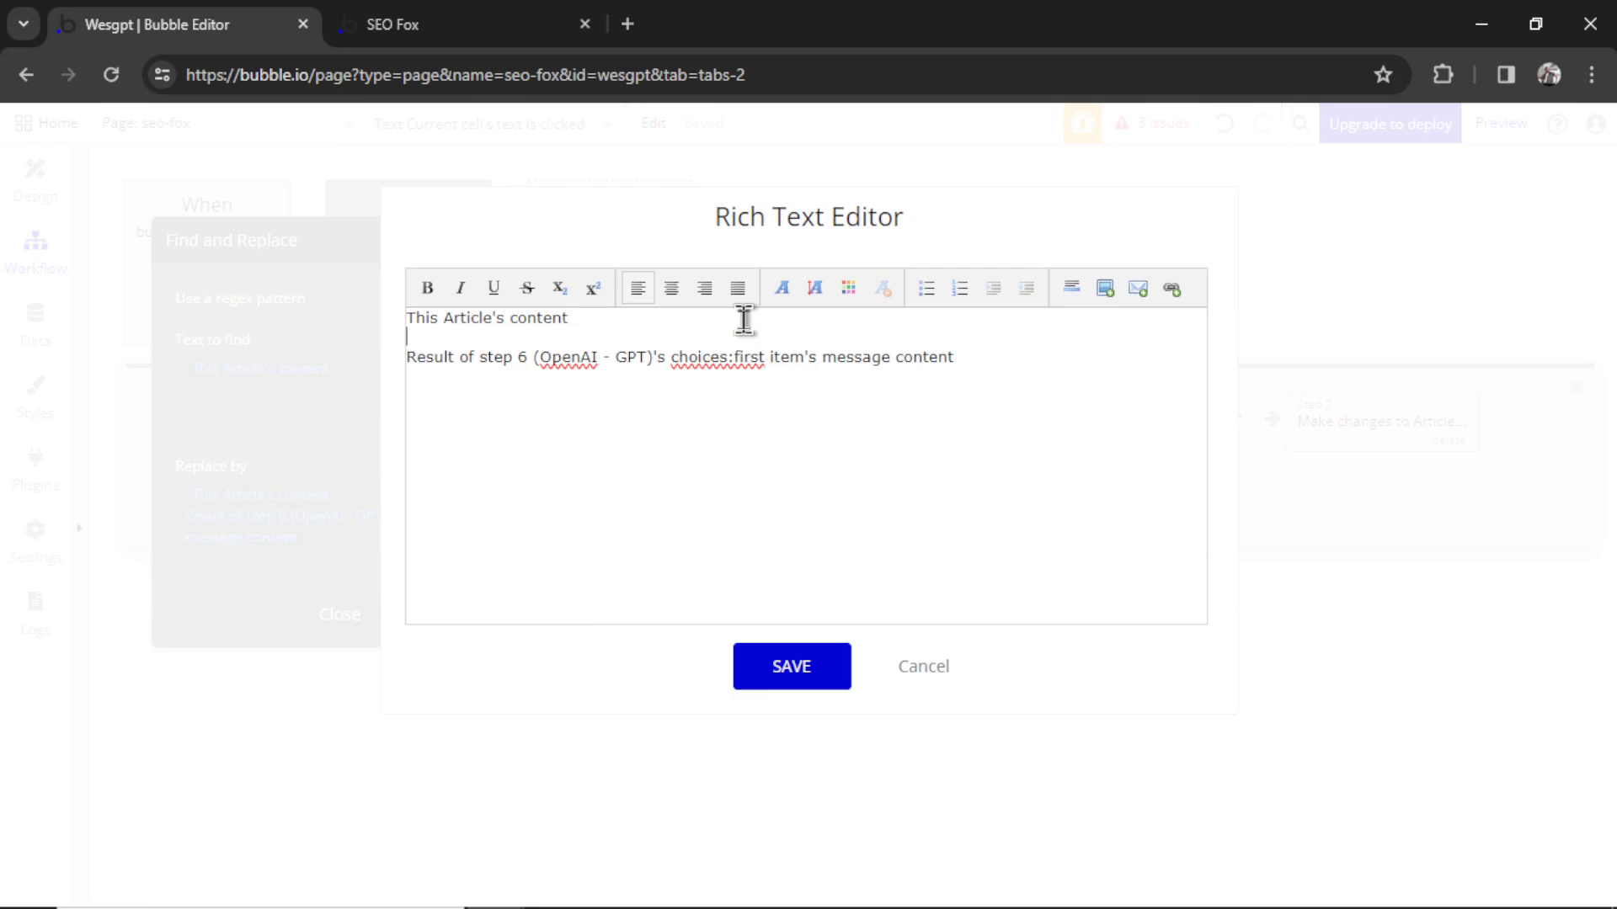
click(792, 668)
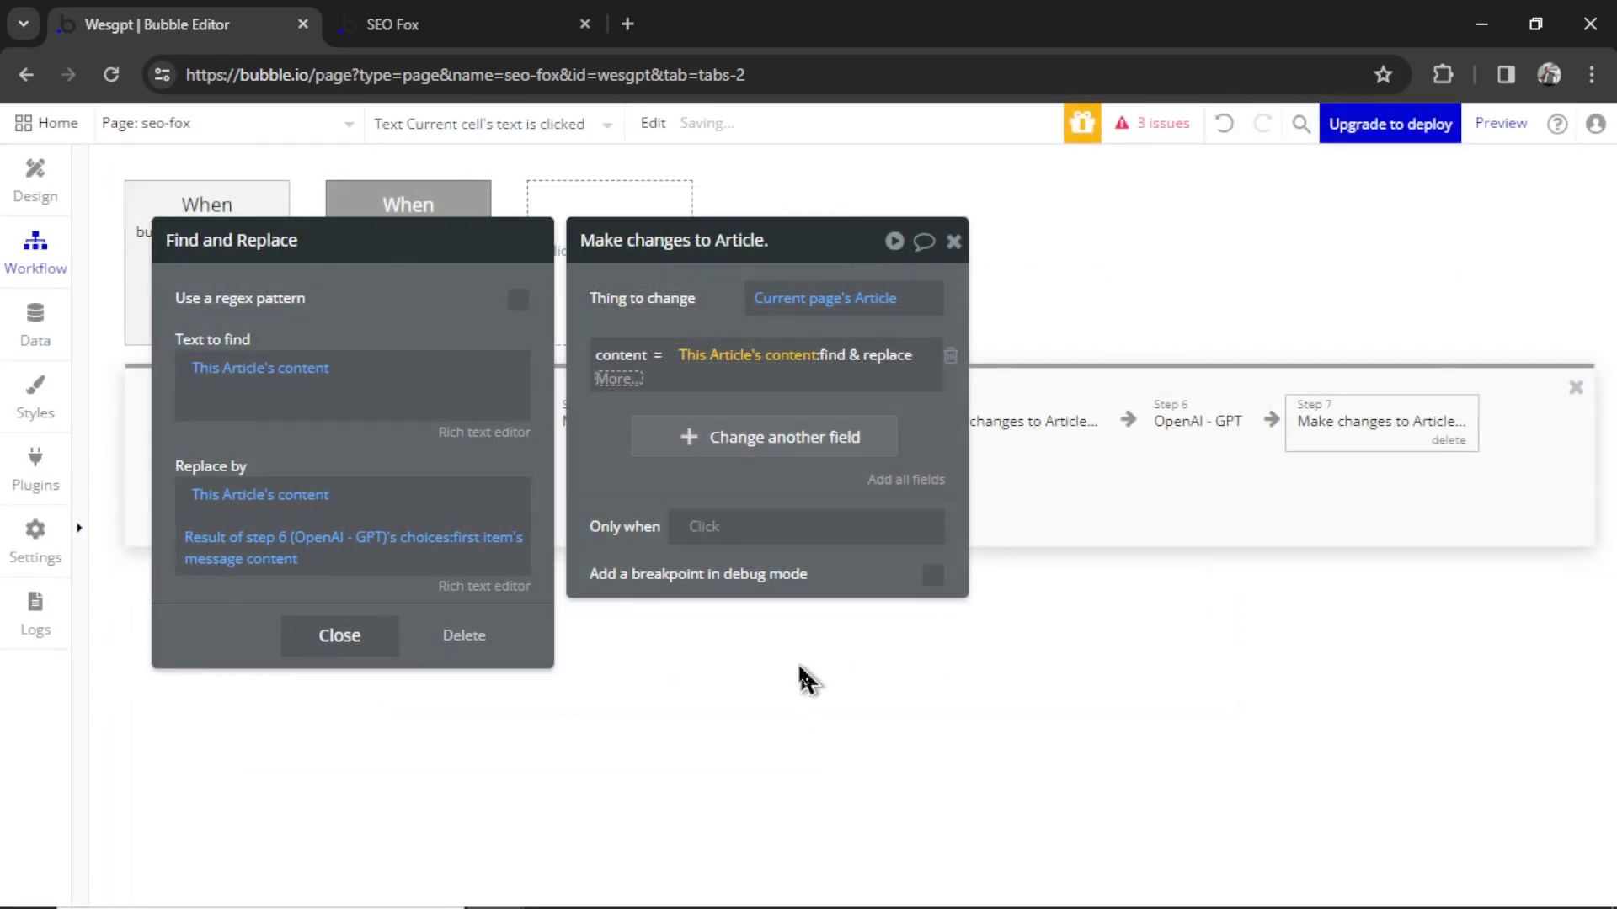
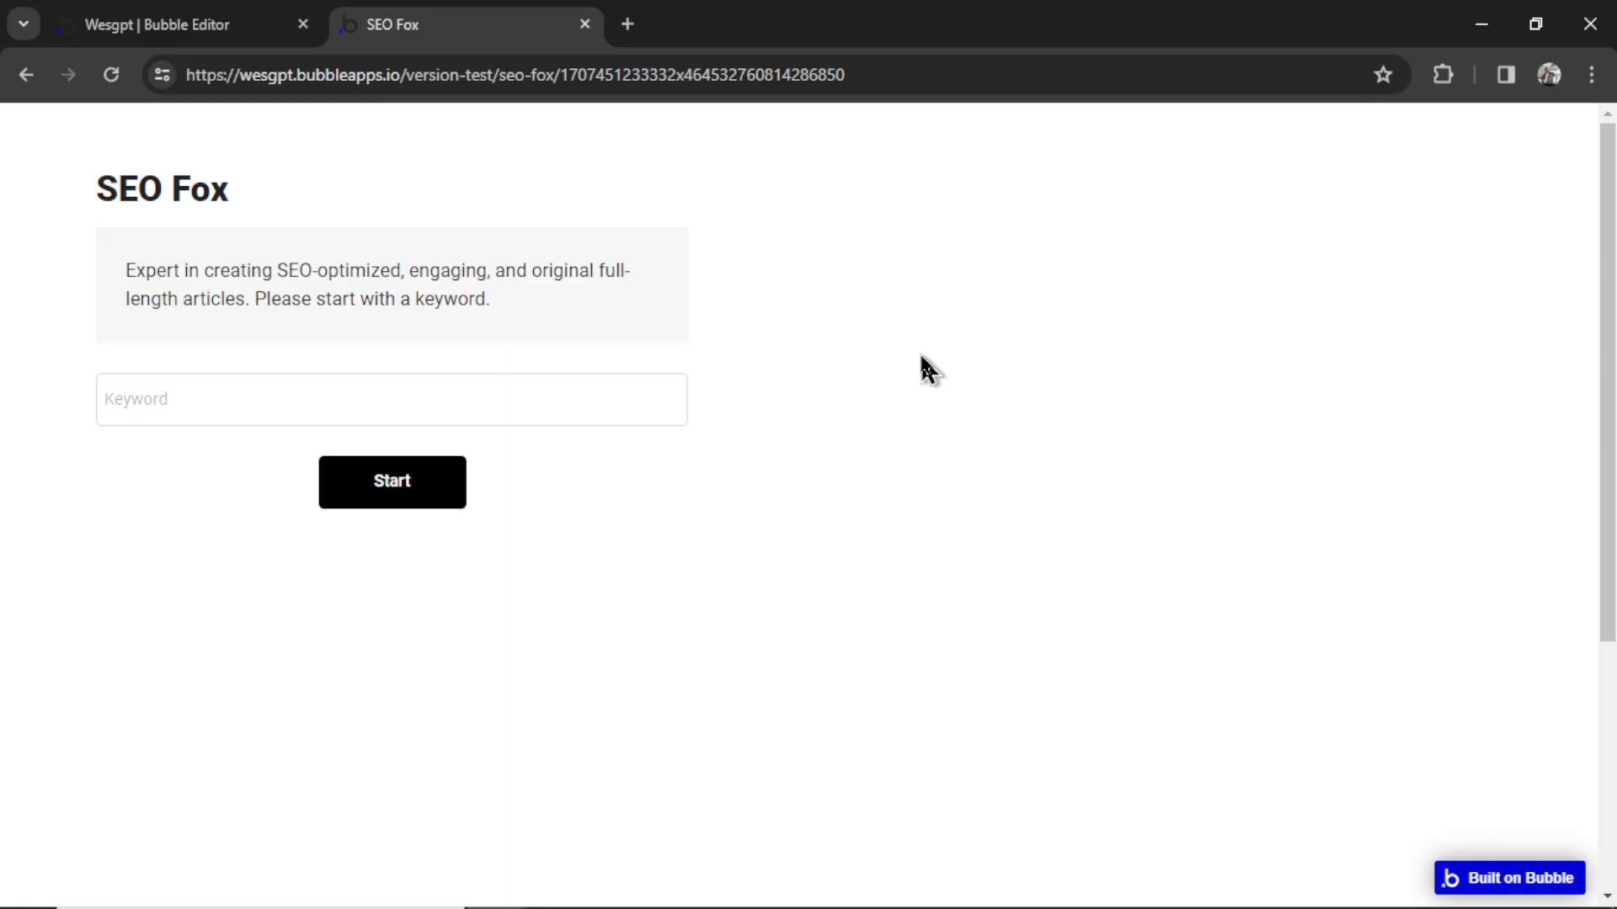
In the SEO Fox preview, generate titles for "make money online" and choose "Digital Dollars: The Ultimate Guide to Making Money Online"
click(570, 394)
text(make money online)
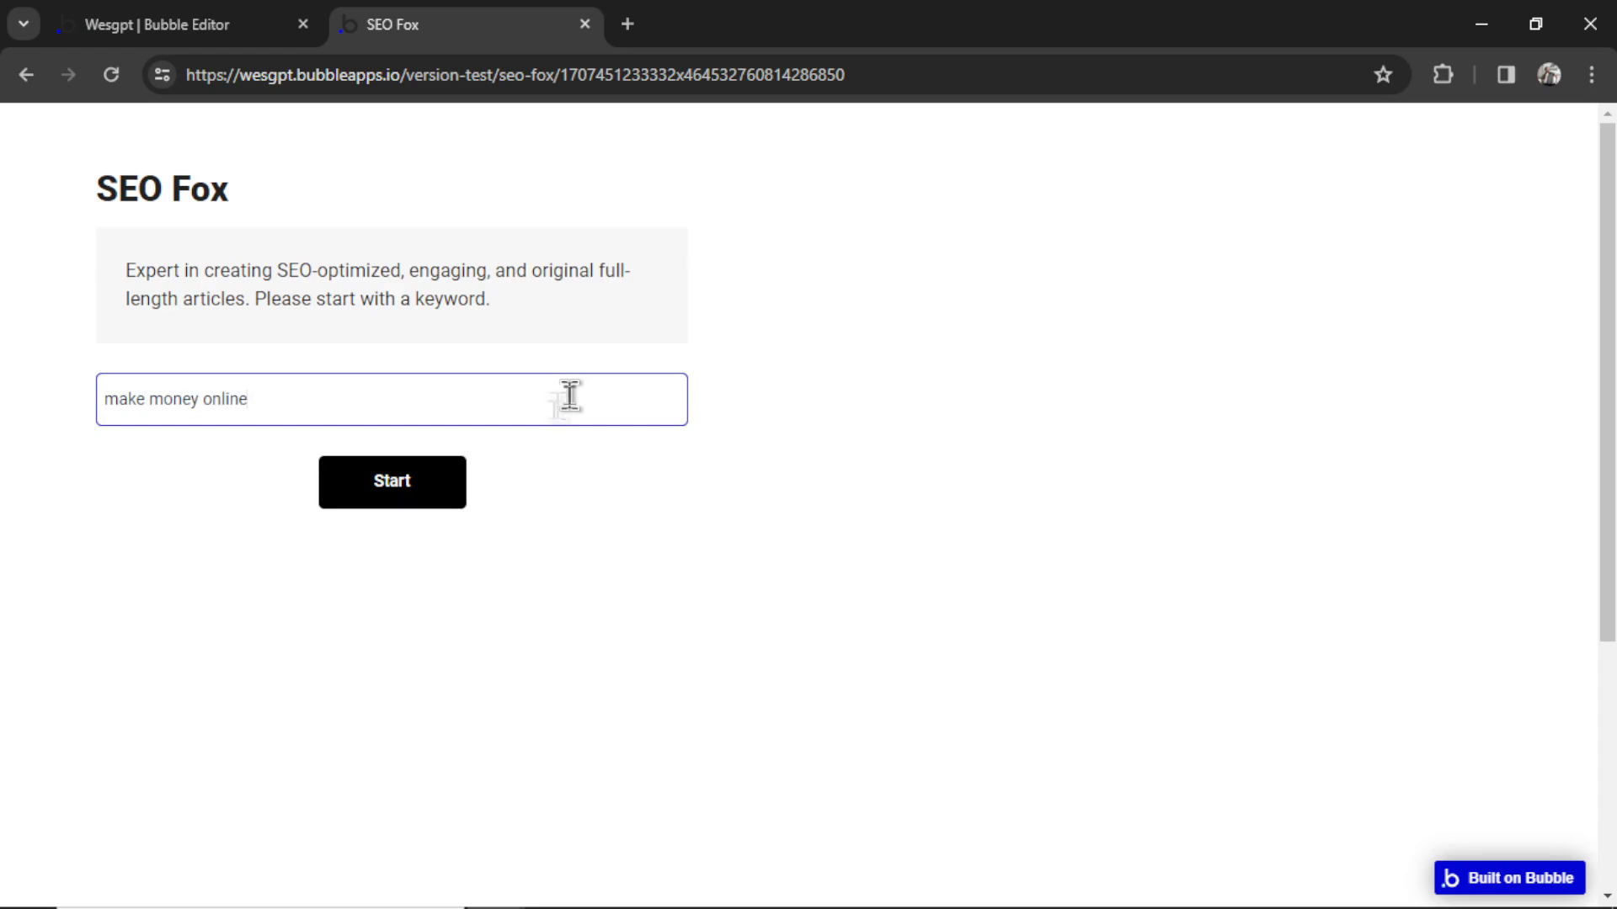
click(408, 484)
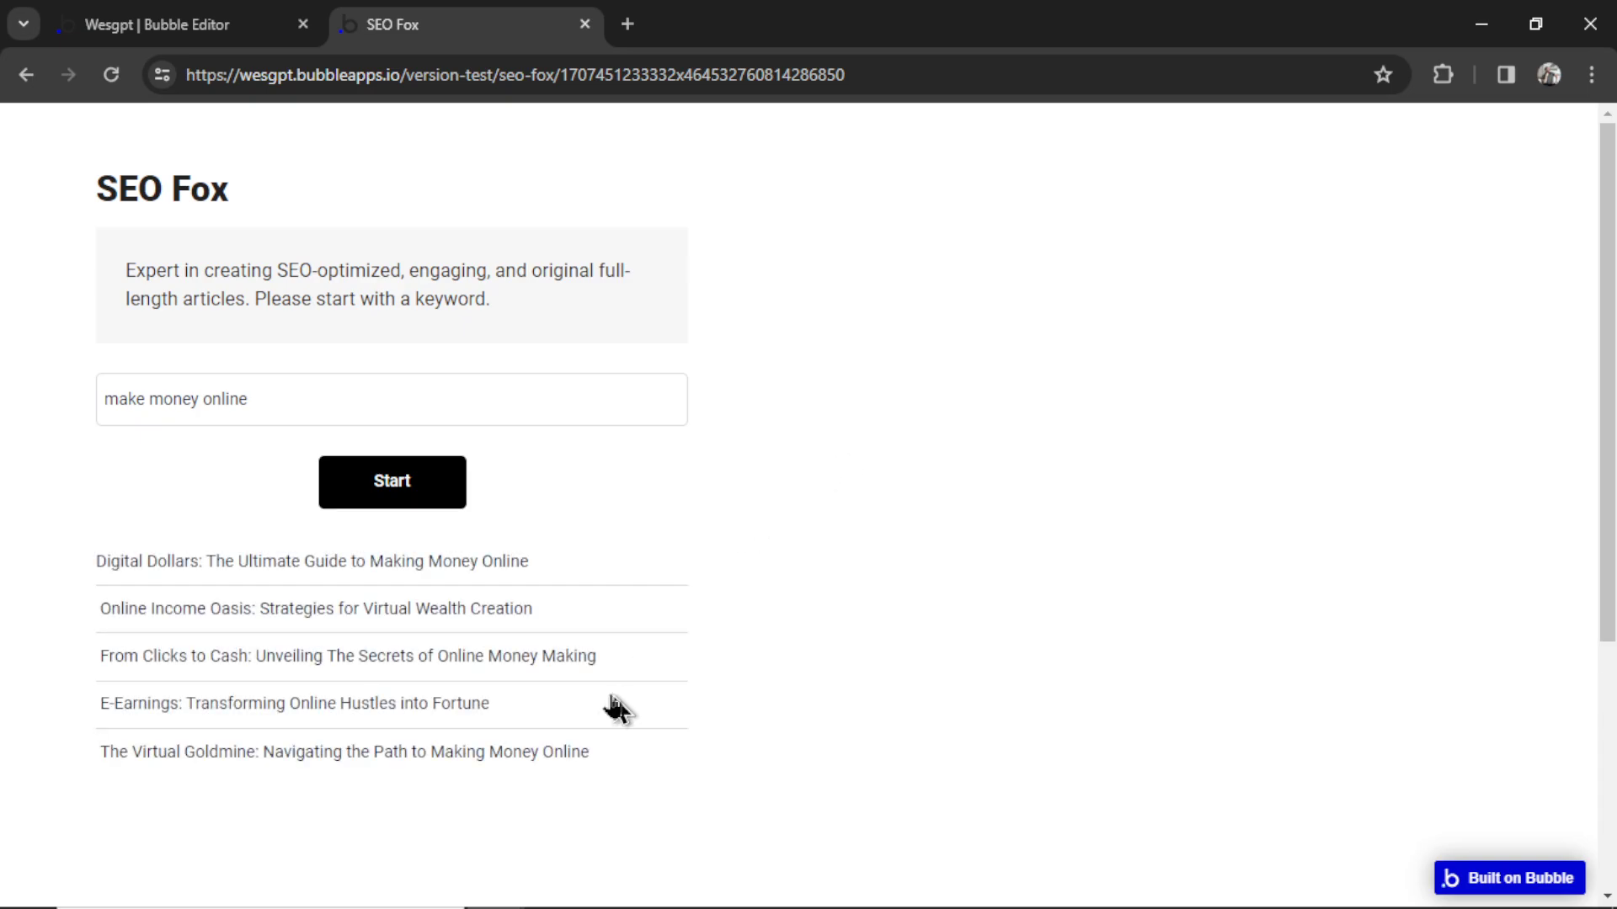
click(510, 573)
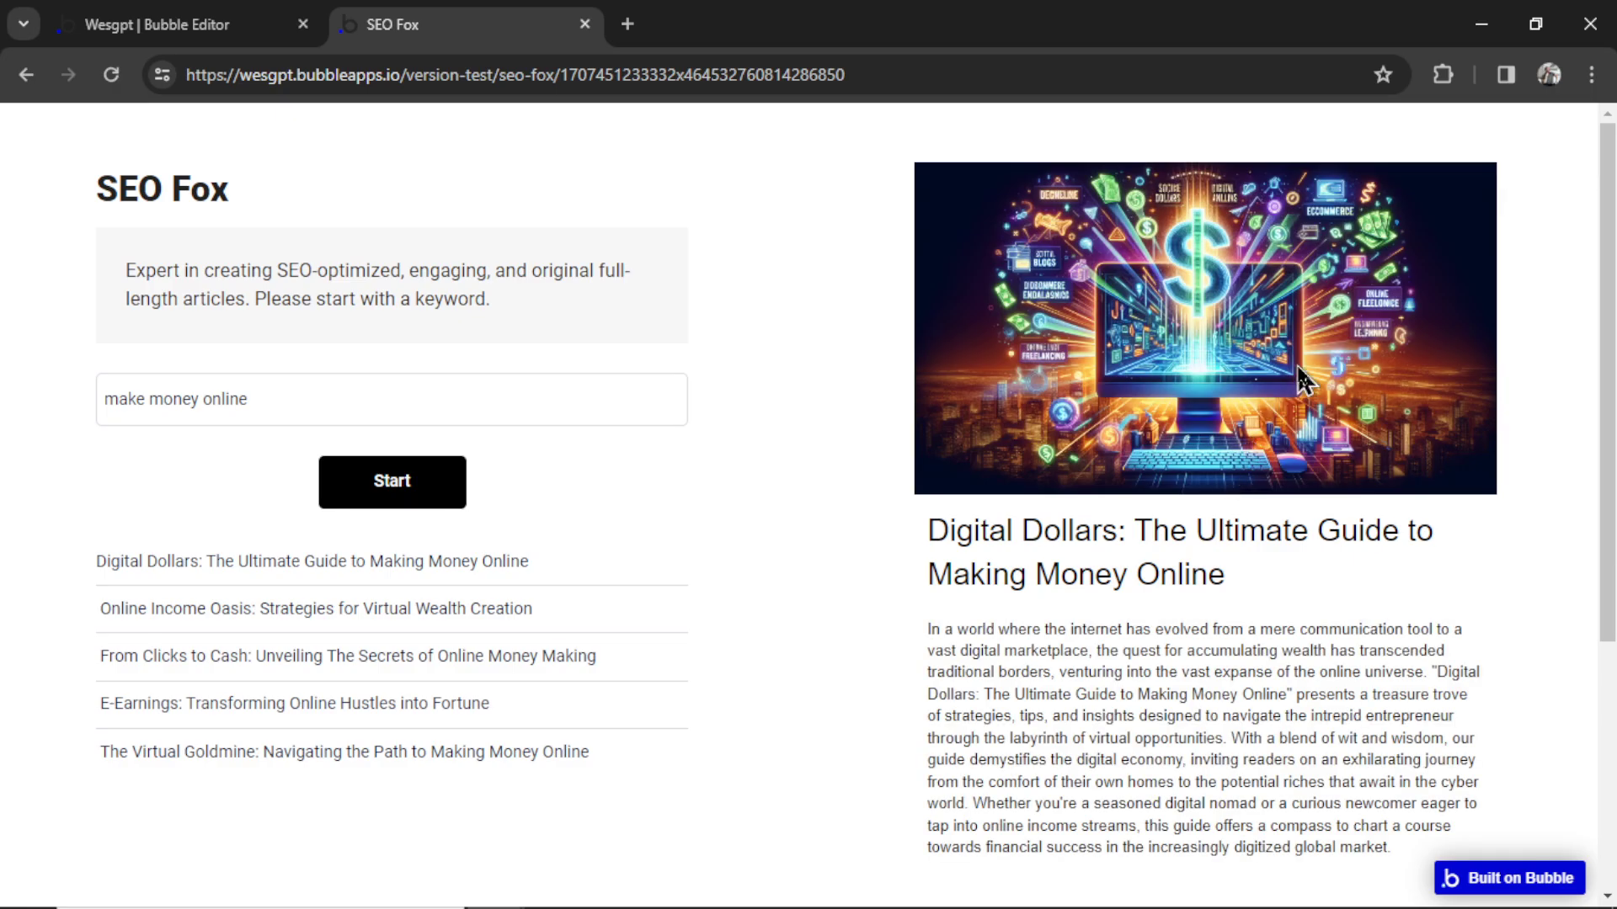
Append "add some text" below the generated introduction and delete "vast expanse of the online universe" from it
scroll(1398, 395, down, 3)
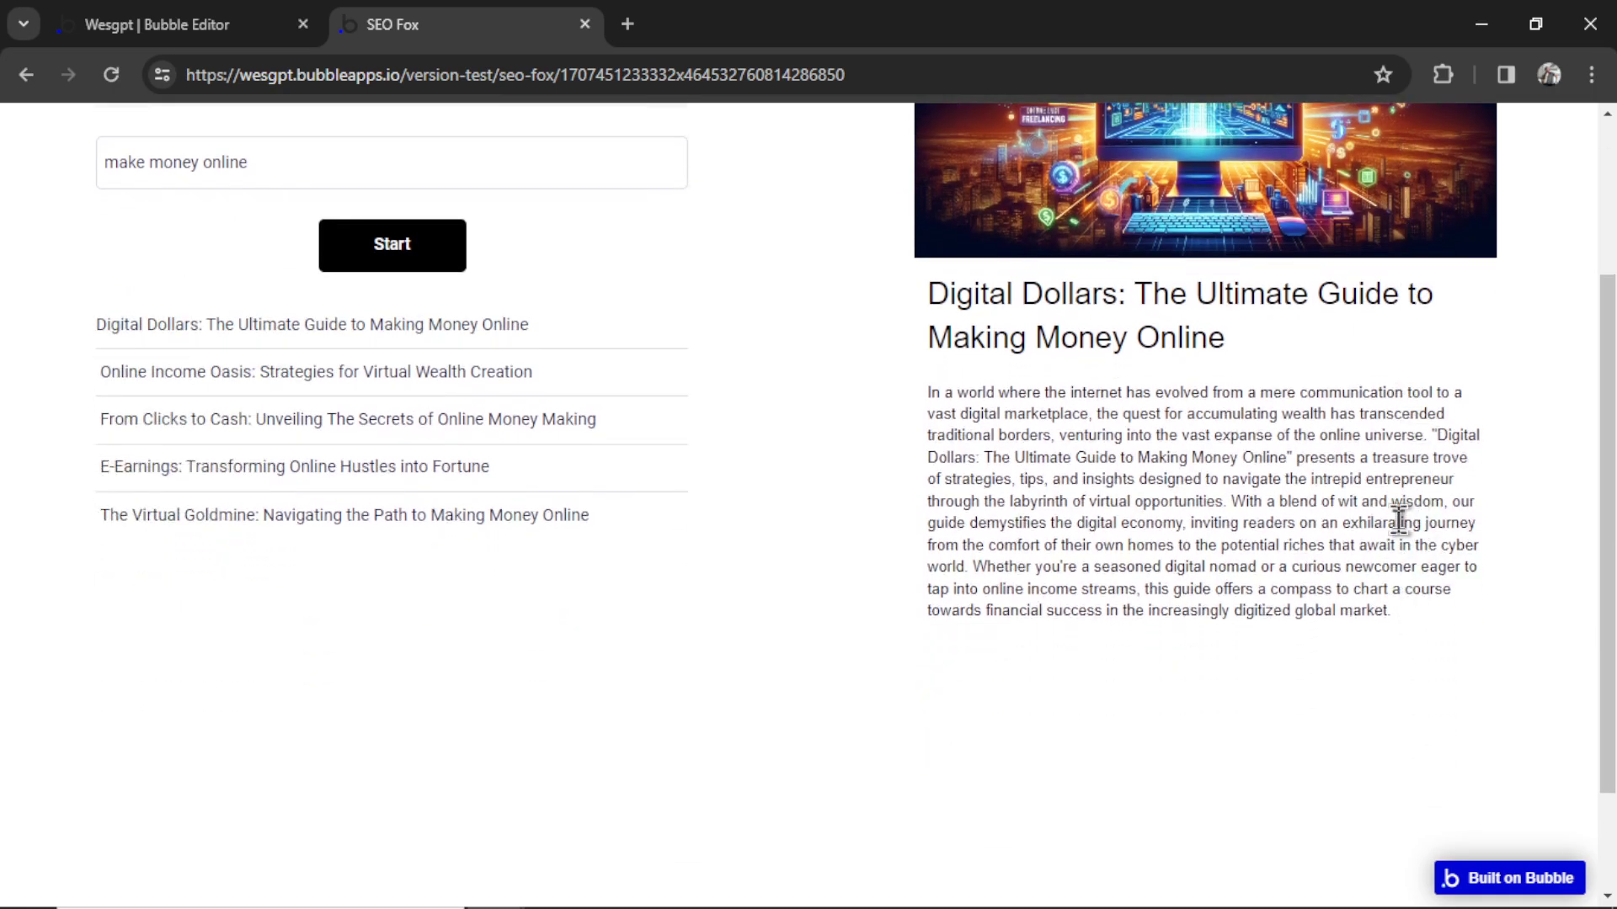
scroll(1398, 519, up, 2)
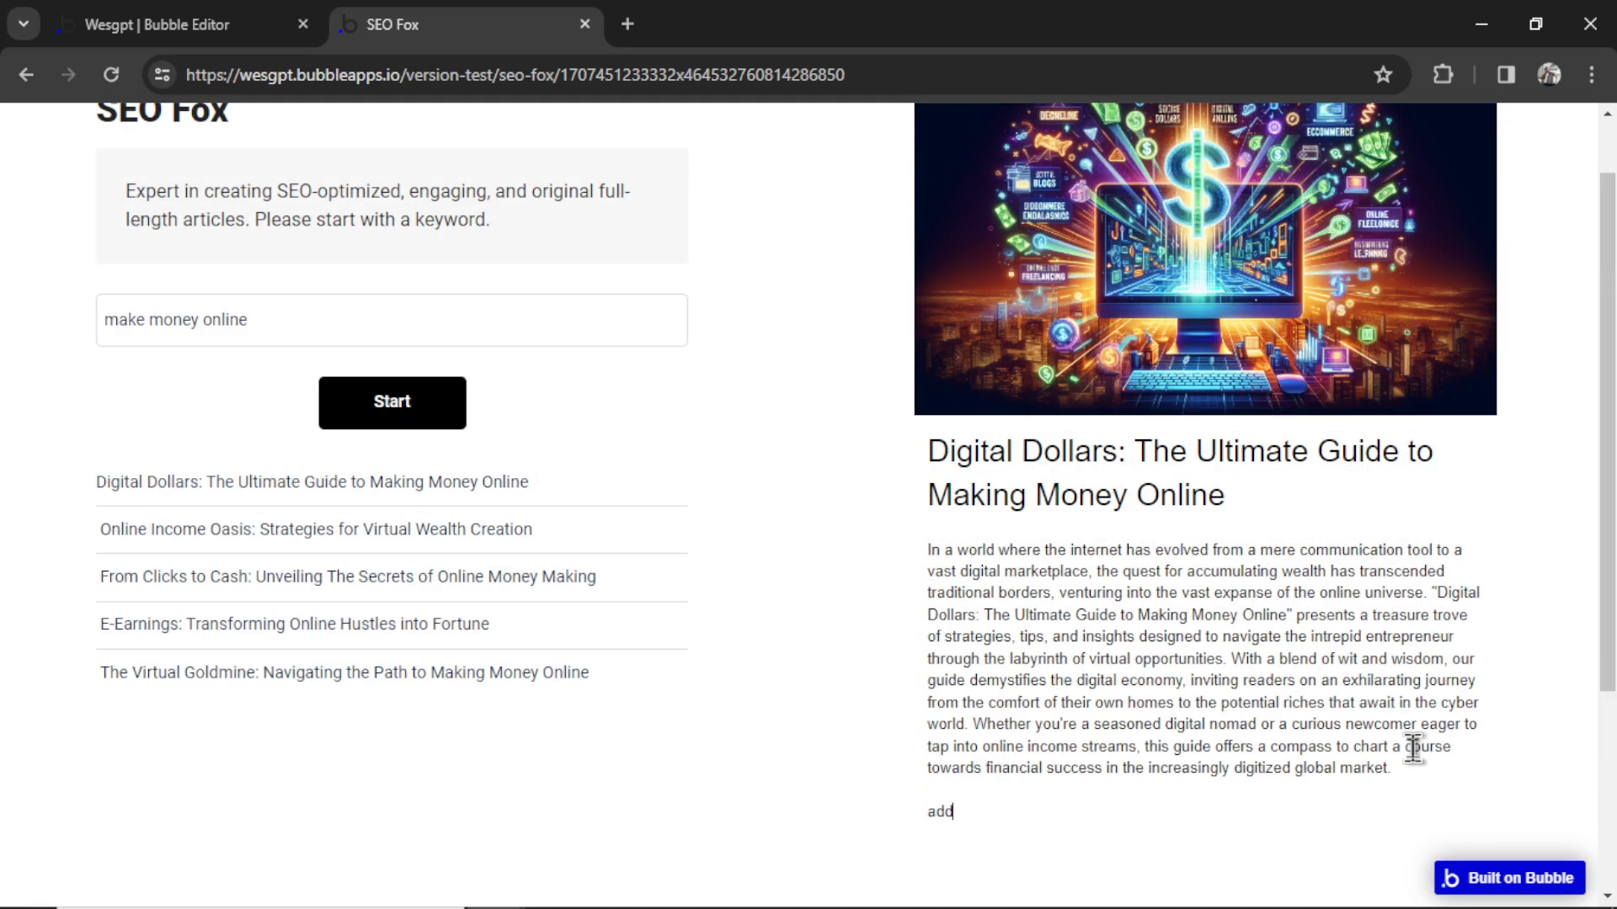
text(xt)
drag(1423, 592, 1187, 593)
key(BackSpace)
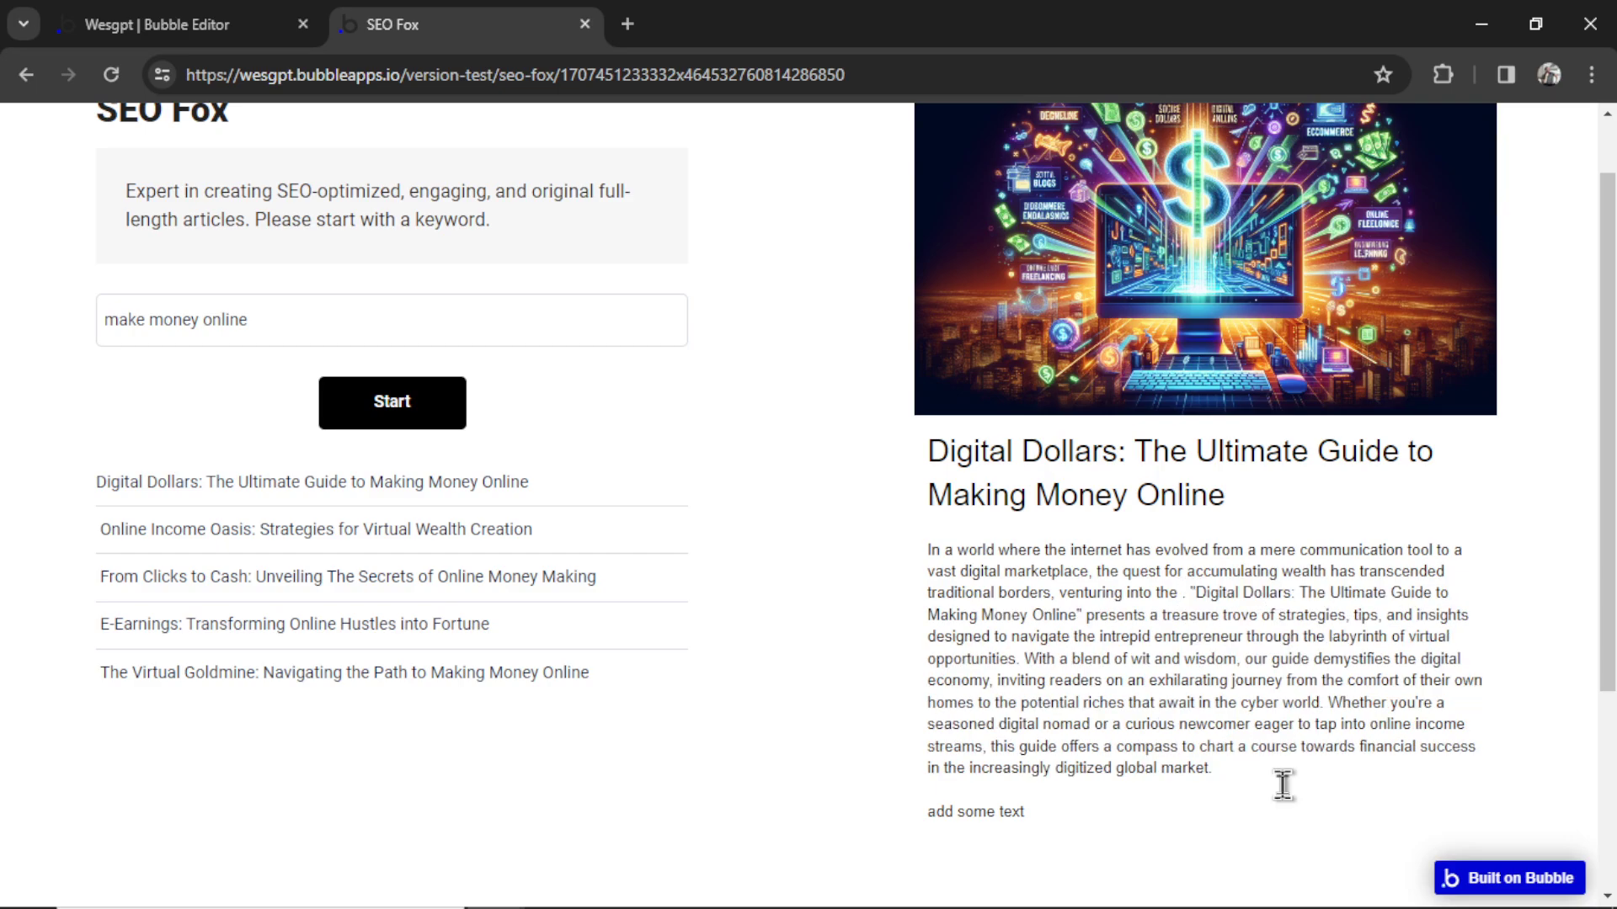
scroll(1314, 657, up, 1)
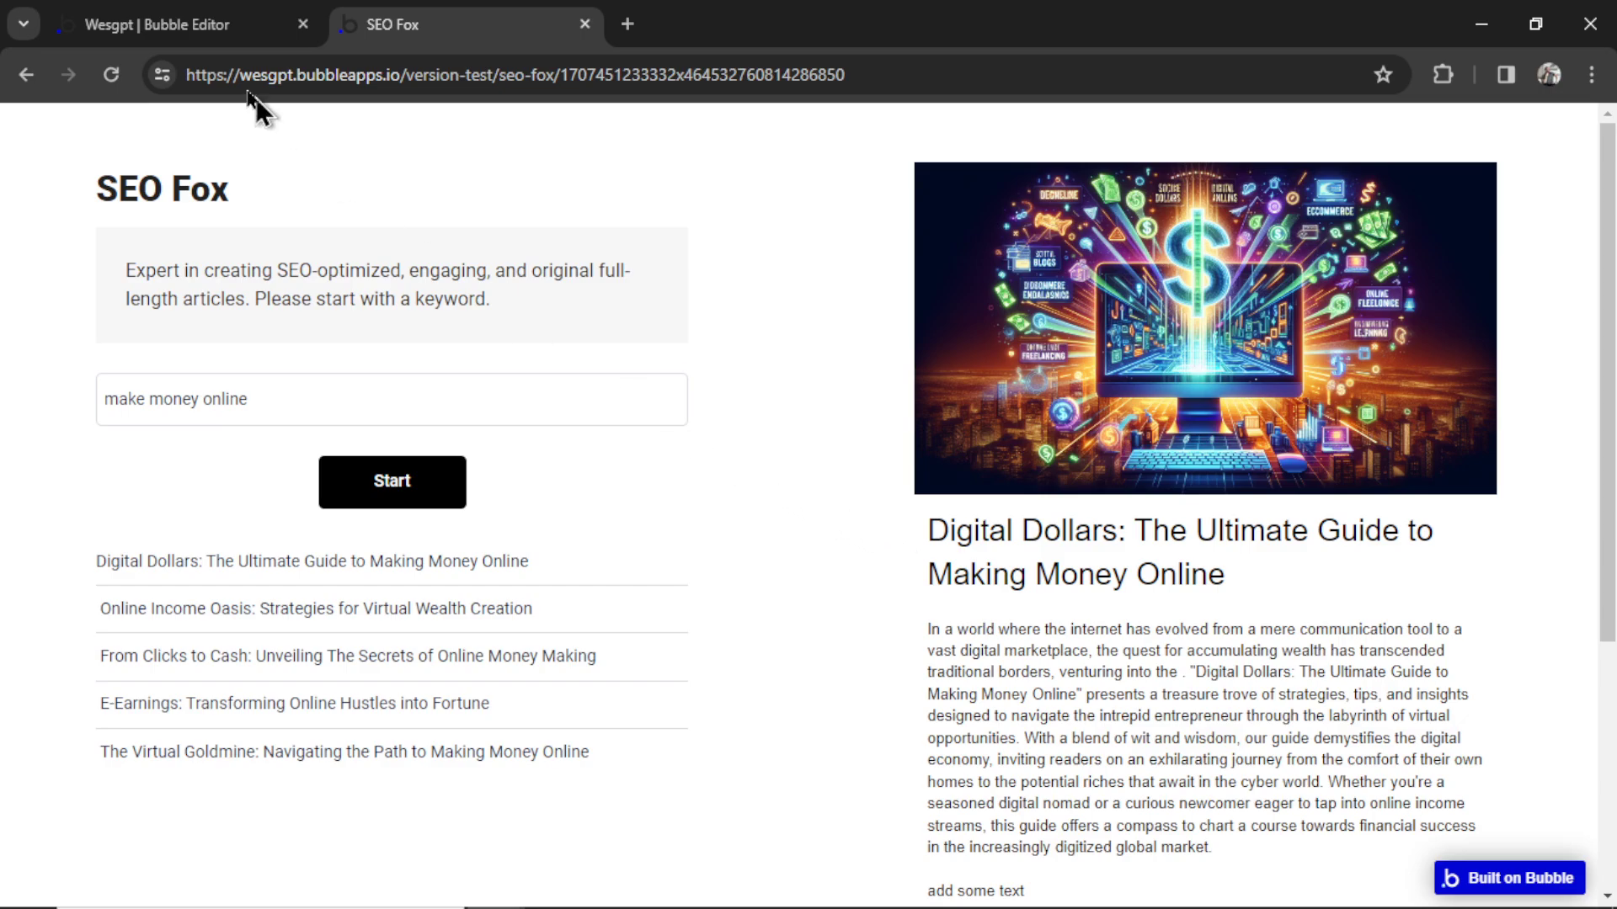
Switch back to the Bubble editor and add a Trigger a custom event action after step 7 of the title-click workflow
click(181, 15)
click(787, 413)
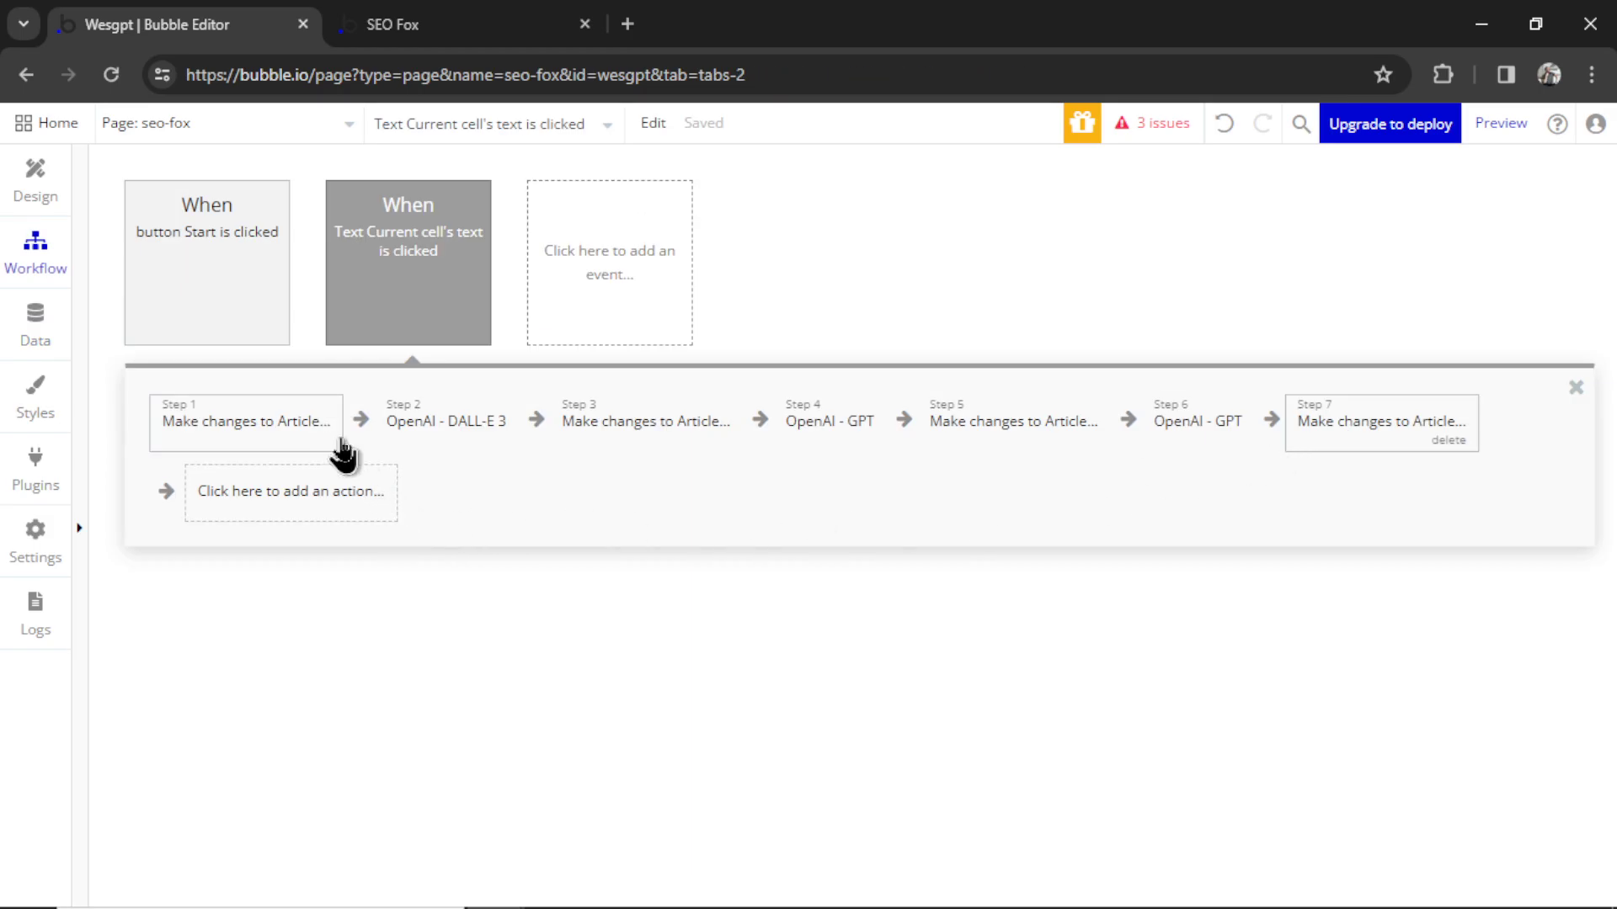
click(299, 501)
scroll(377, 685, down, 1)
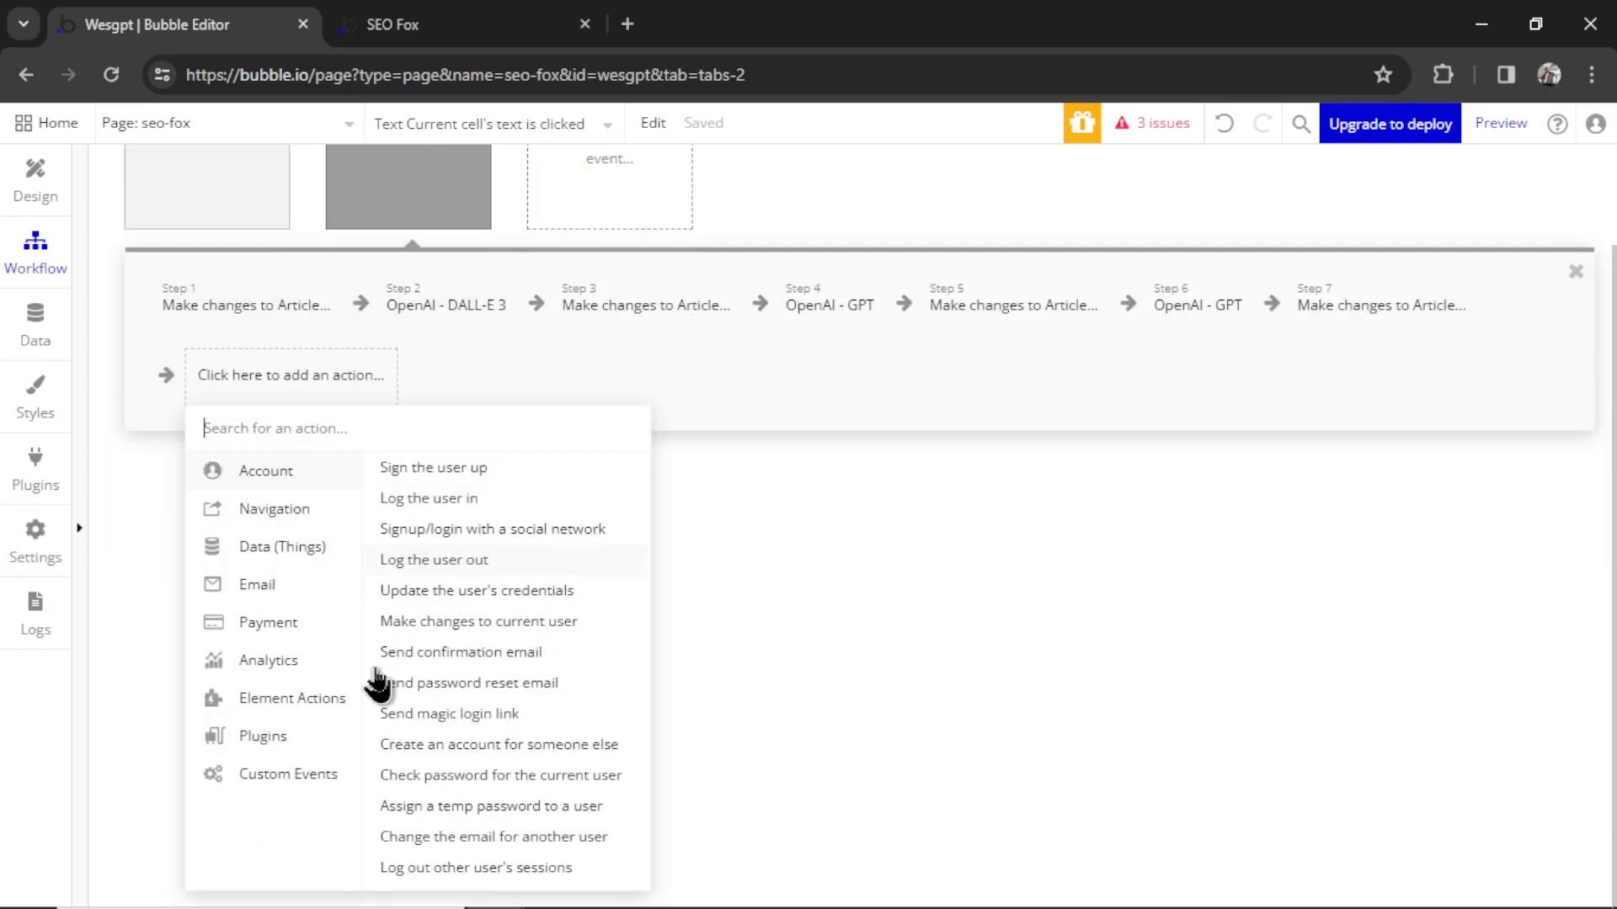
mouse_move(307, 783)
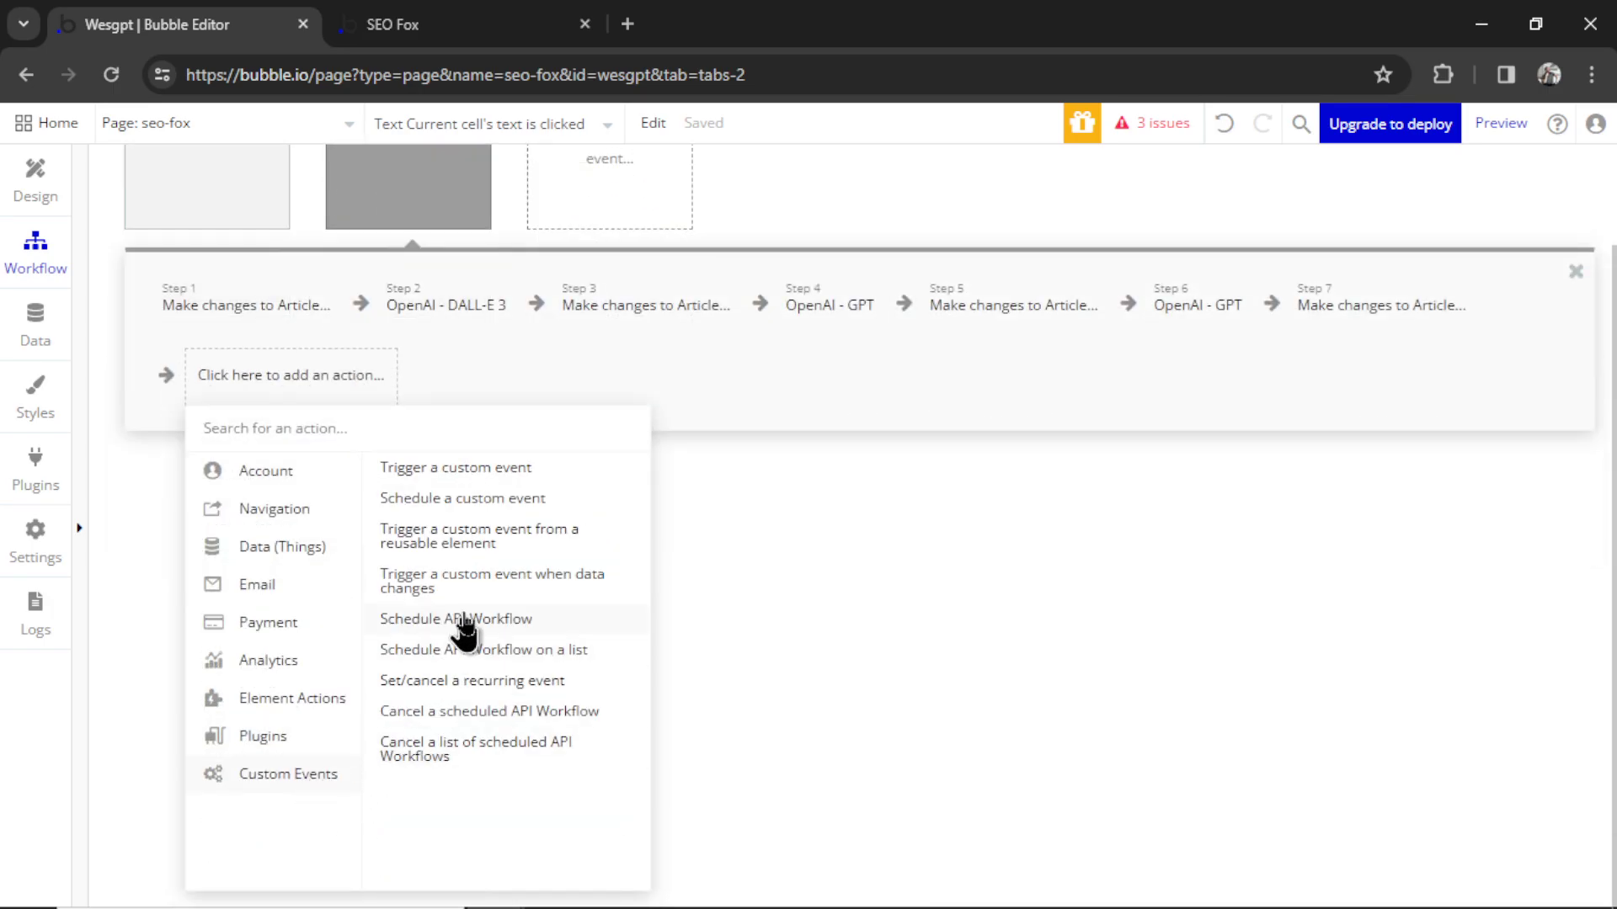
click(501, 467)
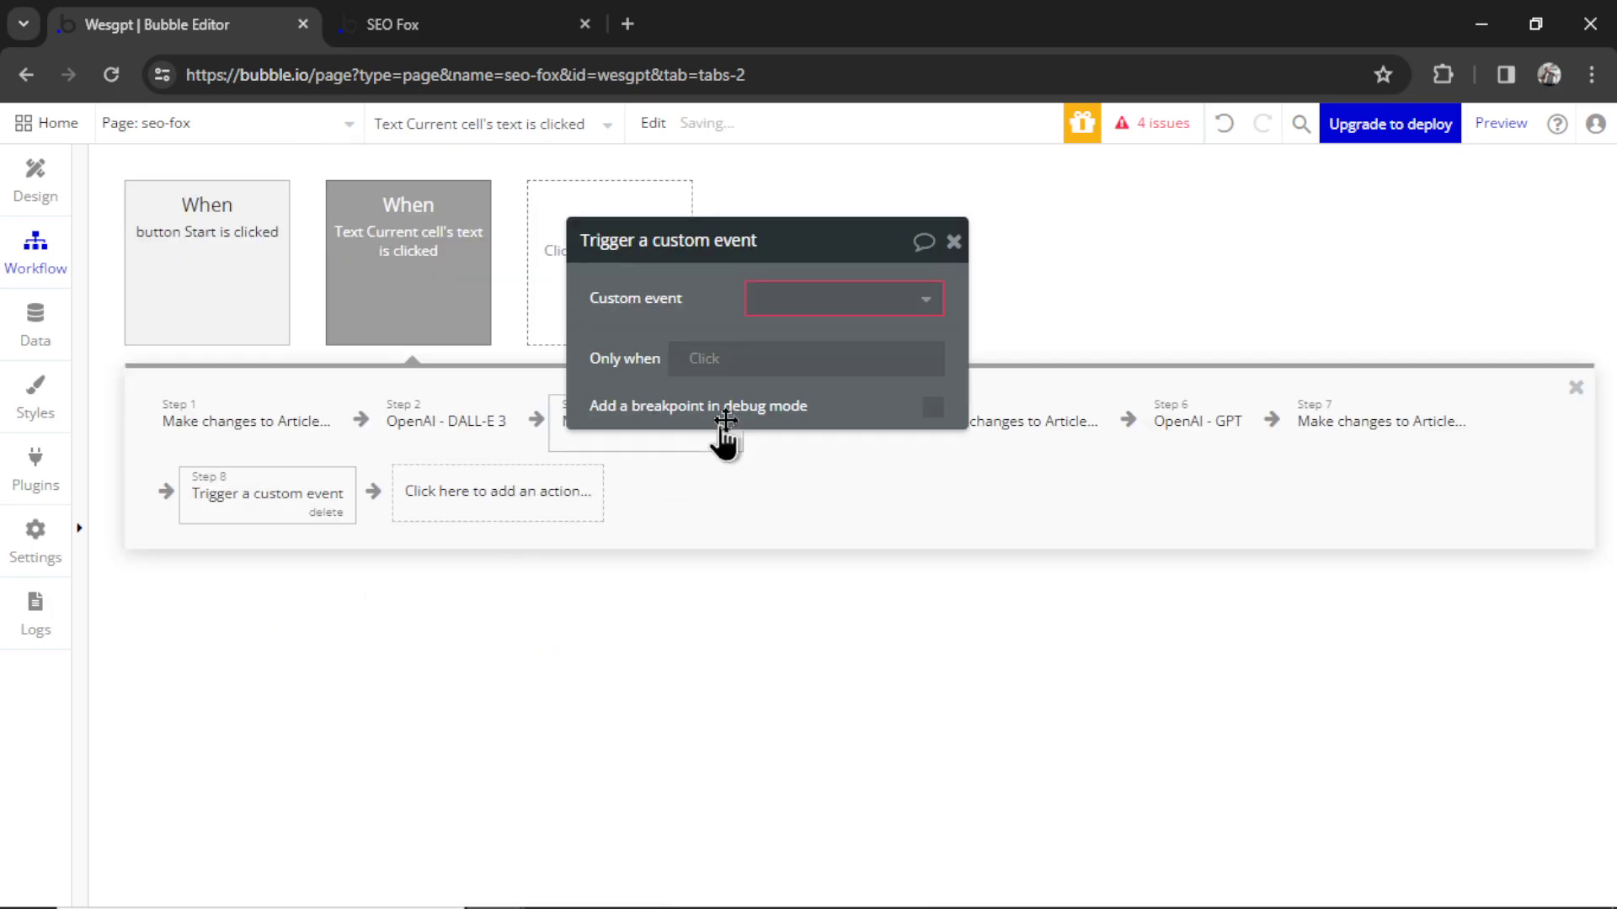
drag(722, 304, 970, 324)
Create a custom event named "write article" and set it as the custom event of the step 8 trigger action
click(628, 259)
click(628, 271)
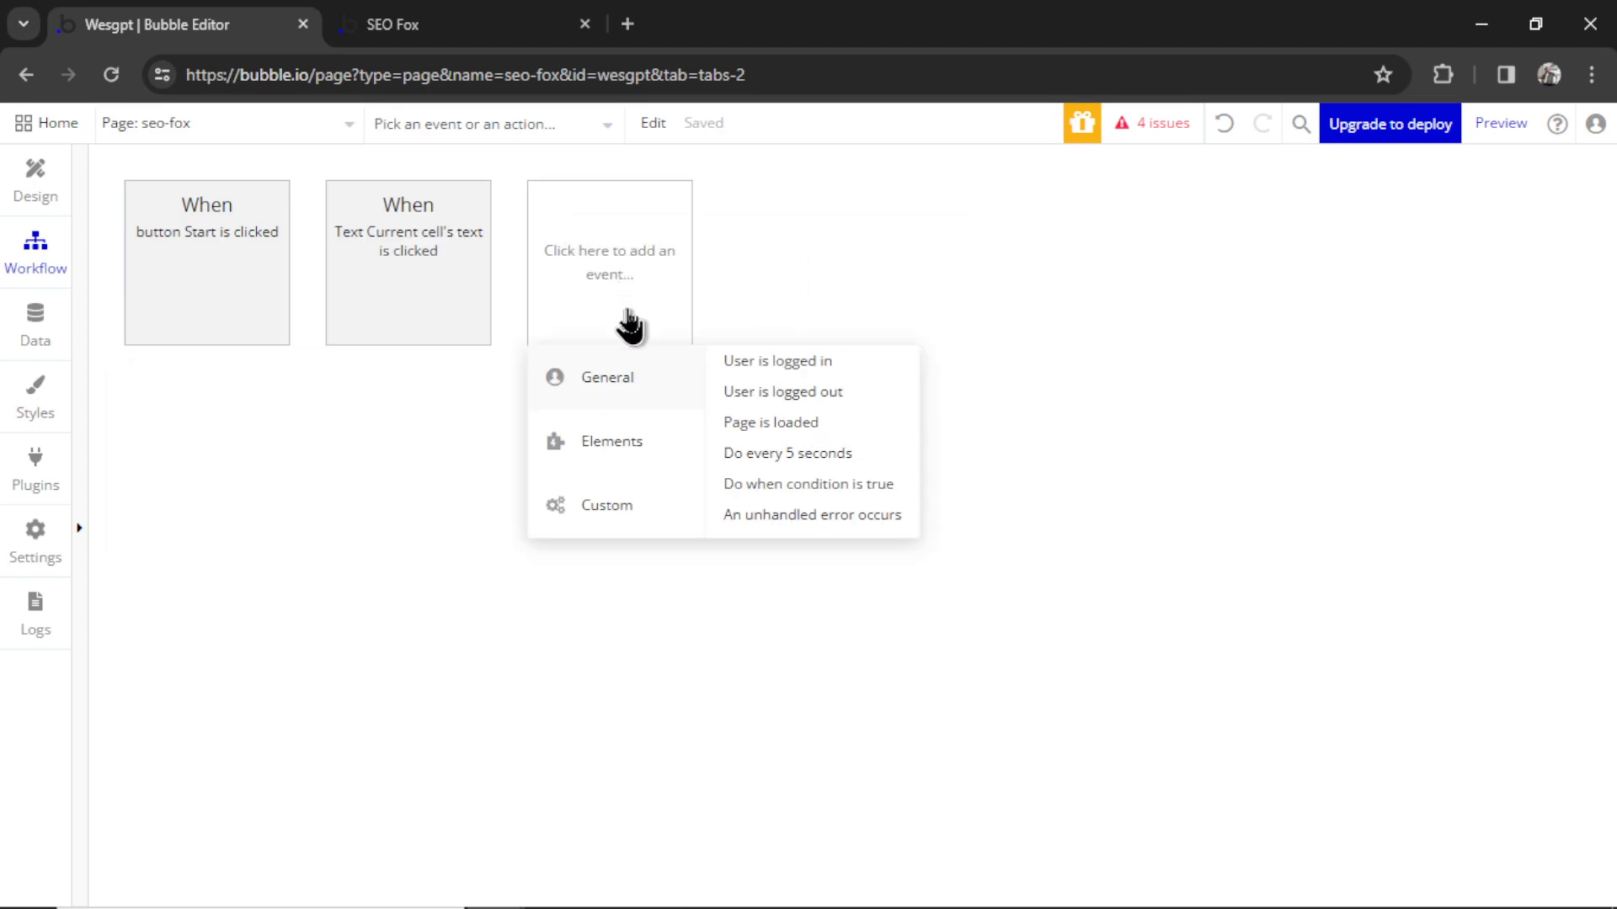
mouse_move(614, 507)
click(811, 364)
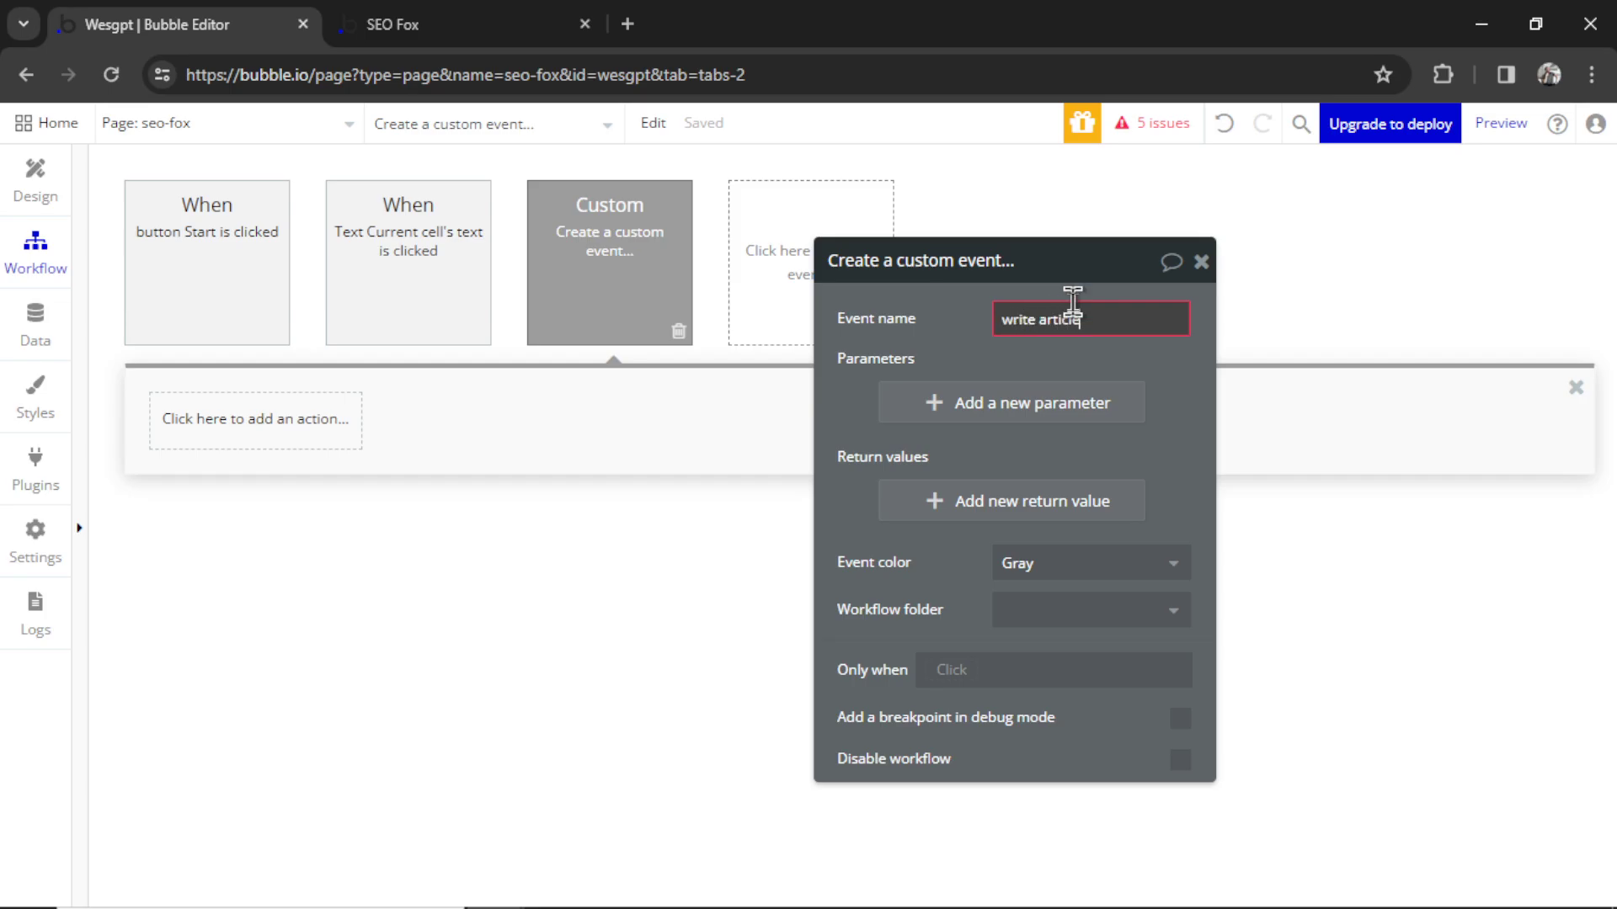
click(433, 246)
click(278, 507)
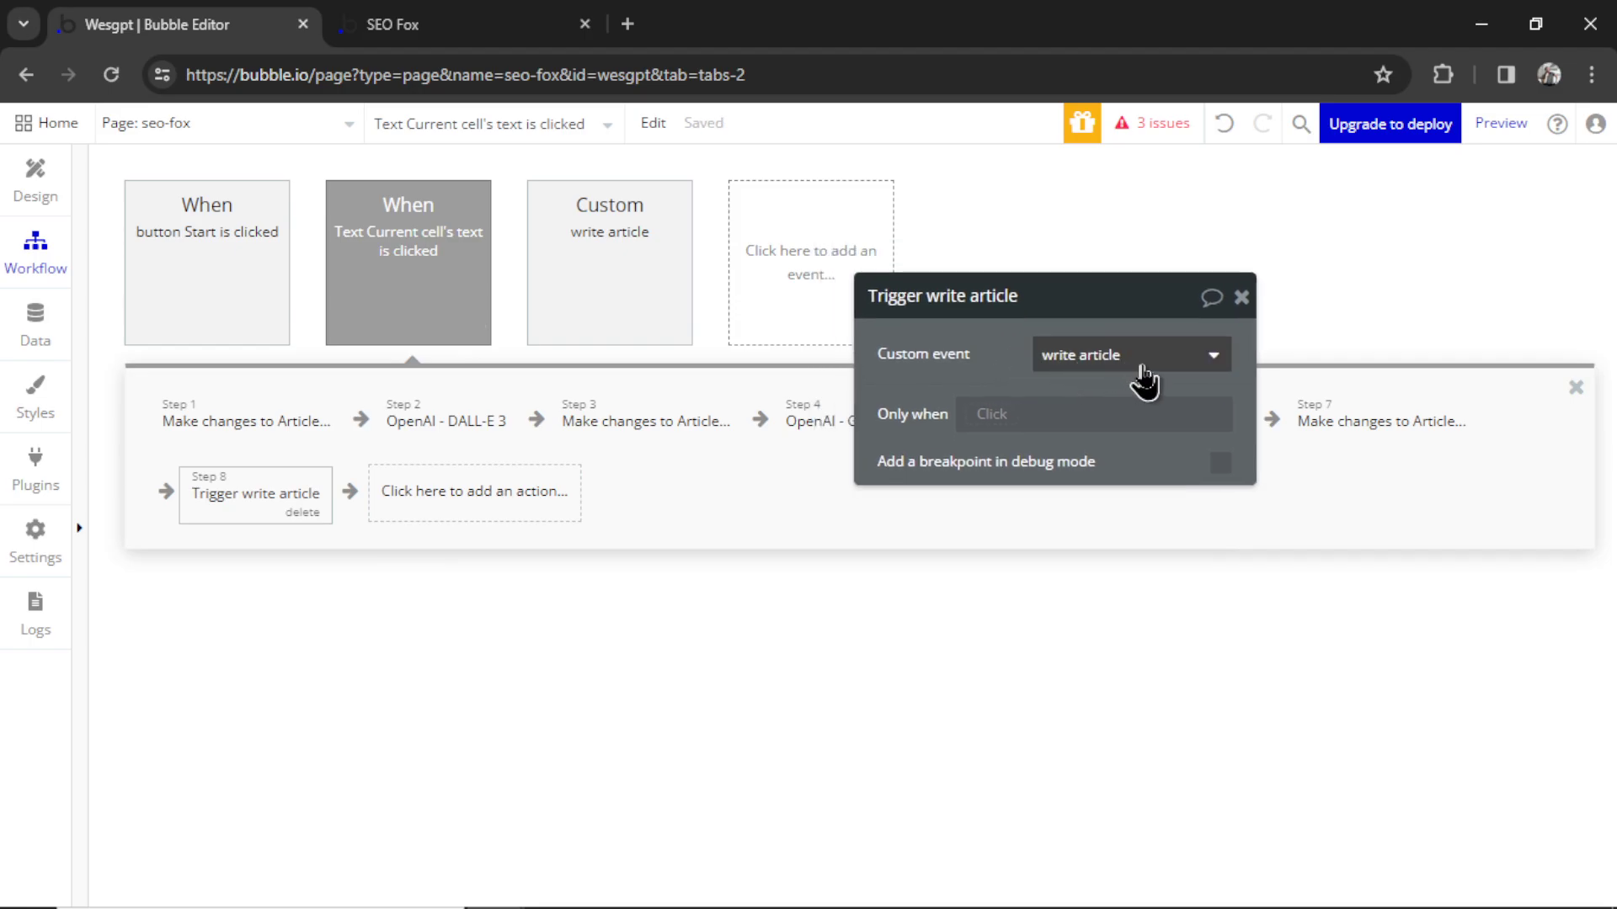
Add OpenAI - GPT to "write article" with max_tokens 2500 and system_content "Write a full piece of content for the following subheading. Don't write an introduction or conclusion."
click(616, 282)
click(288, 429)
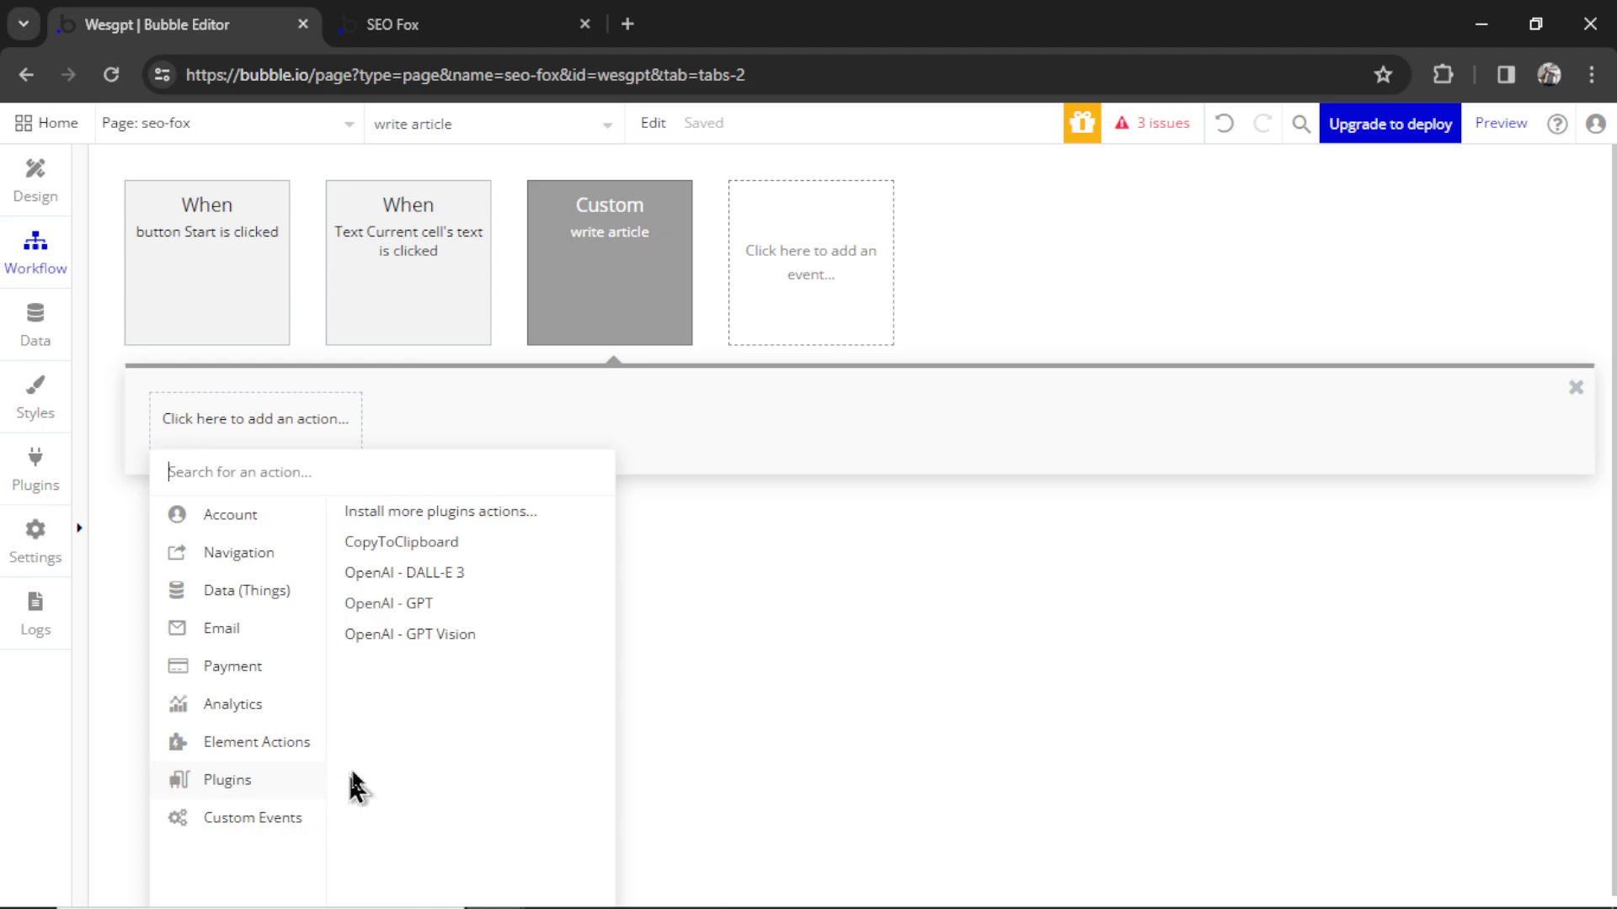
click(459, 606)
click(805, 428)
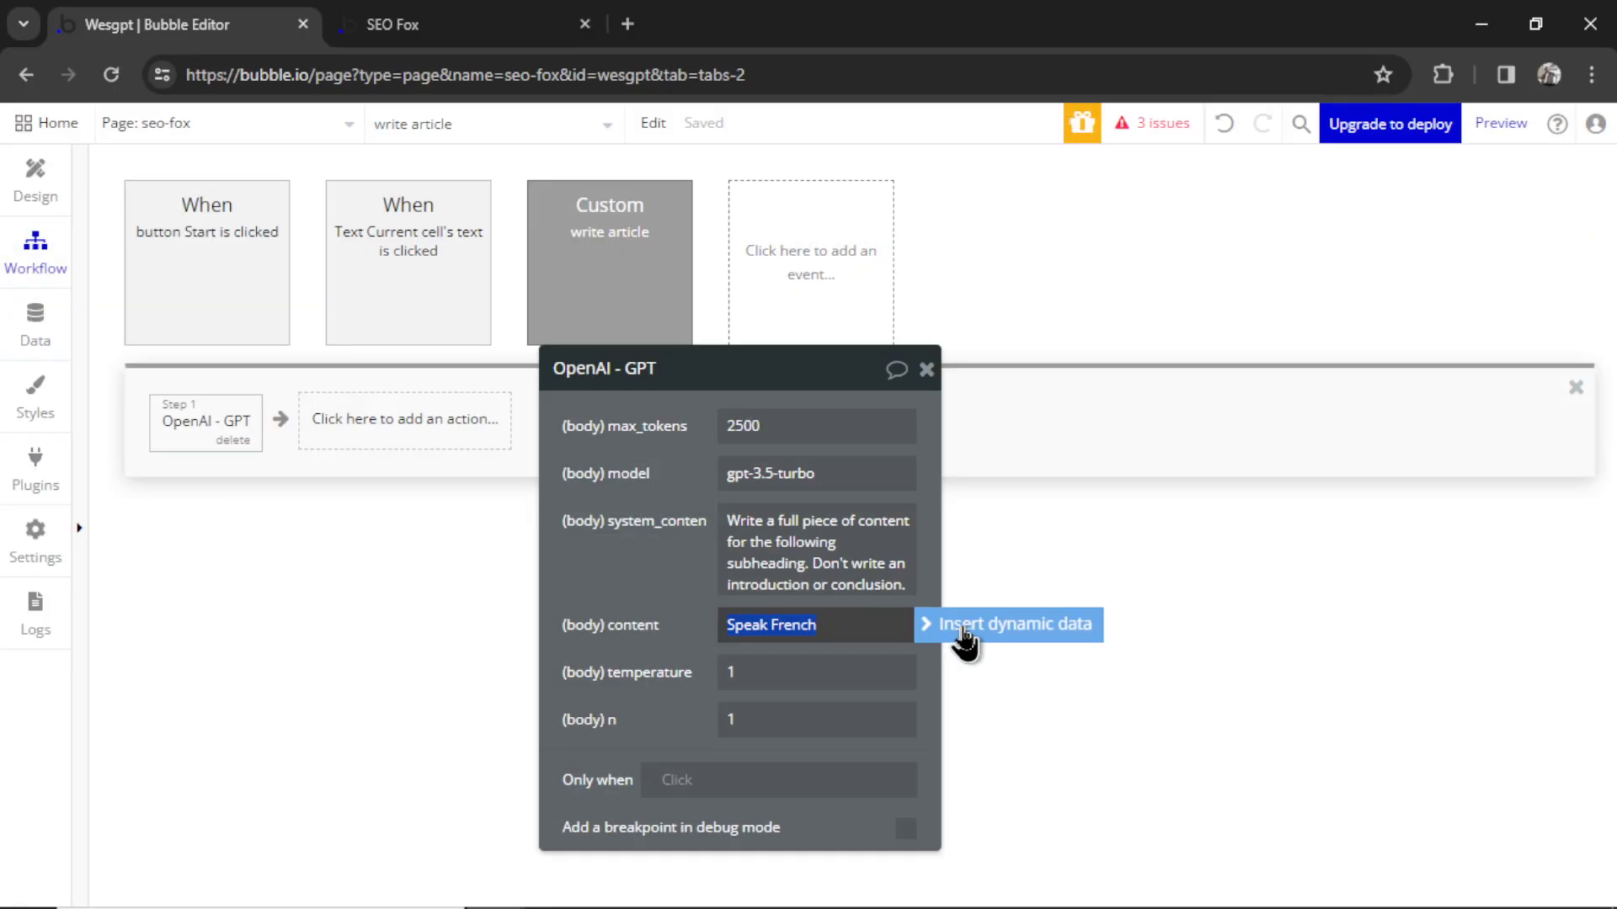
Replace the GPT action's body content with the dynamic value Current page's Article's outline:first item
click(856, 512)
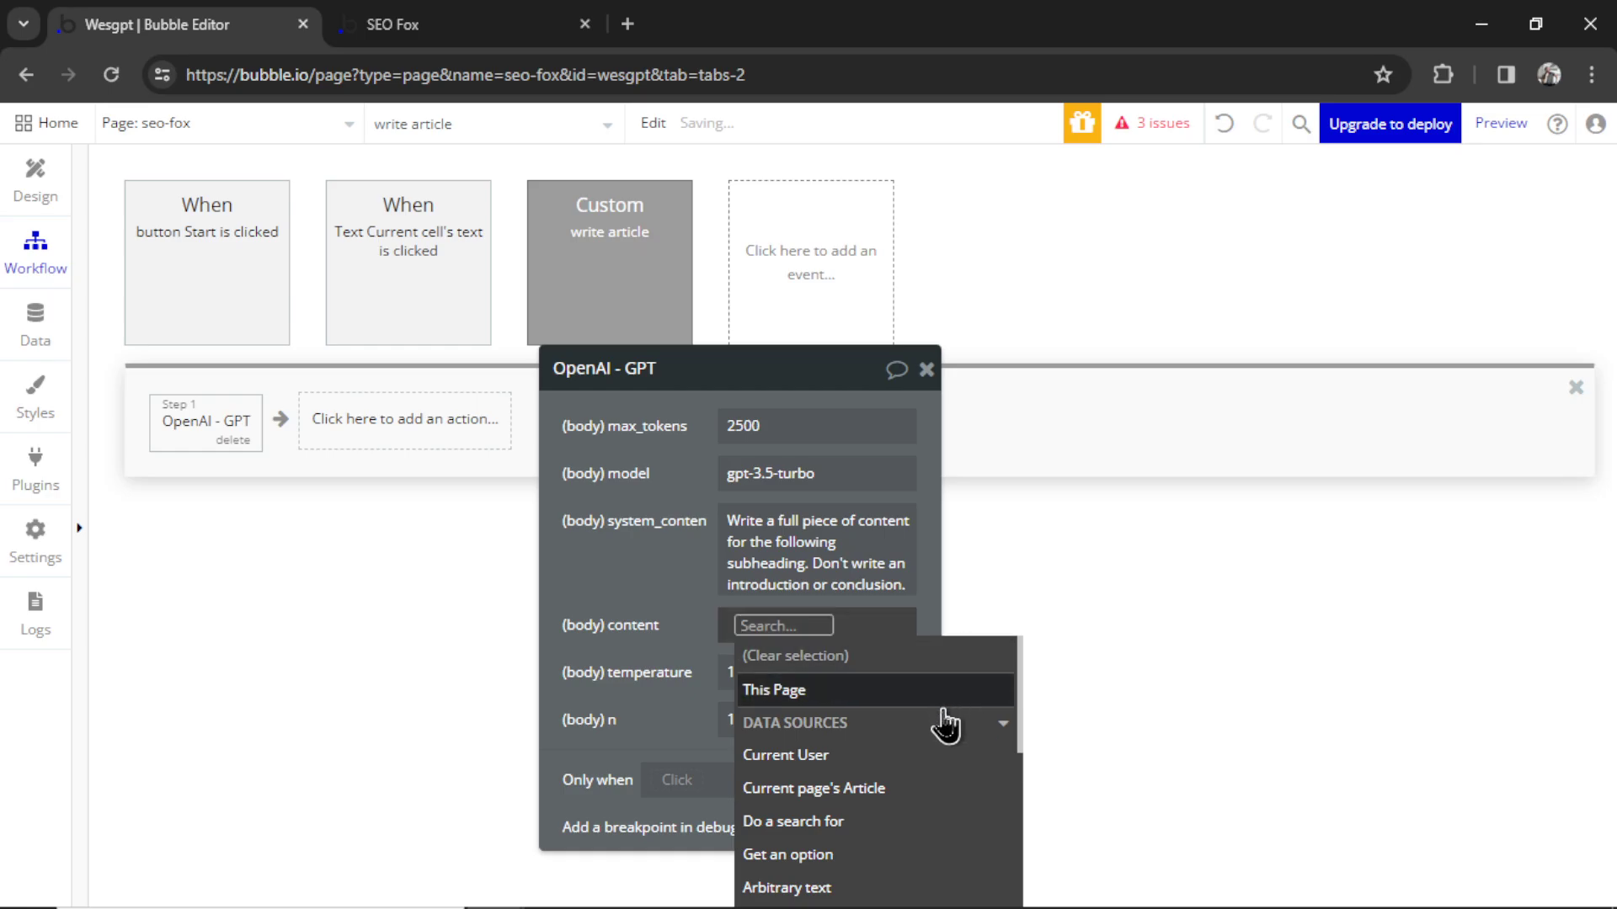
click(922, 792)
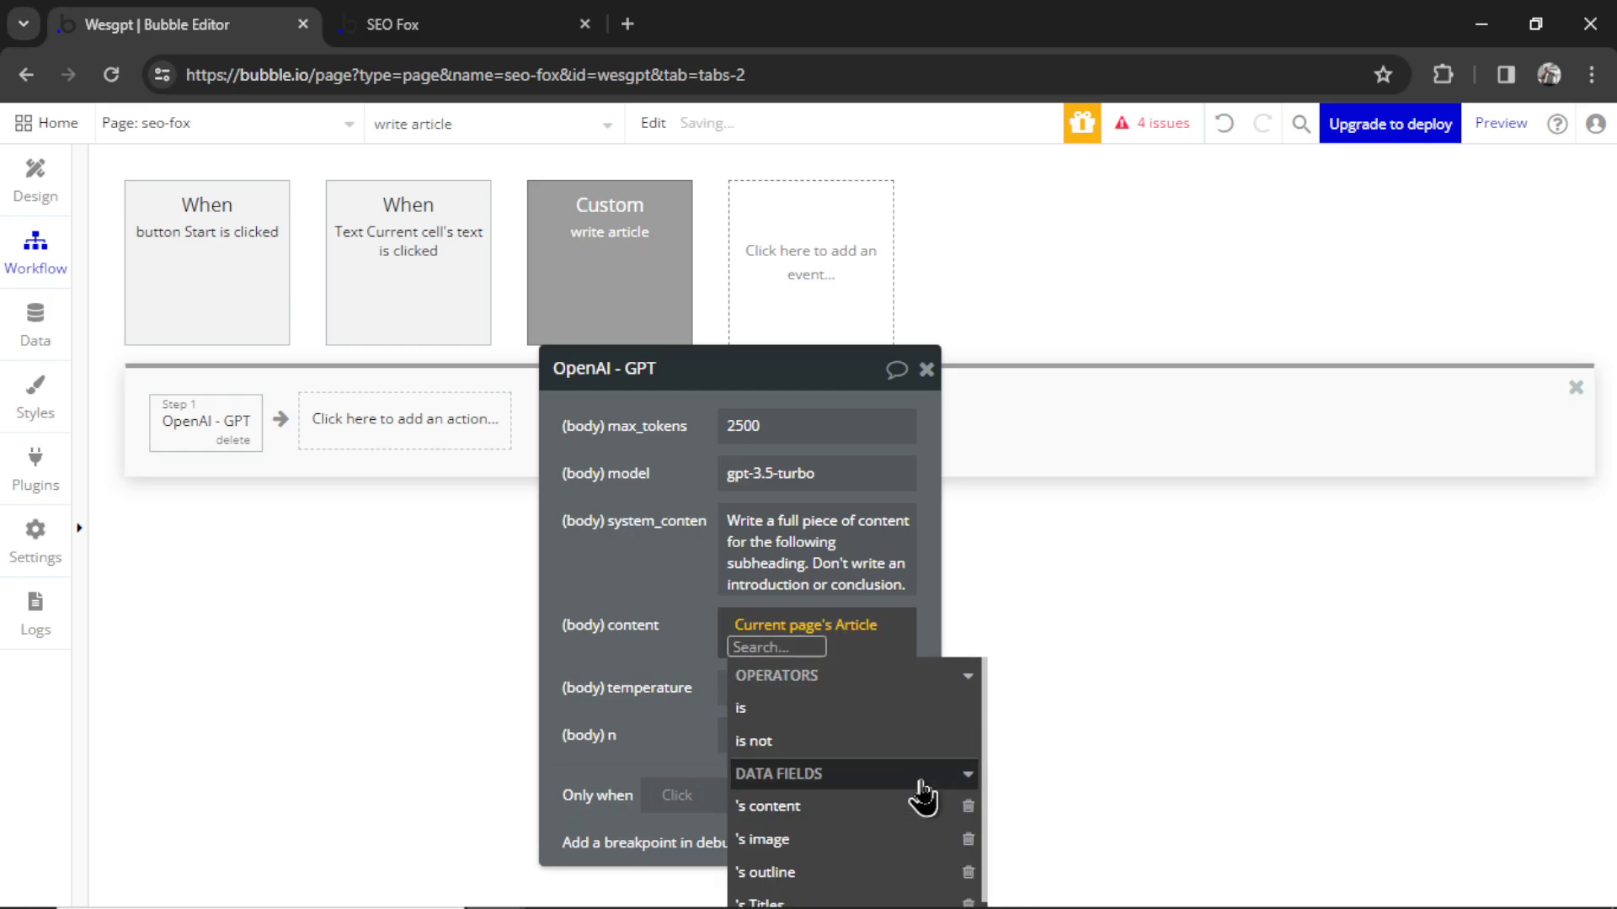
click(744, 528)
click(741, 562)
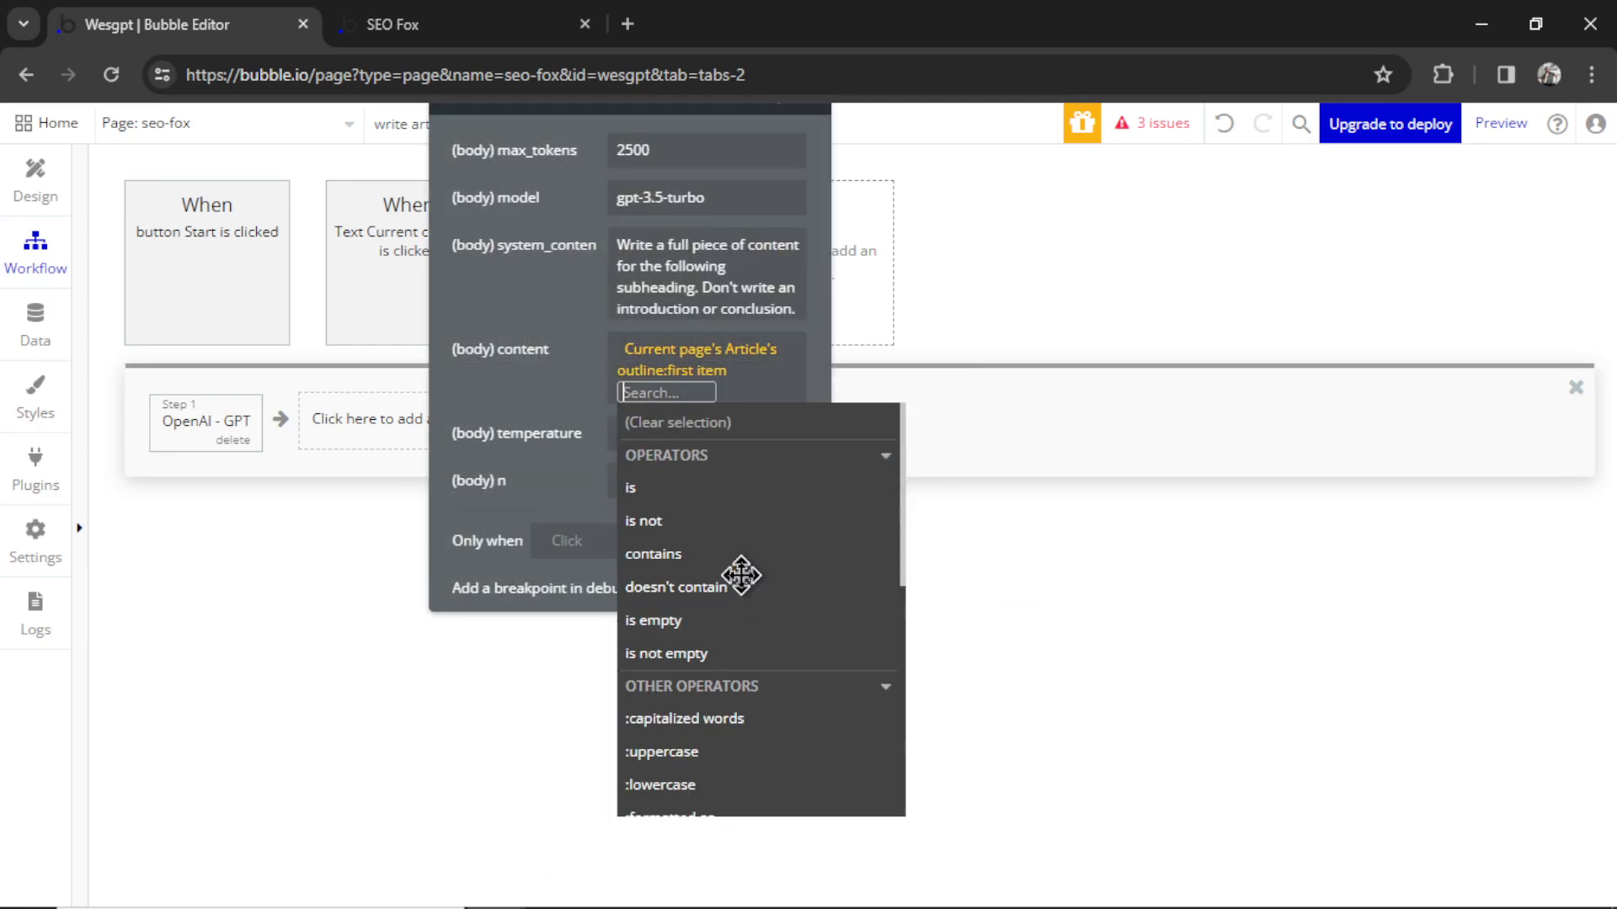
click(549, 387)
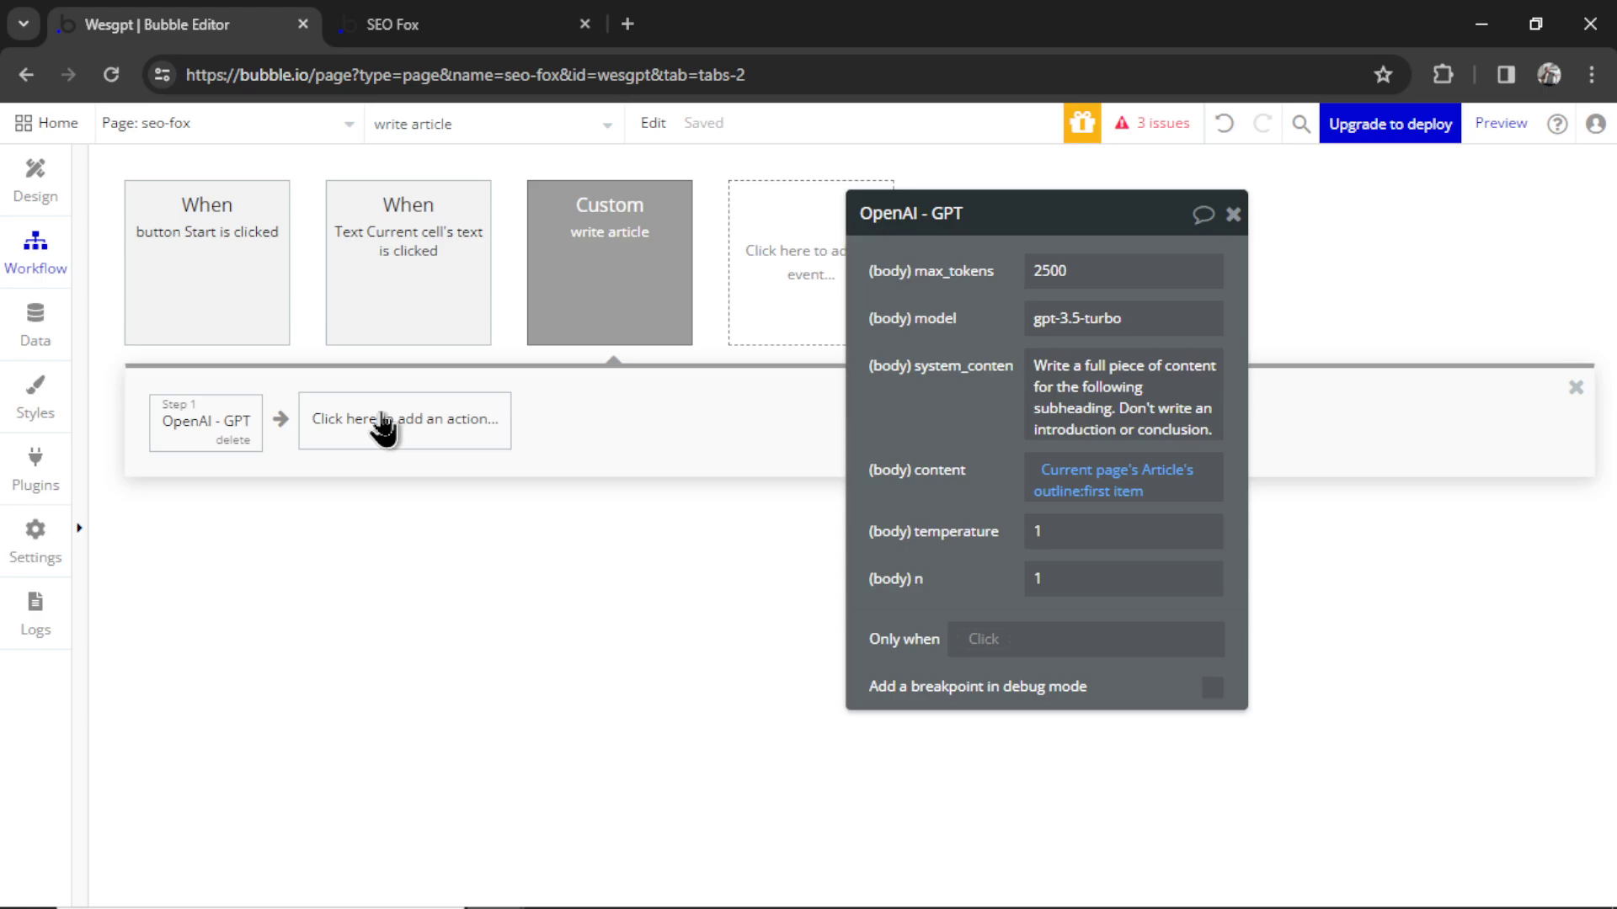
Add a Make changes to thing action on Current page's Article as step 2, with content as the field to change
click(383, 425)
mouse_move(439, 594)
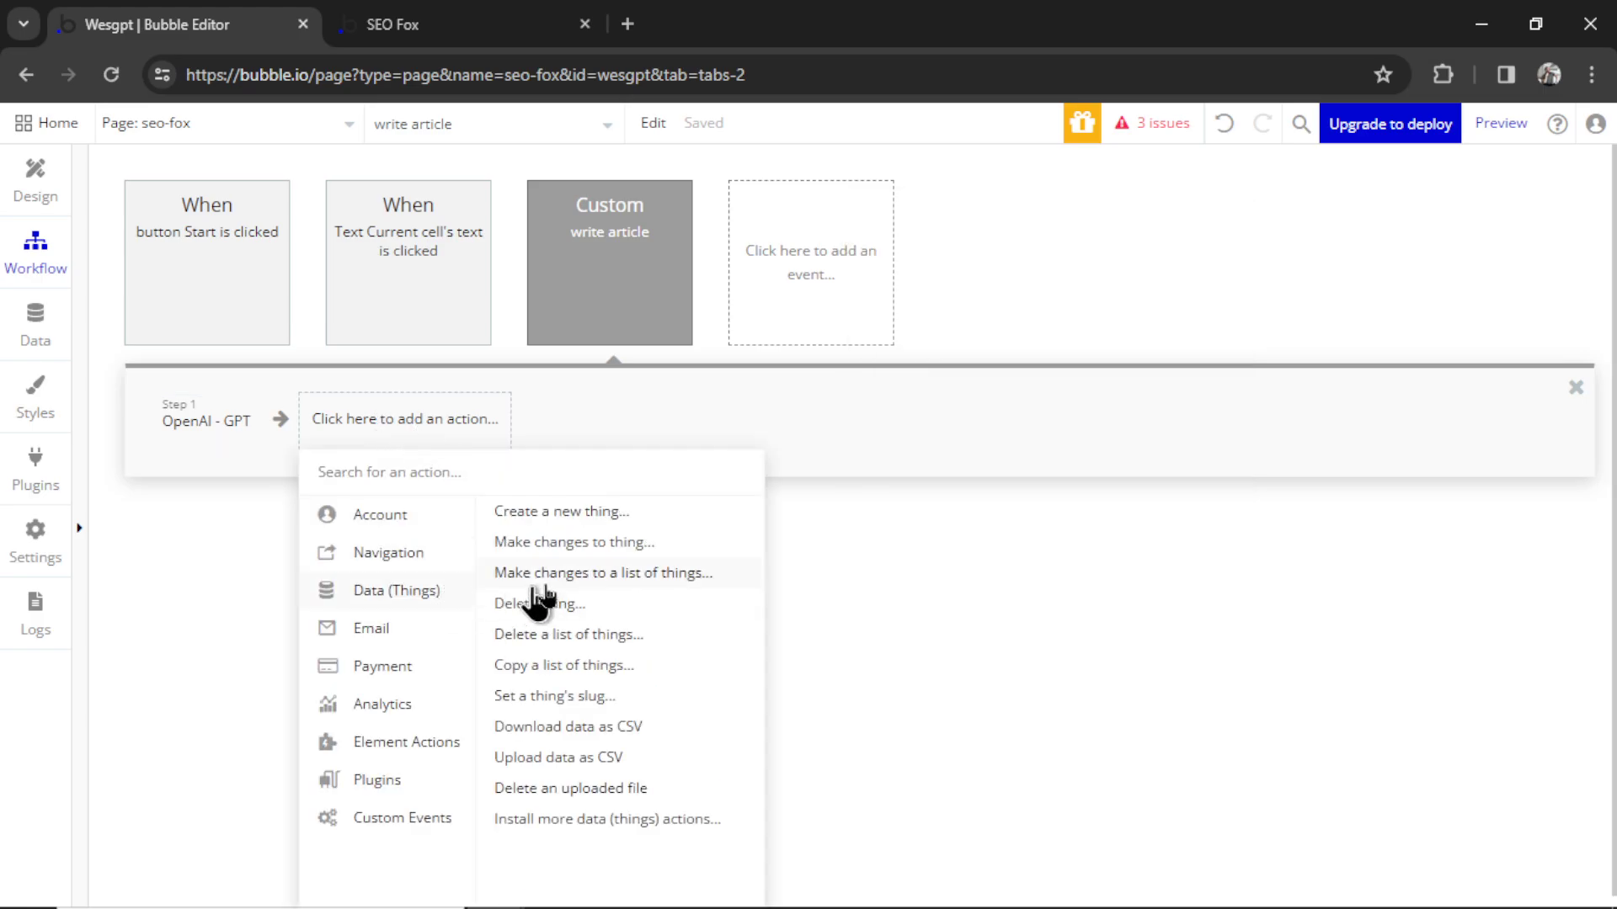
click(619, 545)
click(1062, 270)
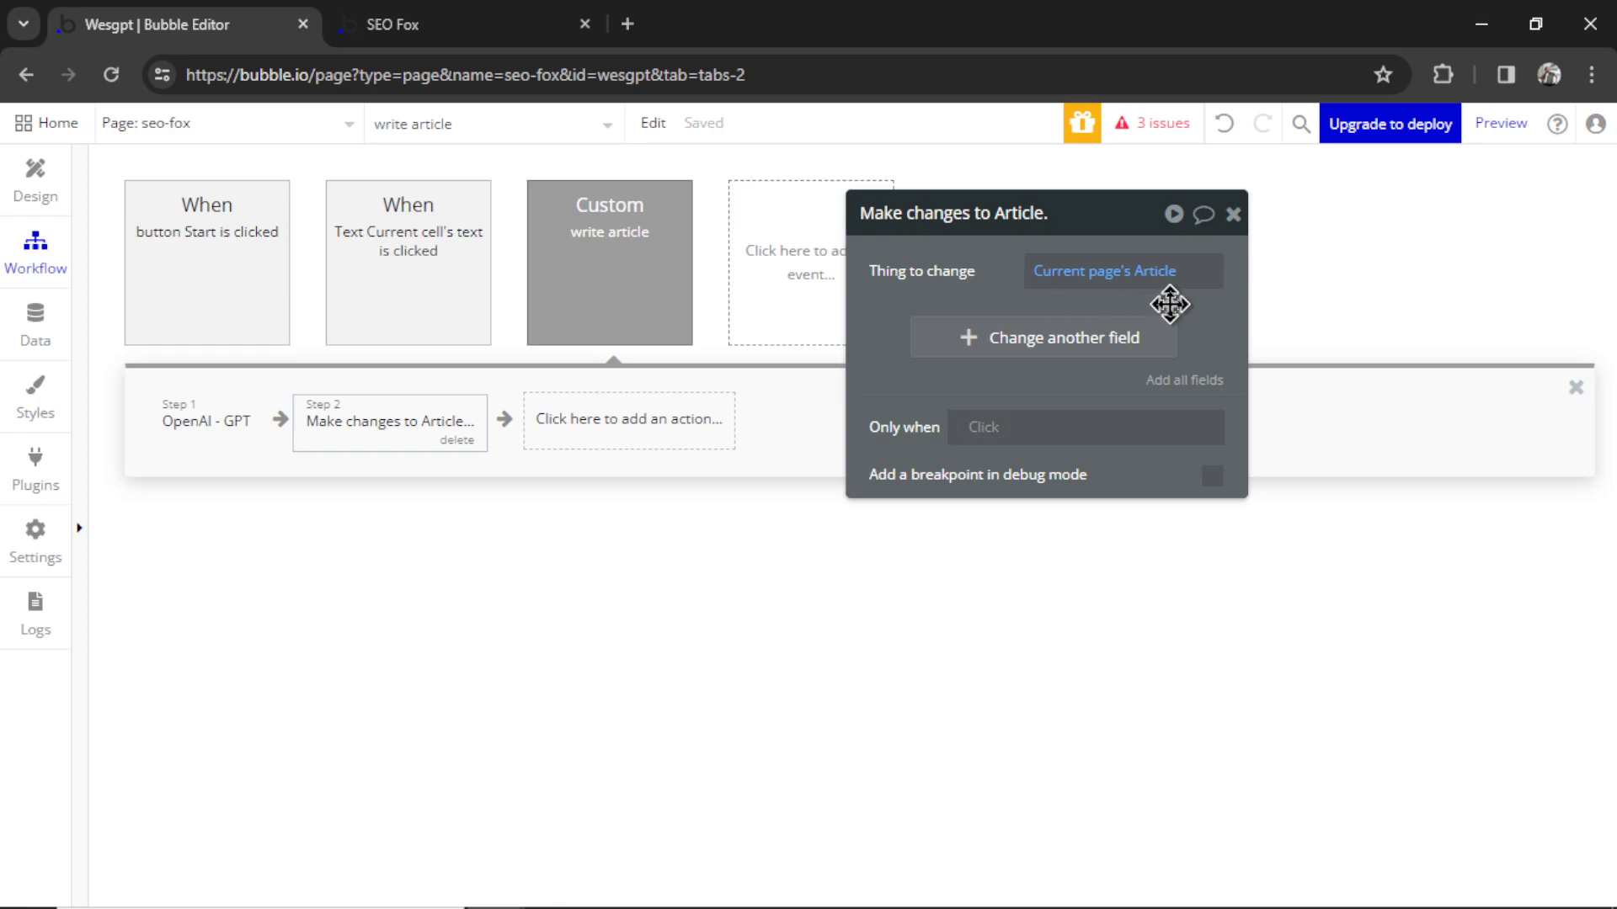
click(1104, 346)
click(935, 358)
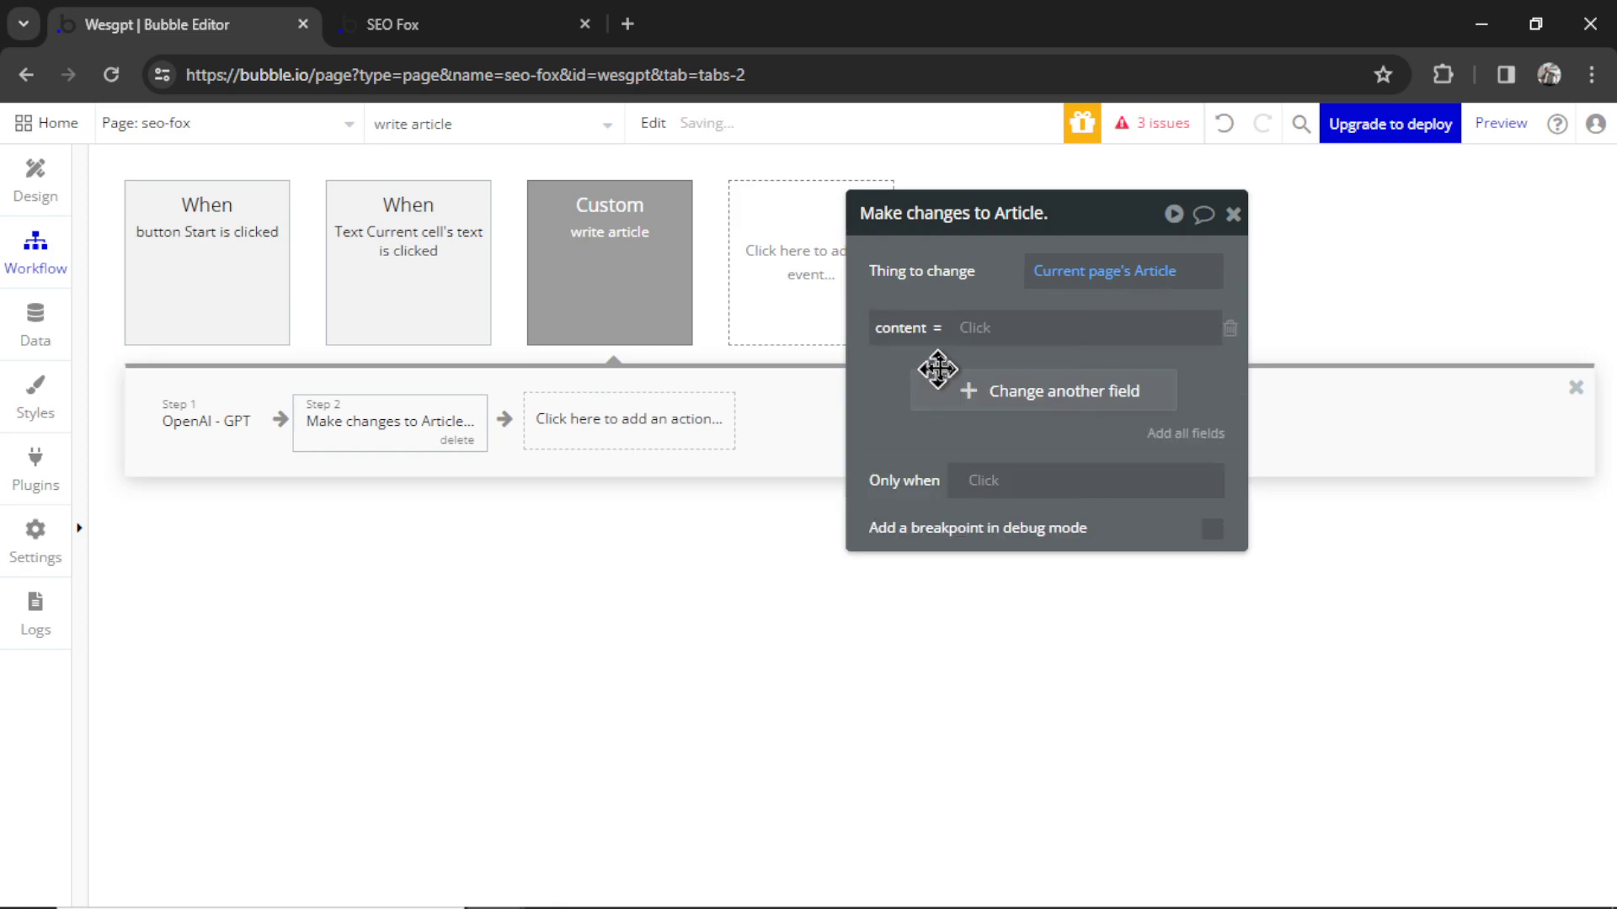
Set the content field's value to This Article's content with the find & replace operator
click(976, 330)
click(1035, 395)
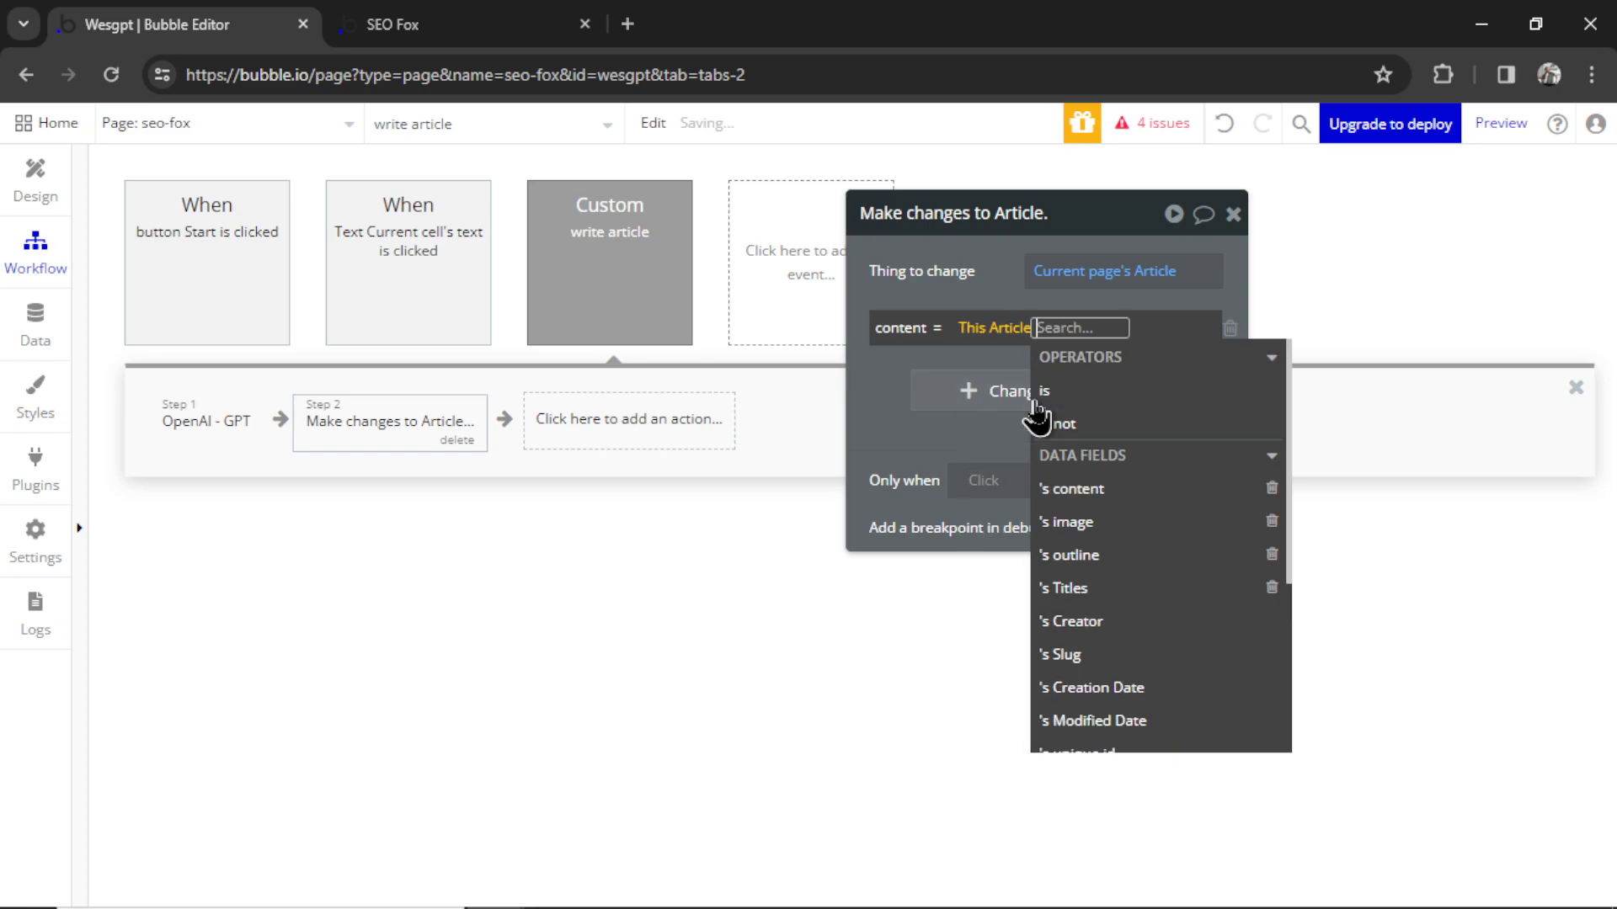
click(1120, 492)
scroll(1212, 535, down, 2)
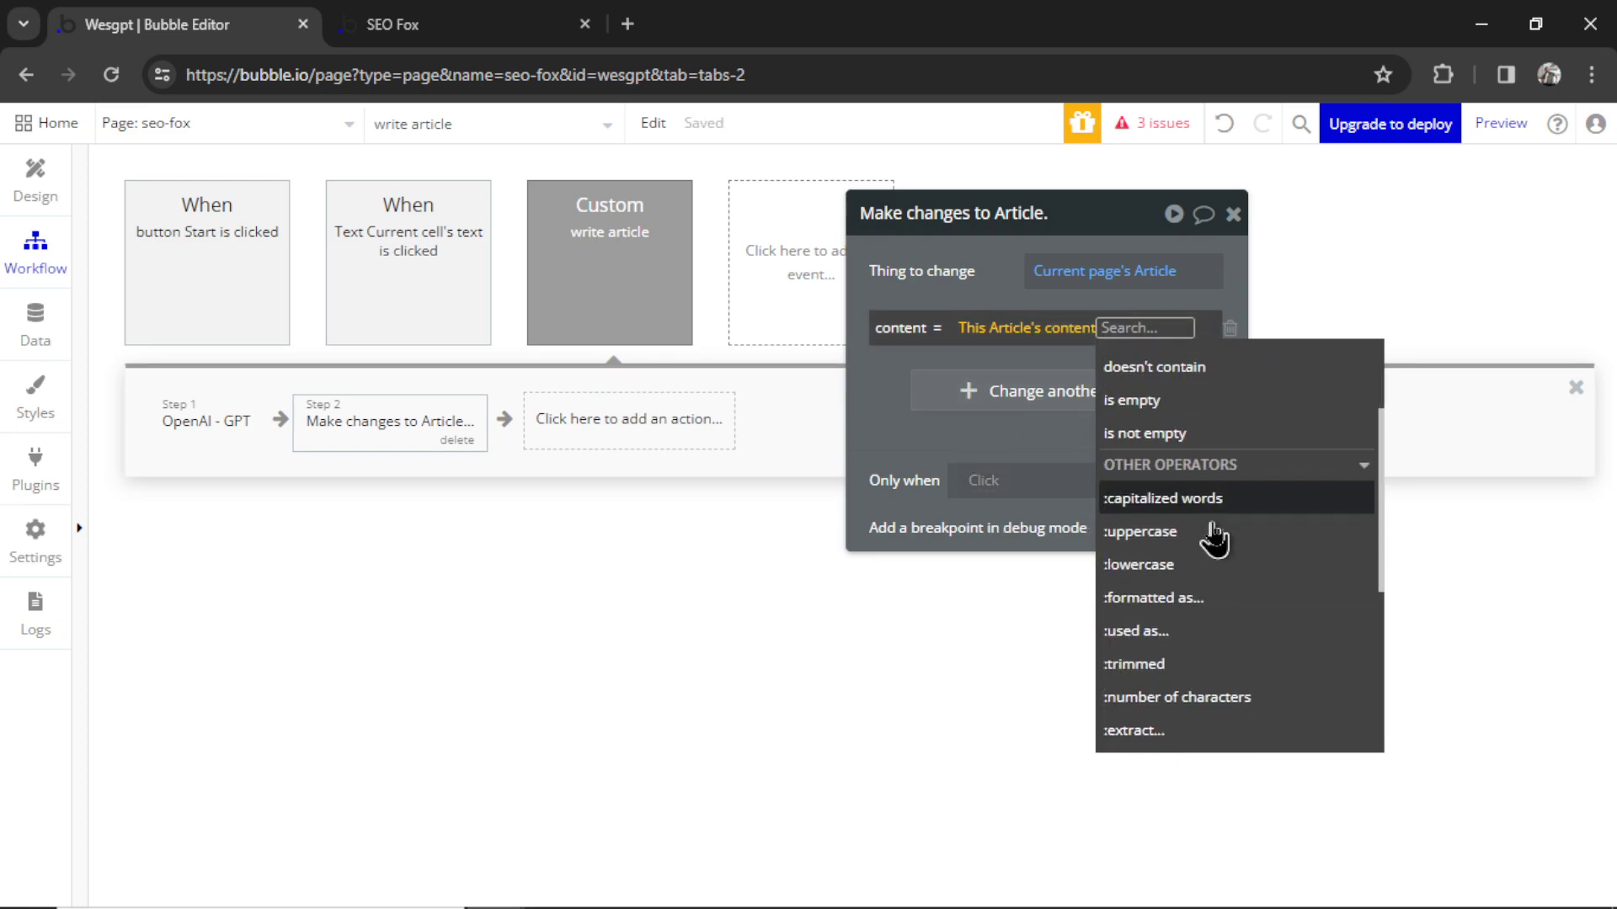
scroll(1213, 535, down, 2)
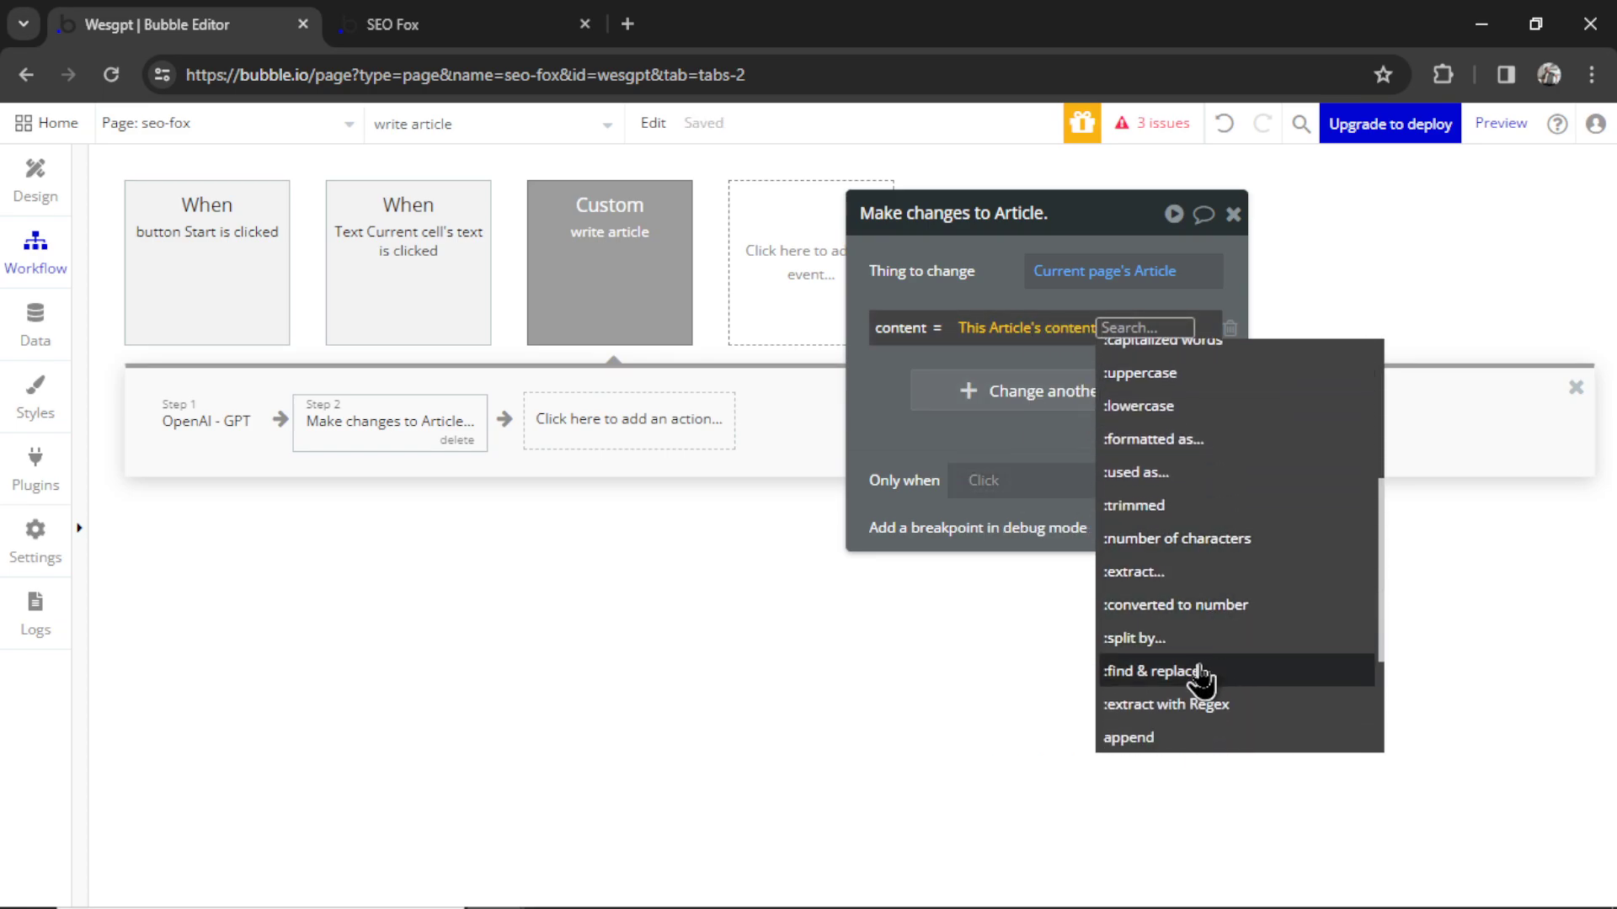
click(1200, 672)
Use This Article's content as both the text to find and the start of the replacement text
click(762, 365)
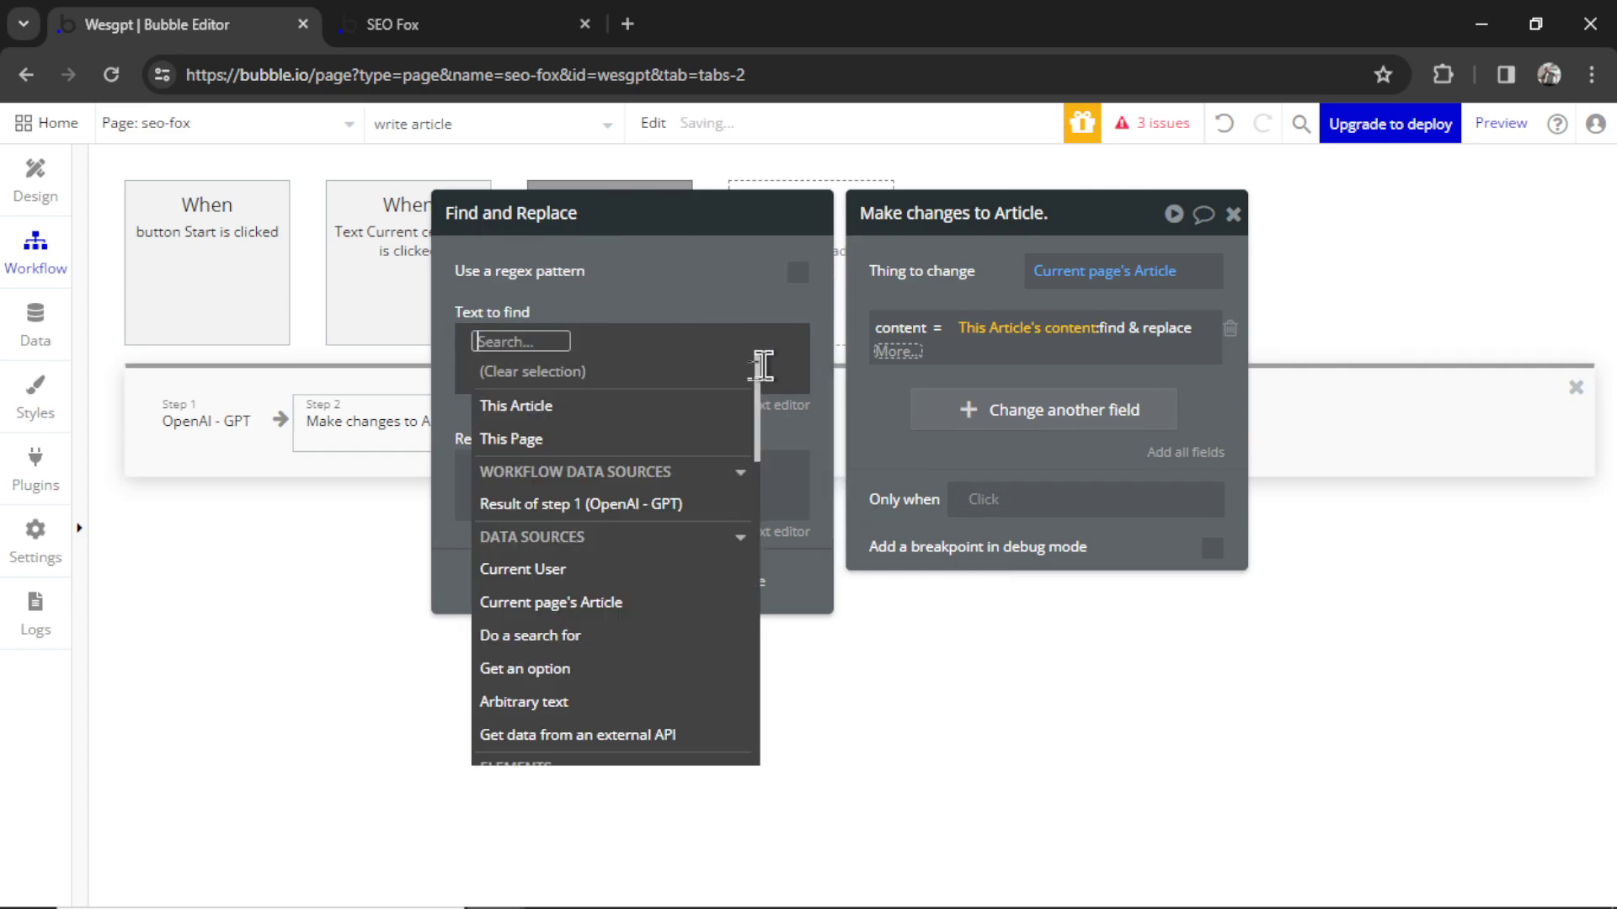
click(684, 407)
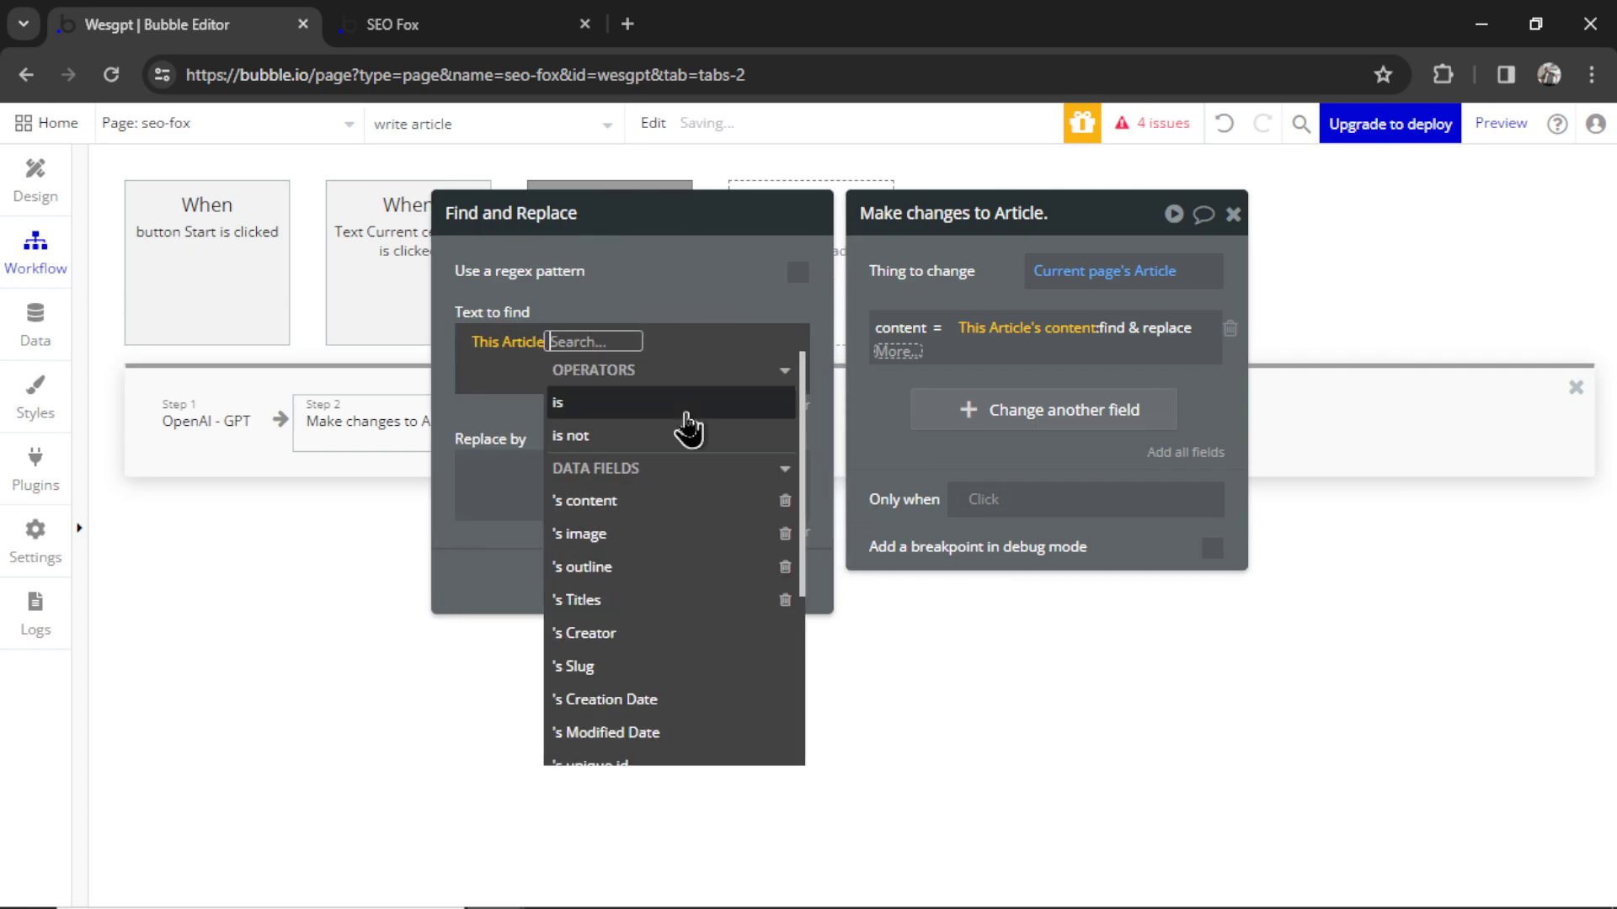
click(678, 515)
click(549, 469)
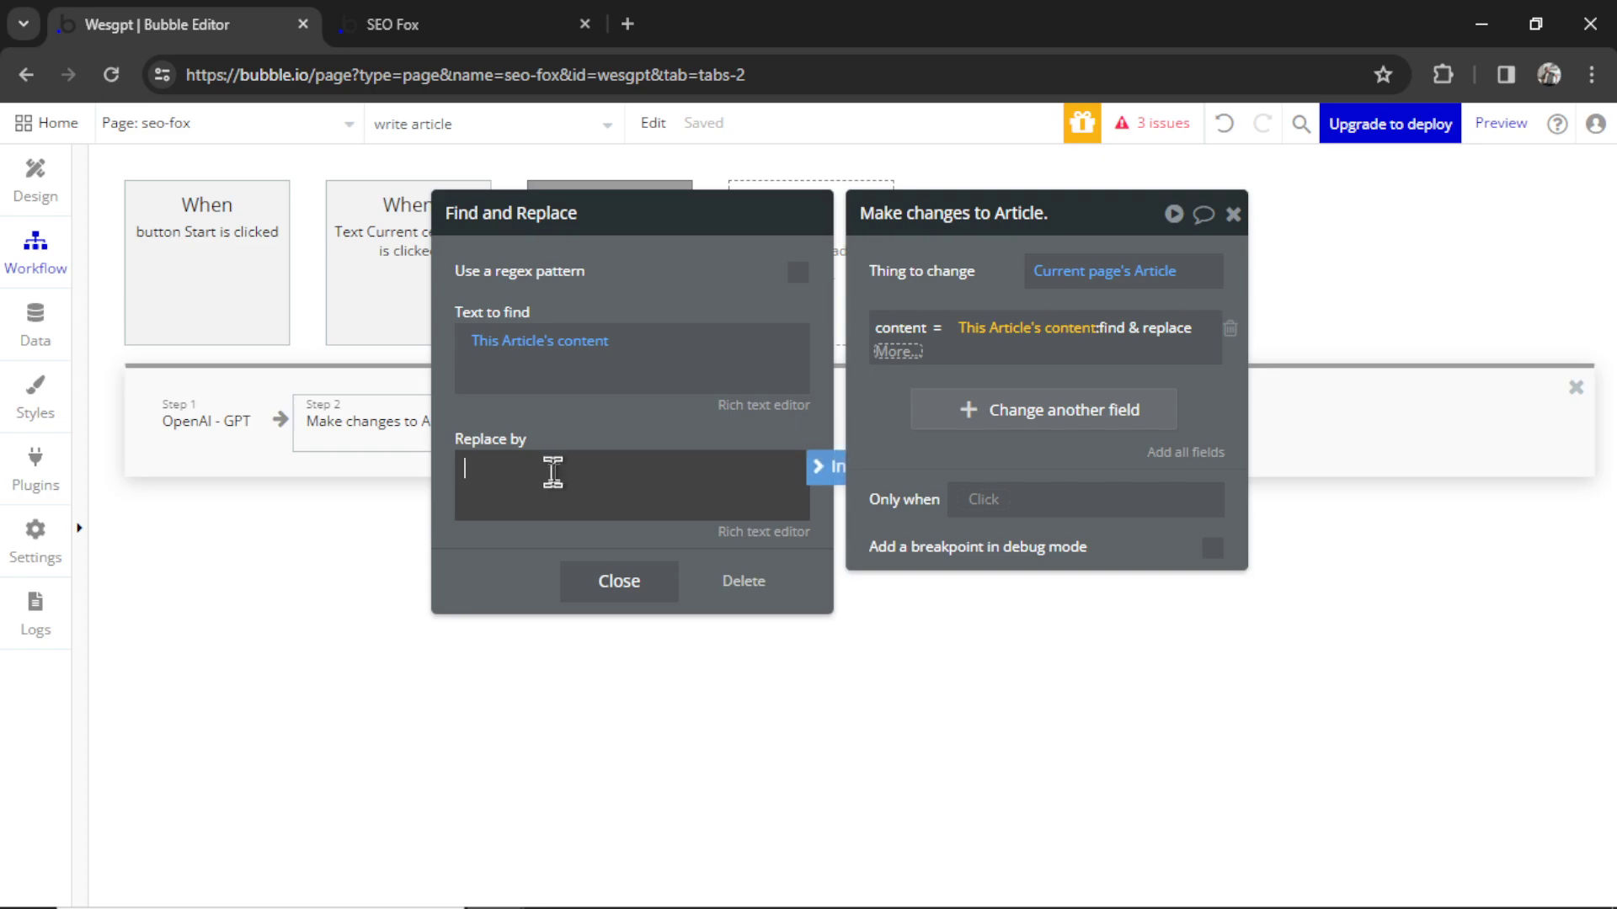
click(821, 469)
click(736, 531)
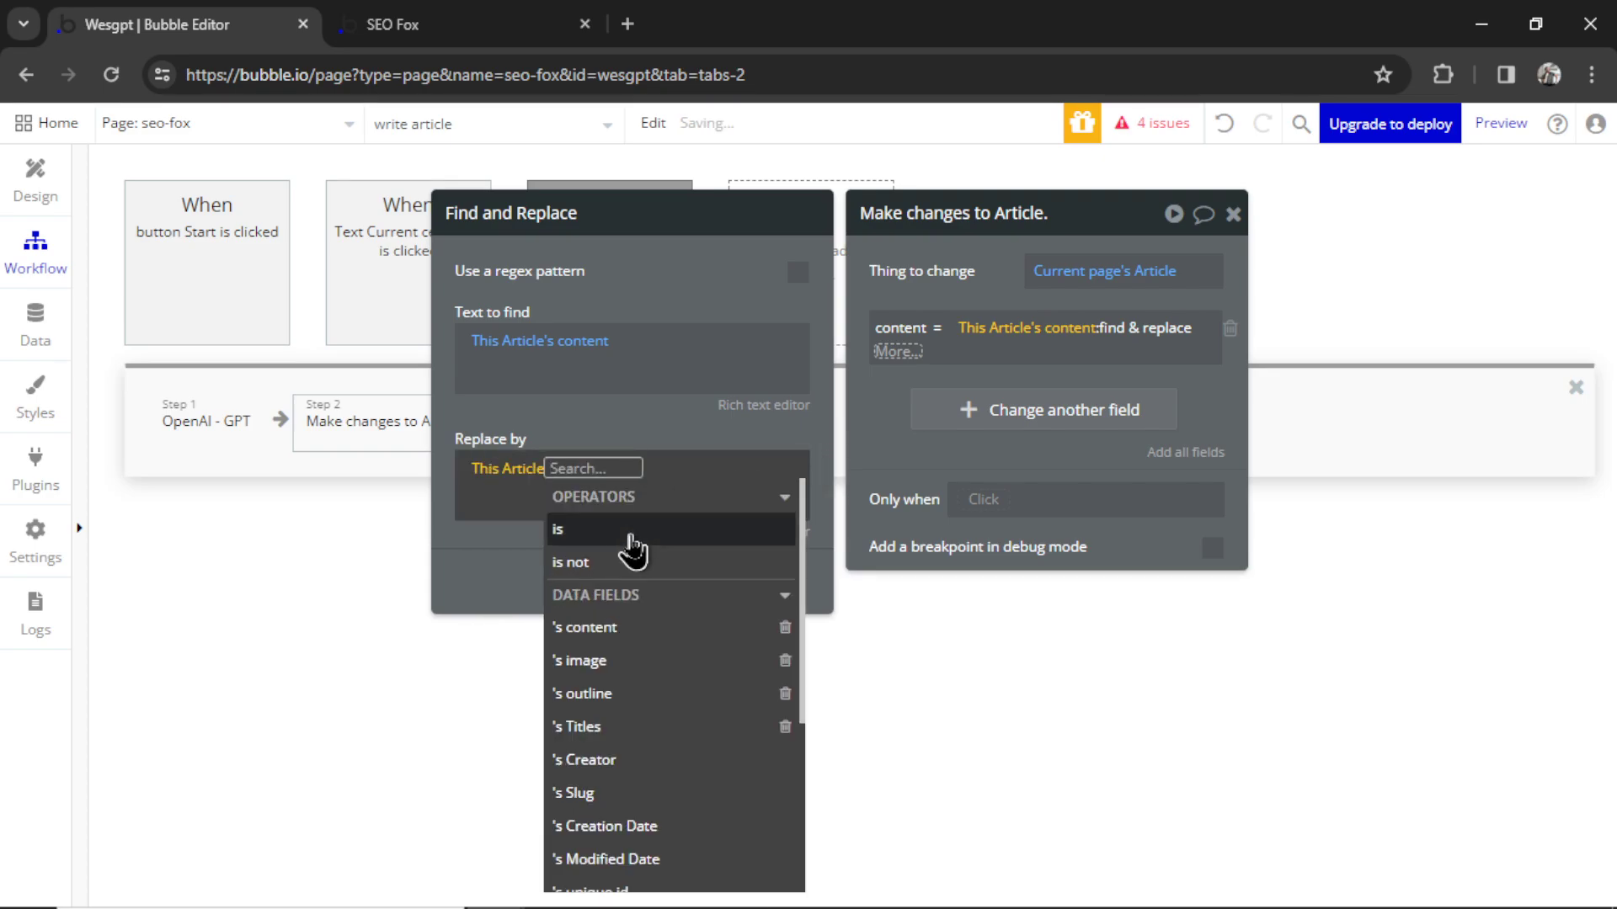
click(643, 639)
Append the step 1 OpenAI - GPT result's choices:first item's message content on a new line of the replacement text
click(594, 492)
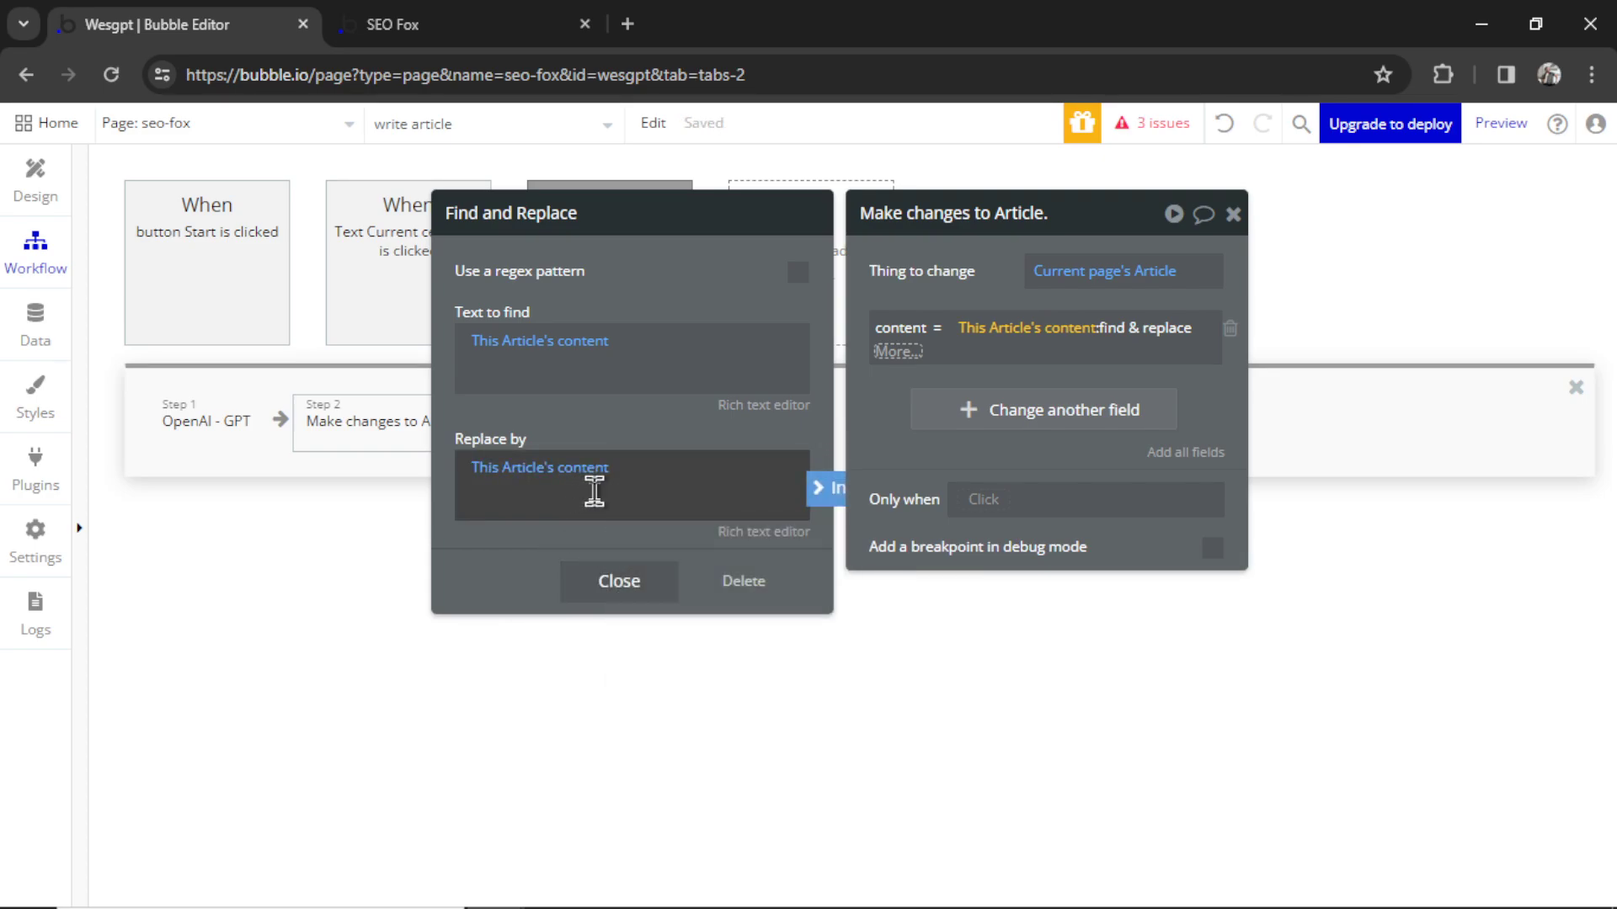
key(Return)
click(595, 489)
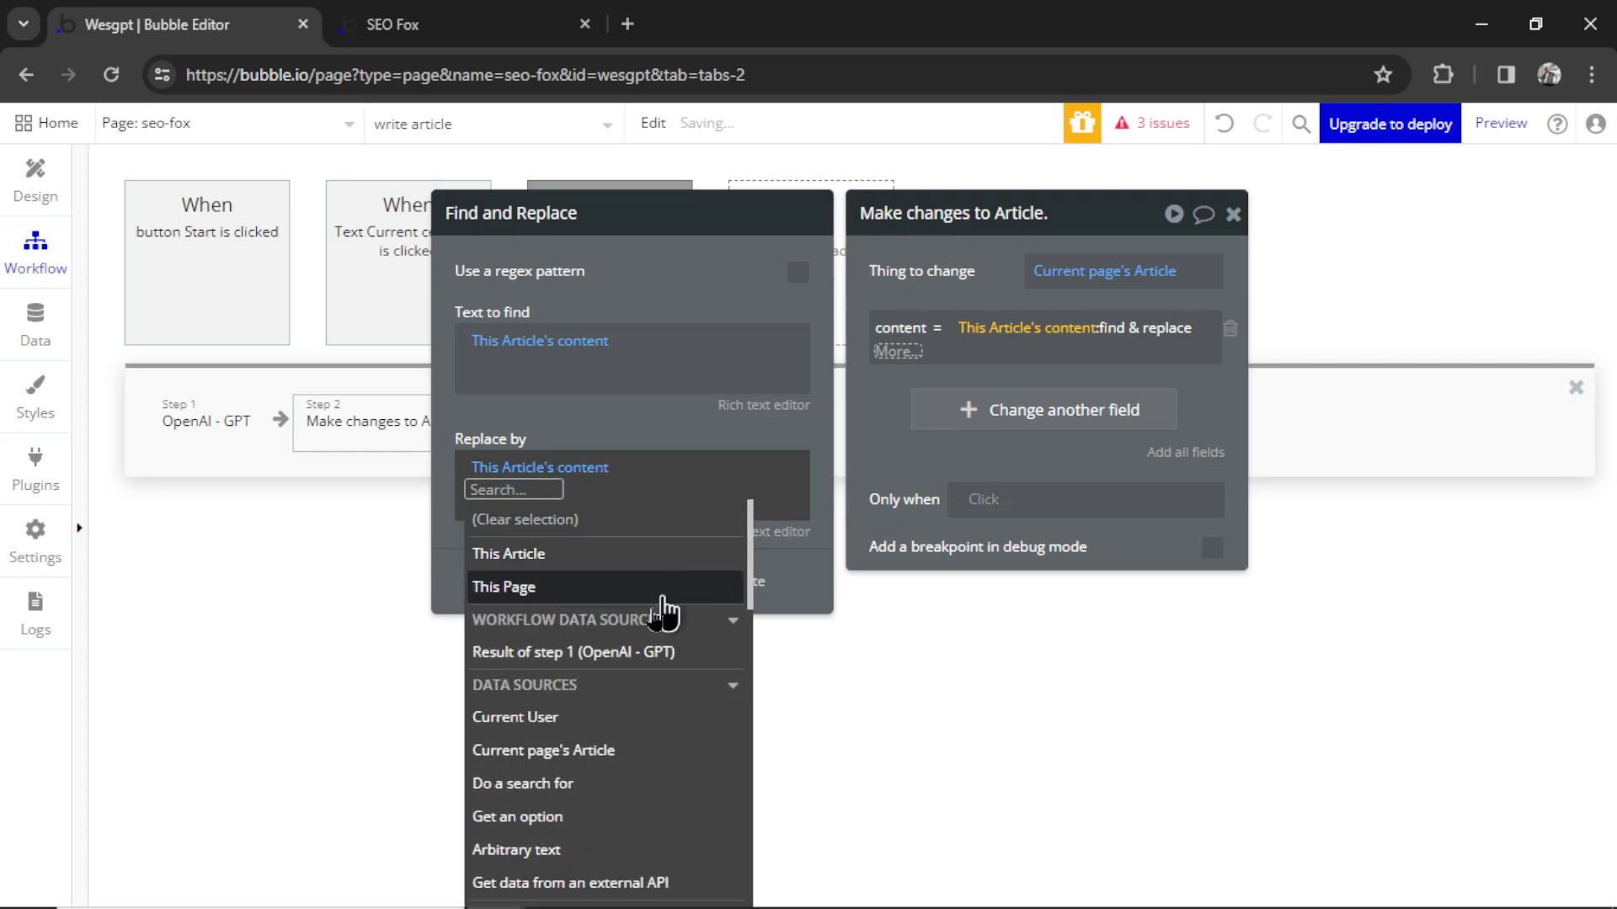
click(730, 665)
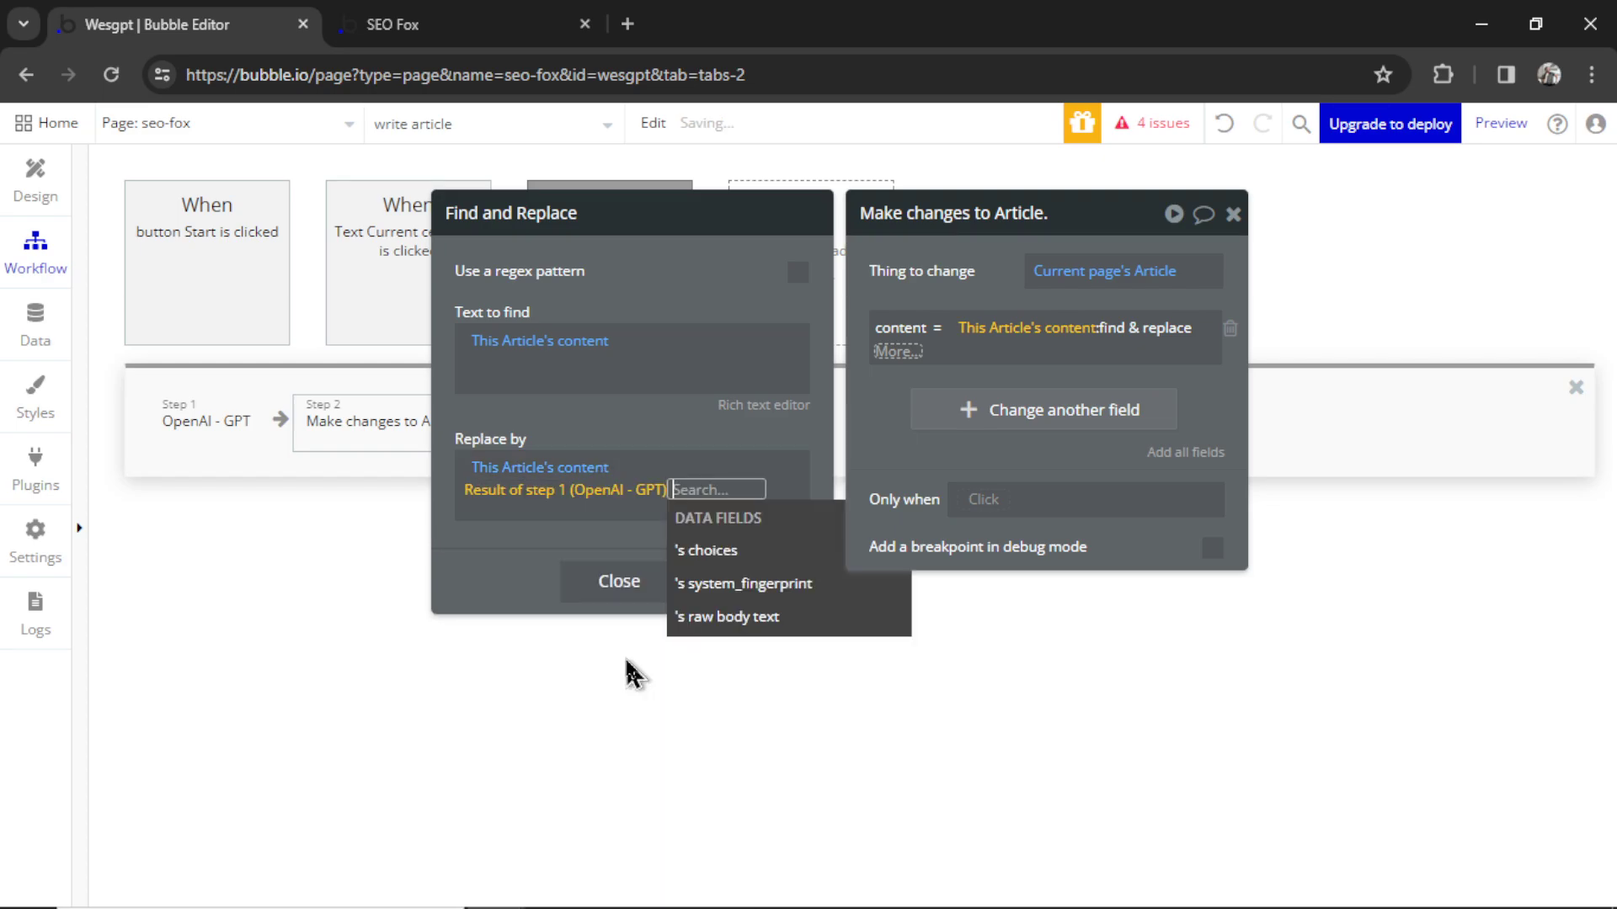
click(743, 550)
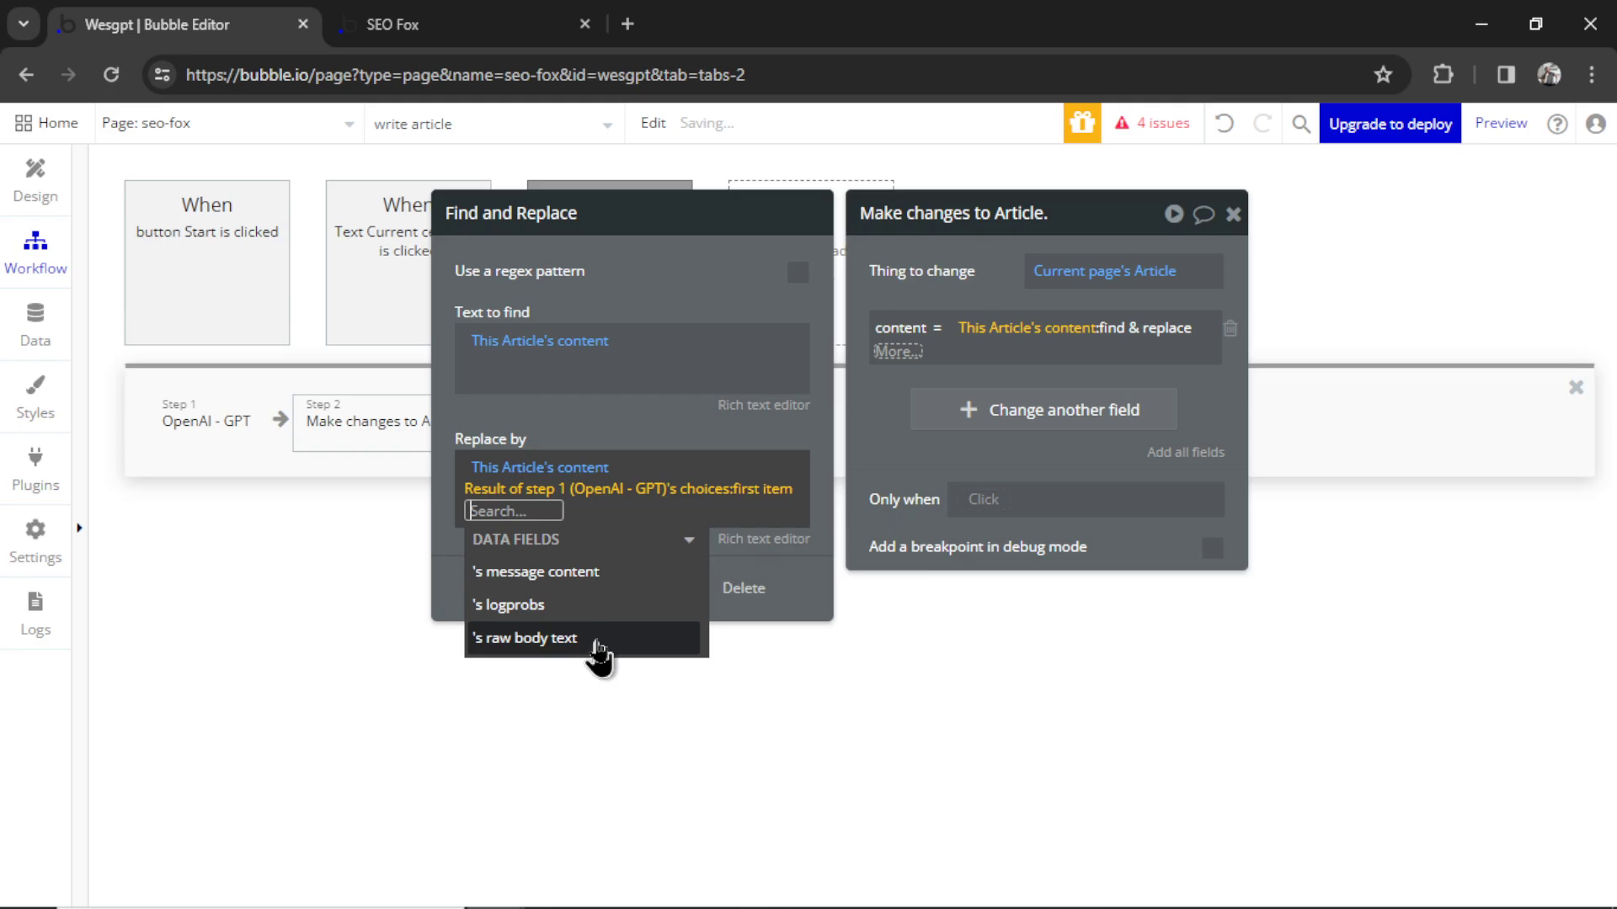
click(599, 575)
Insert a blank line between the two replacement expressions using the rich text editor, save it and close the find and replace settings
click(632, 411)
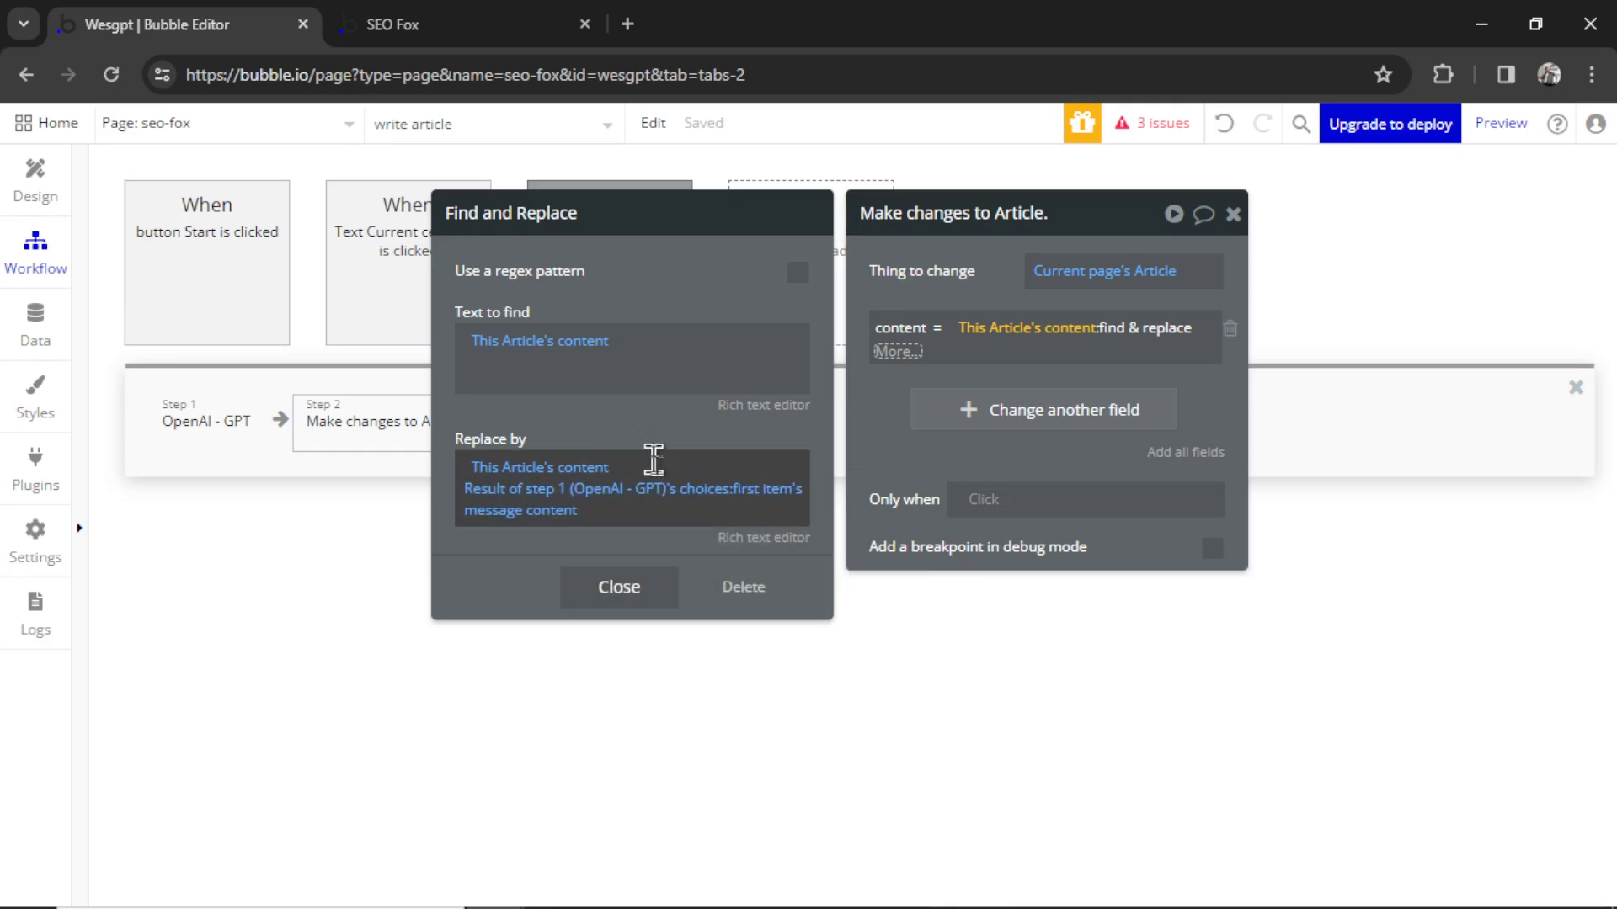
click(758, 537)
click(734, 324)
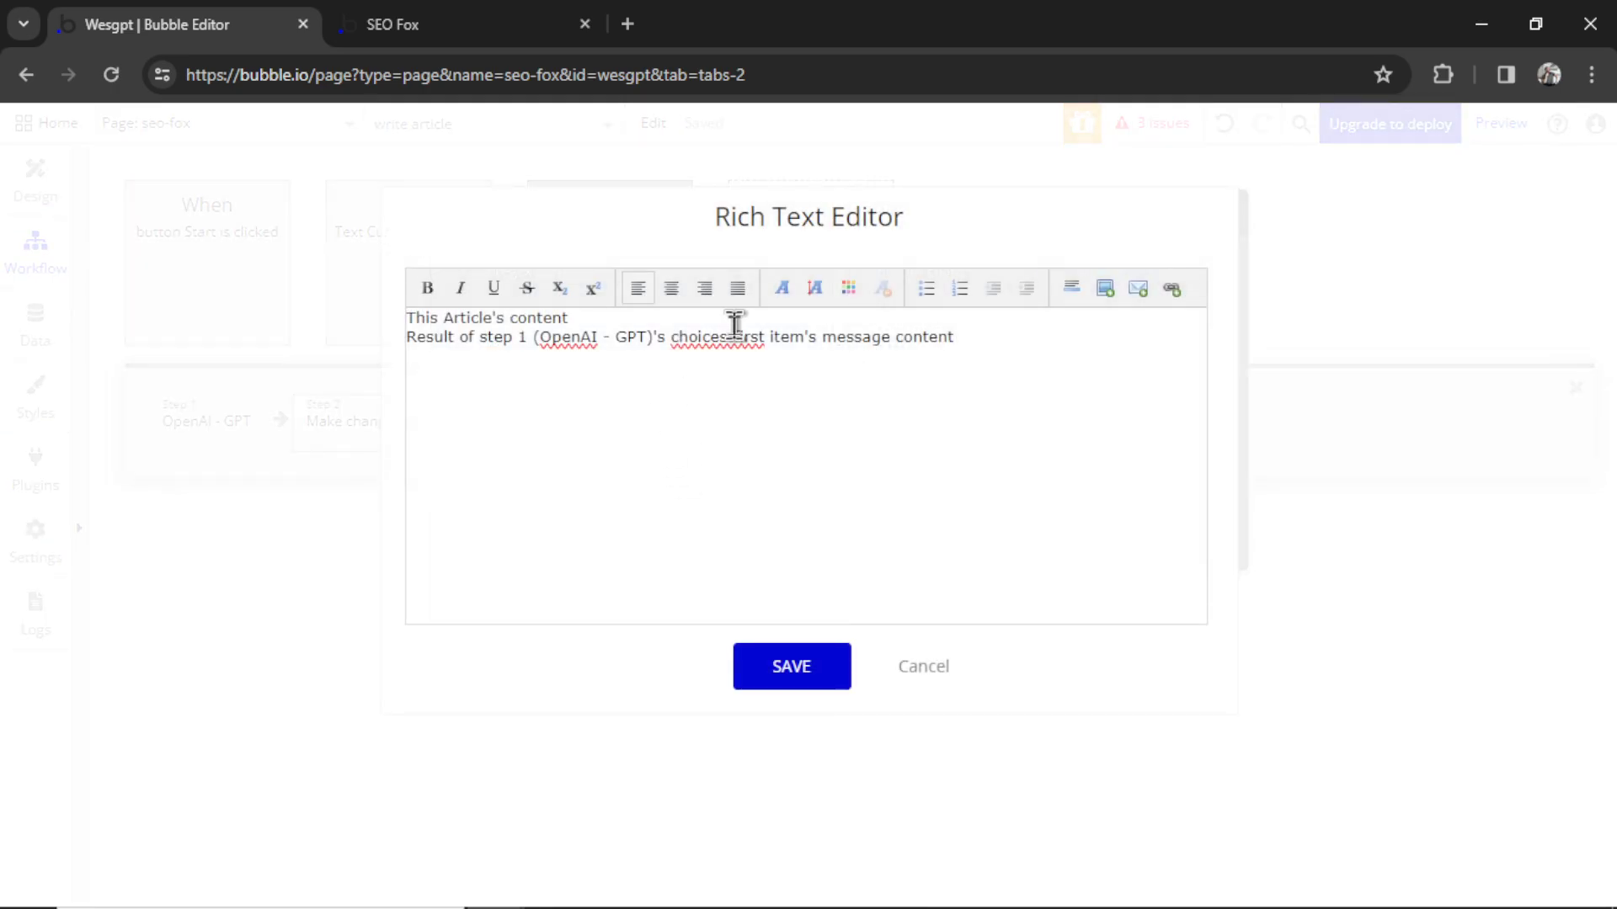
key(Return)
click(792, 669)
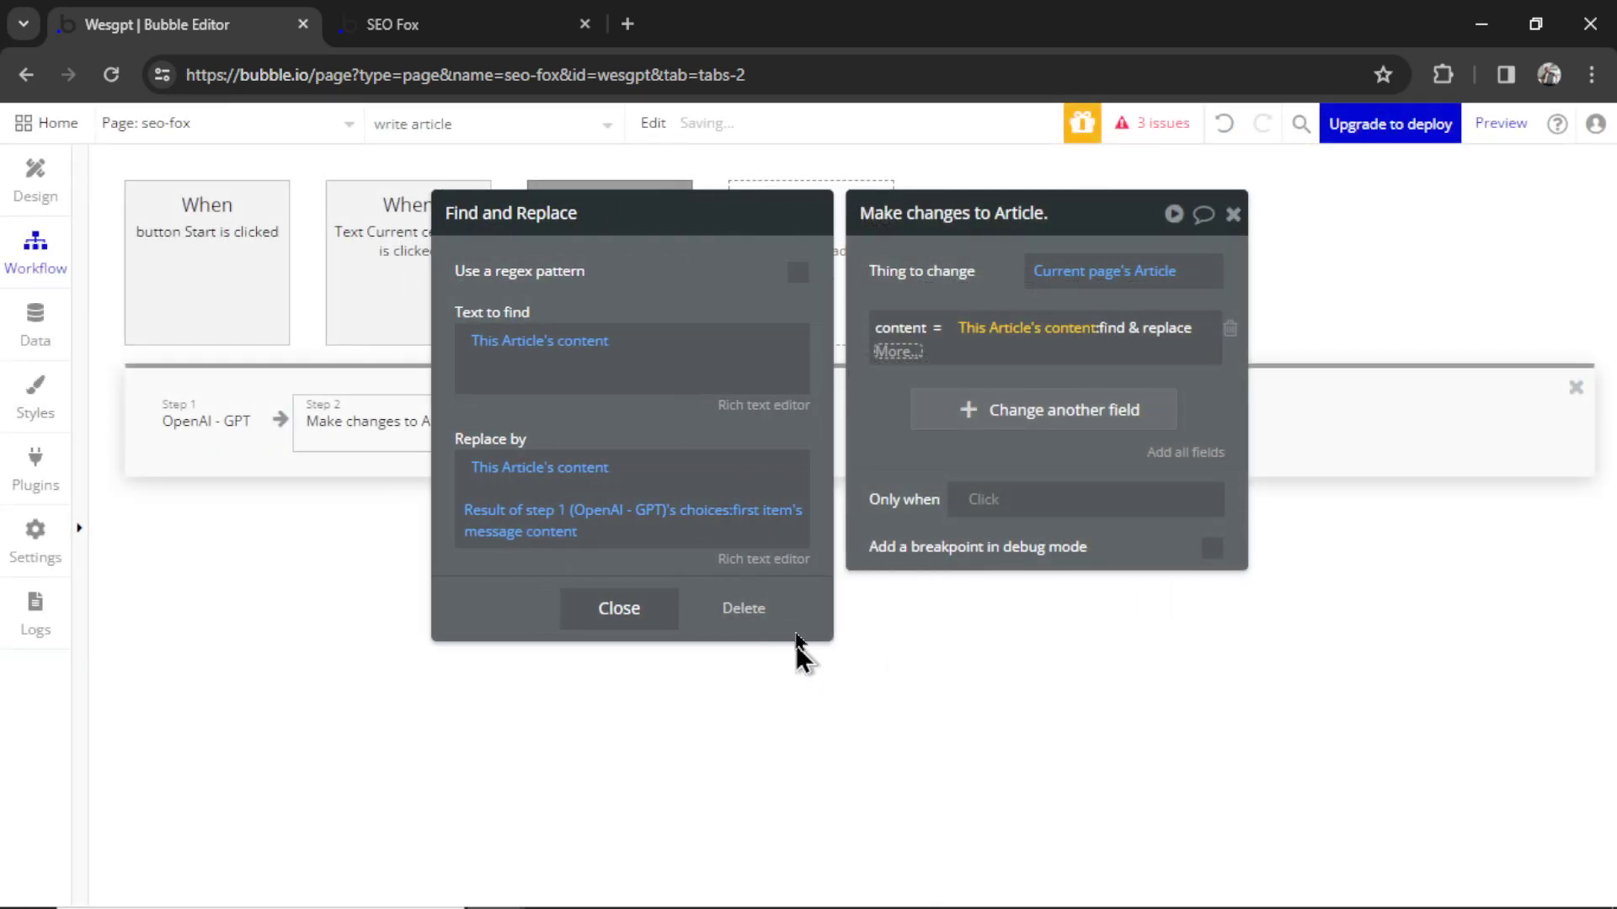
click(797, 654)
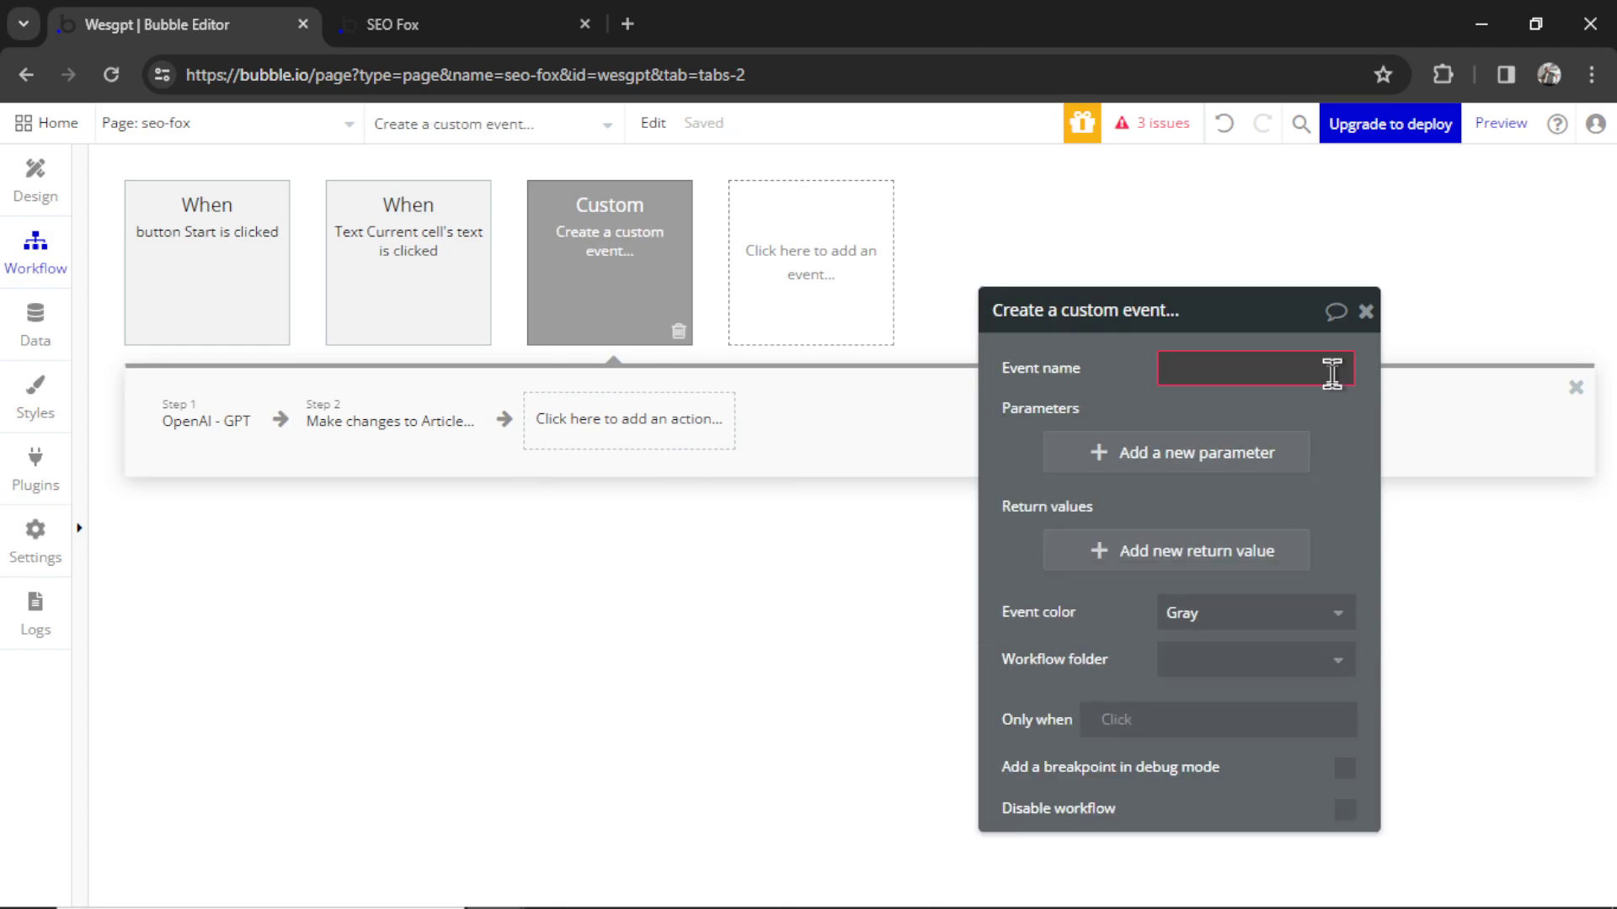
Rename the "write article" custom event as "section 1" and add a Trigger a custom event action as its step 3
text(section 1)
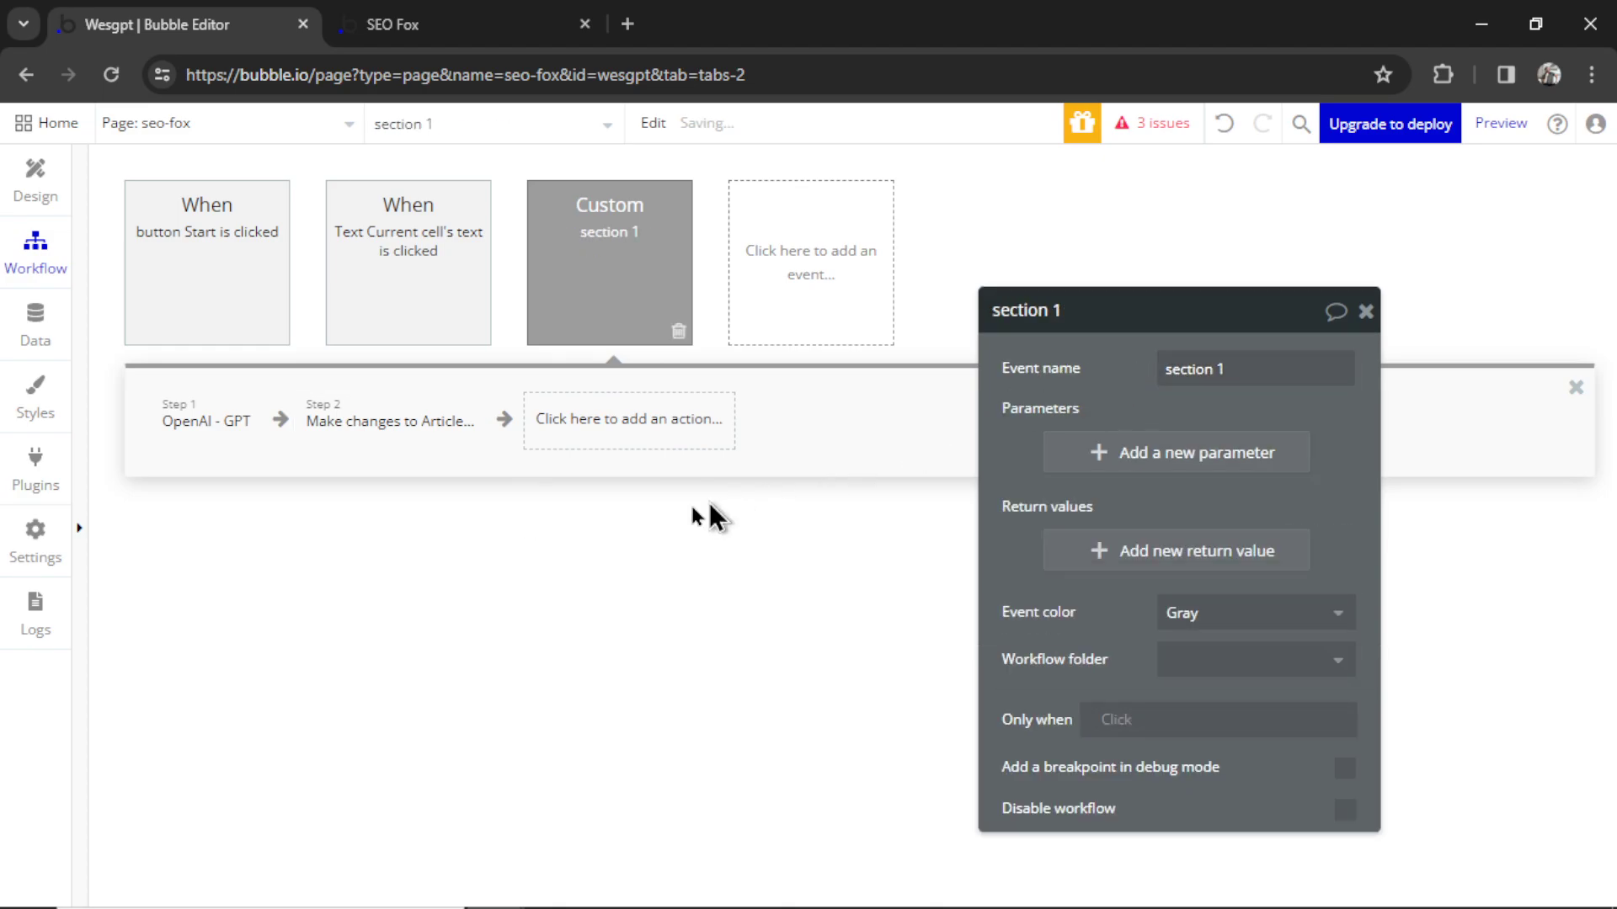
click(632, 435)
mouse_move(665, 821)
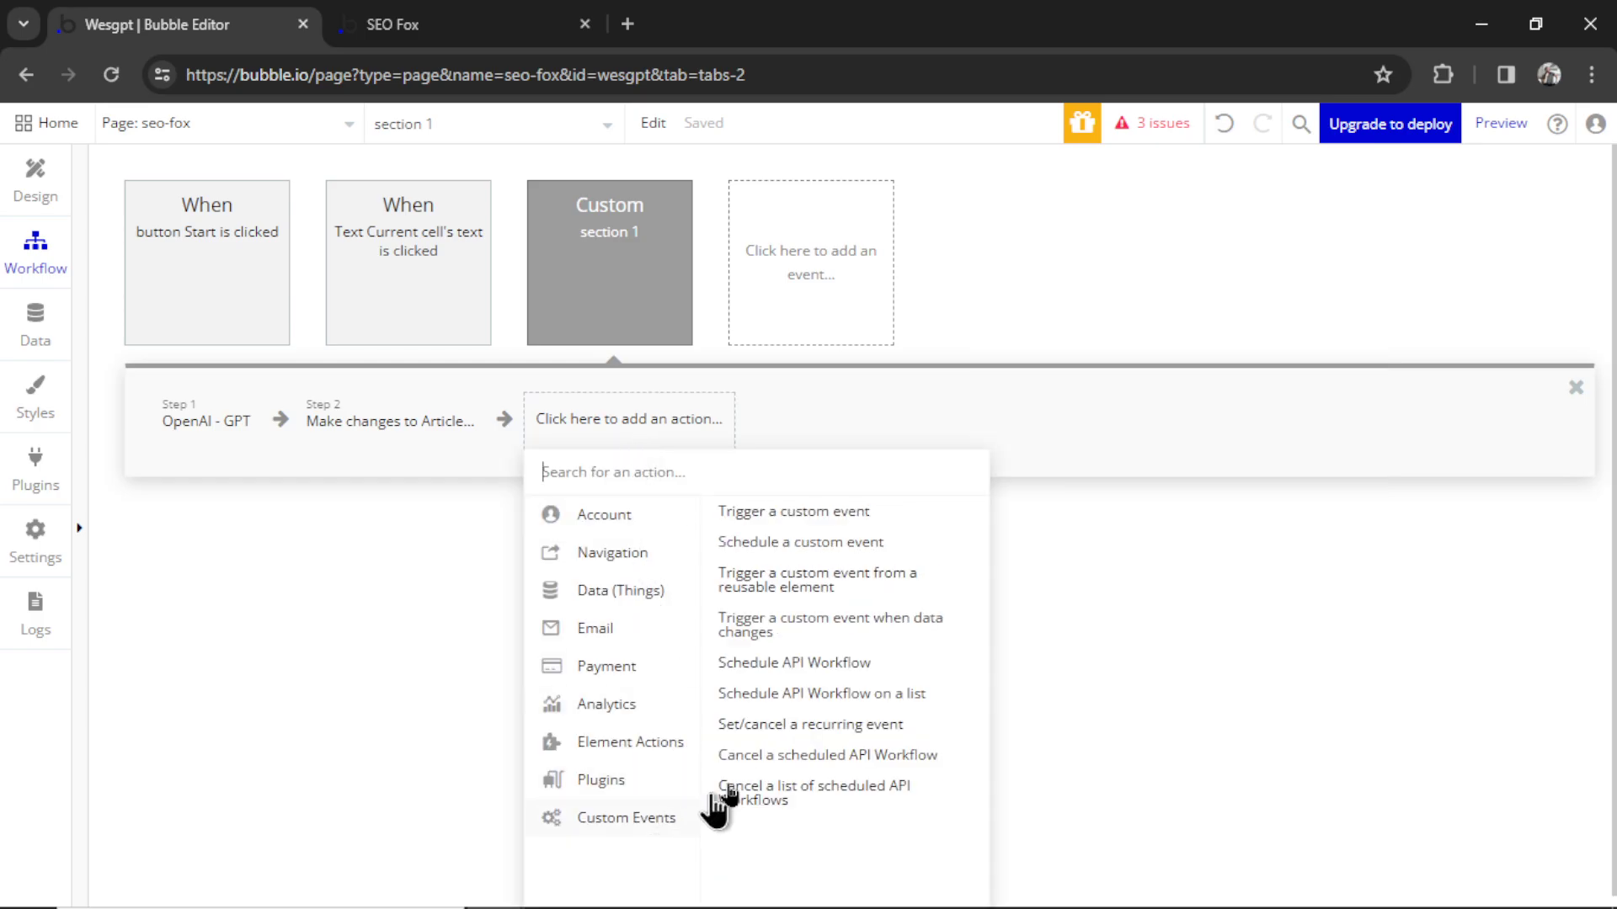
click(846, 512)
click(855, 527)
Create another custom event named "section 2"
click(833, 290)
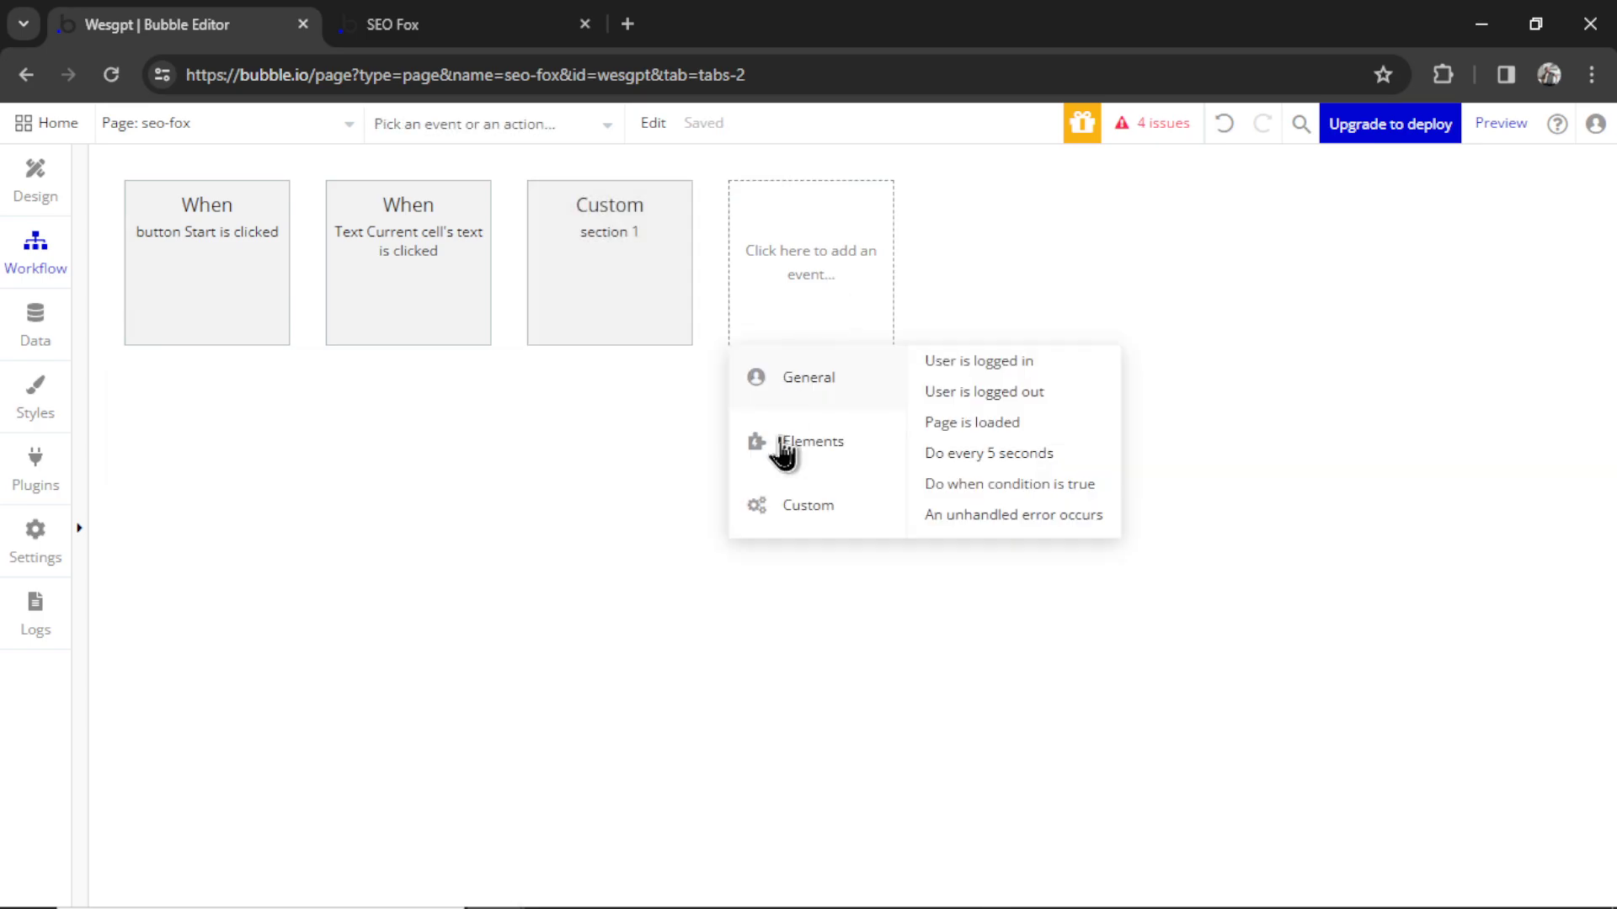
mouse_move(837, 511)
click(1010, 361)
text(section 2)
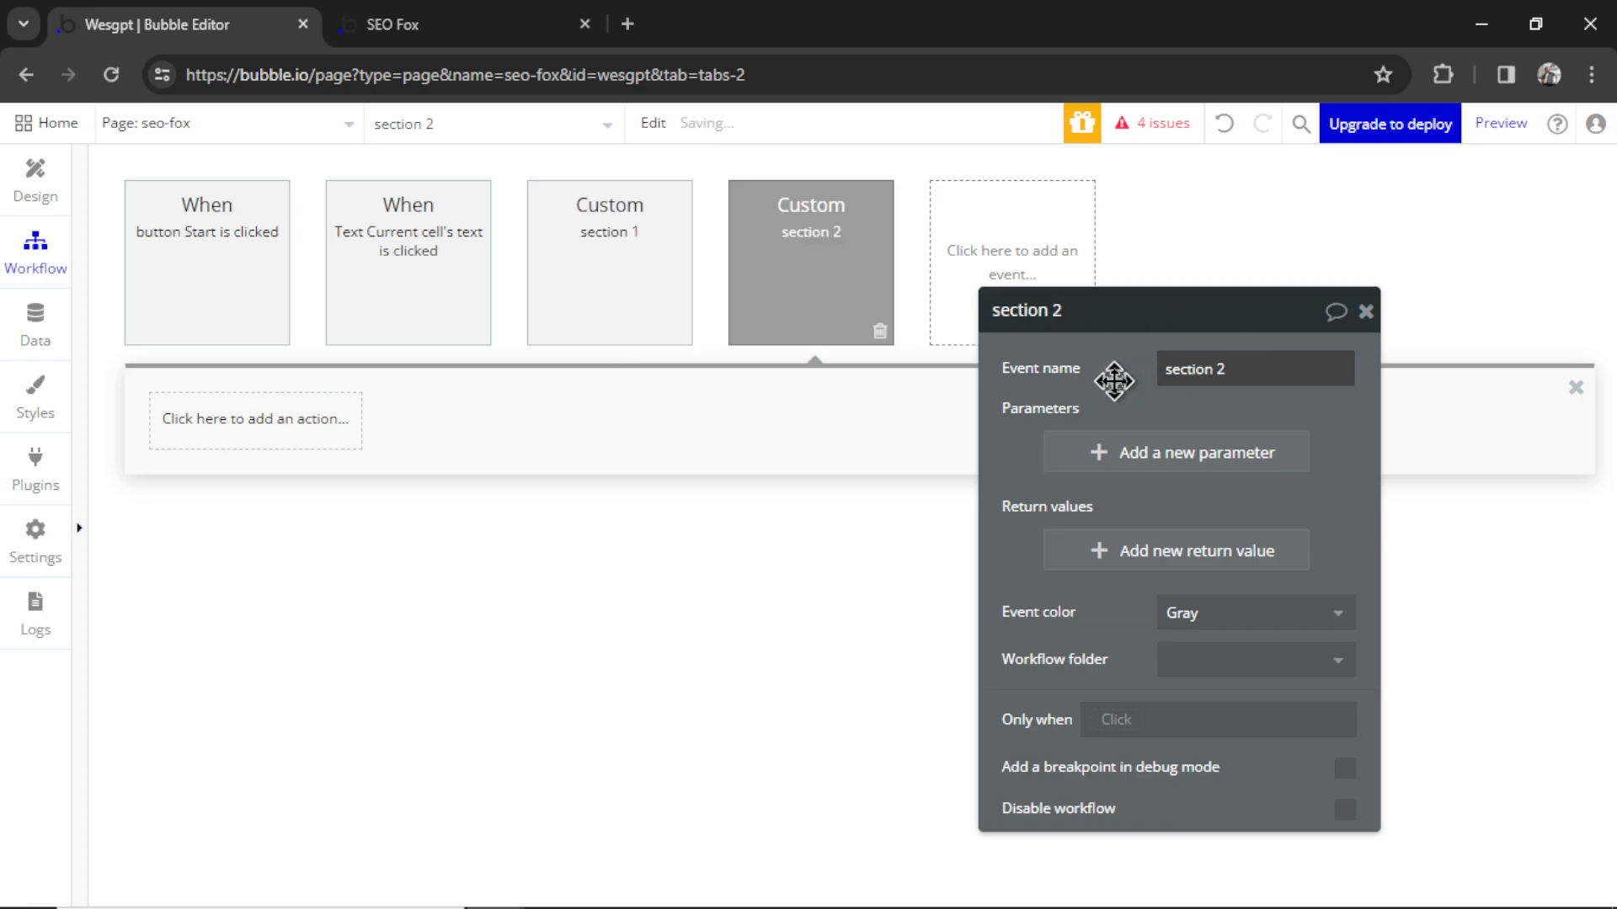
Copy the OpenAI - GPT action from section 1 and paste it as the first action of section 2
click(619, 265)
click(210, 422)
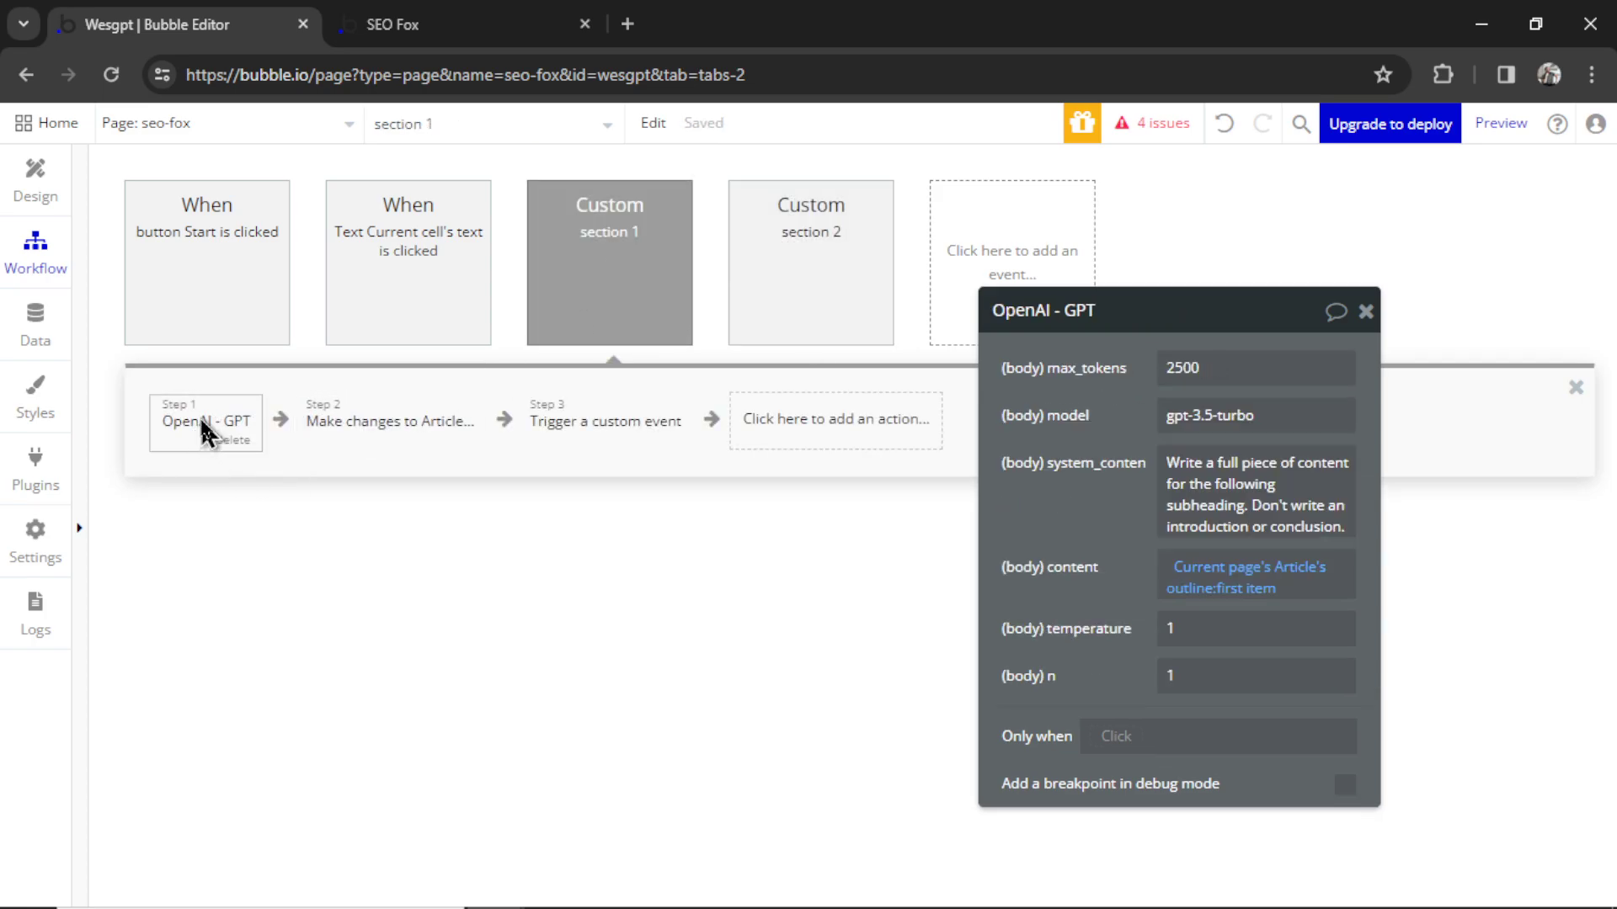
right_click(208, 424)
click(294, 581)
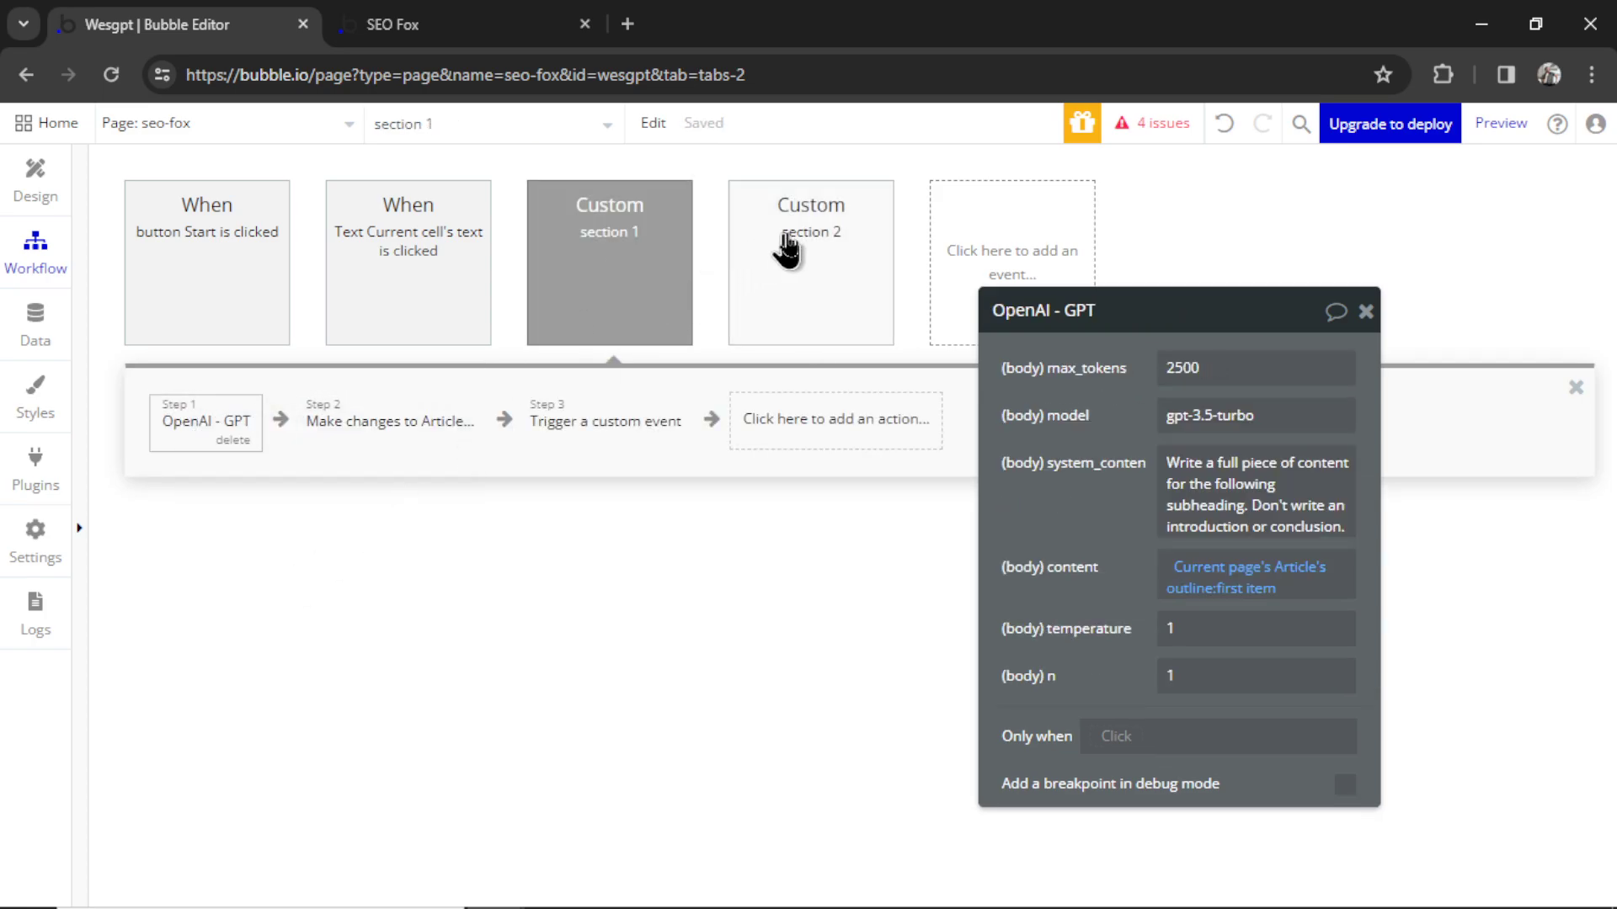
click(808, 253)
right_click(256, 426)
click(288, 446)
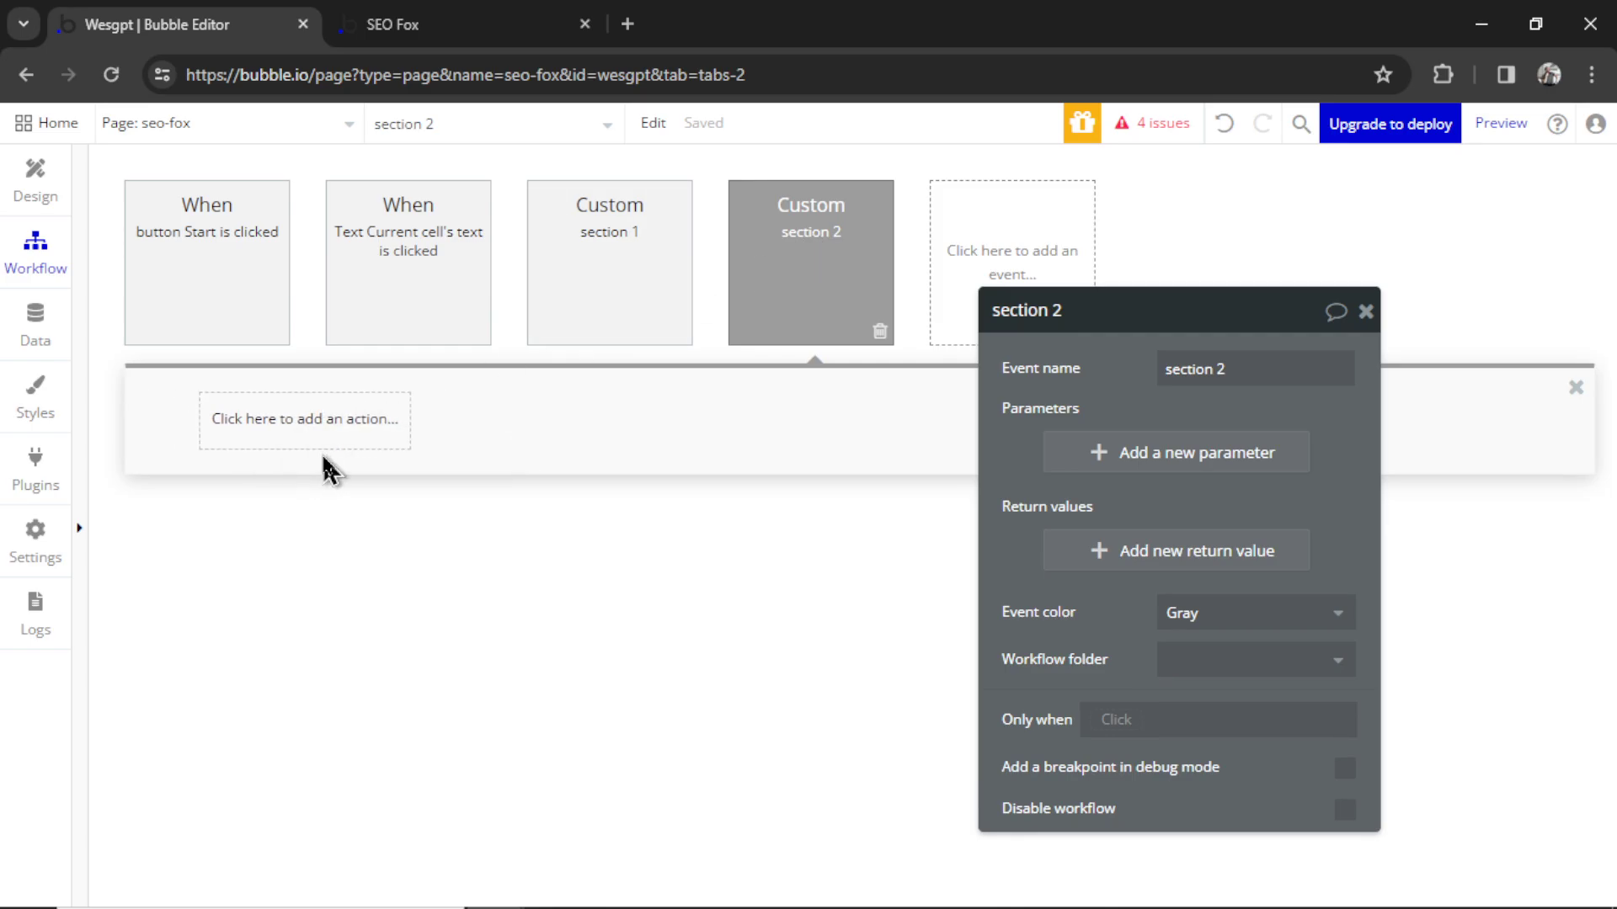
Copy the Make changes to Article action from section 1 and paste it as step 2 of section 2
click(387, 425)
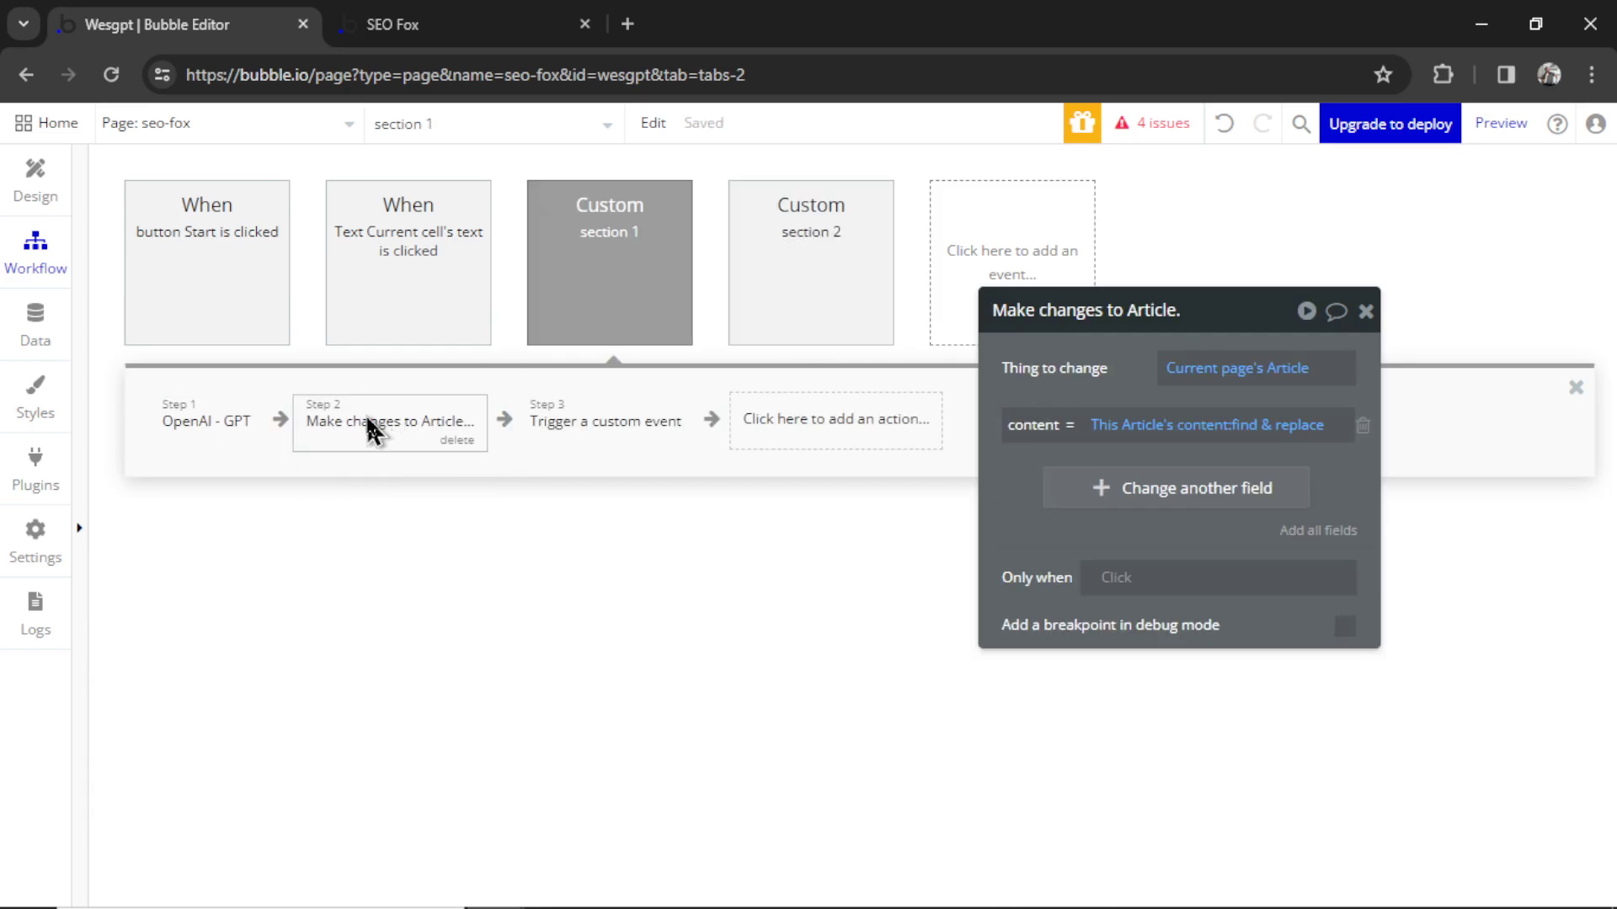
right_click(387, 425)
click(453, 570)
click(791, 301)
right_click(408, 426)
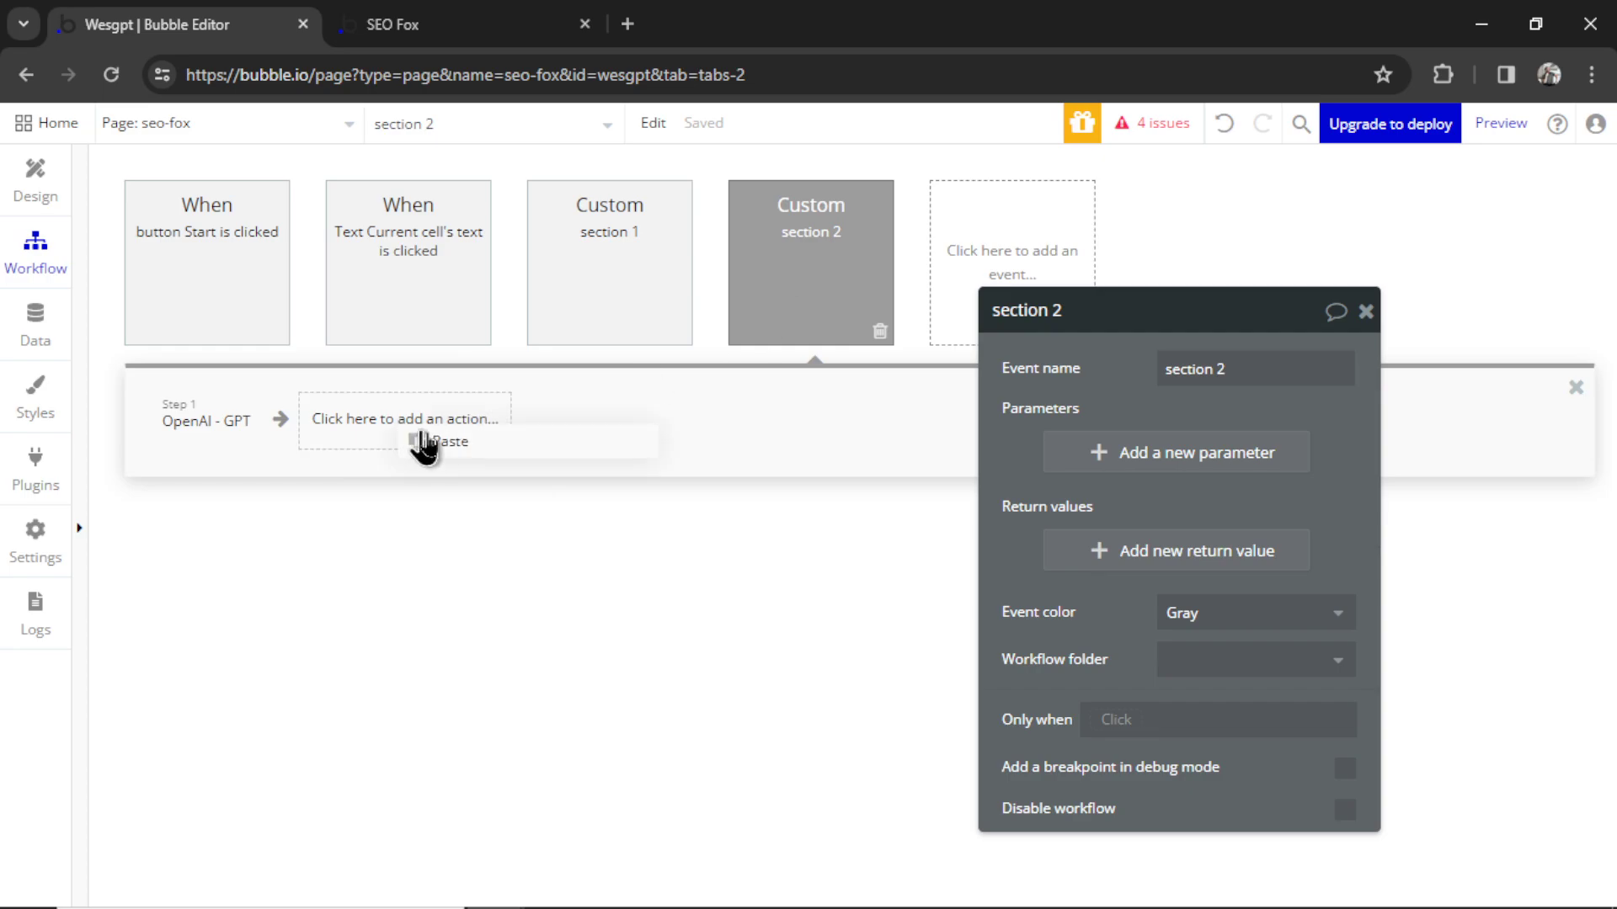
click(428, 446)
Change the content of section 2's OpenAI - GPT action to the Current page's Article's outline item # 2
click(798, 287)
click(248, 426)
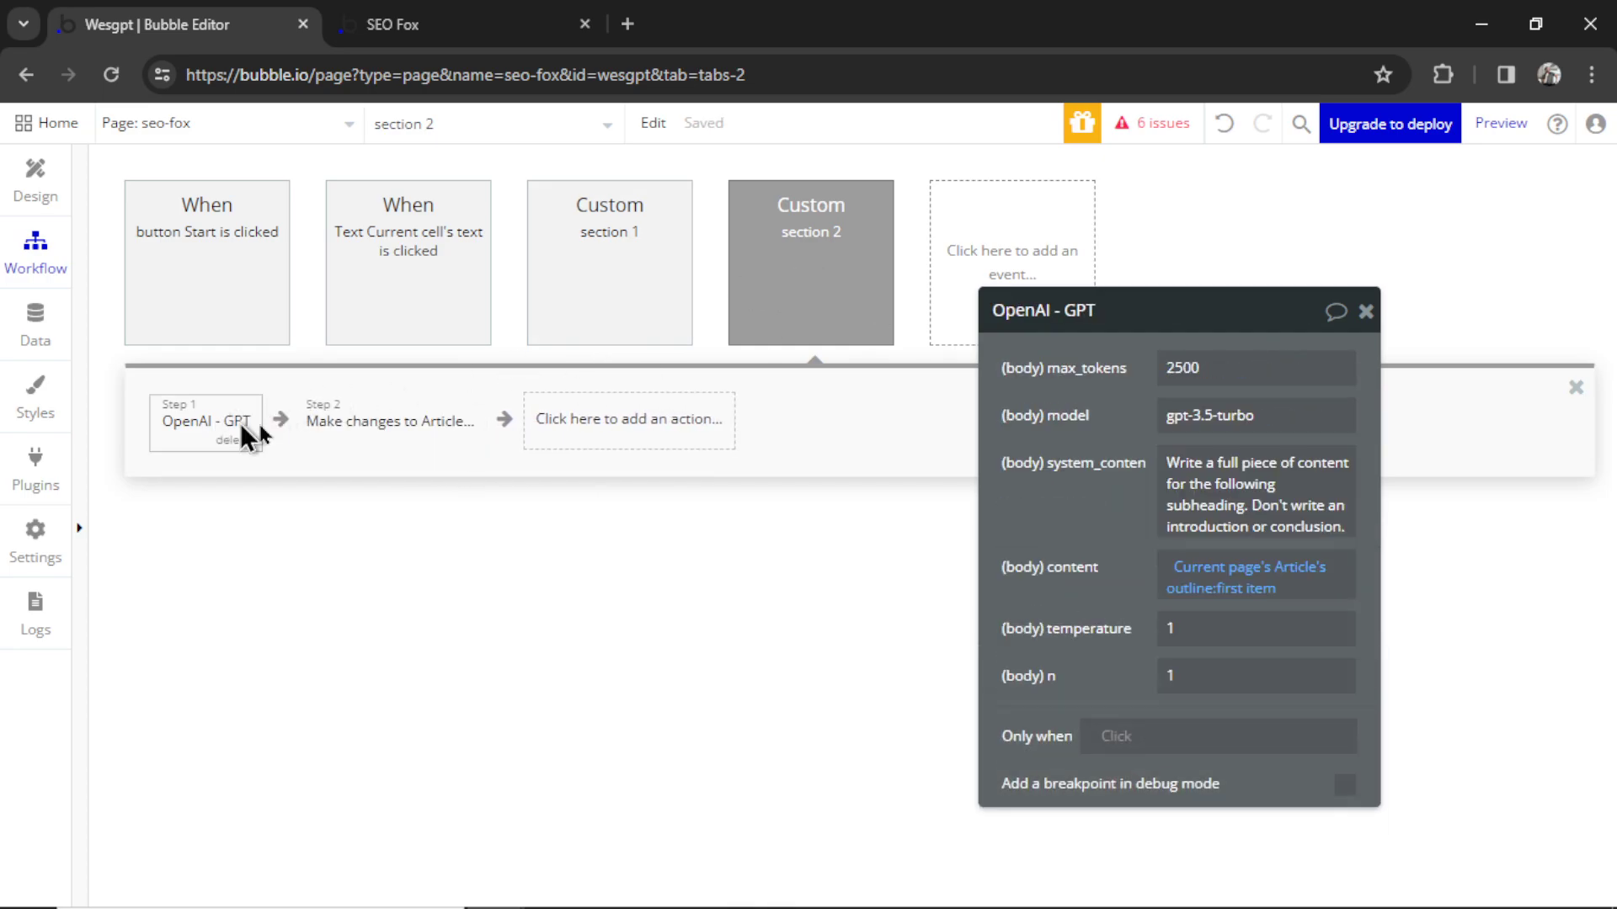
click(1256, 589)
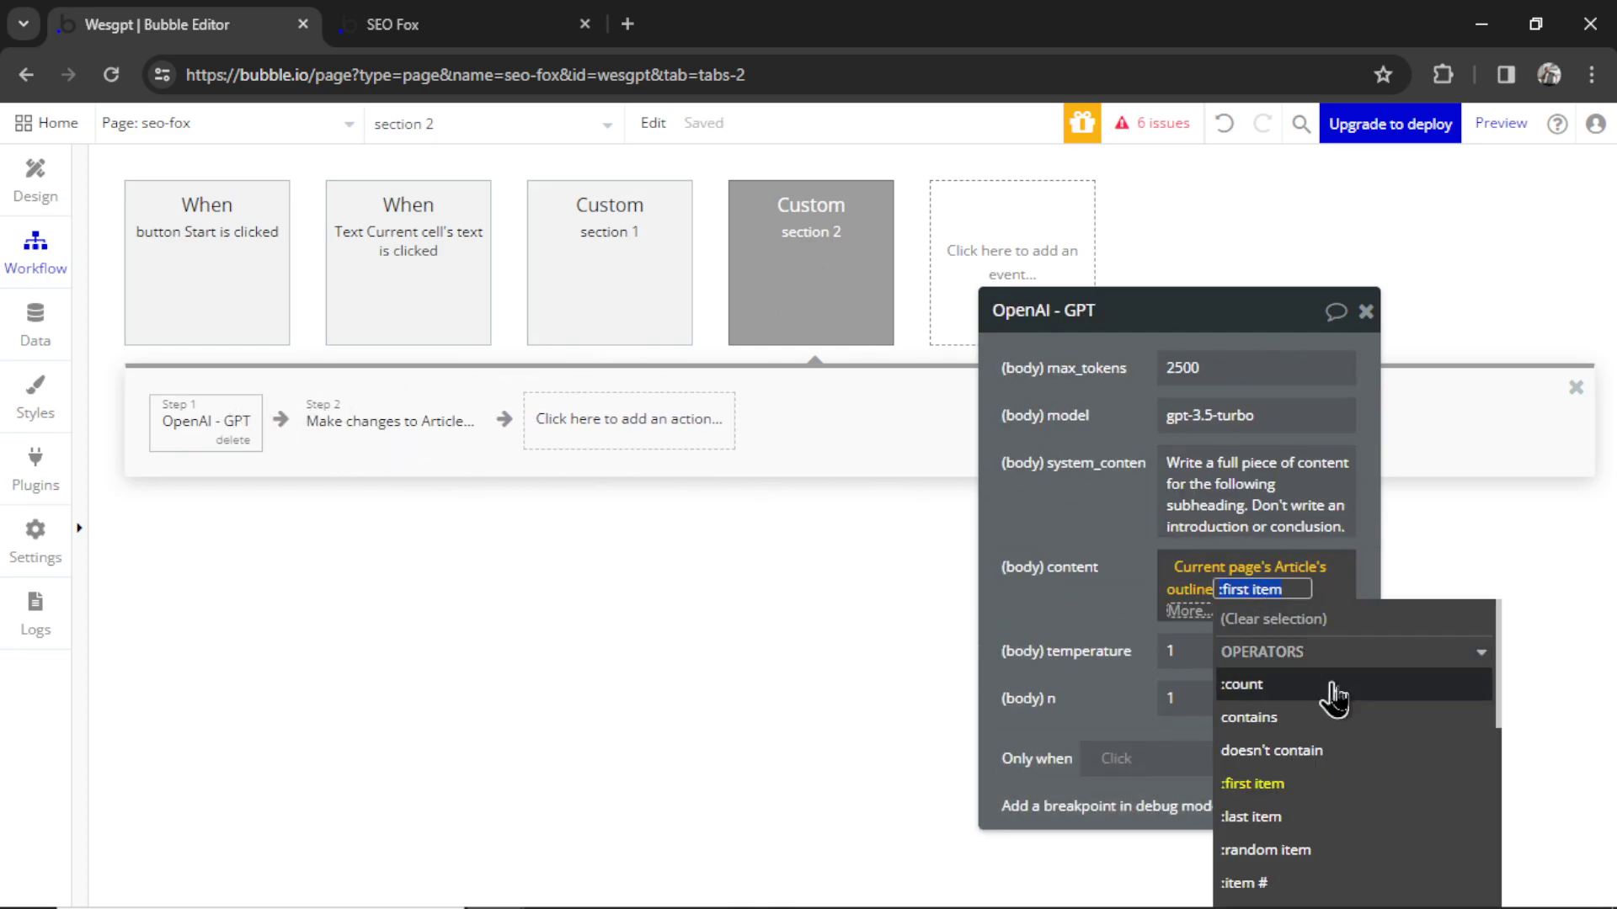
scroll(1350, 716, down, 2)
click(1319, 821)
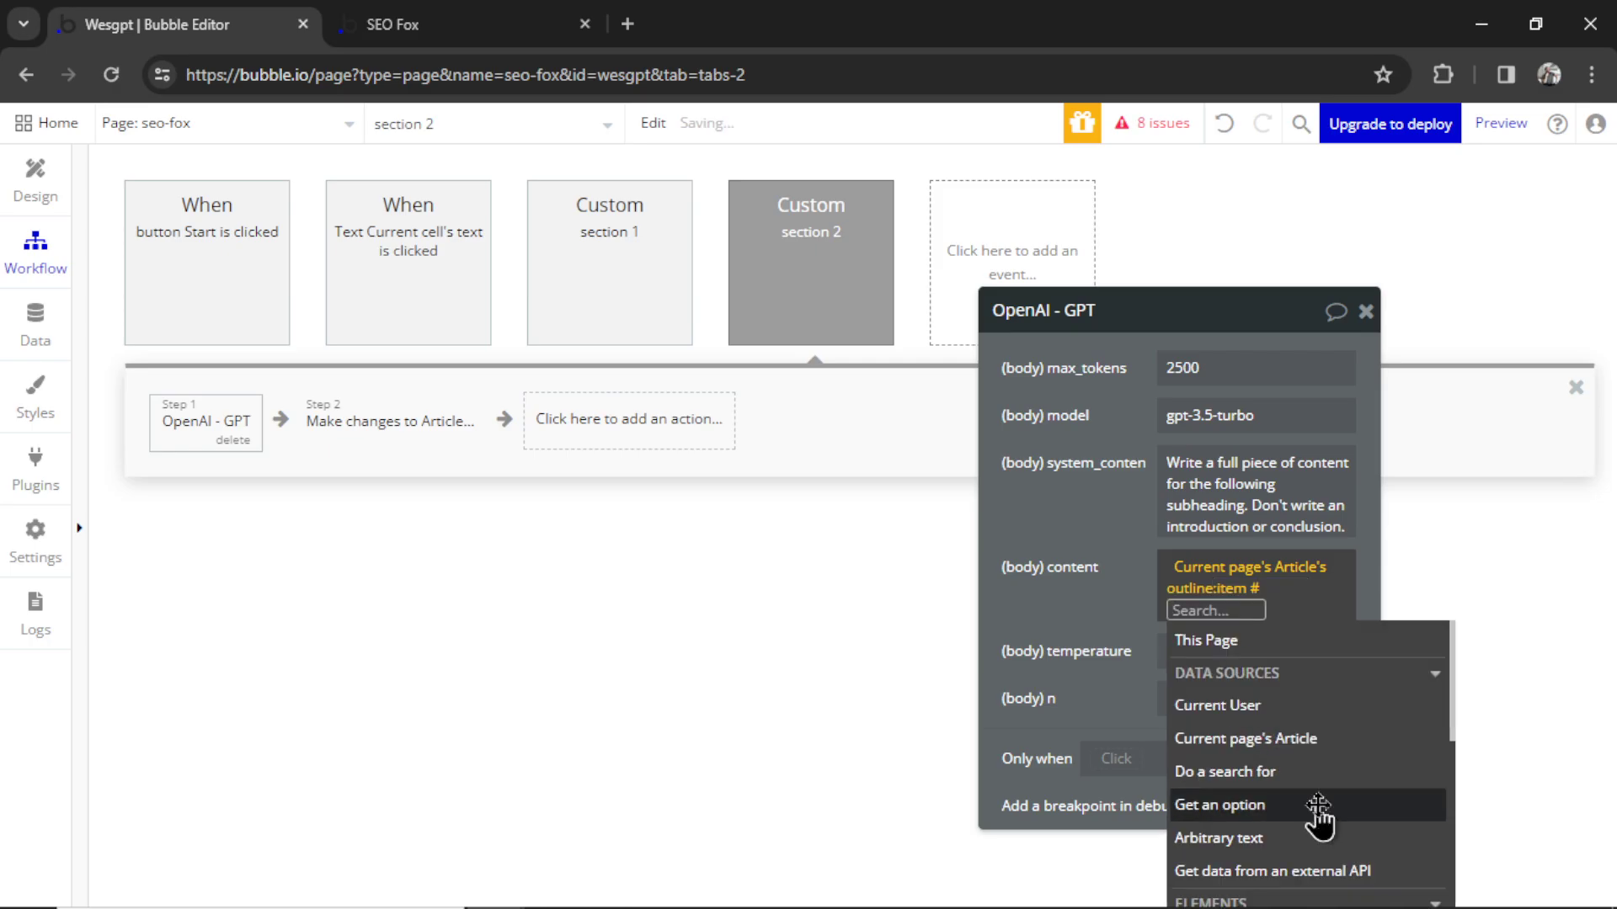
text(2)
drag(1063, 534, 1127, 516)
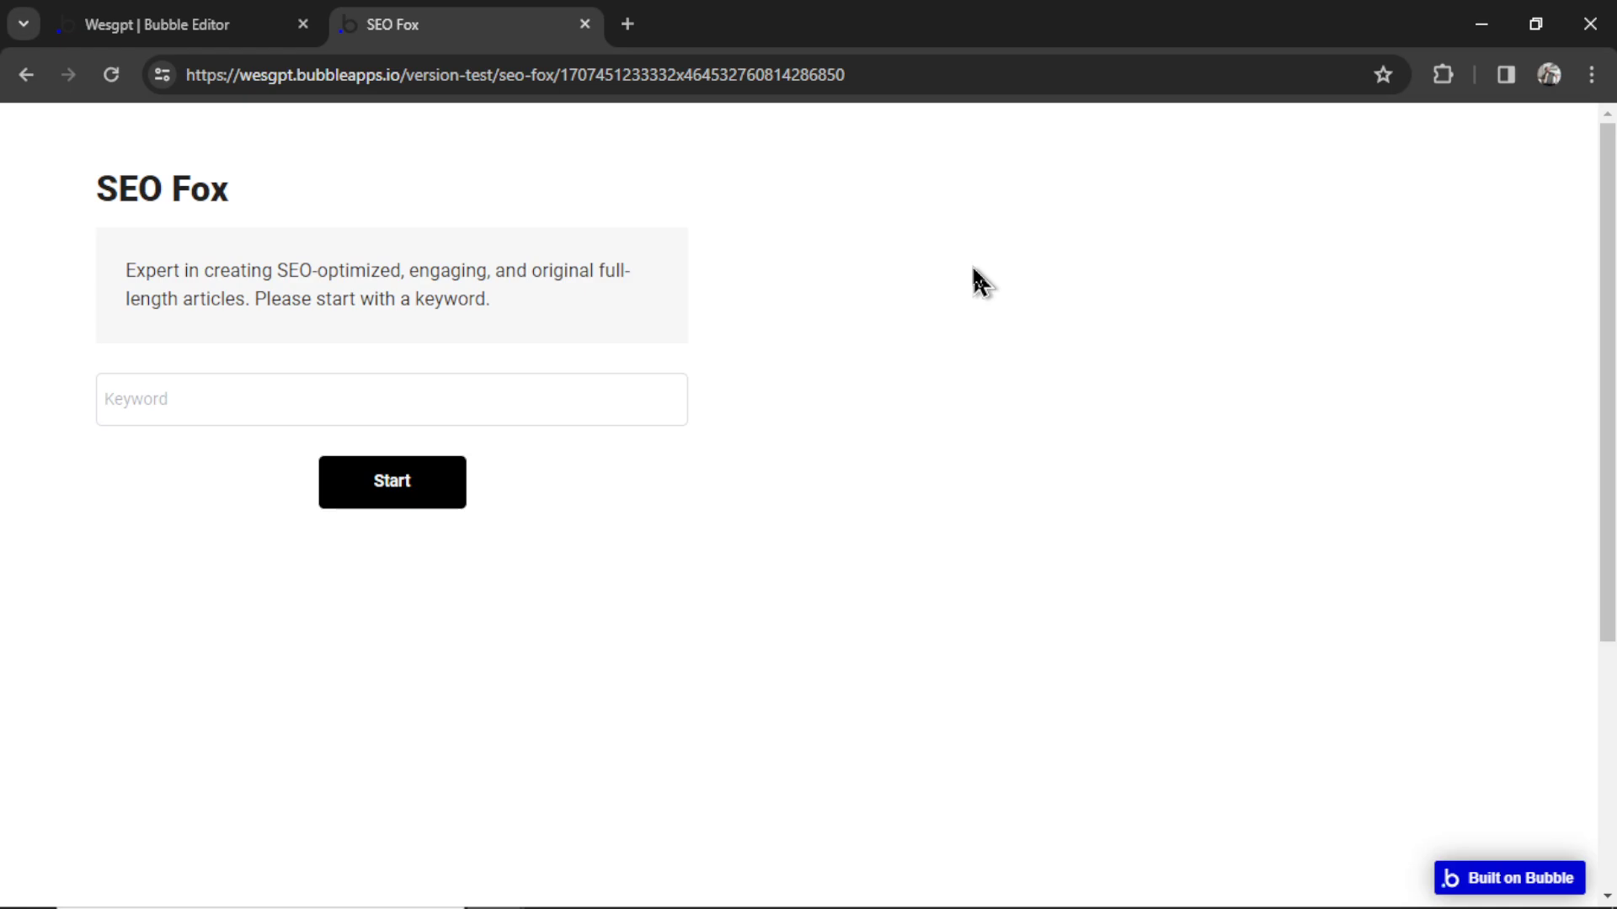
Test the SEO Fox preview with the keyword "classic cars", choose the title "Chrome Dreams: A Love Affair with Classic Cars" and look through the generated article
text(classic cars)
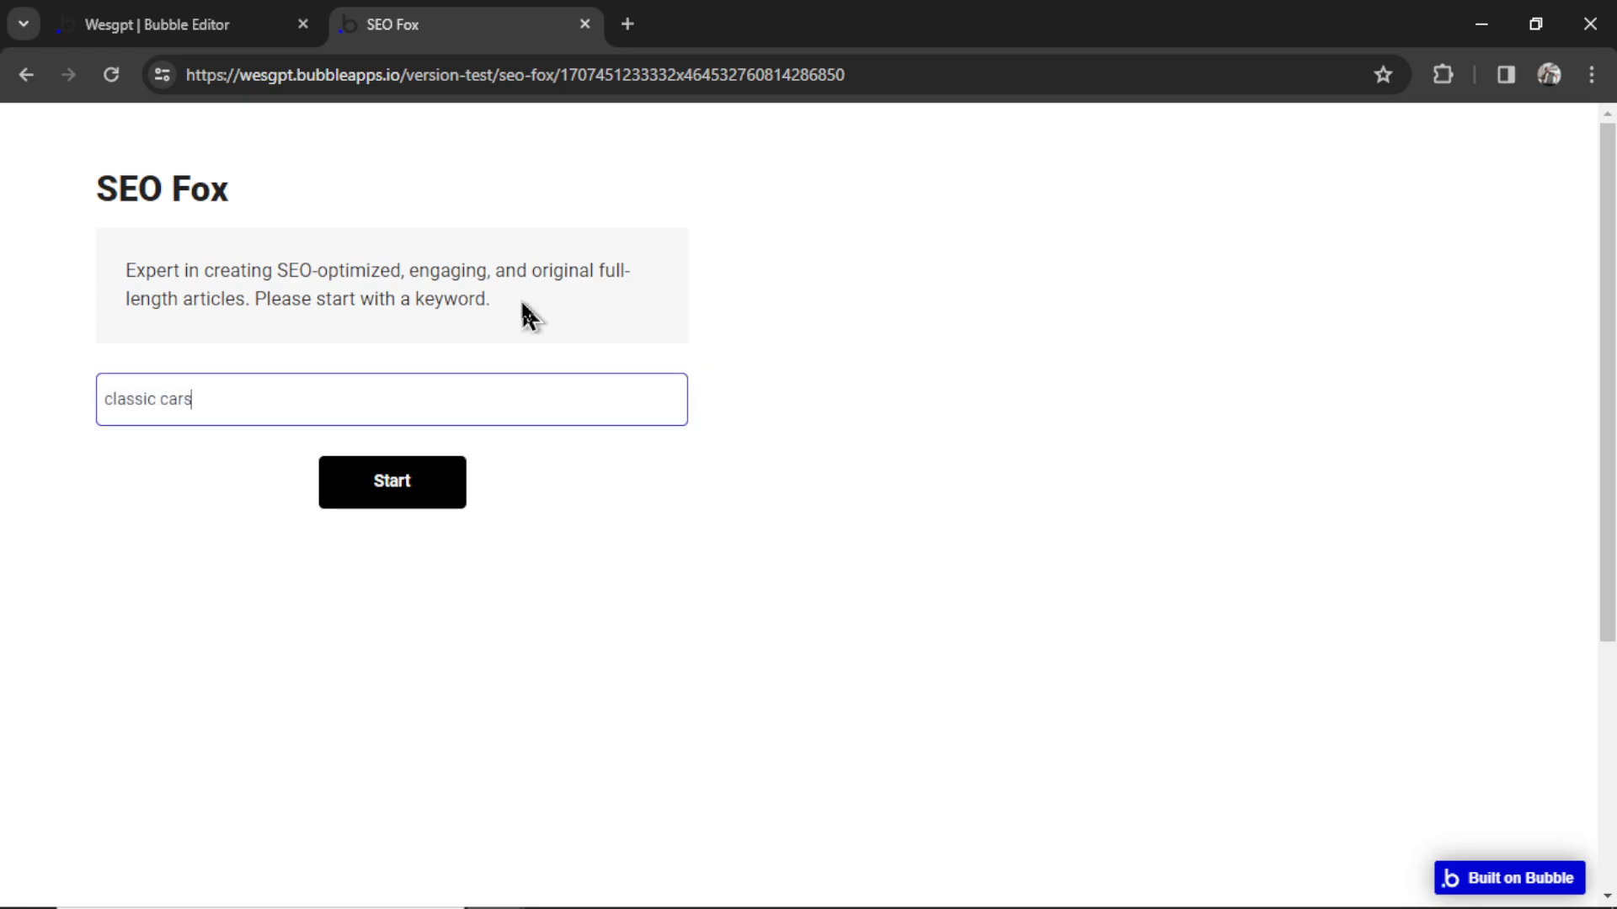
click(403, 503)
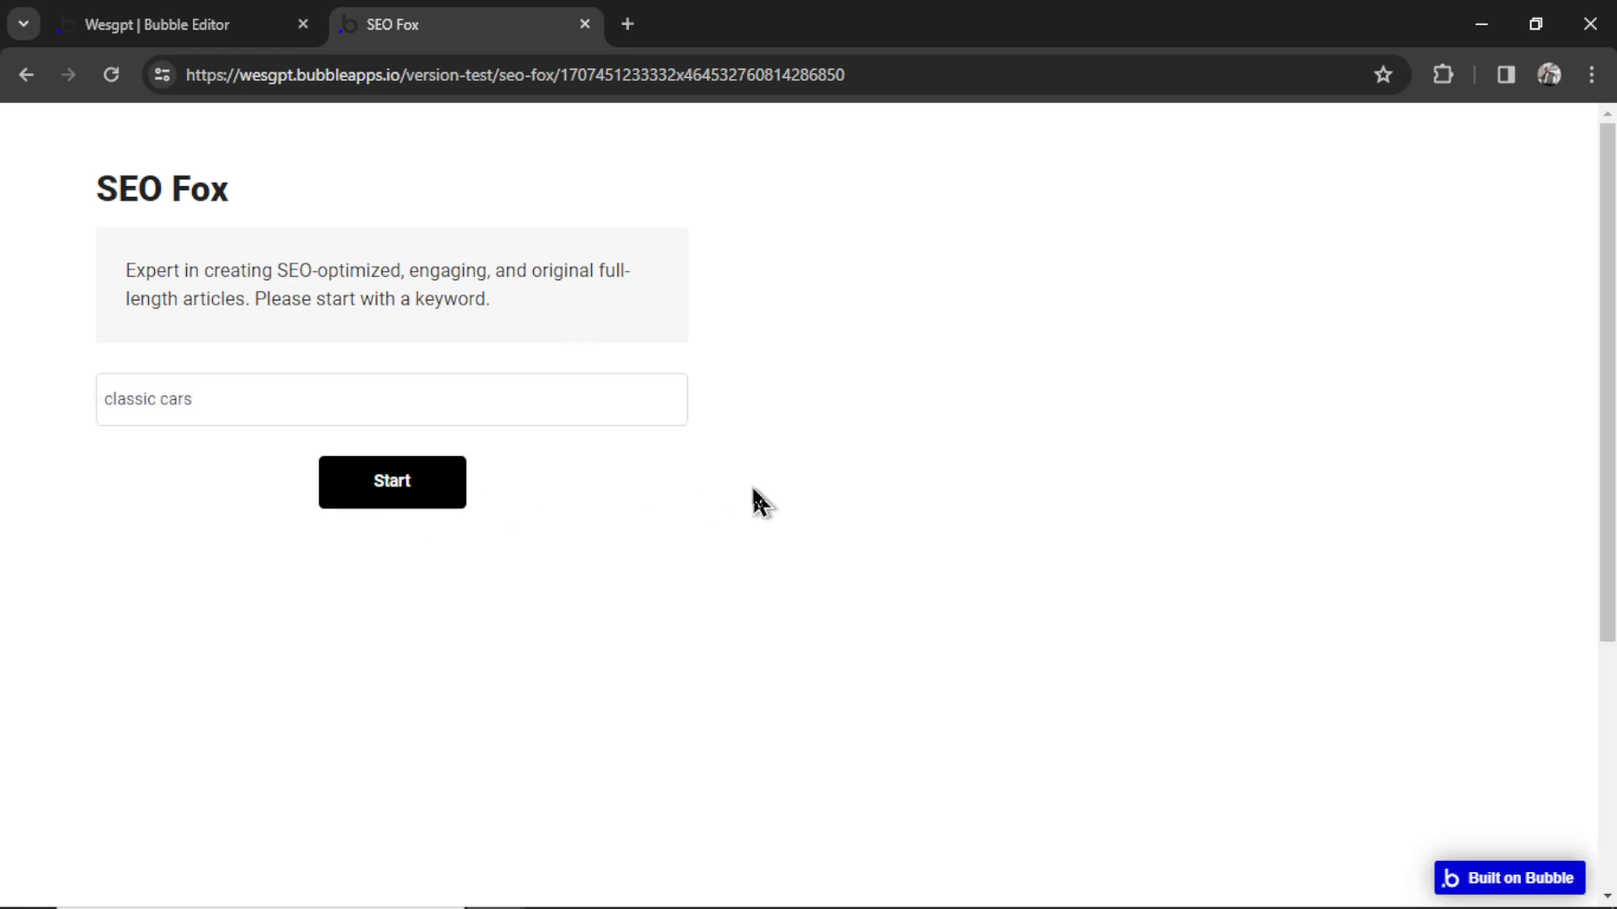
click(381, 620)
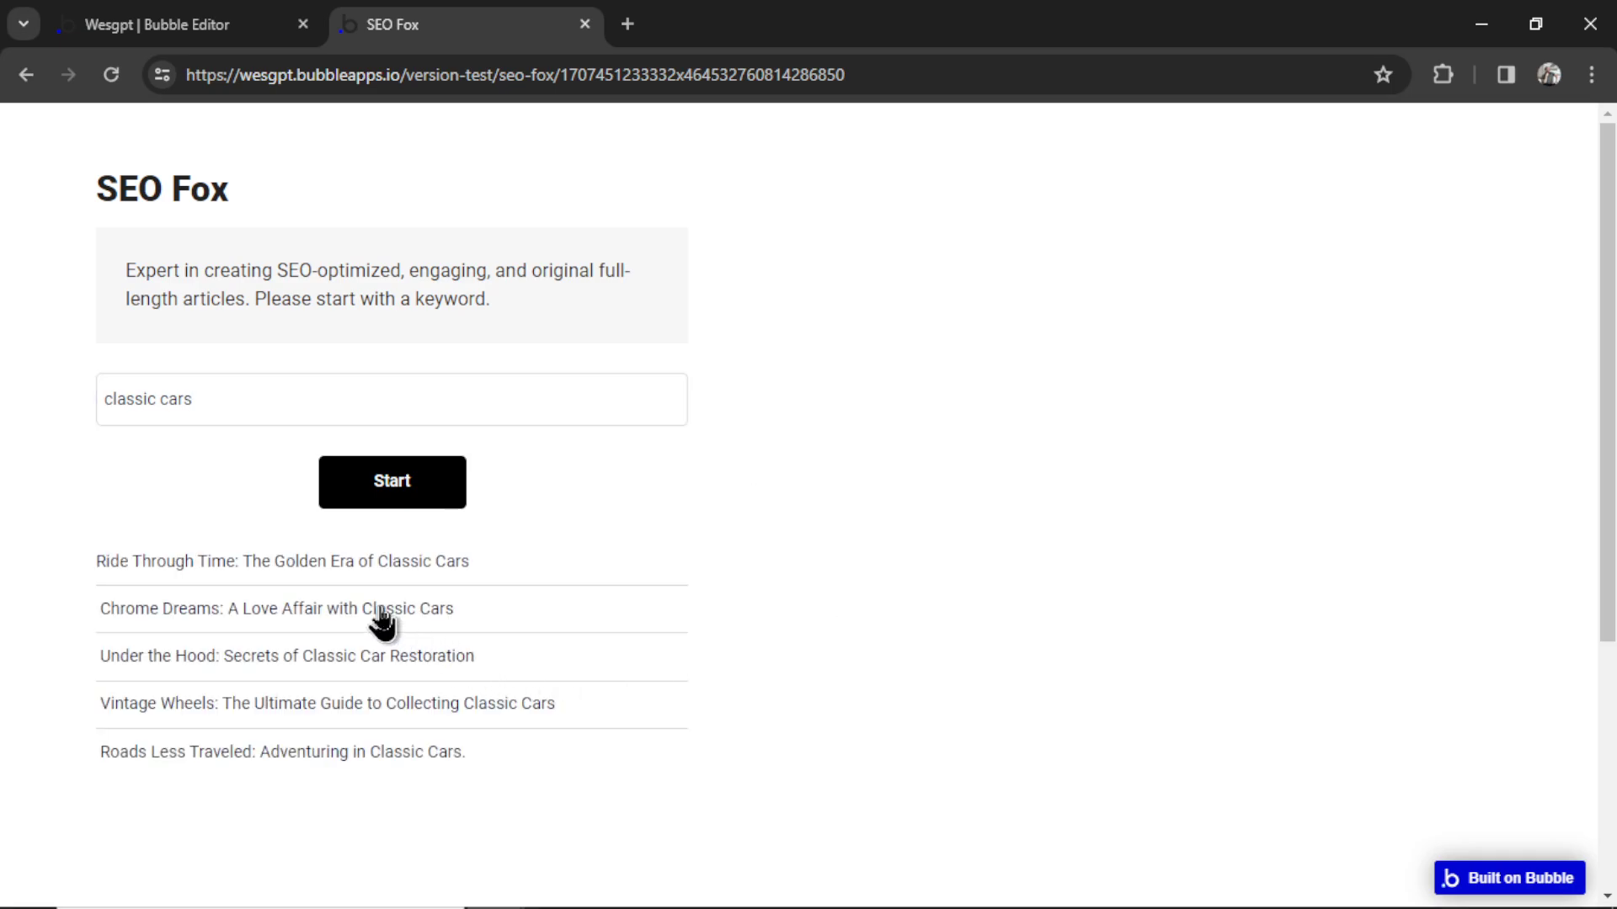
scroll(1565, 314, down, 4)
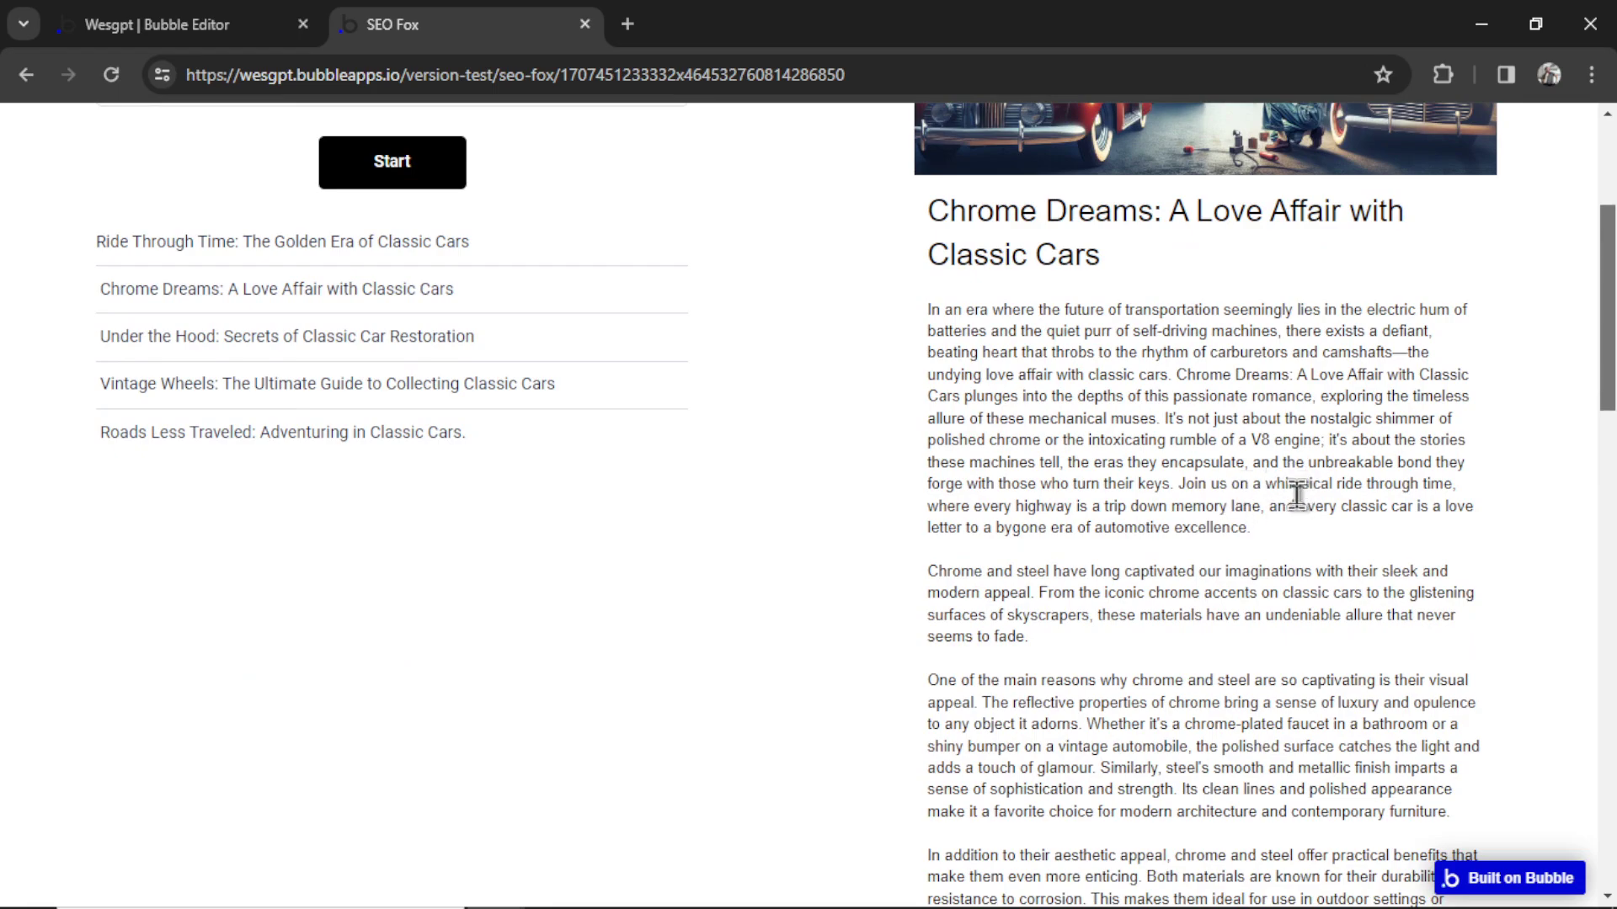
drag(1609, 383, 1609, 801)
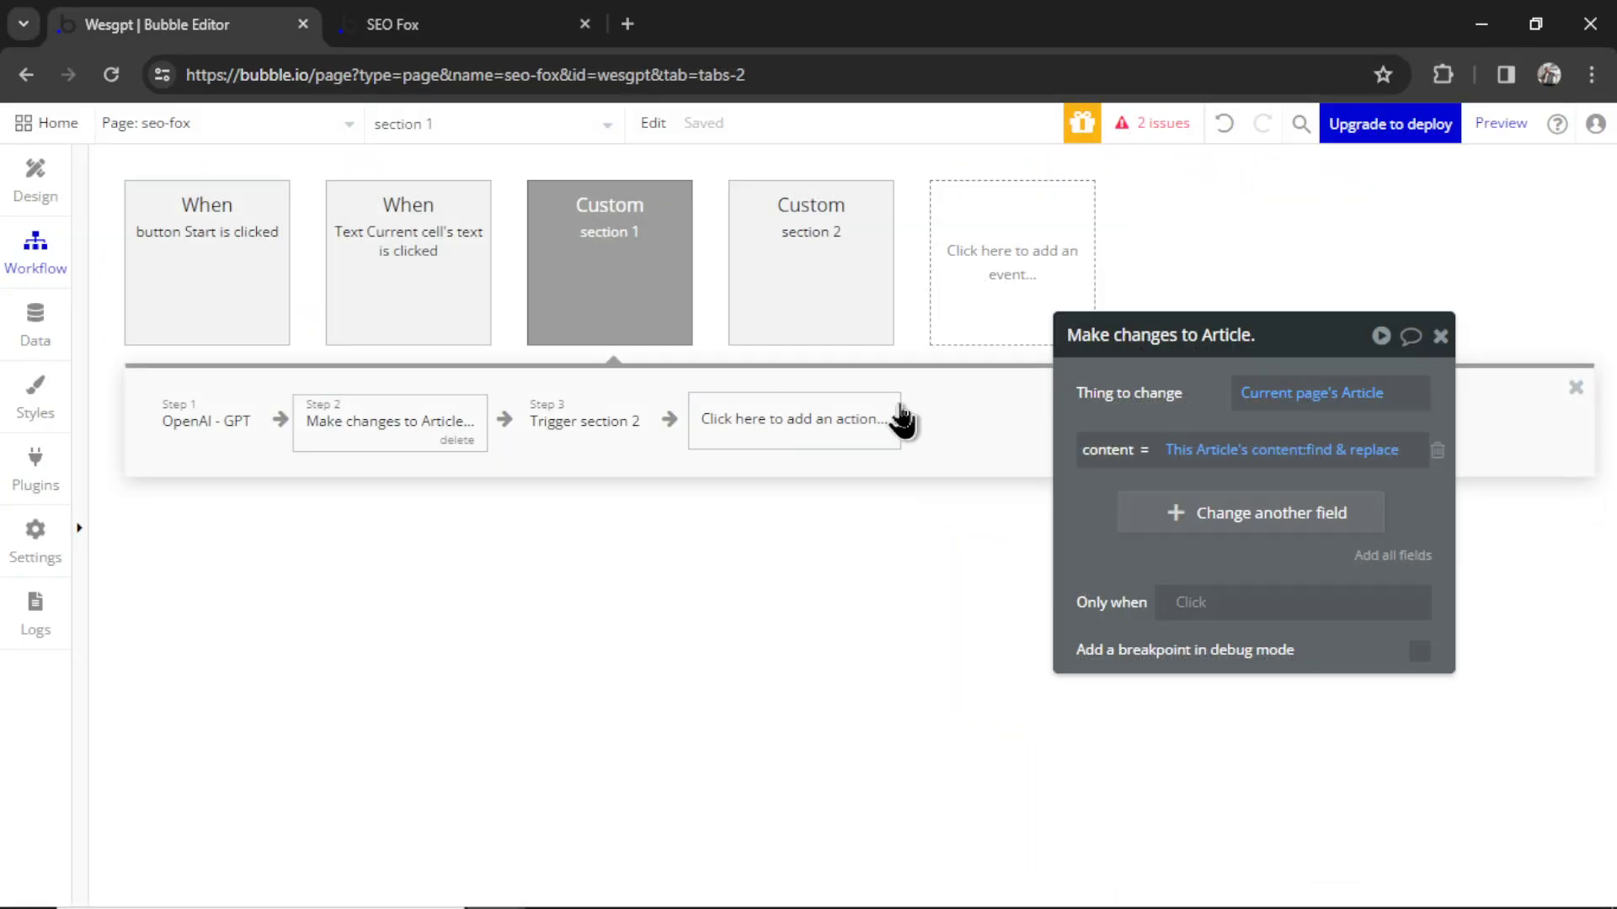
In section 1's Make changes to Article action, insert This Article's outline:first item between the content and the GPT result in the replacement text
click(1374, 455)
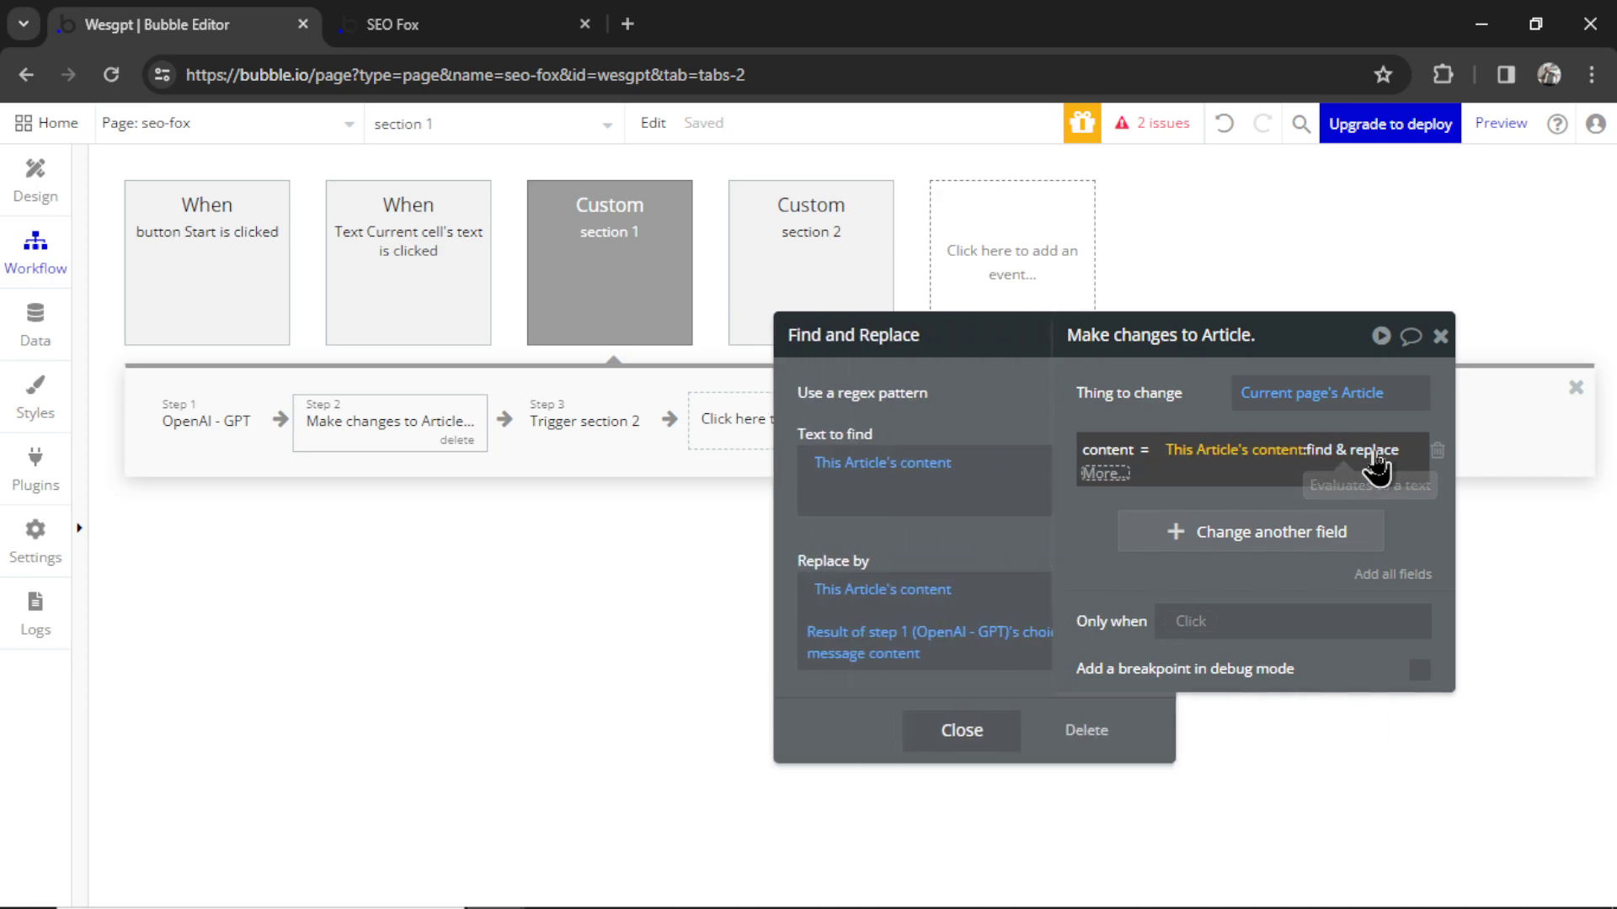
click(818, 627)
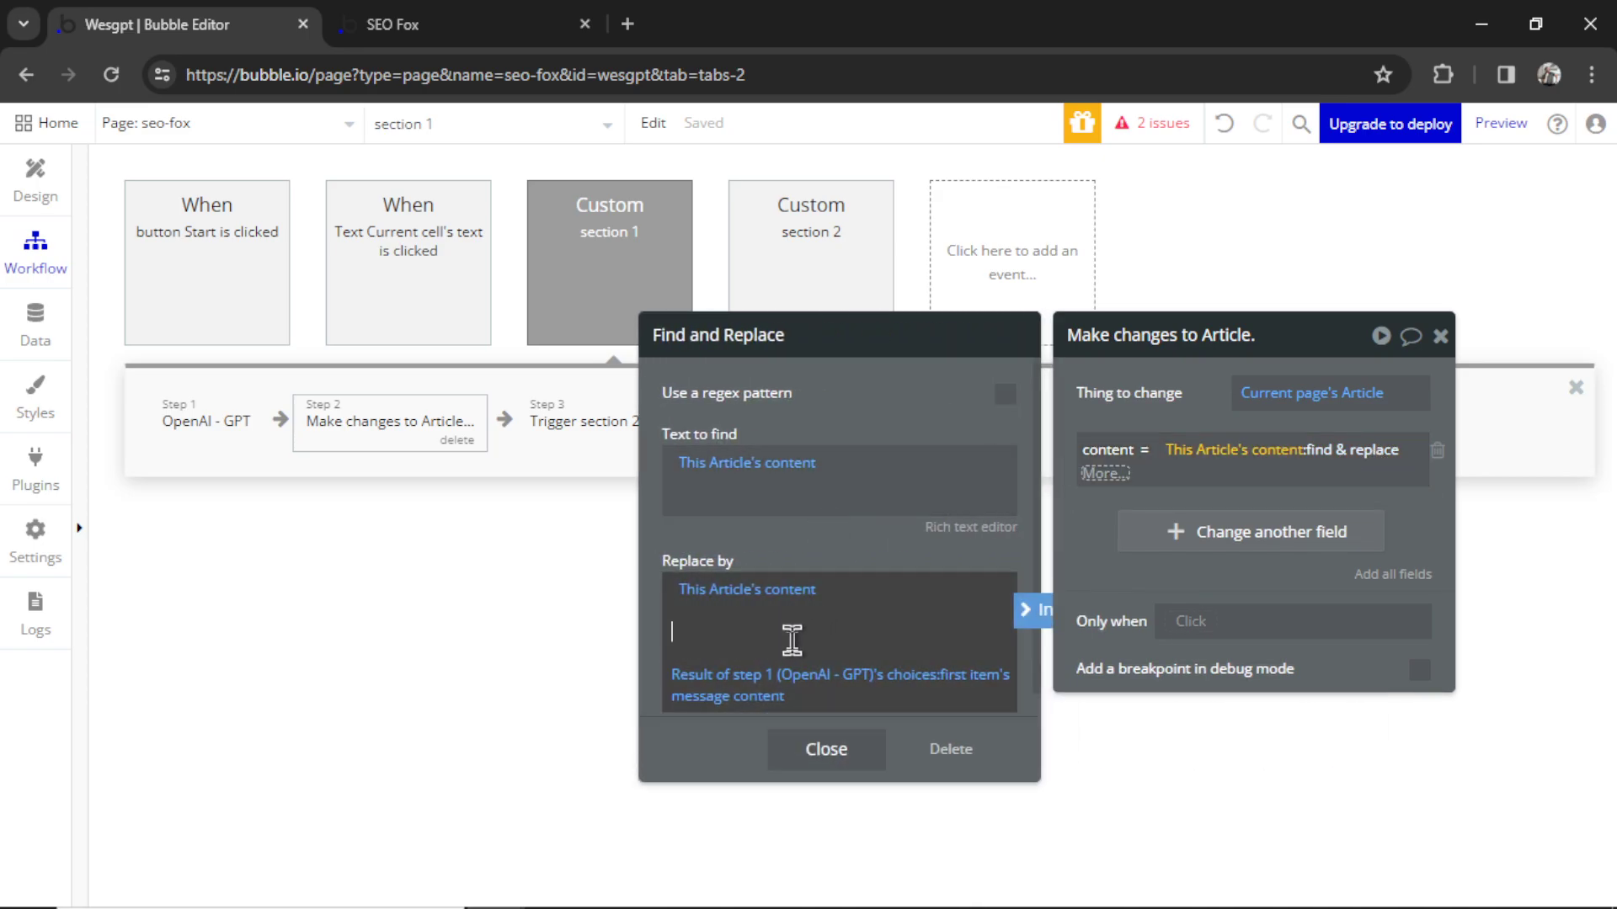
click(768, 642)
click(1033, 608)
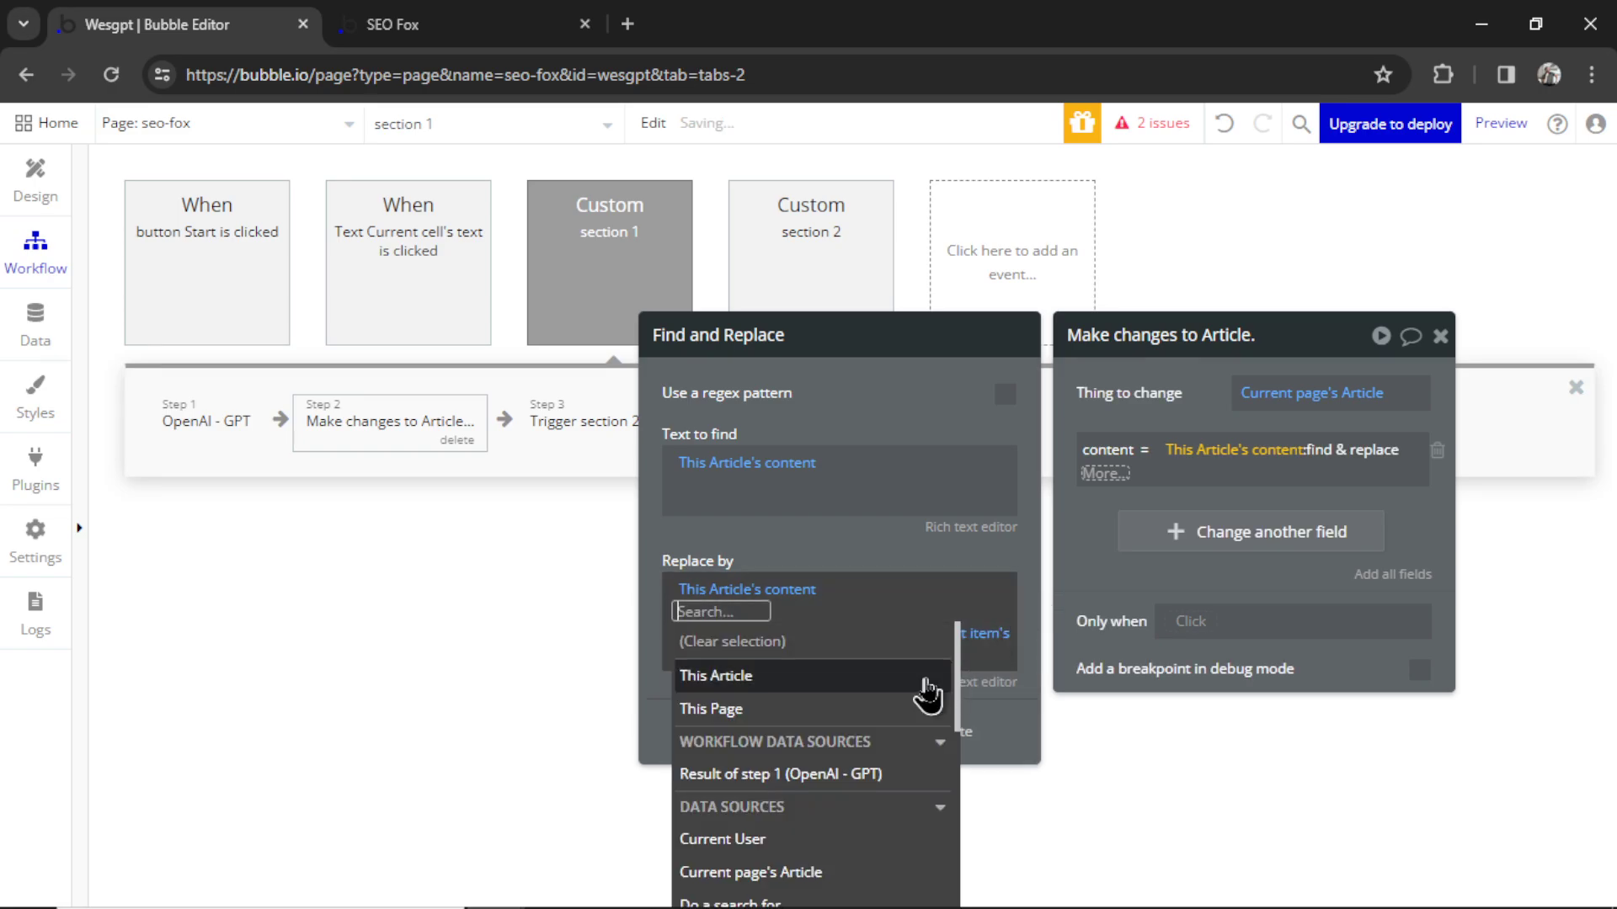
click(769, 675)
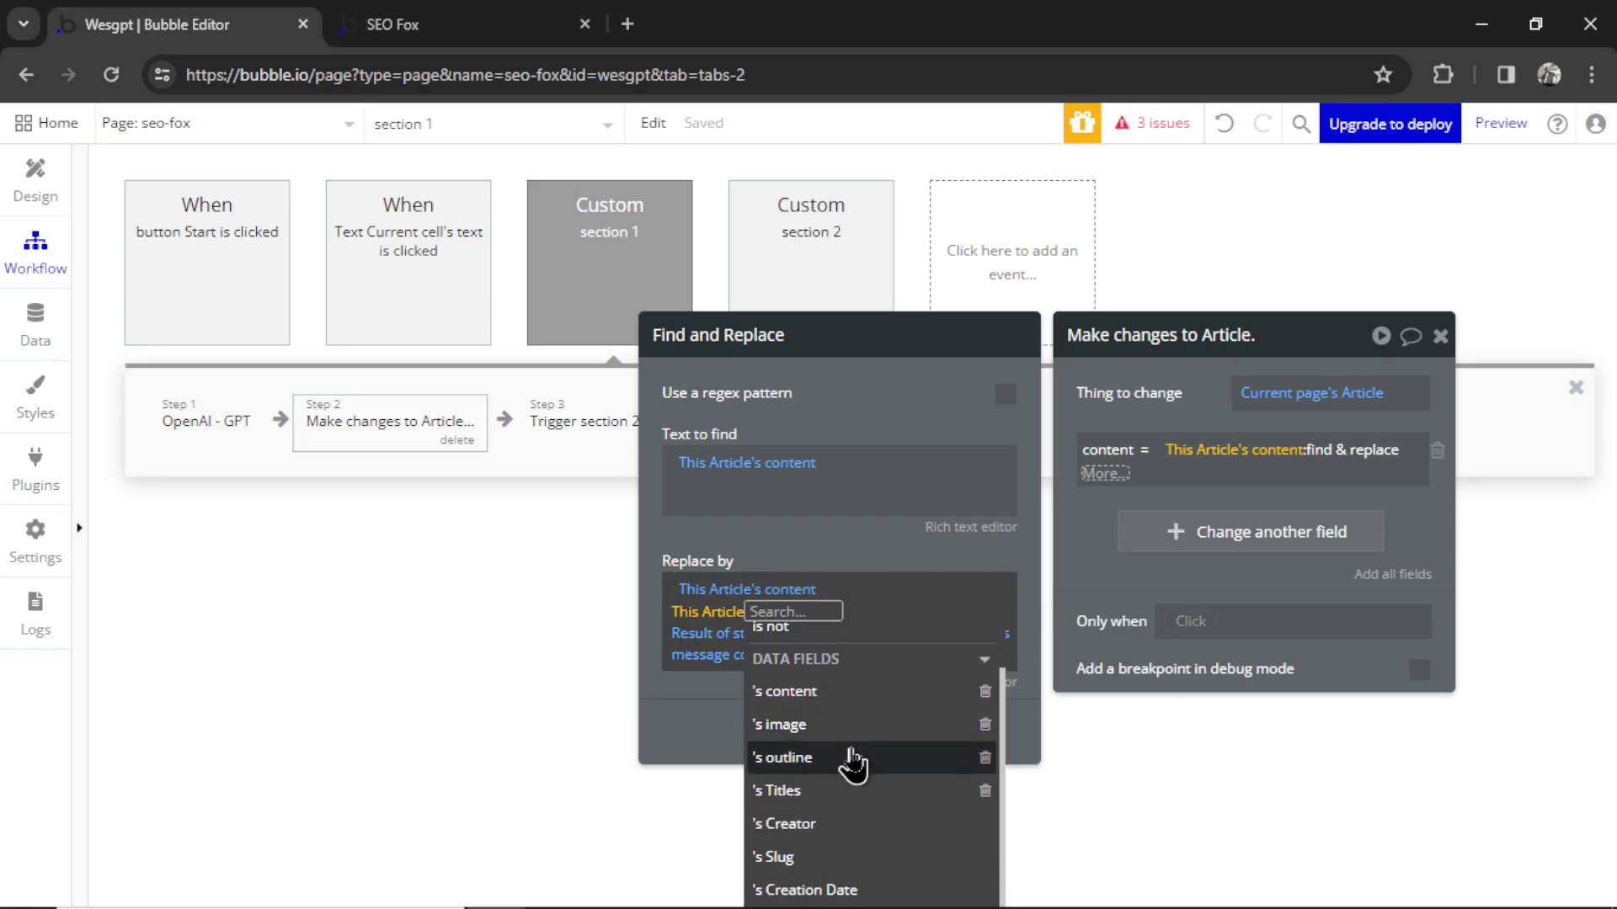
click(848, 758)
scroll(885, 741, down, 1)
click(920, 738)
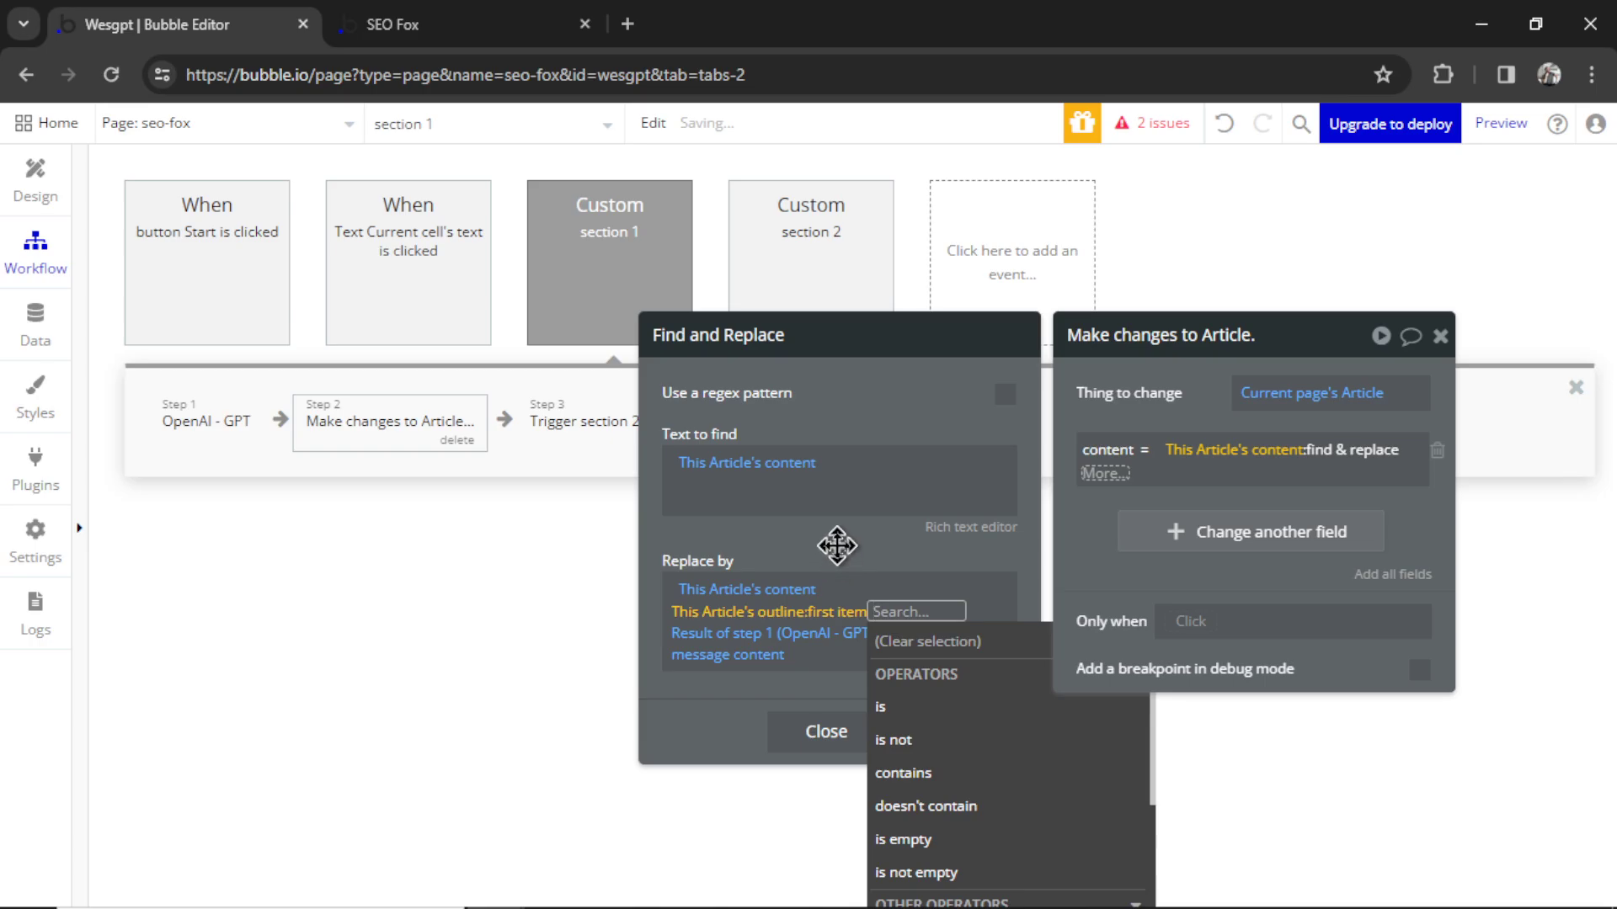
Add a blank line before and after This Article's outline:first item in the replacement text using the Rich Text Editor
click(952, 687)
click(643, 317)
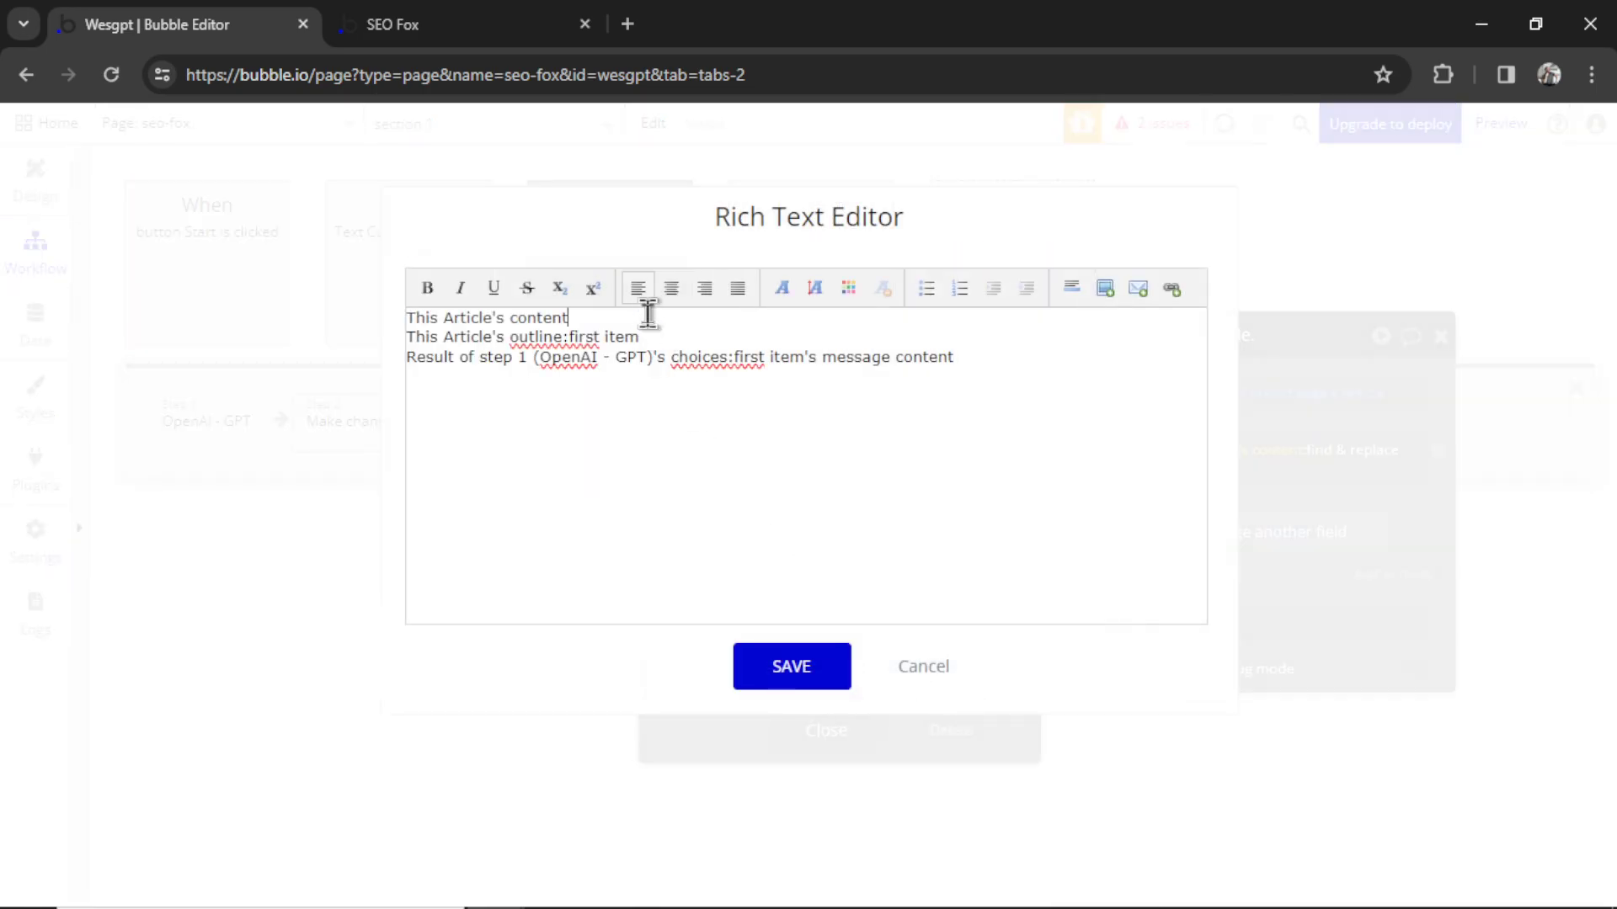
key(Return)
click(698, 358)
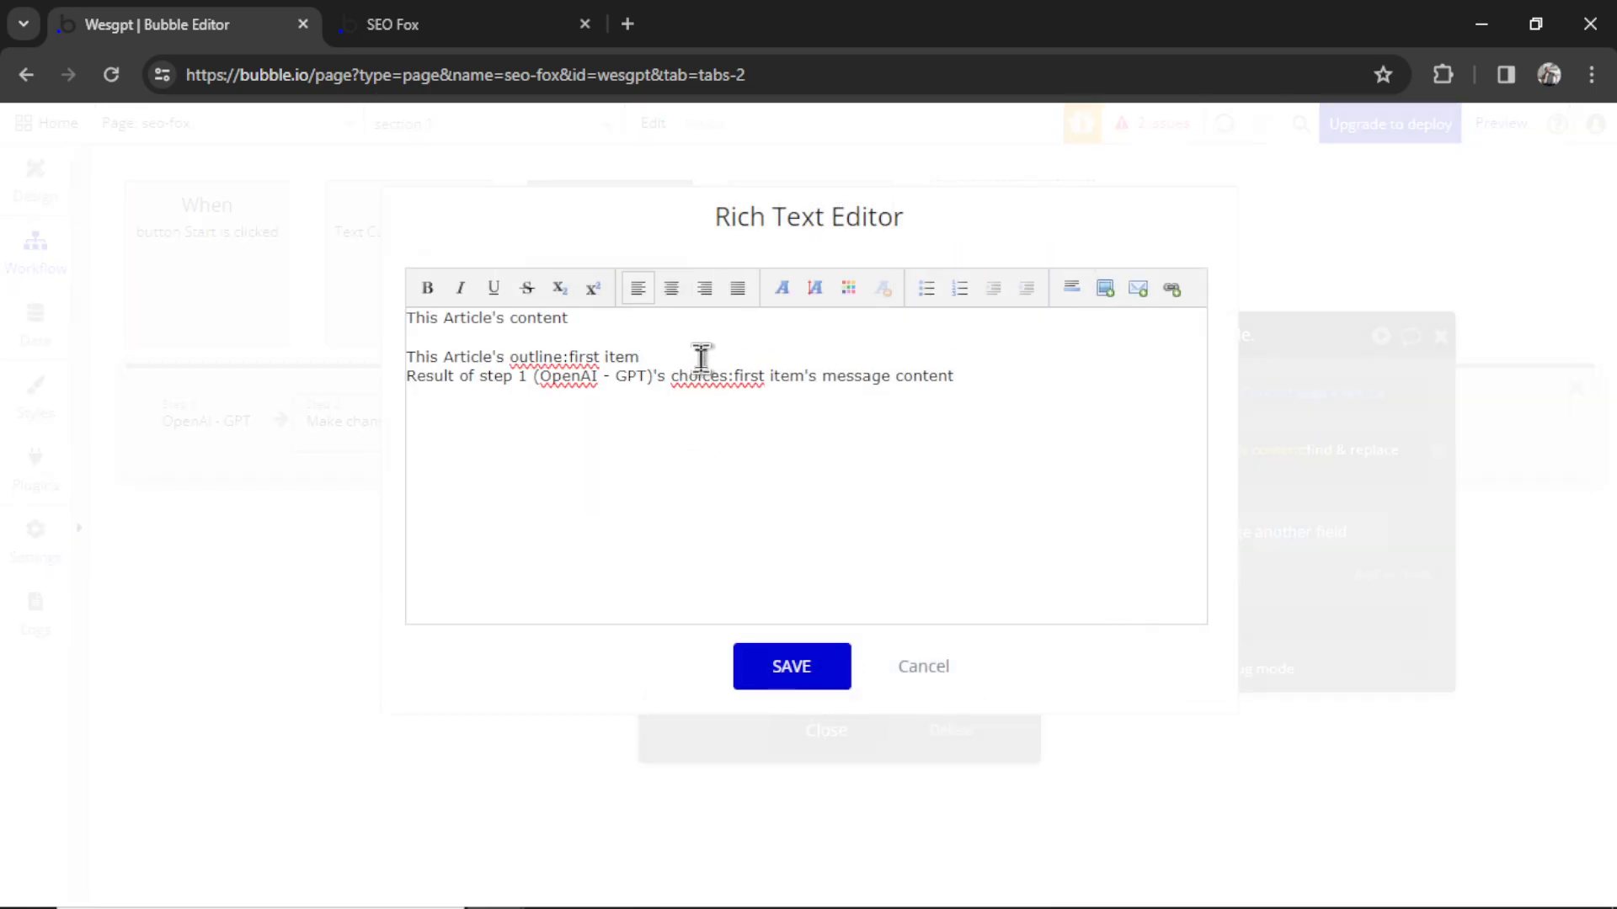
key(Return)
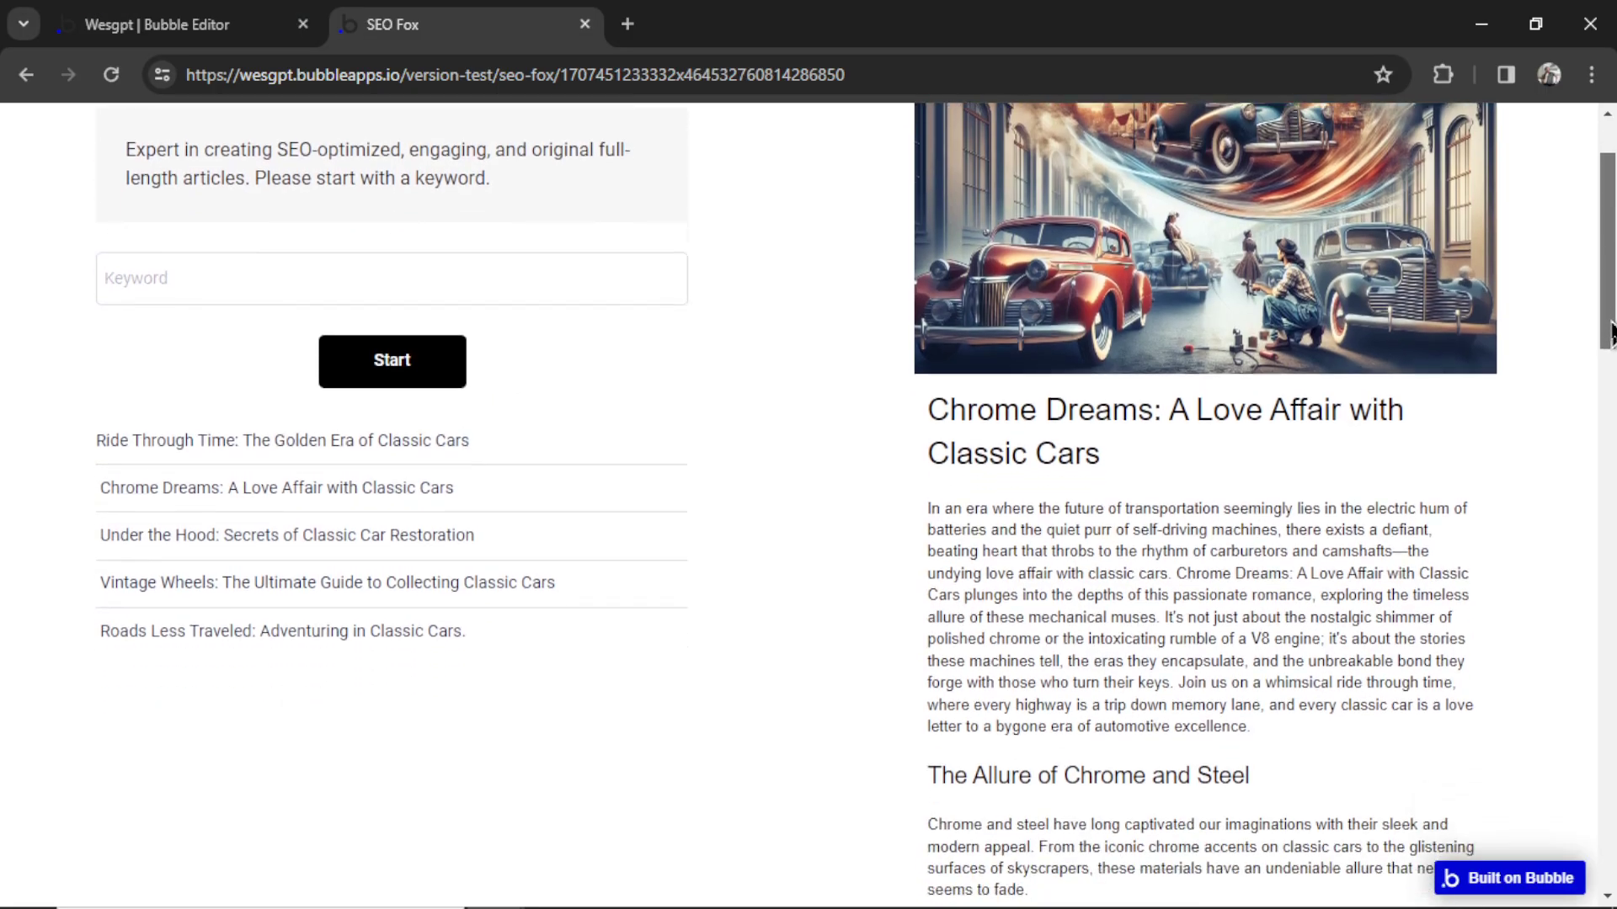
Examine the formatted article in the SEO Fox preview, including its image, title and section headings
scroll(856, 498, down, 8)
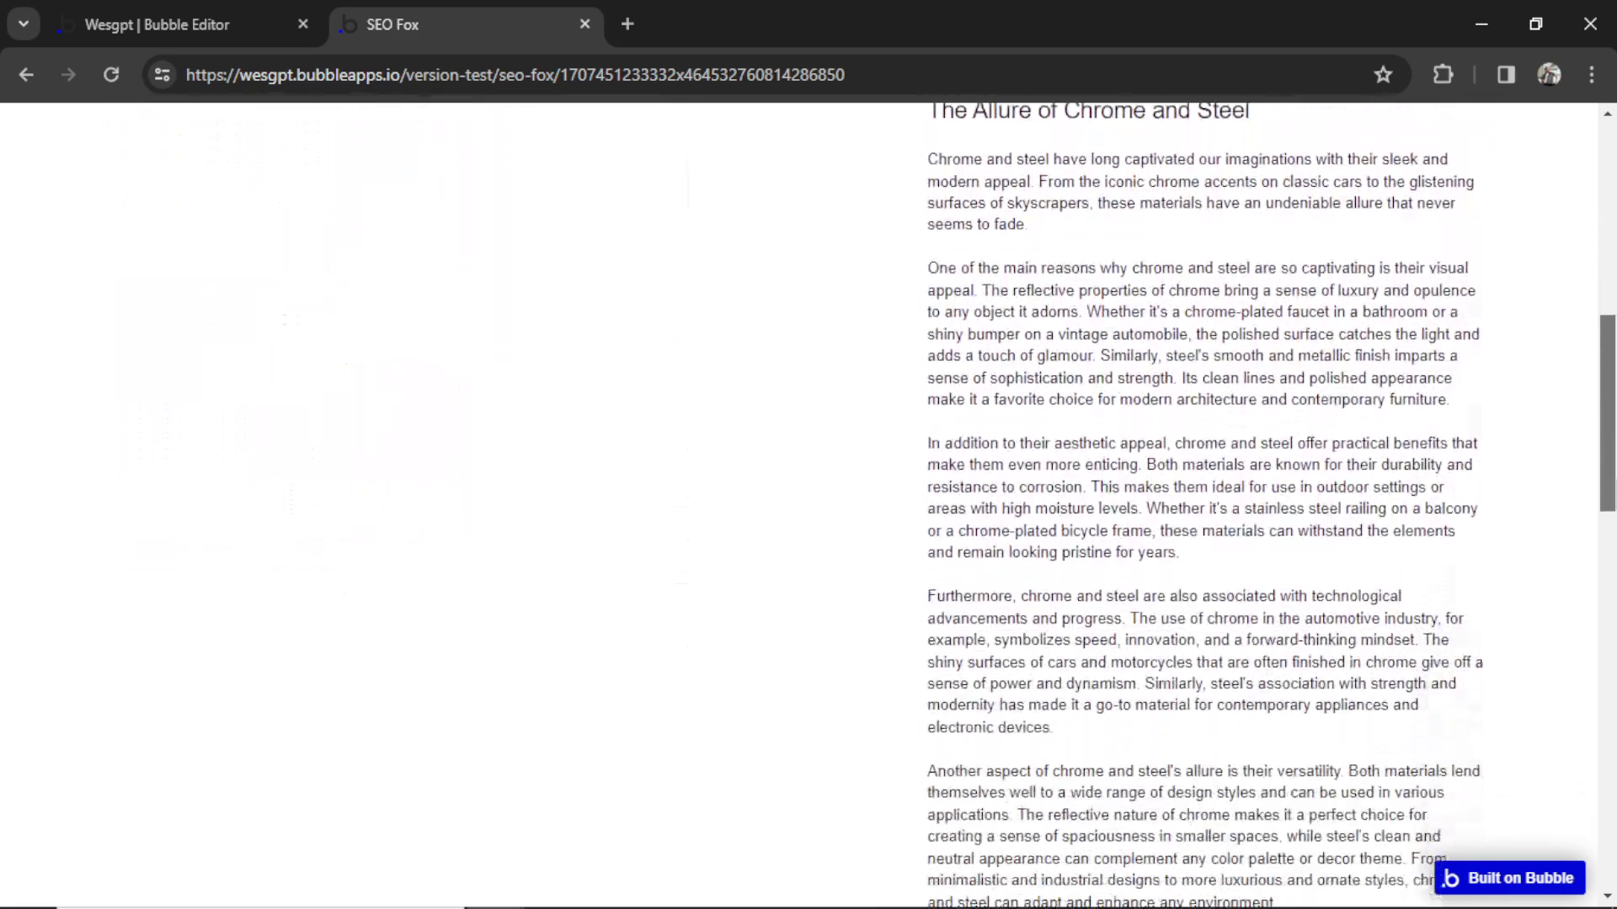
scroll(1205, 505, down, 6)
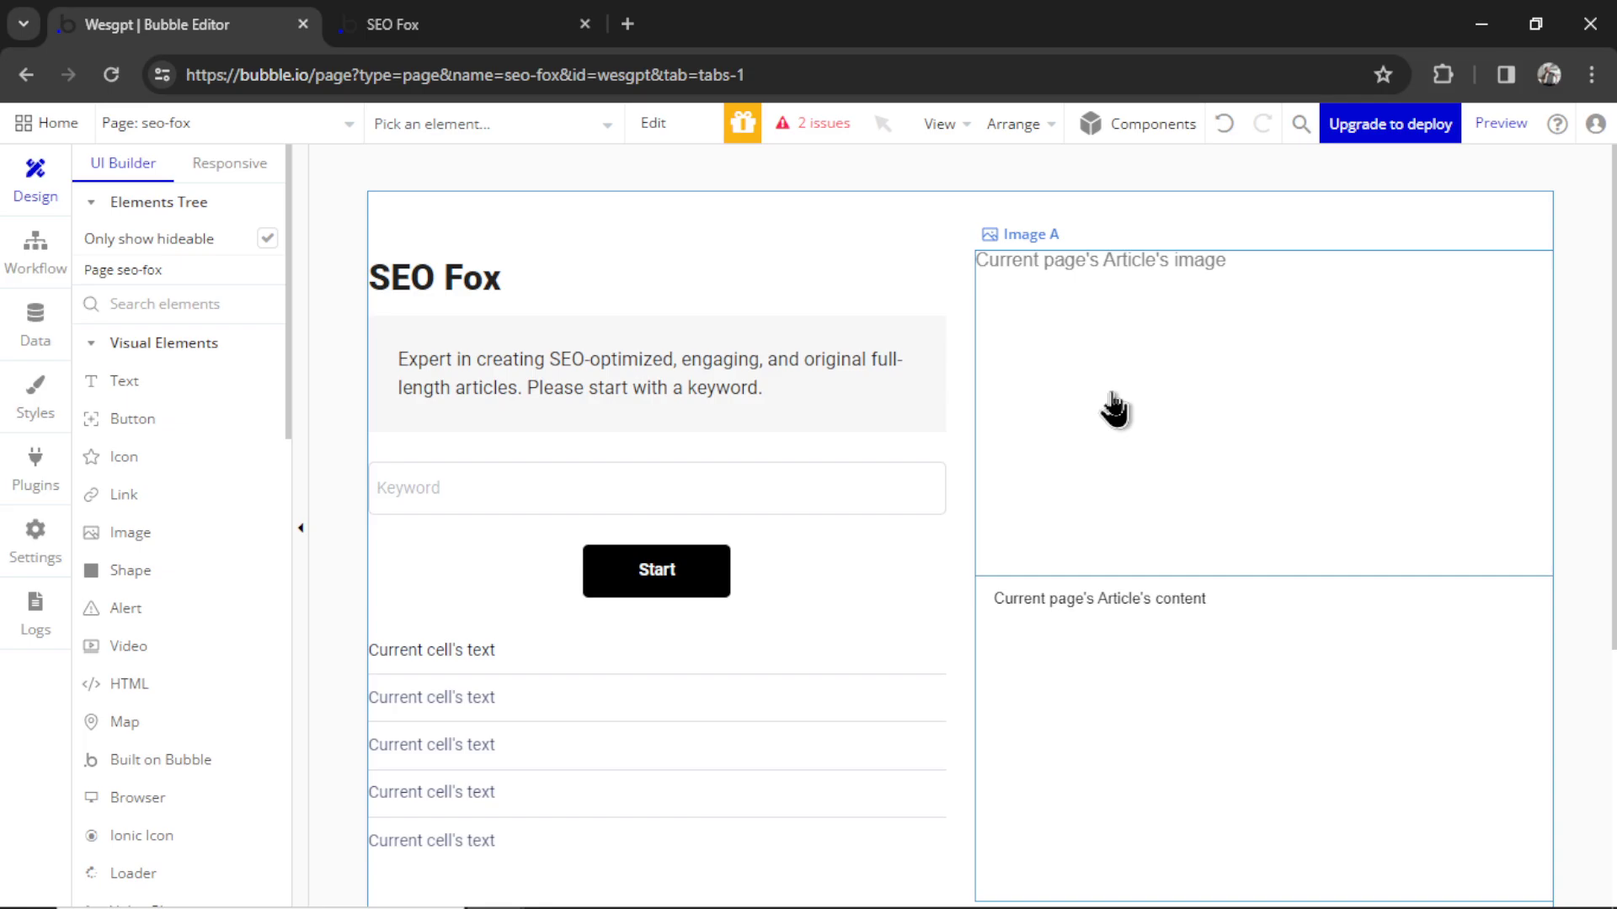
key(ctrl+Tab)
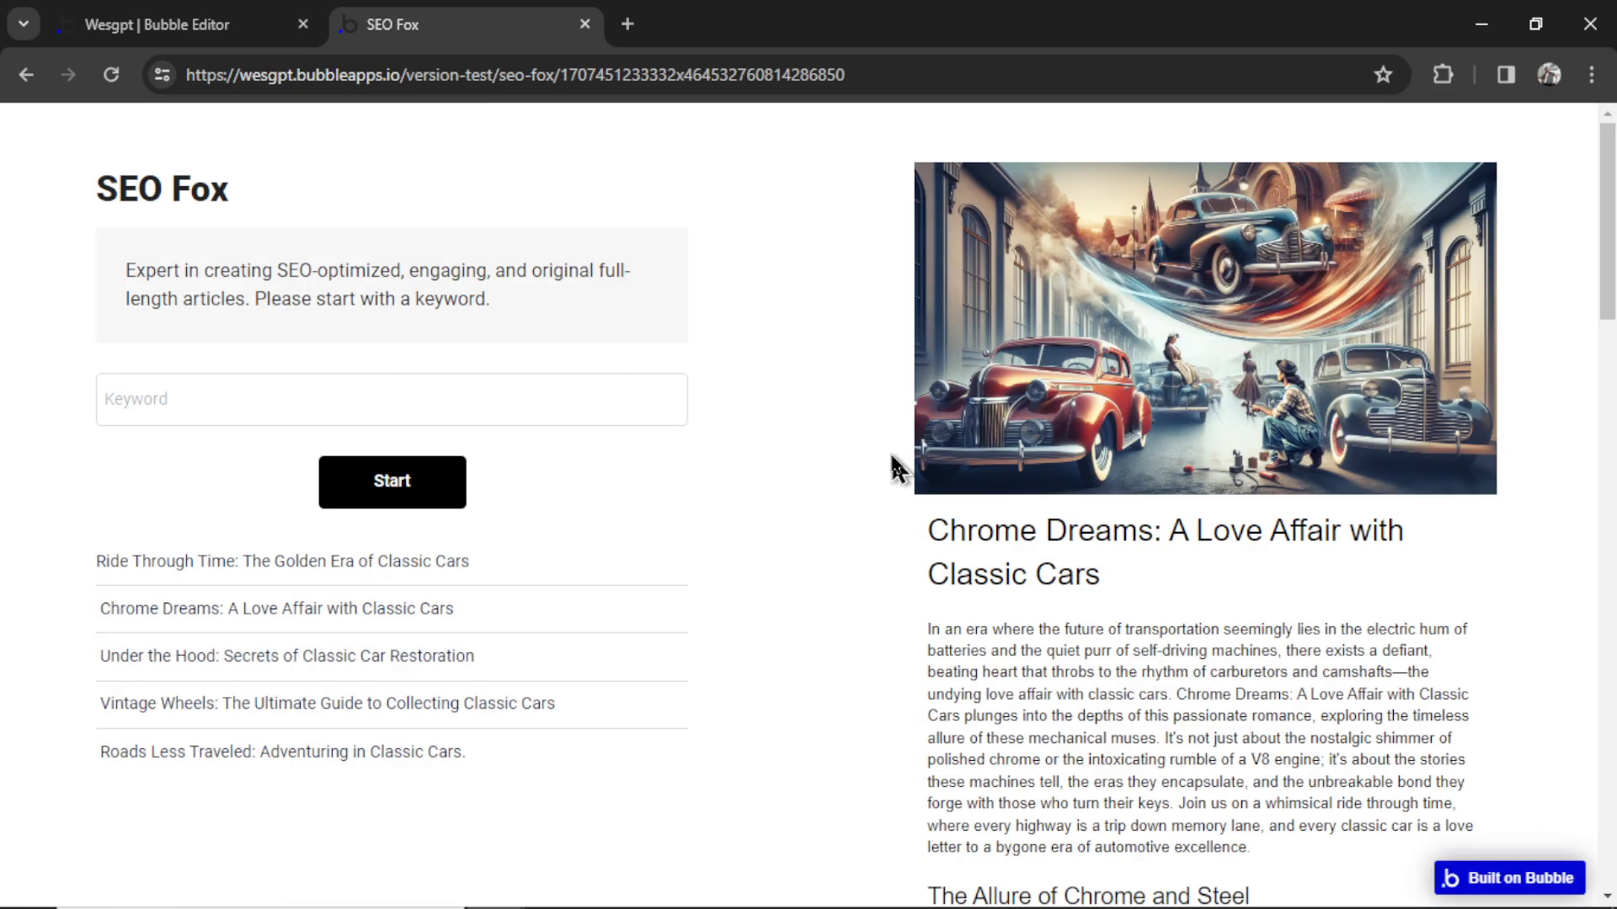